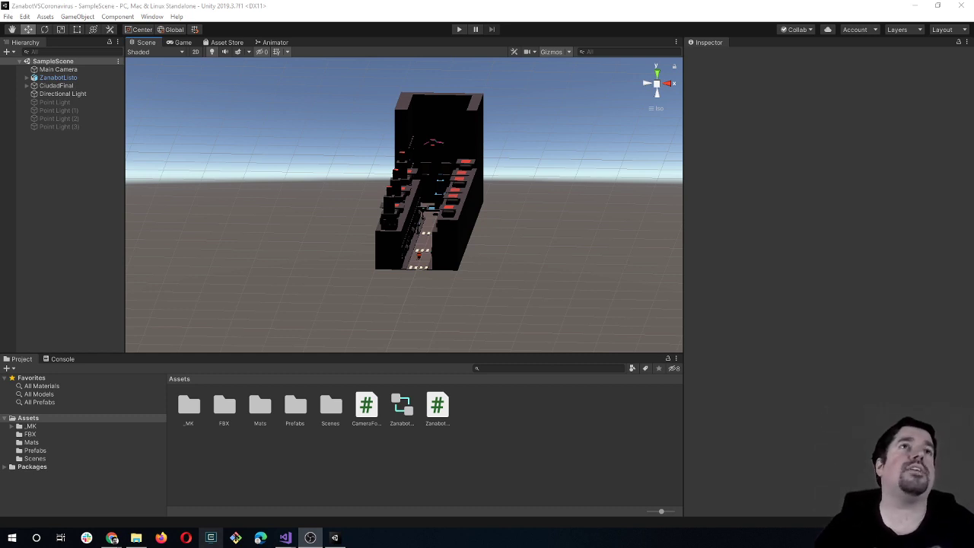
# Step: Orbit along the city street, selecting the Ciudad (1), Ciudad and Ciudad2 building blocks in turn
pyautogui.scroll(3, 322, 276)
pyautogui.moveTo(322, 263)
pyautogui.keyDown('alt'); pyautogui.mouseDown()
pyautogui.moveTo(471, 246)
pyautogui.moveTo(374, 170)
pyautogui.moveTo(467, 245)
pyautogui.moveTo(431, 285)
pyautogui.moveTo(391, 299)
pyautogui.moveTo(395, 206)
pyautogui.moveTo(418, 249)
pyautogui.mouseUp(); pyautogui.keyUp('alt')
pyautogui.moveTo(334, 207); pyautogui.dragTo(451, 295)
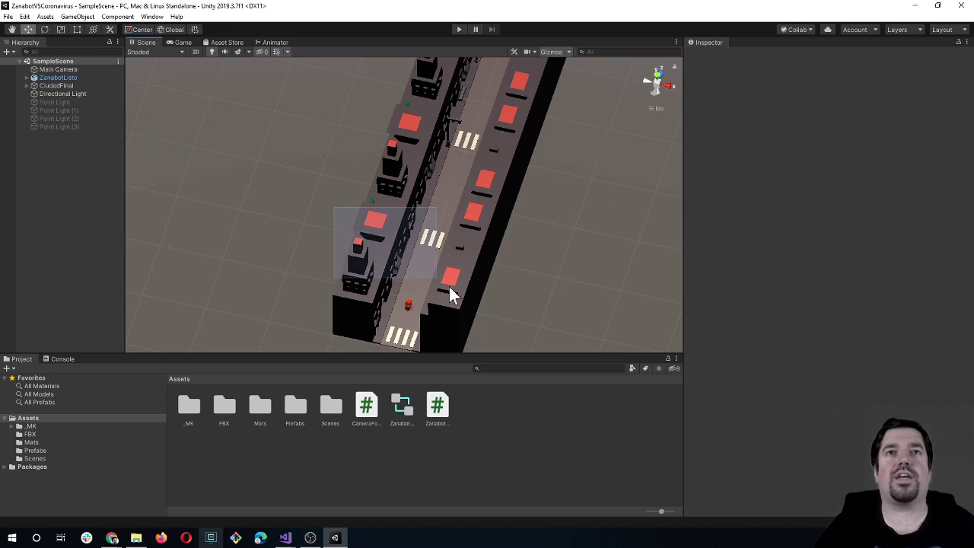
pyautogui.click(455, 271)
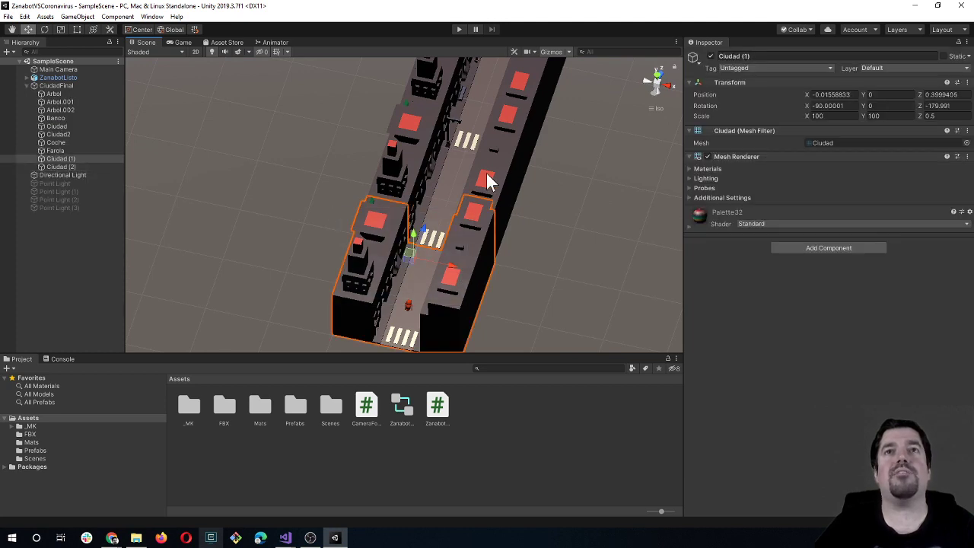
pyautogui.moveTo(487, 180)
pyautogui.keyDown('alt'); pyautogui.mouseDown()
pyautogui.moveTo(494, 143)
pyautogui.moveTo(443, 303)
pyautogui.mouseUp(); pyautogui.keyUp('alt')
pyautogui.click(494, 143)
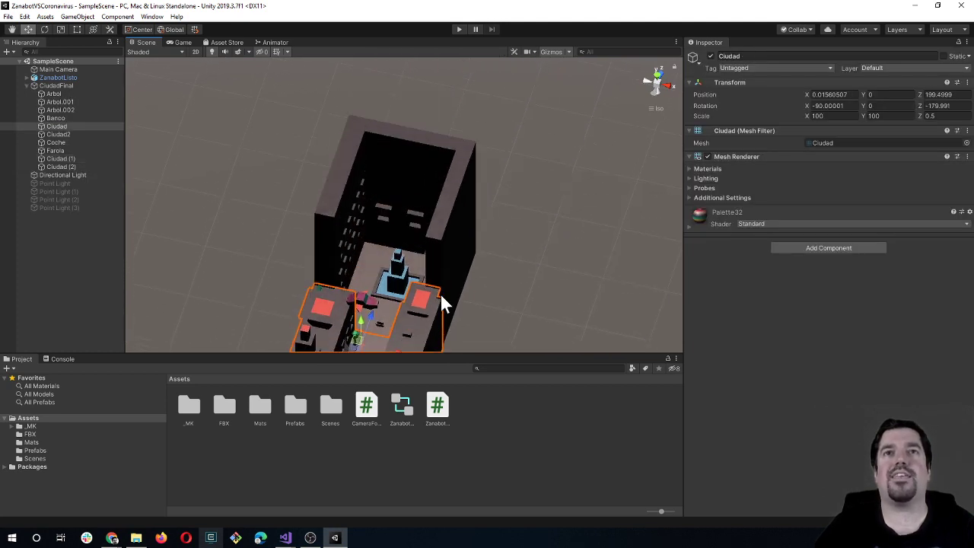
pyautogui.click(444, 303)
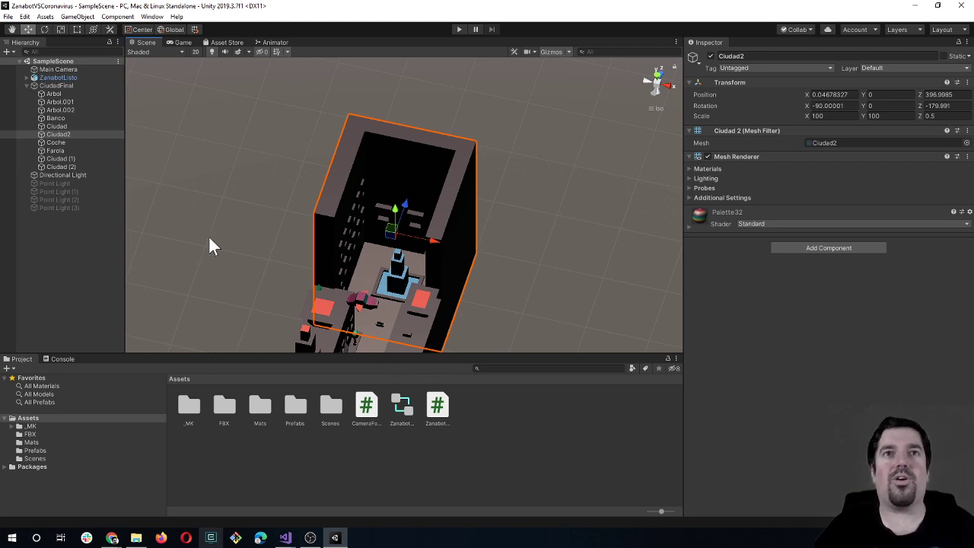
pyautogui.scroll(-3, 228, 247)
pyautogui.scroll(-3, 257, 262)
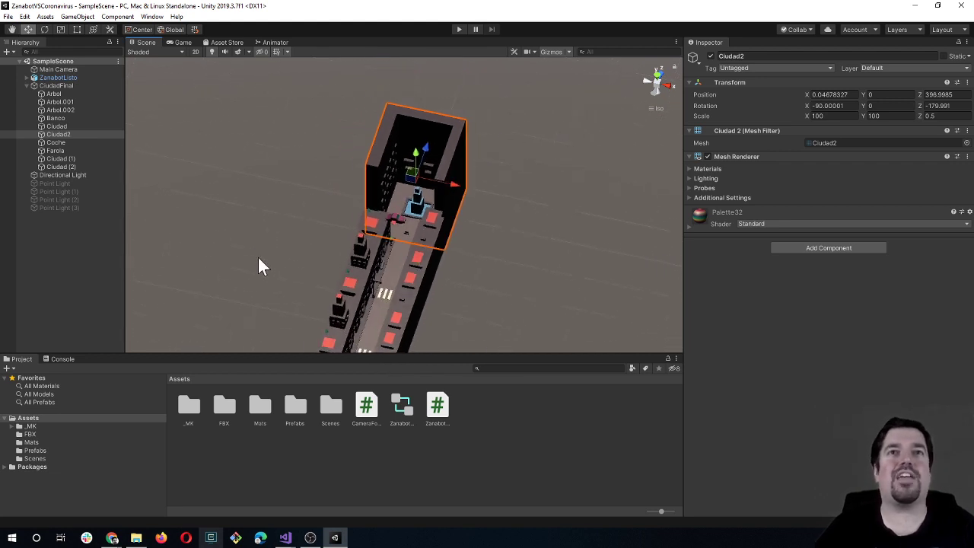
pyautogui.scroll(-2, 259, 266)
pyautogui.moveTo(265, 289)
pyautogui.keyDown('alt'); pyautogui.mouseDown()
pyautogui.moveTo(389, 249)
pyautogui.moveTo(350, 304)
pyautogui.moveTo(535, 257)
pyautogui.moveTo(343, 250)
pyautogui.moveTo(413, 276)
pyautogui.moveTo(439, 264)
pyautogui.moveTo(509, 267)
pyautogui.moveTo(370, 283)
pyautogui.mouseUp(); pyautogui.keyUp('alt')
pyautogui.click(349, 303)
# Step: Box-select all the city buildings from a head-on view, clearing the selection each time
pyautogui.scroll(2, 356, 282)
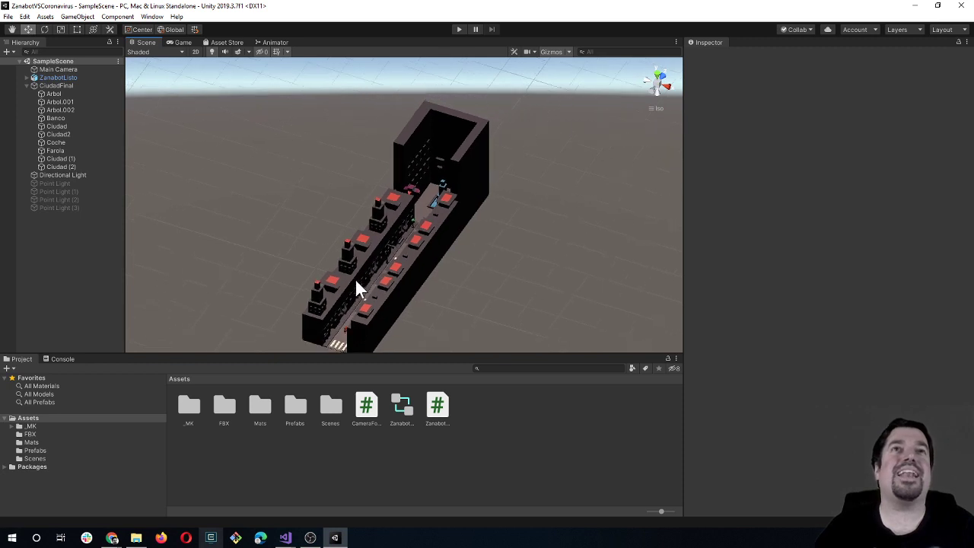
pyautogui.scroll(-2, 360, 289)
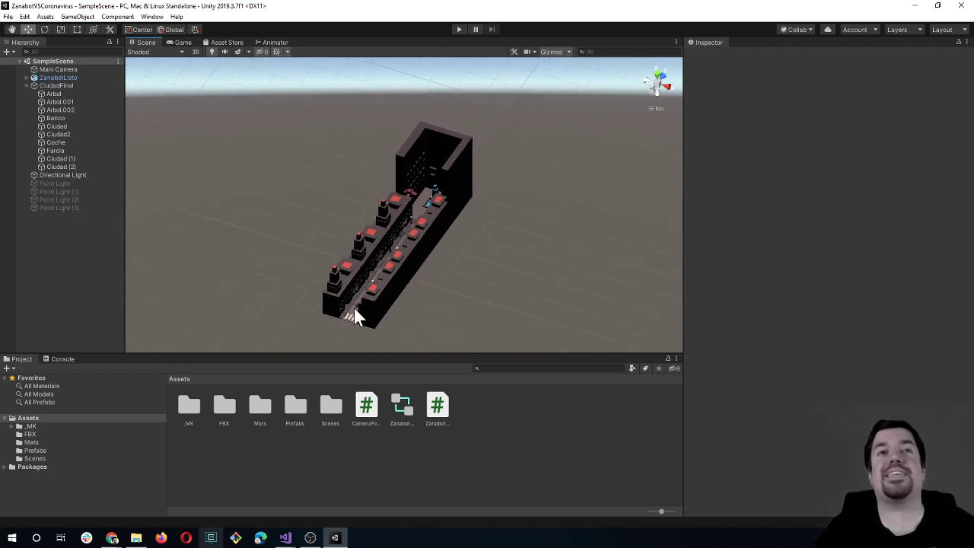
pyautogui.keyDown('alt'); pyautogui.moveTo(283, 293); pyautogui.dragTo(342, 309); pyautogui.keyUp('alt')
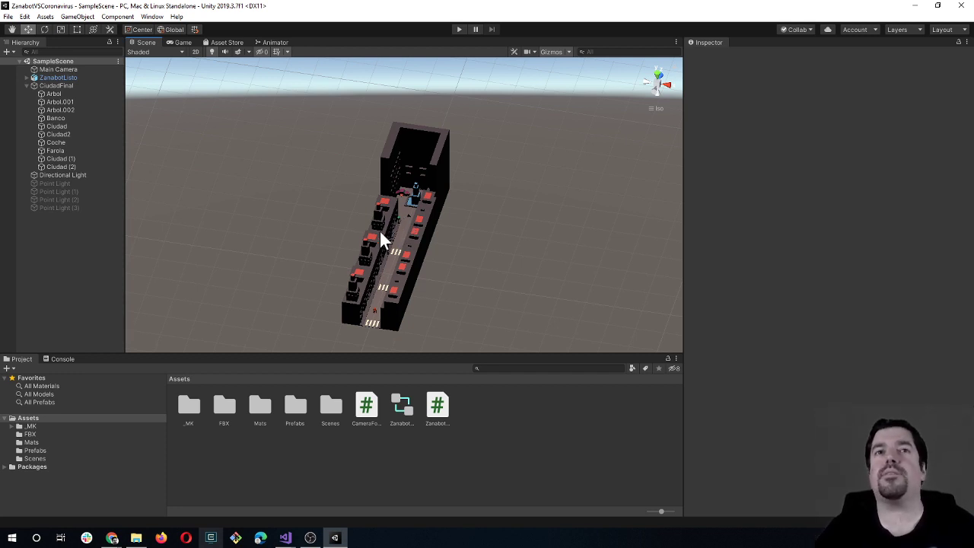
pyautogui.moveTo(298, 119); pyautogui.dragTo(487, 317)
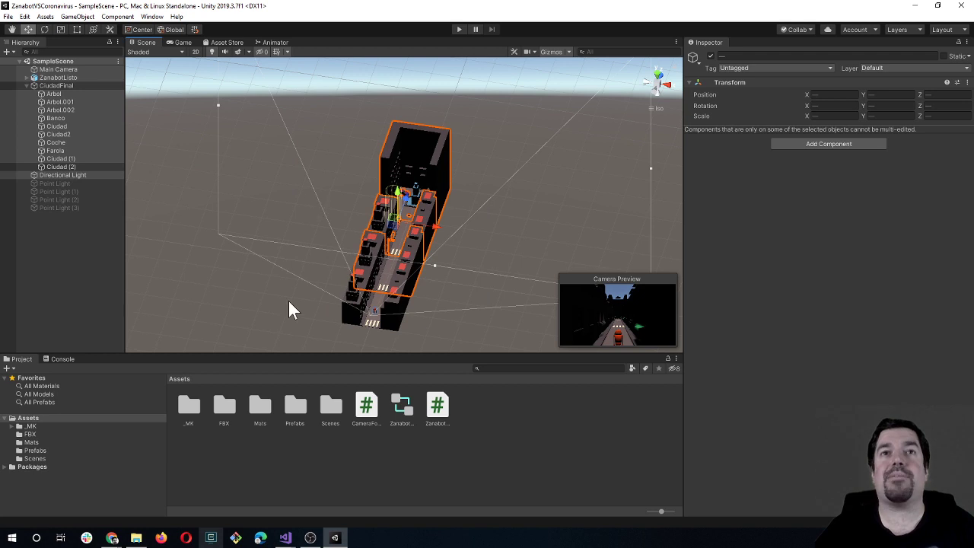
pyautogui.click(288, 302)
pyautogui.moveTo(283, 111); pyautogui.dragTo(543, 349)
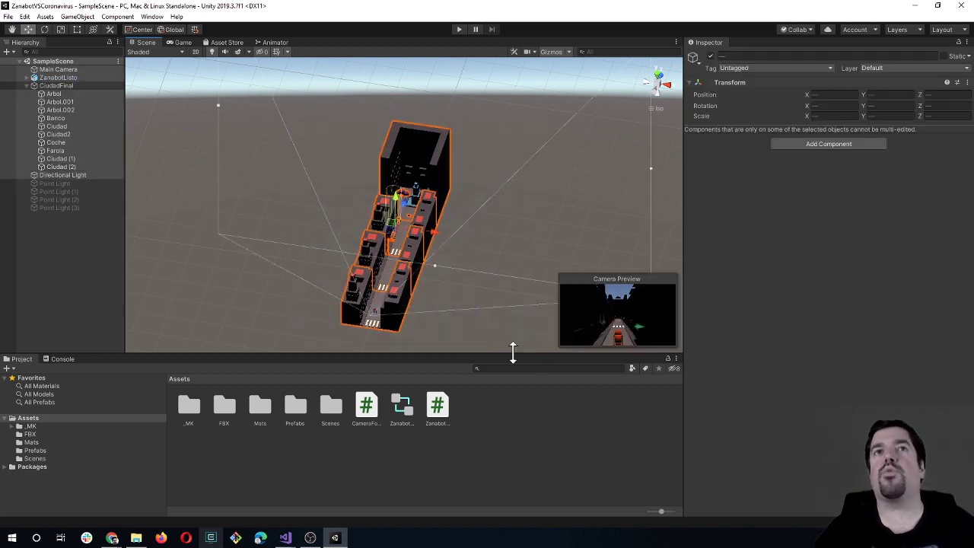
pyautogui.click(493, 337)
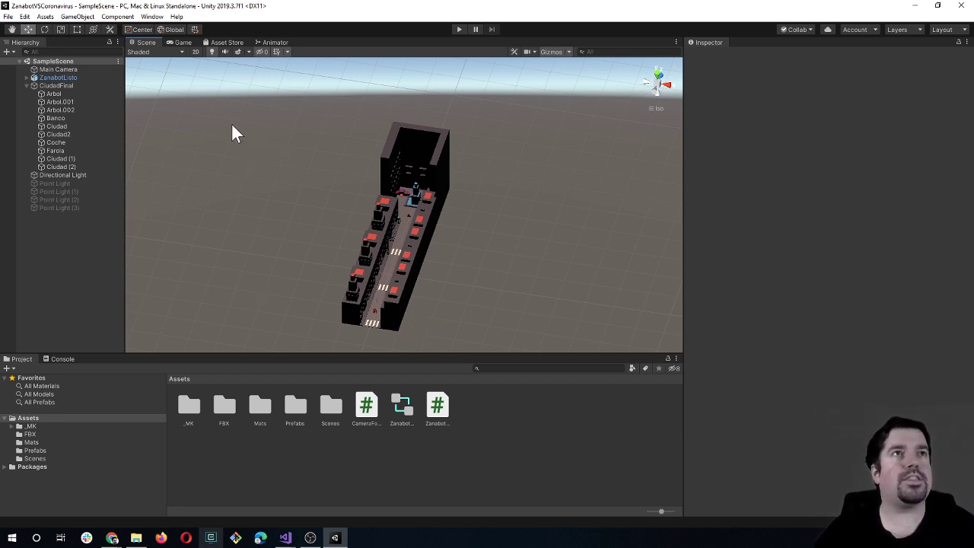
pyautogui.moveTo(227, 114); pyautogui.dragTo(482, 304)
pyautogui.click(482, 312)
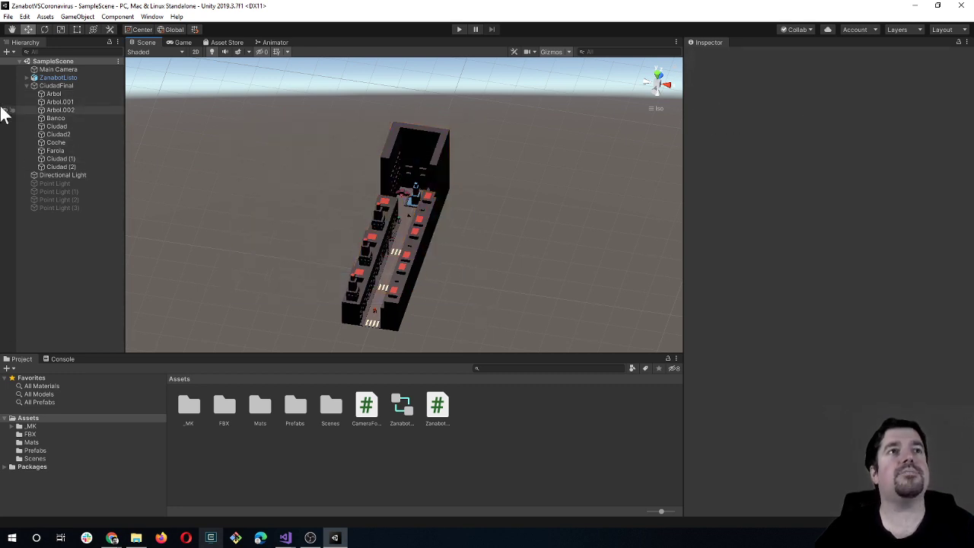
# Step: Inspect Point Light through Point Light (3) settings, ending on the first Point Light
pyautogui.click(61, 191)
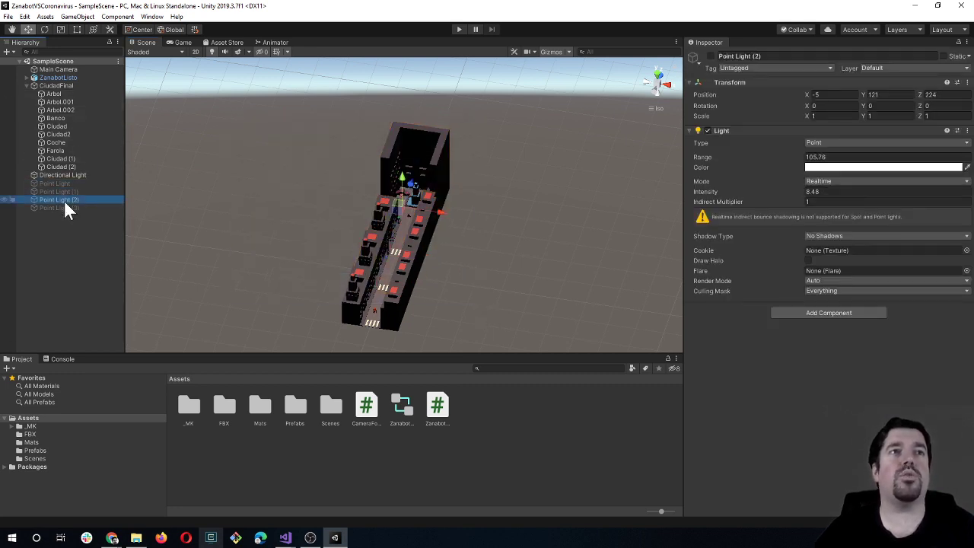
pyautogui.click(60, 183)
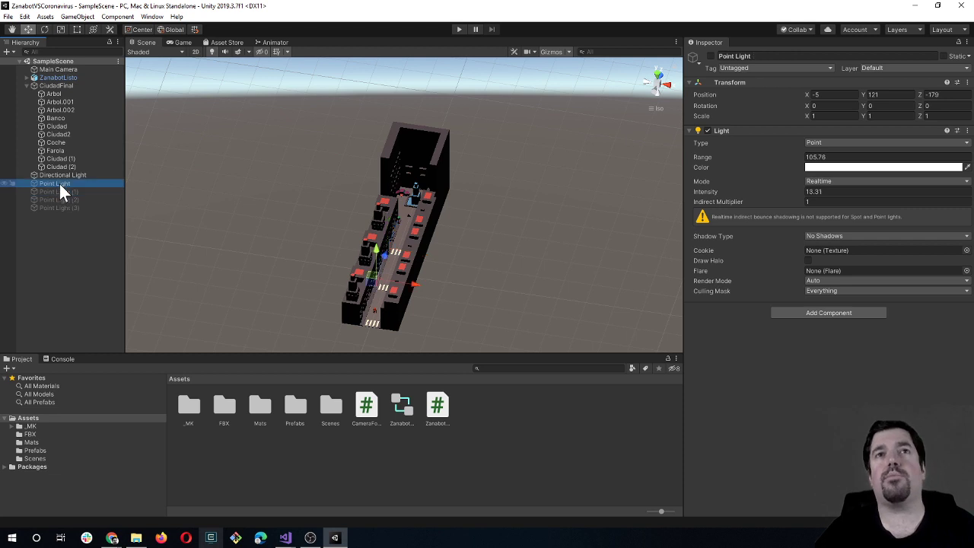
pyautogui.click(58, 191)
pyautogui.click(63, 200)
pyautogui.click(62, 207)
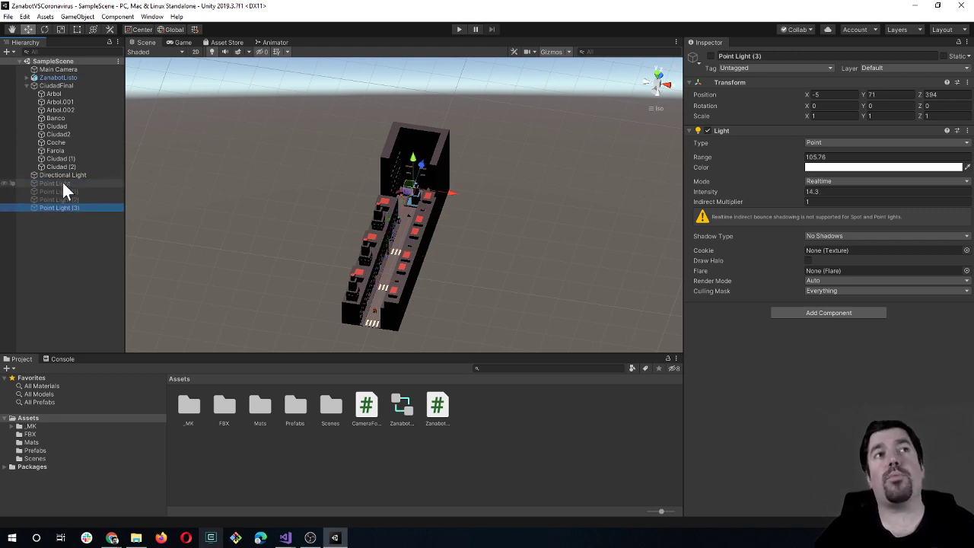
pyautogui.click(61, 183)
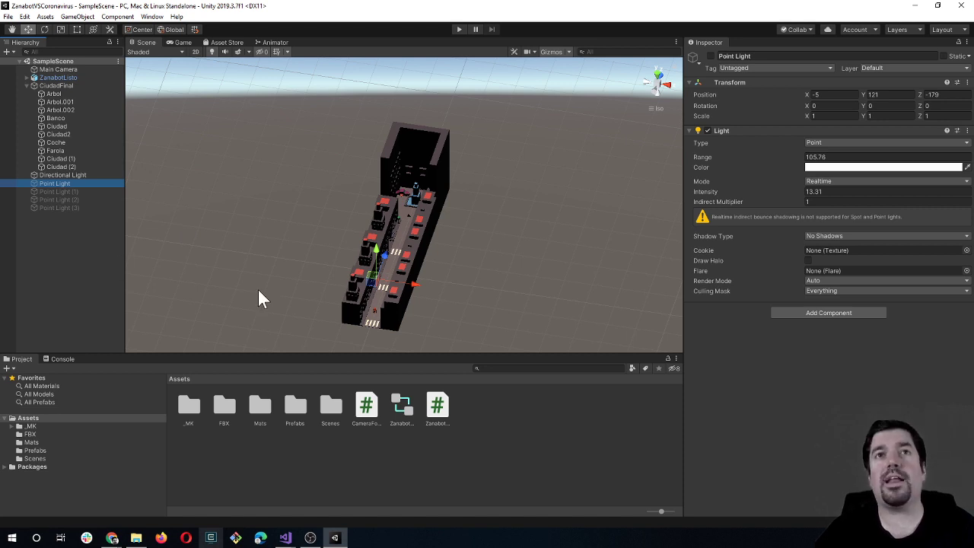
pyautogui.moveTo(258, 298)
pyautogui.keyDown('alt'); pyautogui.mouseDown()
pyautogui.moveTo(493, 299)
pyautogui.moveTo(342, 299)
pyautogui.mouseUp(); pyautogui.keyUp('alt')
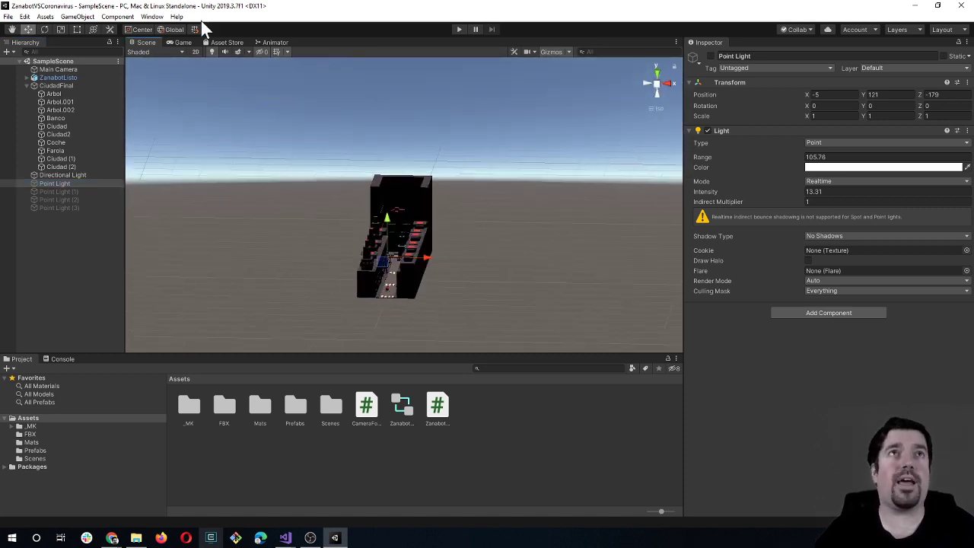
# Step: Play-test the robot running down the street in the Game view, then stop and return to Scene view
pyautogui.click(182, 42)
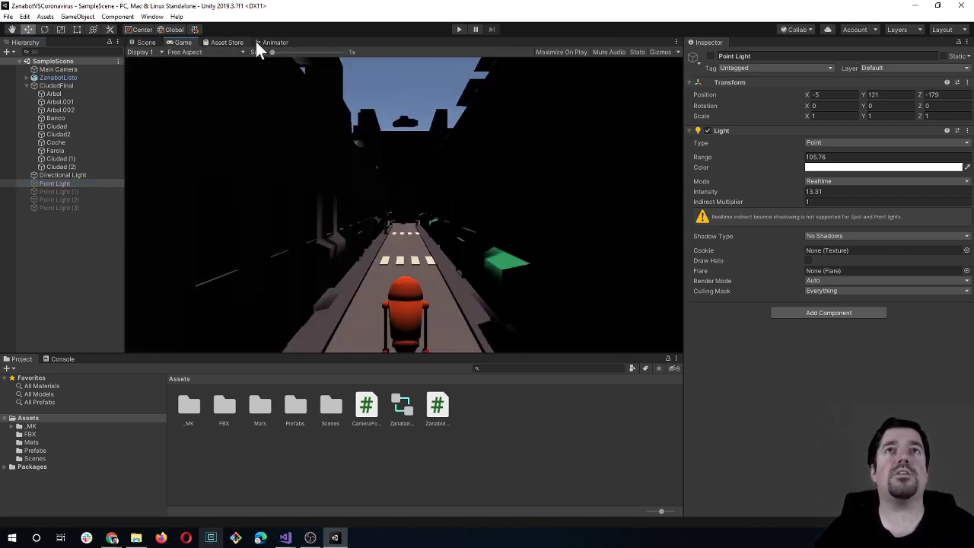
pyautogui.click(456, 30)
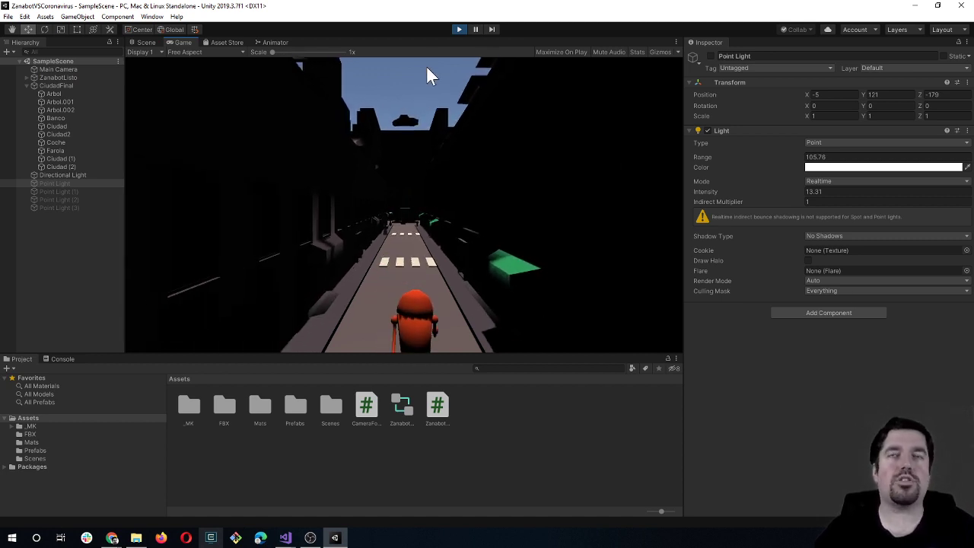
pyautogui.click(460, 29)
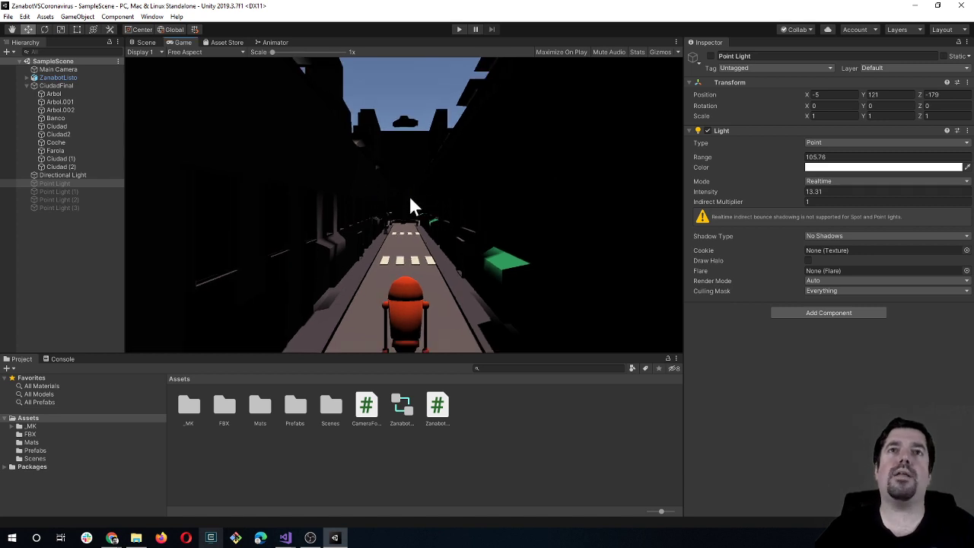
pyautogui.click(151, 43)
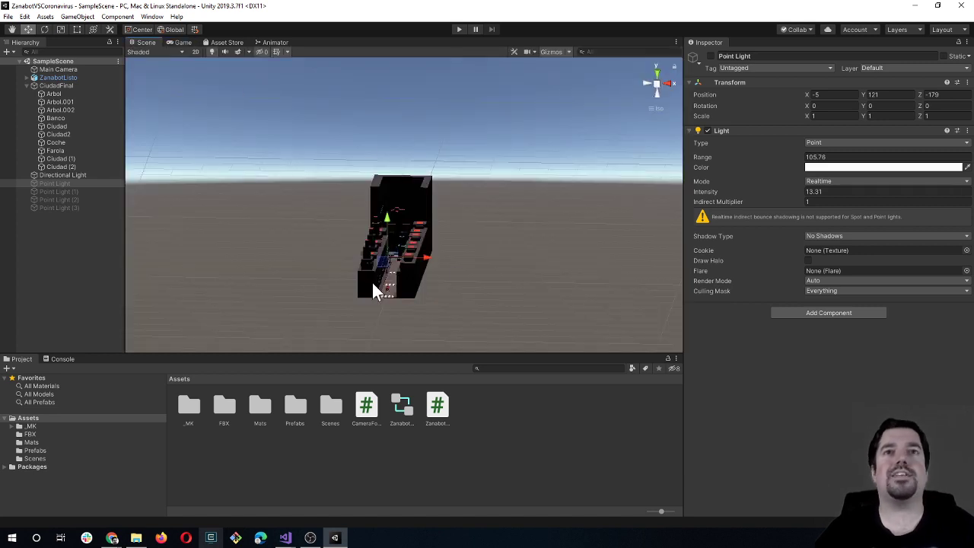
pyautogui.scroll(2, 374, 287)
pyautogui.scroll(2, 411, 282)
pyautogui.scroll(2, 408, 259)
pyautogui.scroll(2, 411, 274)
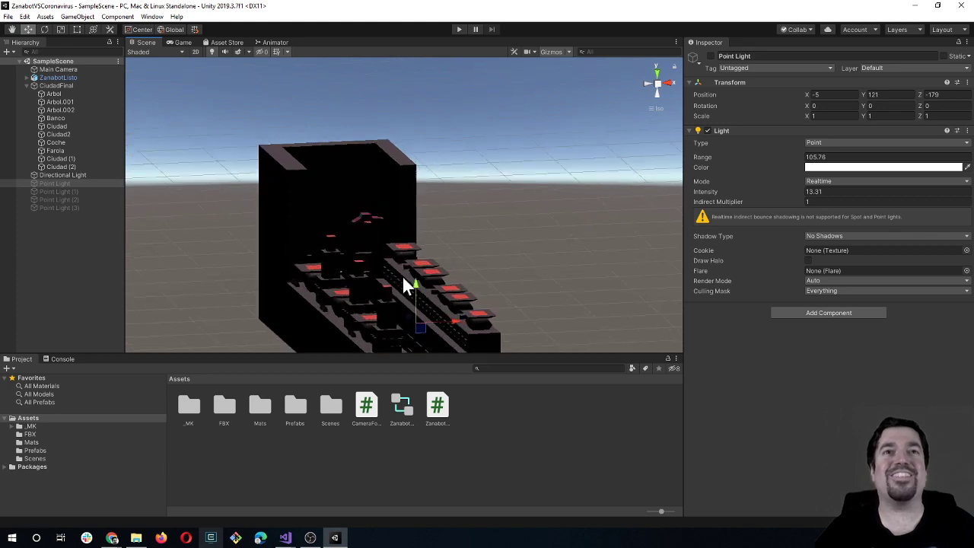
pyautogui.moveTo(406, 286)
pyautogui.keyDown('alt'); pyautogui.mouseDown()
pyautogui.moveTo(400, 218)
pyautogui.moveTo(487, 257)
pyautogui.moveTo(413, 265)
pyautogui.moveTo(491, 256)
pyautogui.moveTo(467, 239)
pyautogui.mouseUp(); pyautogui.keyUp('alt')
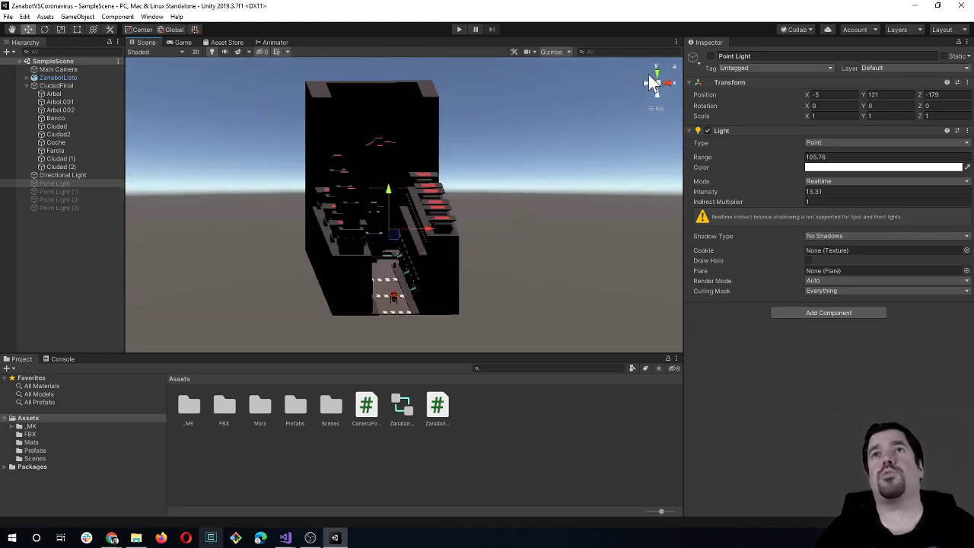
pyautogui.click(651, 74)
pyautogui.scroll(-2, 420, 190)
pyautogui.scroll(-2, 420, 176)
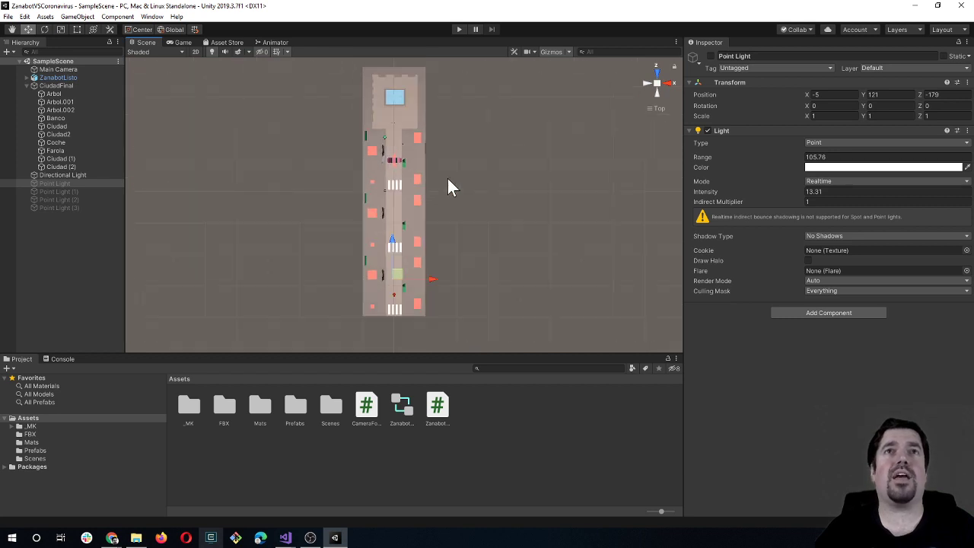
pyautogui.scroll(1, 510, 221)
pyautogui.click(59, 176)
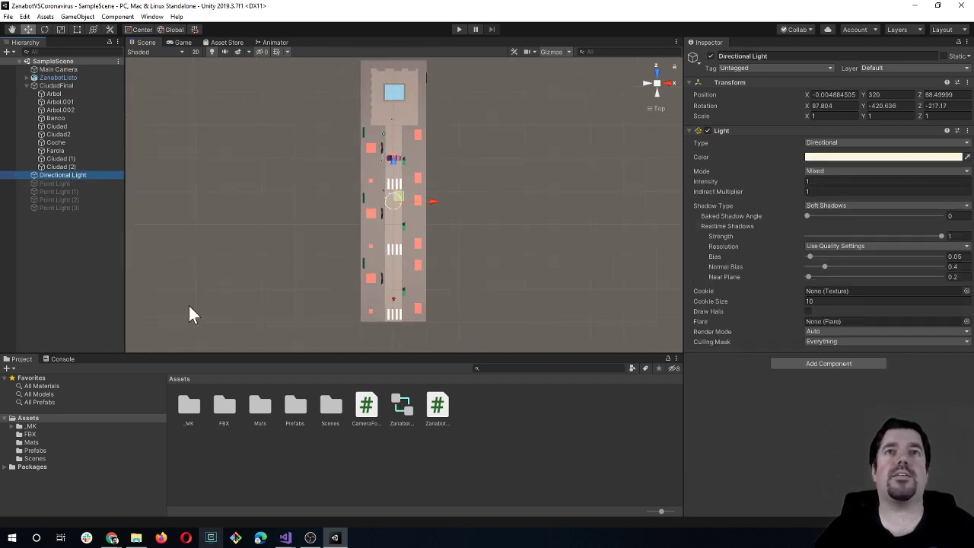
pyautogui.moveTo(188, 303)
pyautogui.keyDown('alt'); pyautogui.mouseDown()
pyautogui.moveTo(430, 138)
pyautogui.moveTo(163, 78)
pyautogui.moveTo(217, 92)
pyautogui.moveTo(185, 91)
pyautogui.mouseUp(); pyautogui.keyUp('alt')
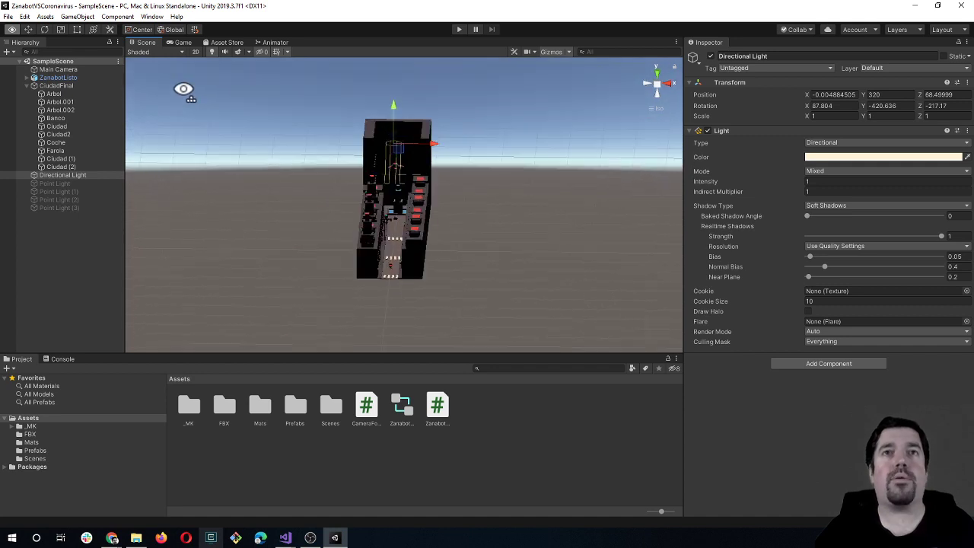
pyautogui.moveTo(330, 249)
pyautogui.keyDown('alt'); pyautogui.mouseDown()
pyautogui.moveTo(355, 330)
pyautogui.moveTo(239, 294)
pyautogui.moveTo(263, 261)
pyautogui.moveTo(289, 254)
pyautogui.moveTo(259, 315)
pyautogui.moveTo(269, 263)
pyautogui.mouseUp(); pyautogui.keyUp('alt')
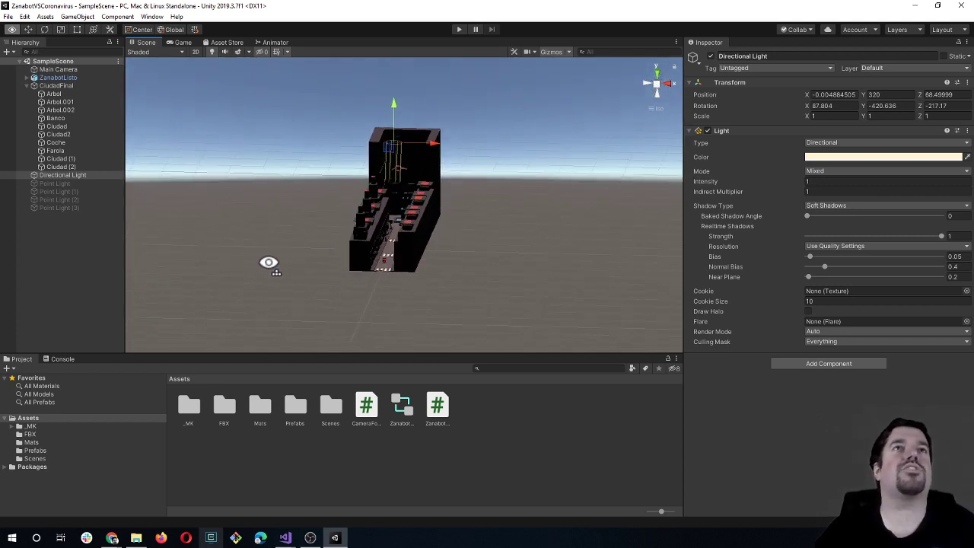
pyautogui.scroll(3, 281, 253)
pyautogui.scroll(2, 281, 251)
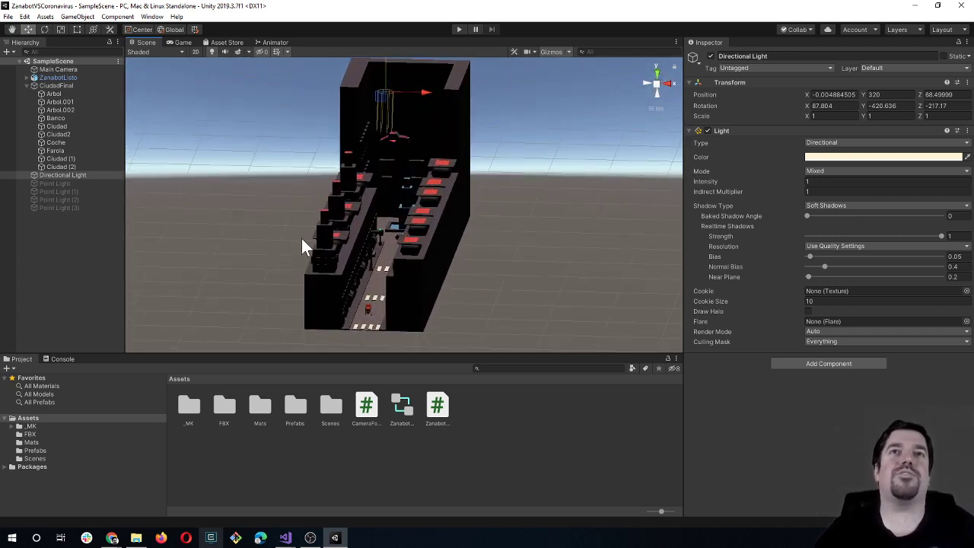
pyautogui.scroll(1, 301, 238)
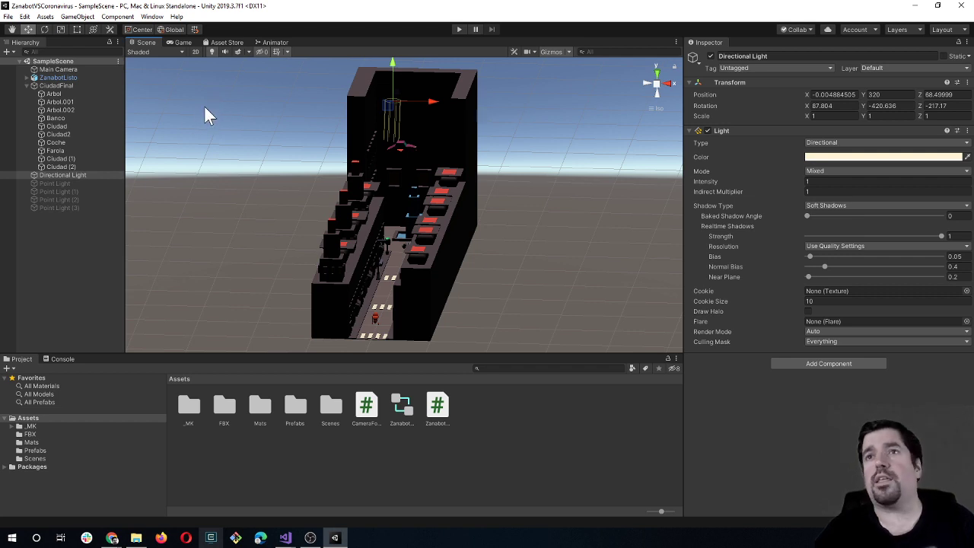
pyautogui.moveTo(239, 233)
pyautogui.keyDown('alt'); pyautogui.mouseDown()
pyautogui.moveTo(322, 233)
pyautogui.moveTo(279, 238)
pyautogui.mouseUp(); pyautogui.keyUp('alt')
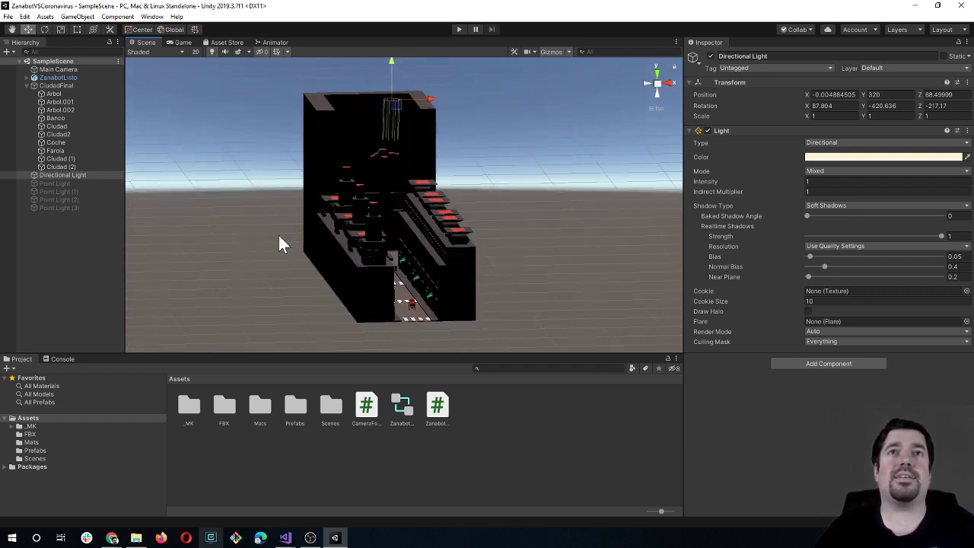
pyautogui.click(67, 185)
pyautogui.click(68, 192)
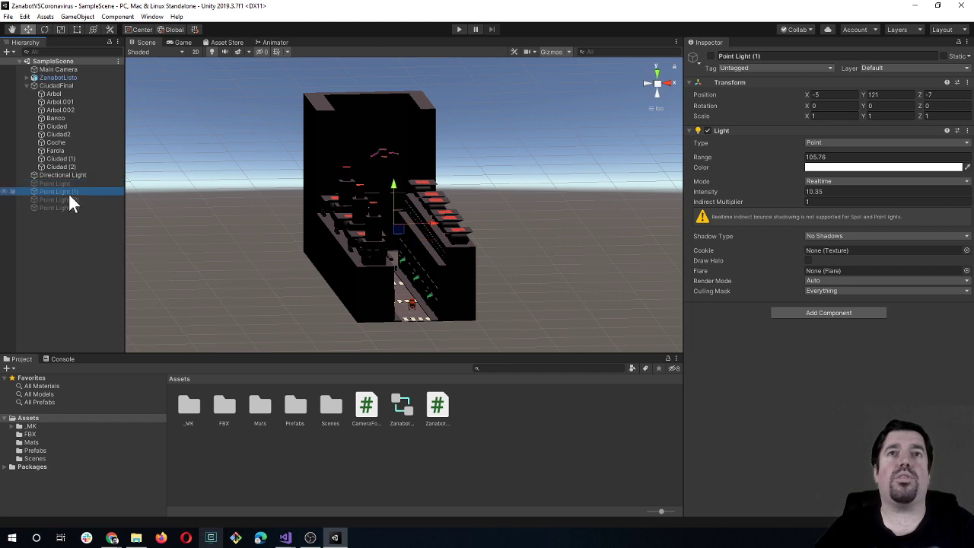
pyautogui.click(72, 206)
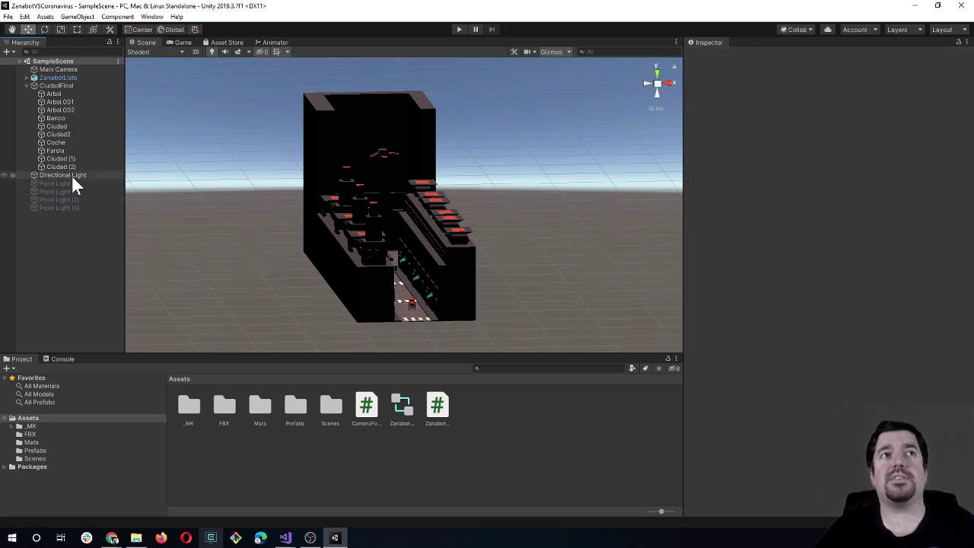
pyautogui.click(72, 175)
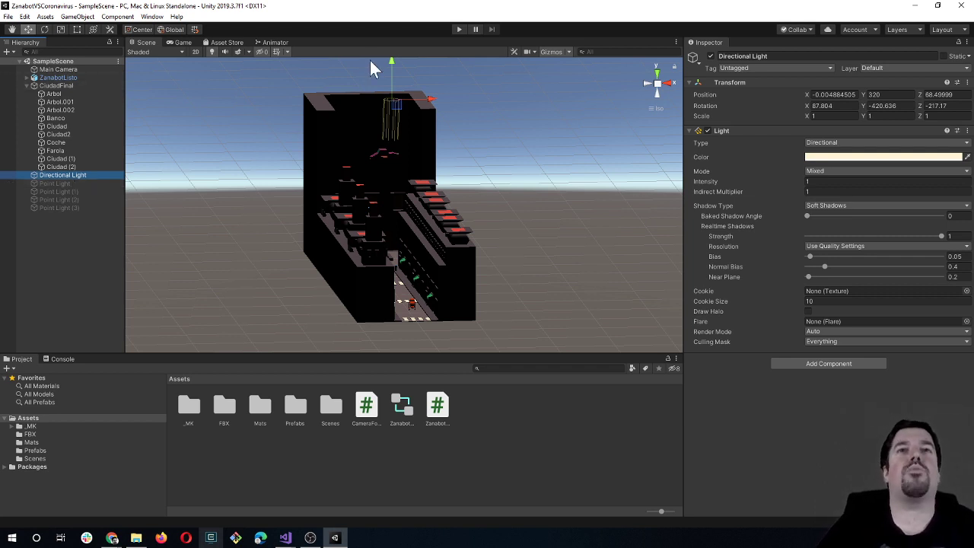
pyautogui.keyDown('alt'); pyautogui.moveTo(508, 268); pyautogui.dragTo(441, 289); pyautogui.keyUp('alt')
pyautogui.keyDown('alt'); pyautogui.moveTo(273, 199); pyautogui.dragTo(343, 204); pyautogui.keyUp('alt')
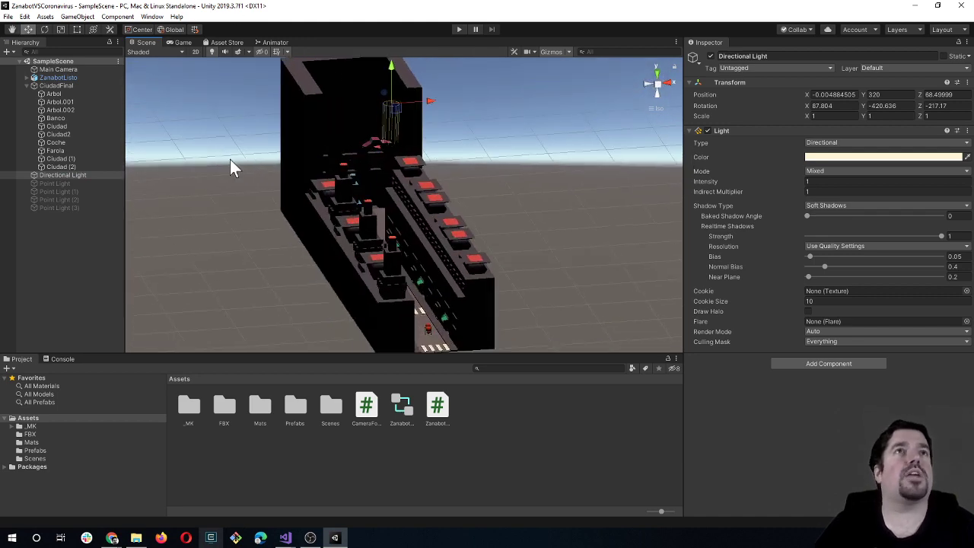
pyautogui.keyDown('alt'); pyautogui.moveTo(232, 168); pyautogui.dragTo(232, 148); pyautogui.keyUp('alt')
pyautogui.moveTo(365, 182)
pyautogui.keyDown('alt'); pyautogui.mouseDown()
pyautogui.moveTo(435, 200)
pyautogui.moveTo(343, 266)
pyautogui.moveTo(358, 191)
pyautogui.moveTo(395, 177)
pyautogui.moveTo(279, 263)
pyautogui.moveTo(304, 208)
pyautogui.moveTo(269, 162)
pyautogui.mouseUp(); pyautogui.keyUp('alt')
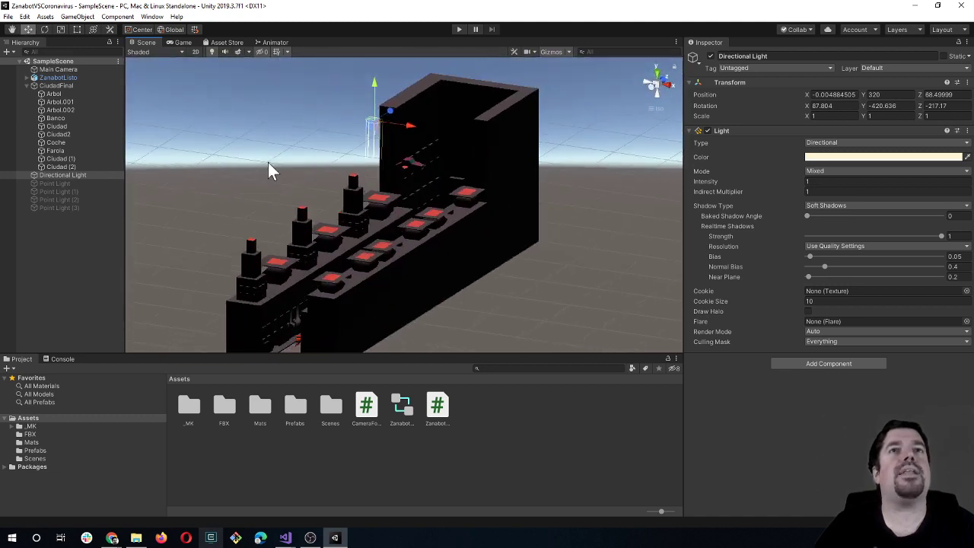
# Step: Open Window > Rendering > Lighting Settings and change Environment Lighting Source from Skybox to Color
pyautogui.click(152, 17)
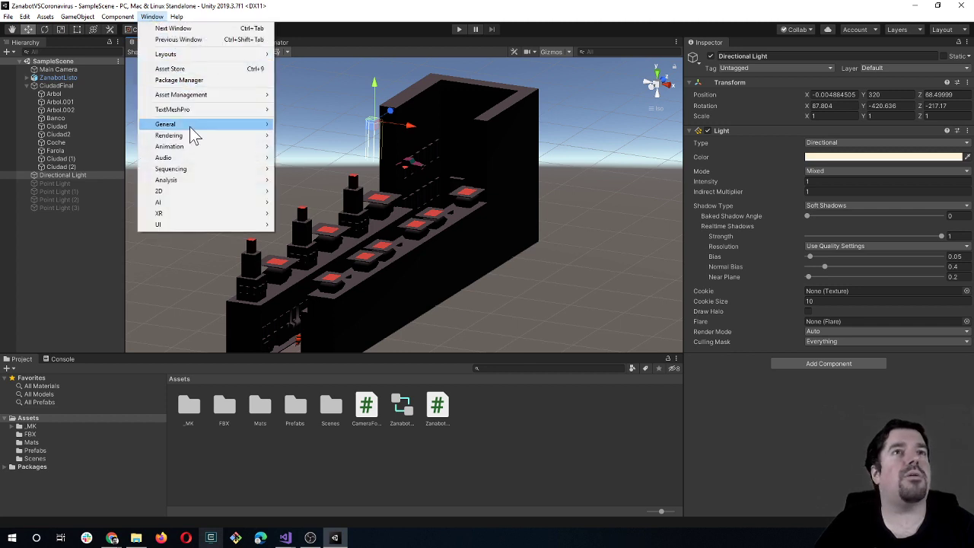
pyautogui.moveTo(189, 133)
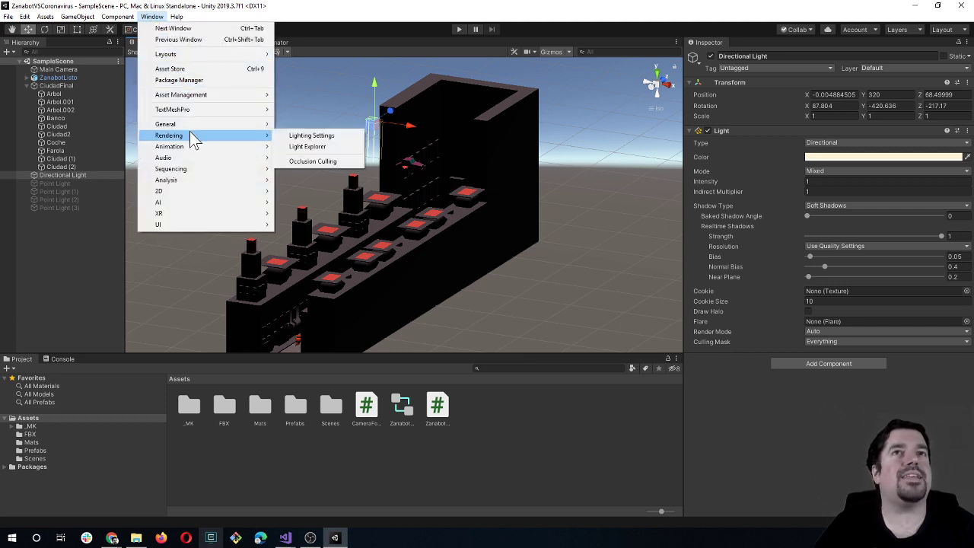
pyautogui.click(311, 135)
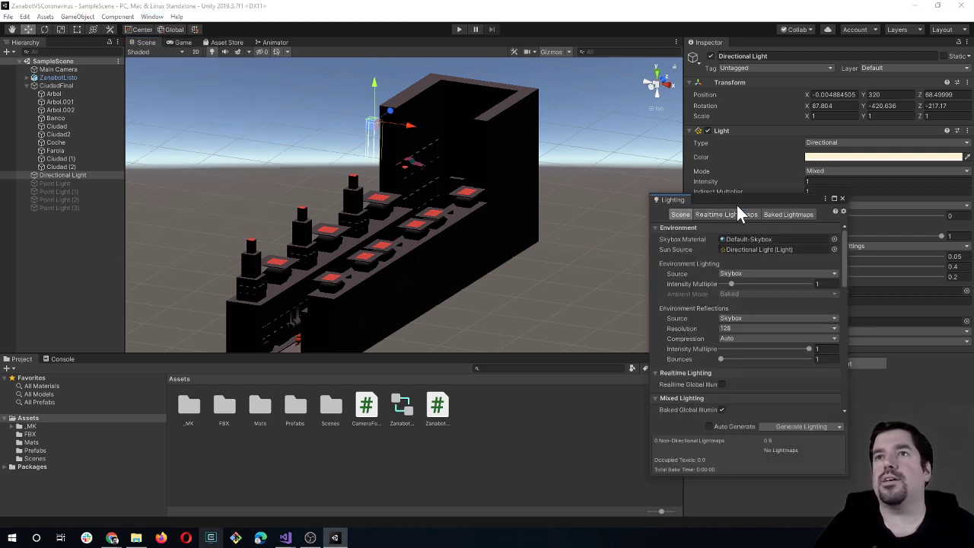
pyautogui.moveTo(744, 199); pyautogui.dragTo(665, 194)
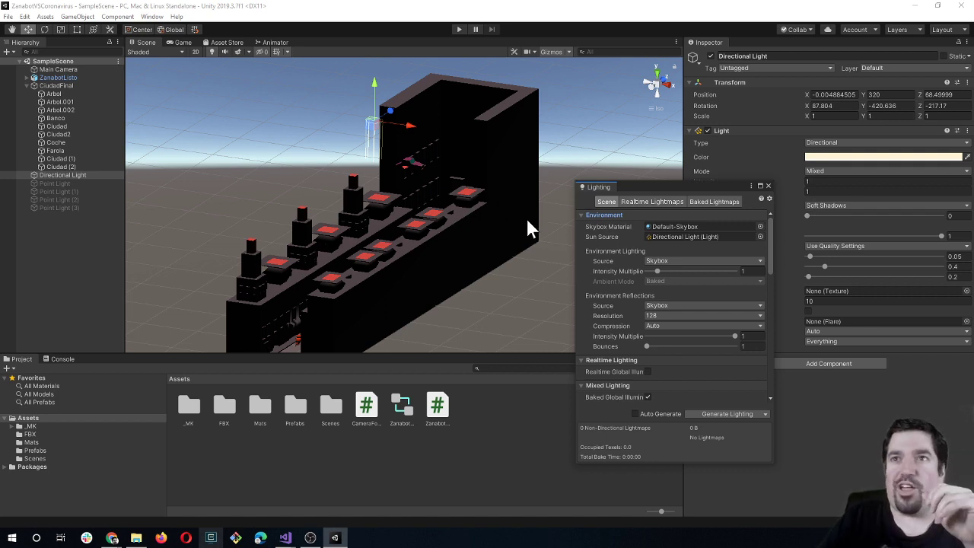
pyautogui.click(669, 260)
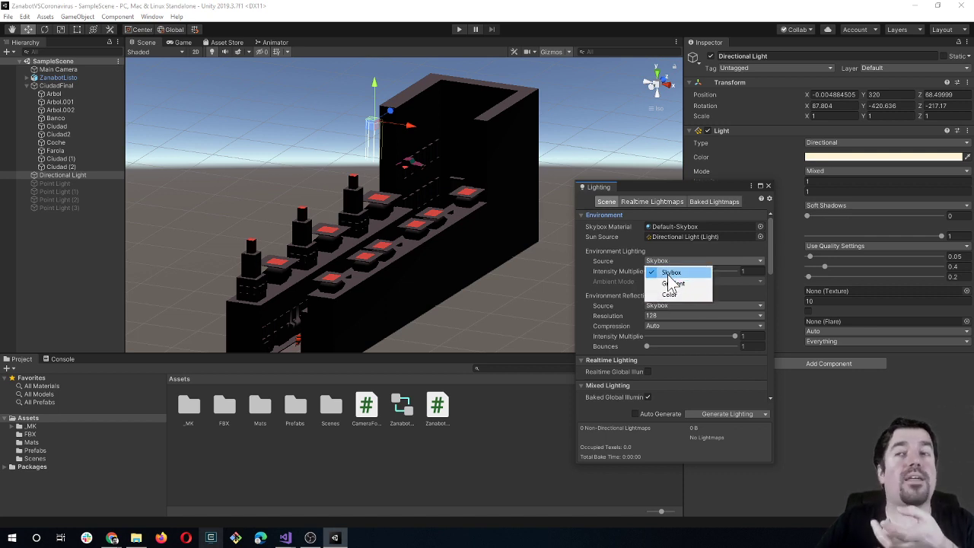
pyautogui.click(675, 293)
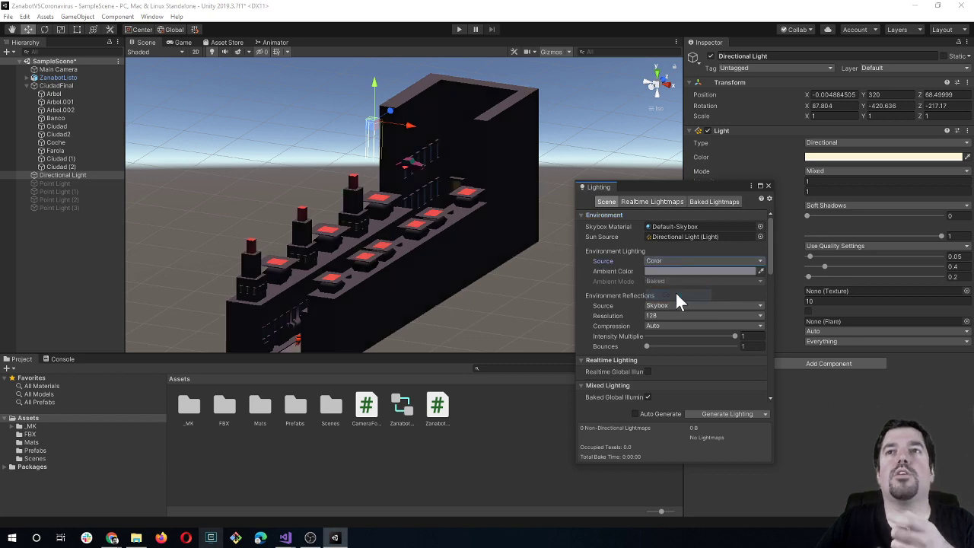
pyautogui.moveTo(452, 312)
pyautogui.keyDown('alt'); pyautogui.mouseDown()
pyautogui.moveTo(536, 272)
pyautogui.moveTo(520, 277)
pyautogui.mouseUp(); pyautogui.keyUp('alt')
# Step: Set the ambient colour to pale bluish white (RGB 224, 233, 248) and close the Lighting window
pyautogui.click(689, 270)
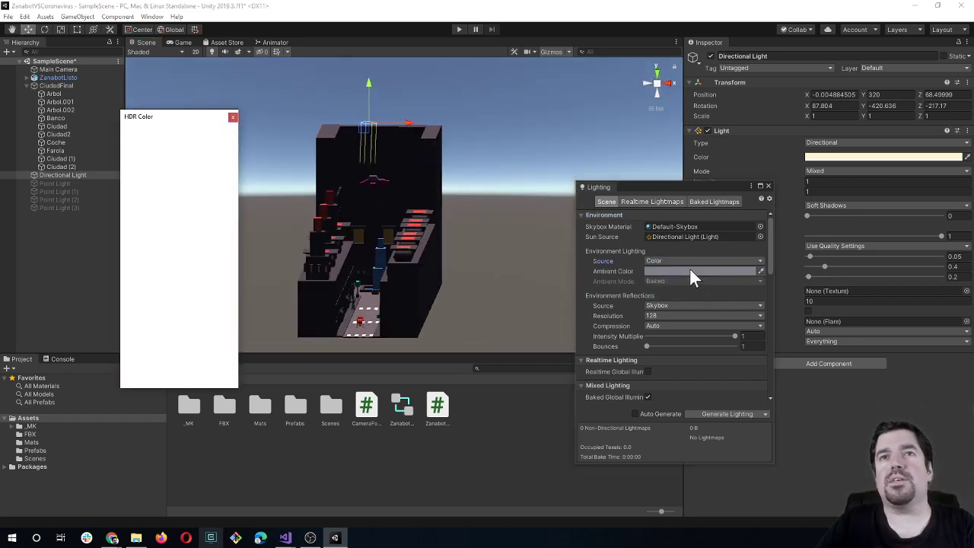
pyautogui.moveTo(170, 207); pyautogui.dragTo(149, 172)
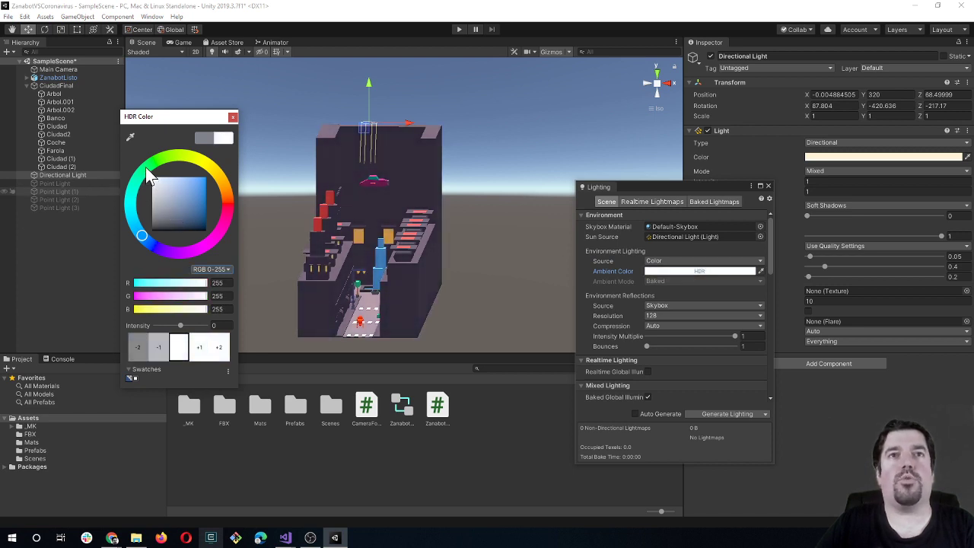
pyautogui.moveTo(147, 171)
pyautogui.mouseDown()
pyautogui.moveTo(198, 182)
pyautogui.moveTo(141, 167)
pyautogui.mouseUp()
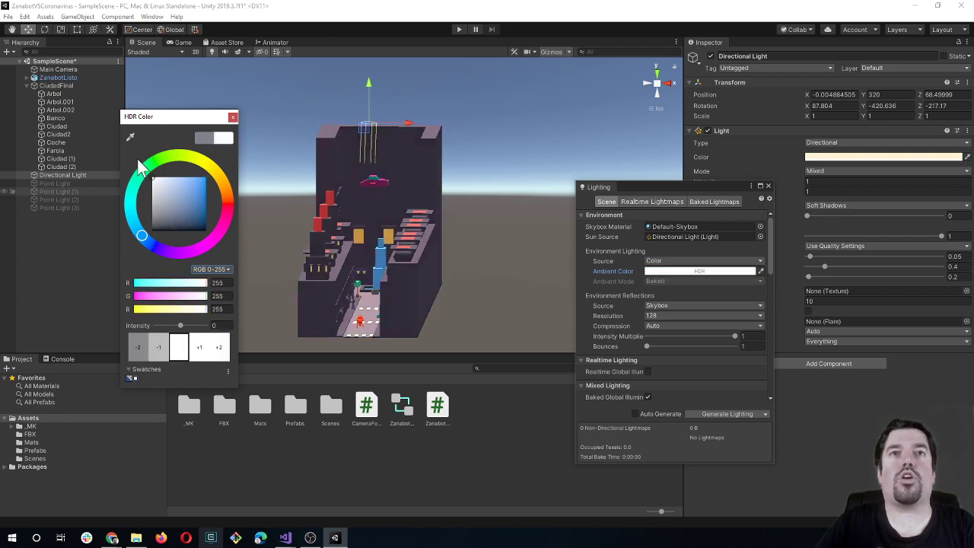
pyautogui.moveTo(187, 203)
pyautogui.mouseDown()
pyautogui.moveTo(215, 171)
pyautogui.moveTo(229, 194)
pyautogui.moveTo(216, 170)
pyautogui.moveTo(179, 245)
pyautogui.moveTo(149, 231)
pyautogui.mouseUp()
pyautogui.moveTo(179, 183); pyautogui.dragTo(157, 178)
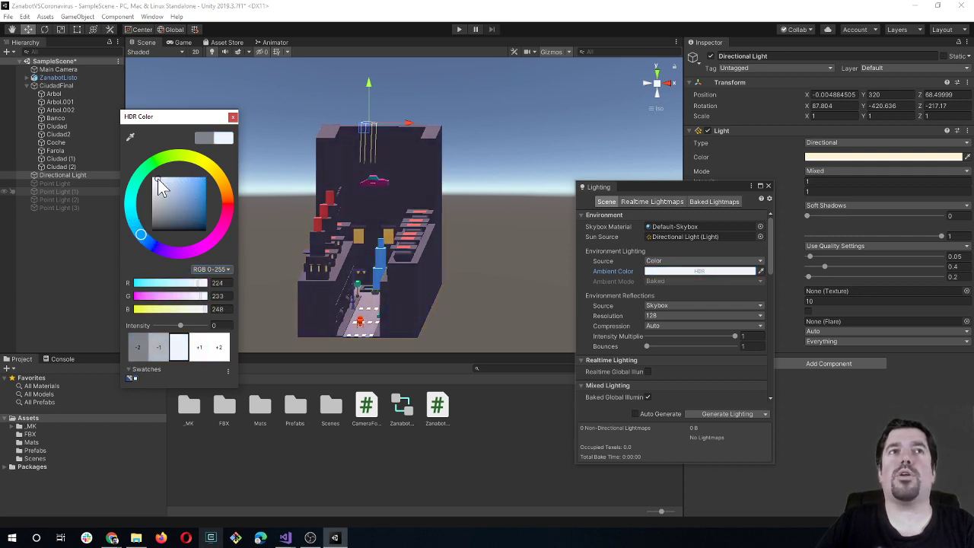
pyautogui.click(233, 118)
pyautogui.click(767, 186)
pyautogui.moveTo(397, 335)
pyautogui.keyDown('alt'); pyautogui.mouseDown()
pyautogui.moveTo(413, 281)
pyautogui.moveTo(320, 89)
pyautogui.mouseUp(); pyautogui.keyUp('alt')
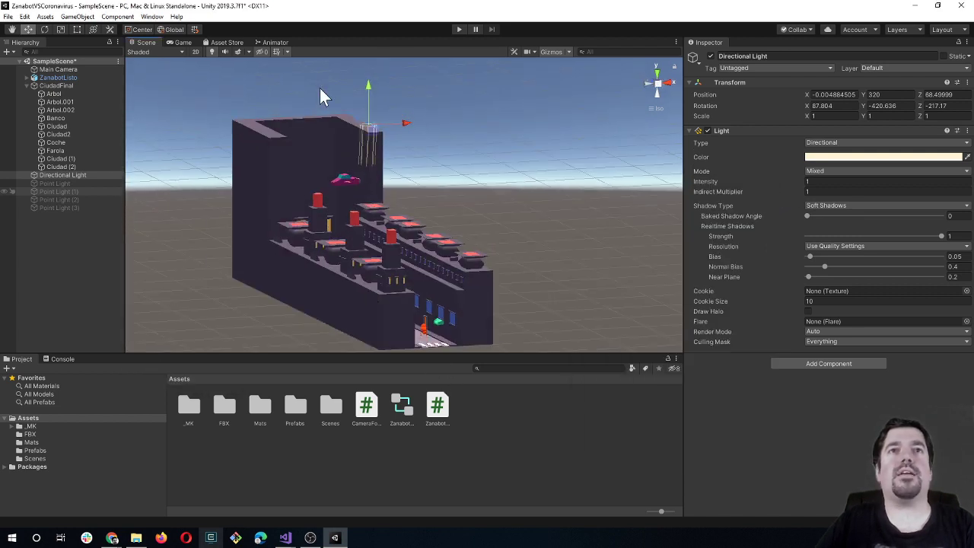
# Step: Enter Play mode to test the robot on the street under the new pale ambient lighting
pyautogui.click(462, 25)
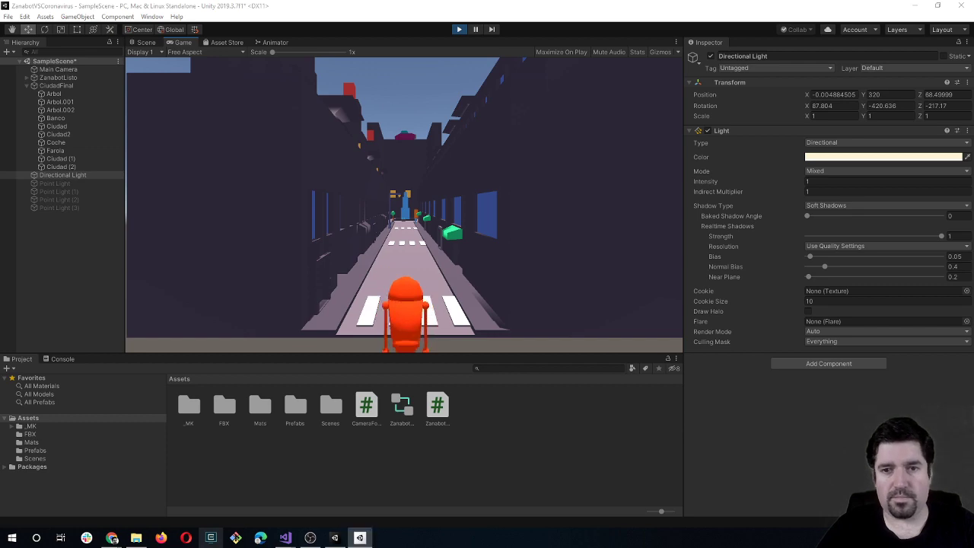
pyautogui.click(235, 537)
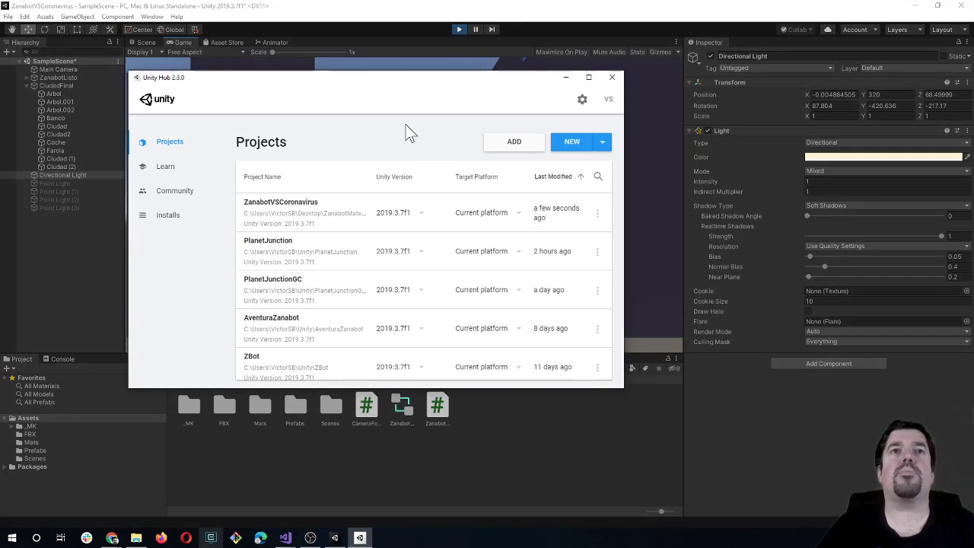
pyautogui.click(509, 144)
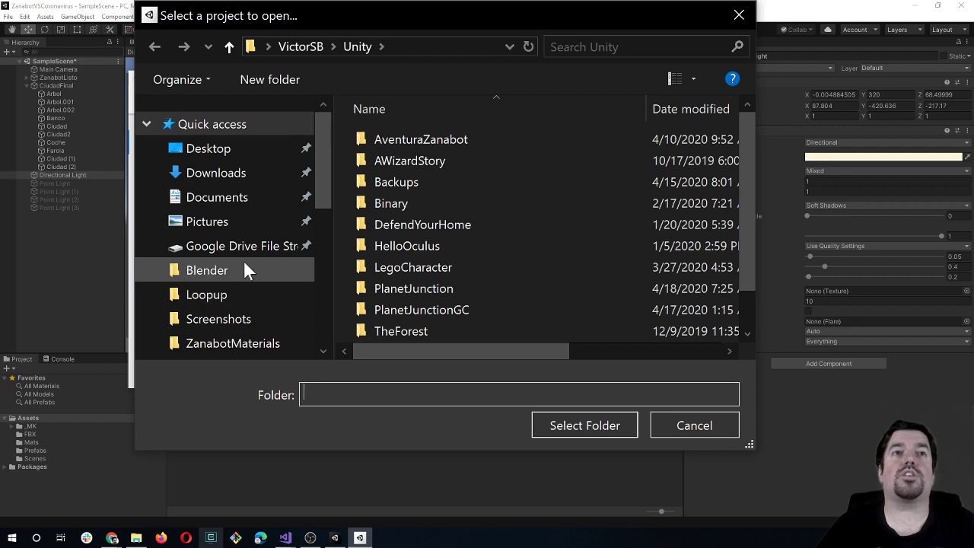
pyautogui.click(223, 151)
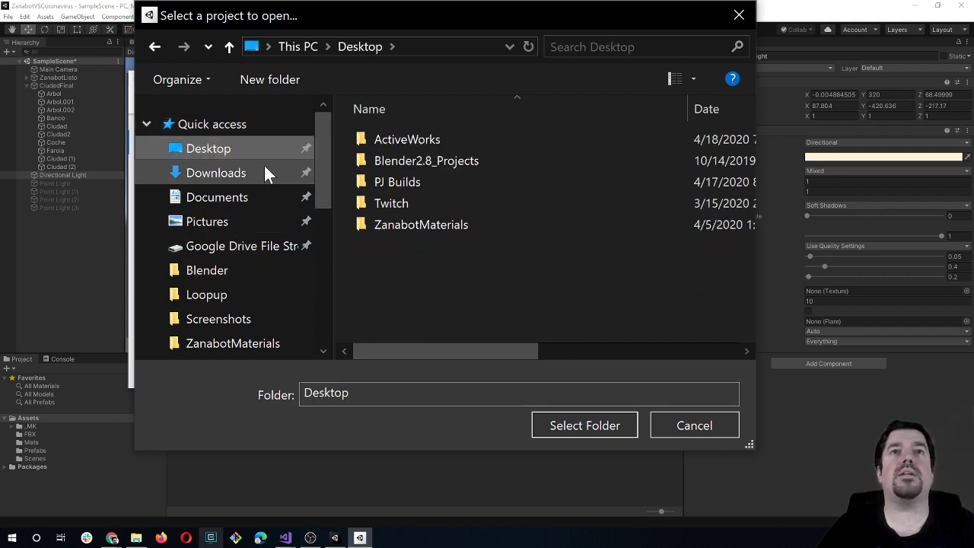
pyautogui.moveTo(327, 185); pyautogui.dragTo(226, 188)
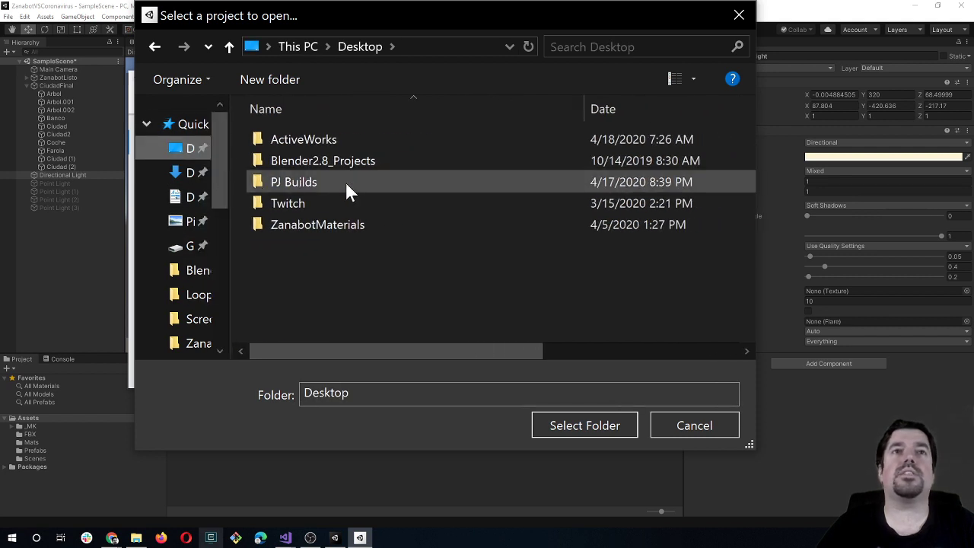
pyautogui.doubleClick(305, 220)
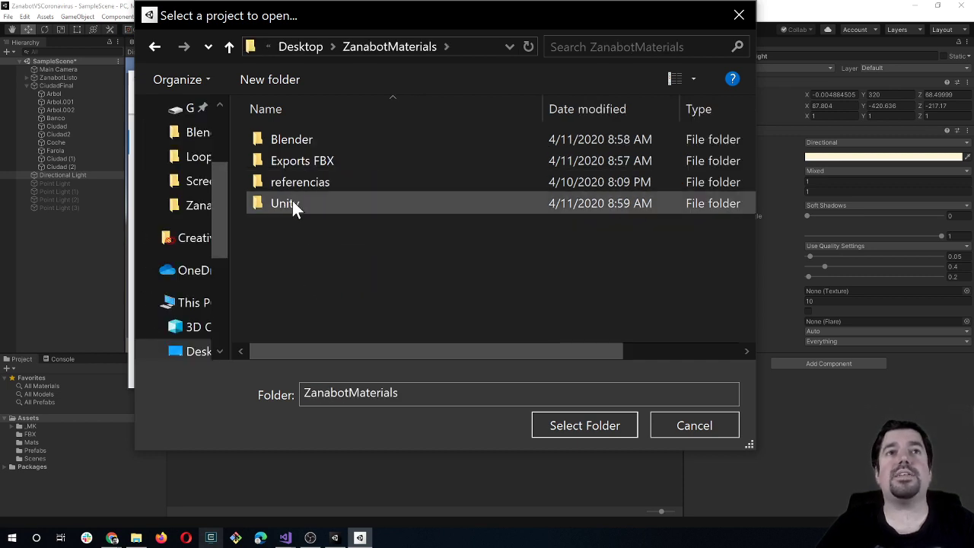
pyautogui.click(293, 203)
pyautogui.doubleClick(292, 203)
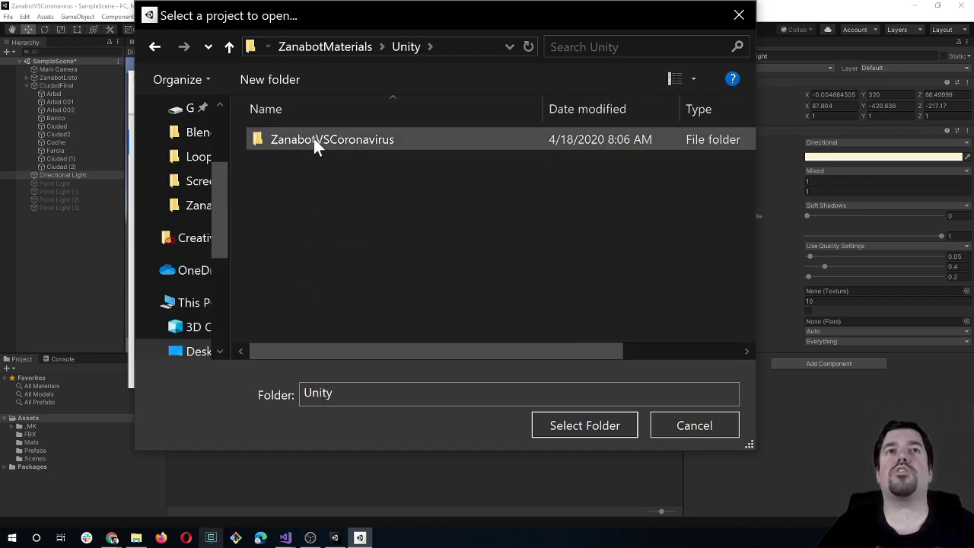
pyautogui.doubleClick(341, 140)
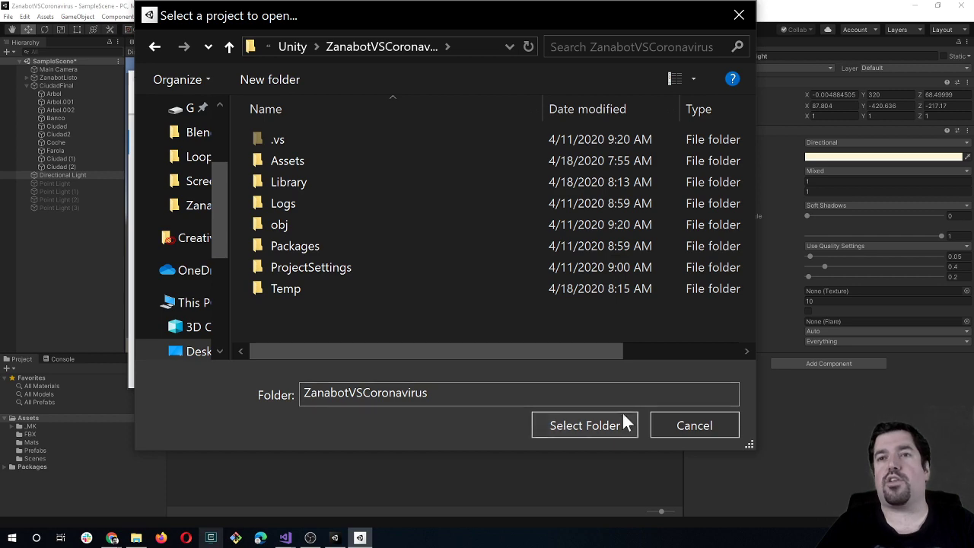
pyautogui.click(689, 424)
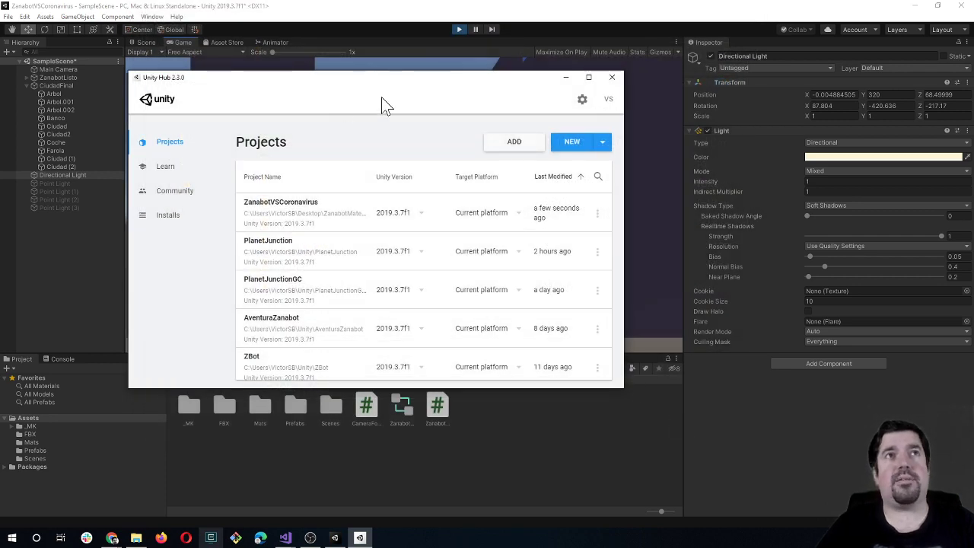
pyautogui.moveTo(383, 97); pyautogui.dragTo(404, 119)
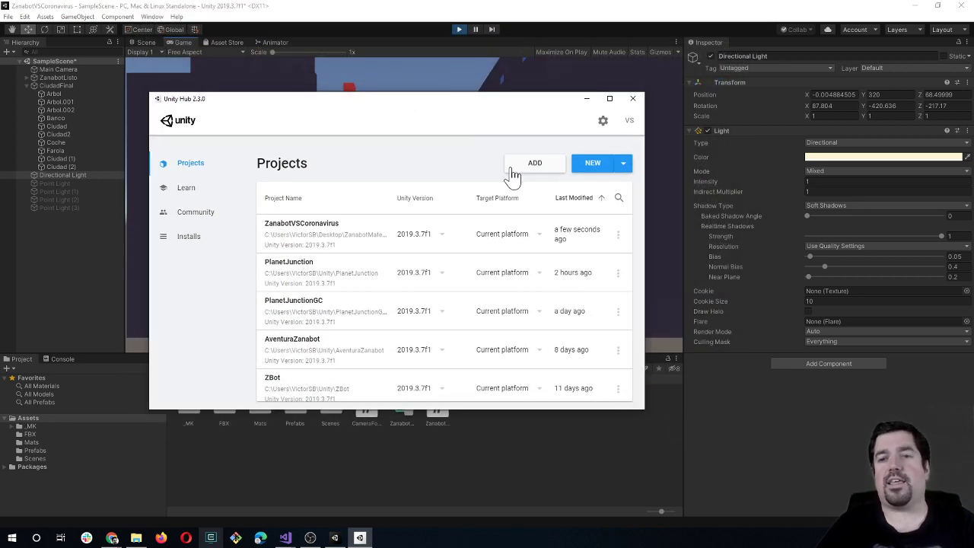
pyautogui.click(587, 99)
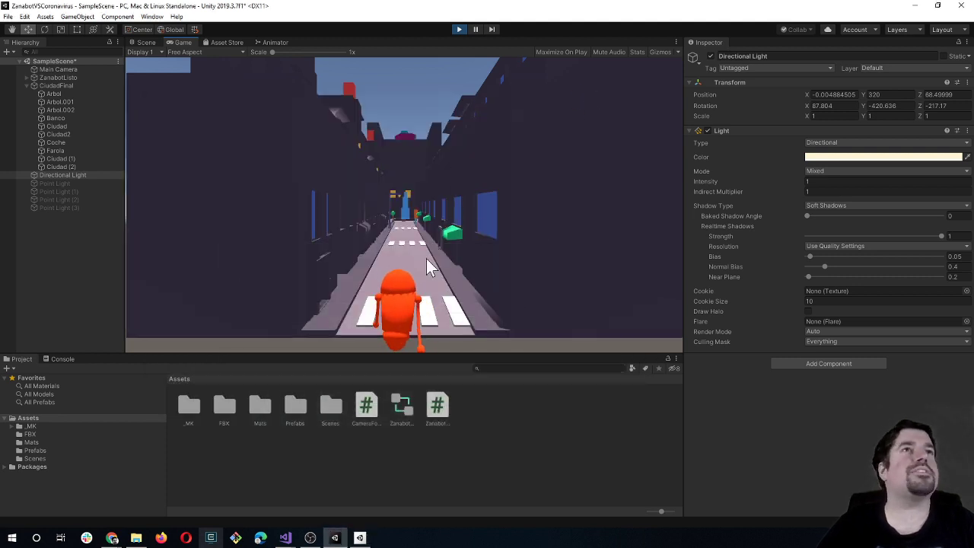
# Step: Save with Ctrl+S and stop the running play test
pyautogui.hotkey('ctrl', 's')
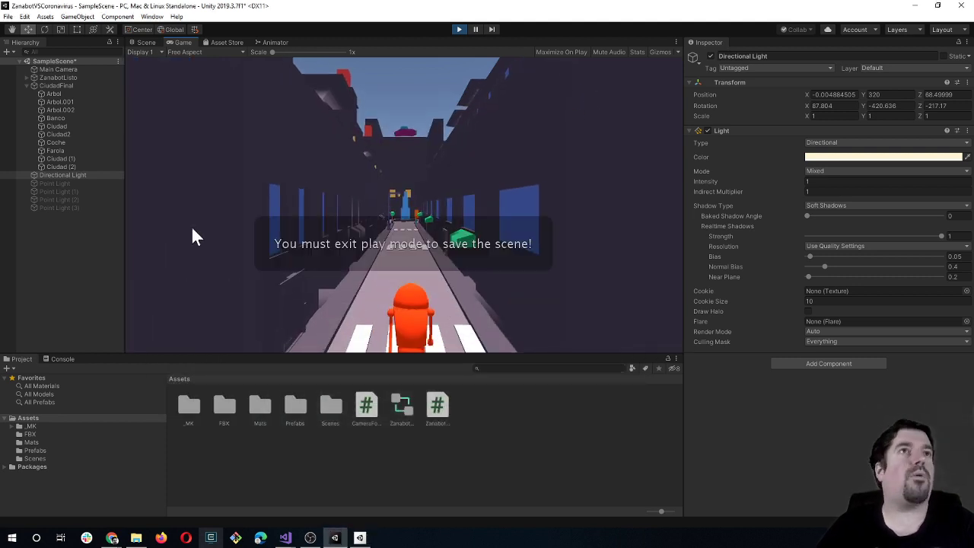
pyautogui.click(459, 29)
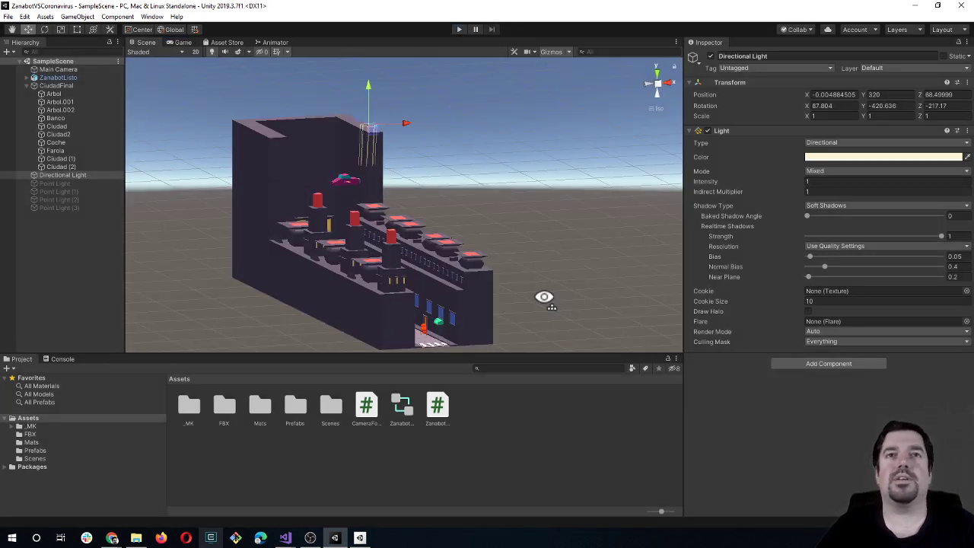
pyautogui.moveTo(544, 297)
pyautogui.keyDown('alt'); pyautogui.mouseDown()
pyautogui.moveTo(377, 294)
pyautogui.moveTo(500, 278)
pyautogui.moveTo(291, 289)
pyautogui.mouseUp(); pyautogui.keyUp('alt')
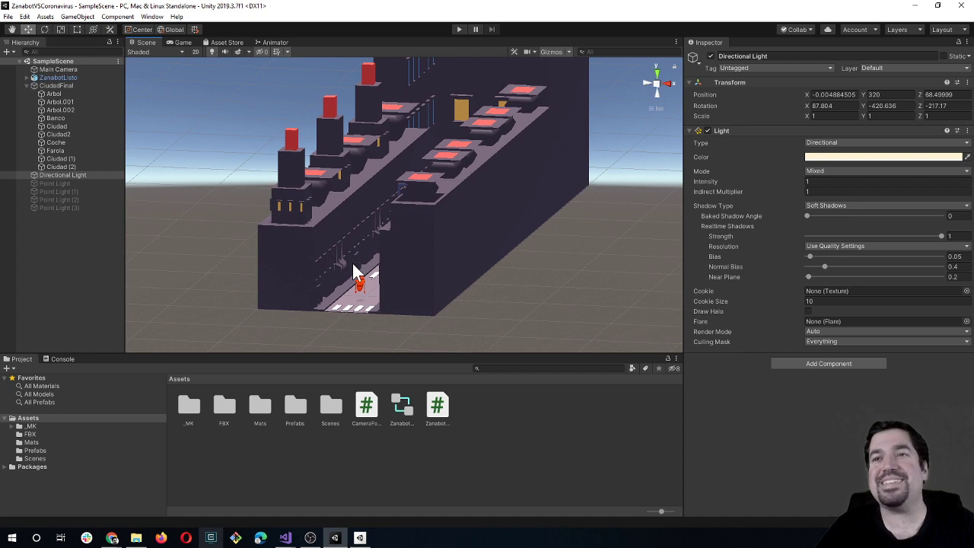
# Step: Orbit and pan along the street, then select the Ciudad (2) city block
pyautogui.click(291, 288)
pyautogui.click(227, 258)
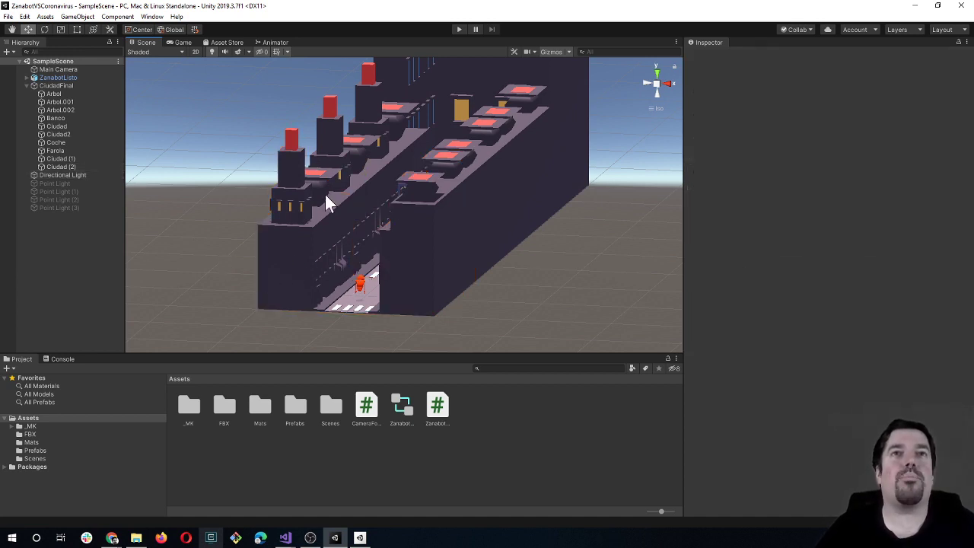
pyautogui.moveTo(258, 293)
pyautogui.keyDown('alt'); pyautogui.mouseDown()
pyautogui.moveTo(385, 293)
pyautogui.moveTo(289, 296)
pyautogui.mouseUp(); pyautogui.keyUp('alt')
pyautogui.moveTo(318, 301); pyautogui.dragTo(357, 244, button='middle')
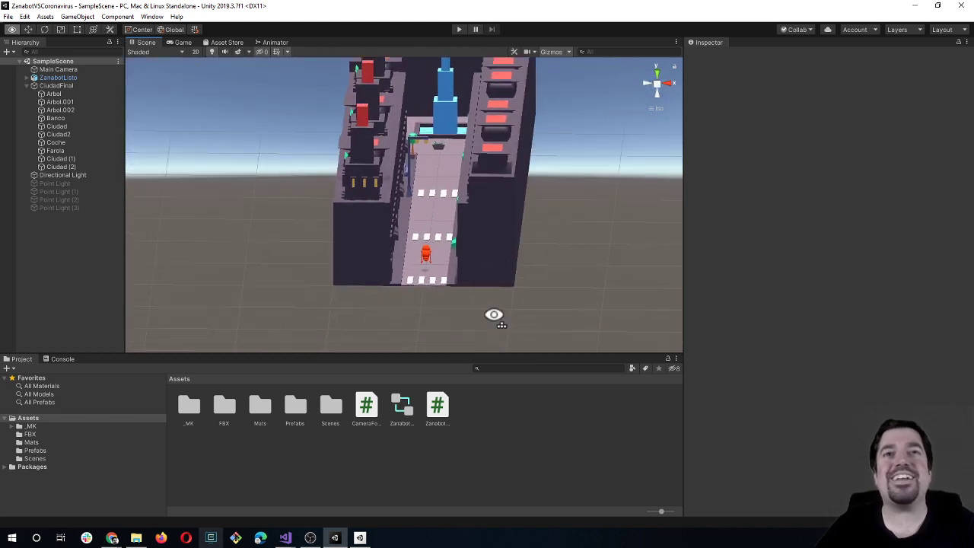
pyautogui.moveTo(494, 315)
pyautogui.keyDown('alt'); pyautogui.mouseDown()
pyautogui.moveTo(396, 310)
pyautogui.moveTo(424, 316)
pyautogui.mouseUp(); pyautogui.keyUp('alt')
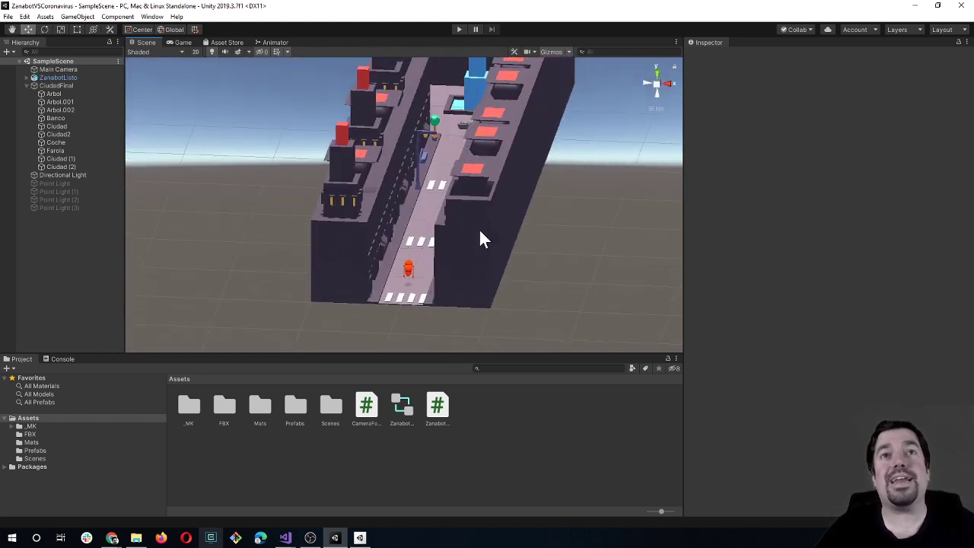
pyautogui.click(484, 250)
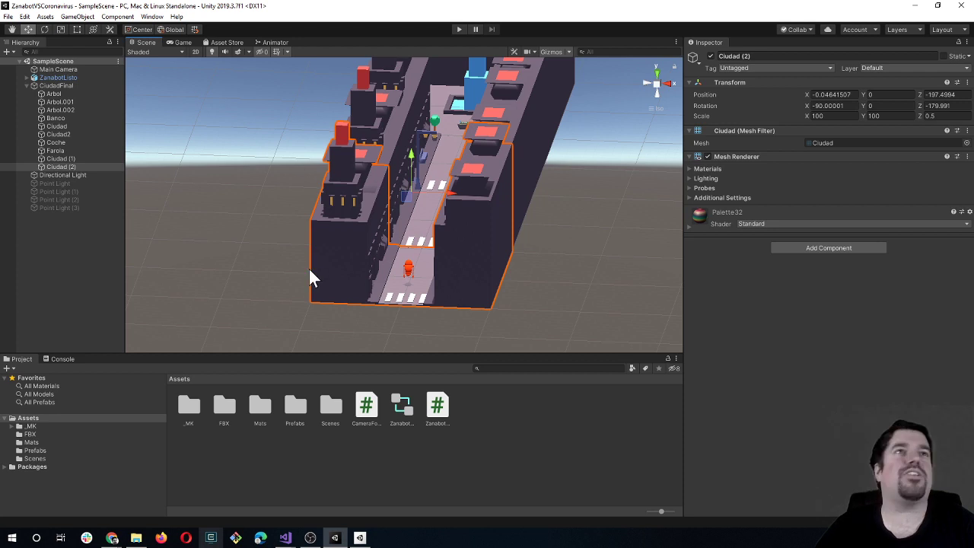
# Step: Add a Mesh Collider component to the Ciudad (2) block by searching 'mesh coll'
pyautogui.moveTo(429, 305)
pyautogui.keyDown('alt'); pyautogui.mouseDown()
pyautogui.moveTo(456, 296)
pyautogui.moveTo(467, 316)
pyautogui.mouseUp(); pyautogui.keyUp('alt')
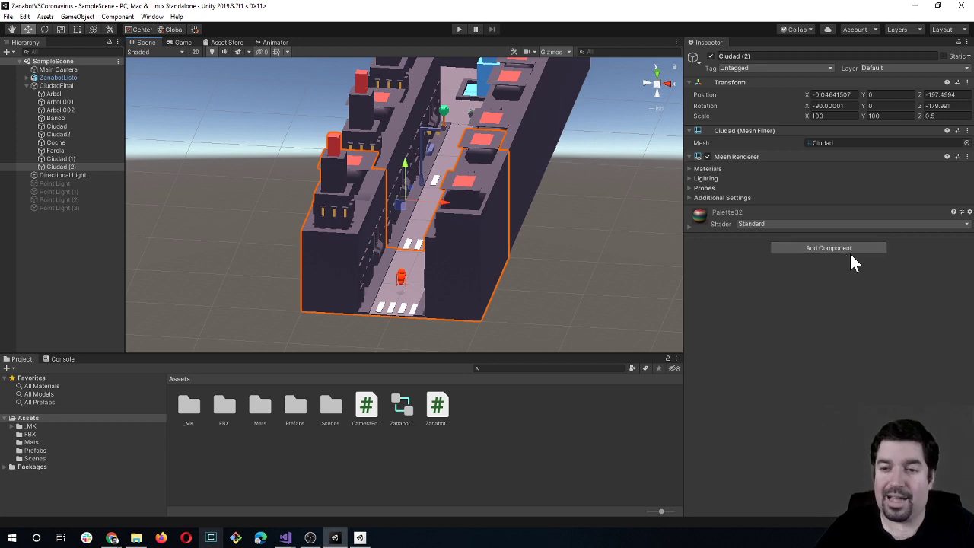
pyautogui.click(815, 250)
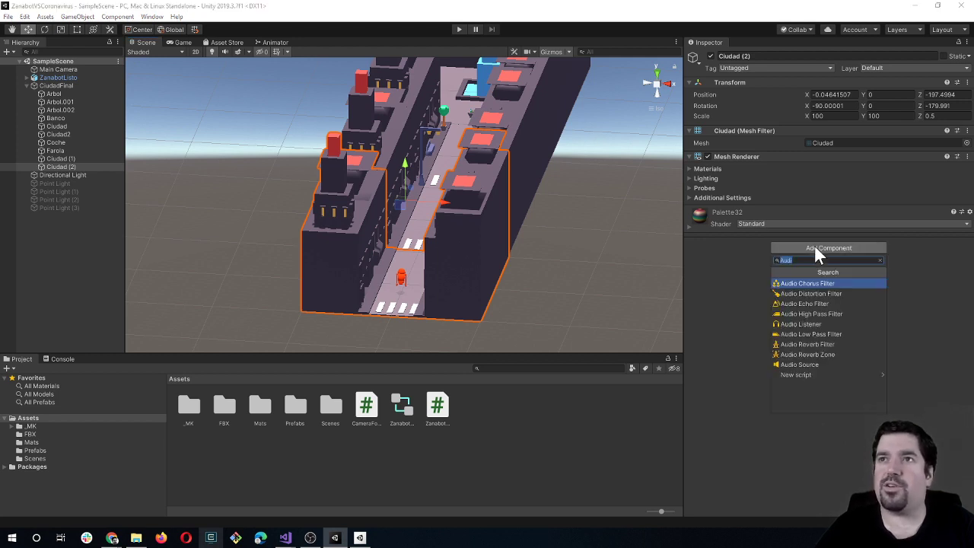
pyautogui.write('colli')
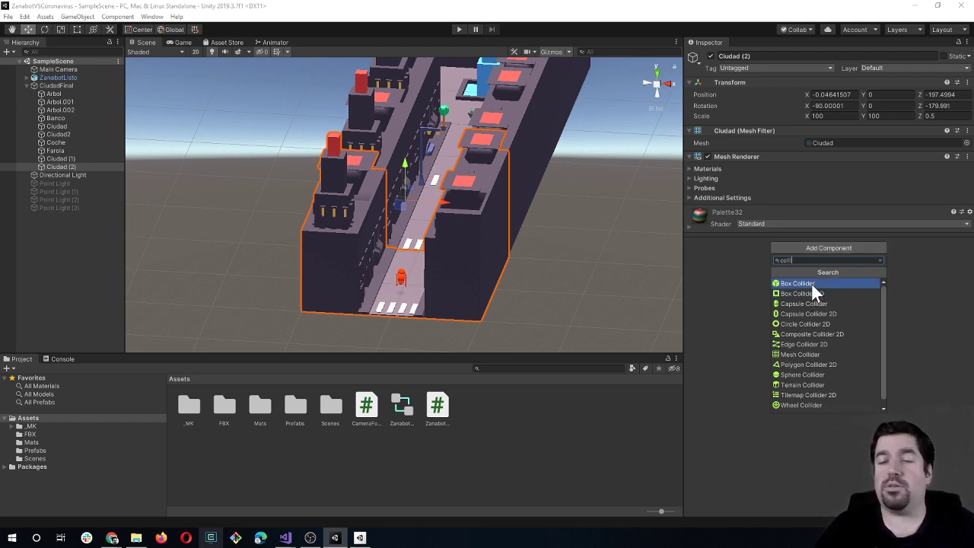
pyautogui.press('BackSpace')
pyautogui.press('BackSpace')
pyautogui.press('BackSpace')
pyautogui.write('m')
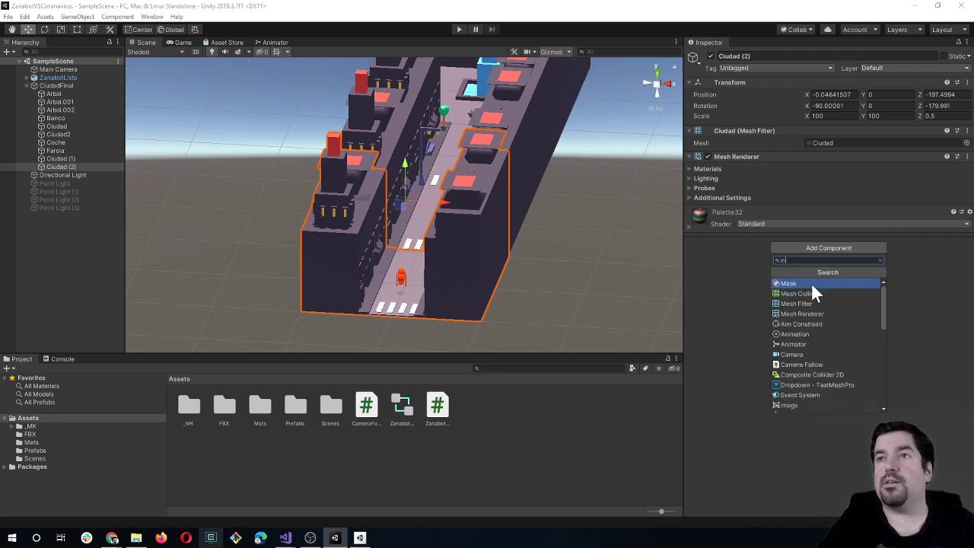
pyautogui.write('esh coll')
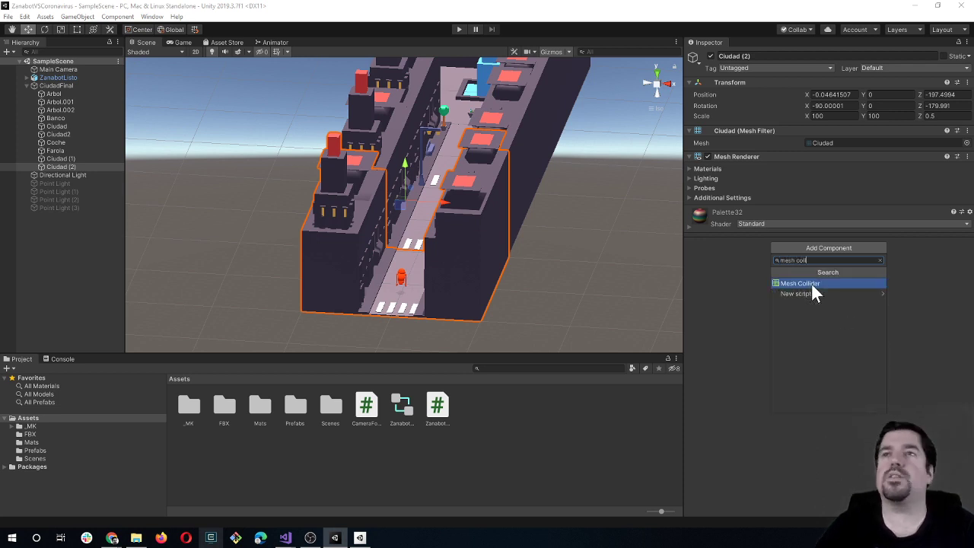
pyautogui.click(811, 285)
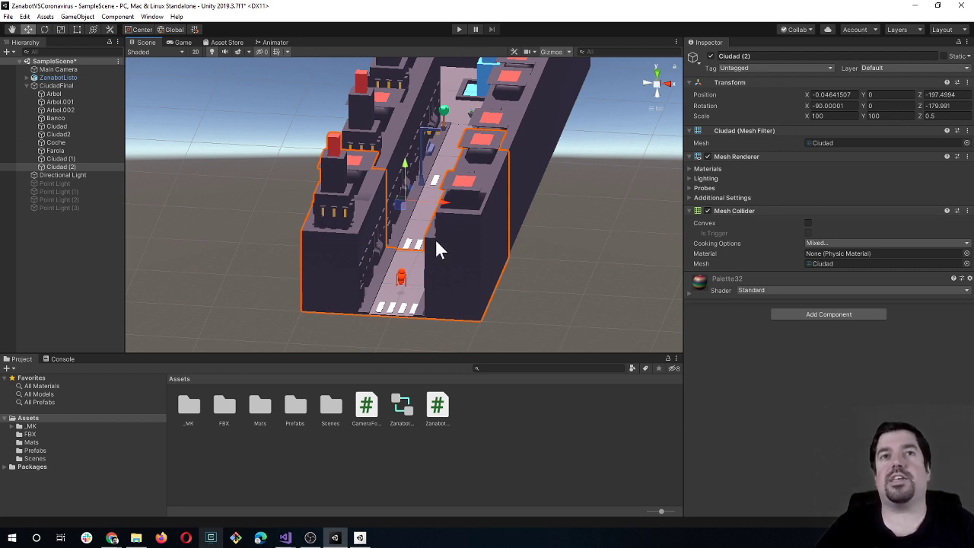
pyautogui.click(402, 278)
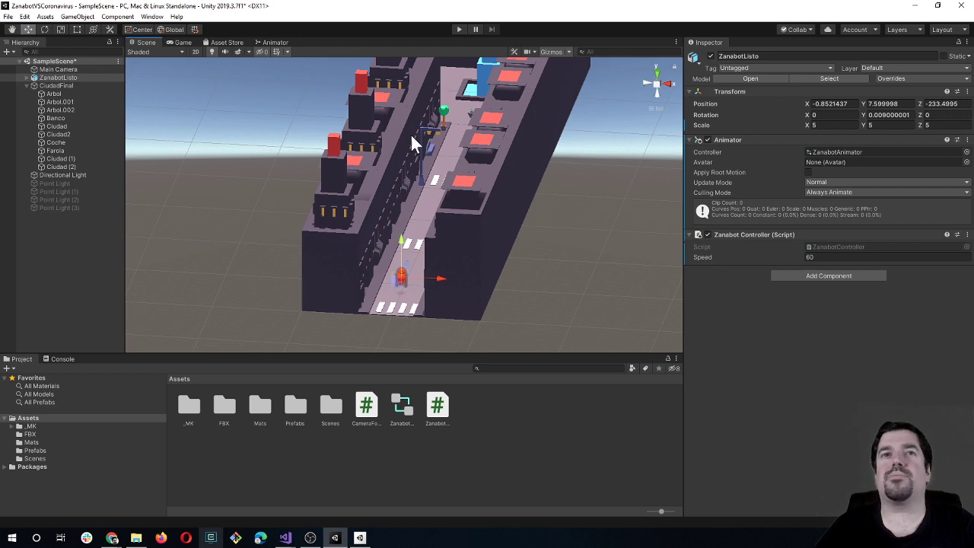
pyautogui.click(458, 29)
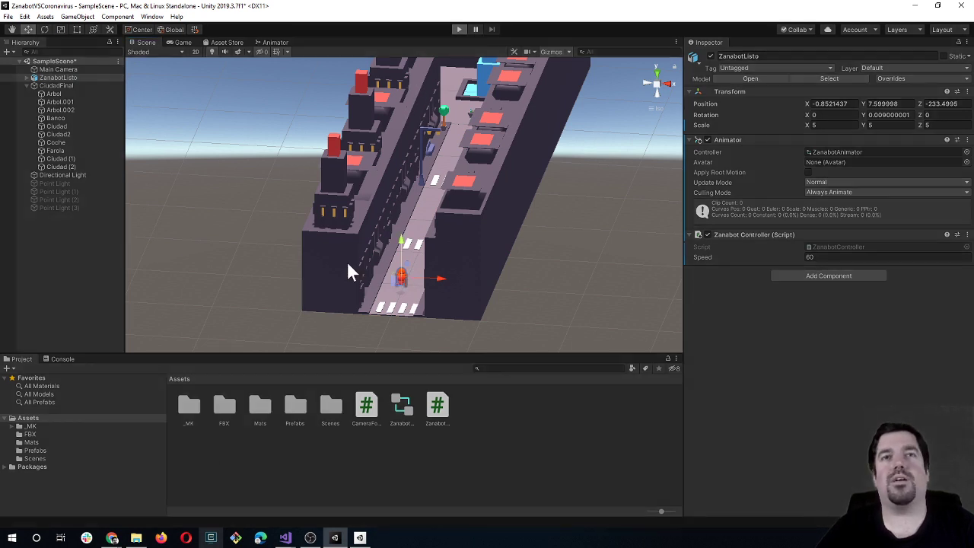
pyautogui.hotkey('ctrl', 'p')
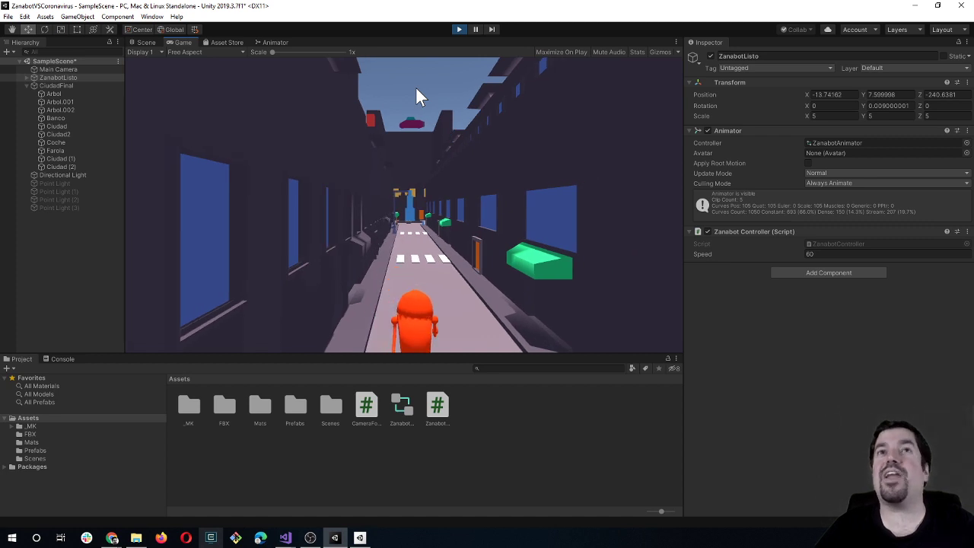
pyautogui.click(457, 29)
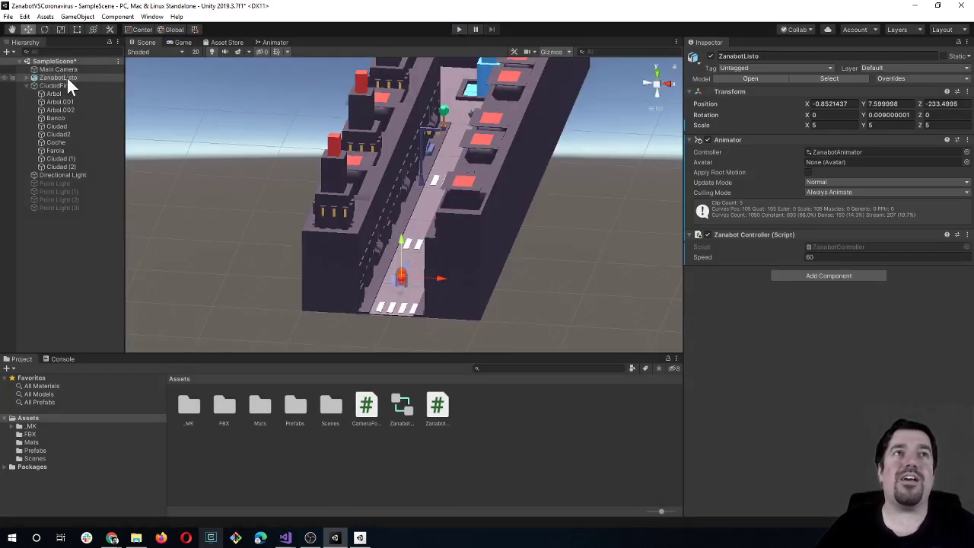
pyautogui.click(322, 228)
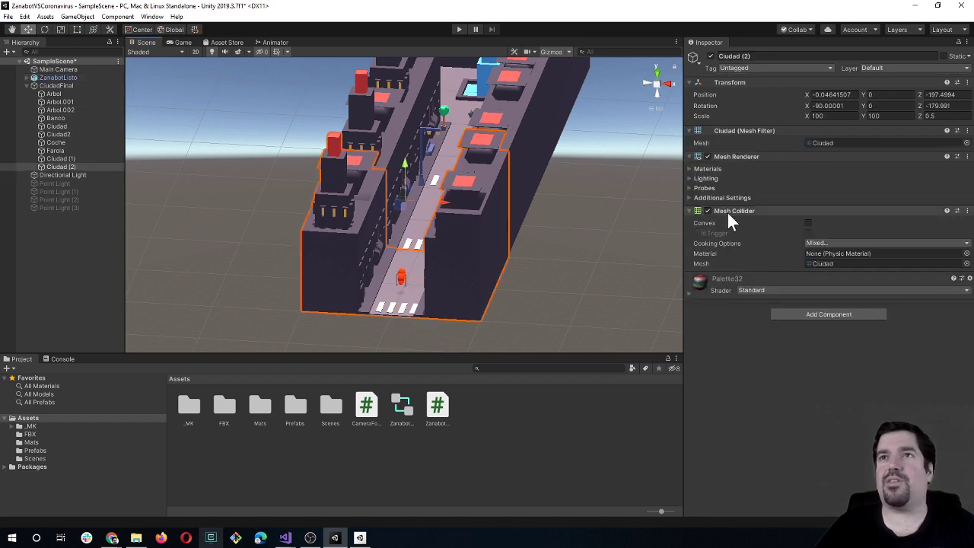
pyautogui.click(76, 80)
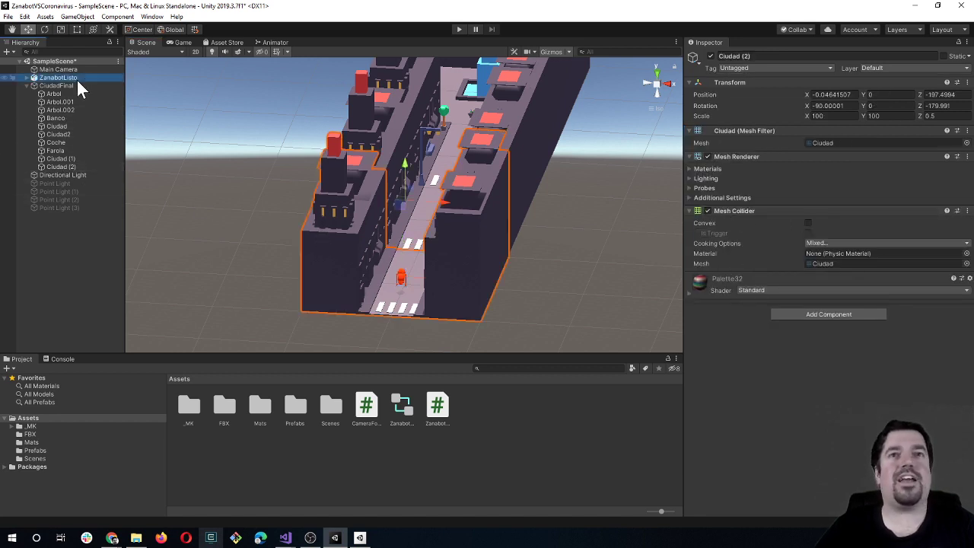
# Step: Add a Capsule Collider (radius 0.5, height 1) to ZanabotListo via the 'coll' search
pyautogui.click(797, 276)
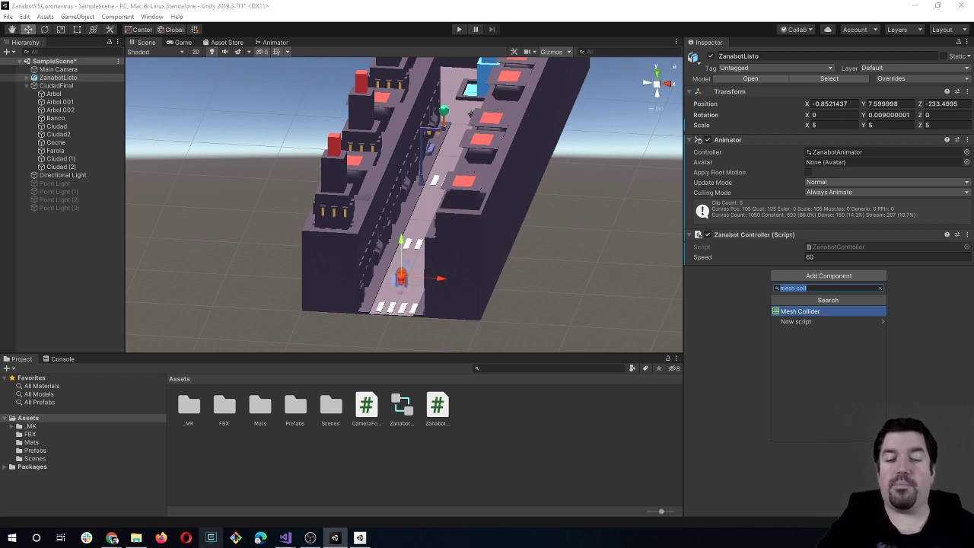
pyautogui.write('ci')
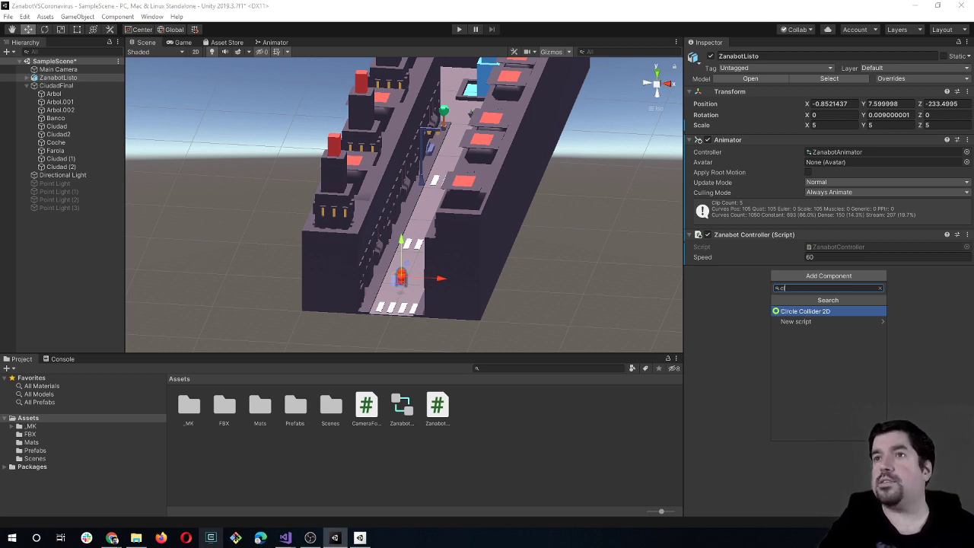
pyautogui.press('BackSpace')
pyautogui.write('ollid')
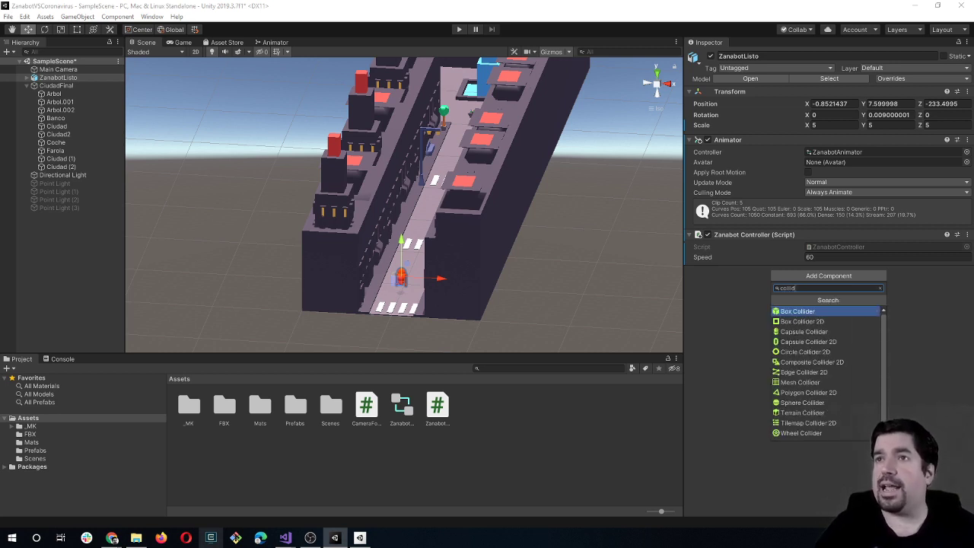
pyautogui.click(821, 331)
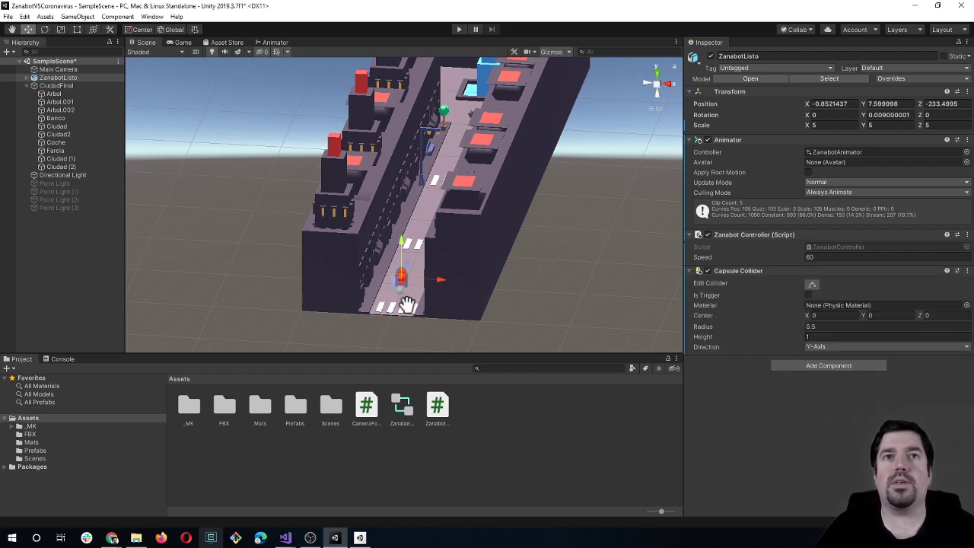
pyautogui.scroll(2, 430, 241)
pyautogui.scroll(2, 416, 251)
pyautogui.scroll(2, 423, 256)
pyautogui.scroll(2, 448, 255)
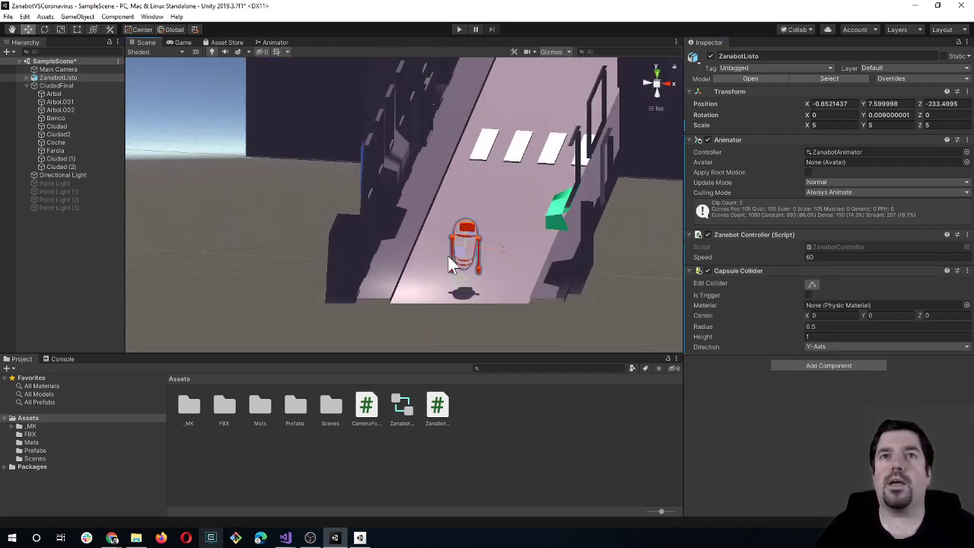
pyautogui.scroll(-2, 447, 255)
# Step: Switch the Scene view to Top and centre the orange robot in view
pyautogui.keyDown('alt'); pyautogui.moveTo(424, 257); pyautogui.dragTo(436, 252); pyautogui.keyUp('alt')
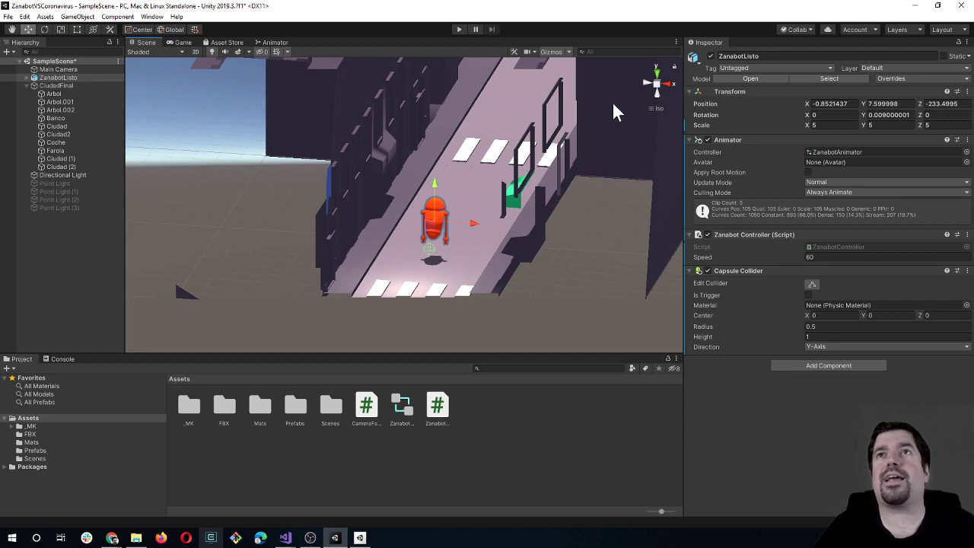
pyautogui.click(657, 72)
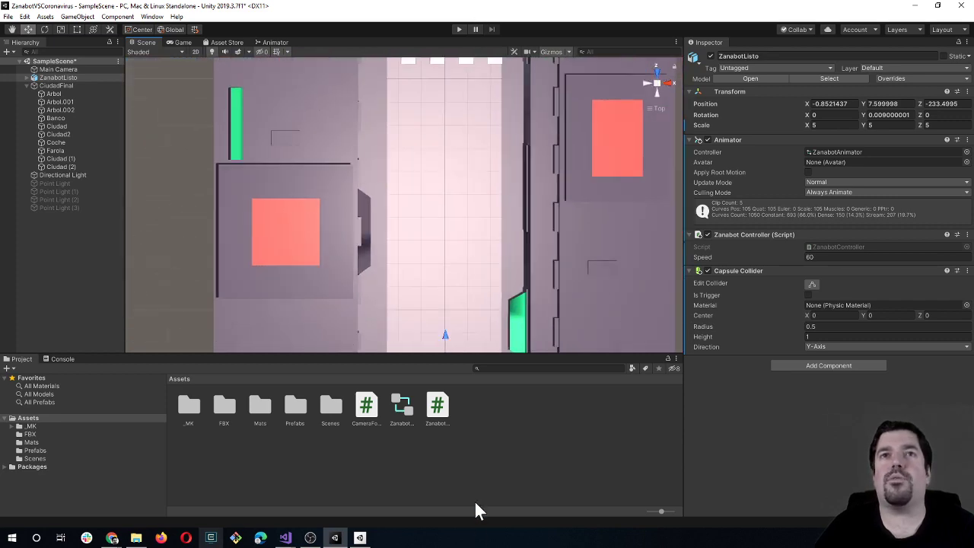
pyautogui.moveTo(446, 319); pyautogui.dragTo(431, 203, button='middle')
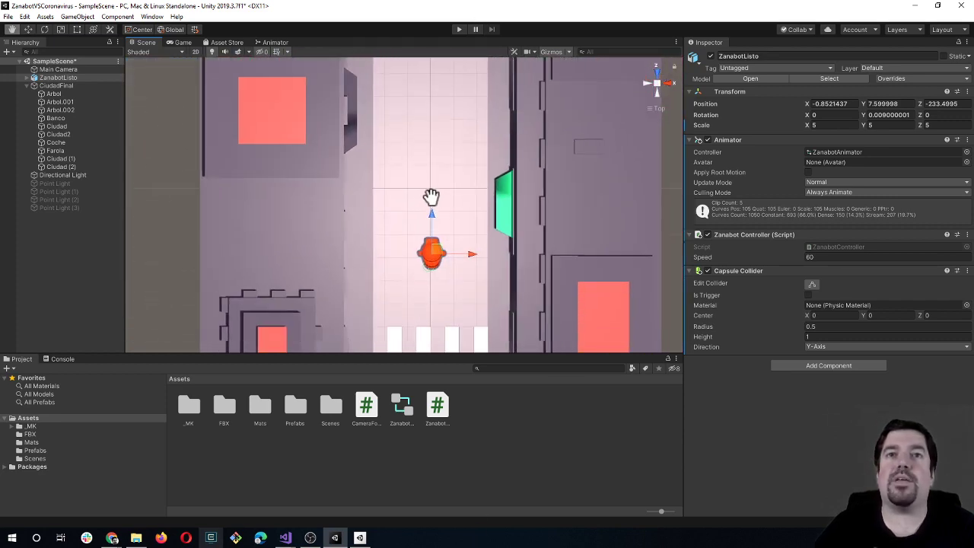
pyautogui.scroll(1, 436, 268)
pyautogui.moveTo(436, 305); pyautogui.dragTo(406, 314, button='middle')
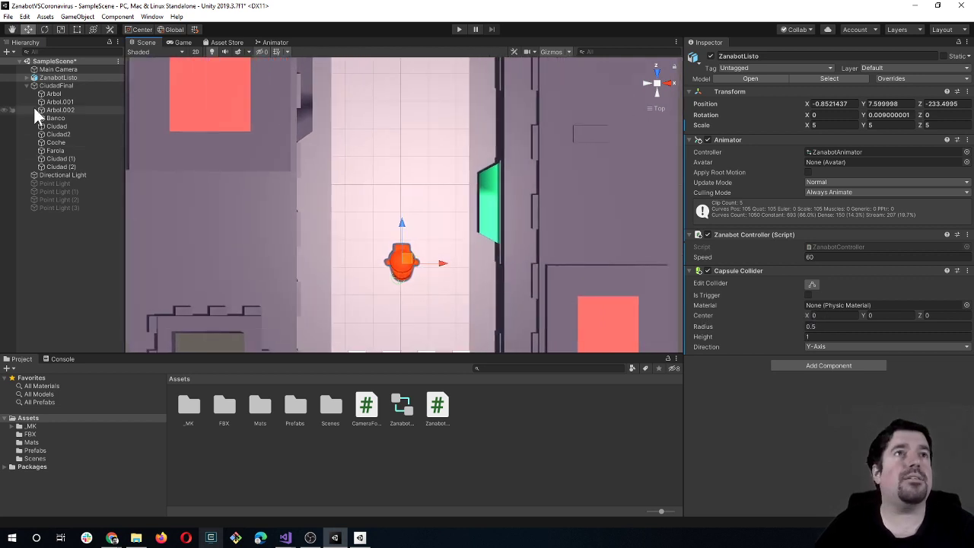
# Step: Rough in the capsule collider: centre X 1.25, Z 0.51, then scrub its height and centre
pyautogui.click(807, 316)
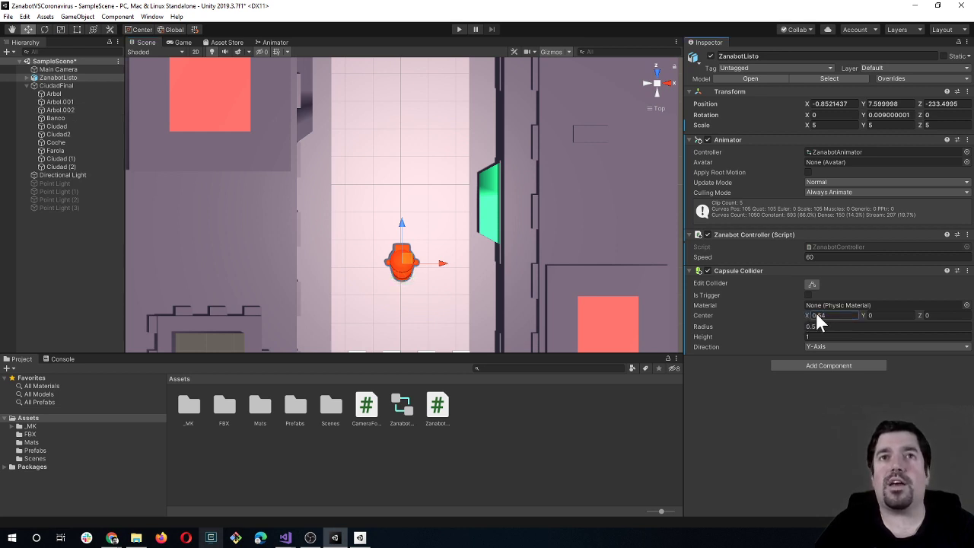
pyautogui.write('1.25')
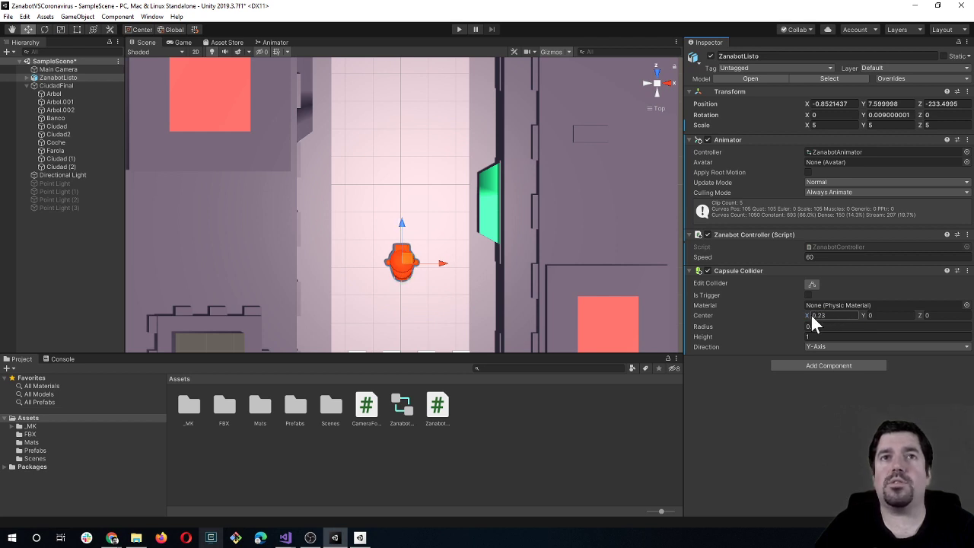
pyautogui.click(924, 316)
pyautogui.write('0.51')
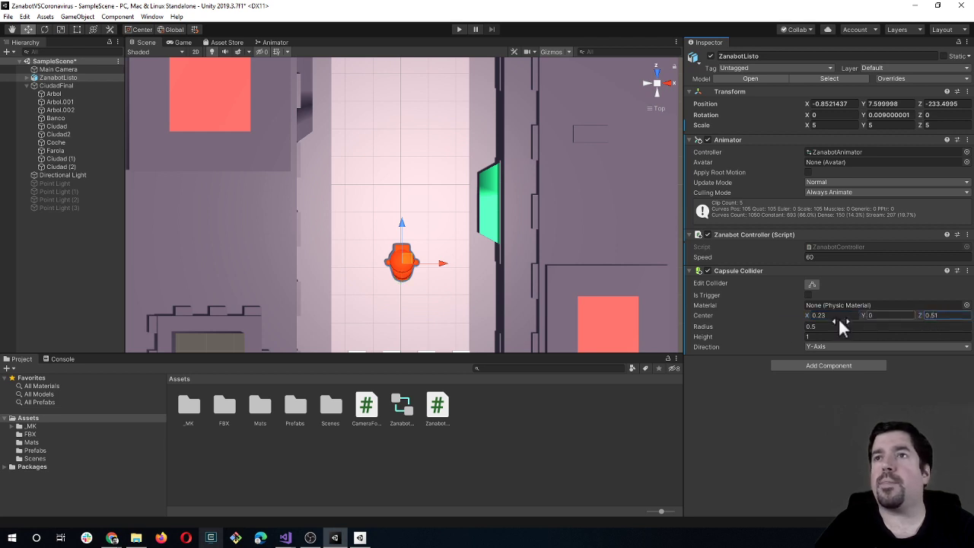
pyautogui.moveTo(746, 337); pyautogui.dragTo(914, 324)
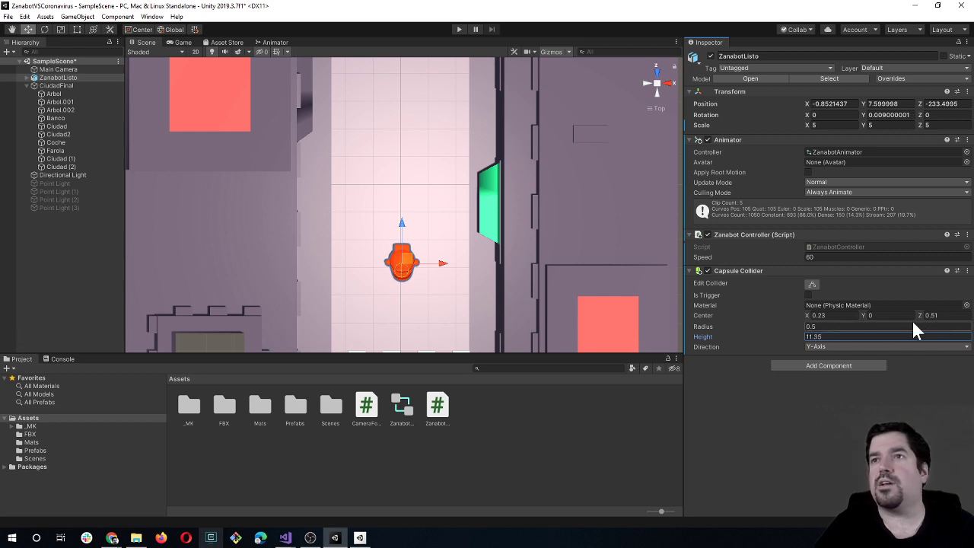
pyautogui.moveTo(853, 326); pyautogui.dragTo(777, 326)
pyautogui.keyDown('alt'); pyautogui.moveTo(433, 320); pyautogui.dragTo(422, 195); pyautogui.keyUp('alt')
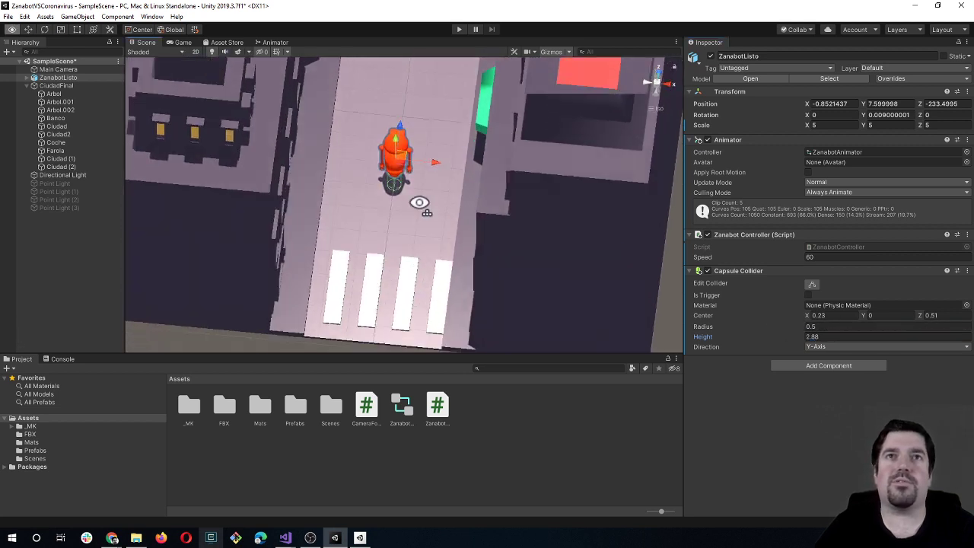
pyautogui.moveTo(422, 196); pyautogui.dragTo(421, 246, button='middle')
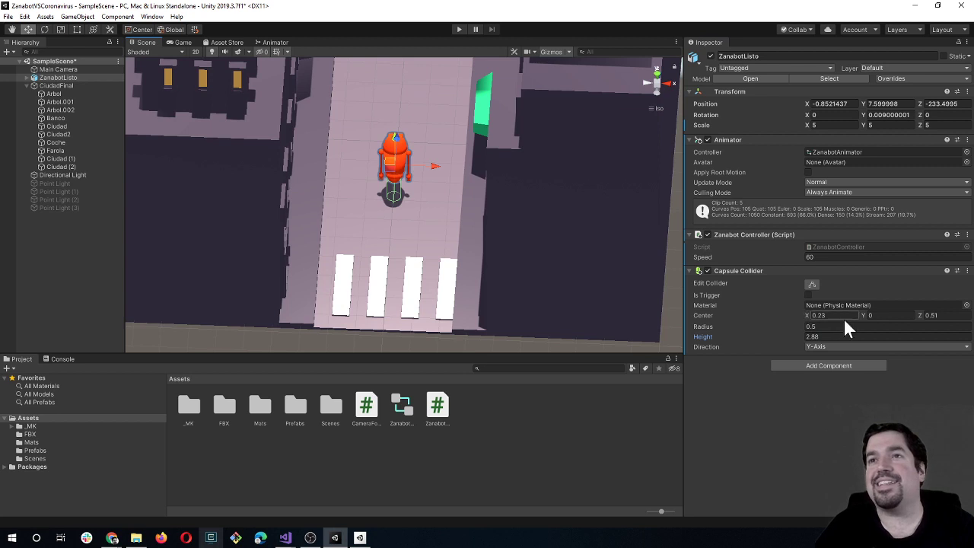
pyautogui.moveTo(870, 316)
pyautogui.mouseDown()
pyautogui.moveTo(894, 316)
pyautogui.moveTo(40, 323)
pyautogui.mouseUp()
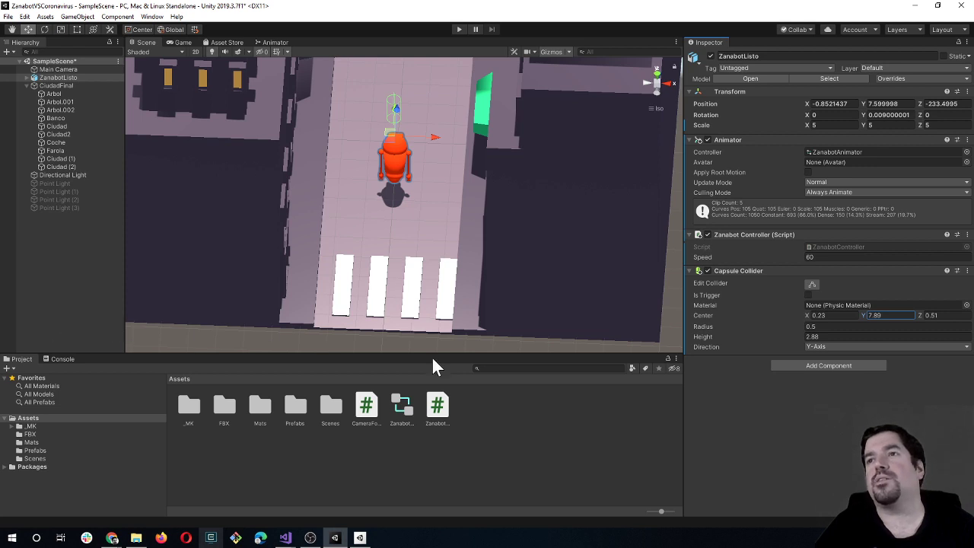
pyautogui.moveTo(921, 310); pyautogui.dragTo(924, 310)
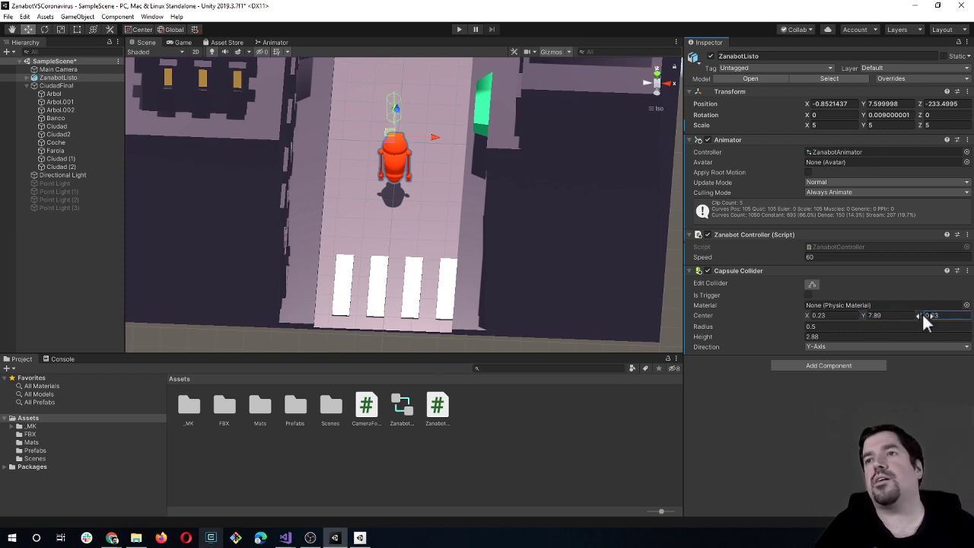
pyautogui.moveTo(863, 312); pyautogui.dragTo(856, 319)
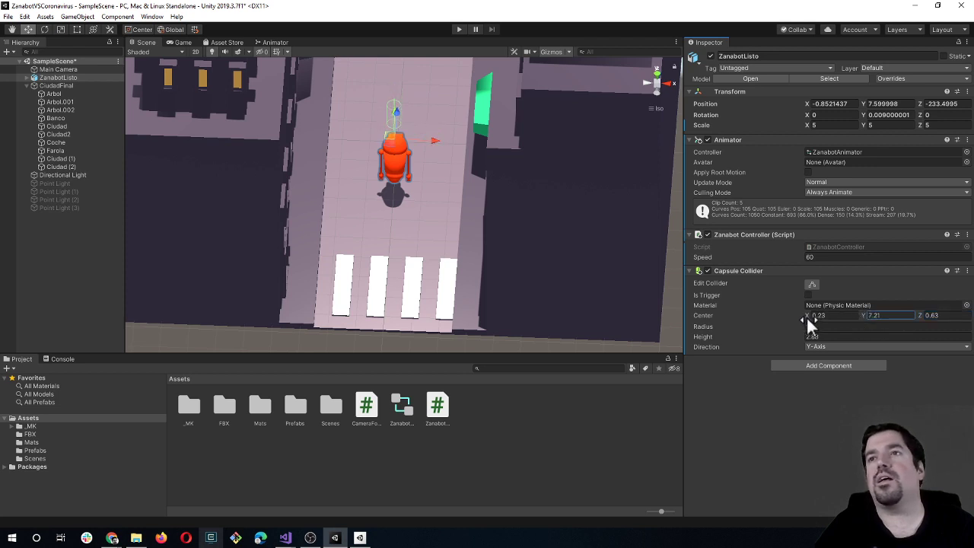
pyautogui.moveTo(792, 335)
pyautogui.mouseDown()
pyautogui.moveTo(824, 342)
pyautogui.moveTo(801, 327)
pyautogui.mouseUp()
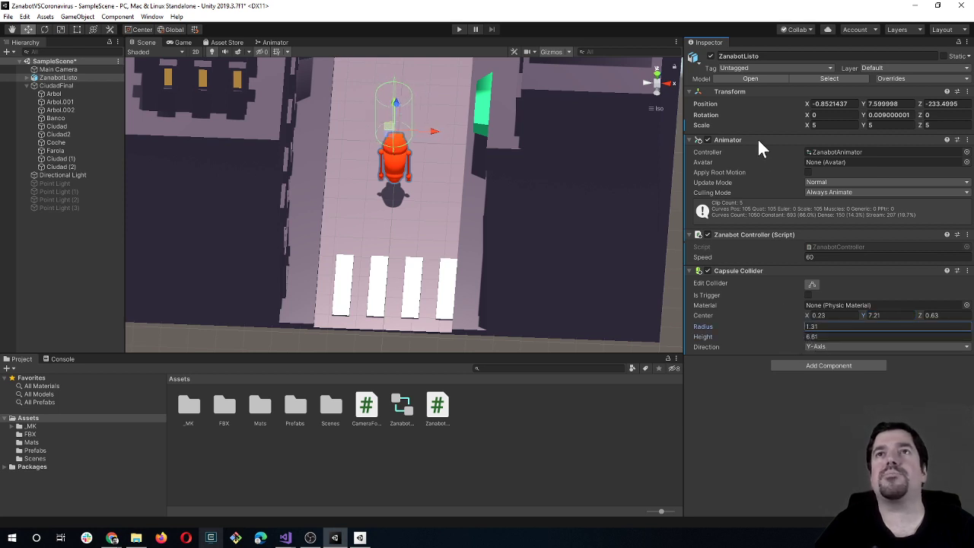
# Step: Refine the collider to centre 0.28, 2.53, 1.02 and radius 1.58, checking from above
pyautogui.click(655, 76)
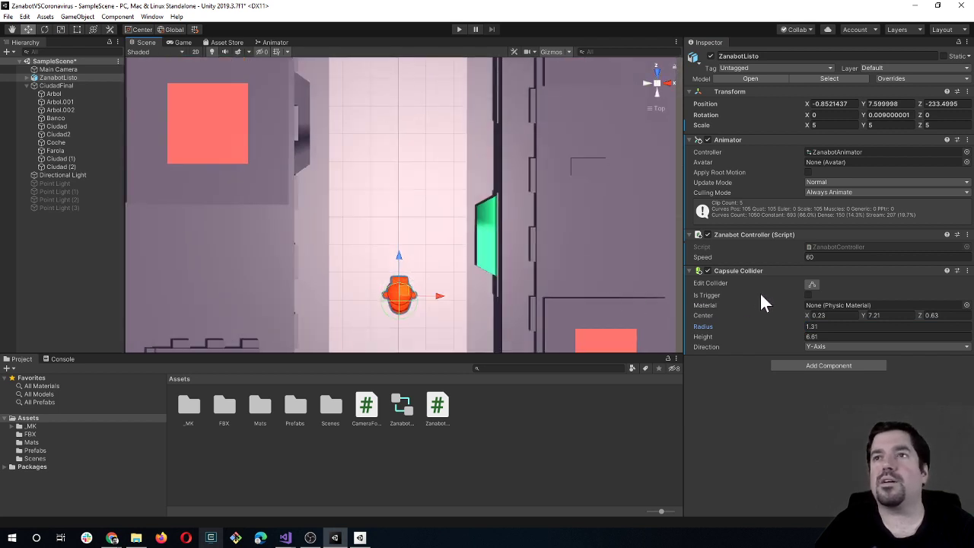
pyautogui.click(866, 315)
pyautogui.write('0.03')
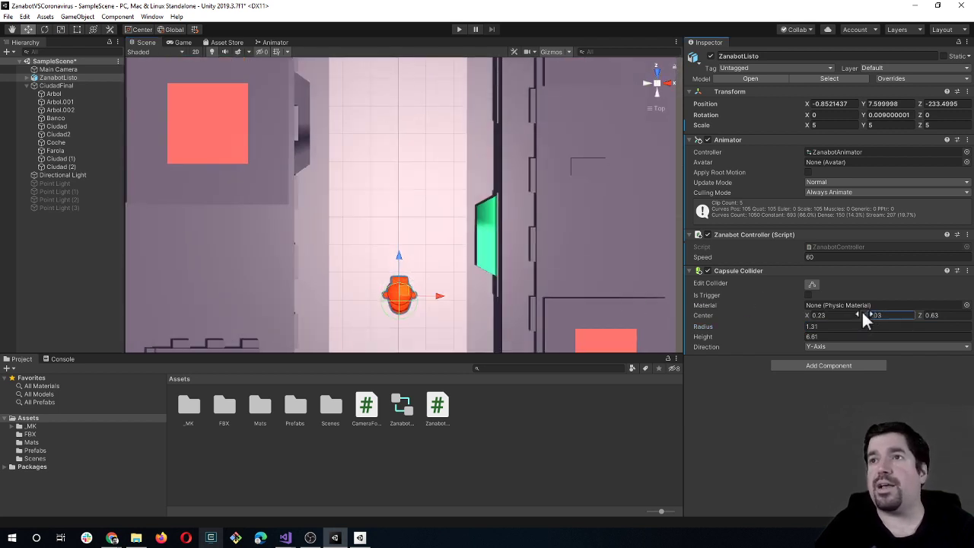
pyautogui.press('Return')
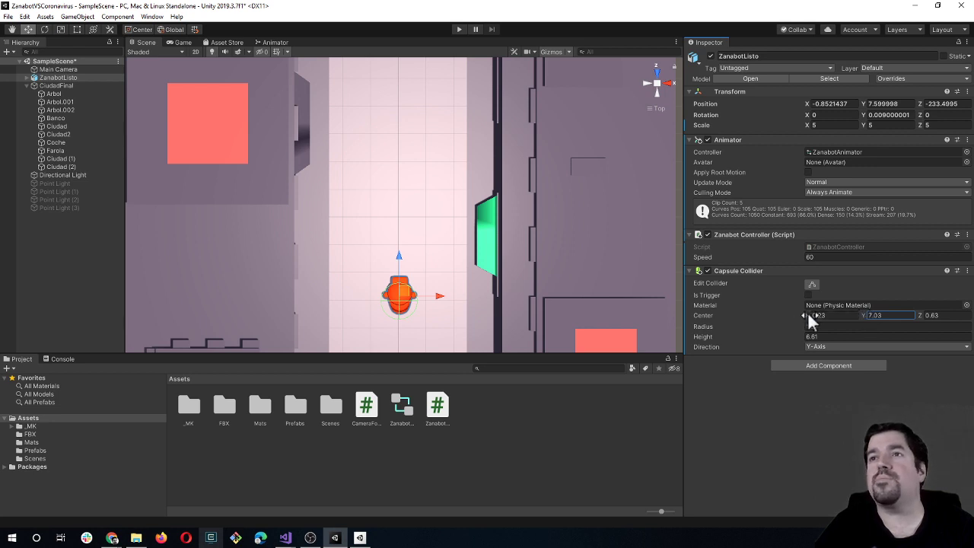
pyautogui.moveTo(804, 311); pyautogui.dragTo(808, 312)
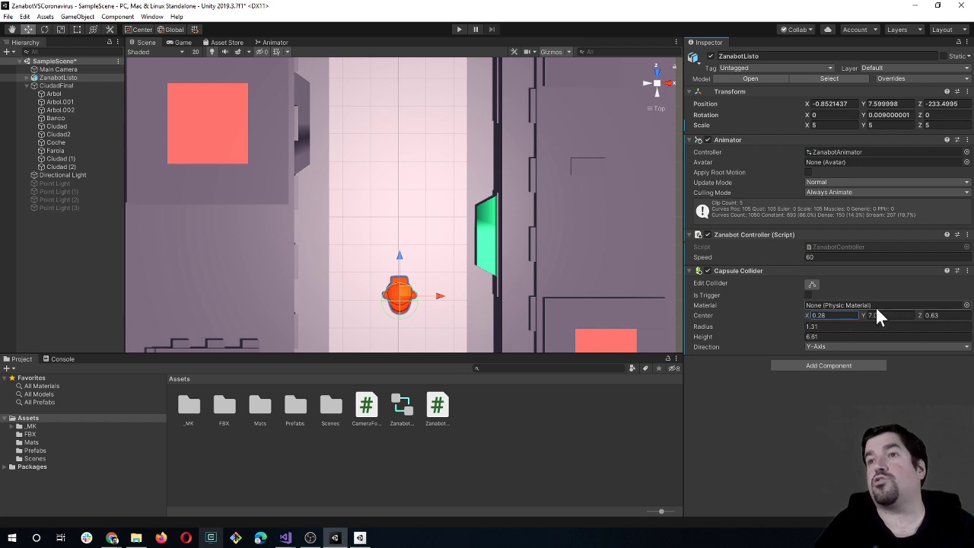
pyautogui.moveTo(920, 315); pyautogui.dragTo(795, 335)
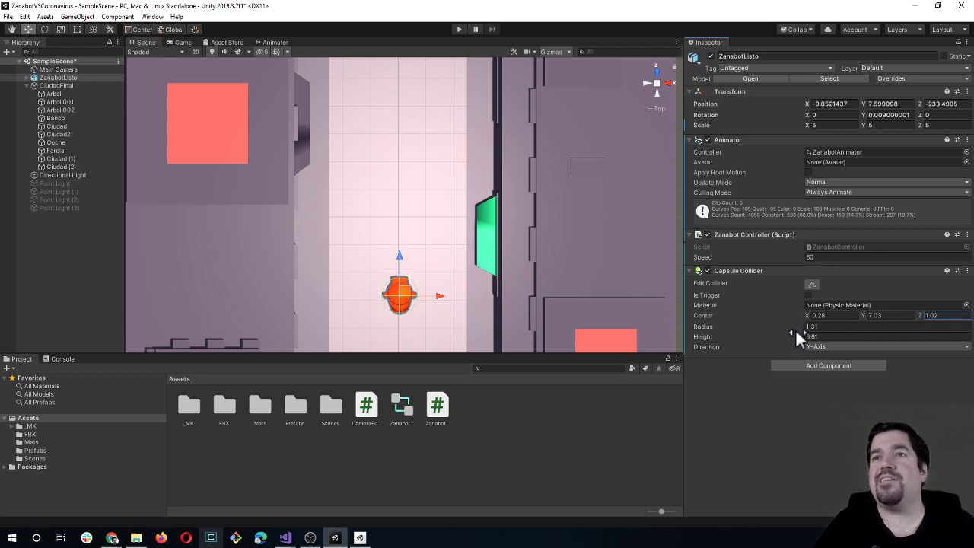
pyautogui.click(791, 325)
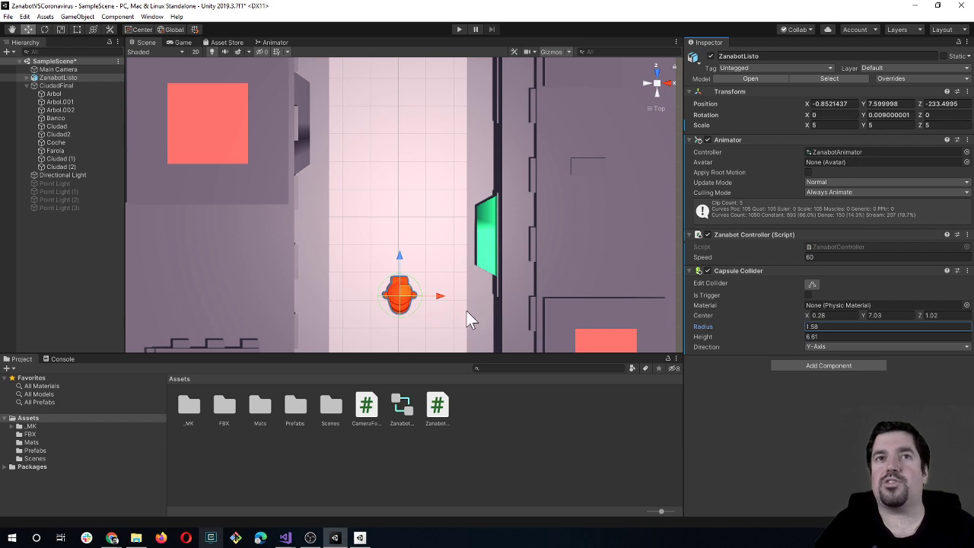
pyautogui.keyDown('alt'); pyautogui.moveTo(470, 320); pyautogui.dragTo(459, 152); pyautogui.keyUp('alt')
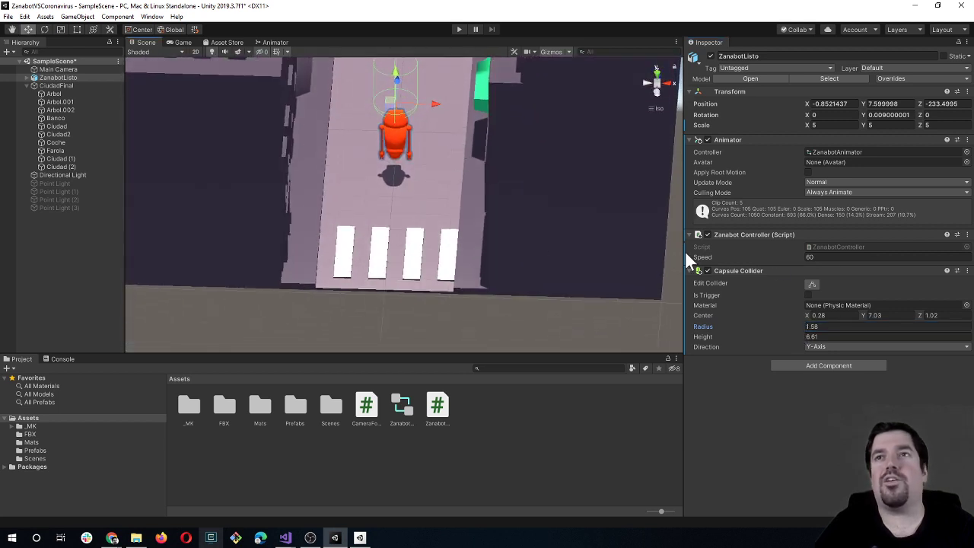
pyautogui.moveTo(863, 319); pyautogui.dragTo(791, 320)
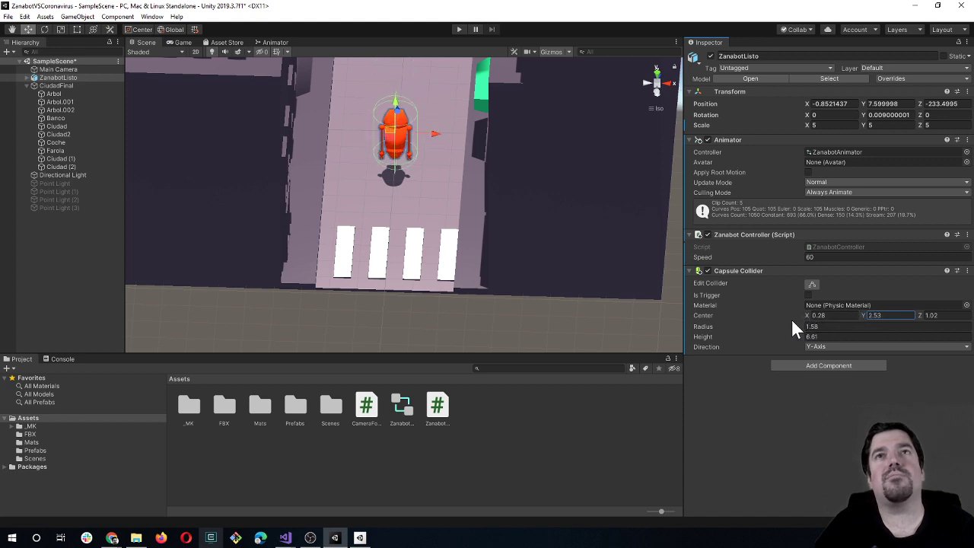
pyautogui.click(657, 90)
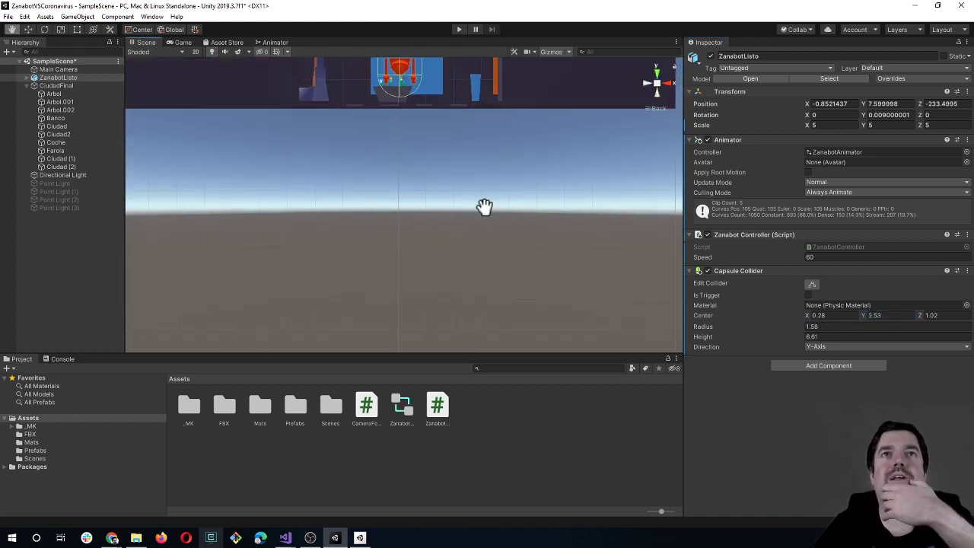
# Step: Zoom in from behind and tighten the collider to height 5.76 with centre Y 1.59
pyautogui.moveTo(484, 206); pyautogui.dragTo(483, 343, button='middle')
pyautogui.scroll(2, 475, 311)
pyautogui.scroll(2, 475, 310)
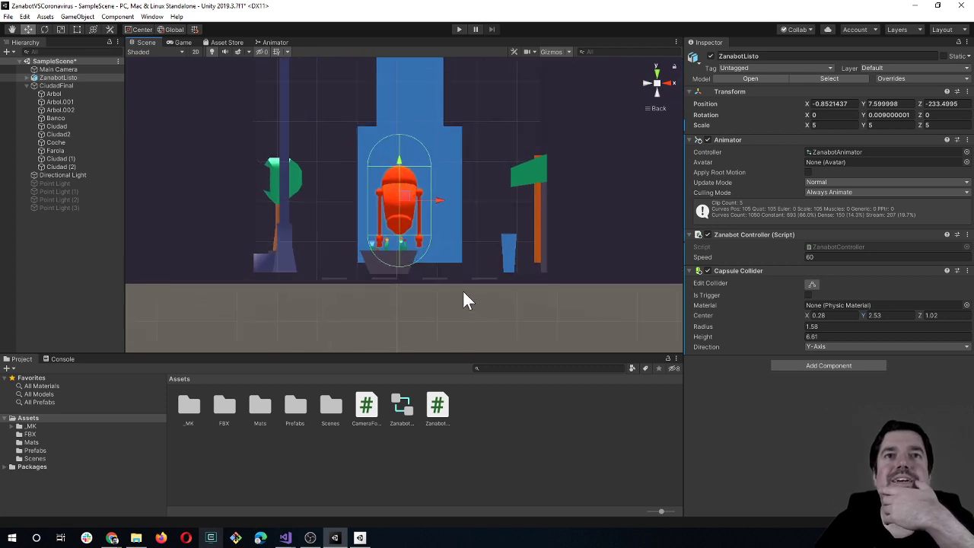
pyautogui.scroll(2, 464, 300)
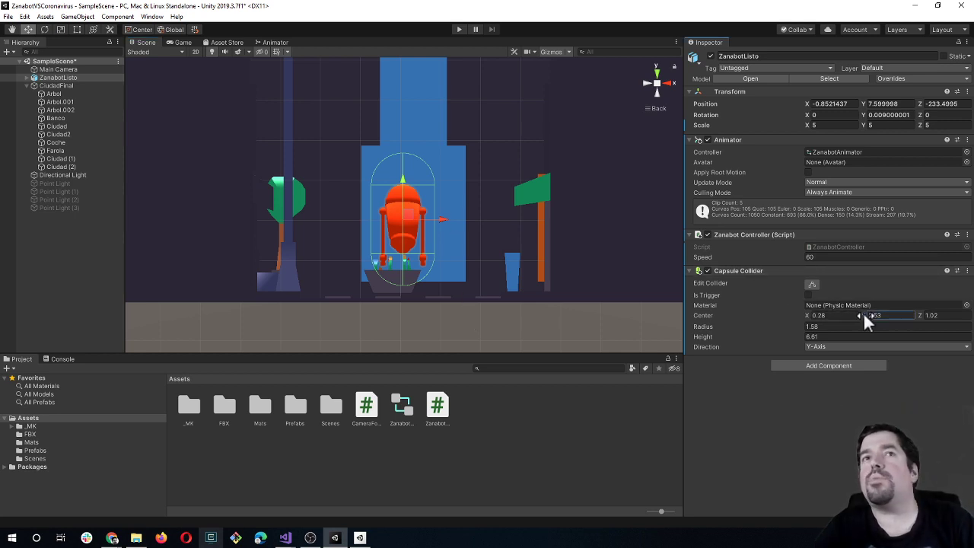
pyautogui.moveTo(862, 315); pyautogui.dragTo(859, 313)
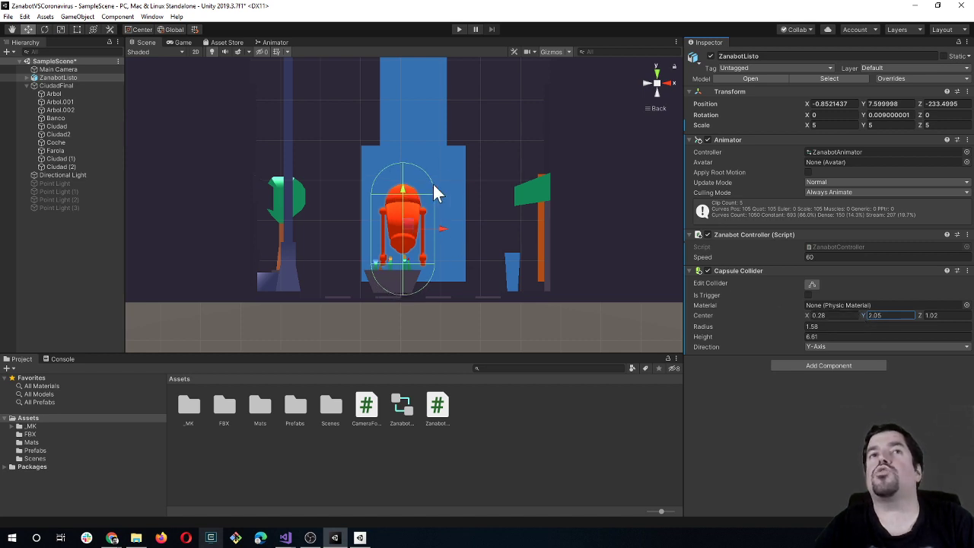
pyautogui.click(801, 337)
pyautogui.moveTo(799, 337); pyautogui.dragTo(792, 336)
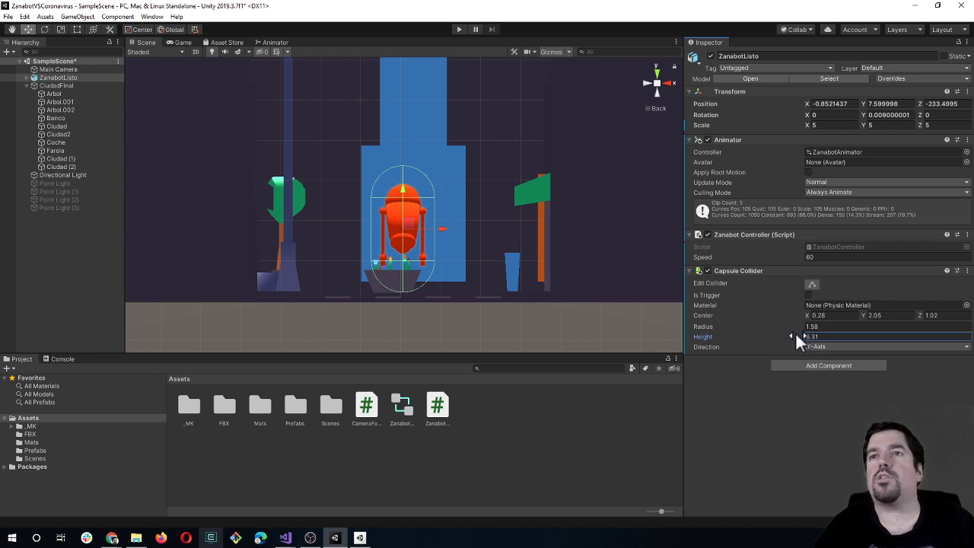
pyautogui.click(864, 315)
pyautogui.moveTo(865, 314); pyautogui.dragTo(865, 315)
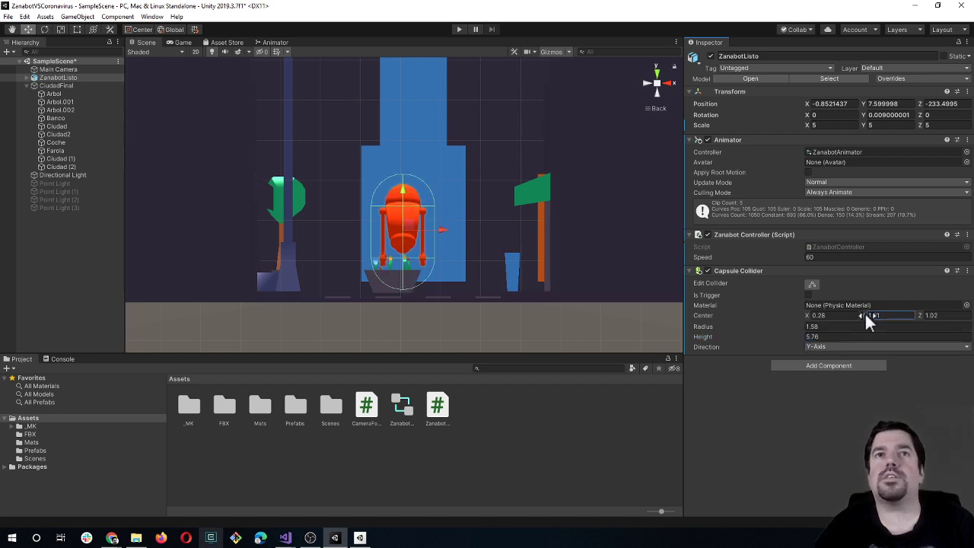
# Step: Narrow the collider radius to 1.3 and check the fit from above
pyautogui.click(788, 323)
pyautogui.moveTo(789, 326); pyautogui.dragTo(782, 325)
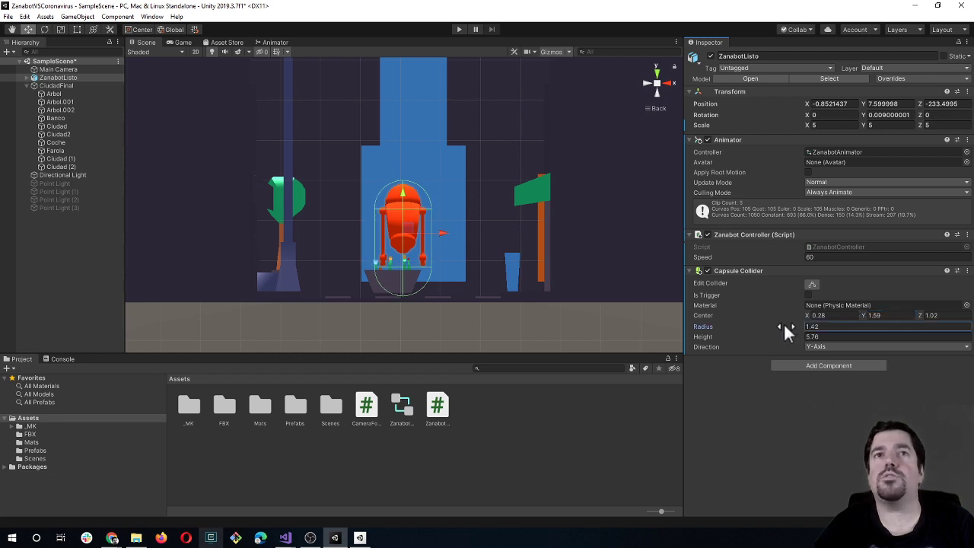
pyautogui.click(656, 82)
pyautogui.click(654, 72)
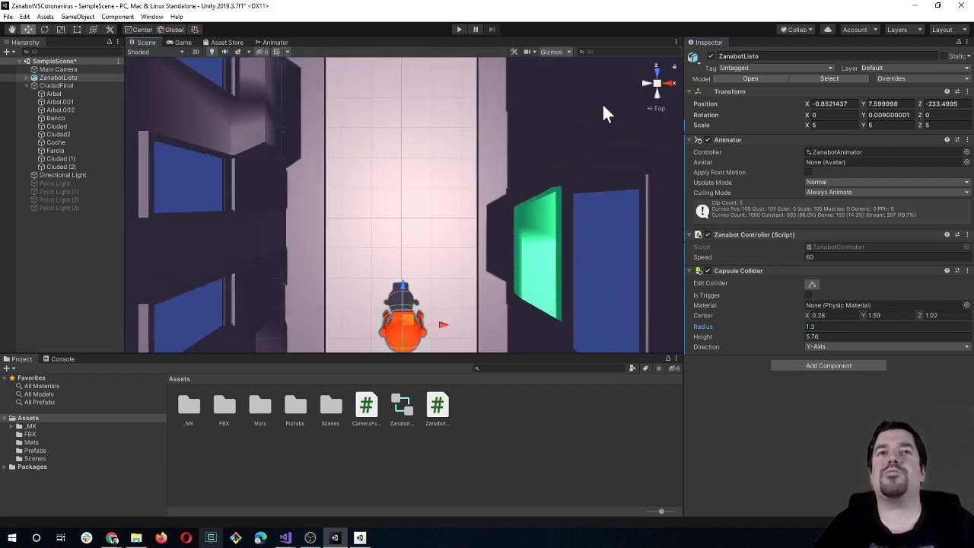
pyautogui.moveTo(436, 271); pyautogui.dragTo(440, 158, button='middle')
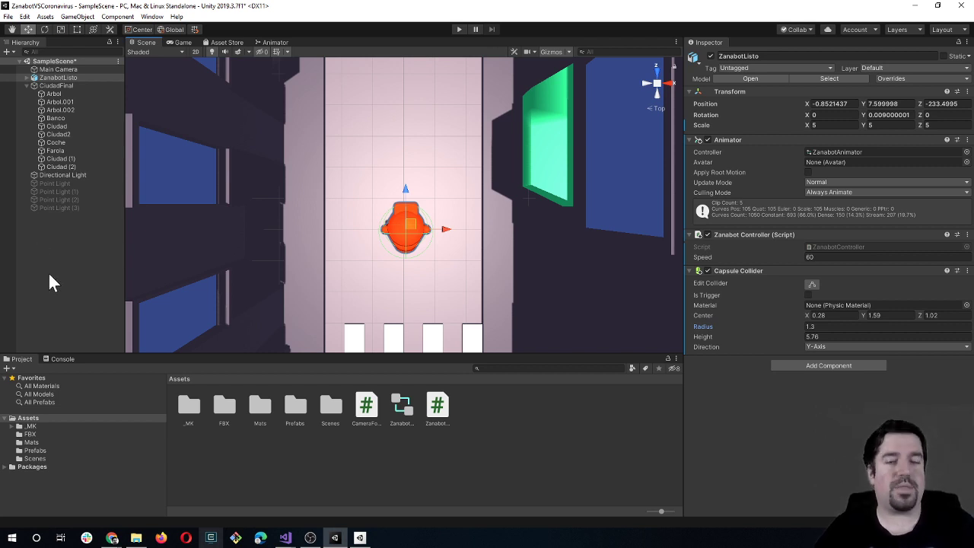
# Step: Run the game and steer the robot left and right with the arrow keys
pyautogui.click(461, 29)
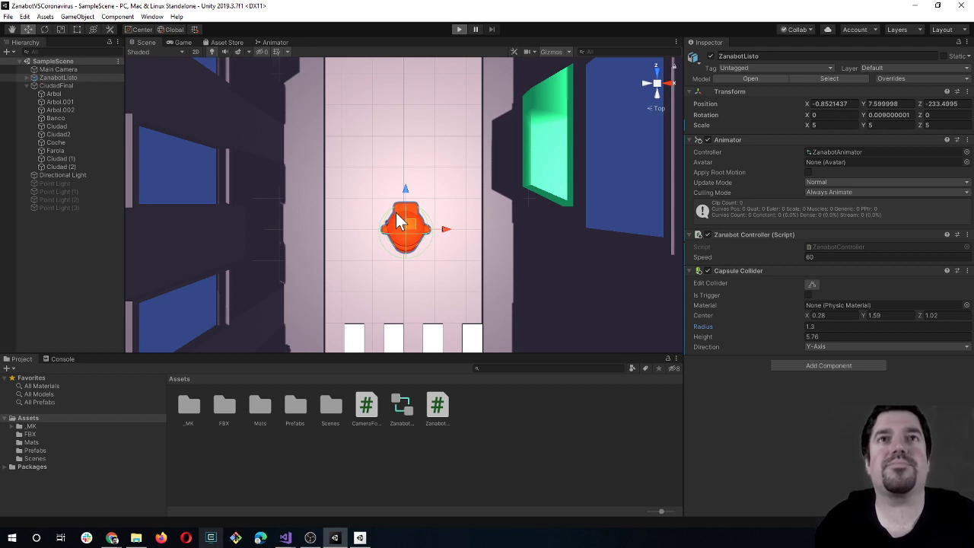
pyautogui.press('Left')
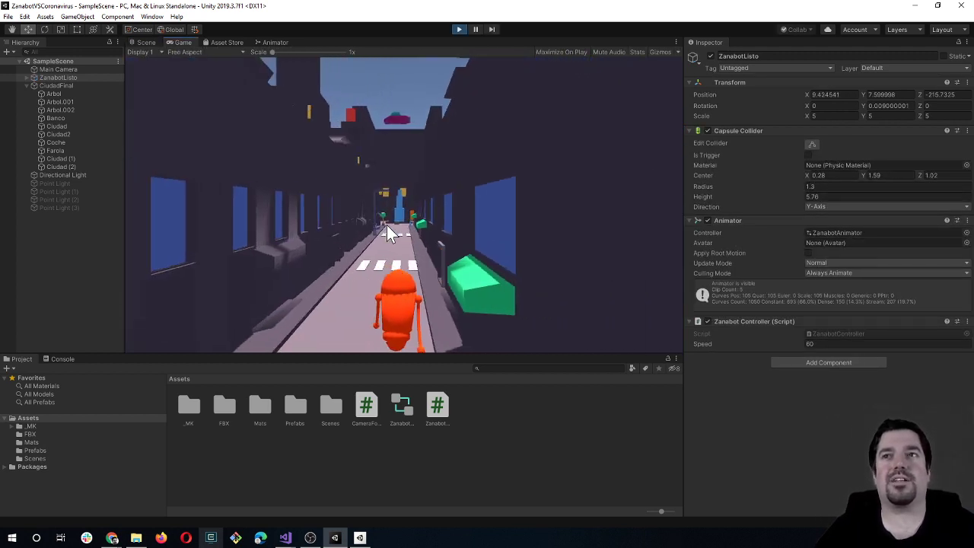
pyautogui.press('Right')
pyautogui.press('Left')
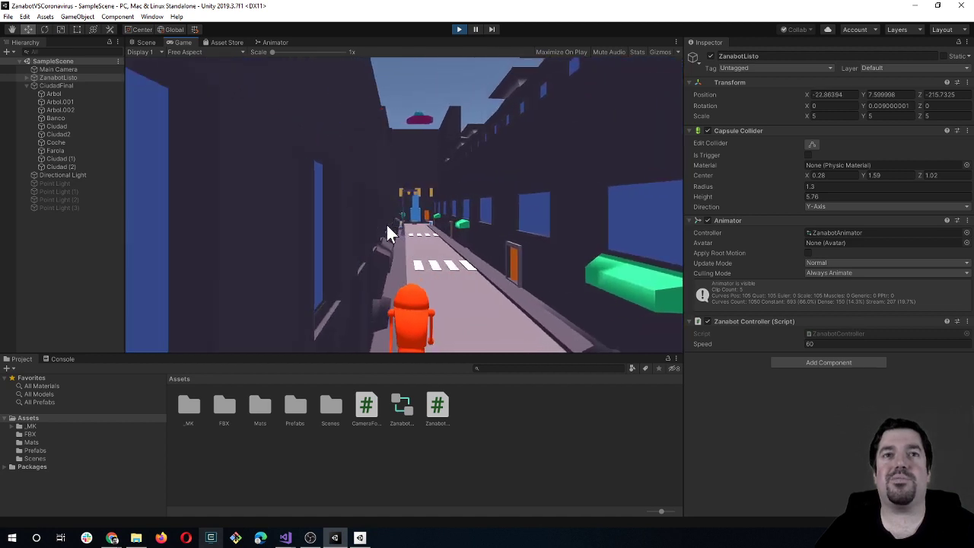
pyautogui.press('Right')
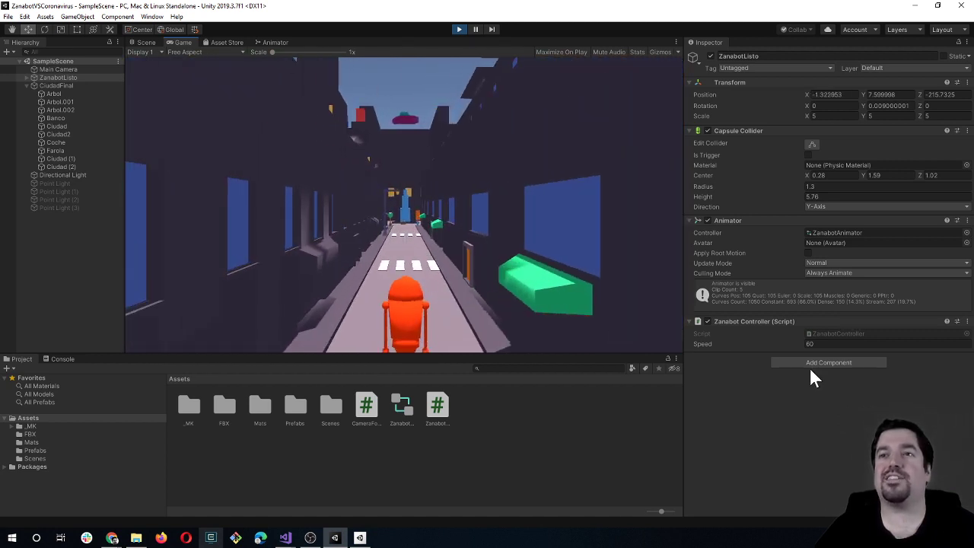
# Step: Add a Rigidbody component to ZanabotListo during play, then refocus the Game view
pyautogui.click(809, 362)
pyautogui.write('r')
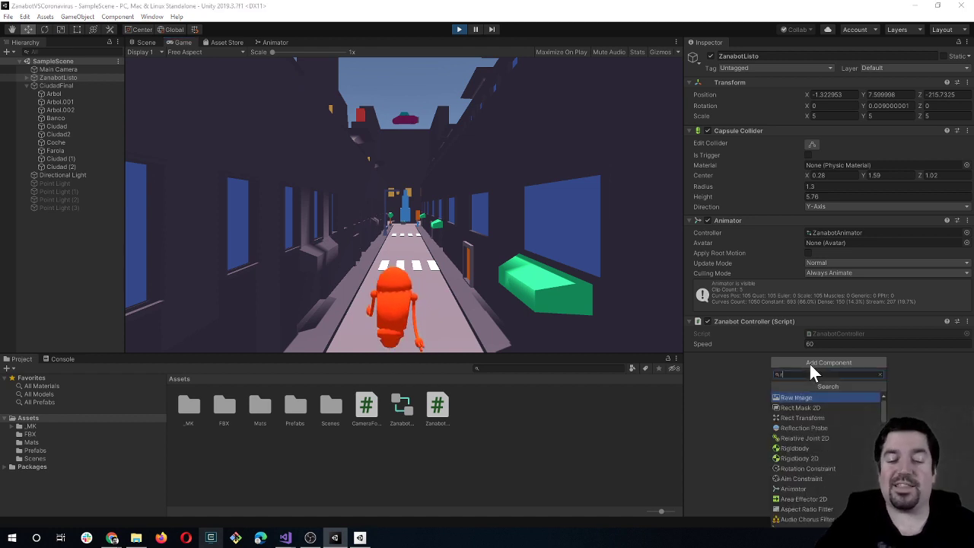
pyautogui.write('igi')
pyautogui.click(830, 396)
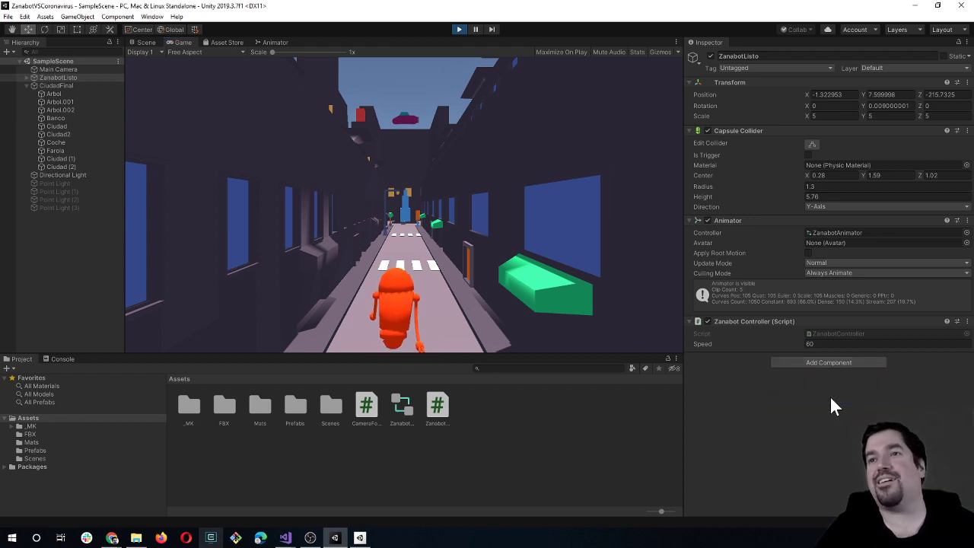
pyautogui.scroll(-2, 731, 414)
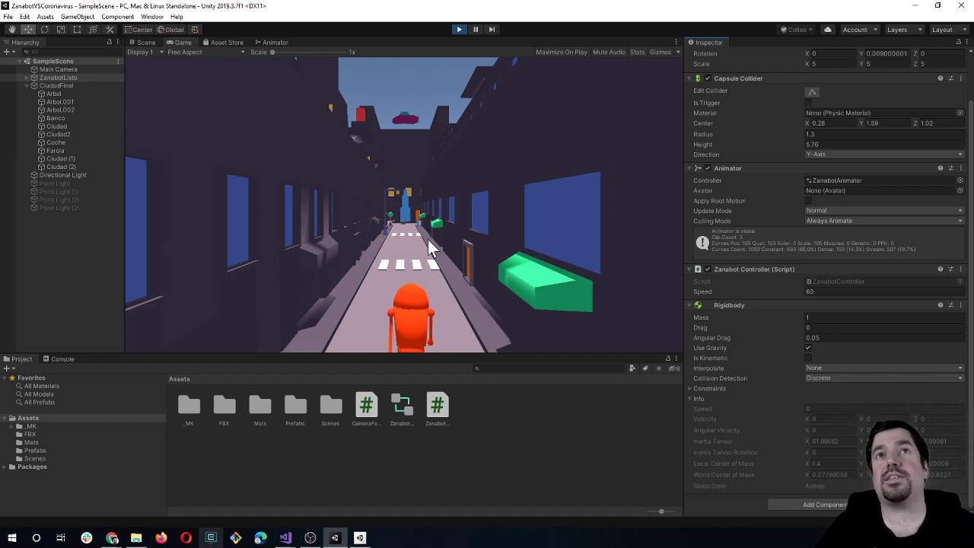
pyautogui.click(423, 260)
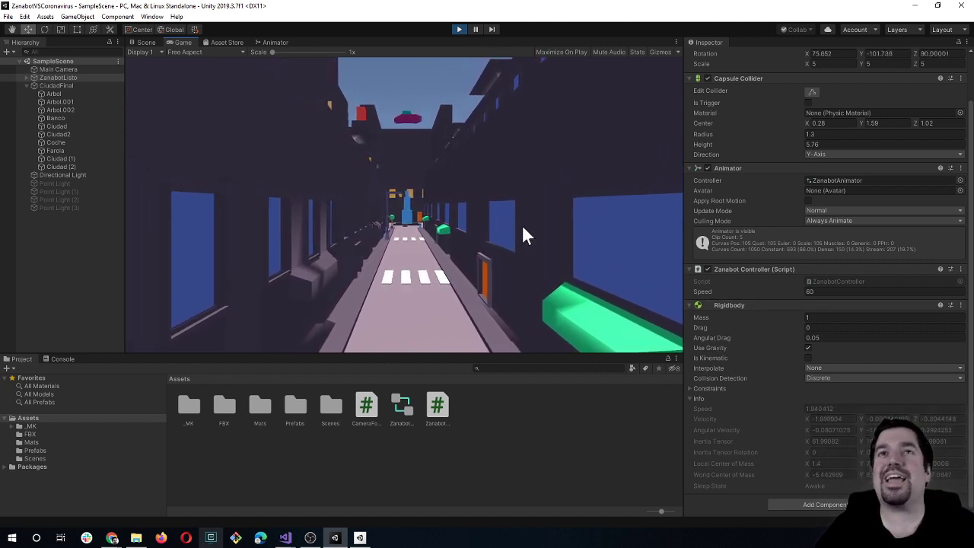
# Step: Stop Play mode, select Main Camera and orbit the Scene view down the street
pyautogui.click(457, 31)
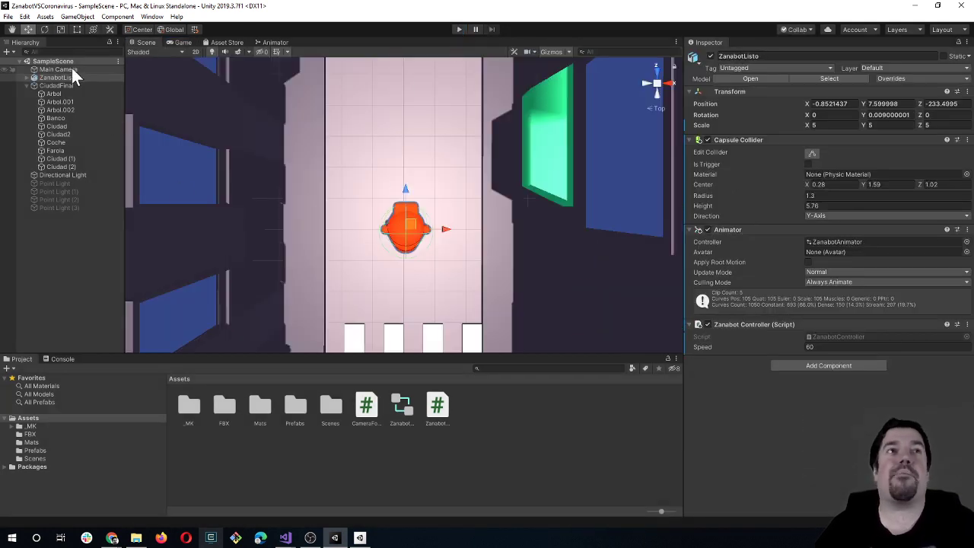
pyautogui.moveTo(330, 338); pyautogui.dragTo(340, 293, button='middle')
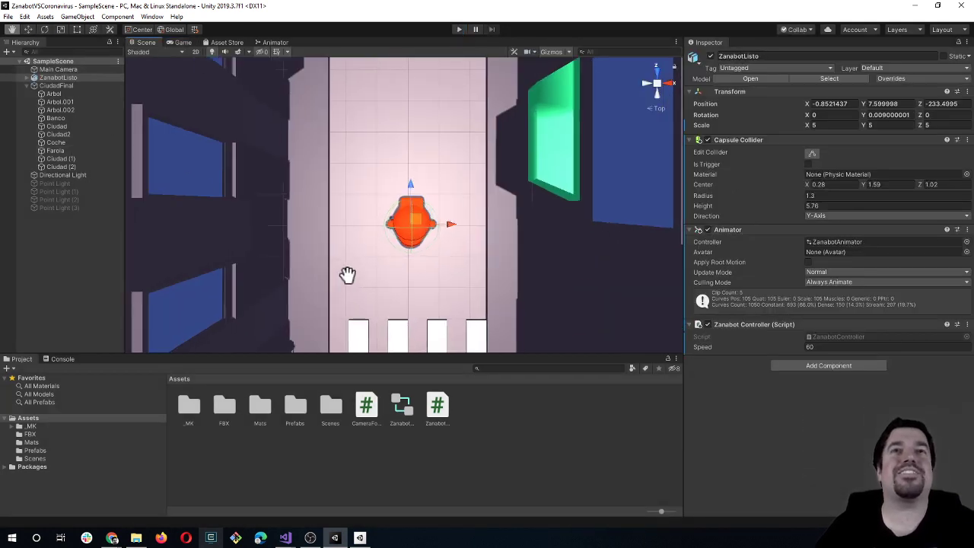
pyautogui.click(53, 70)
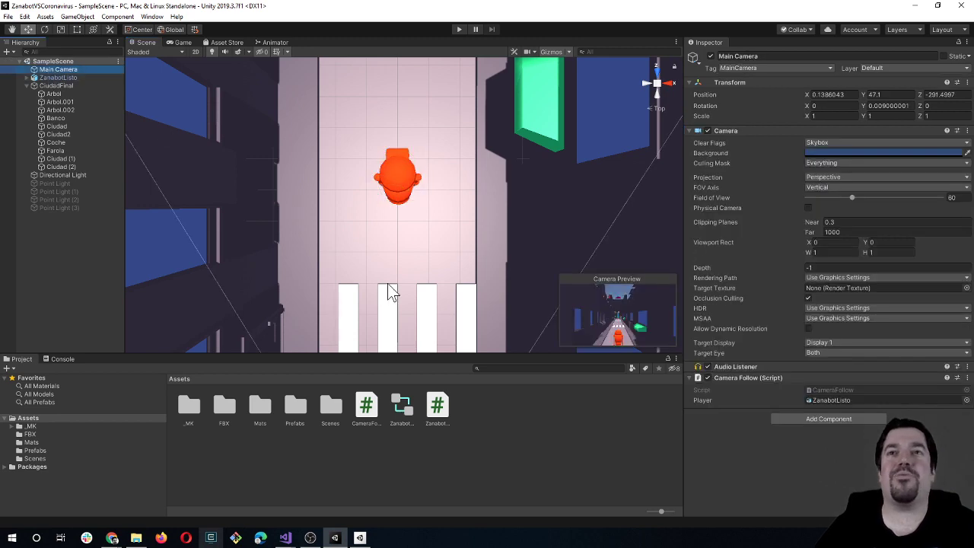
pyautogui.moveTo(386, 289); pyautogui.dragTo(380, 276, button='right')
pyautogui.moveTo(260, 134); pyautogui.dragTo(406, 170, button='right')
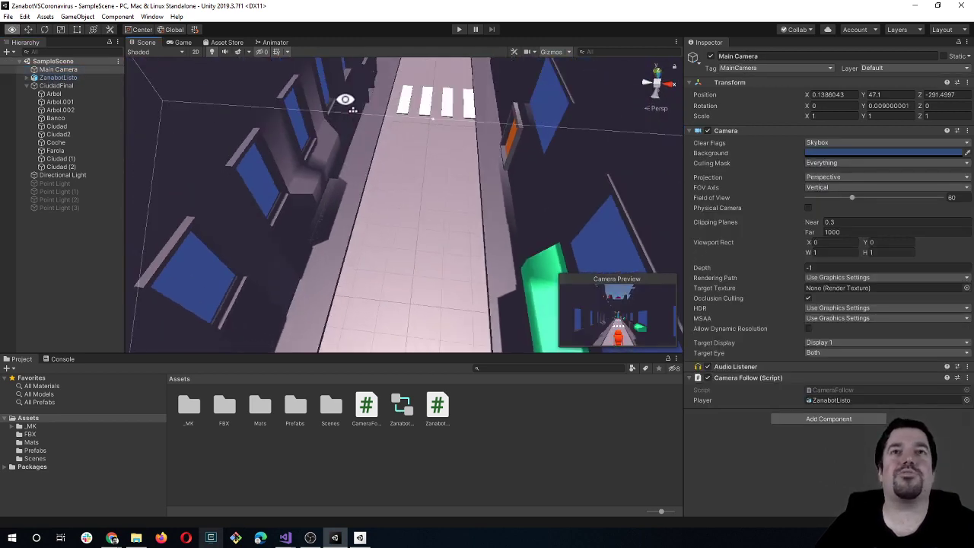
pyautogui.scroll(-5, 407, 171)
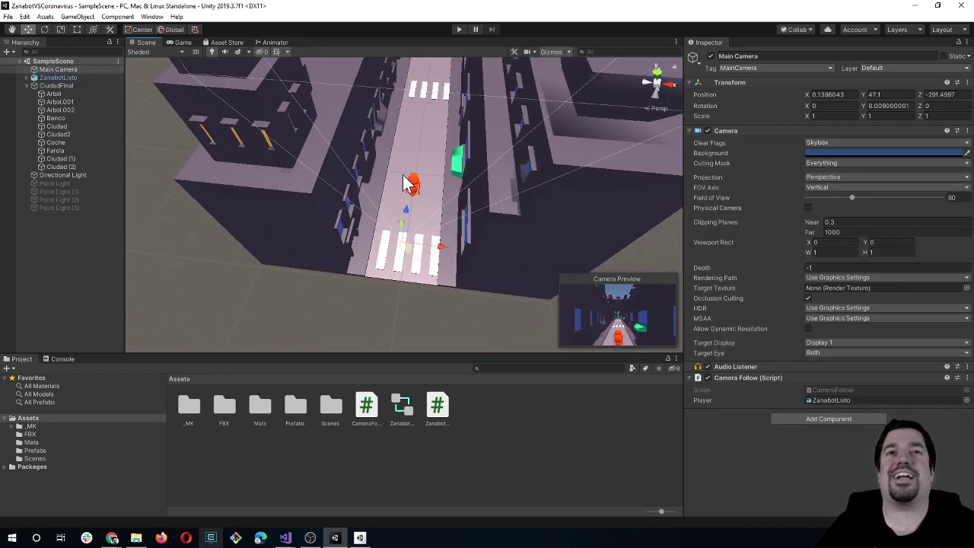
pyautogui.moveTo(404, 215); pyautogui.dragTo(378, 274, button='right')
pyautogui.moveTo(379, 268); pyautogui.dragTo(381, 180, button='middle')
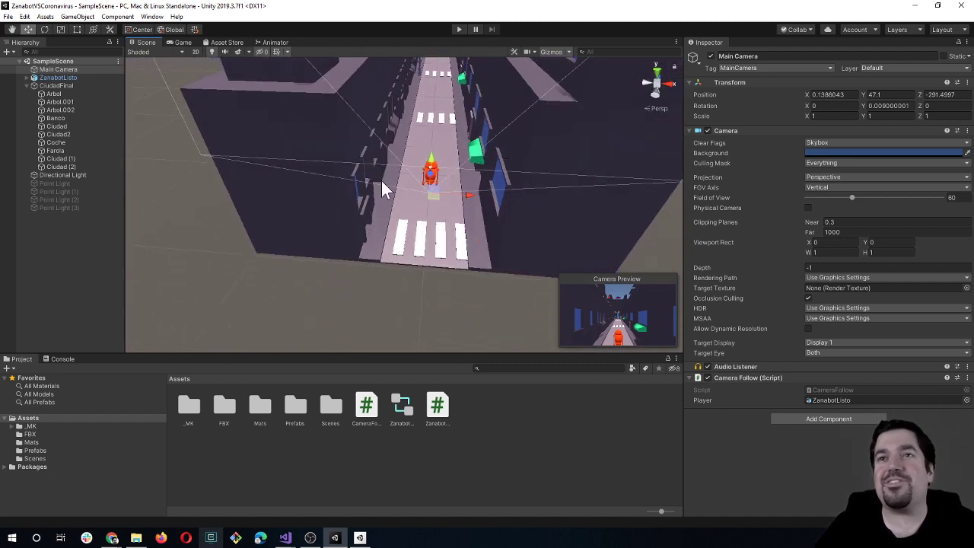
# Step: Lower and advance the Main Camera to Y 32.9 and Z -285.2
pyautogui.moveTo(430, 175)
pyautogui.mouseDown()
pyautogui.moveTo(431, 190)
pyautogui.moveTo(525, 203)
pyautogui.mouseUp()
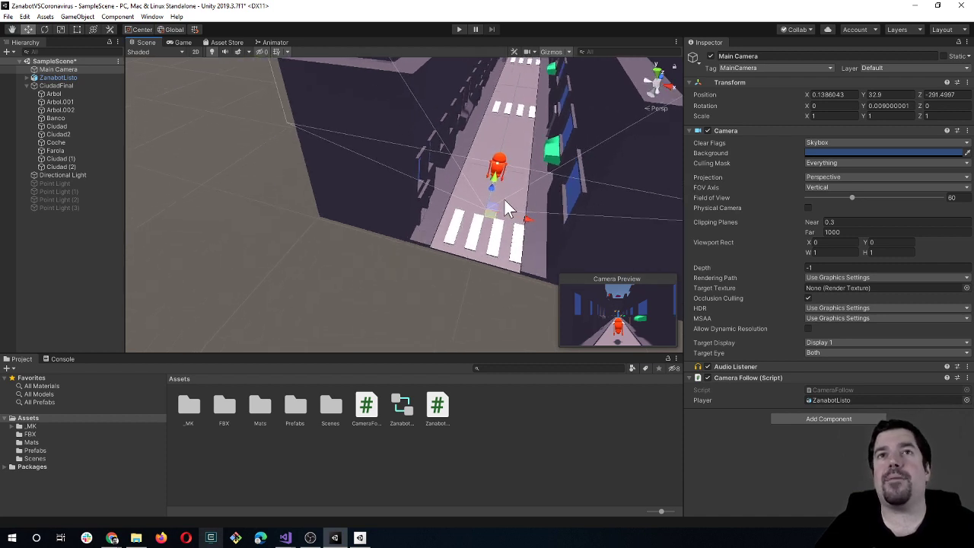
pyautogui.moveTo(490, 190); pyautogui.dragTo(493, 191)
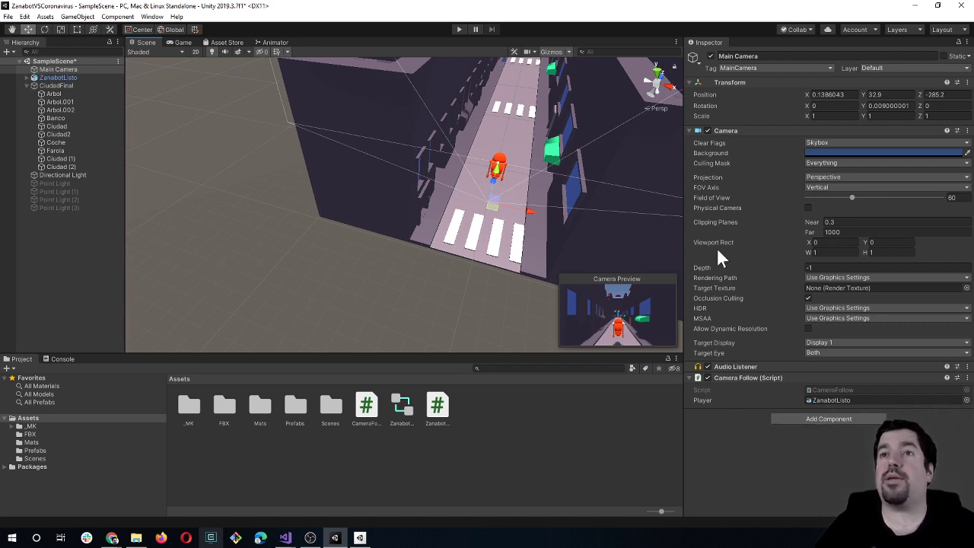
pyautogui.click(53, 78)
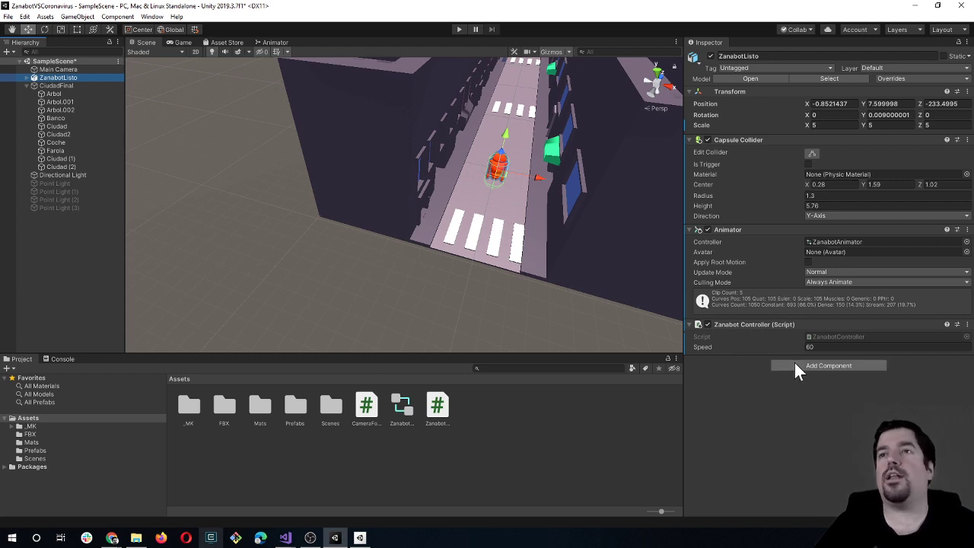
# Step: Add a Rigidbody with Mass 100 to ZanabotListo and save the scene
pyautogui.click(806, 367)
pyautogui.write('rigi')
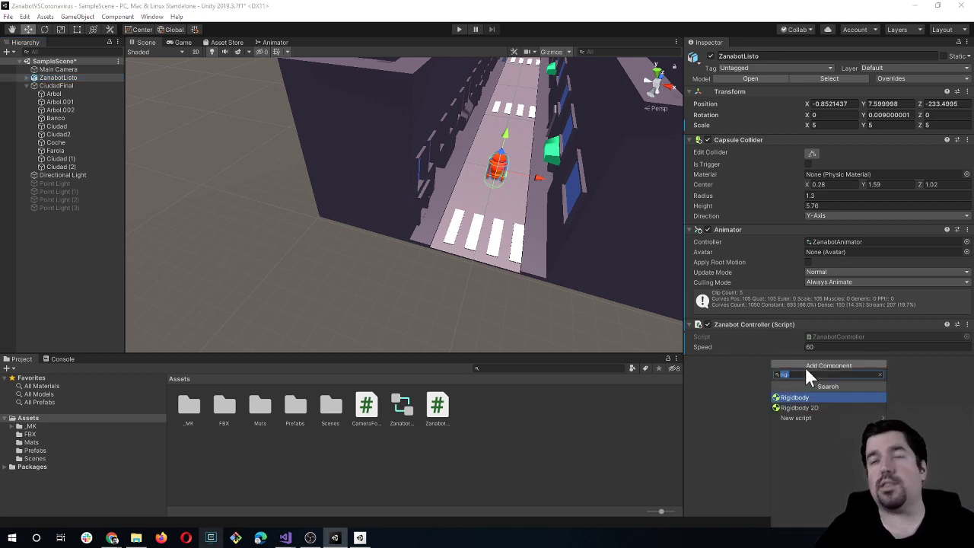
pyautogui.click(796, 397)
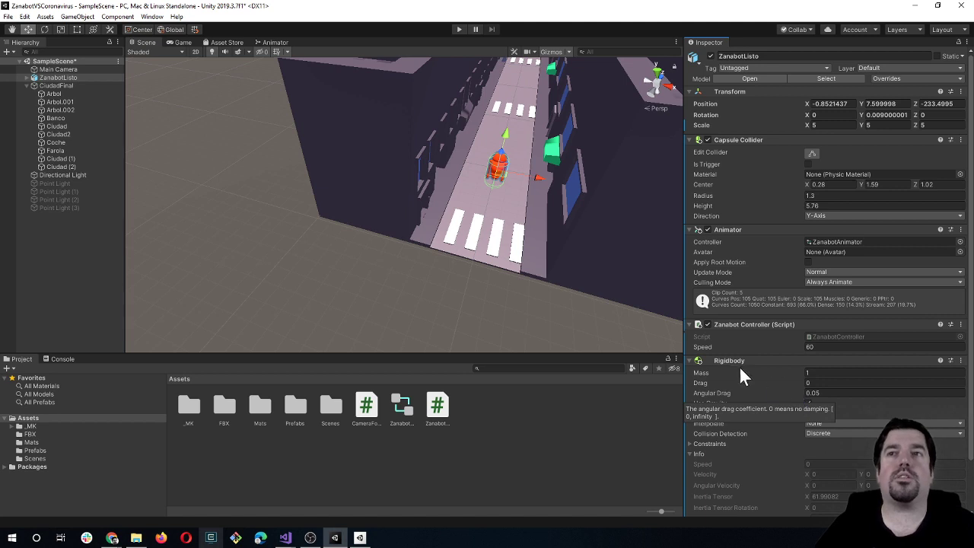
pyautogui.click(722, 372)
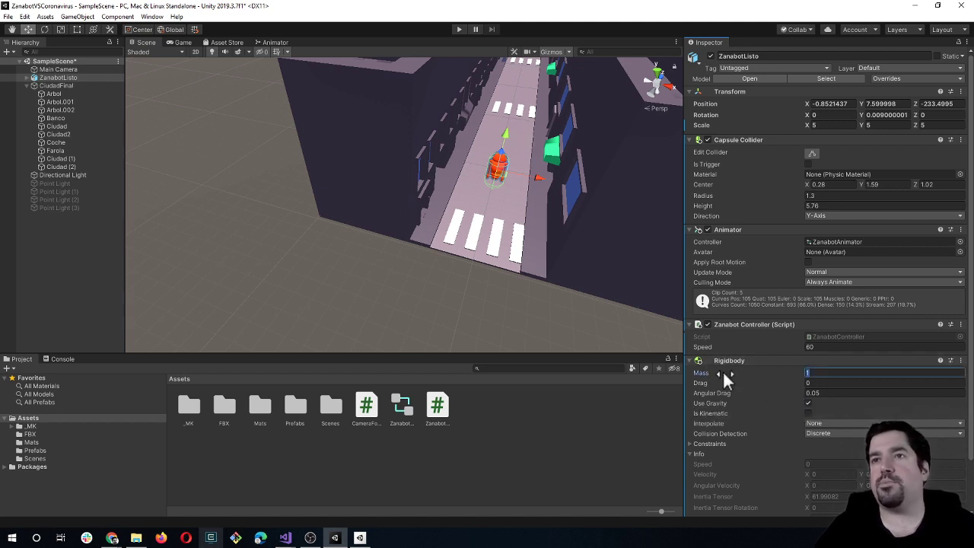
pyautogui.write('100')
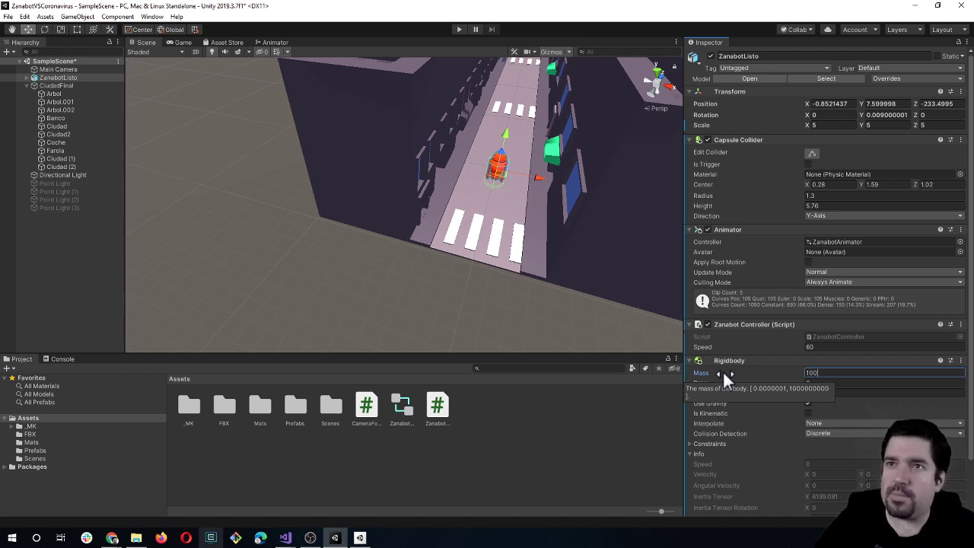
pyautogui.click(780, 362)
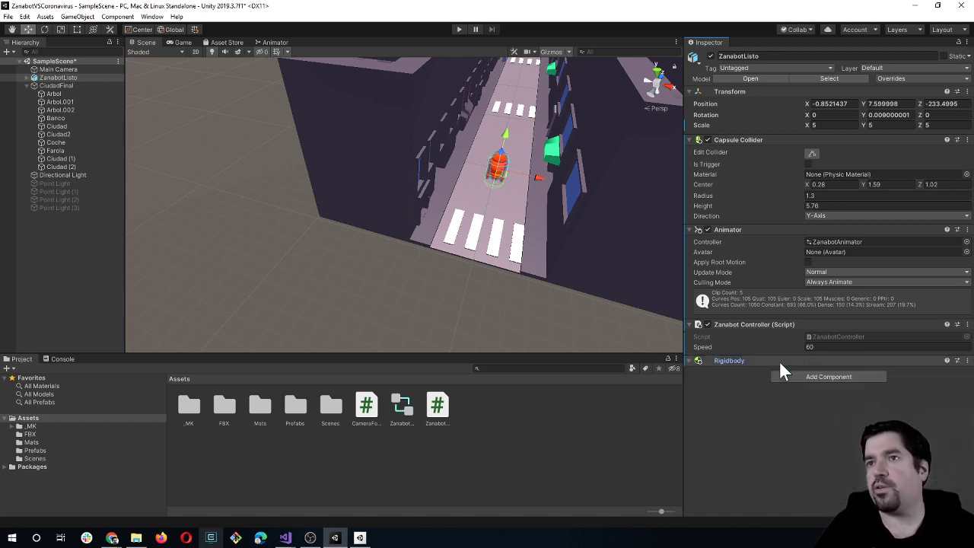
pyautogui.click(780, 362)
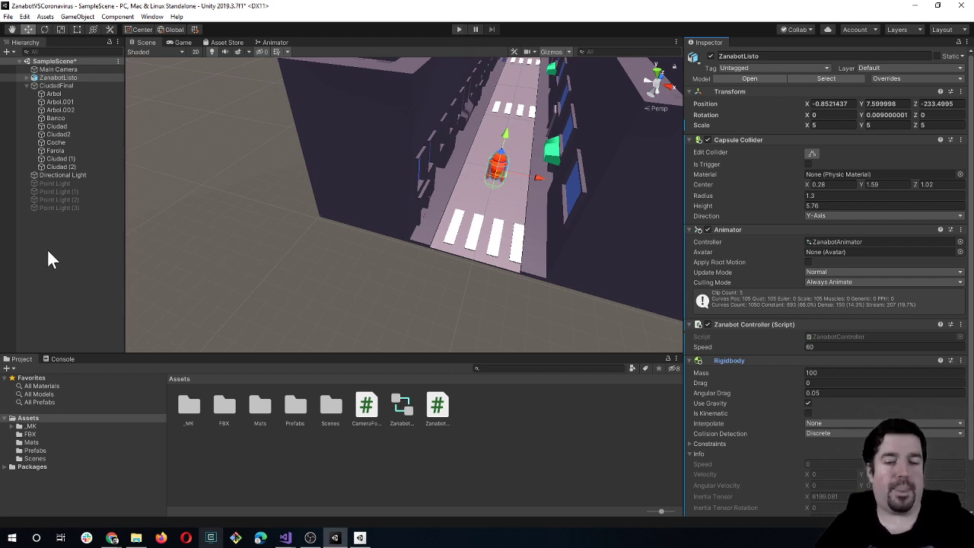
pyautogui.hotkey('ctrl', 's')
# Step: Start Play mode, frame the robot in the Scene view and lift it into the air
pyautogui.click(457, 29)
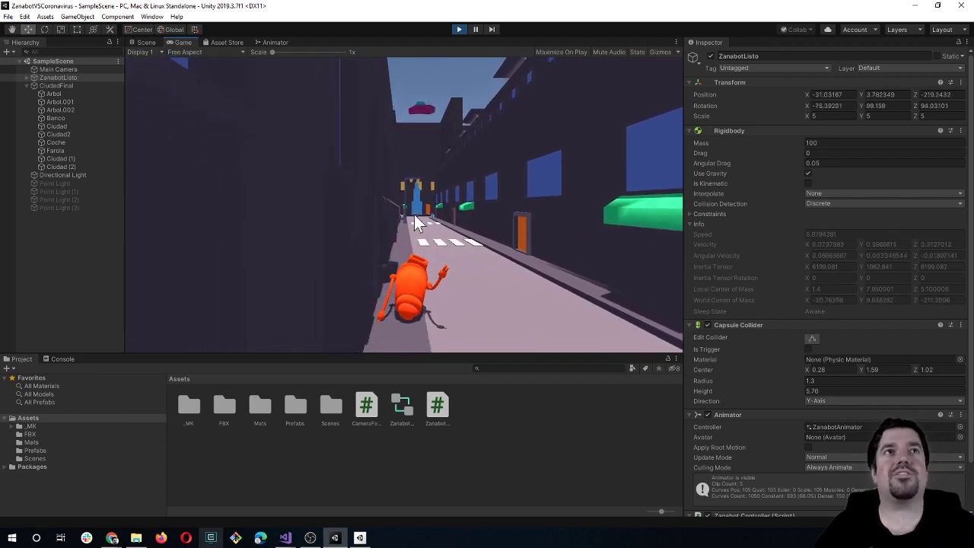
pyautogui.click(146, 43)
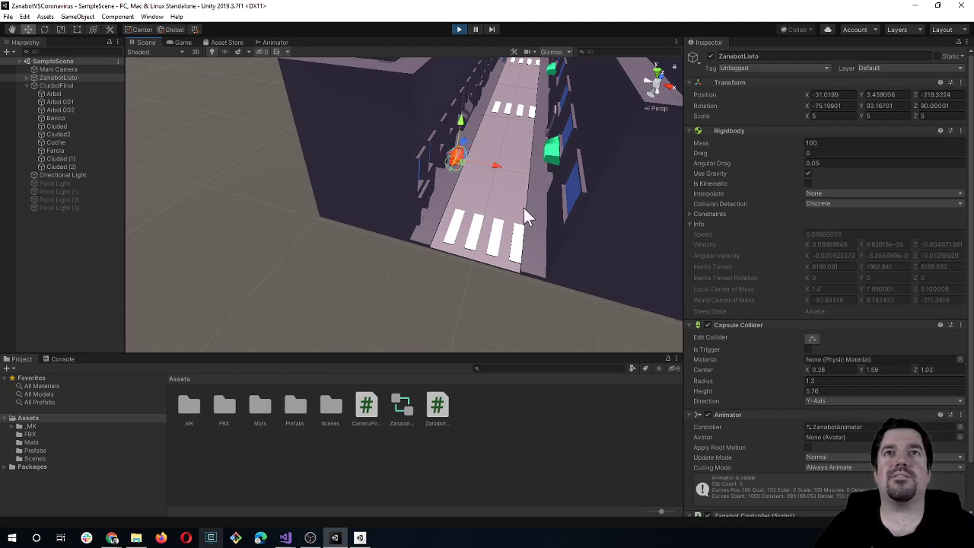
pyautogui.press('f')
pyautogui.moveTo(426, 196); pyautogui.dragTo(487, 72)
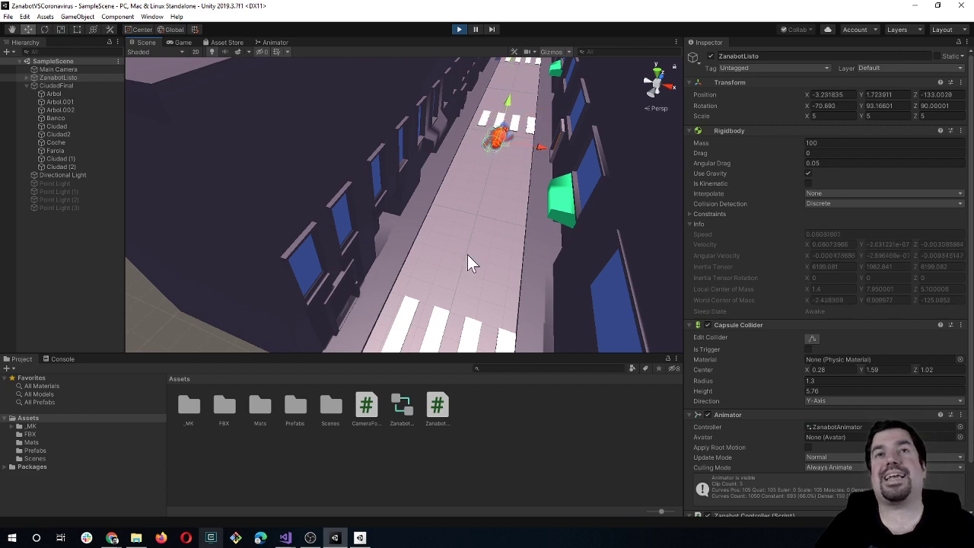
pyautogui.moveTo(467, 254)
pyautogui.mouseDown(button='right')
pyautogui.moveTo(485, 248)
pyautogui.moveTo(466, 183)
pyautogui.mouseUp(button='right')
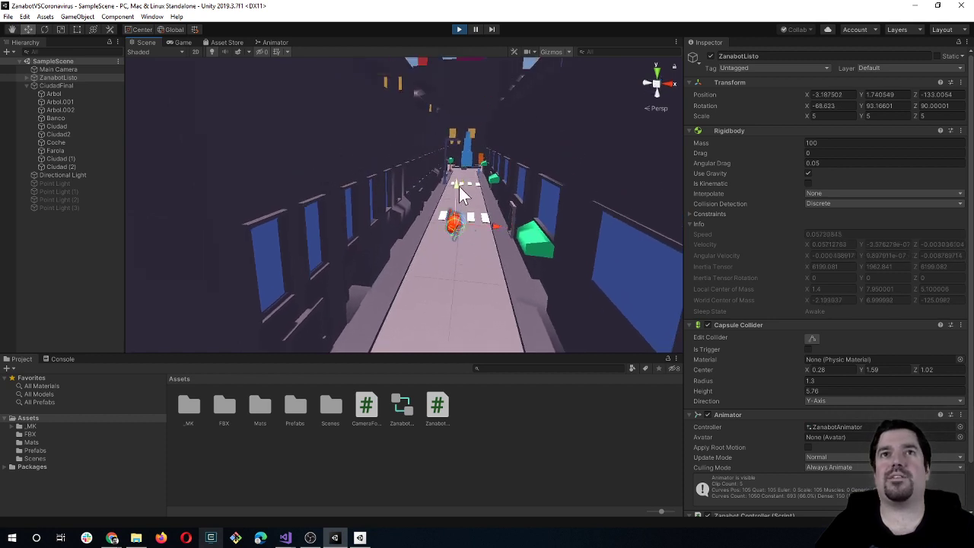
pyautogui.moveTo(459, 186); pyautogui.dragTo(470, 76)
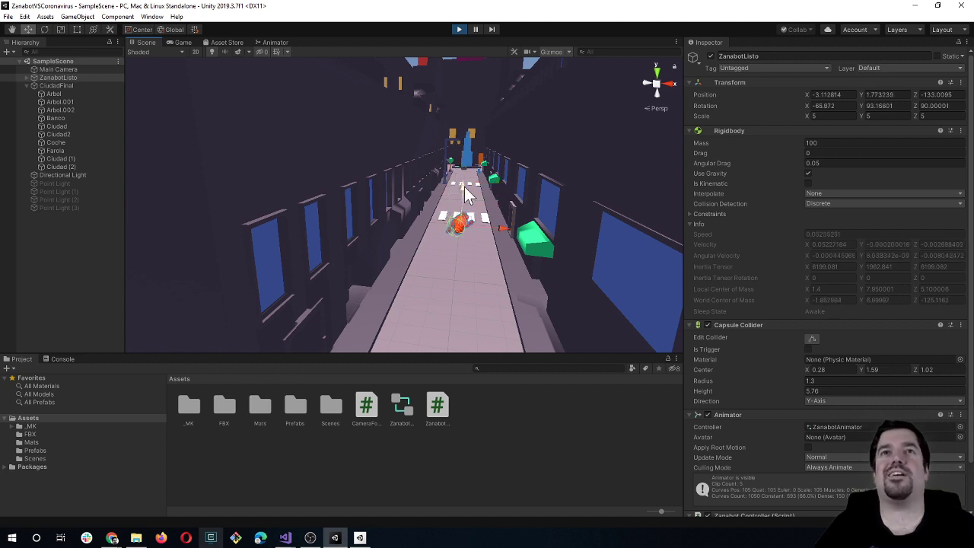
pyautogui.moveTo(464, 187); pyautogui.dragTo(480, 79)
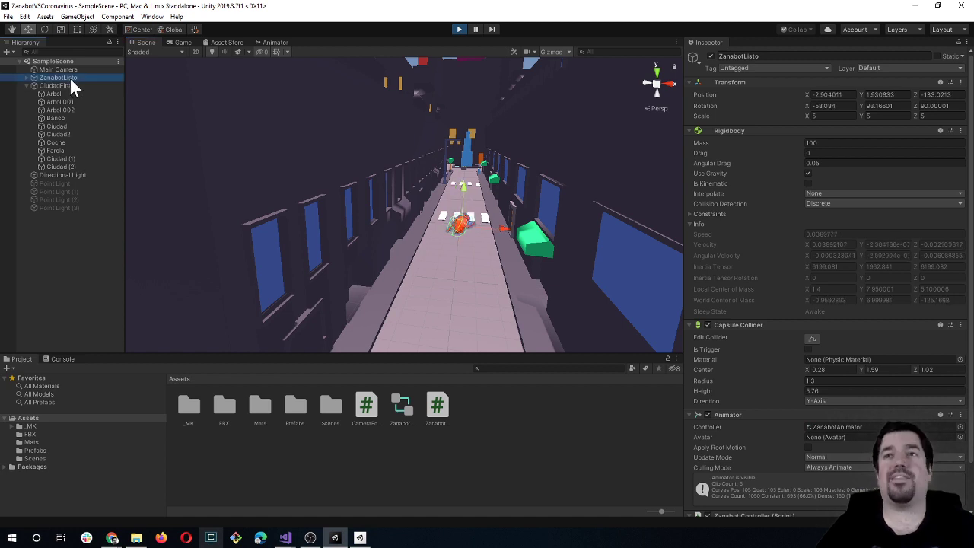
# Step: Collapse the Capsule Collider, toggle Use Gravity off and on, and fold away Rigidbody Info
pyautogui.click(690, 325)
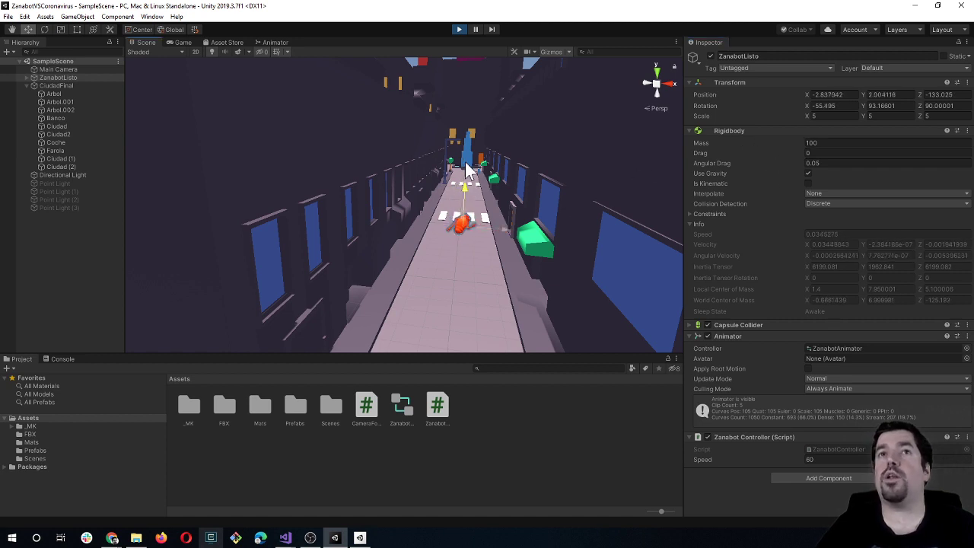
pyautogui.click(809, 172)
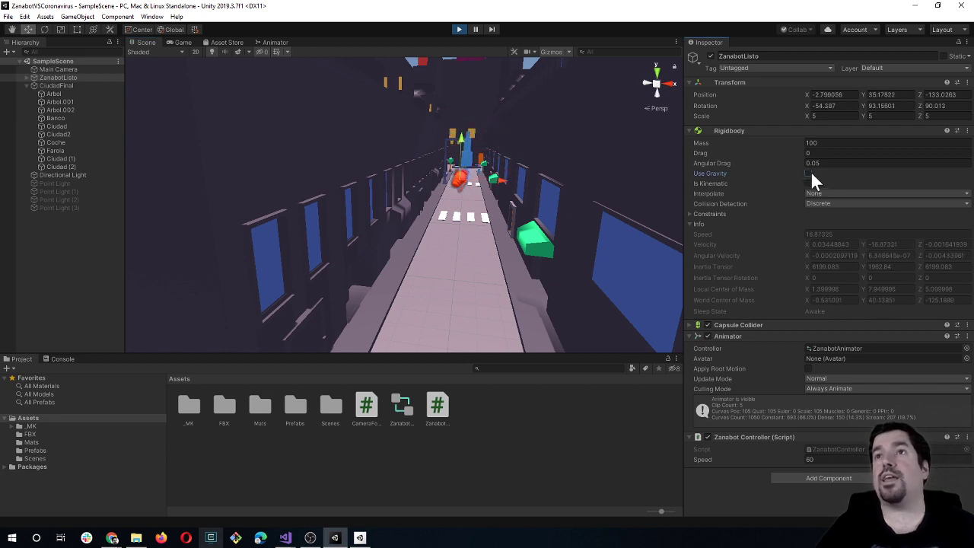
pyautogui.click(809, 173)
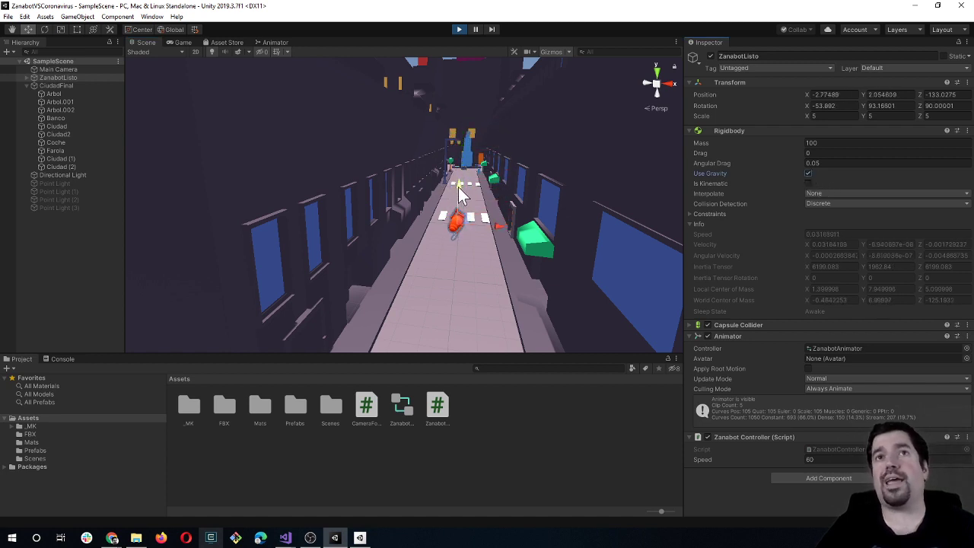
pyautogui.moveTo(459, 187); pyautogui.dragTo(468, 124)
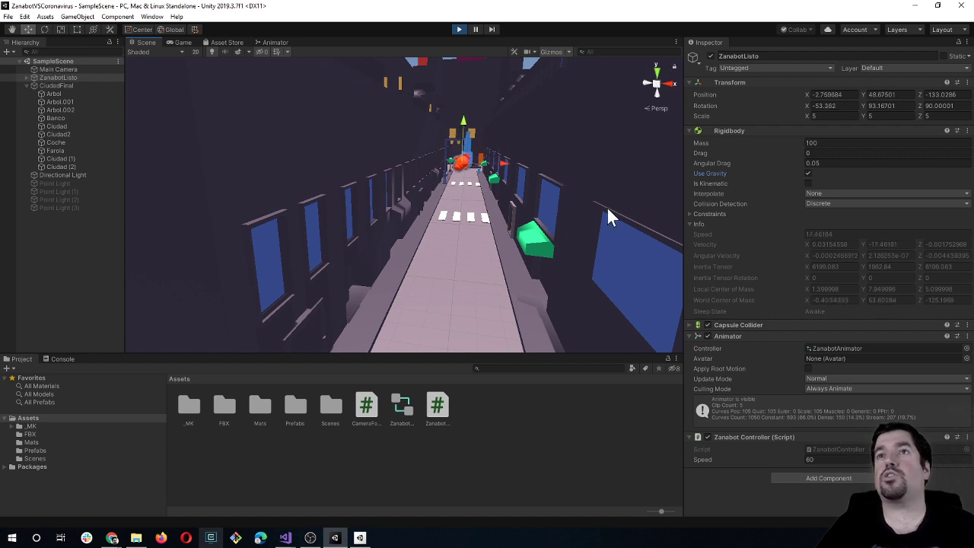
pyautogui.click(689, 223)
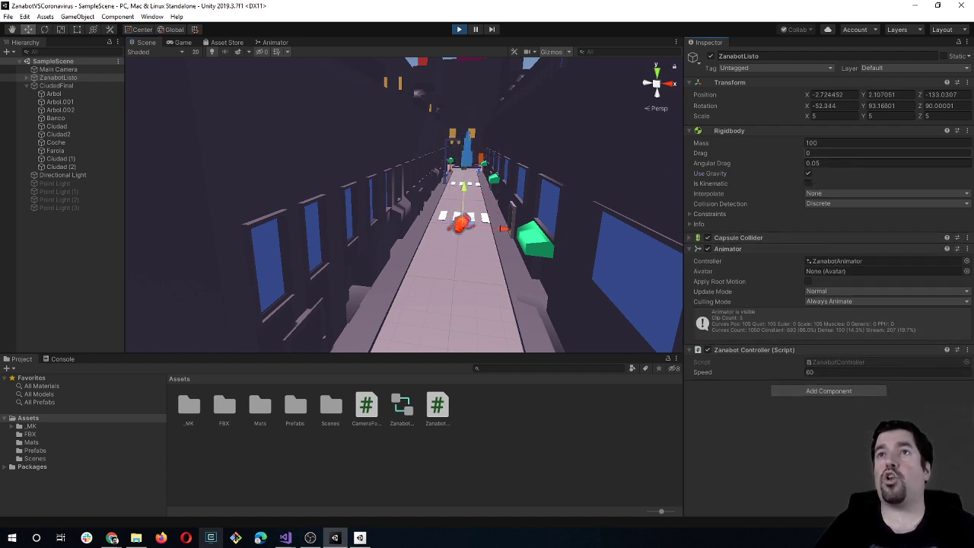
# Step: Change ZanabotListo's Rigidbody Mass to 10
pyautogui.click(813, 142)
pyautogui.write('10')
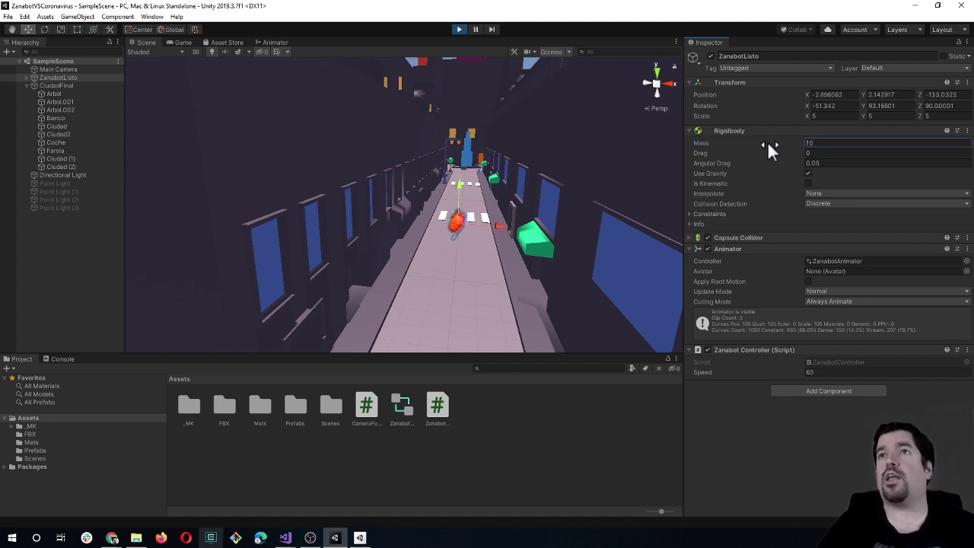
pyautogui.press('Return')
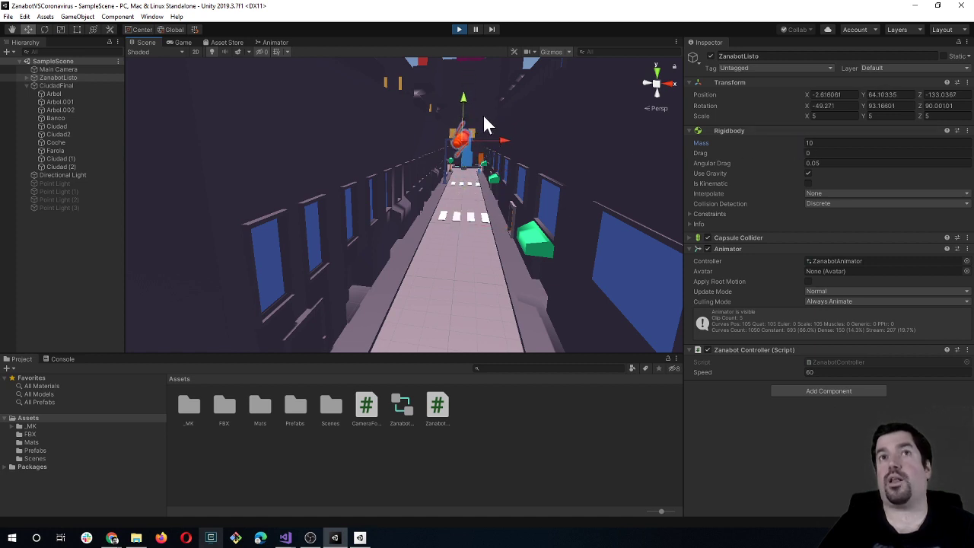
# Step: Reselect ZanabotListo in the Hierarchy and expand its Rigidbody Constraints
pyautogui.click(408, 197)
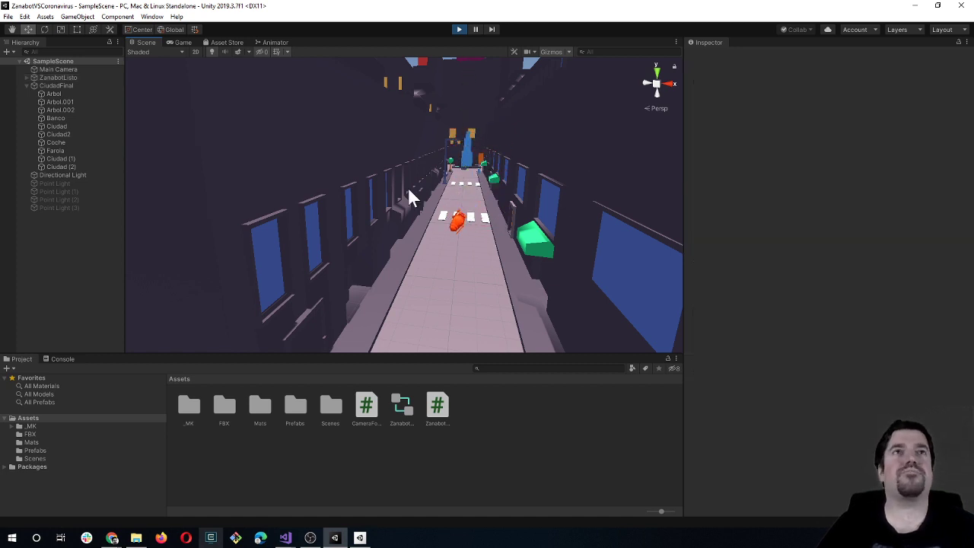
pyautogui.click(461, 224)
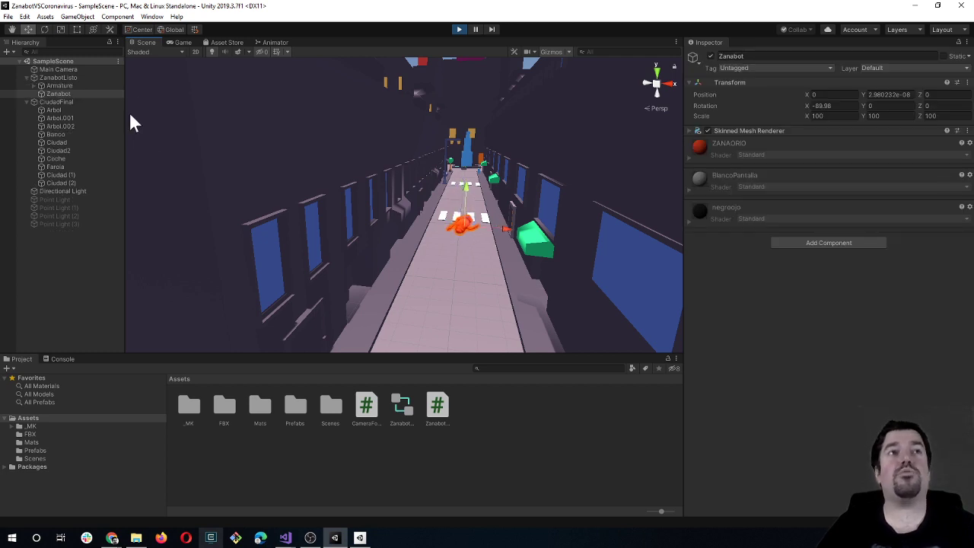
pyautogui.keyDown('ctrl'); pyautogui.click(57, 69); pyautogui.keyUp('ctrl')
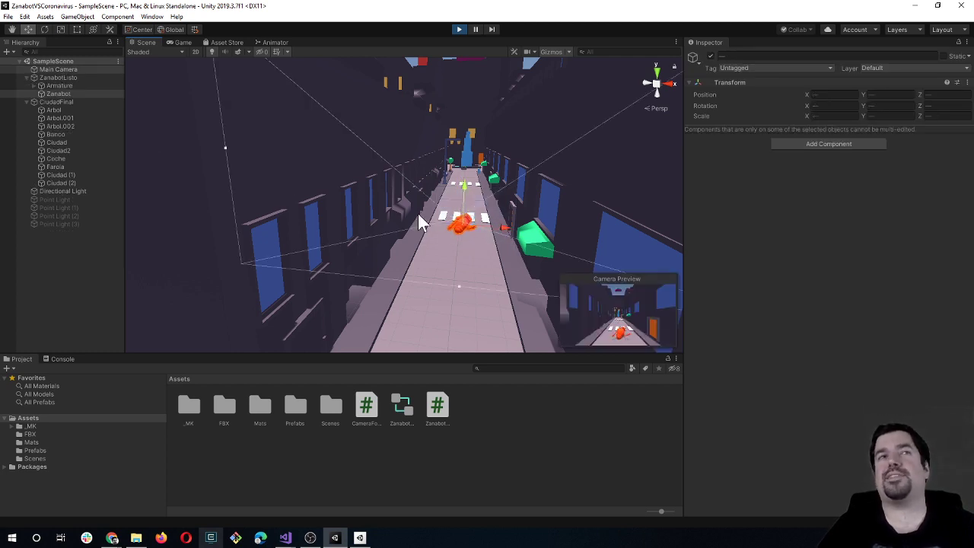
pyautogui.click(67, 77)
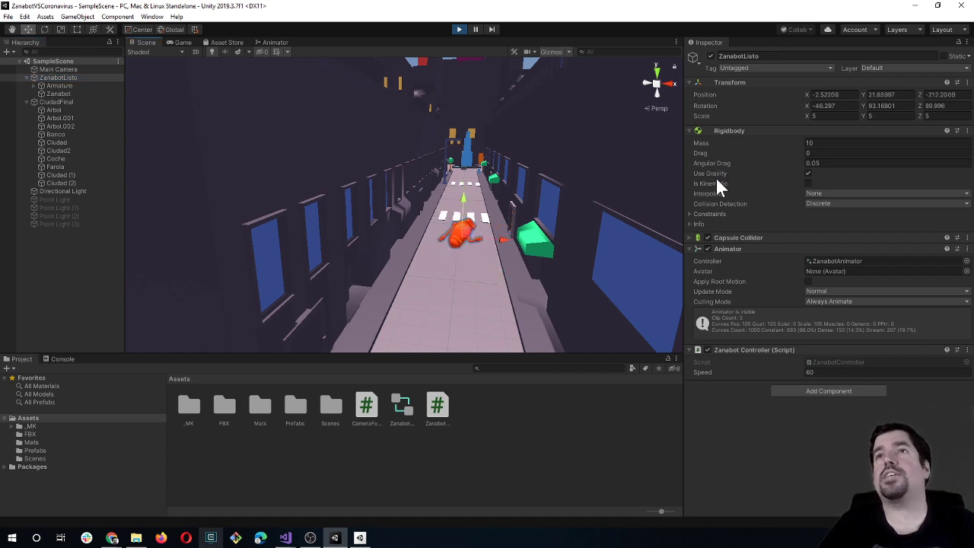
pyautogui.click(689, 214)
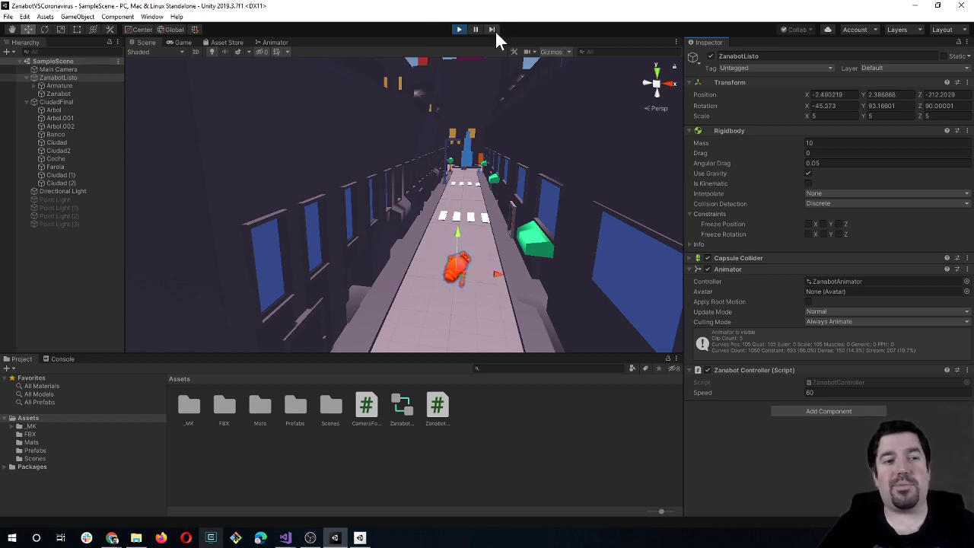
# Step: Stop Play mode, expand ZanabotListo's Constraints and freeze rotation on X
pyautogui.click(459, 29)
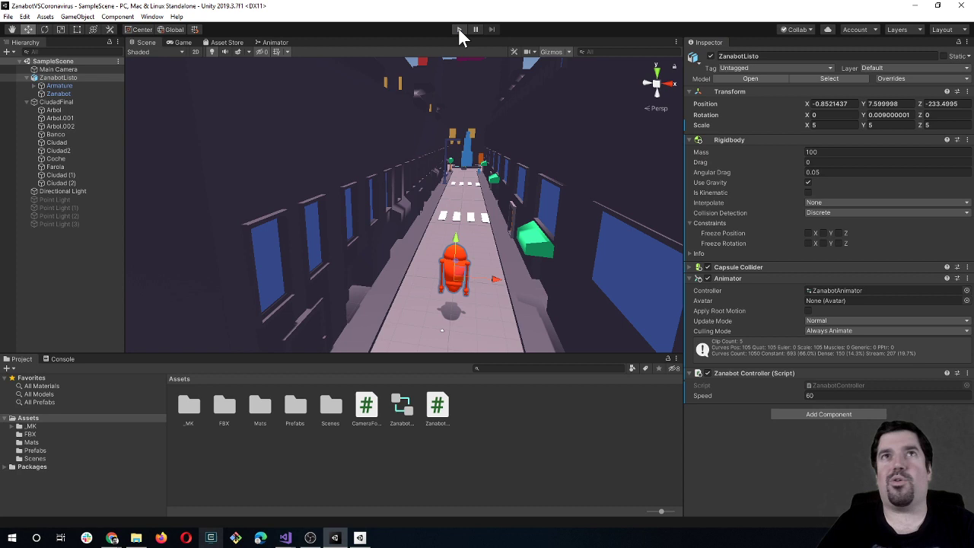
pyautogui.click(67, 76)
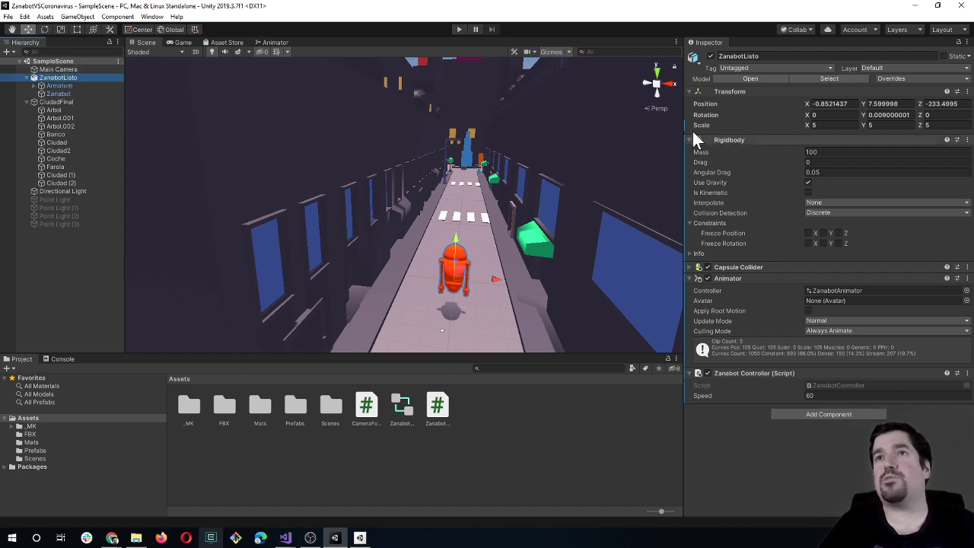
pyautogui.click(689, 222)
pyautogui.click(690, 222)
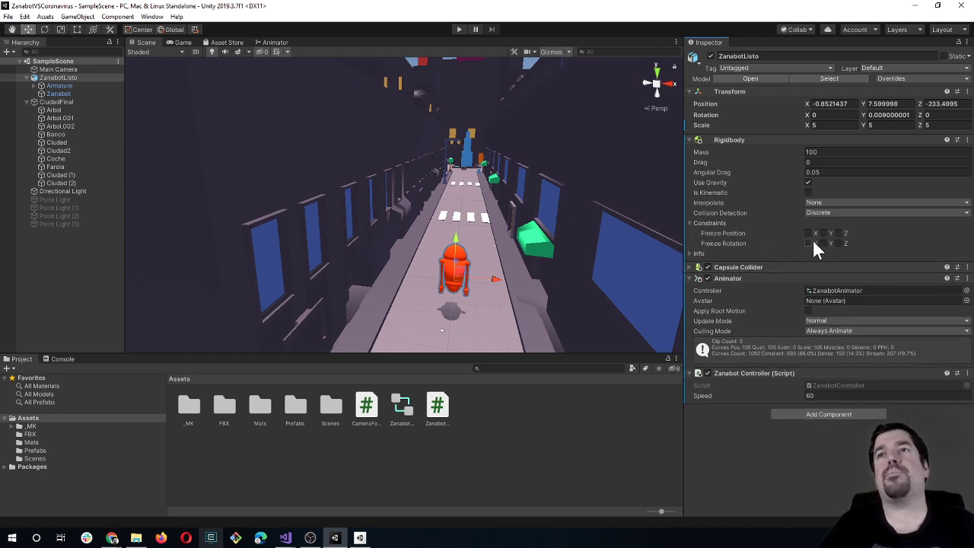
pyautogui.click(808, 243)
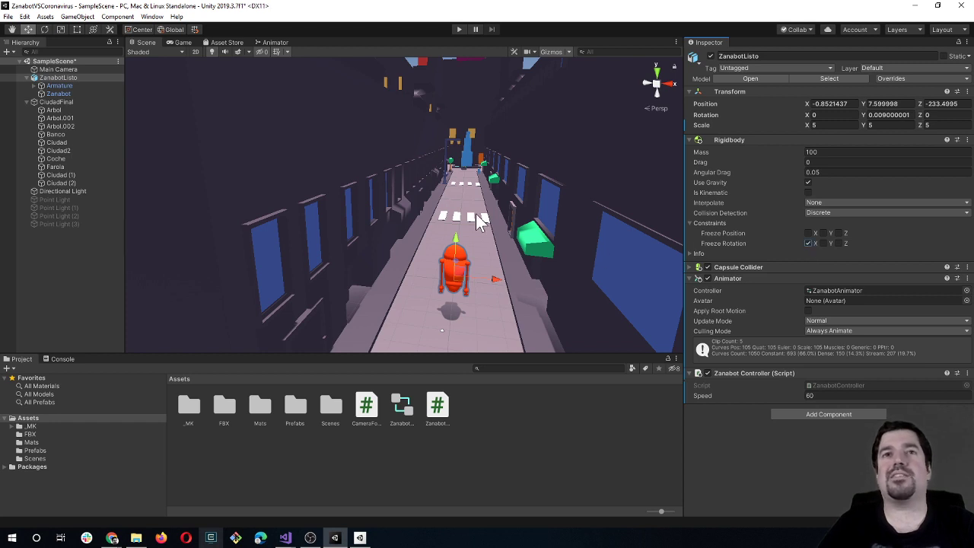
# Step: Freeze rotation on Z and test the lock with the Rotate tool, undoing the spin
pyautogui.click(46, 29)
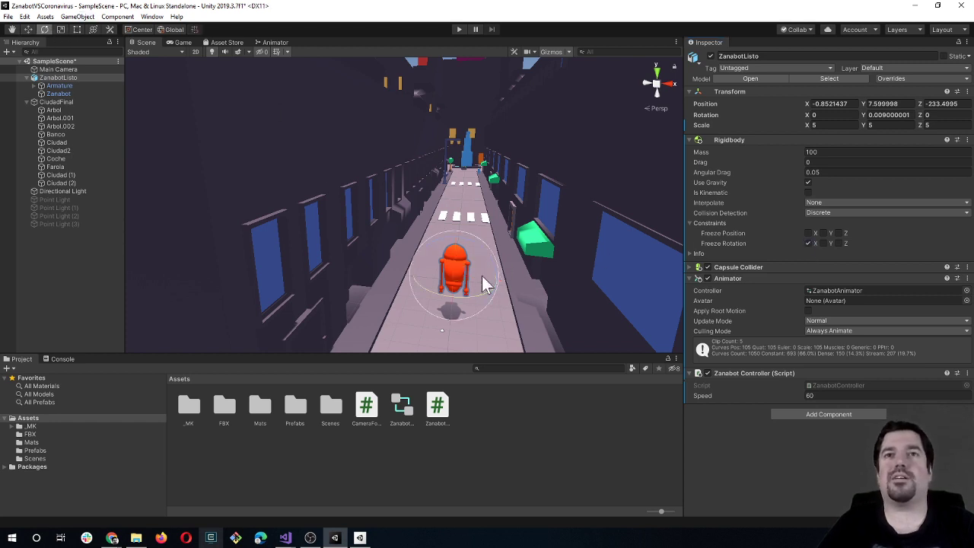
pyautogui.moveTo(451, 309)
pyautogui.mouseDown()
pyautogui.moveTo(466, 177)
pyautogui.moveTo(467, 331)
pyautogui.mouseUp()
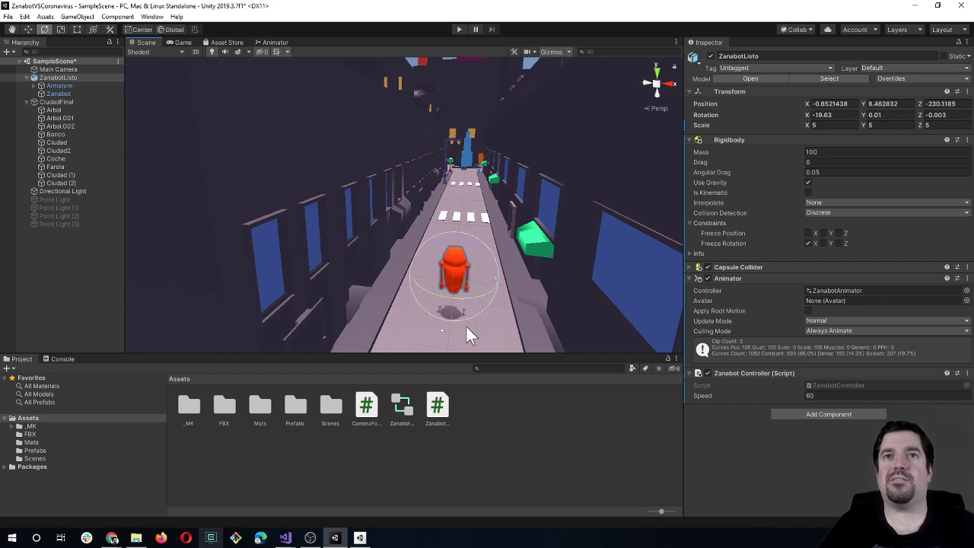
pyautogui.click(838, 243)
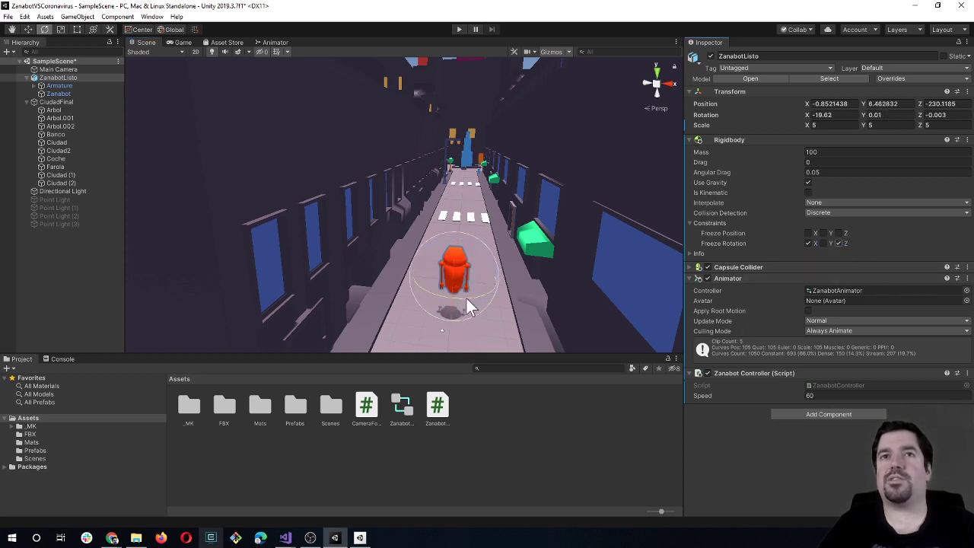
pyautogui.moveTo(463, 297)
pyautogui.mouseDown()
pyautogui.moveTo(488, 290)
pyautogui.moveTo(464, 294)
pyautogui.mouseUp()
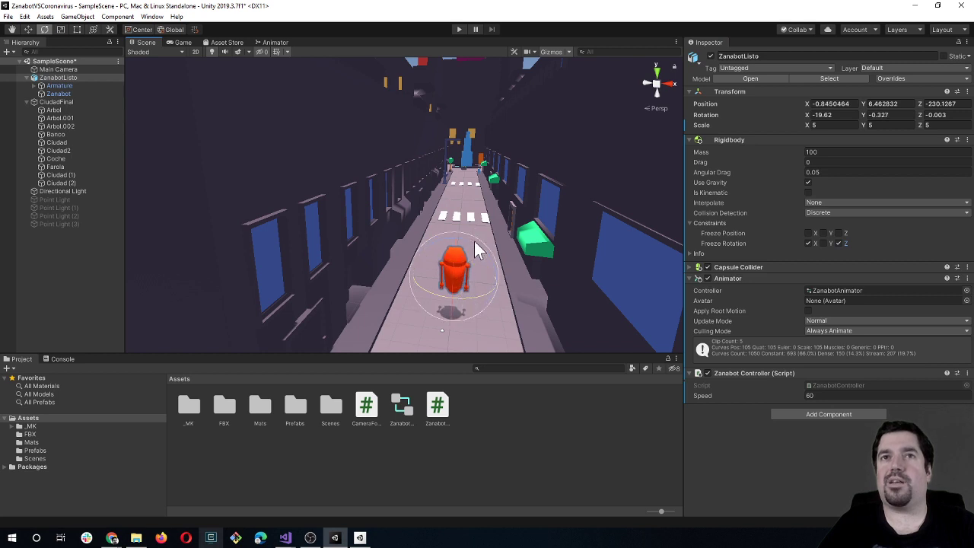
pyautogui.moveTo(474, 244); pyautogui.dragTo(367, 221)
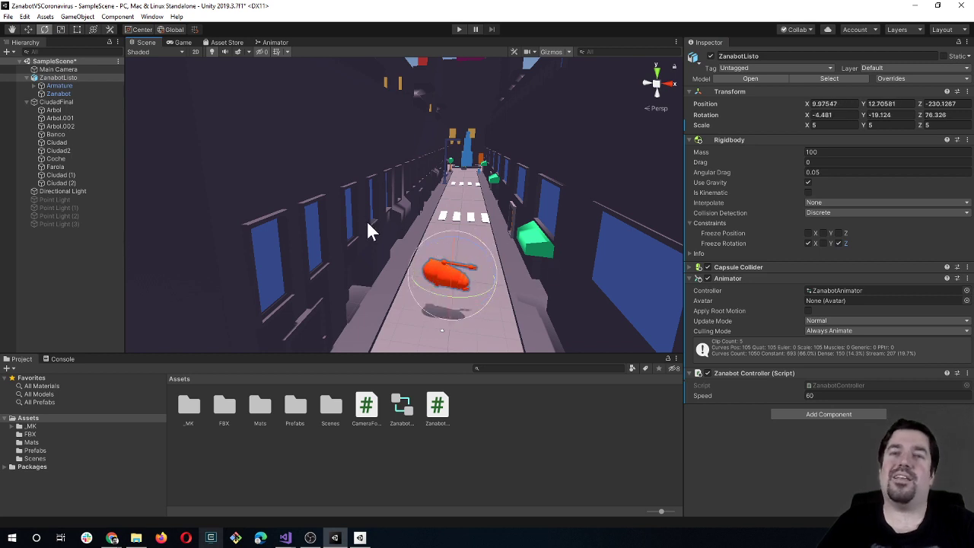
pyautogui.hotkey('ctrl', 'z')
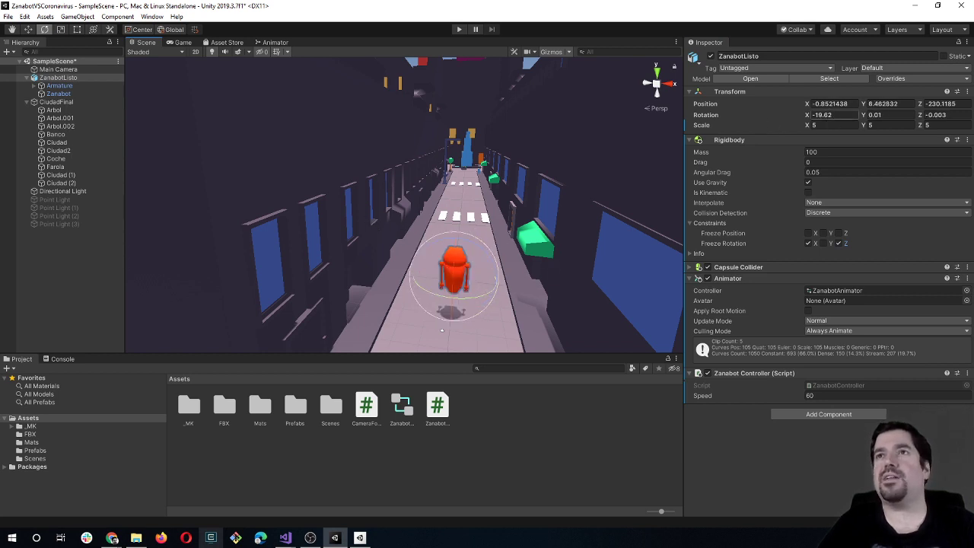
# Step: Reset ZanabotListo's rotation to 0, 0, 0 and undo a test turn
pyautogui.write('0')
pyautogui.press('Tab')
pyautogui.write('0')
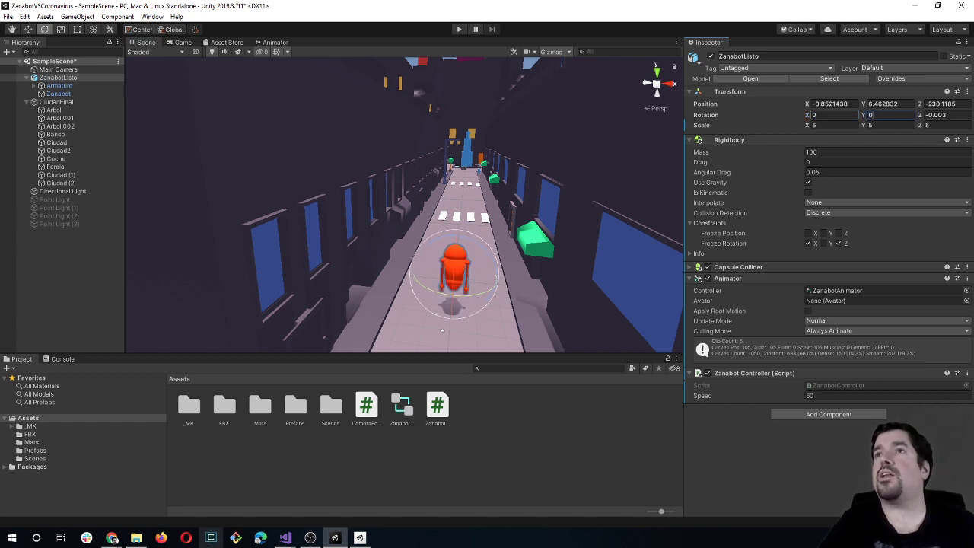
pyautogui.press('Tab')
pyautogui.write('0')
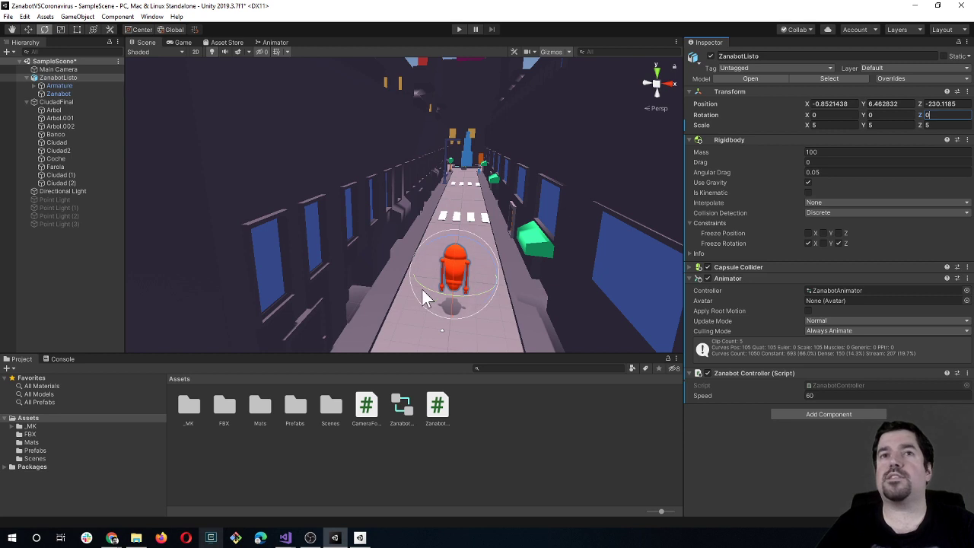
pyautogui.moveTo(423, 290)
pyautogui.mouseDown()
pyautogui.moveTo(265, 309)
pyautogui.moveTo(561, 297)
pyautogui.mouseUp()
pyautogui.hotkey('ctrl', 'z')
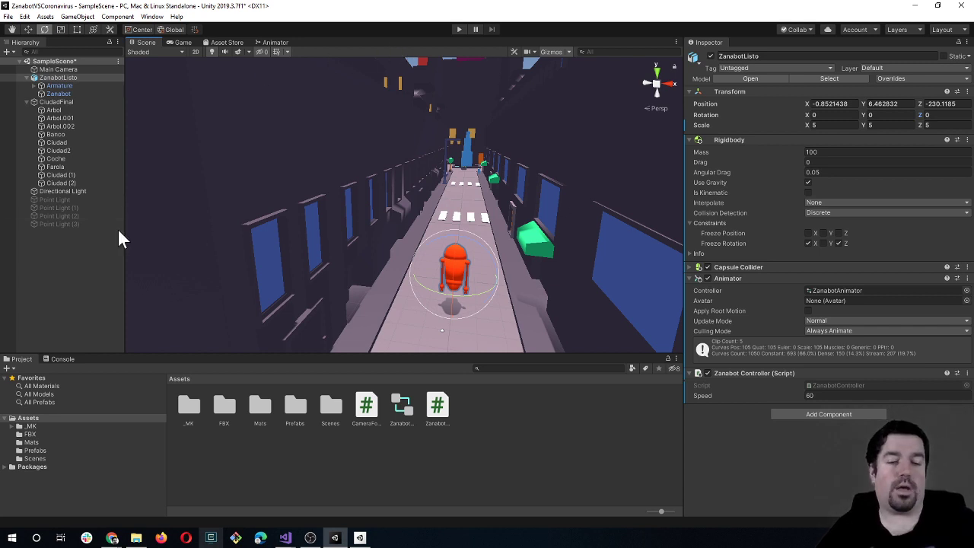
# Step: Save the scene before the play test
pyautogui.hotkey('ctrl', 's')
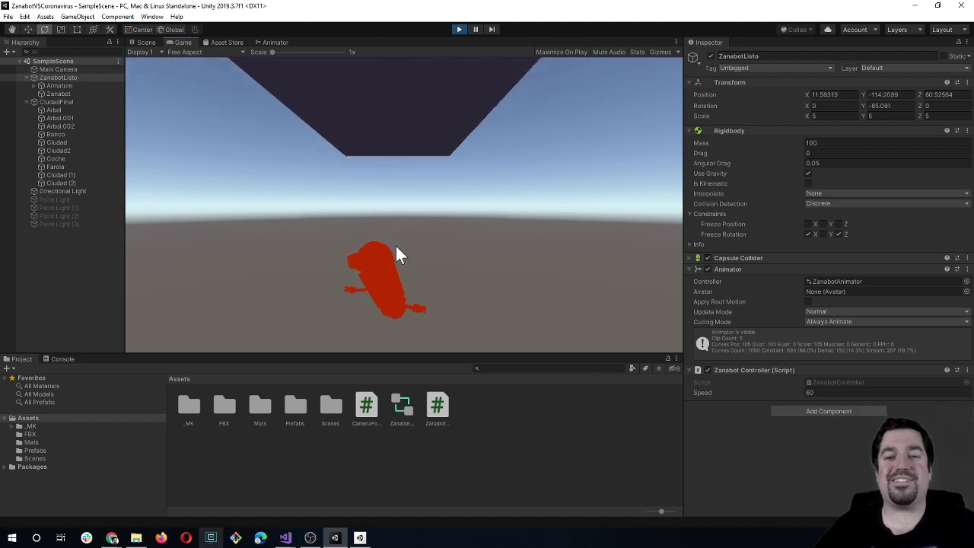
# Step: Stop the game and click through the city blocks Ciudad (2), Ciudad (1) and Ciudad
pyautogui.click(459, 29)
pyautogui.scroll(-5, 393, 216)
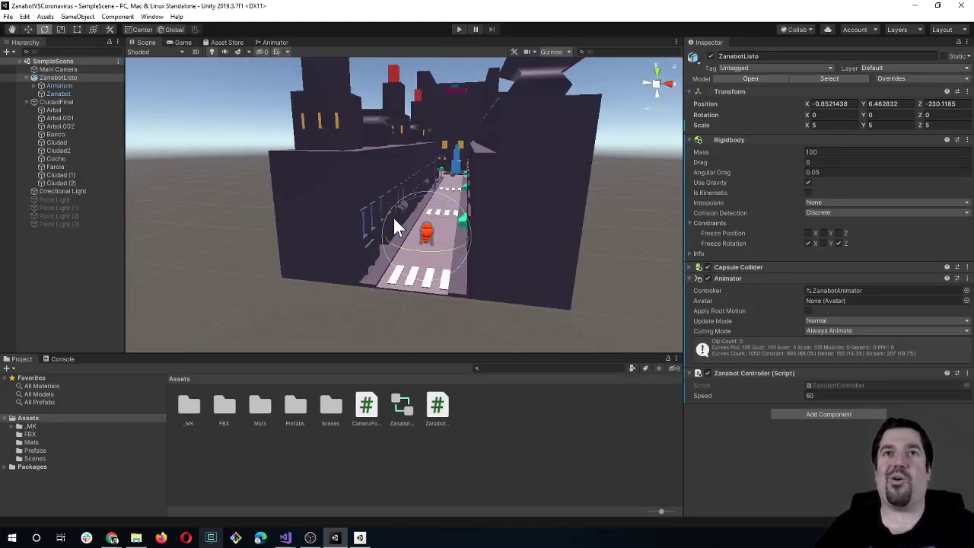
pyautogui.moveTo(392, 216)
pyautogui.keyDown('alt'); pyautogui.mouseDown()
pyautogui.moveTo(453, 208)
pyautogui.moveTo(482, 289)
pyautogui.moveTo(425, 308)
pyautogui.mouseUp(); pyautogui.keyUp('alt')
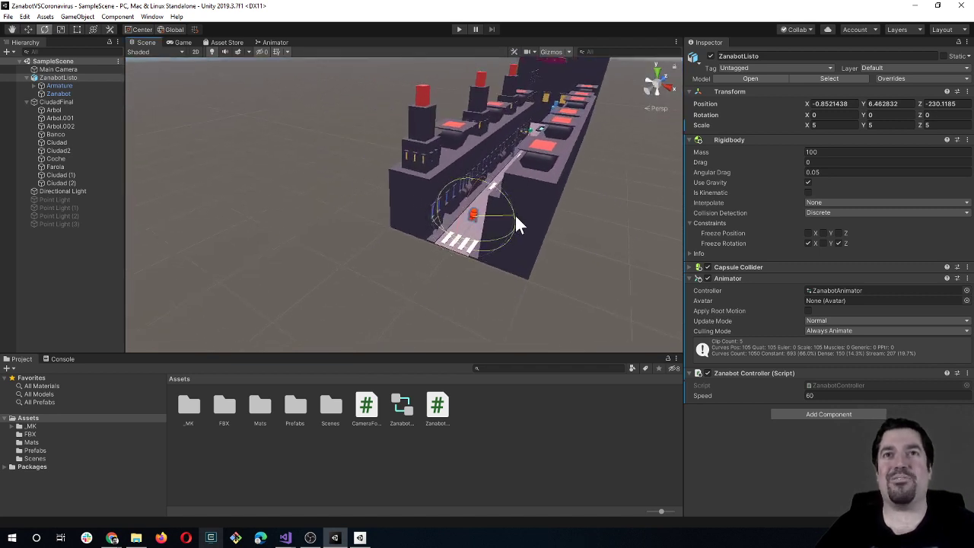
pyautogui.click(527, 191)
pyautogui.moveTo(526, 192)
pyautogui.mouseDown(button='middle')
pyautogui.moveTo(454, 272)
pyautogui.moveTo(439, 248)
pyautogui.mouseUp(button='middle')
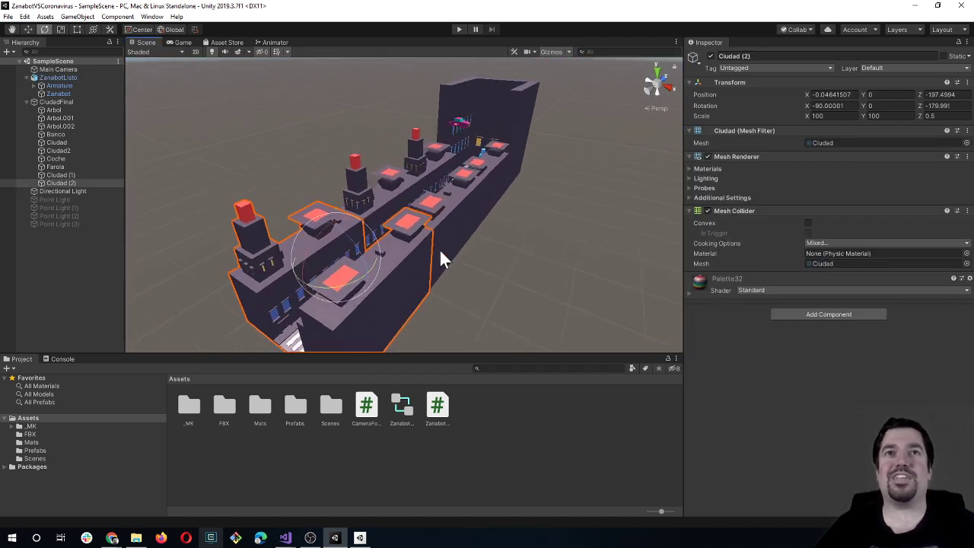
pyautogui.click(451, 230)
pyautogui.click(490, 186)
pyautogui.click(438, 255)
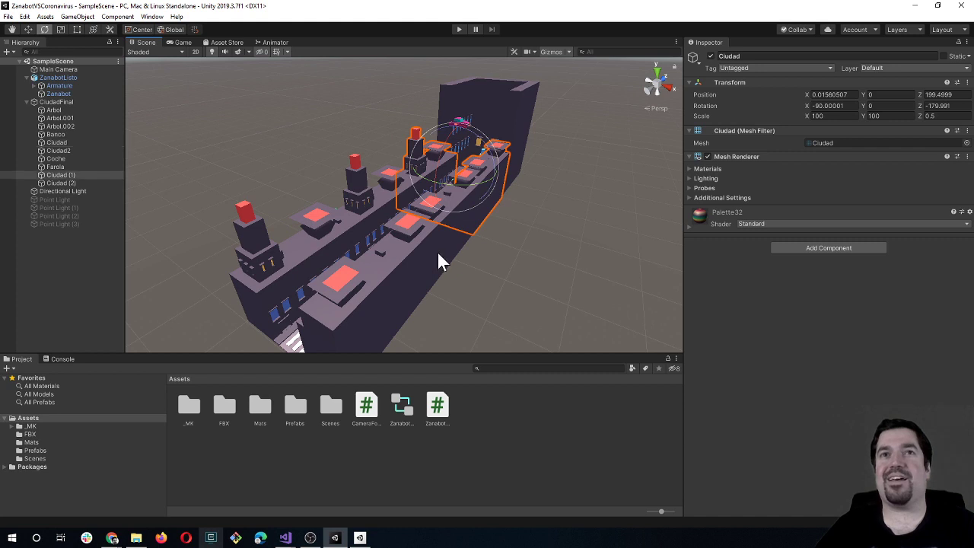
pyautogui.click(348, 308)
# Step: Orbit to a side view of the street and add a Mesh Collider to Ciudad (1)
pyautogui.moveTo(264, 196)
pyautogui.keyDown('alt'); pyautogui.mouseDown()
pyautogui.moveTo(256, 244)
pyautogui.moveTo(377, 191)
pyautogui.mouseUp(); pyautogui.keyUp('alt')
pyautogui.keyDown('alt'); pyautogui.moveTo(276, 290); pyautogui.dragTo(302, 309); pyautogui.keyUp('alt')
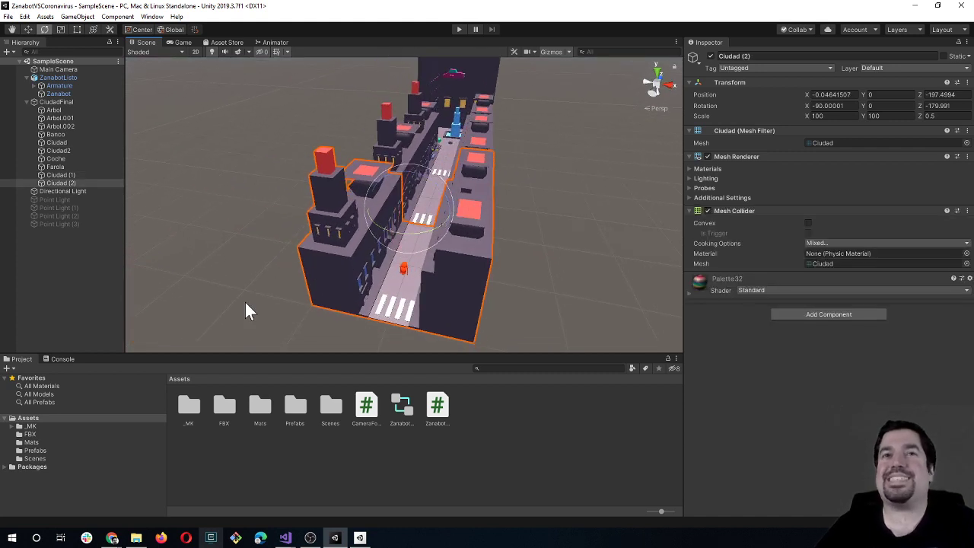
pyautogui.moveTo(301, 310); pyautogui.dragTo(355, 333, button='middle')
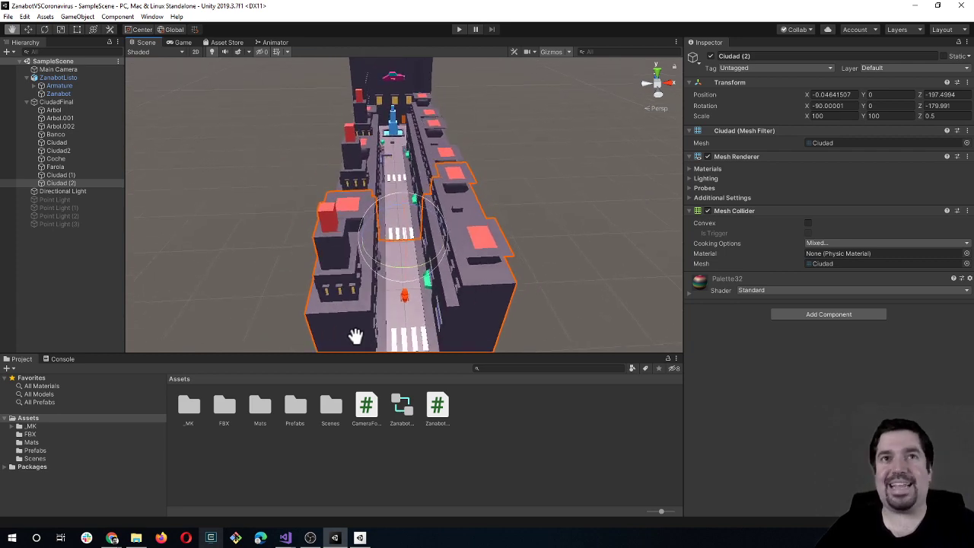
pyautogui.scroll(2, 375, 263)
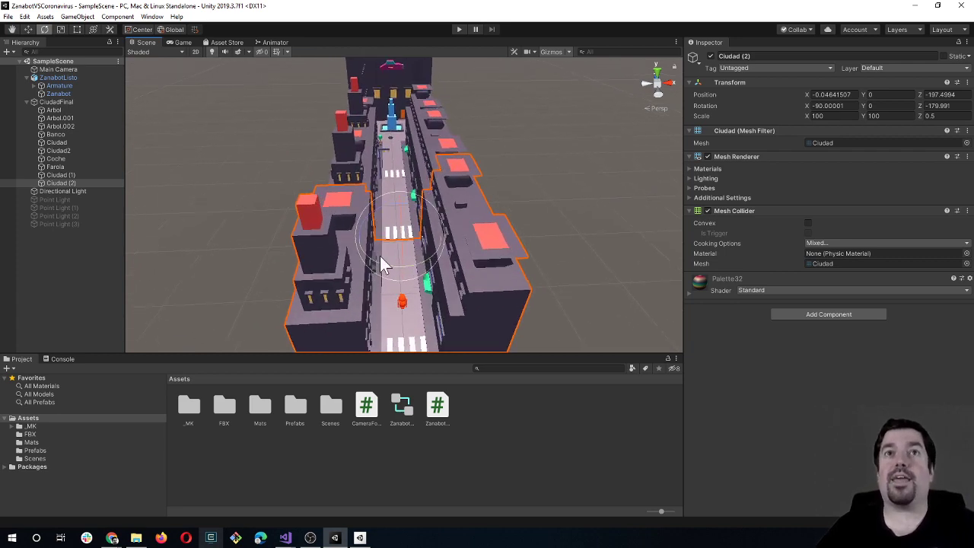
pyautogui.keyDown('alt'); pyautogui.moveTo(524, 279); pyautogui.dragTo(399, 237); pyautogui.keyUp('alt')
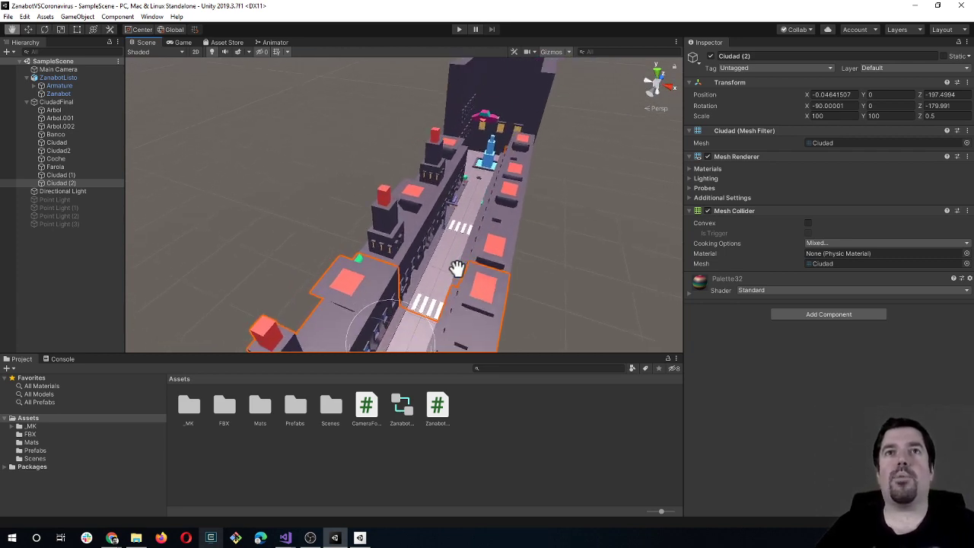
pyautogui.click(426, 231)
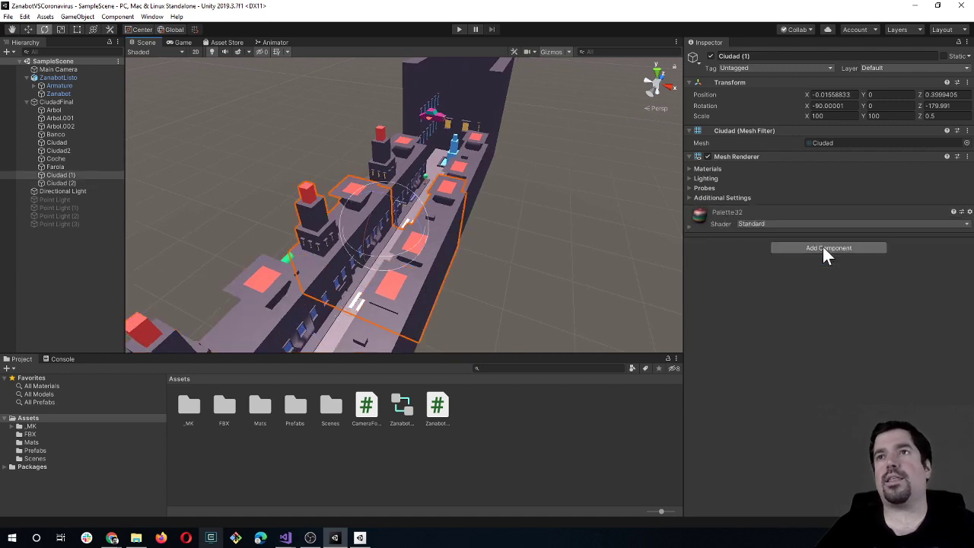
pyautogui.click(823, 247)
pyautogui.write('mesh')
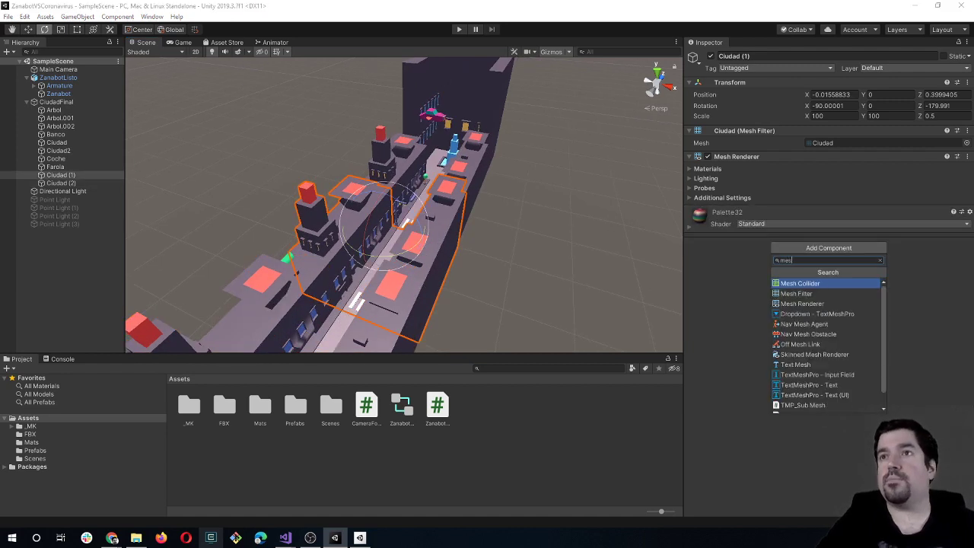
pyautogui.press('Return')
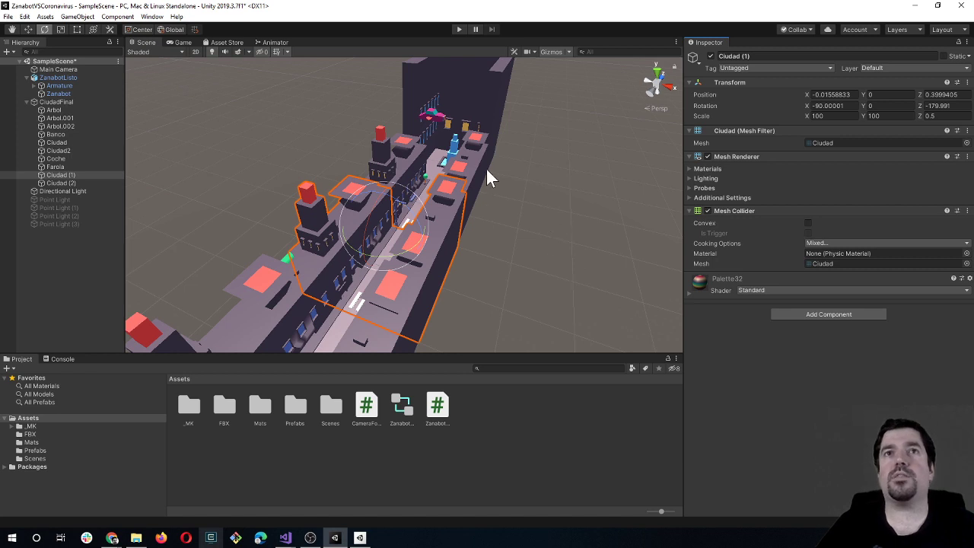
# Step: Add Mesh Colliders to the Ciudad block and the Ciudad2 end building
pyautogui.click(487, 177)
pyautogui.click(794, 247)
pyautogui.write('m')
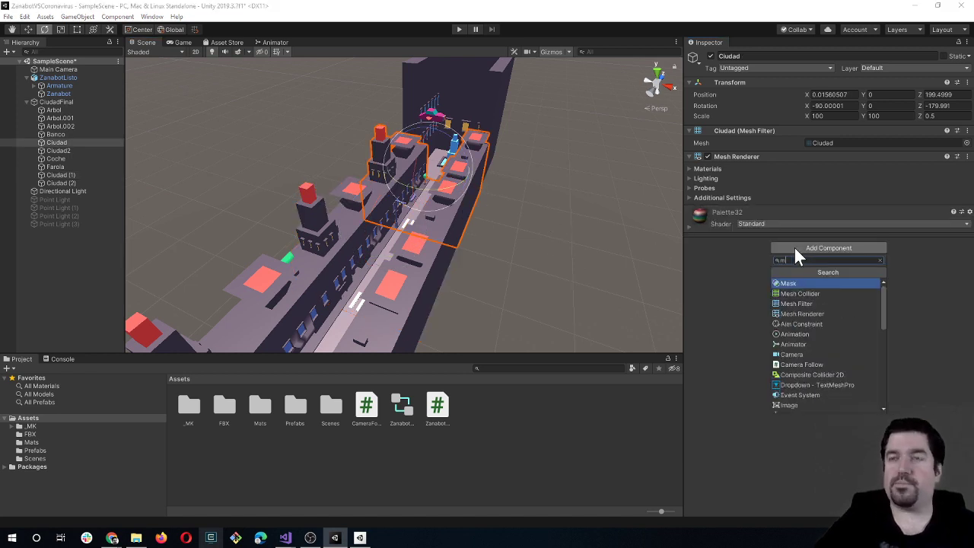
pyautogui.write('esh')
pyautogui.press('Return')
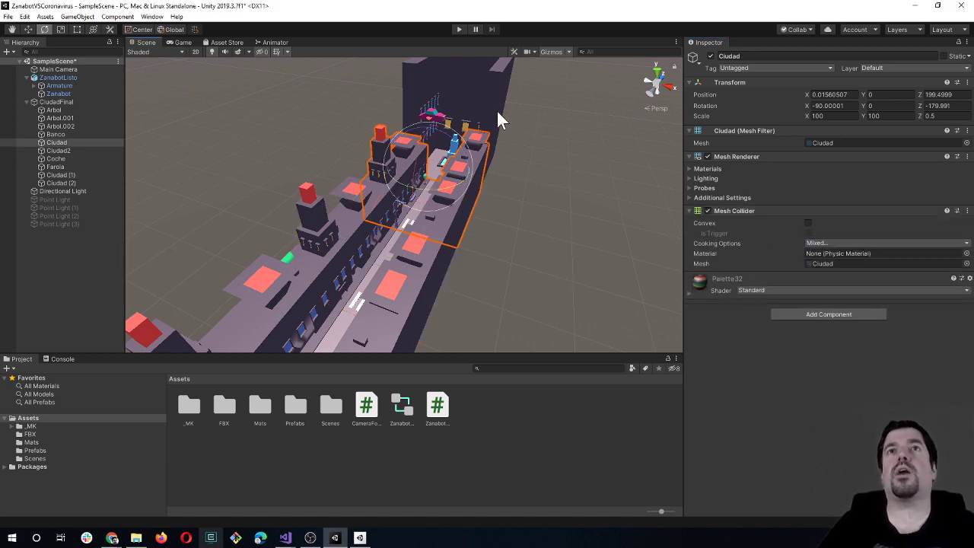
pyautogui.click(498, 112)
pyautogui.click(784, 247)
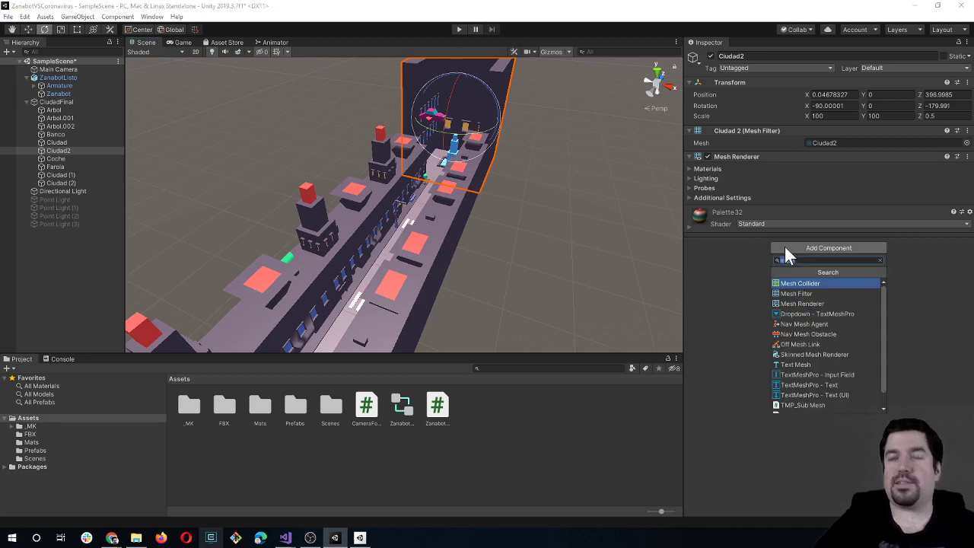
pyautogui.click(790, 283)
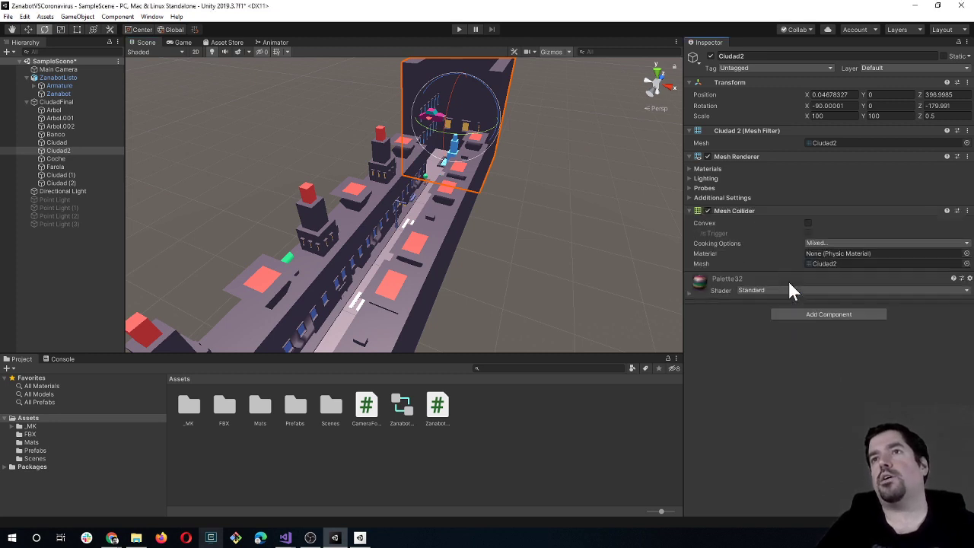
# Step: Select each street block in turn to verify its Mesh Collider
pyautogui.click(613, 287)
pyautogui.moveTo(614, 287)
pyautogui.keyDown('alt'); pyautogui.mouseDown()
pyautogui.moveTo(523, 230)
pyautogui.moveTo(391, 311)
pyautogui.mouseUp(); pyautogui.keyUp('alt')
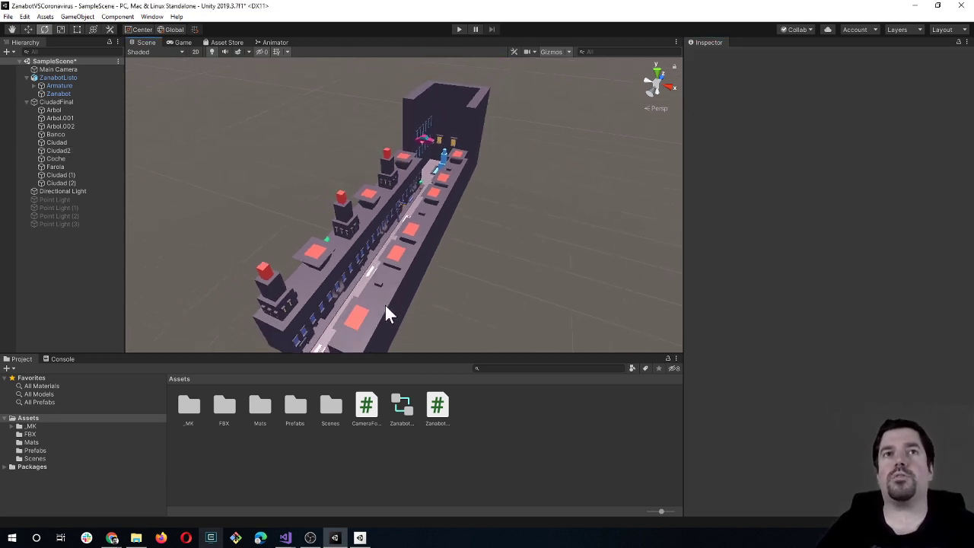
pyautogui.scroll(-2, 384, 312)
pyautogui.click(382, 308)
pyautogui.click(426, 220)
pyautogui.click(446, 186)
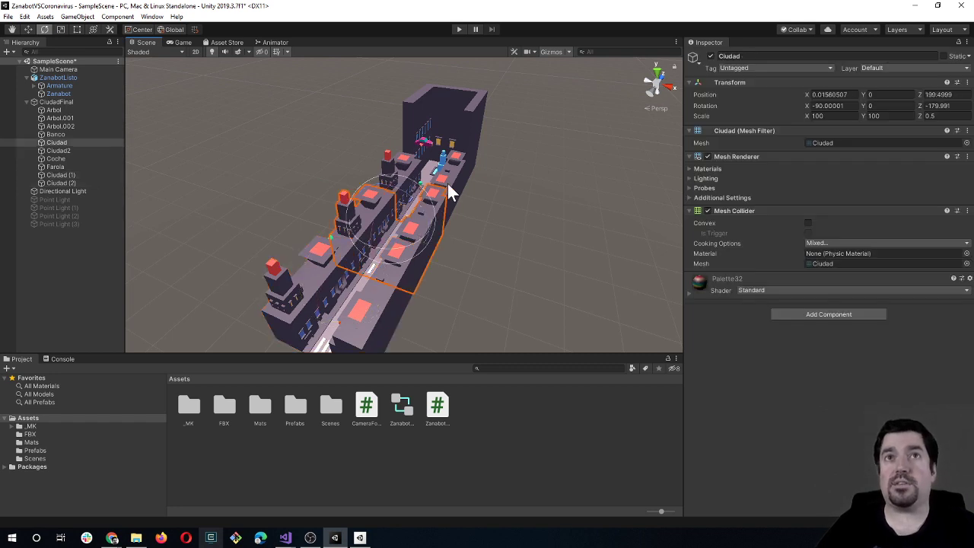
pyautogui.click(416, 271)
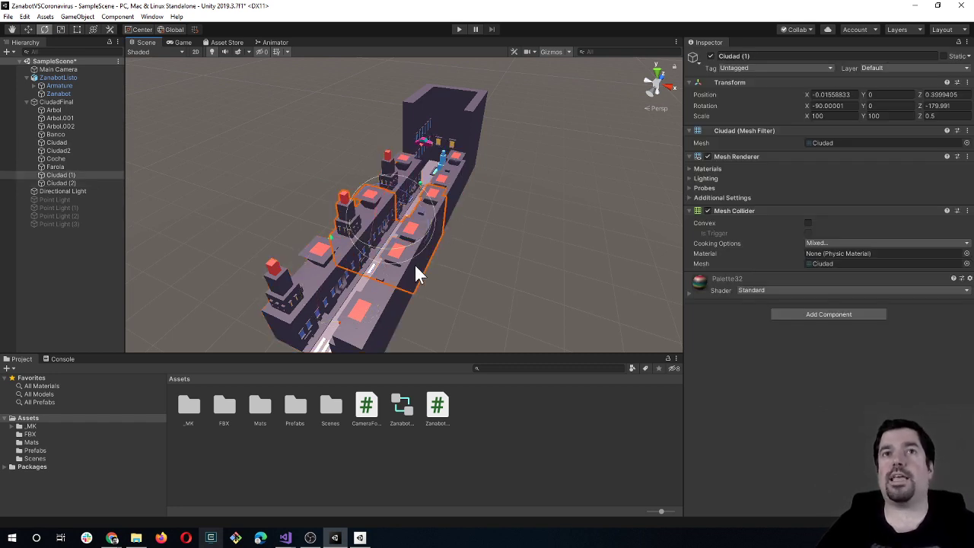
pyautogui.click(372, 325)
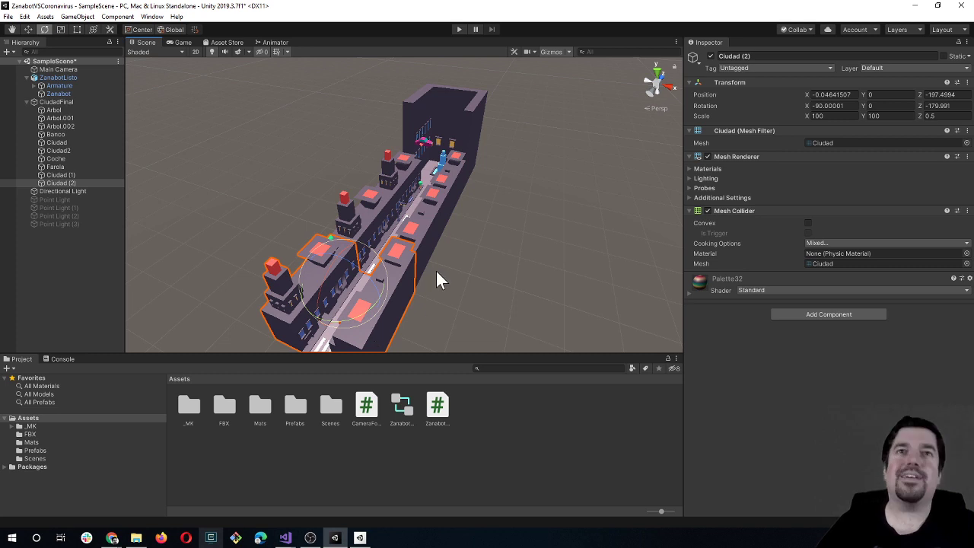
pyautogui.click(424, 235)
pyautogui.click(438, 192)
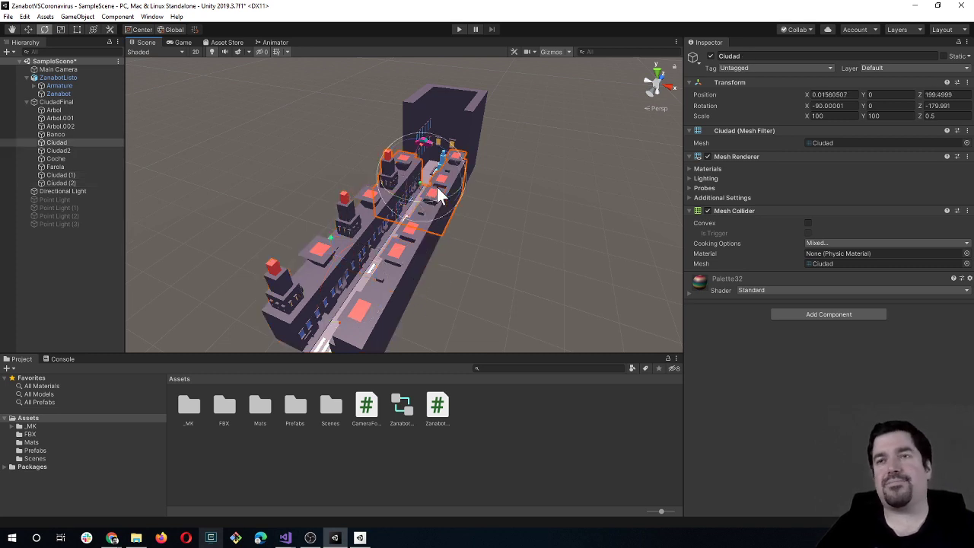
# Step: Delete the middle block Ciudad (1) and the Ciudad block
pyautogui.click(413, 255)
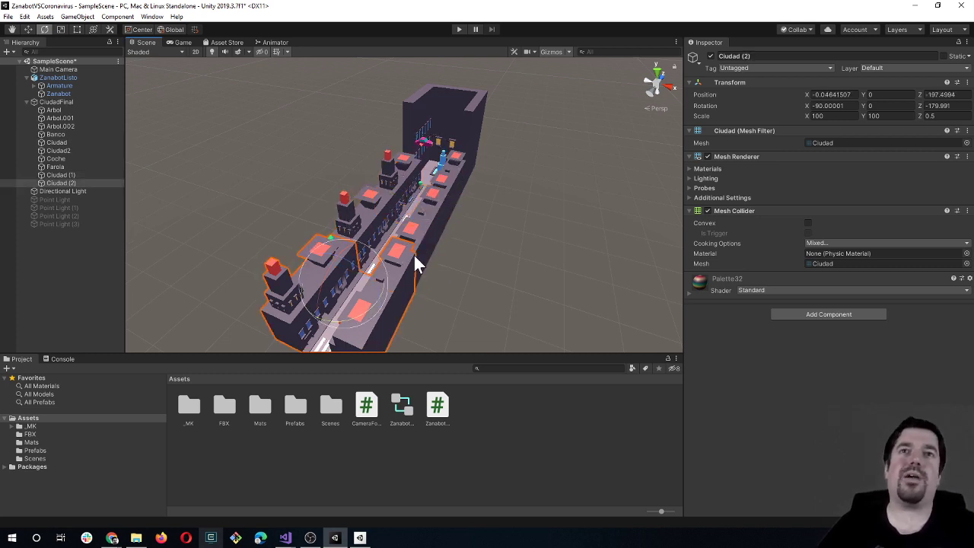
pyautogui.click(423, 233)
pyautogui.press('Delete')
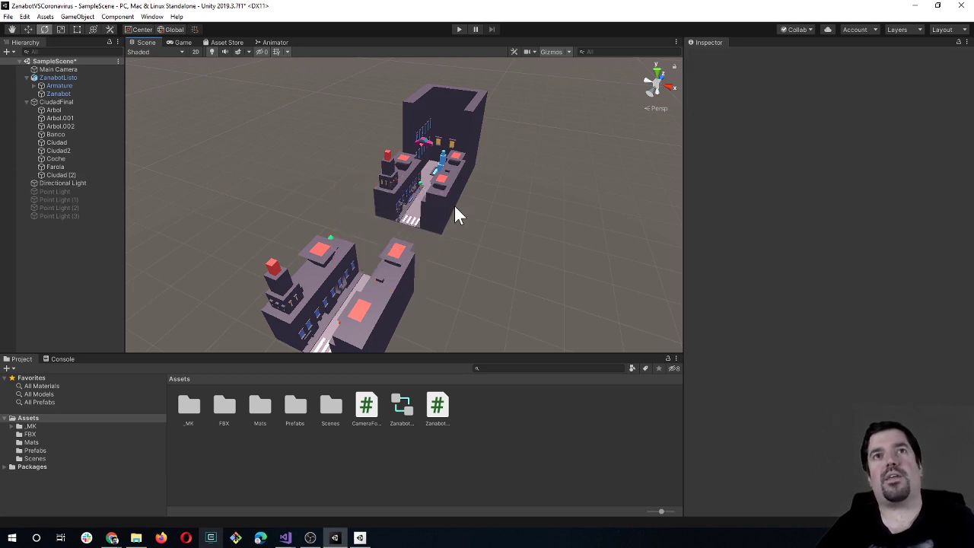
pyautogui.click(451, 212)
pyautogui.press('Delete')
# Step: Orbit to check the remaining blocks and select Ciudad (2) under CiudadFinal
pyautogui.moveTo(494, 288)
pyautogui.keyDown('alt'); pyautogui.mouseDown()
pyautogui.moveTo(446, 343)
pyautogui.moveTo(312, 303)
pyautogui.moveTo(352, 304)
pyautogui.moveTo(401, 205)
pyautogui.moveTo(326, 283)
pyautogui.moveTo(307, 320)
pyautogui.mouseUp(); pyautogui.keyUp('alt')
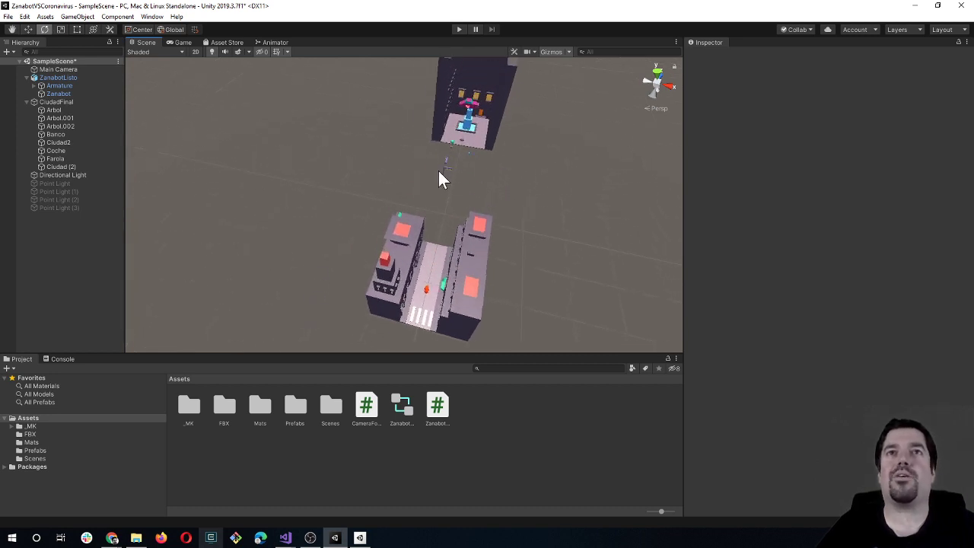
pyautogui.click(480, 163)
pyautogui.click(537, 213)
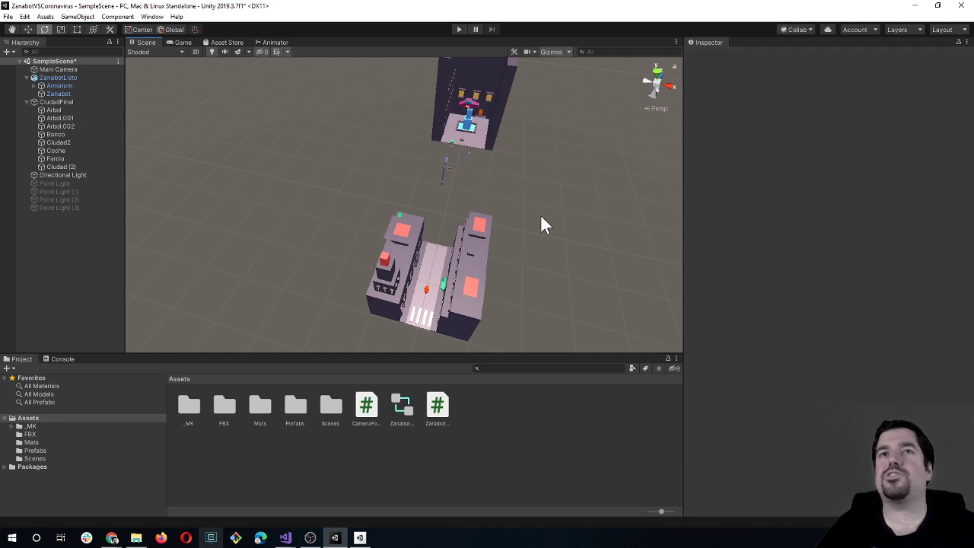
pyautogui.moveTo(517, 299)
pyautogui.keyDown('alt'); pyautogui.mouseDown()
pyautogui.moveTo(498, 274)
pyautogui.moveTo(454, 259)
pyautogui.mouseUp(); pyautogui.keyUp('alt')
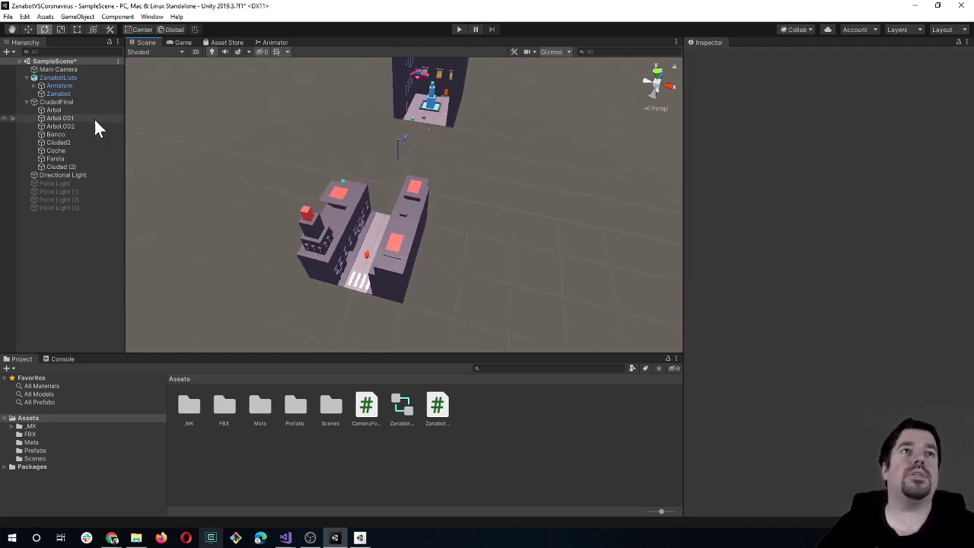
pyautogui.click(73, 101)
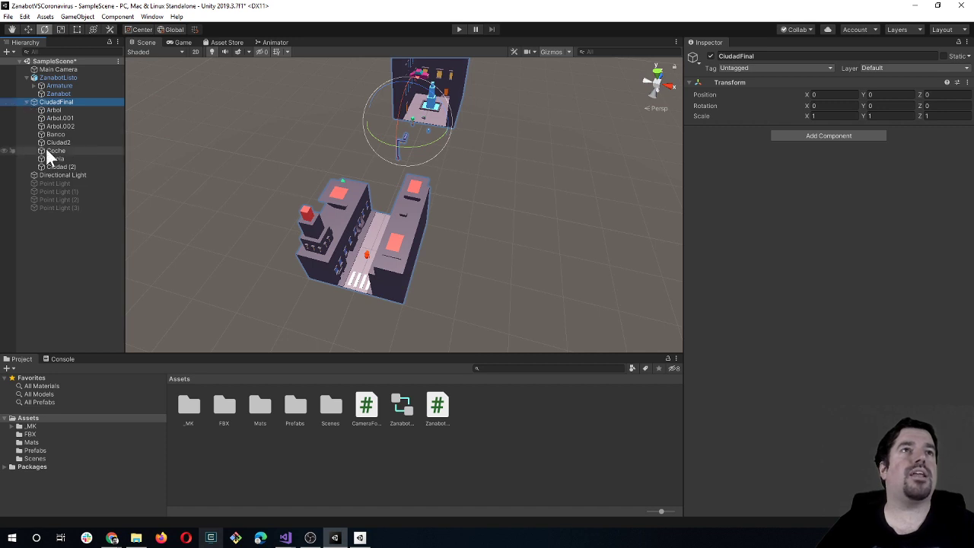
pyautogui.click(326, 230)
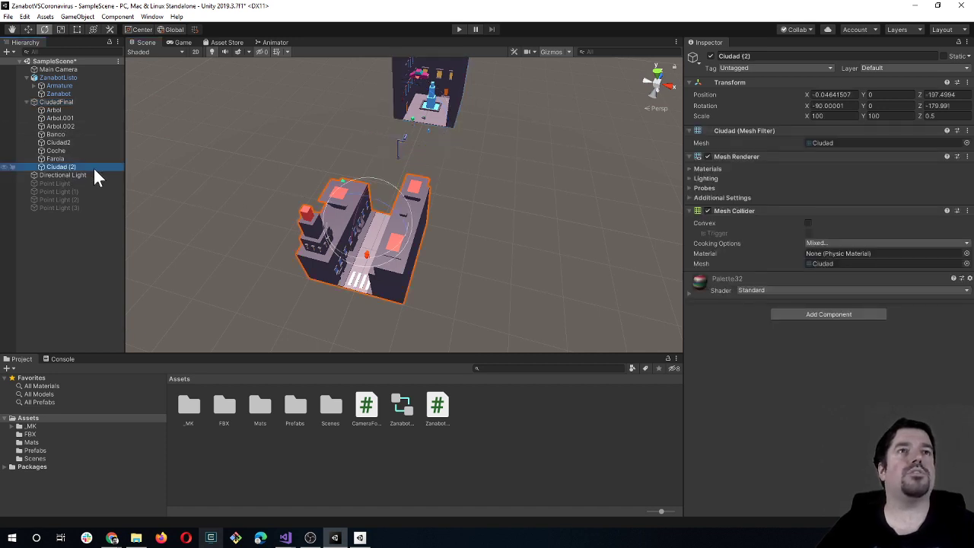
# Step: Rename Ciudad (2) to BloqueCiudad in the Inspector
pyautogui.click(735, 56)
pyautogui.write('N')
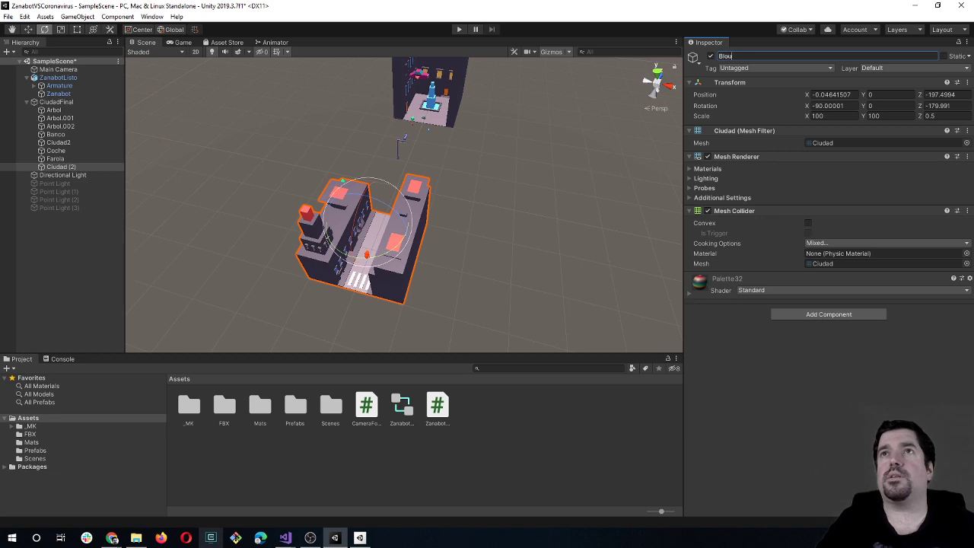
pyautogui.write('ueCiudad')
pyautogui.press('Return')
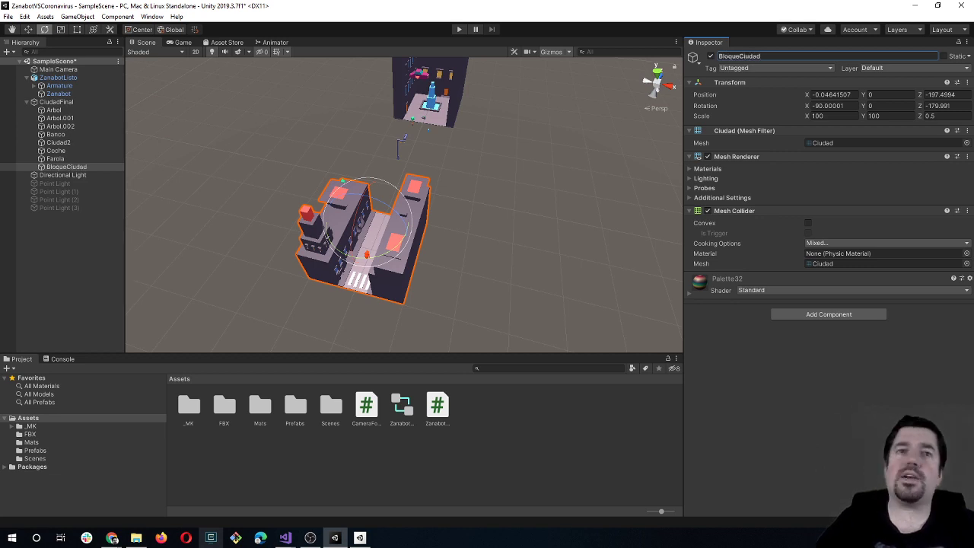
# Step: Open the empty Prefabs folder in the Project window and reselect BloqueCiudad
pyautogui.doubleClick(295, 407)
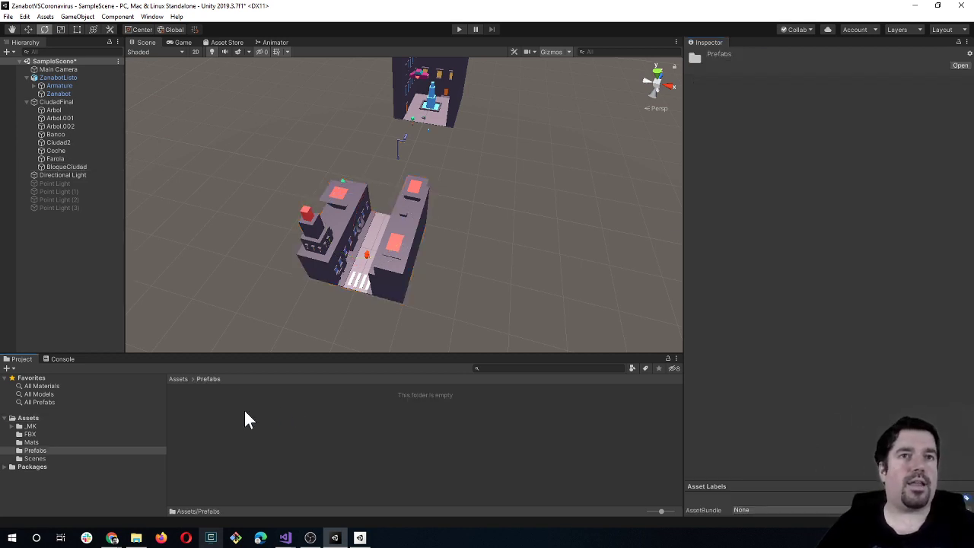
pyautogui.click(177, 379)
pyautogui.click(260, 404)
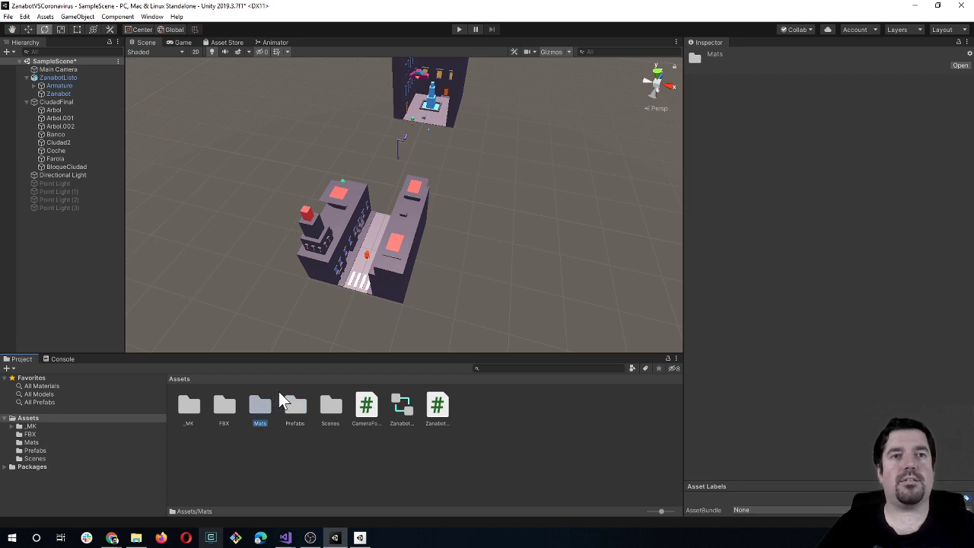
pyautogui.click(288, 415)
pyautogui.click(308, 438)
pyautogui.click(301, 415)
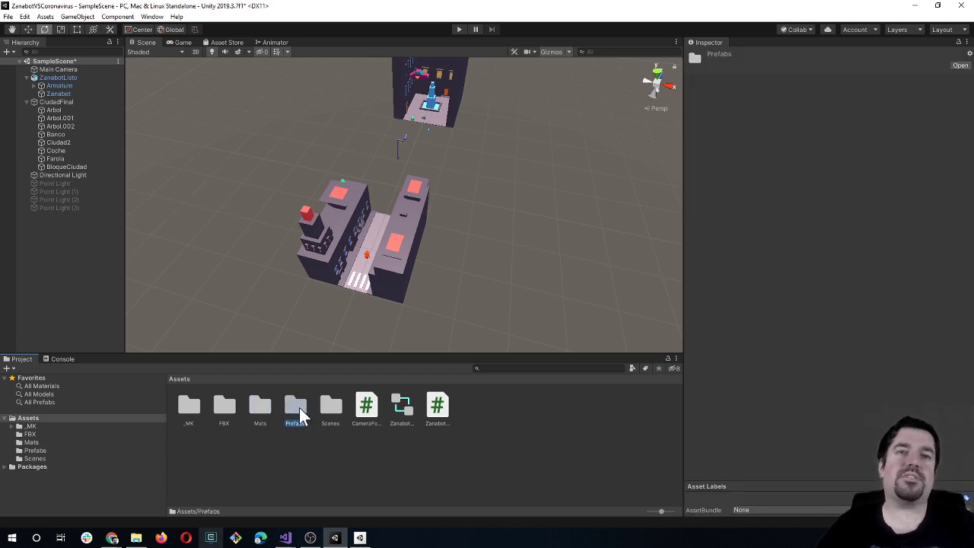
pyautogui.doubleClick(301, 414)
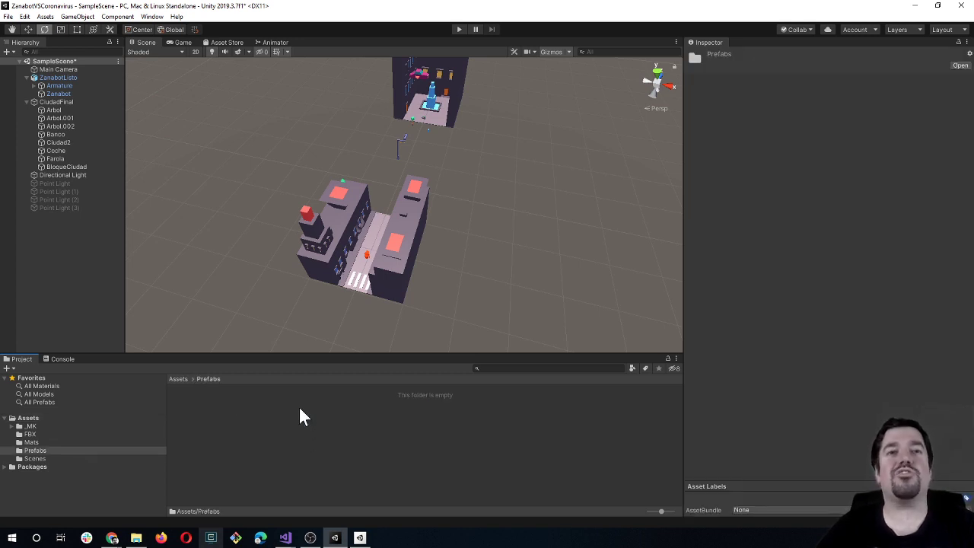
pyautogui.click(55, 102)
pyautogui.click(62, 163)
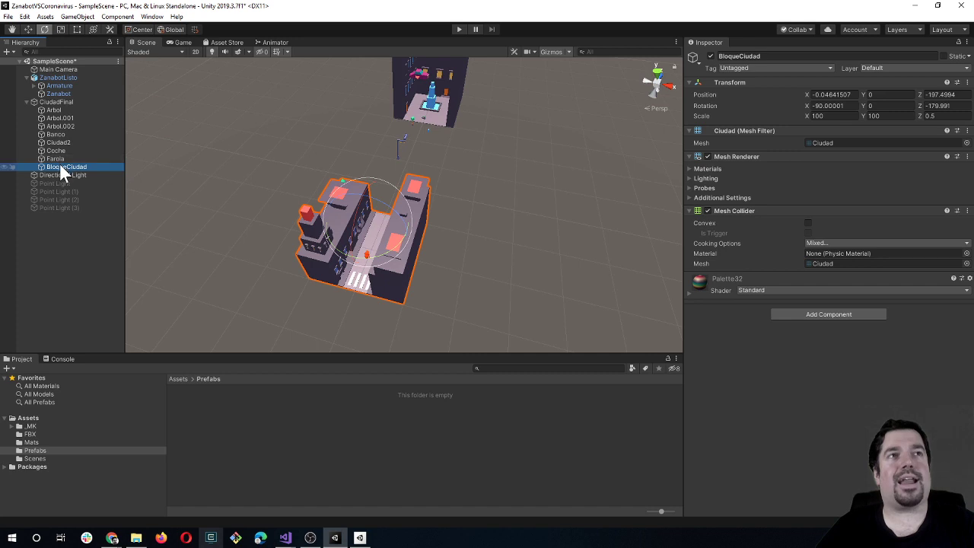
# Step: Save BloqueCiudad as a prefab in the Prefabs folder and select the new asset
pyautogui.moveTo(61, 167); pyautogui.dragTo(221, 294)
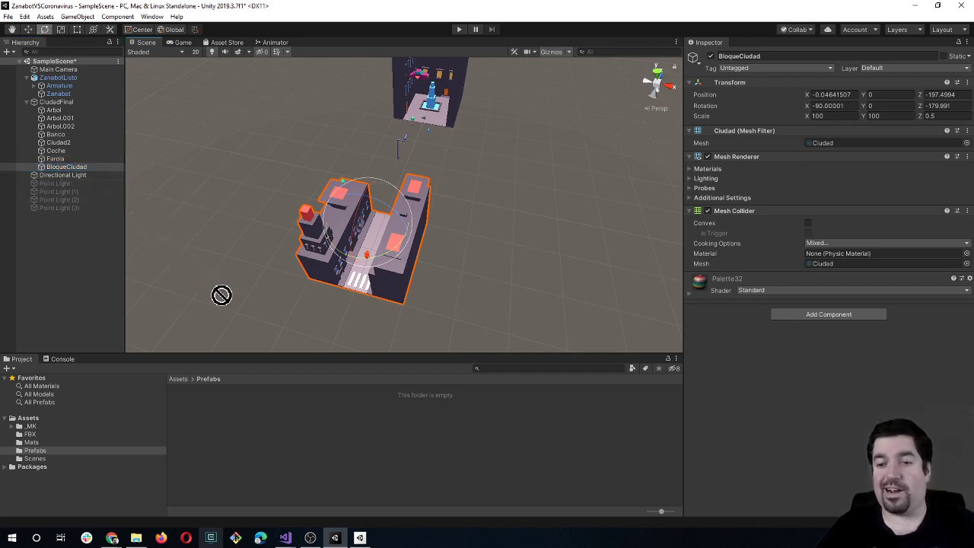
pyautogui.moveTo(222, 295); pyautogui.dragTo(282, 413)
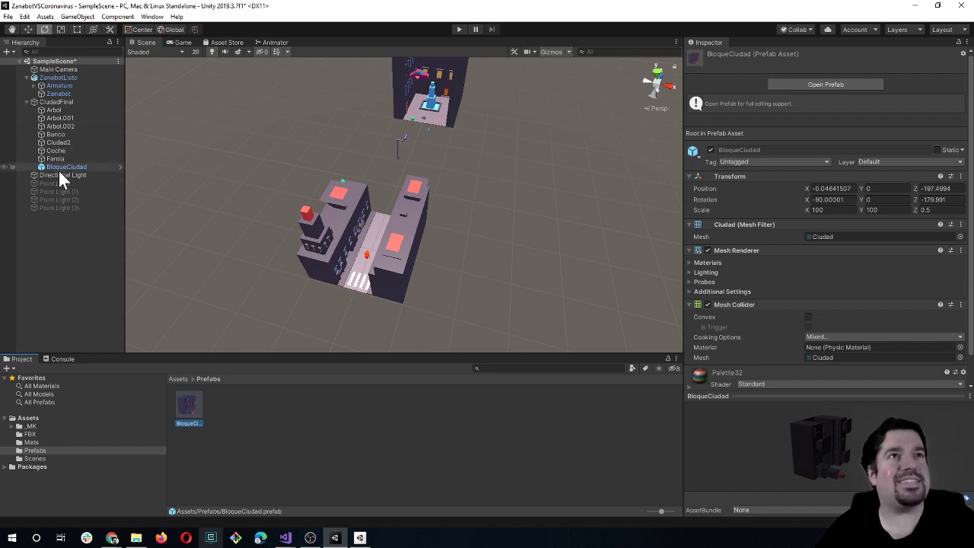
pyautogui.click(196, 431)
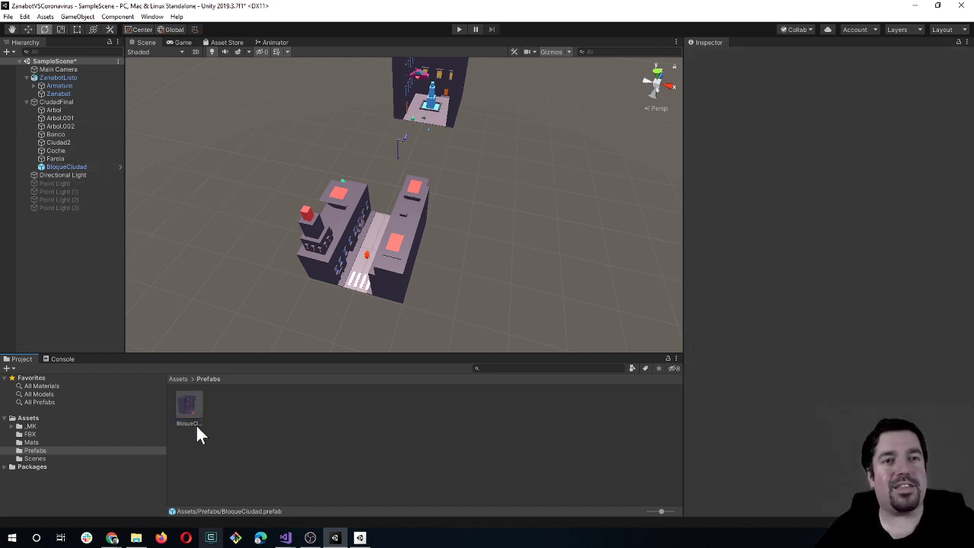
pyautogui.click(192, 407)
pyautogui.click(191, 415)
pyautogui.click(191, 410)
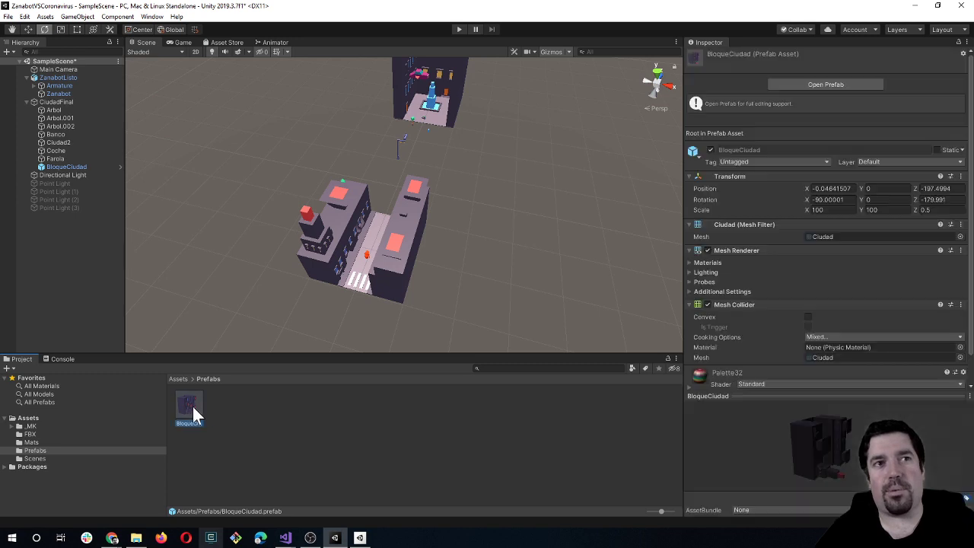
# Step: Review the BloqueCiudad prefab in the Inspector and drop another instance into the scene
pyautogui.scroll(-2, 791, 289)
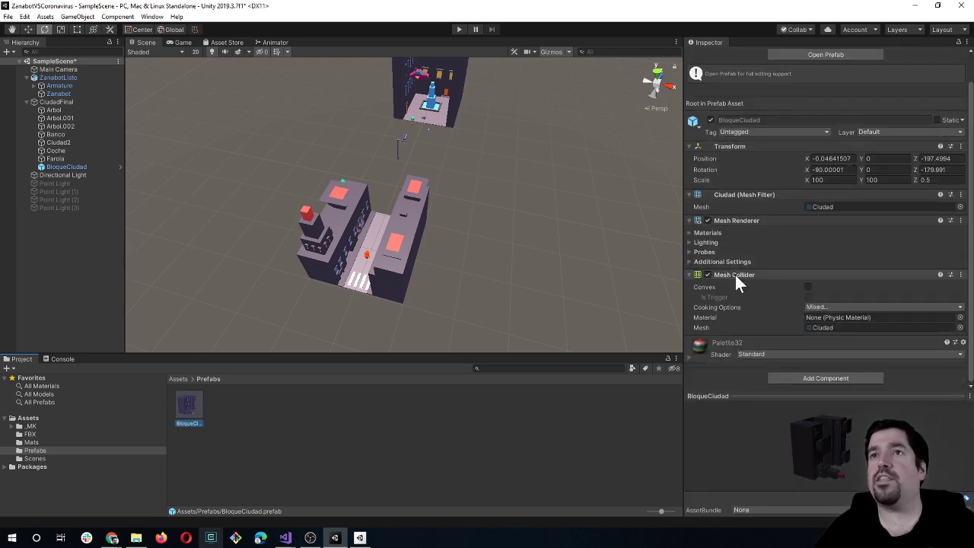
pyautogui.scroll(2, 772, 261)
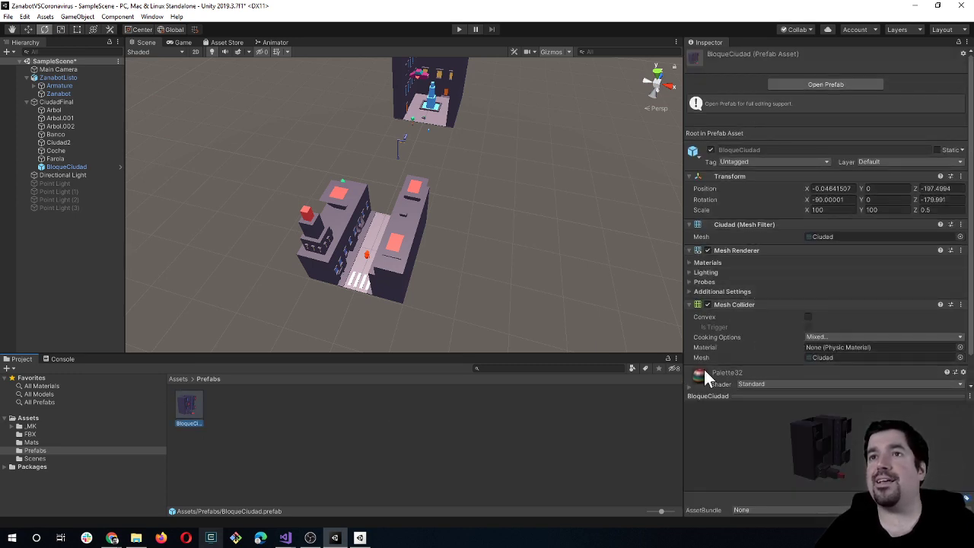
pyautogui.moveTo(804, 435)
pyautogui.mouseDown()
pyautogui.moveTo(818, 477)
pyautogui.moveTo(791, 430)
pyautogui.mouseUp()
pyautogui.moveTo(181, 412)
pyautogui.mouseDown()
pyautogui.moveTo(239, 380)
pyautogui.moveTo(373, 258)
pyautogui.moveTo(372, 248)
pyautogui.mouseUp()
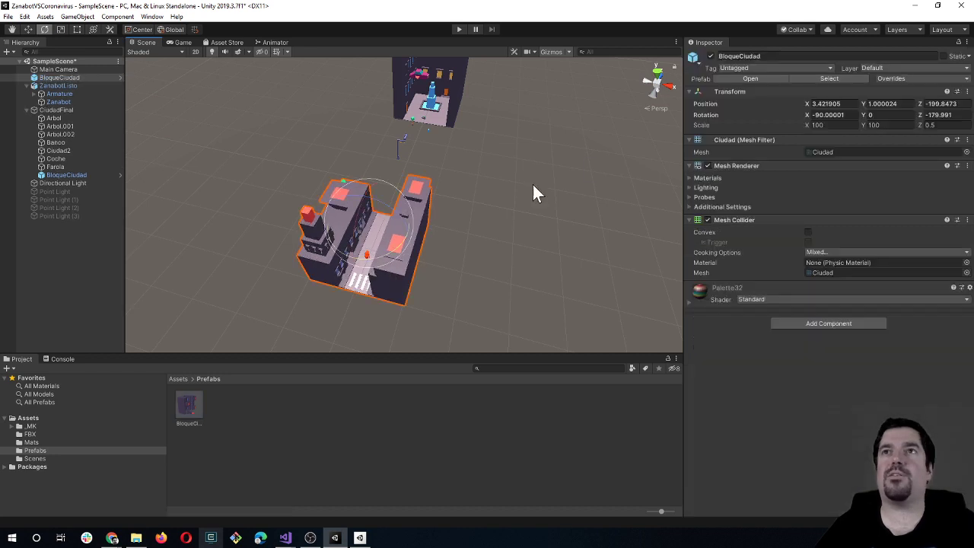
# Step: Set the new BloqueCiudad block's position to 0, 0, 0 and check the layout
pyautogui.click(820, 103)
pyautogui.write('0')
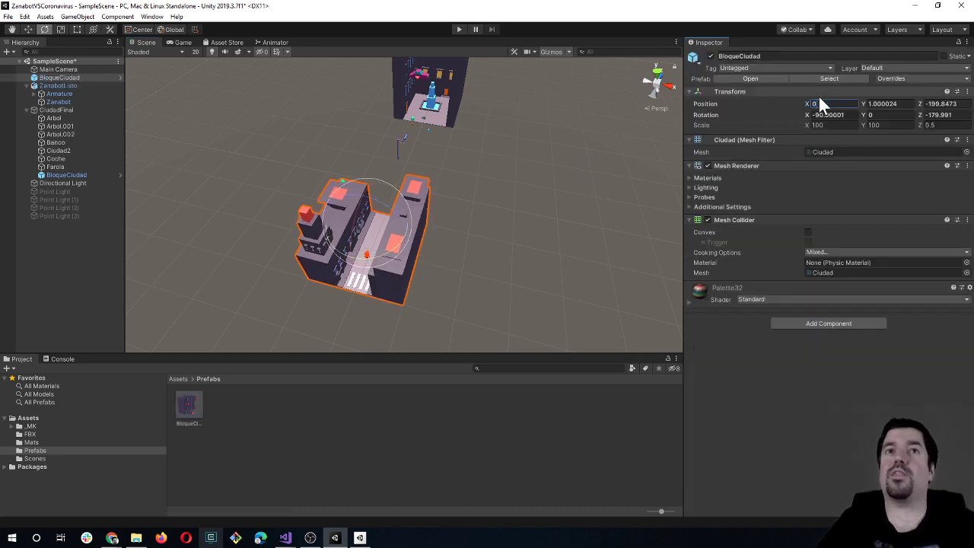
pyautogui.press('Tab')
pyautogui.write('0')
pyautogui.press('Tab')
pyautogui.write('0')
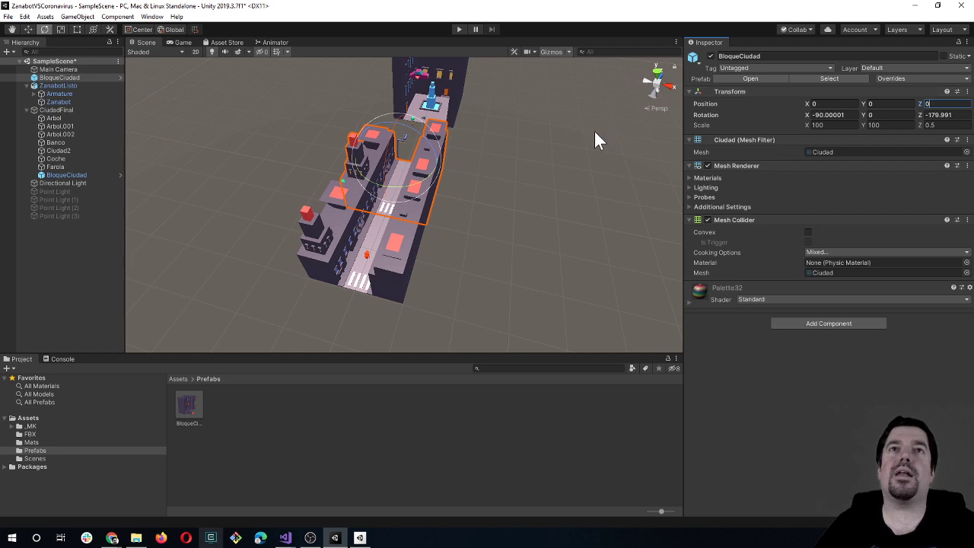
pyautogui.press('Return')
pyautogui.click(489, 242)
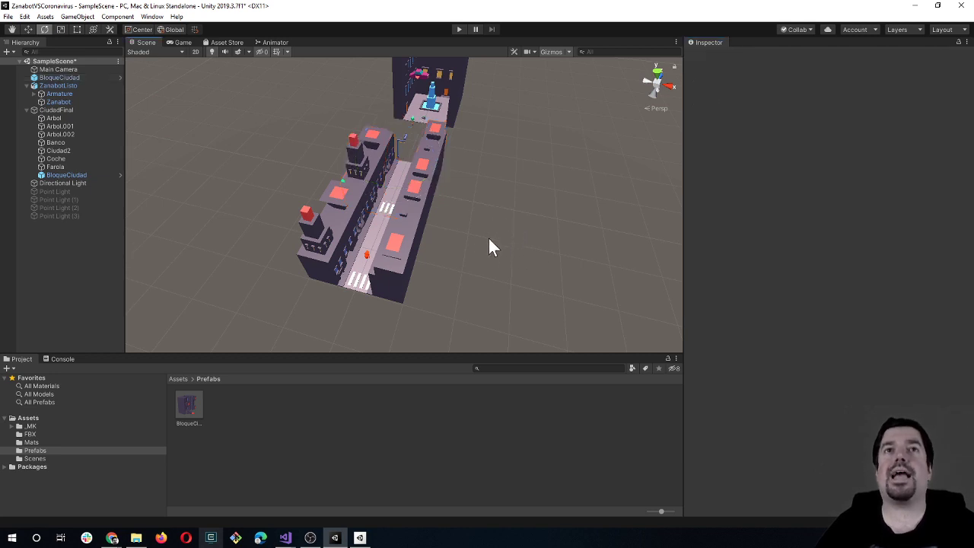
pyautogui.click(428, 171)
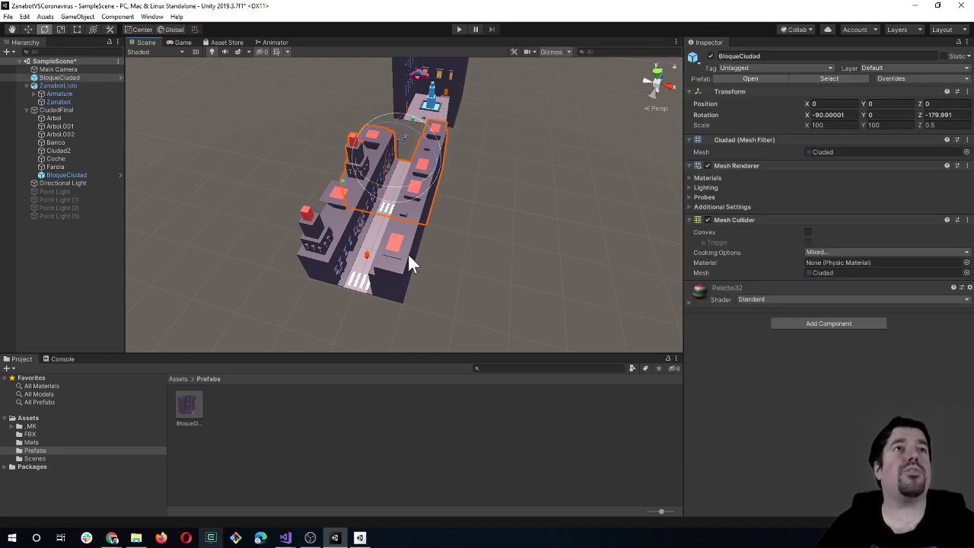
pyautogui.click(407, 254)
pyautogui.click(423, 142)
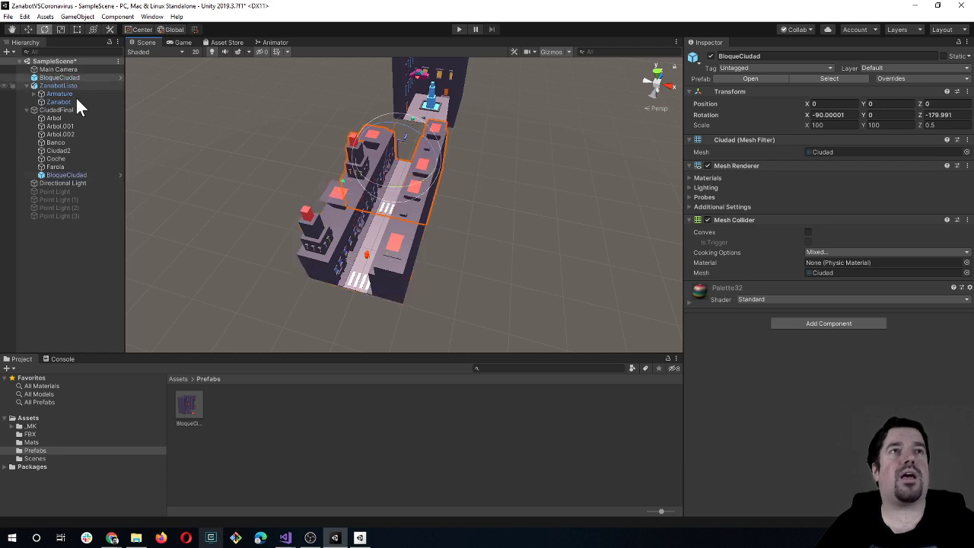
# Step: Add a second BloqueCiudad instance and zero its X and Y position
pyautogui.click(502, 251)
pyautogui.moveTo(188, 409); pyautogui.dragTo(390, 201)
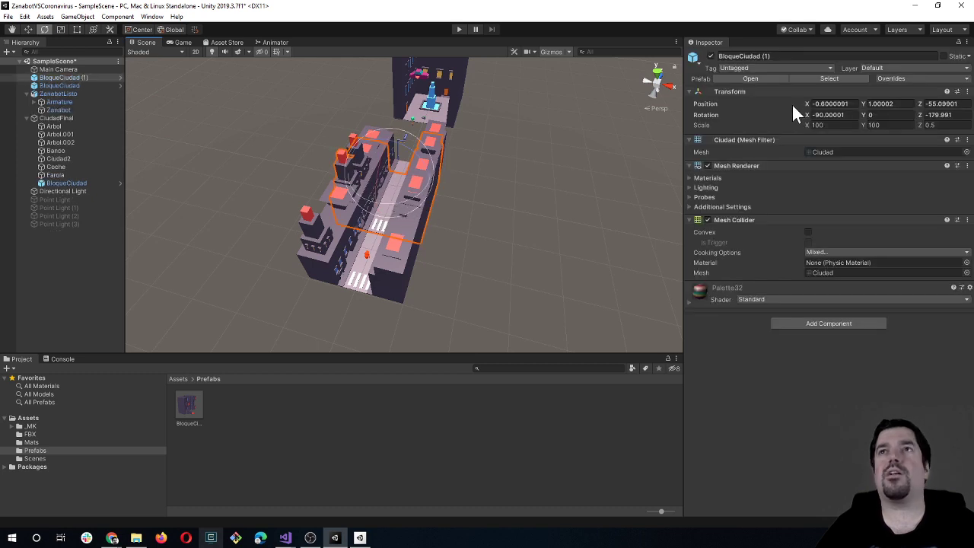
pyautogui.click(830, 103)
pyautogui.write('0')
pyautogui.press('Tab')
pyautogui.write('0')
pyautogui.press('Tab')
pyautogui.write('0')
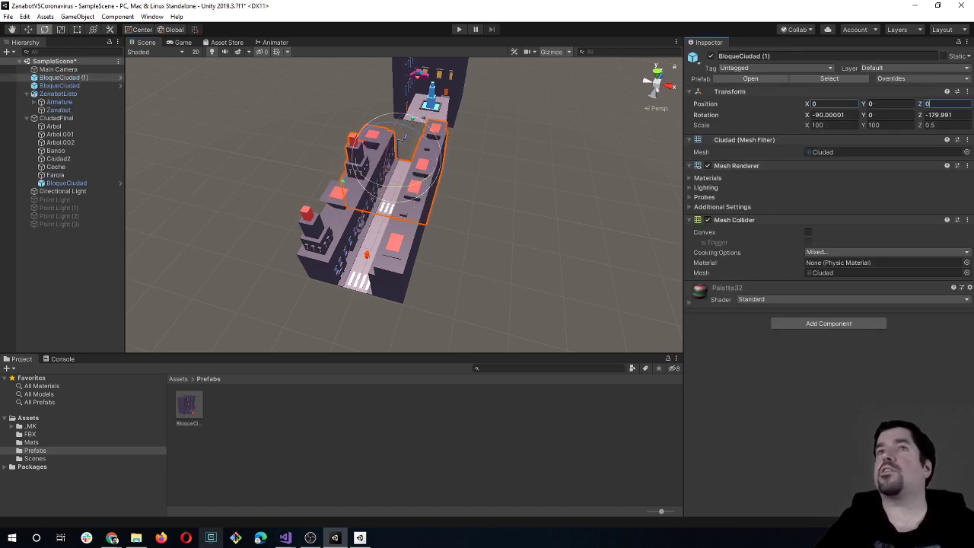
pyautogui.click(656, 71)
# Step: From a top view, move BloqueCiudad (1) forward along the road to Z 200
pyautogui.click(657, 84)
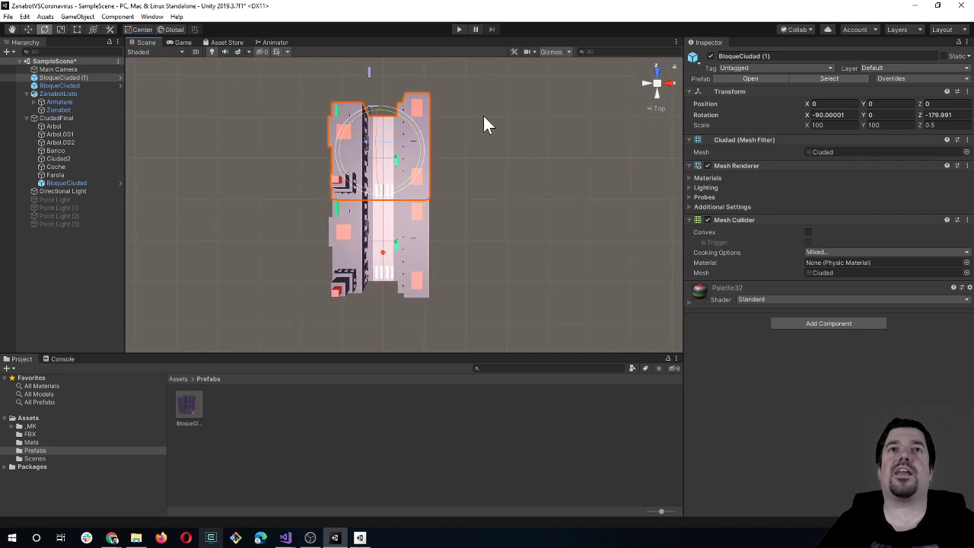
pyautogui.moveTo(487, 125); pyautogui.dragTo(510, 230, button='middle')
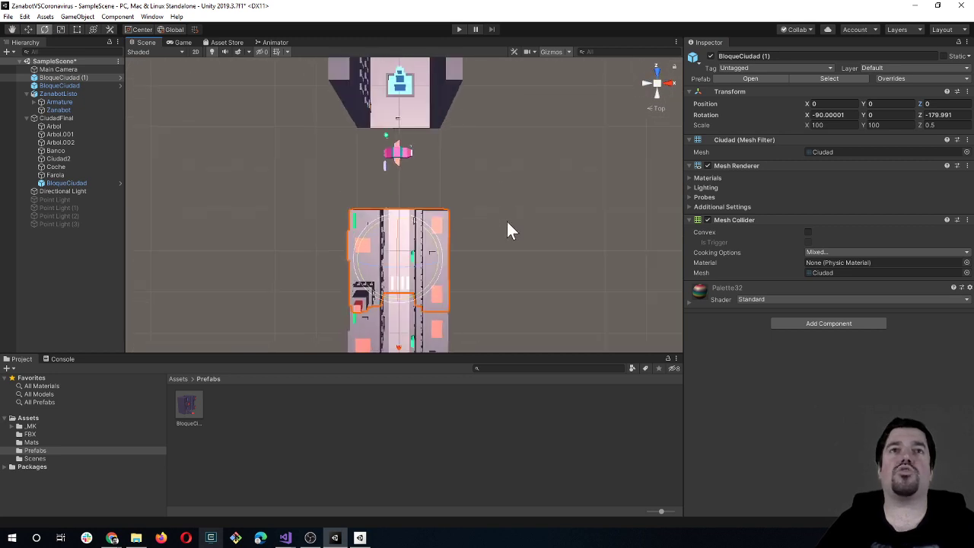
pyautogui.click(29, 29)
pyautogui.moveTo(394, 219); pyautogui.dragTo(395, 120)
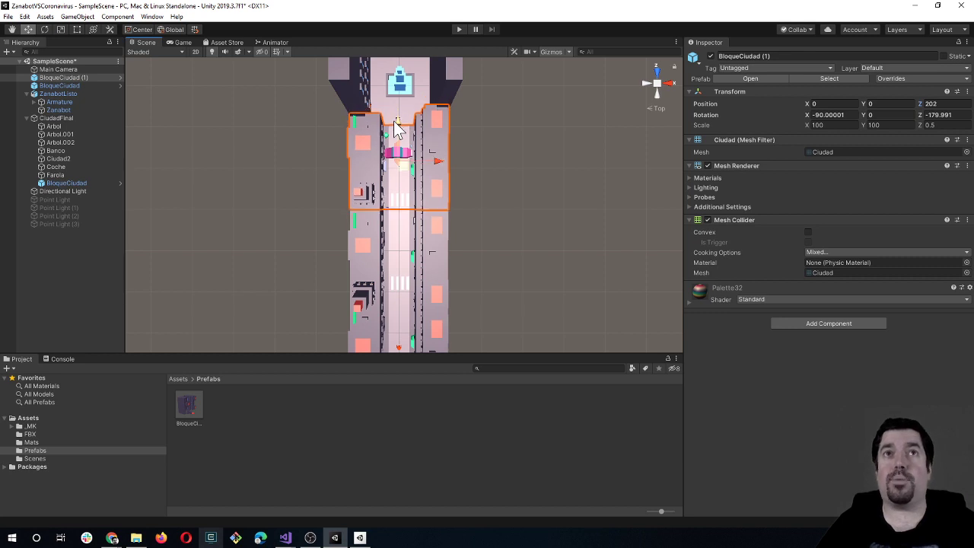
# Step: Orbit around the street to check the seam between the two blocks
pyautogui.click(502, 301)
pyautogui.moveTo(502, 301)
pyautogui.keyDown('alt'); pyautogui.mouseDown()
pyautogui.moveTo(420, 210)
pyautogui.moveTo(353, 325)
pyautogui.mouseUp(); pyautogui.keyUp('alt')
pyautogui.keyDown('alt'); pyautogui.moveTo(364, 264); pyautogui.dragTo(382, 213); pyautogui.keyUp('alt')
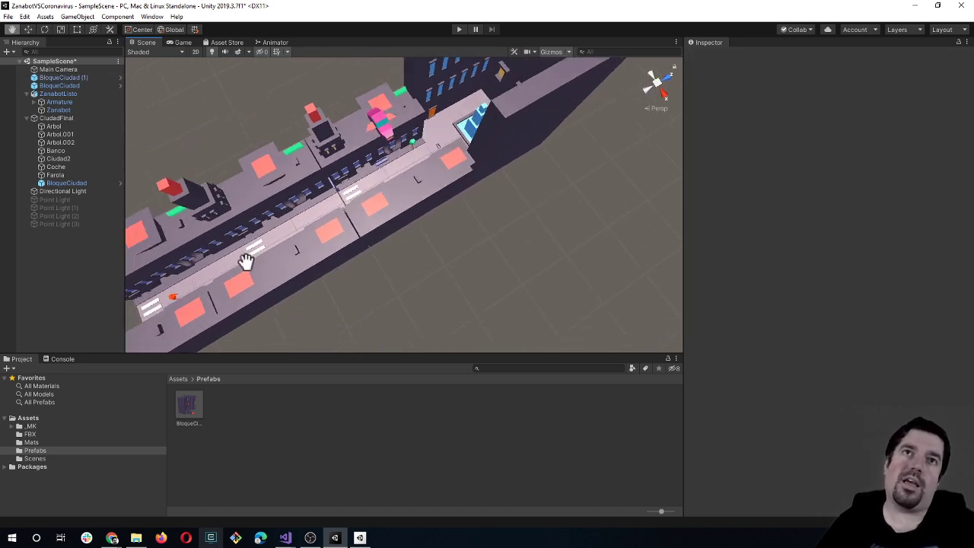
pyautogui.moveTo(382, 213); pyautogui.dragTo(427, 243, button='middle')
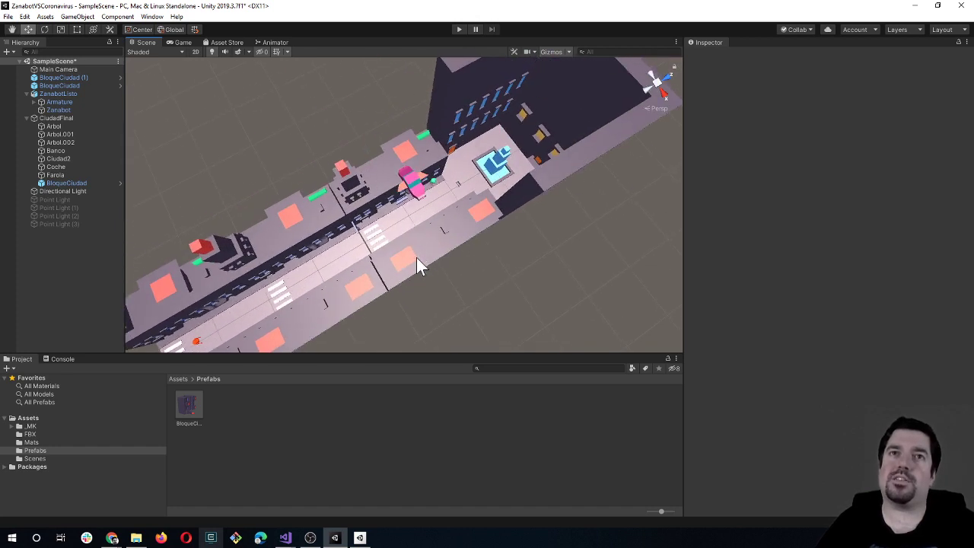
pyautogui.click(416, 257)
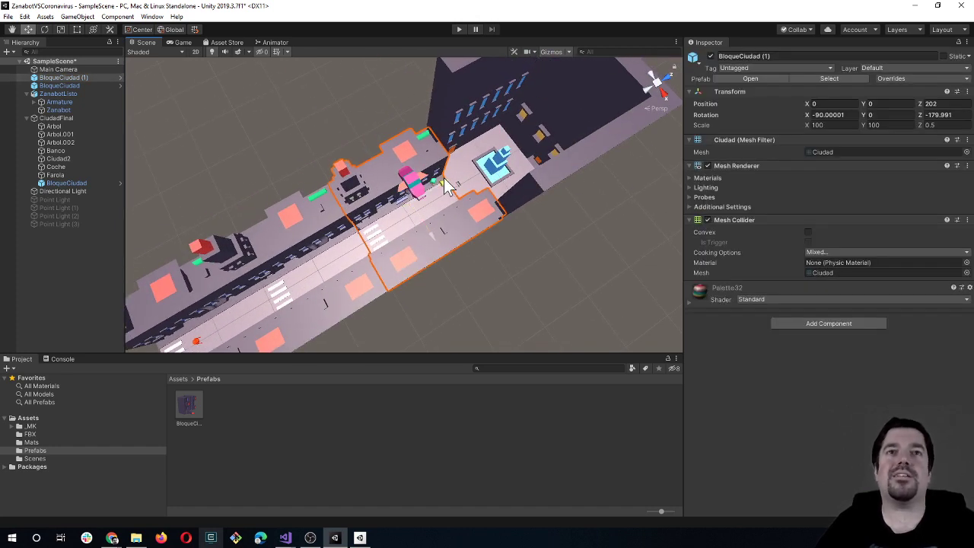
pyautogui.click(475, 286)
pyautogui.click(435, 247)
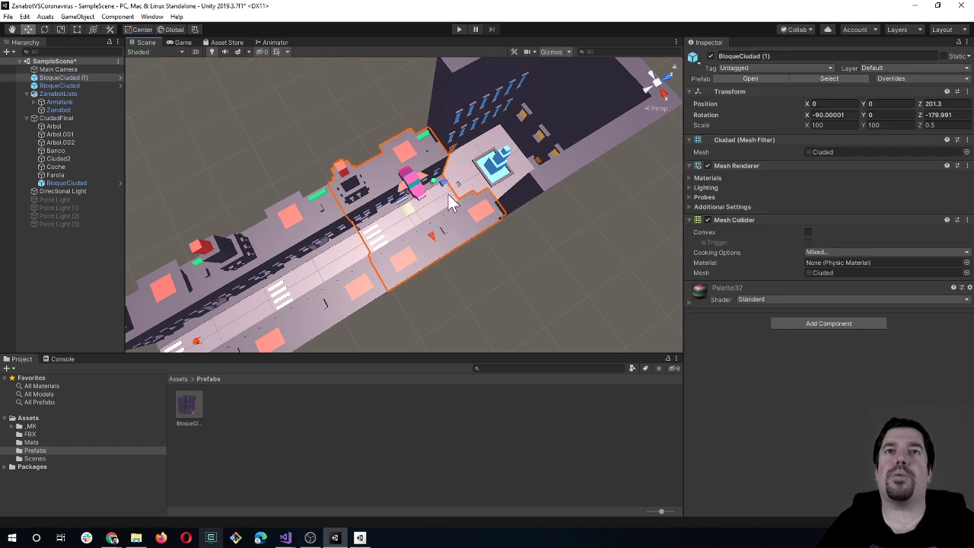
pyautogui.click(489, 280)
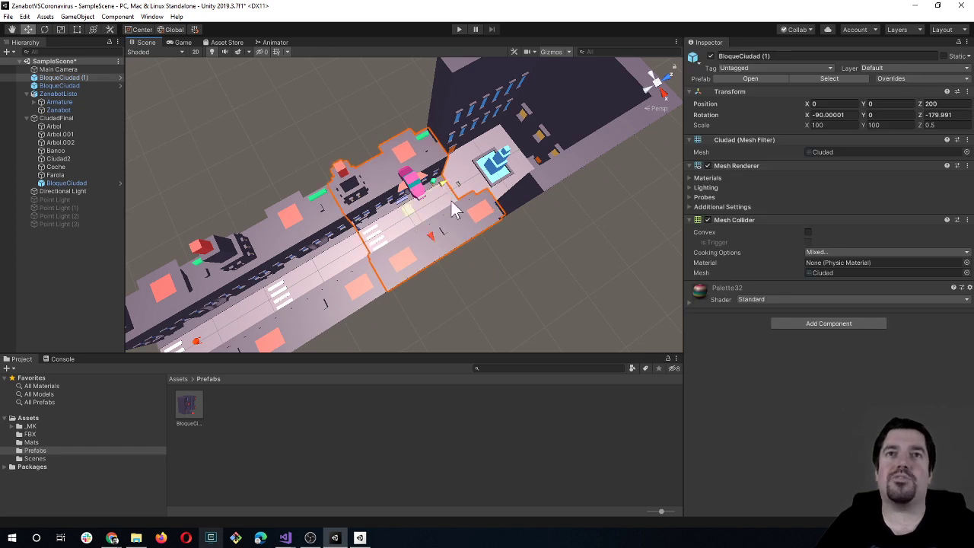
pyautogui.moveTo(466, 303)
pyautogui.keyDown('alt'); pyautogui.mouseDown()
pyautogui.moveTo(293, 258)
pyautogui.moveTo(384, 196)
pyautogui.mouseUp(); pyautogui.keyUp('alt')
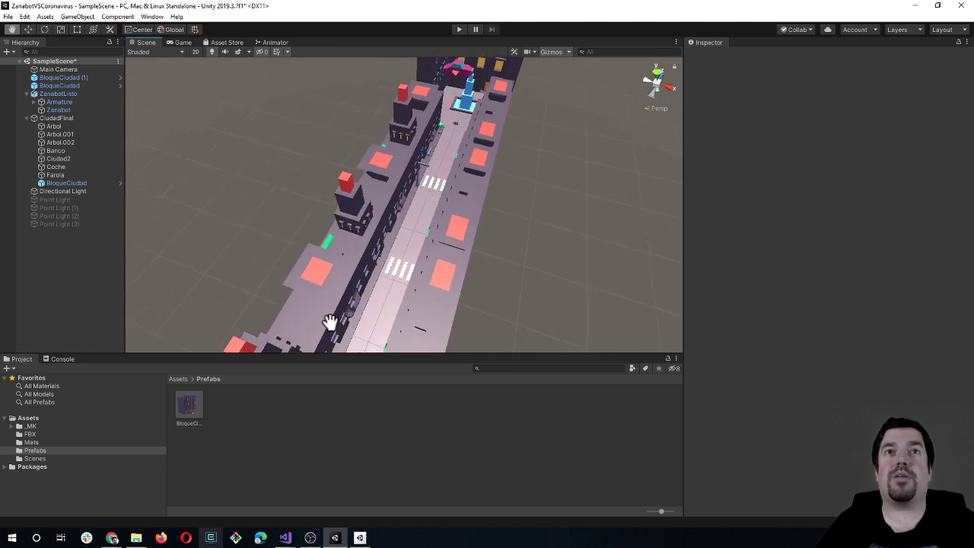
# Step: Make both BloqueCiudad blocks children of CiudadFinal and collapse CiudadFinal and ZanabotListo
pyautogui.click(68, 86)
pyautogui.keyDown('ctrl'); pyautogui.click(70, 79); pyautogui.keyUp('ctrl')
pyautogui.moveTo(75, 78); pyautogui.dragTo(69, 118)
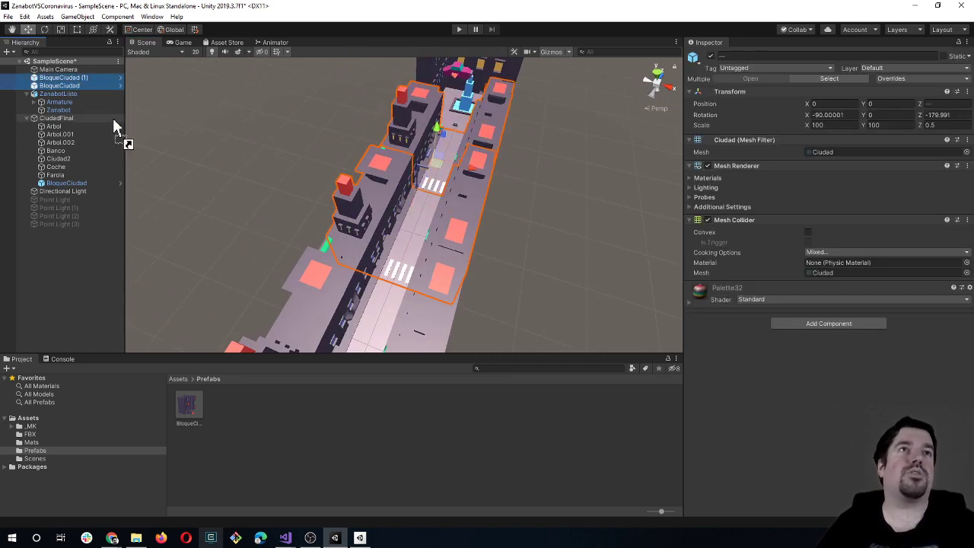
pyautogui.click(26, 102)
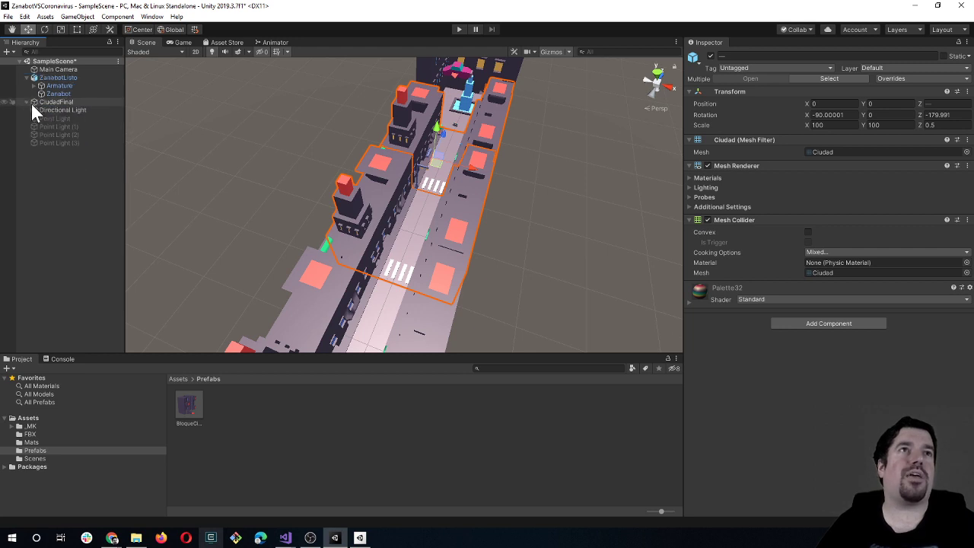
pyautogui.click(23, 77)
pyautogui.click(27, 77)
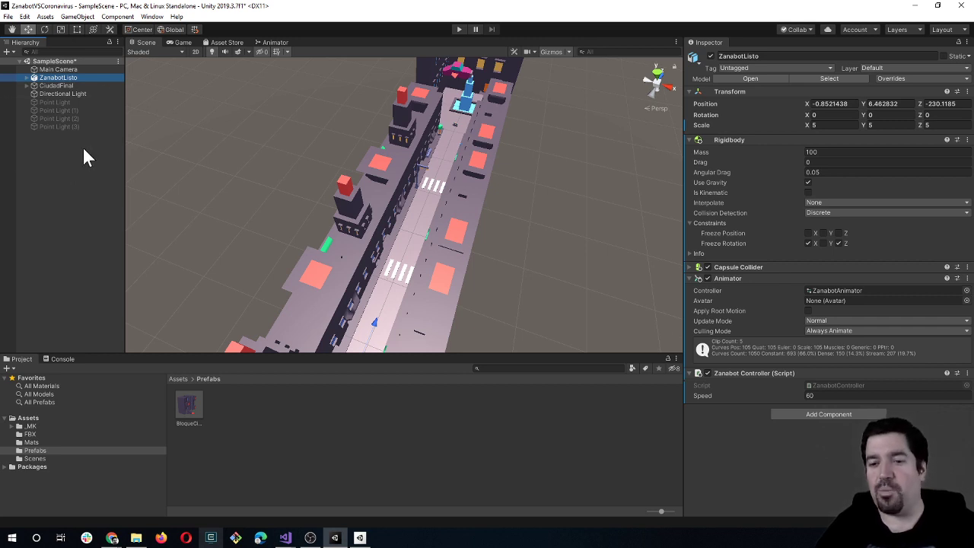
# Step: Save the scene with Ctrl+S and play the game with Zanabot on the street
pyautogui.hotkey('ctrl', 's')
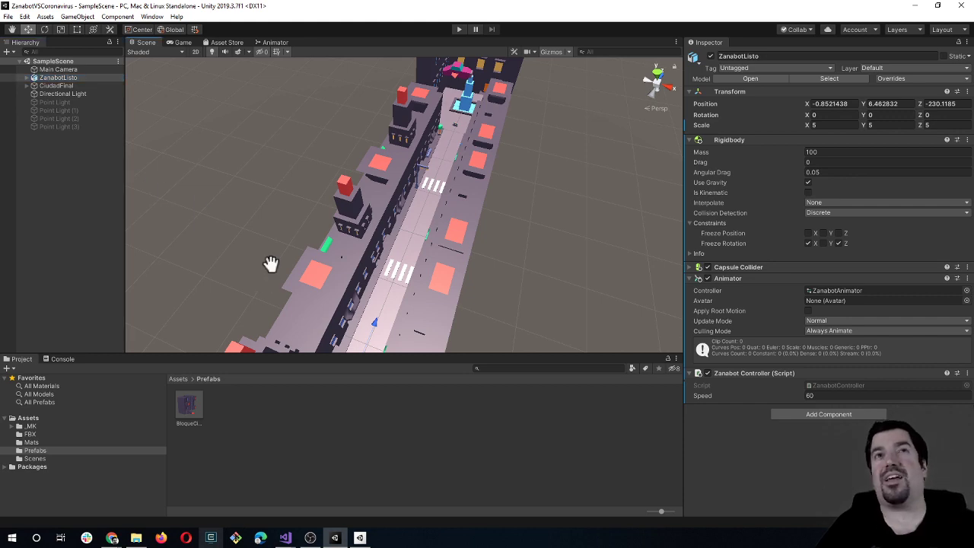
pyautogui.moveTo(270, 261)
pyautogui.mouseDown(button='right')
pyautogui.moveTo(402, 261)
pyautogui.moveTo(337, 272)
pyautogui.moveTo(365, 255)
pyautogui.moveTo(363, 266)
pyautogui.moveTo(378, 226)
pyautogui.moveTo(369, 262)
pyautogui.mouseUp(button='right')
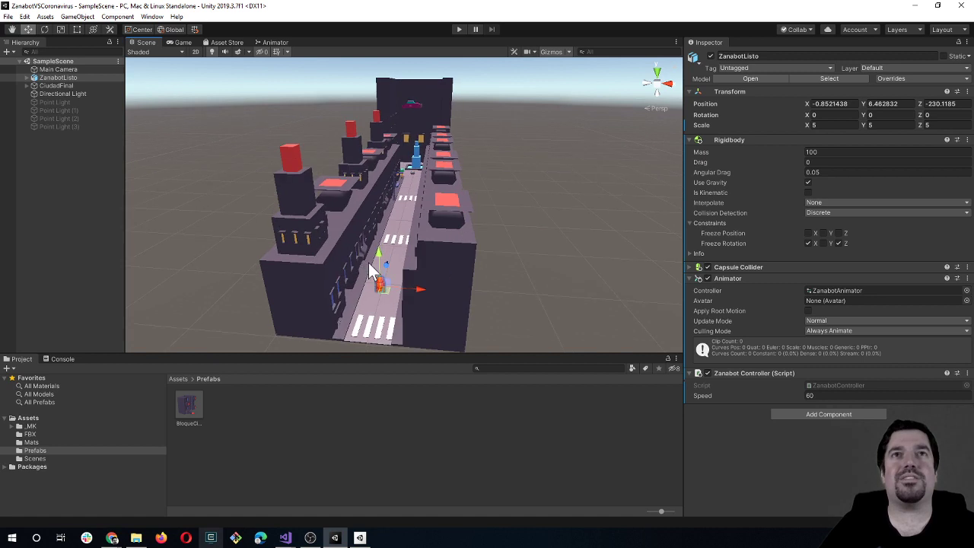
pyautogui.click(461, 29)
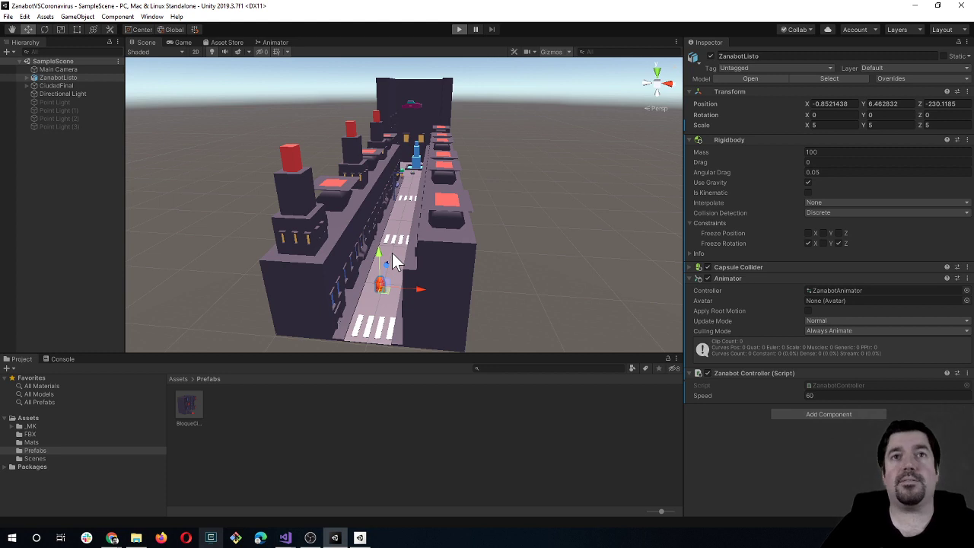
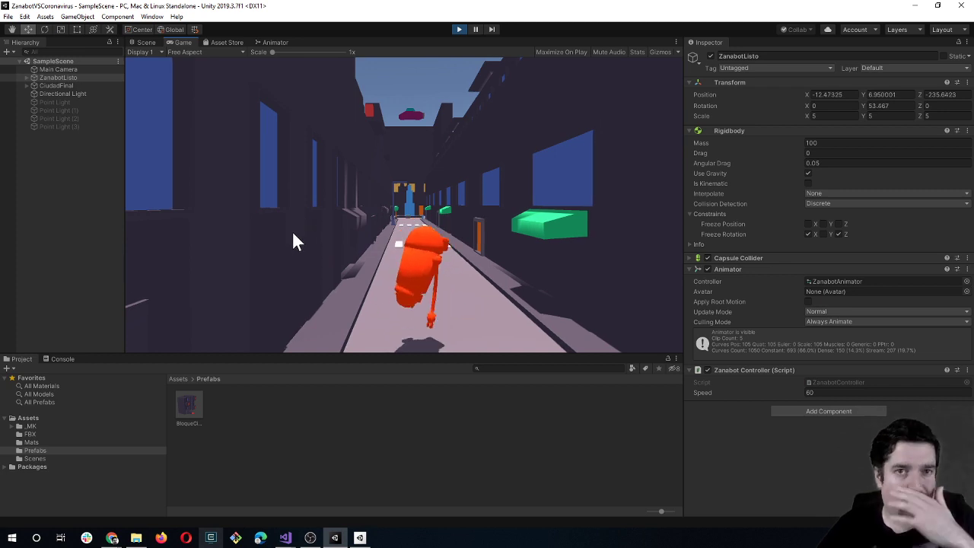
# Step: Add a blank line below the speed declaration in ZanabotController.cs
pyautogui.moveTo(286, 538)
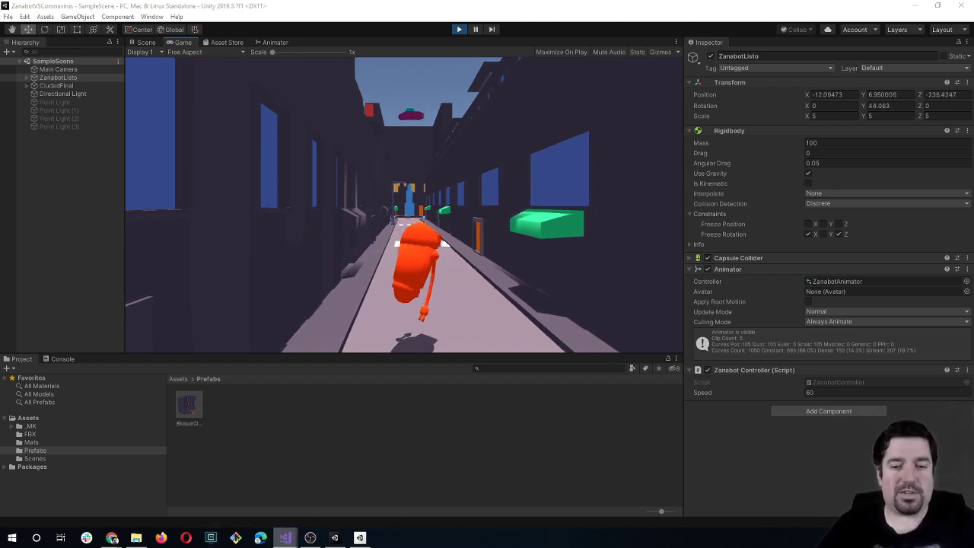
pyautogui.hotkey('alt', 'Tab')
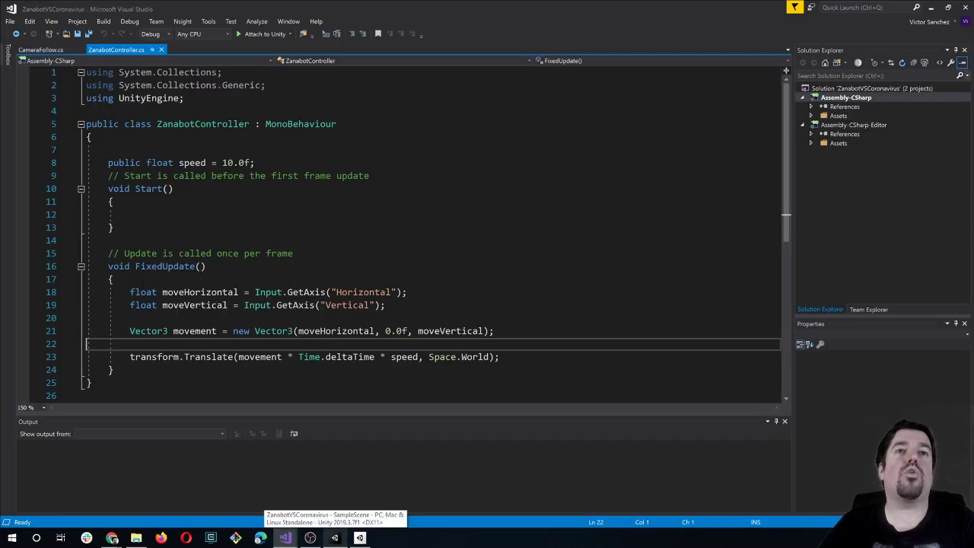
pyautogui.scroll(-1, 426, 228)
pyautogui.scroll(1, 426, 229)
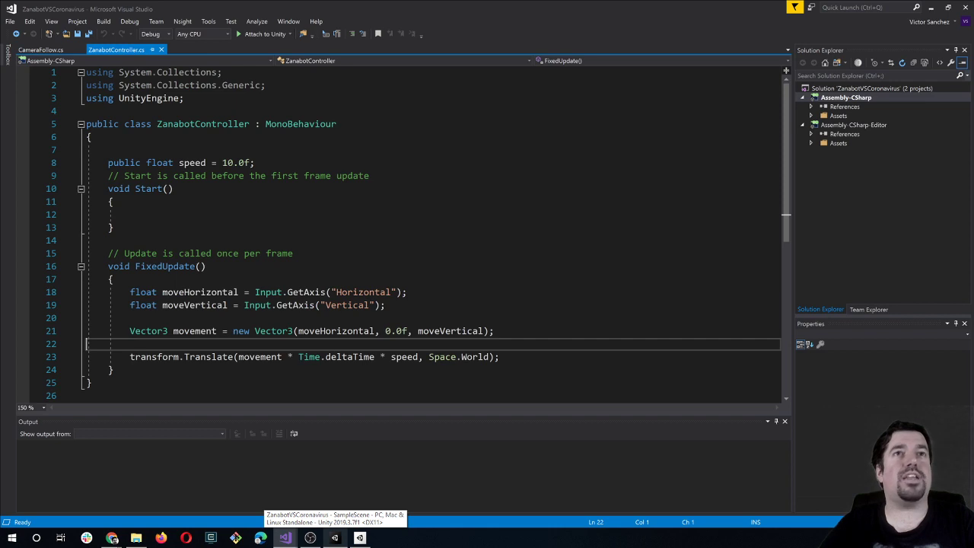
pyautogui.click(114, 200)
pyautogui.click(255, 162)
pyautogui.press('Return')
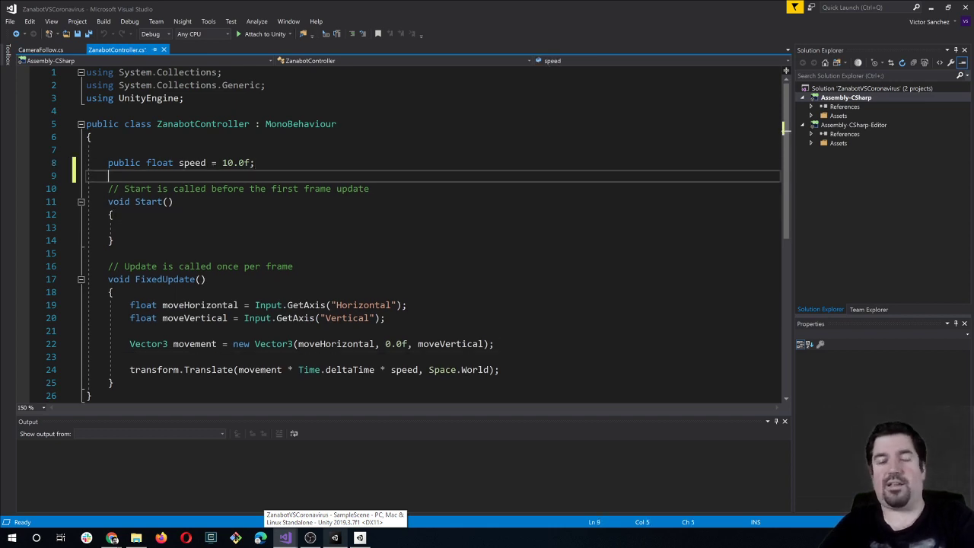
pyautogui.click(255, 163)
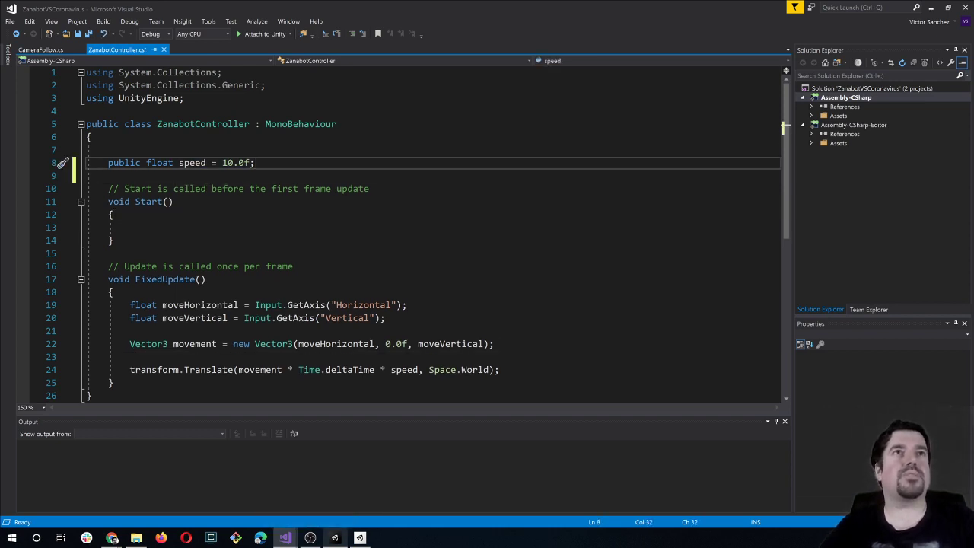
# Step: Highlight the moveHorizontal, moveVertical, movement vector and Translate lines to explain the movement code
pyautogui.scroll(-1, 426, 228)
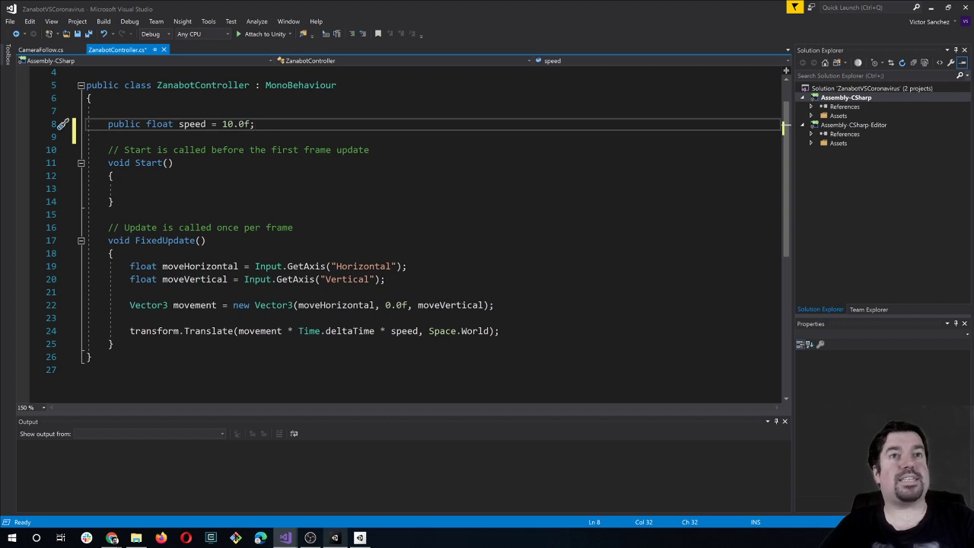
pyautogui.tripleClick(223, 266)
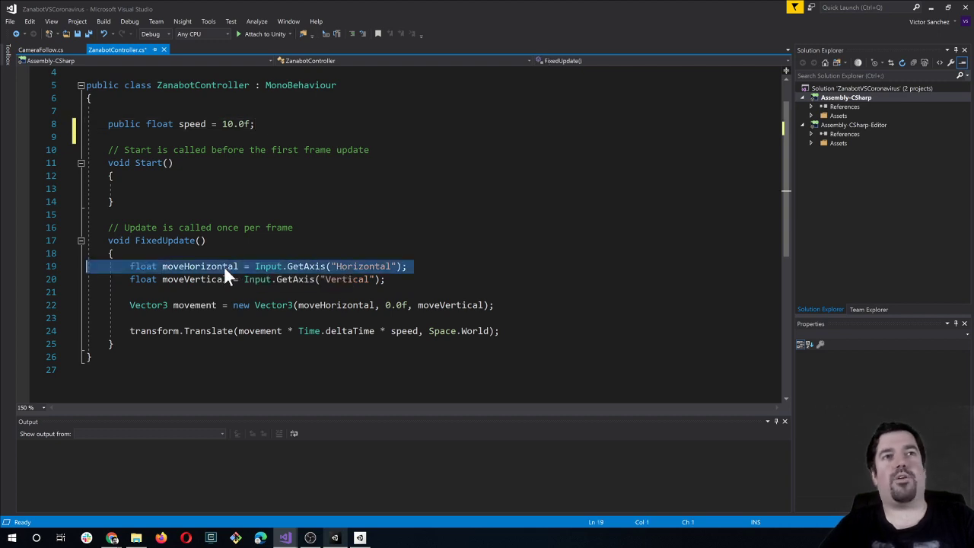
pyautogui.tripleClick(287, 280)
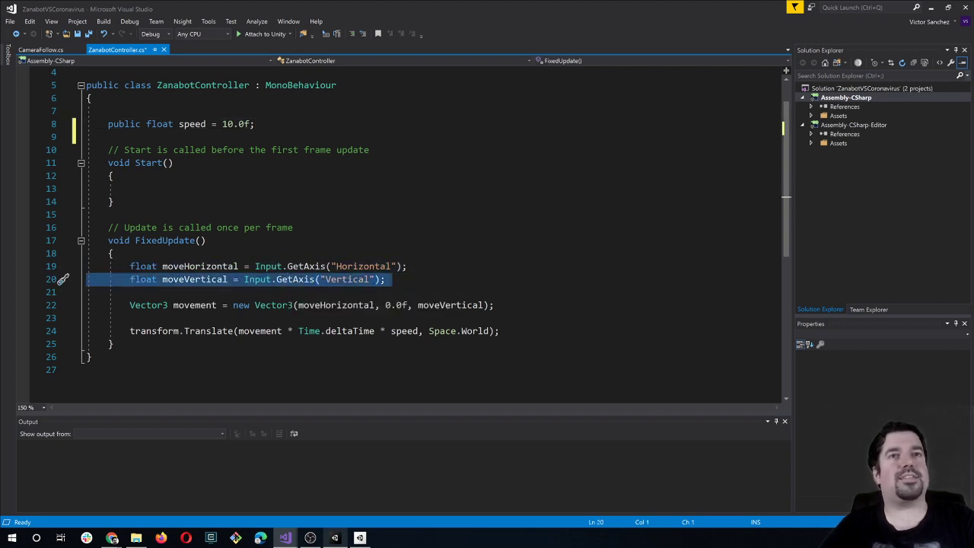
pyautogui.click(129, 292)
pyautogui.moveTo(128, 304); pyautogui.dragTo(494, 304)
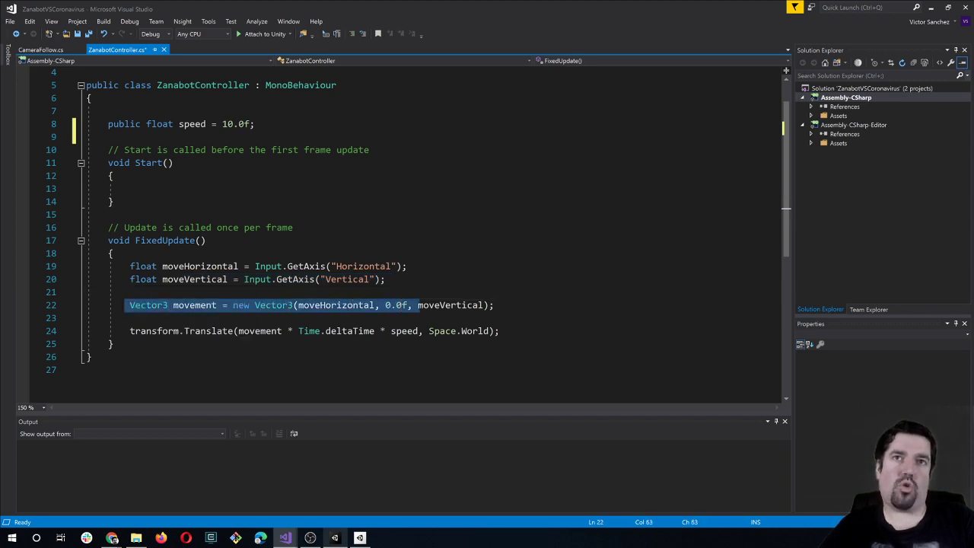
pyautogui.click(112, 344)
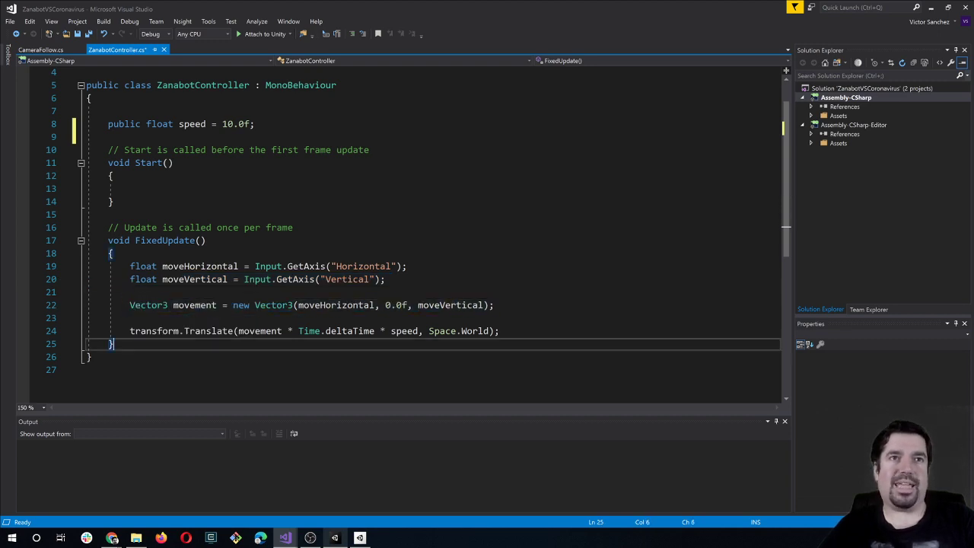
pyautogui.moveTo(126, 331); pyautogui.dragTo(500, 331)
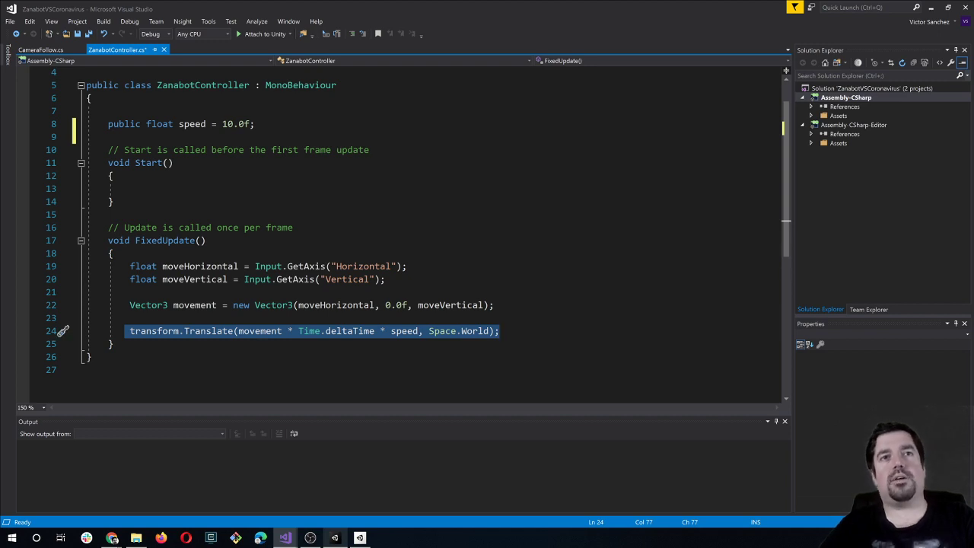
pyautogui.click(113, 344)
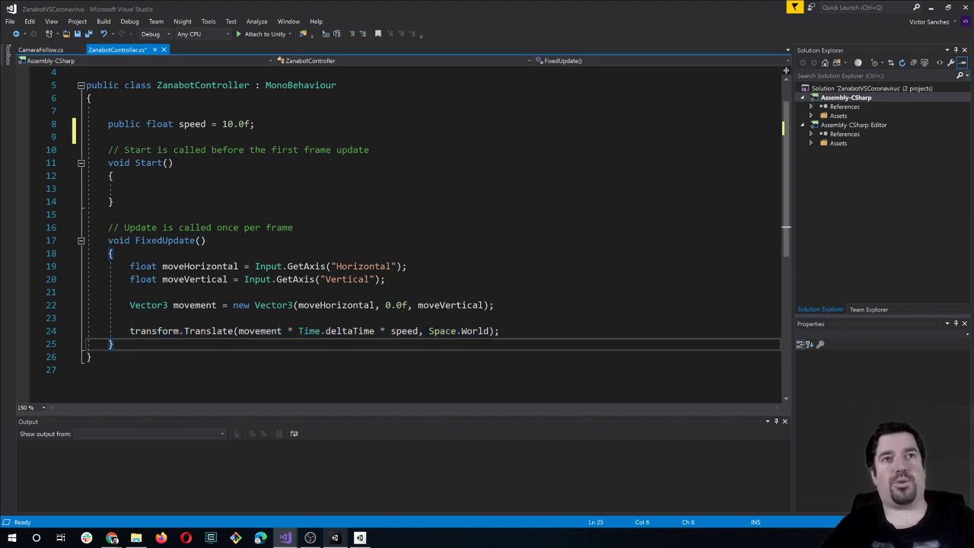
# Step: Highlight the speed multiplier and the whole Translate line, ending at its end
pyautogui.click(283, 331)
pyautogui.moveTo(299, 331); pyautogui.dragTo(418, 331)
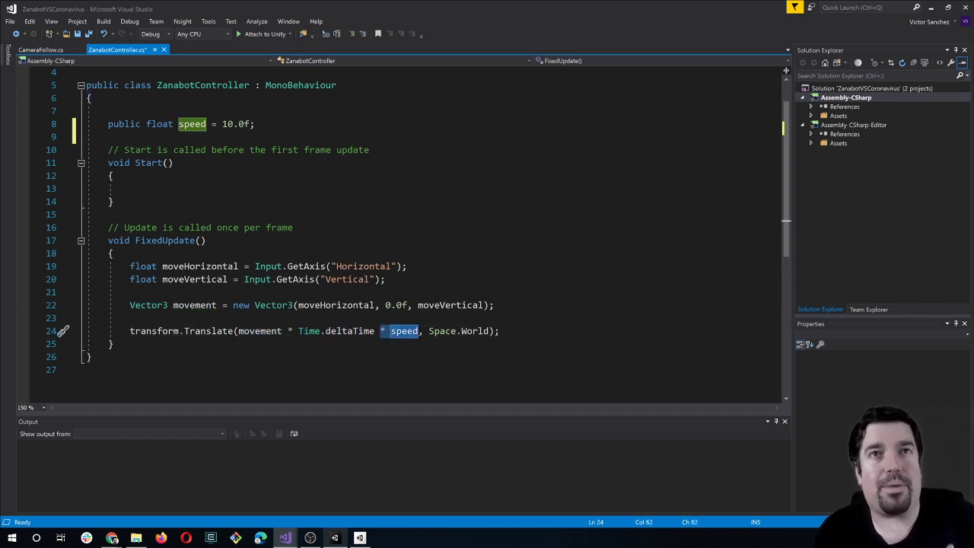
pyautogui.click(85, 369)
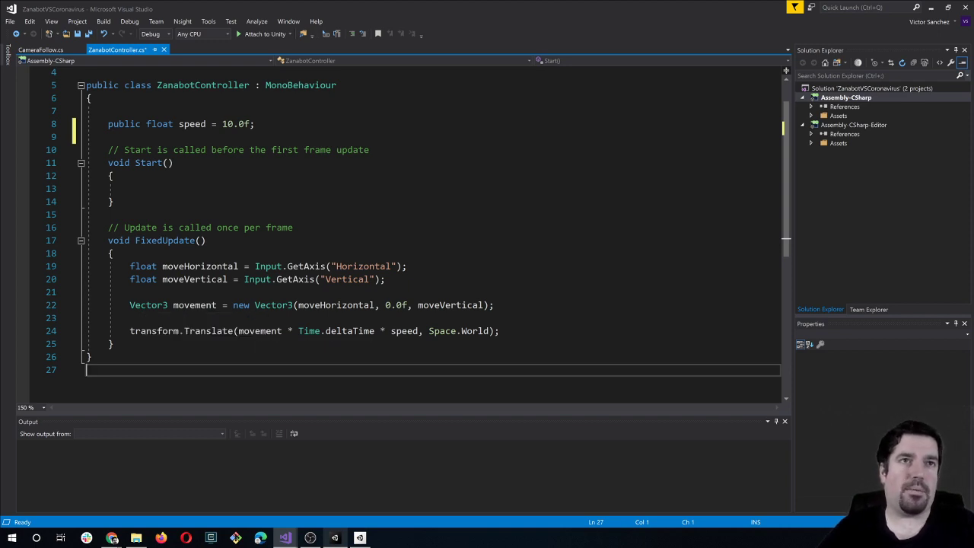
pyautogui.moveTo(130, 331); pyautogui.dragTo(473, 331)
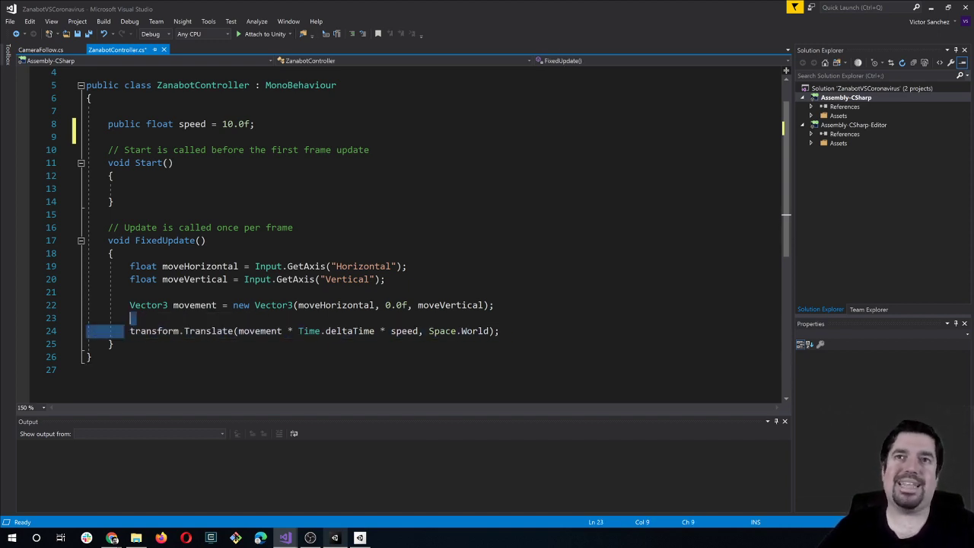
pyautogui.moveTo(124, 331); pyautogui.dragTo(500, 331)
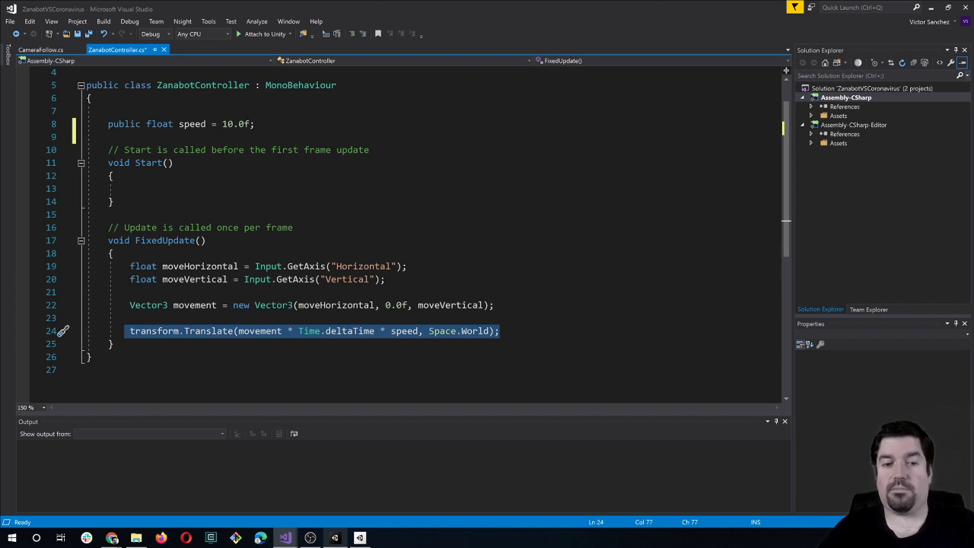
pyautogui.click(500, 331)
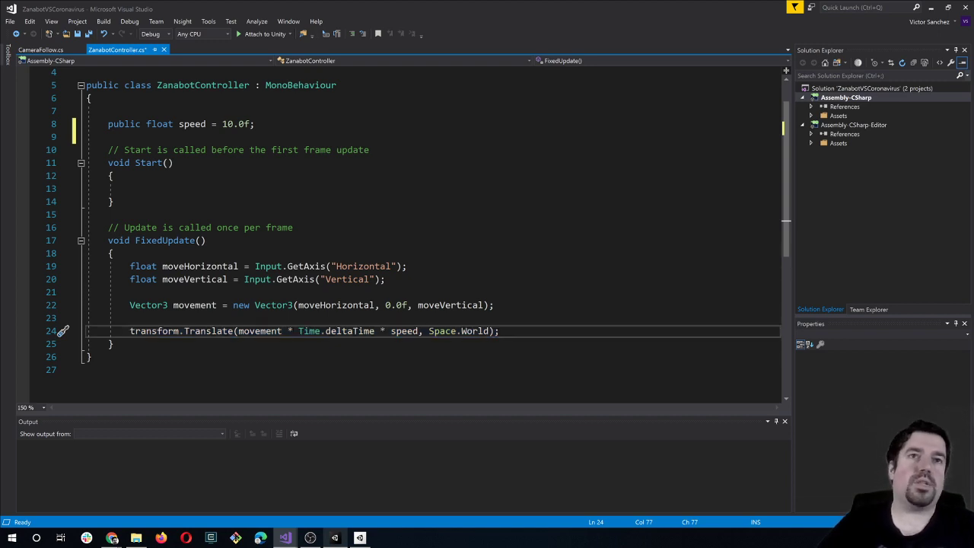
# Step: Add transform.rotation = Quaternion.Slerp(transform.rotation, Quaternion.LookRotation(movement), 0.15f); above Translate, and save
pyautogui.hotkey('ctrl', 'Return')
pyautogui.write('tr')
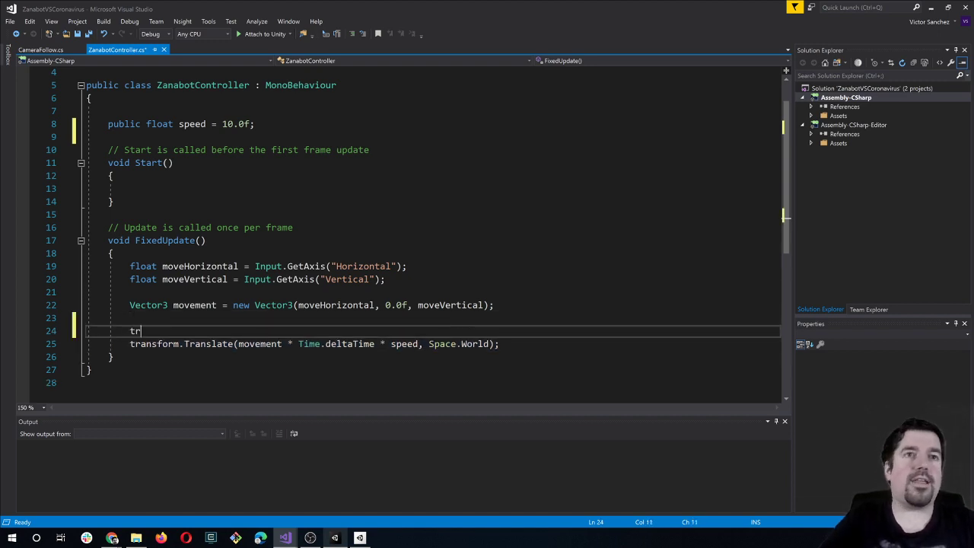
pyautogui.write('ansform.')
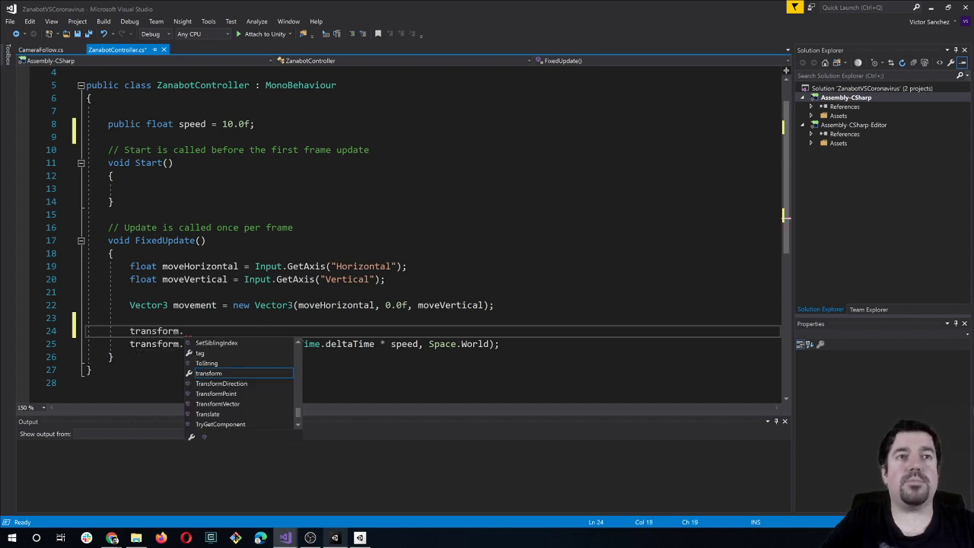
pyautogui.write('r')
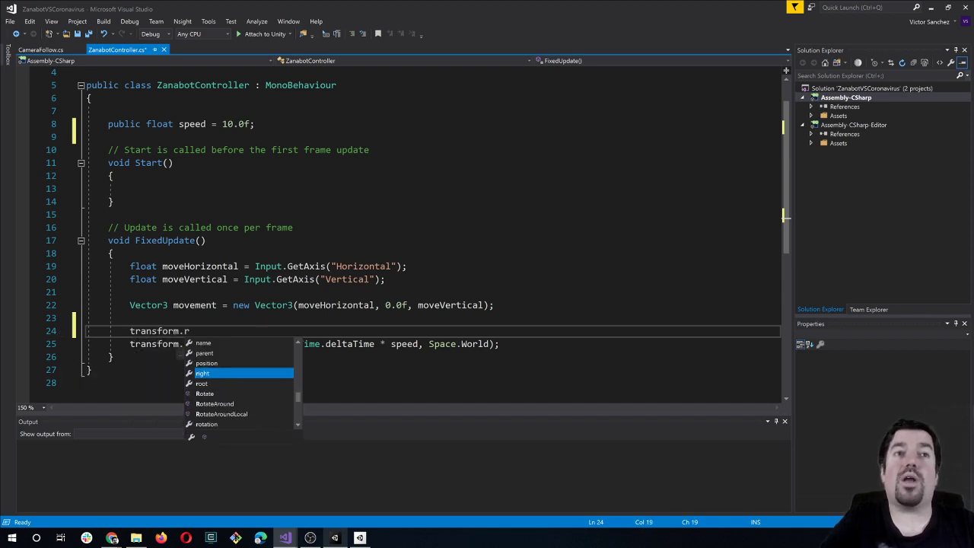
pyautogui.write('otat')
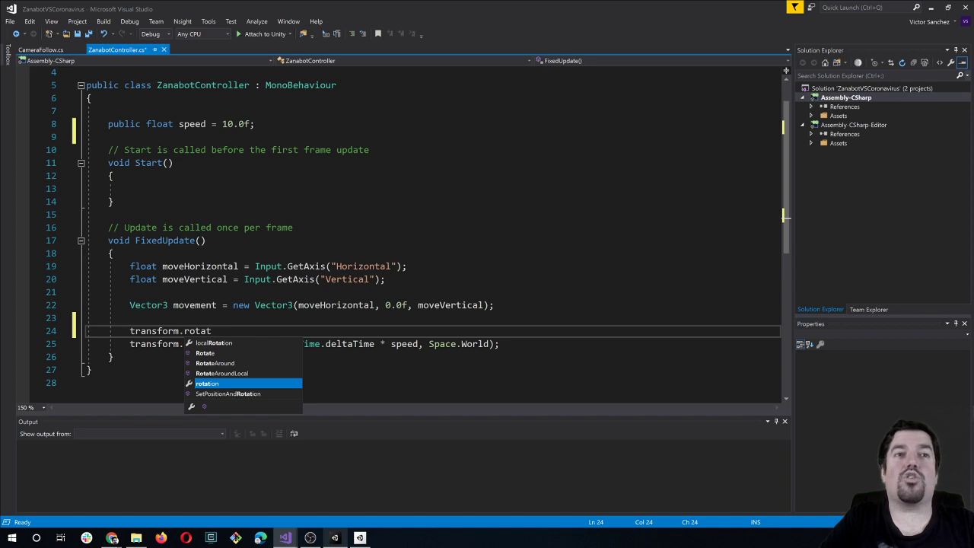
pyautogui.press('Tab')
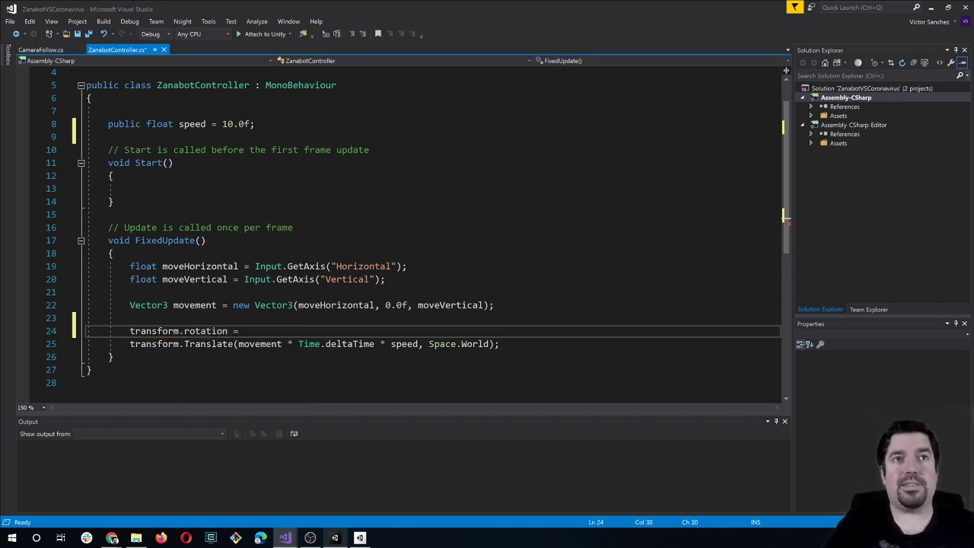
pyautogui.write('Qu')
pyautogui.press('Tab')
pyautogui.write('.S')
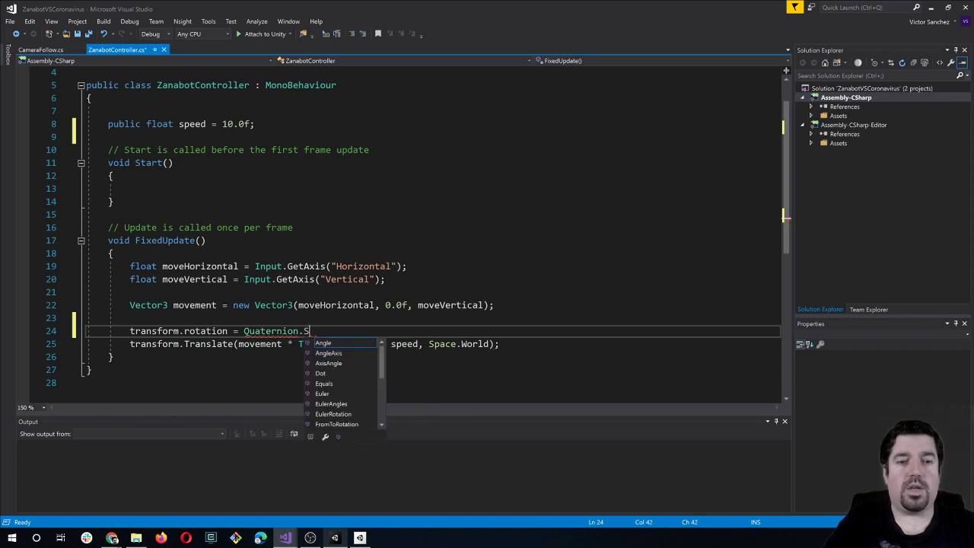
pyautogui.write('lerp')
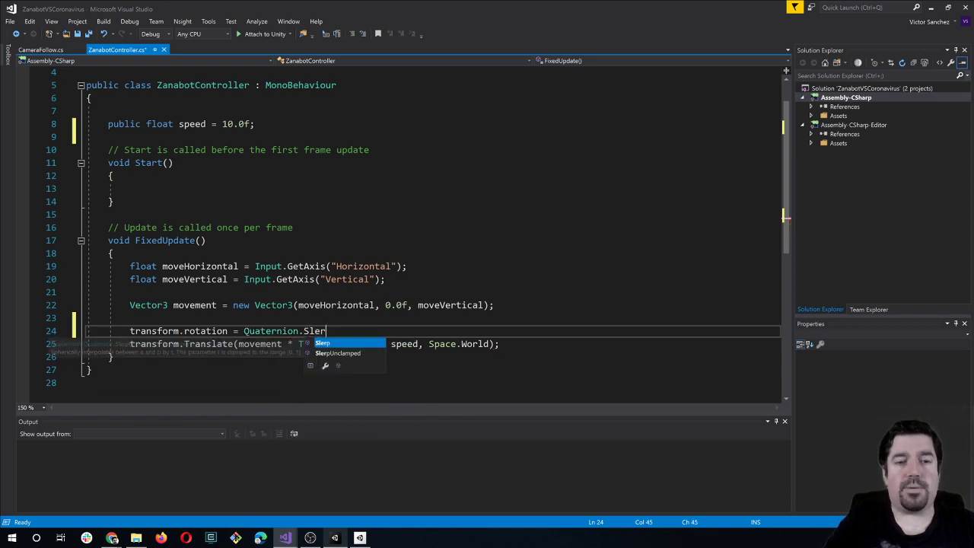
pyautogui.write('(tr')
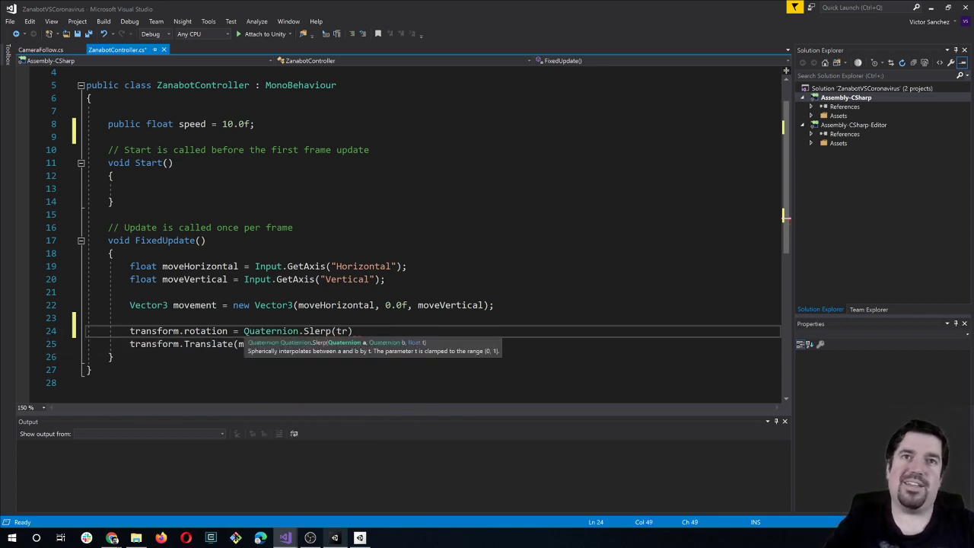
pyautogui.write('as')
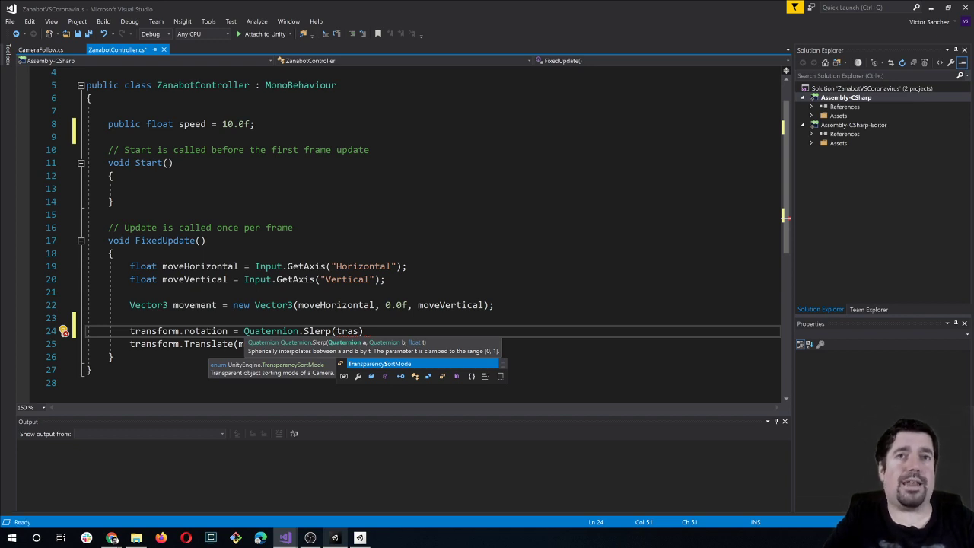
pyautogui.press('BackSpace')
pyautogui.write('ns')
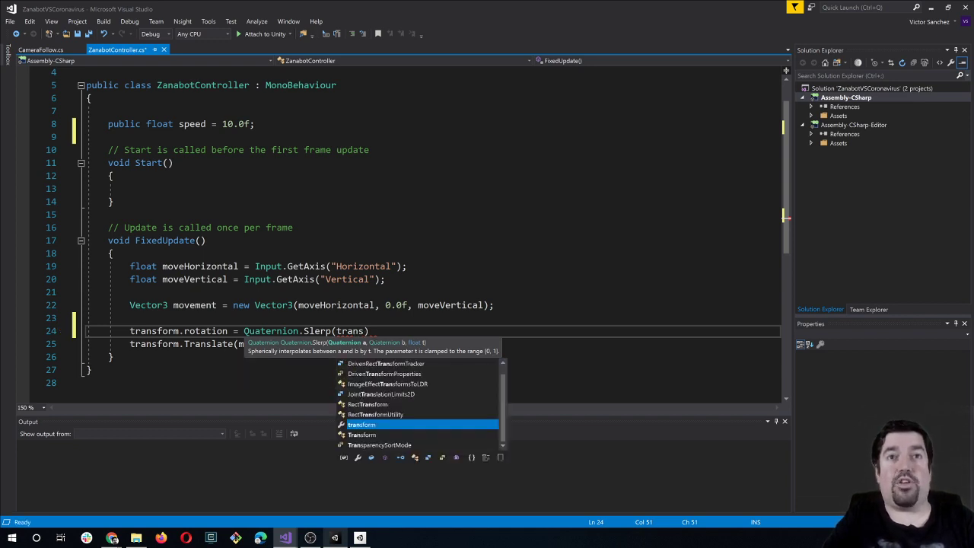
pyautogui.write('form,')
pyautogui.write('rm.r')
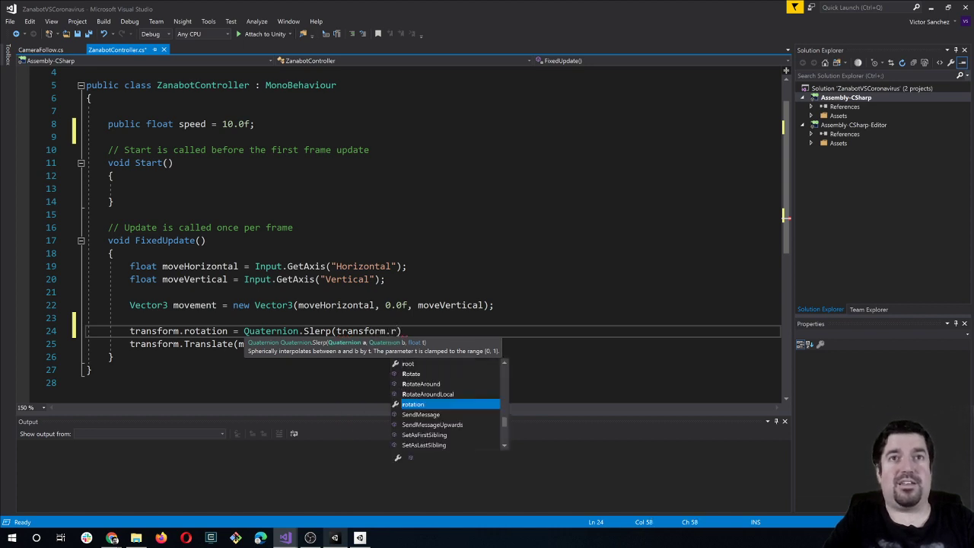
pyautogui.write('otation')
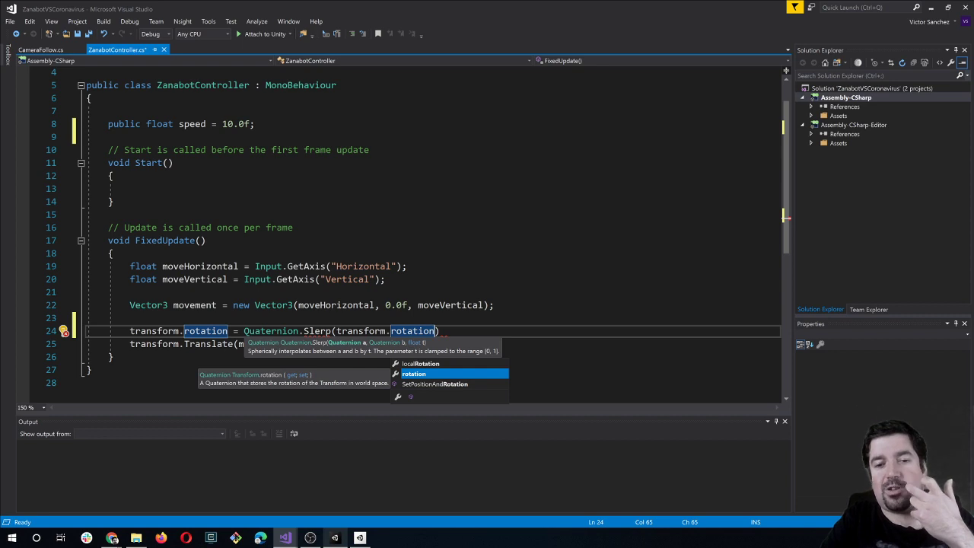
pyautogui.write(',')
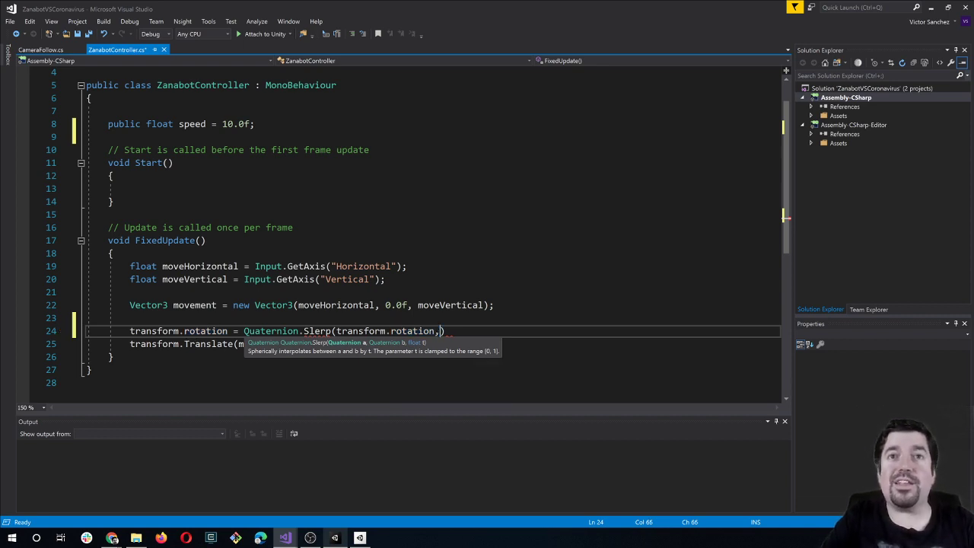
pyautogui.write('uater')
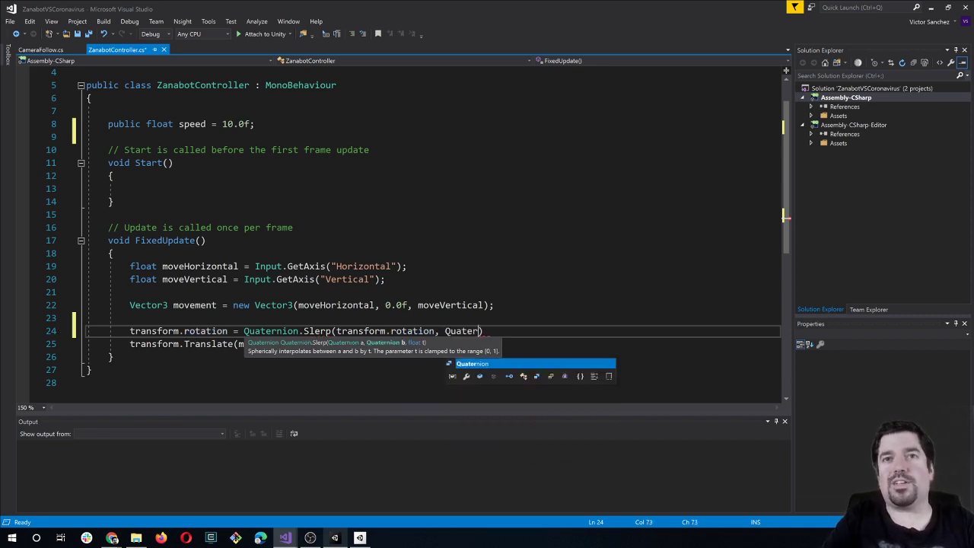
pyautogui.write('nion.loo')
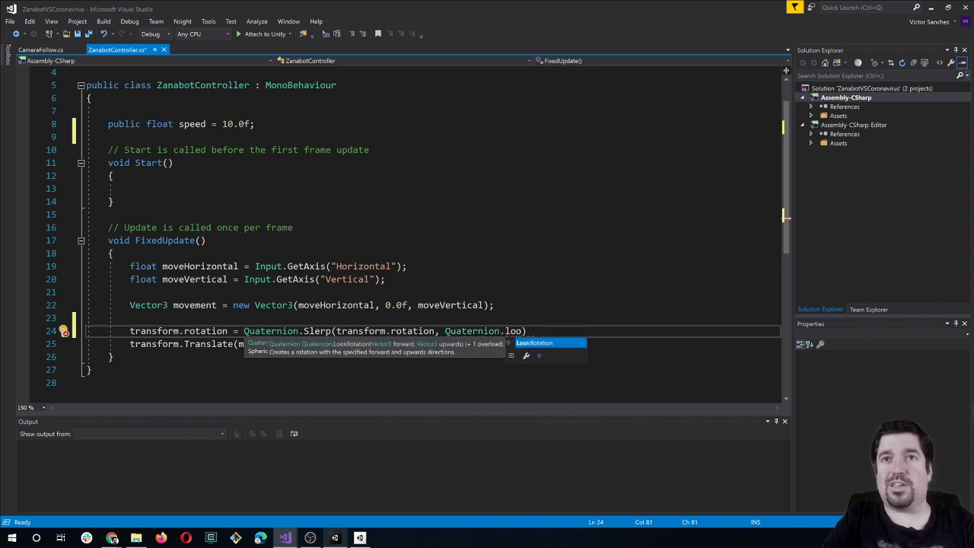
pyautogui.press('Tab')
pyautogui.write('(')
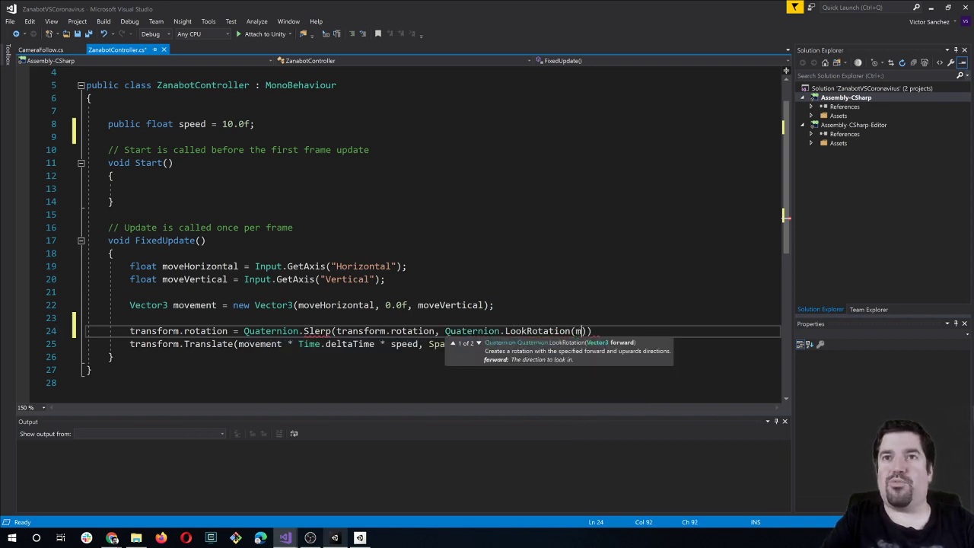
pyautogui.write('movement')
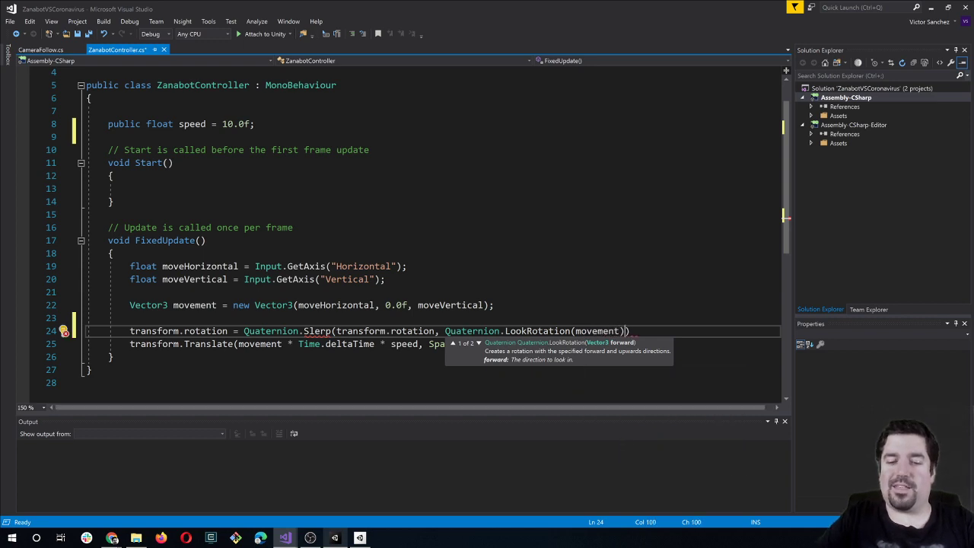
pyautogui.write('), 0.15f')
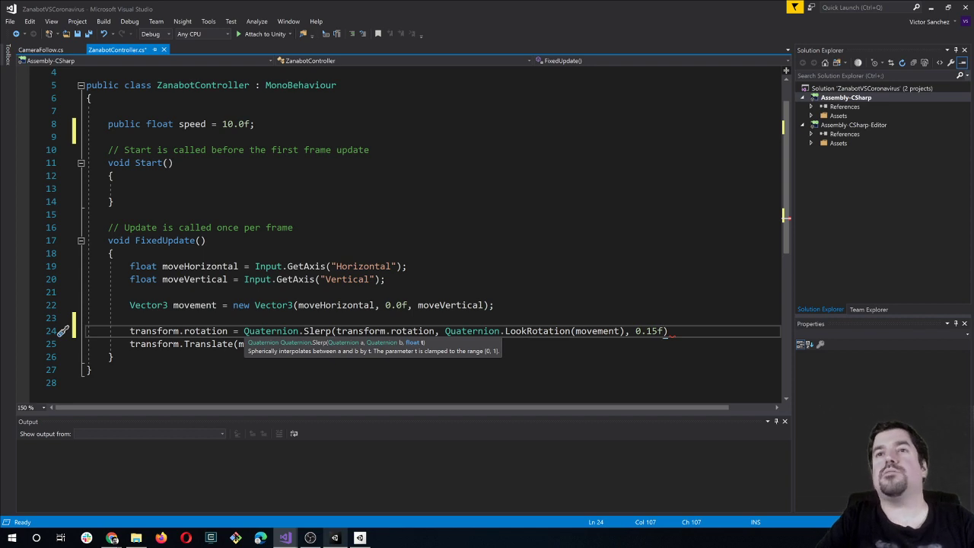
pyautogui.write(')')
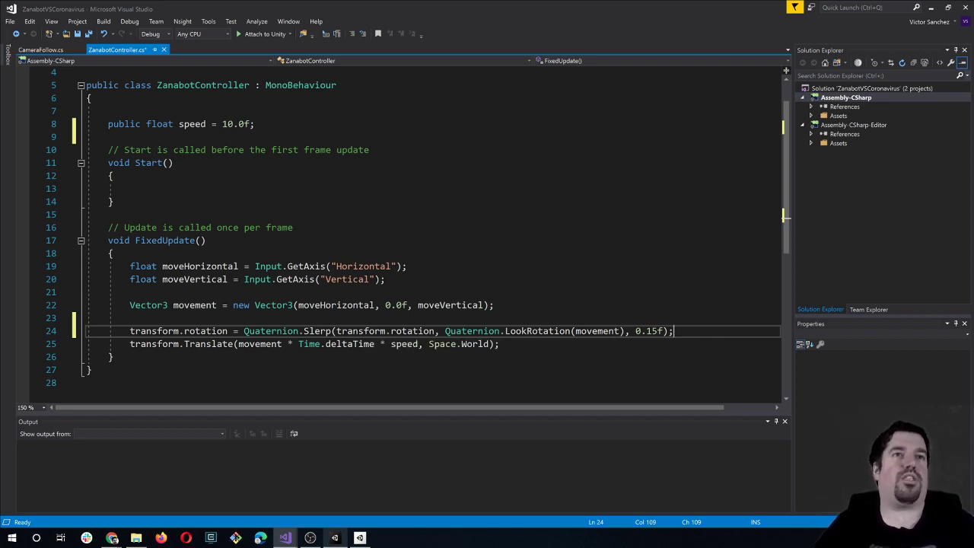
pyautogui.hotkey('ctrl', 's')
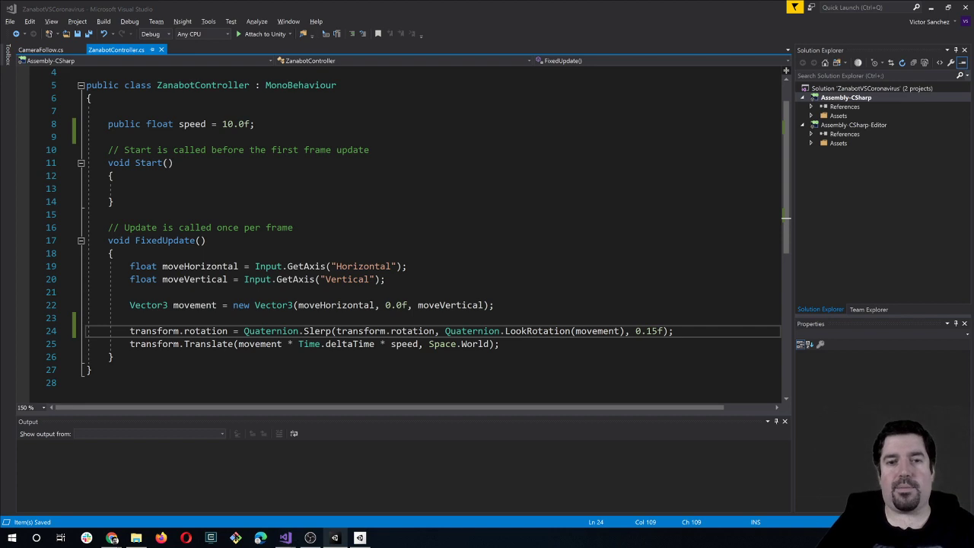
# Step: In Unity Play mode, steer the robot left, right, back and forward to check it turns
pyautogui.hotkey('alt', 'Tab')
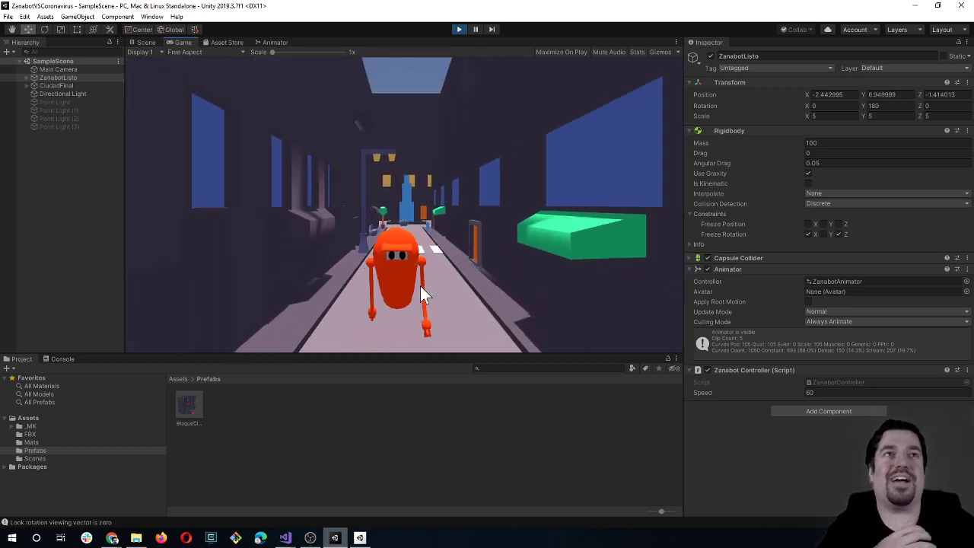
pyautogui.press('Left')
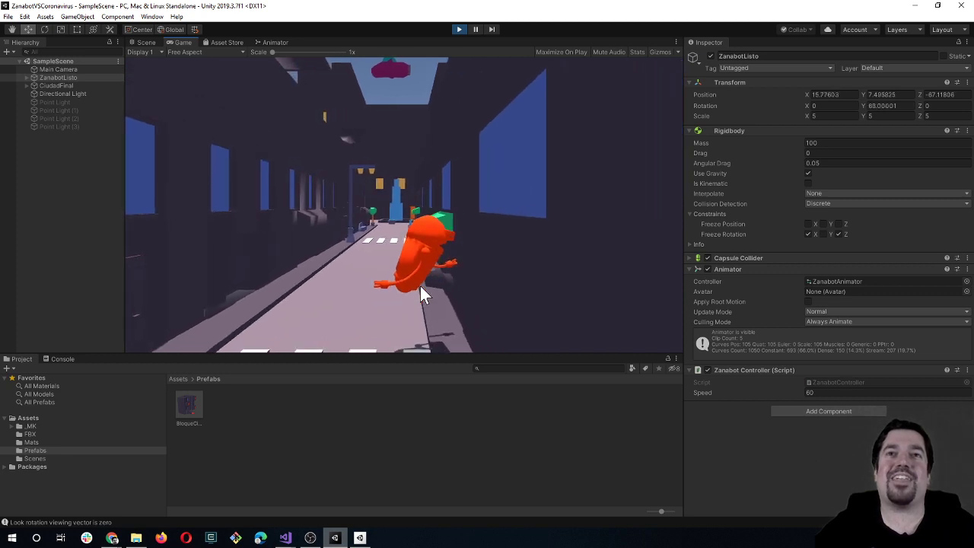
pyautogui.press('Right')
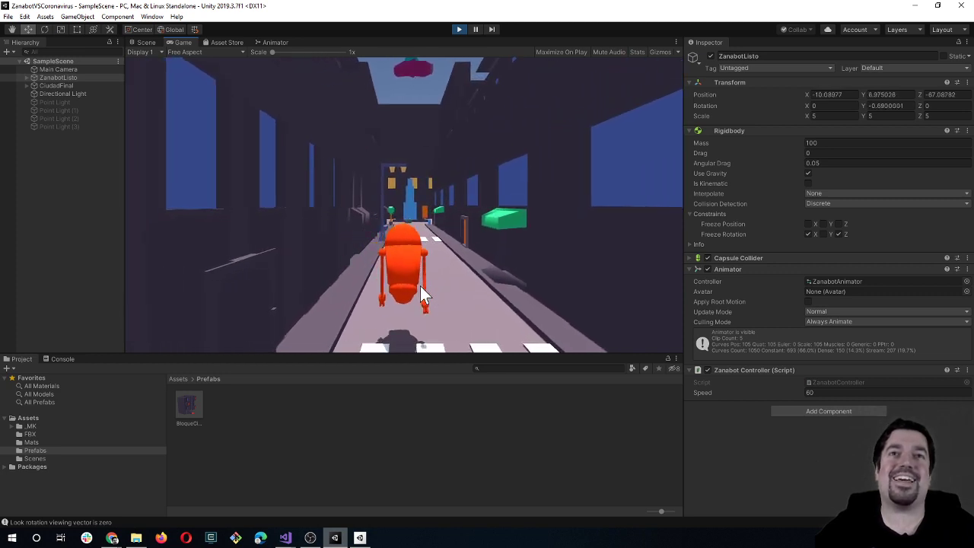
pyautogui.press('Down')
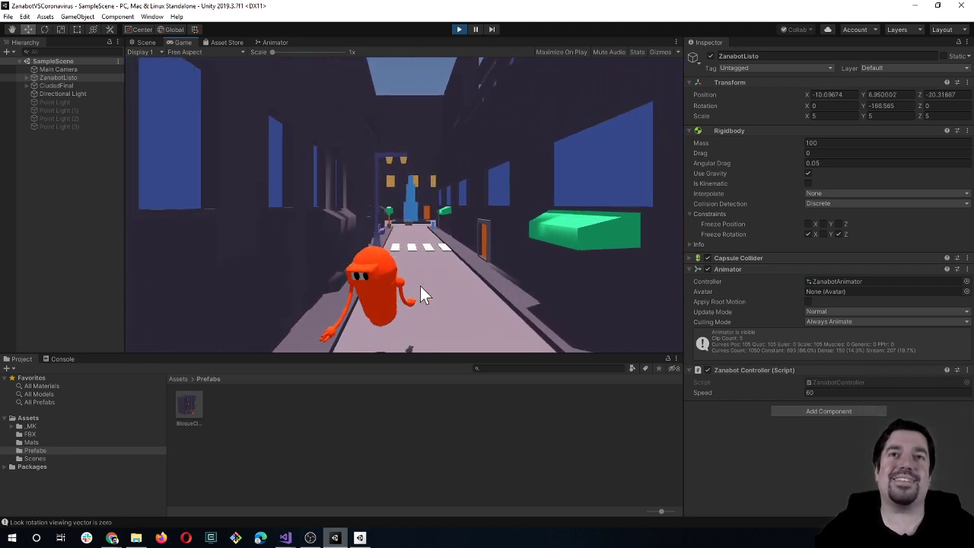
pyautogui.press('Up')
pyautogui.press('Right')
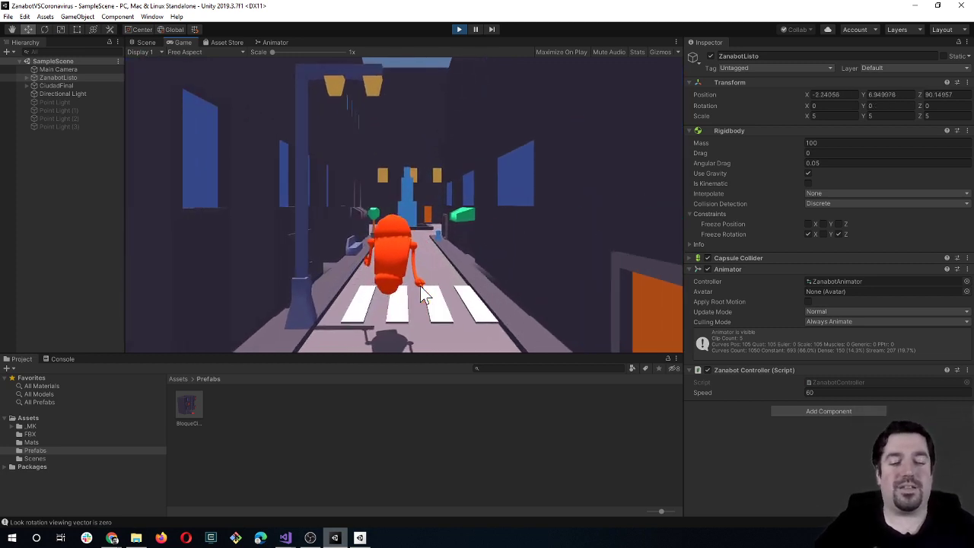
pyautogui.press('Down')
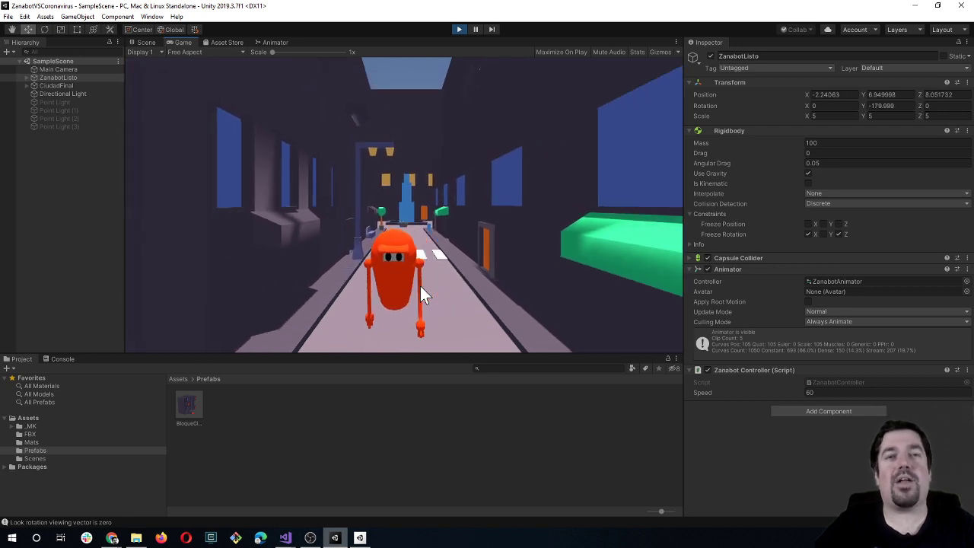
pyautogui.press('Up')
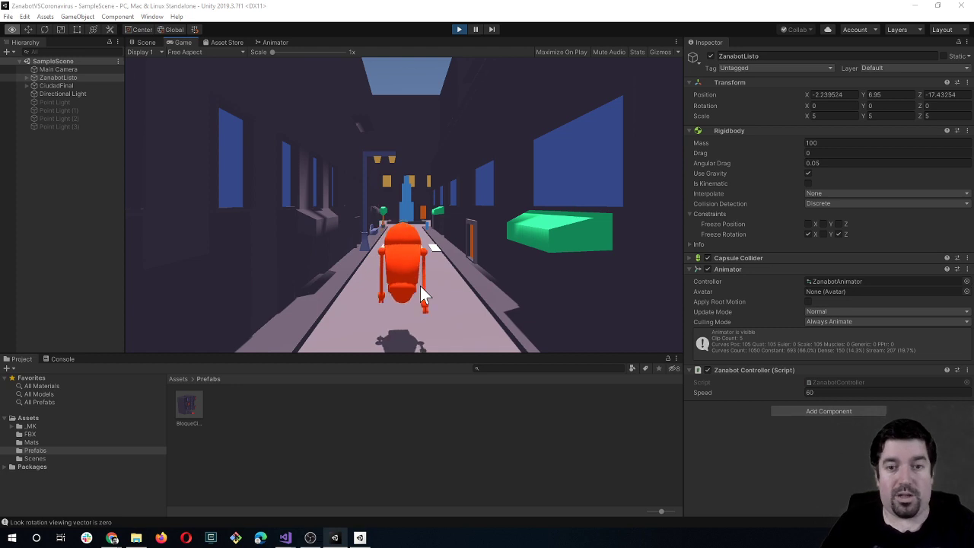
# Step: Add an if (movement != Vector3.zero) condition above the rotation line
pyautogui.hotkey('alt', 'Tab')
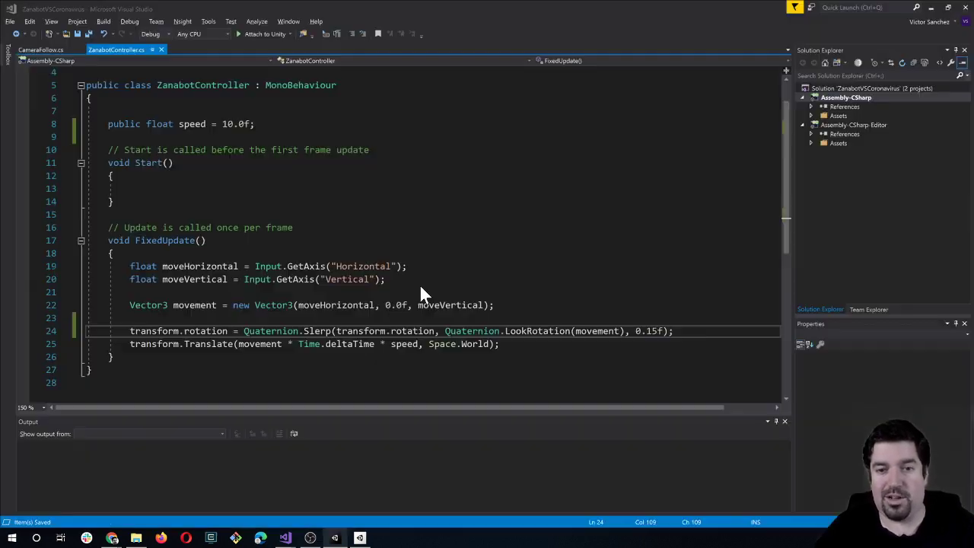
pyautogui.click(349, 331)
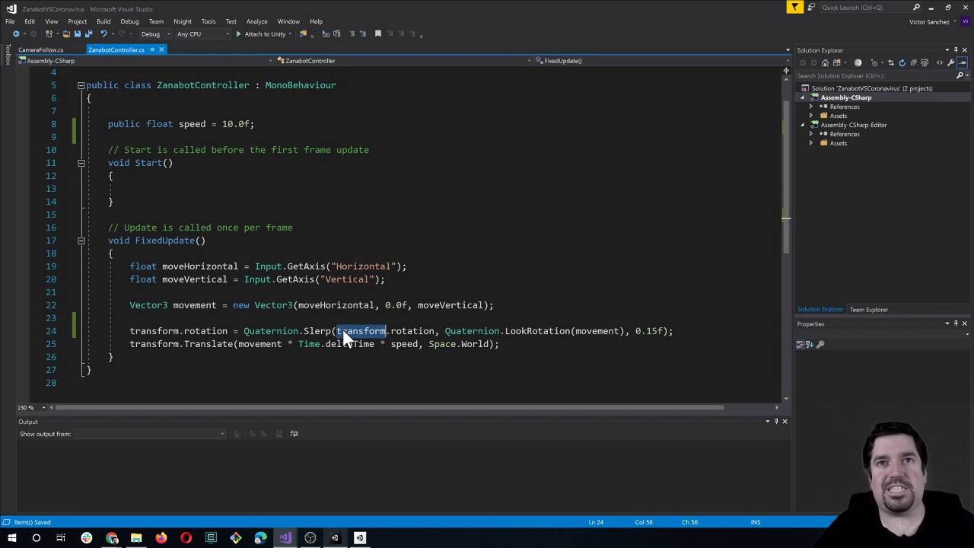
pyautogui.click(541, 331)
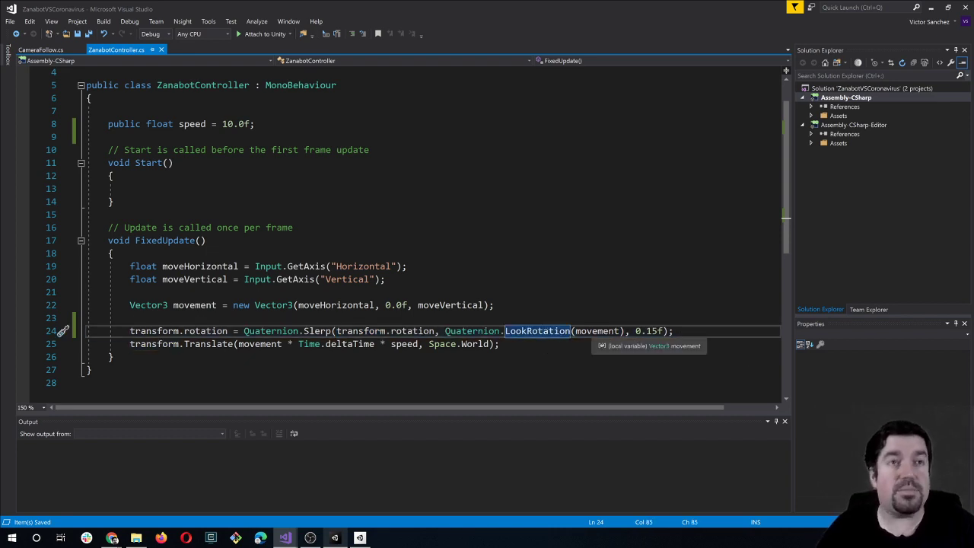
pyautogui.press('Up')
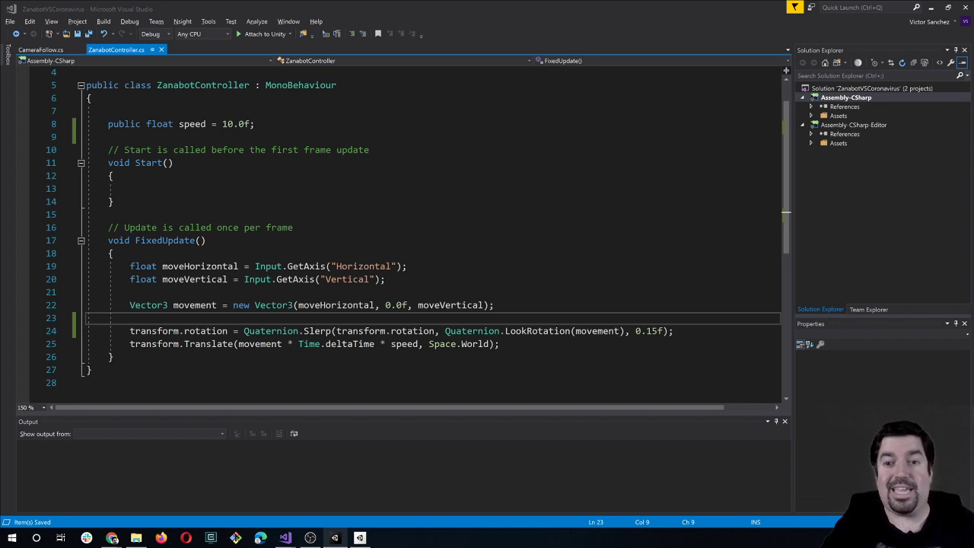
pyautogui.hotkey('alt', 'Tab')
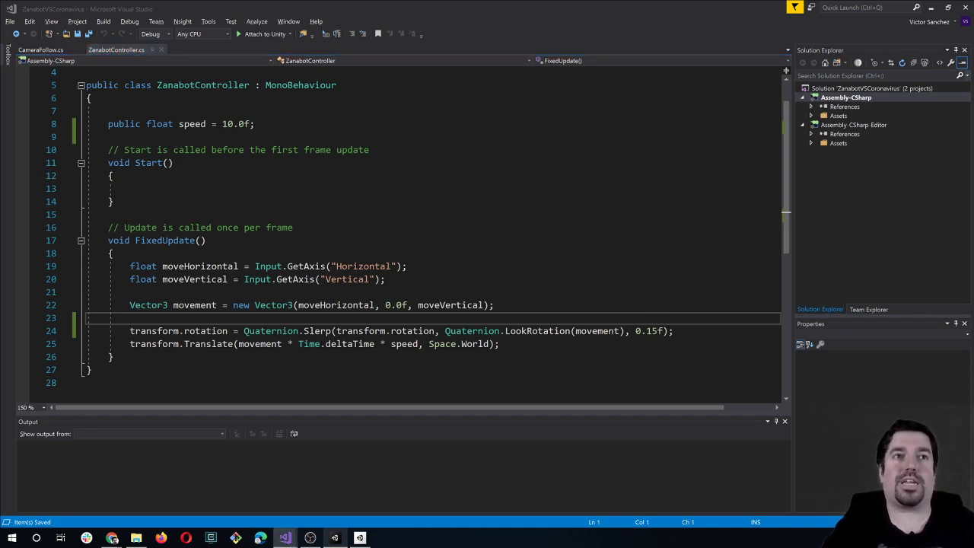
pyautogui.hotkey('alt', 'Tab')
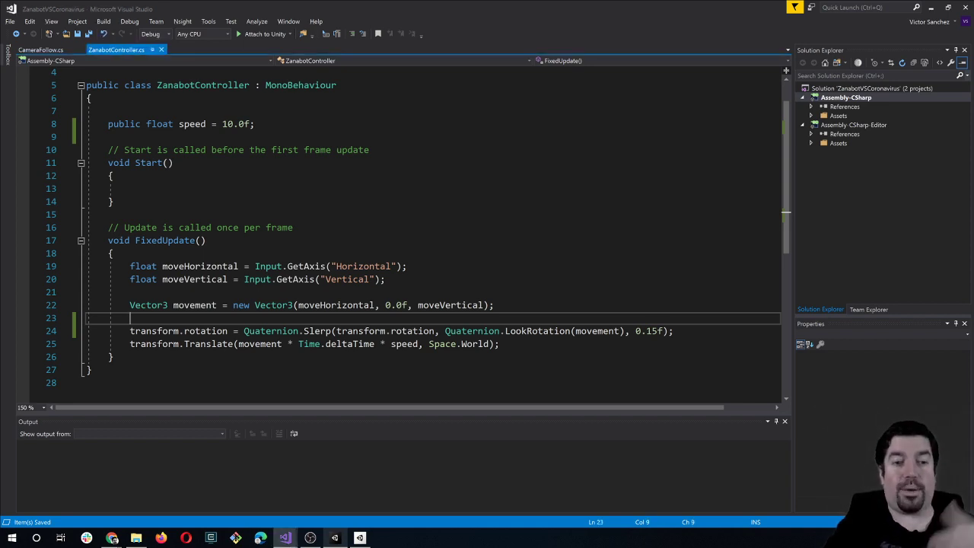
pyautogui.press('Return')
pyautogui.write('if(')
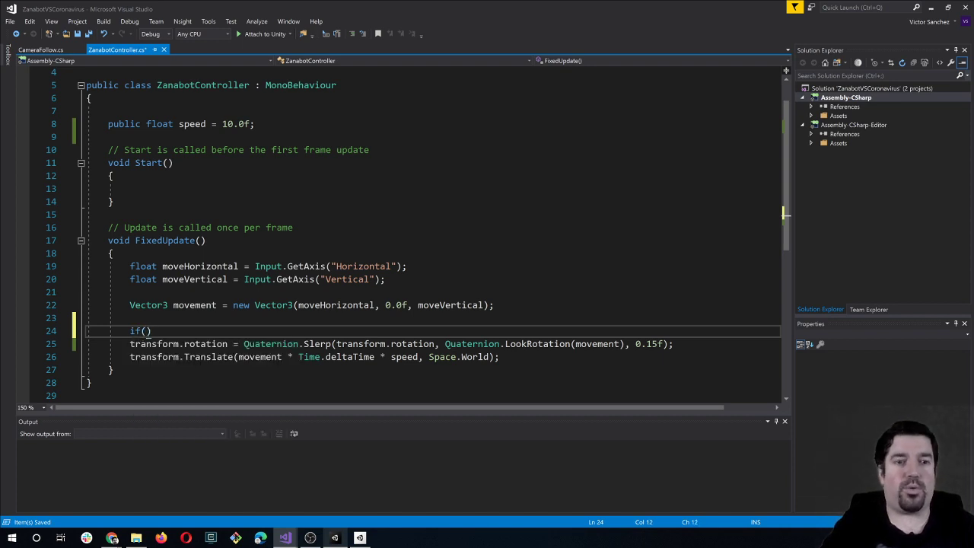
pyautogui.write('move')
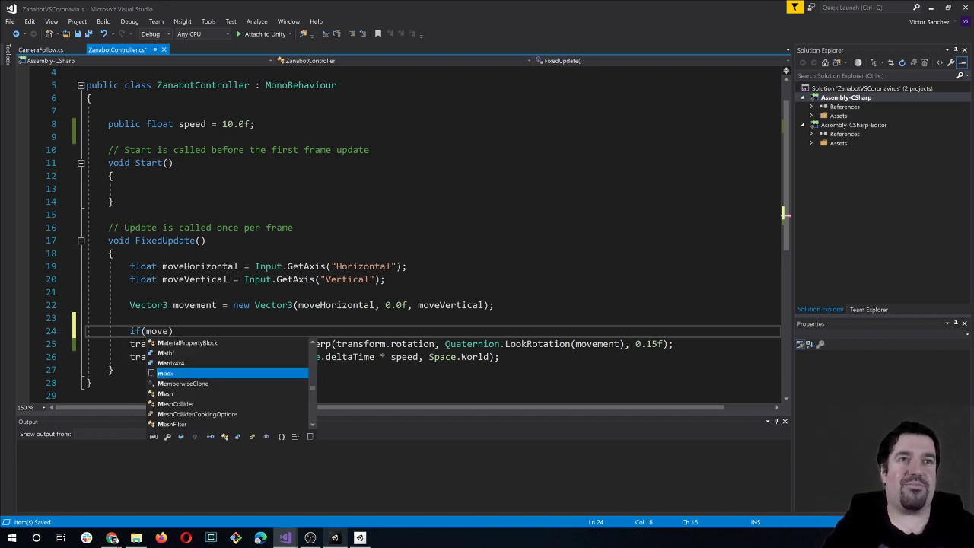
pyautogui.write('ment')
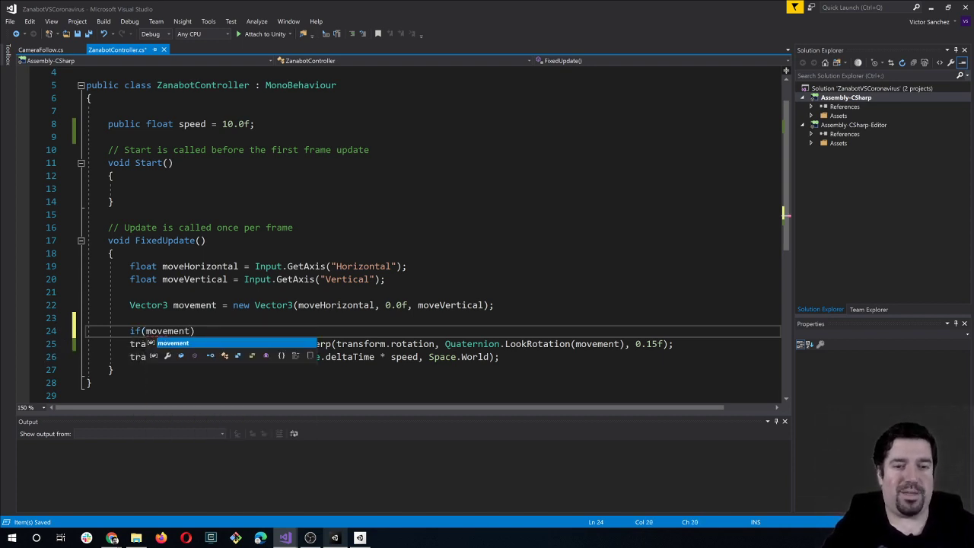
pyautogui.write(' != V')
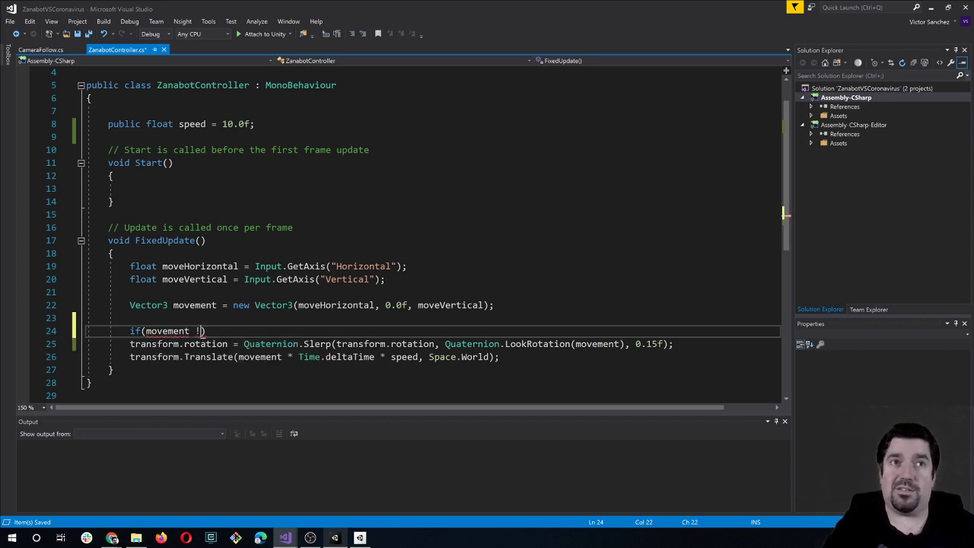
pyautogui.write('ector')
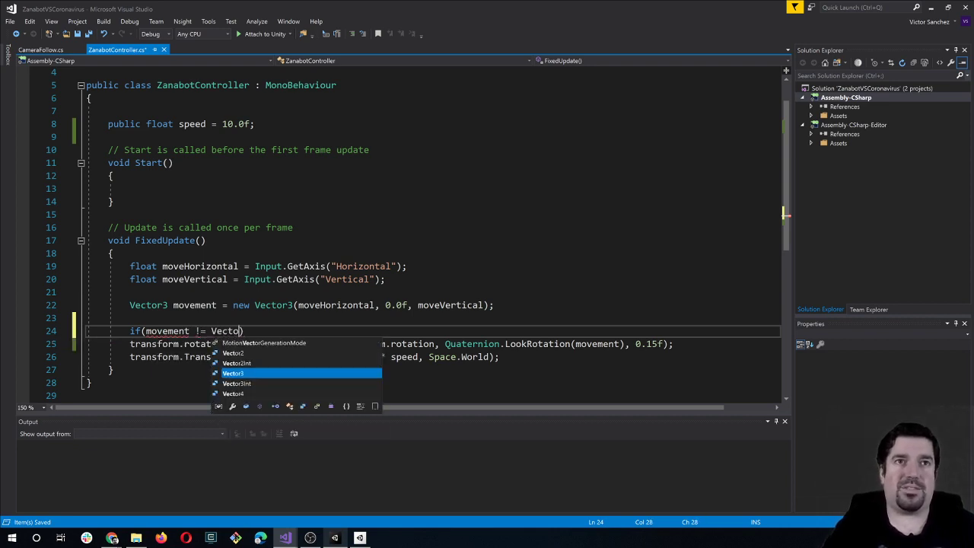
pyautogui.write('3.')
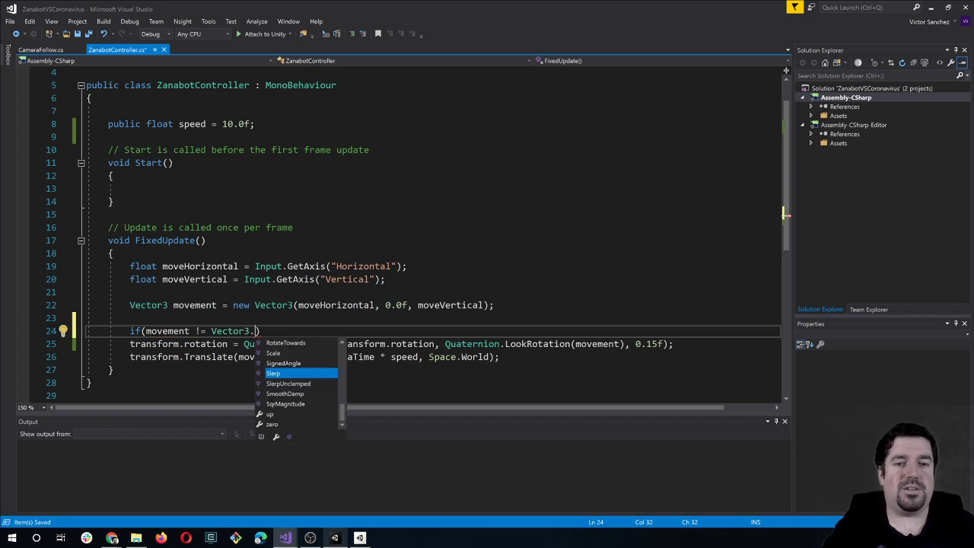
pyautogui.write('zer')
pyautogui.press('Tab')
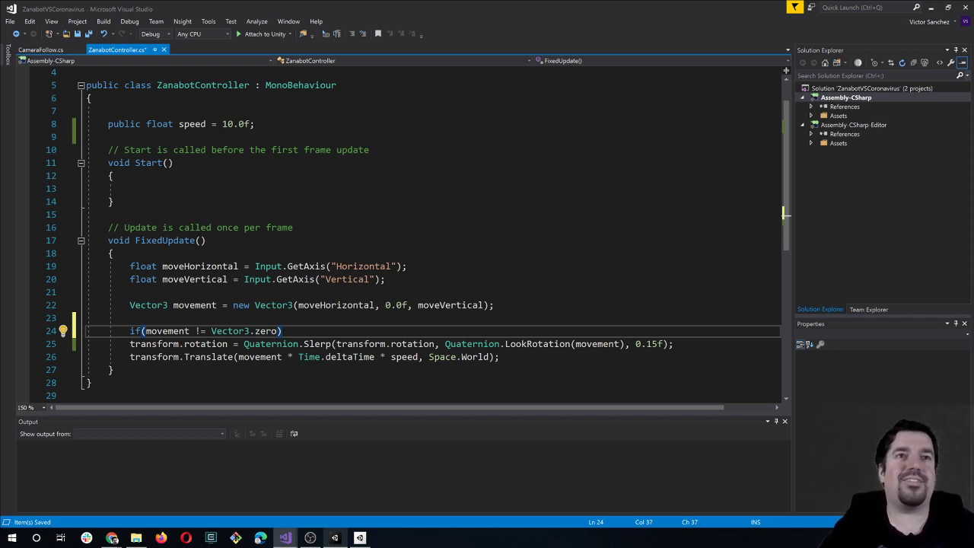
# Step: Cut the transform.rotation Slerp statement and paste it inside the if block
pyautogui.click(130, 344)
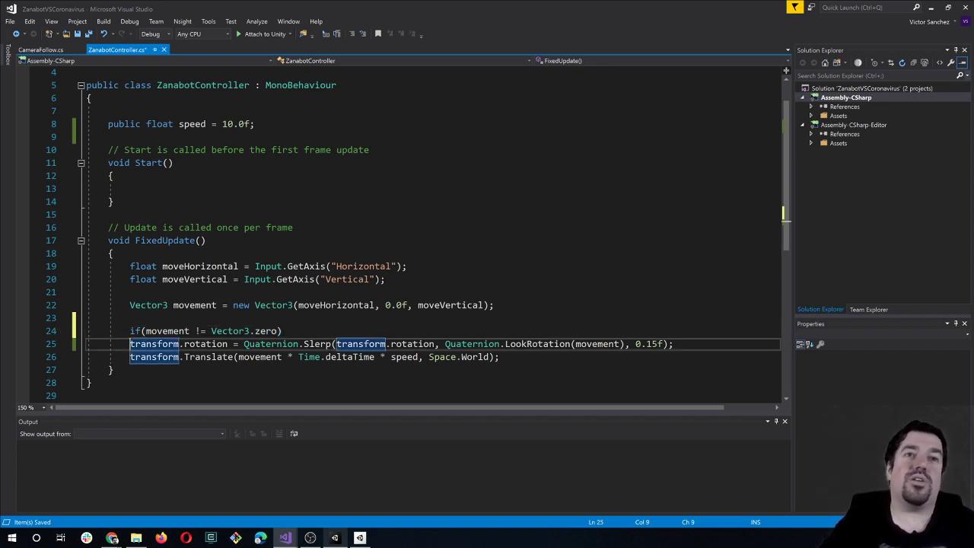
pyautogui.press('Tab')
pyautogui.press('Return')
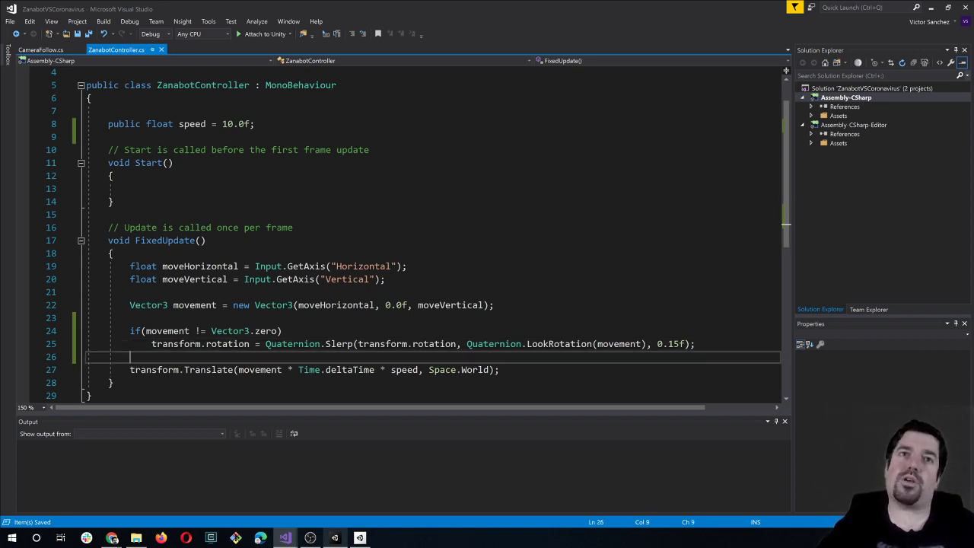
pyautogui.click(282, 331)
pyautogui.press('Return')
pyautogui.press('Return')
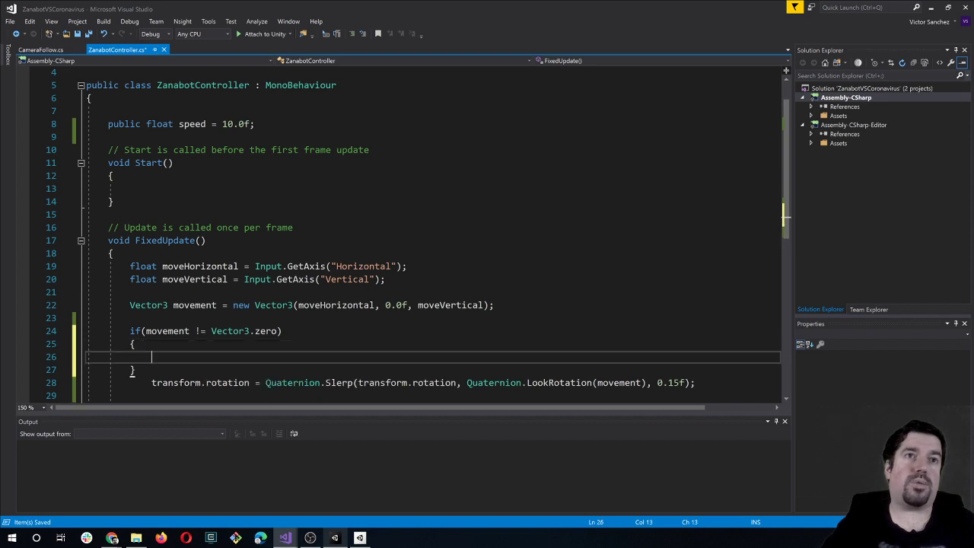
pyautogui.tripleClick(266, 379)
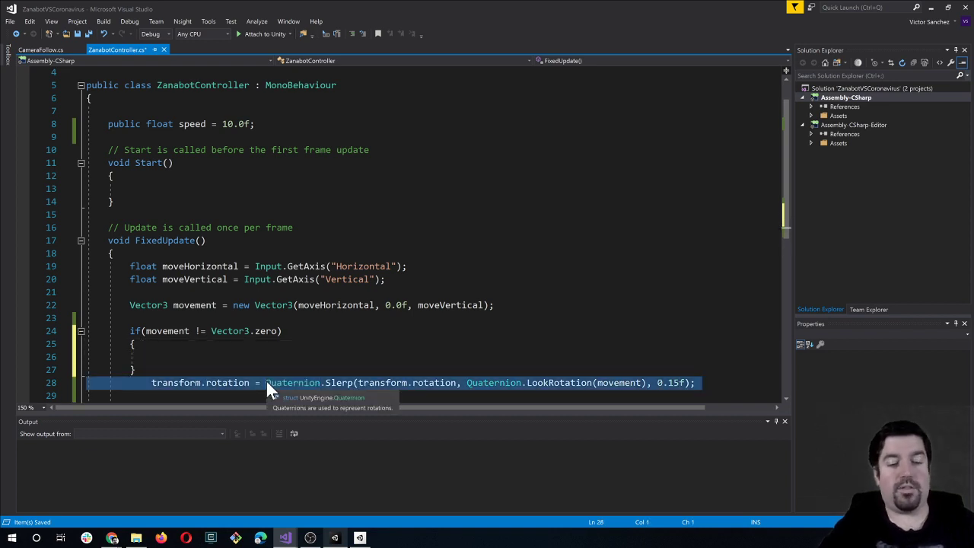
pyautogui.hotkey('ctrl', 'x')
pyautogui.click(152, 357)
pyautogui.hotkey('ctrl', 'v')
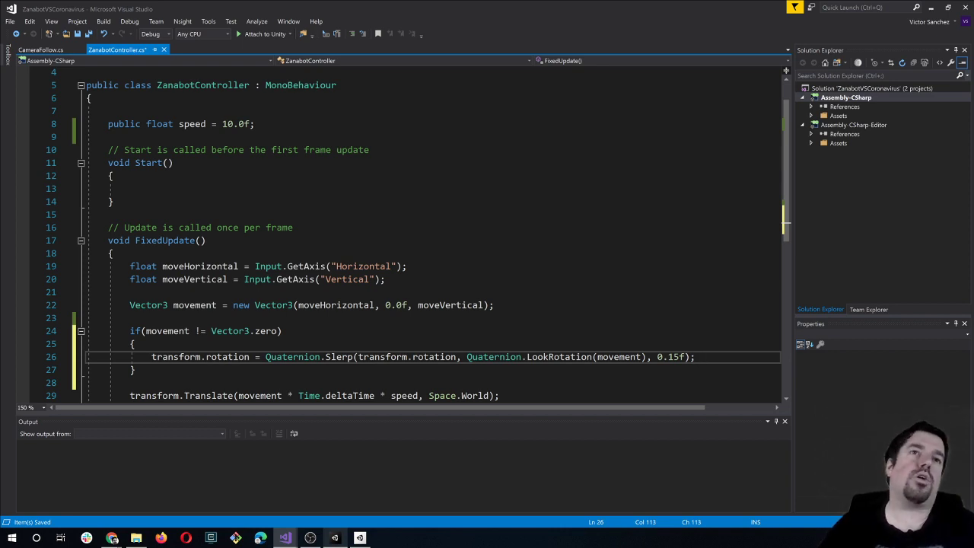
pyautogui.scroll(-2, 433, 228)
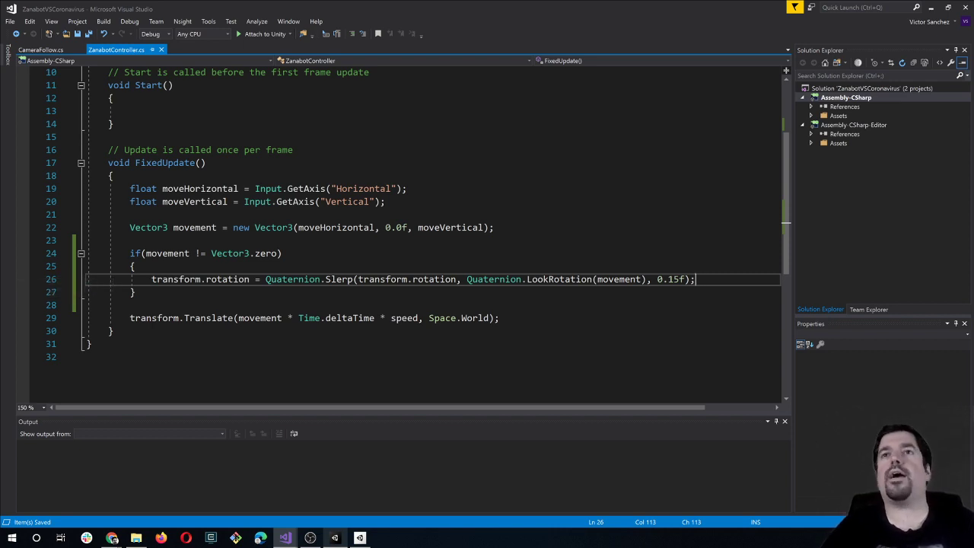
pyautogui.scroll(1, 426, 229)
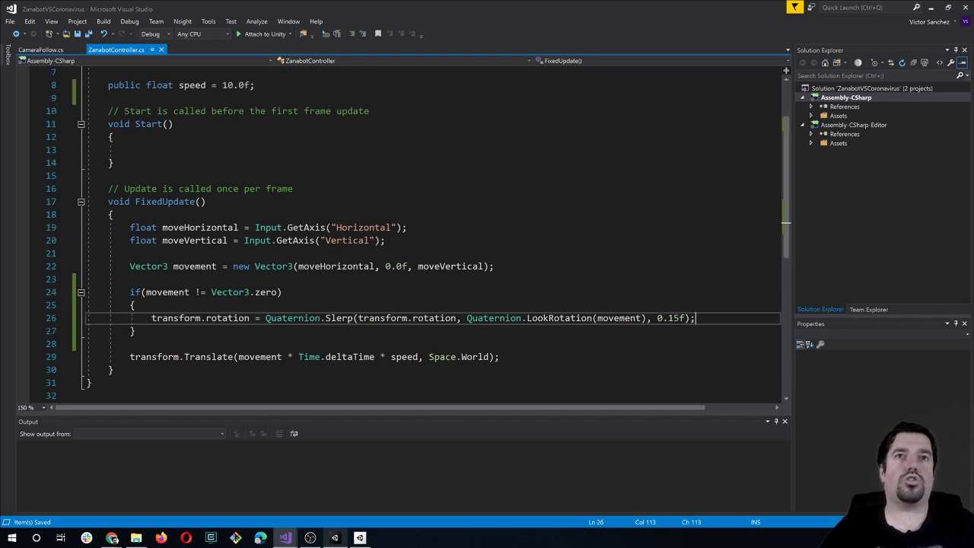
pyautogui.scroll(-1, 426, 228)
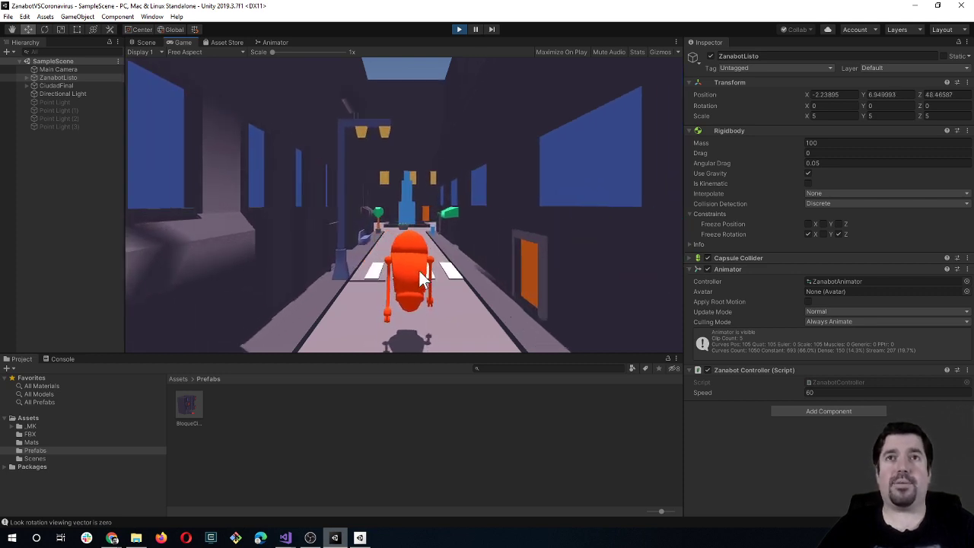
# Step: Drive the robot along the street with the arrow keys, turning it toward and away from the camera
pyautogui.press('Down')
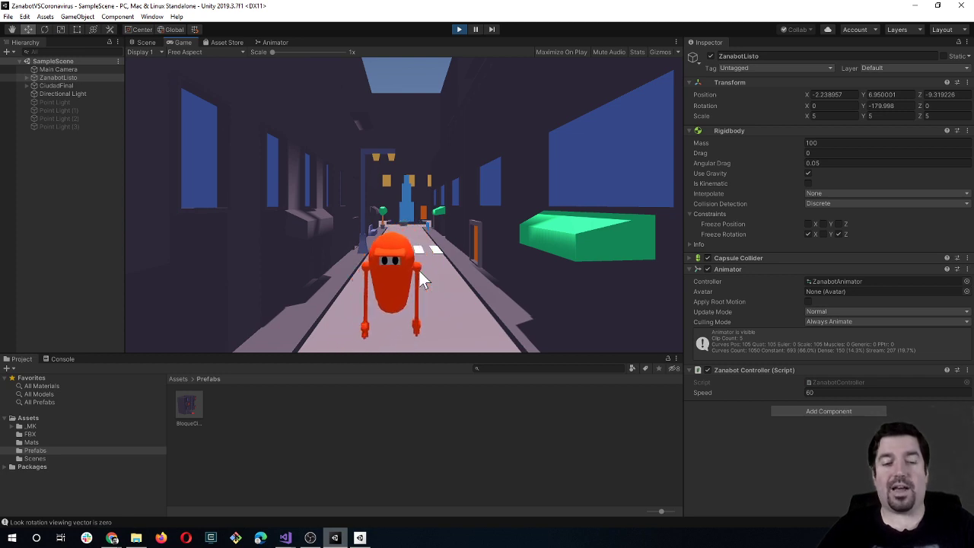
pyautogui.press('Up')
pyautogui.press('Down')
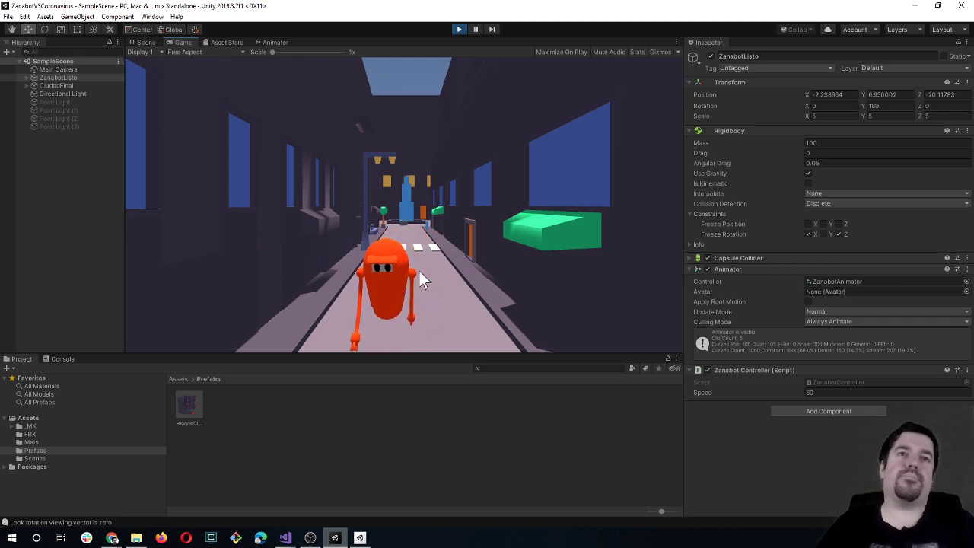
pyautogui.press('Right')
pyautogui.press('Left')
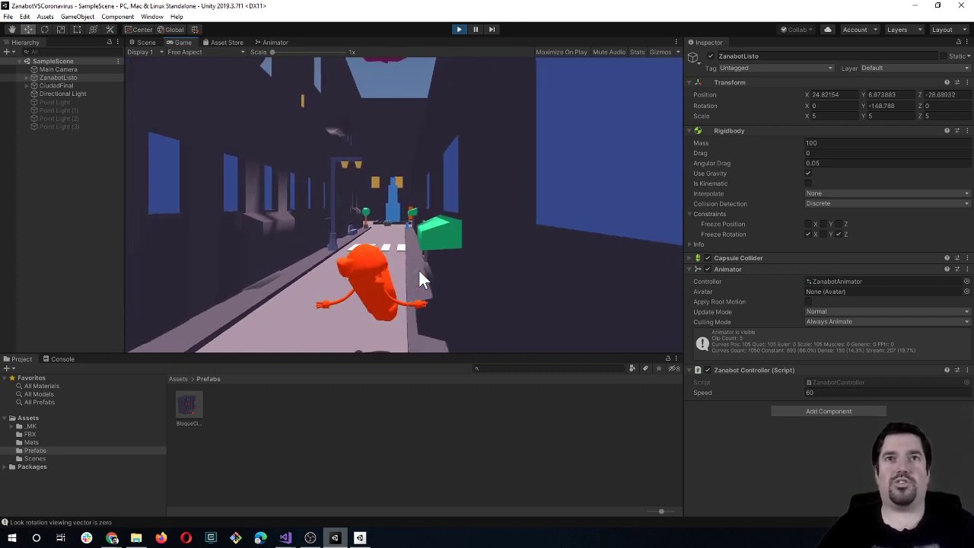
pyautogui.press('Right')
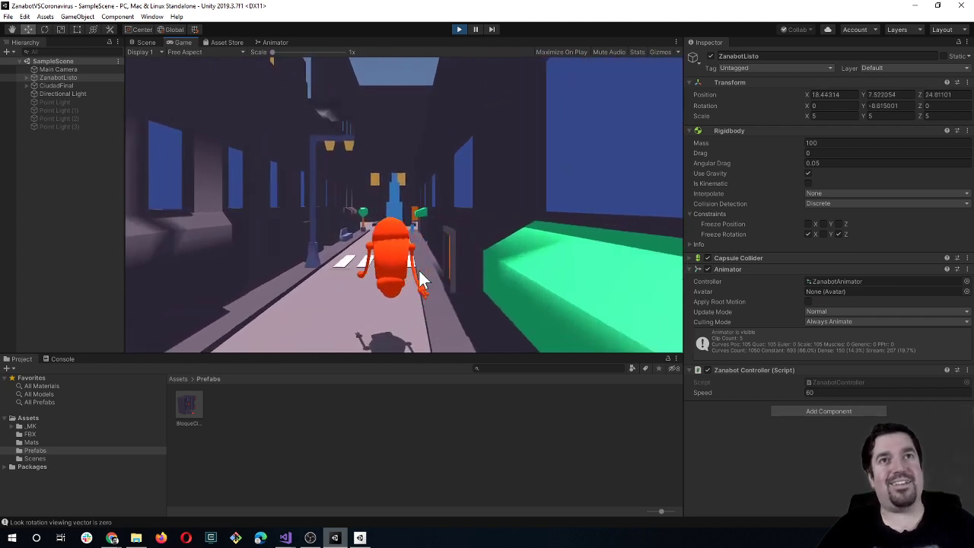
pyautogui.press('Right')
pyautogui.press('Left')
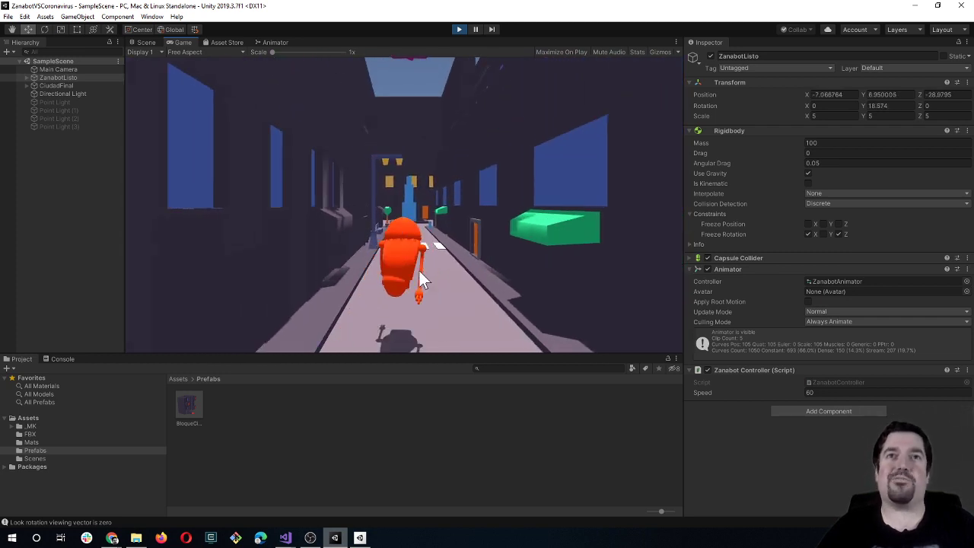
pyautogui.press('Right')
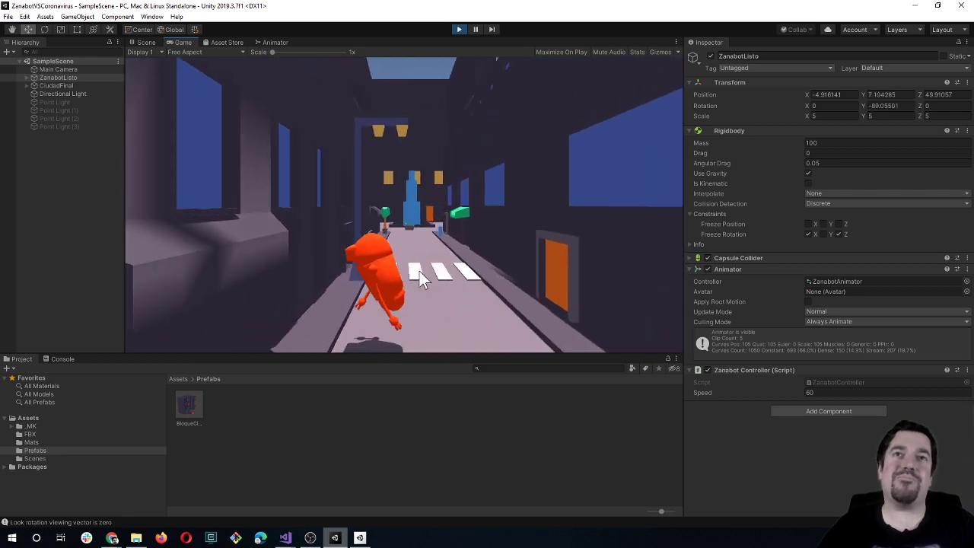
pyautogui.press('Left')
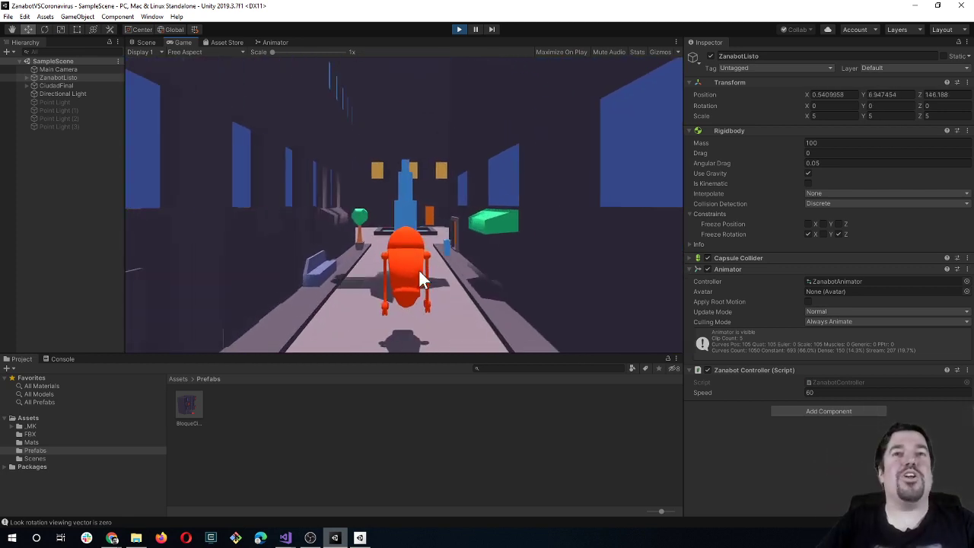
pyautogui.press('Left')
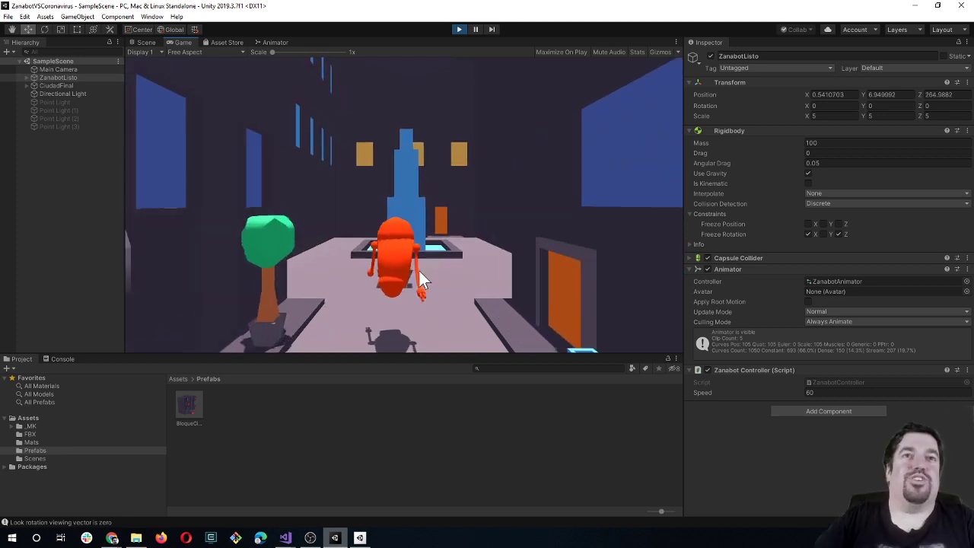
pyautogui.press('Right')
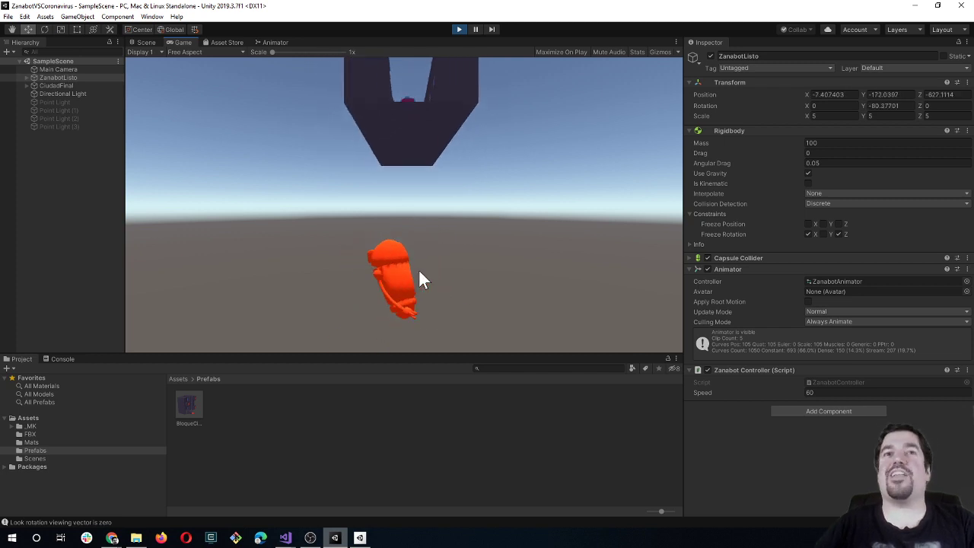
# Step: Stop Play mode, orbit the Scene view down the street, and collapse ZanabotListo's Rigidbody component
pyautogui.click(459, 31)
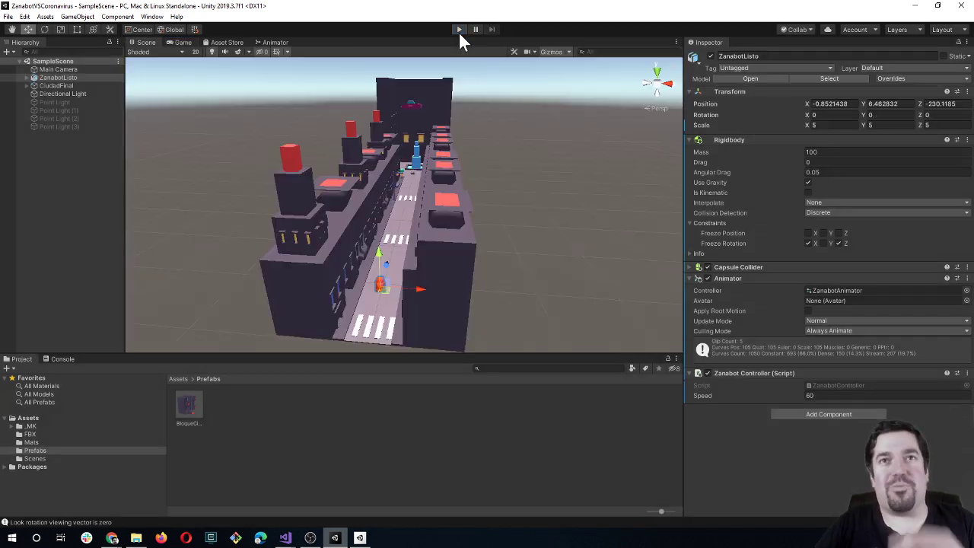
pyautogui.press('alt')
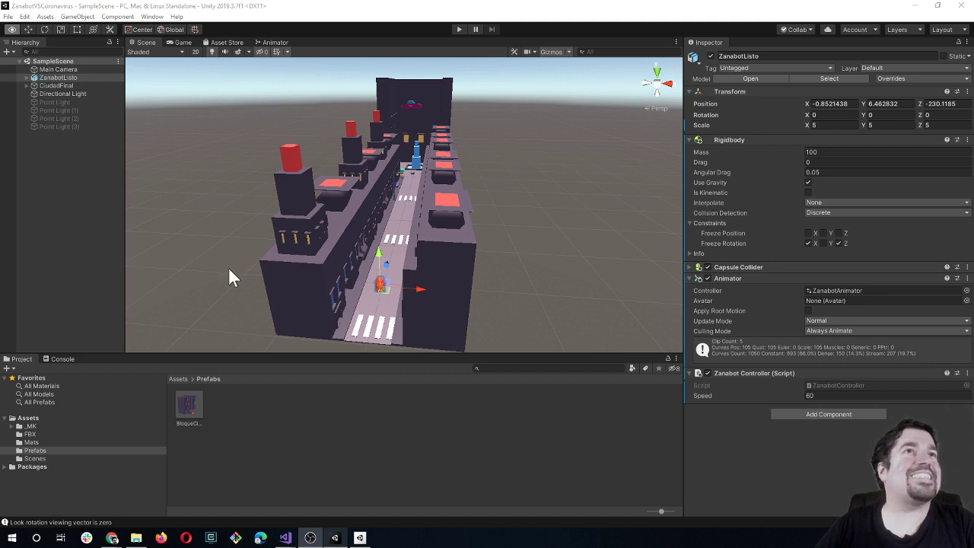
pyautogui.moveTo(203, 261)
pyautogui.keyDown('alt'); pyautogui.mouseDown()
pyautogui.moveTo(275, 257)
pyautogui.moveTo(304, 282)
pyautogui.moveTo(203, 248)
pyautogui.mouseUp(); pyautogui.keyUp('alt')
pyautogui.moveTo(415, 266)
pyautogui.keyDown('alt'); pyautogui.mouseDown()
pyautogui.moveTo(355, 272)
pyautogui.moveTo(451, 268)
pyautogui.mouseUp(); pyautogui.keyUp('alt')
pyautogui.moveTo(452, 269); pyautogui.dragTo(397, 270, button='middle')
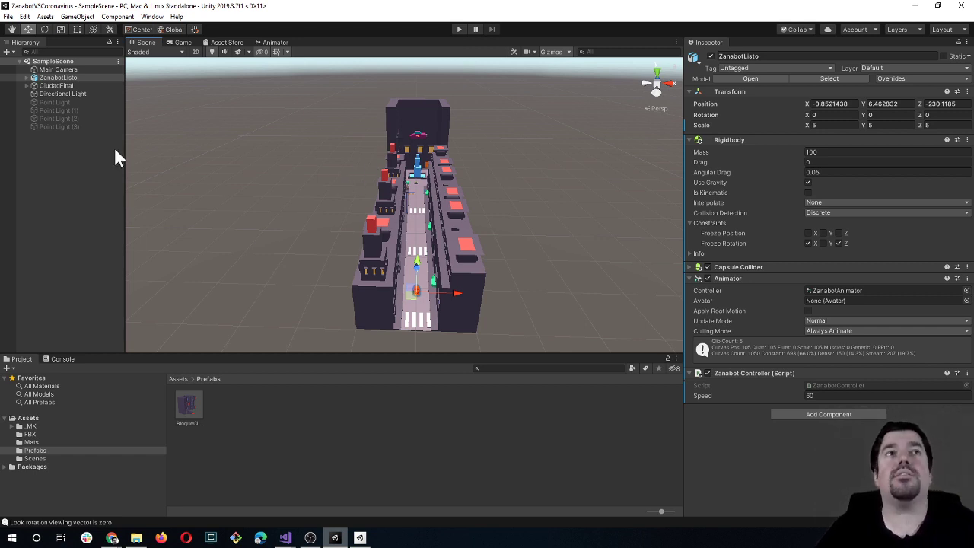
pyautogui.click(88, 77)
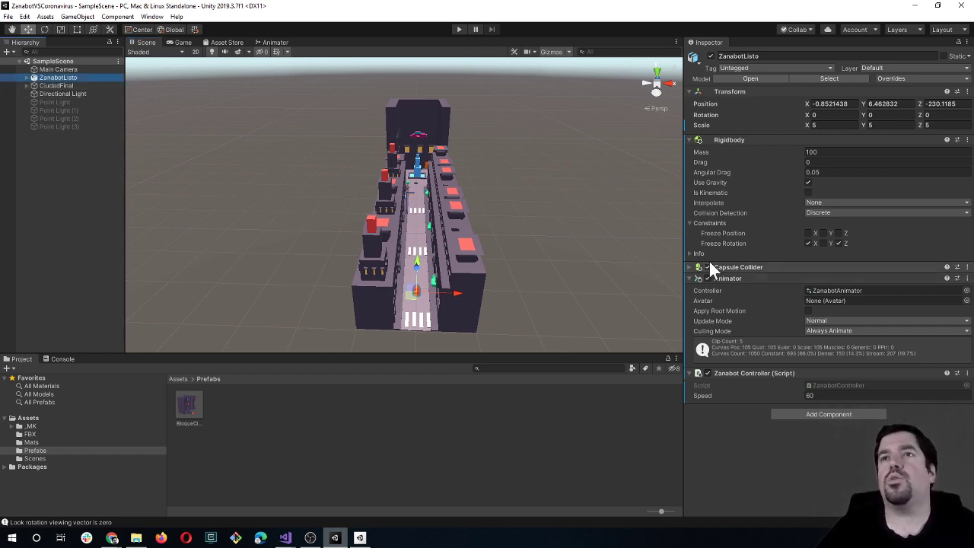
pyautogui.click(687, 140)
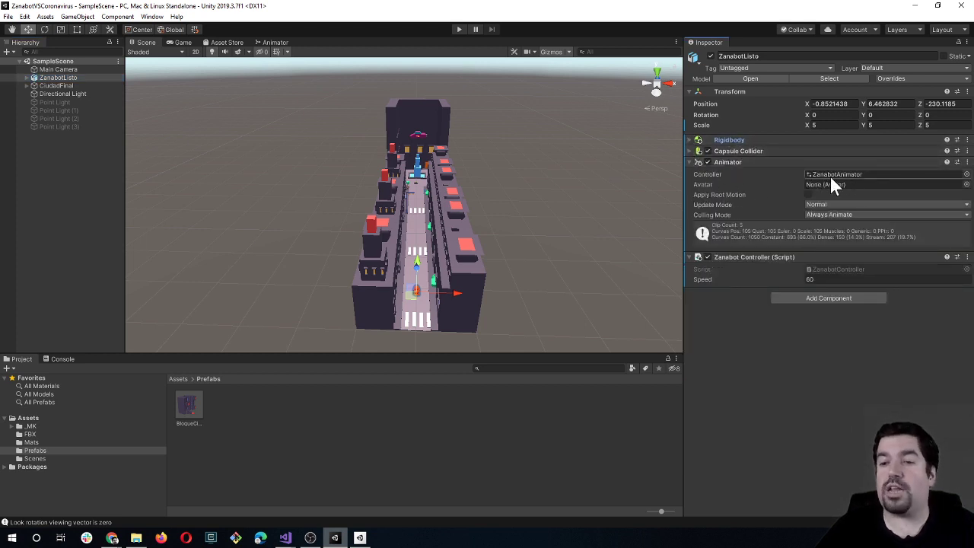
# Step: Set Armature|Idle as the Animator layer default state instead of Armature|Walk, then start Play mode
pyautogui.click(277, 42)
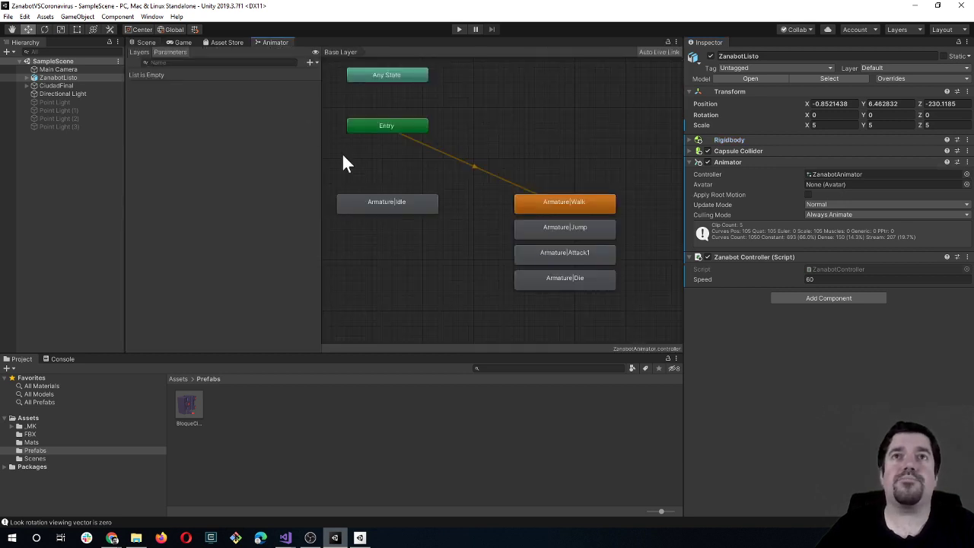
pyautogui.click(402, 129)
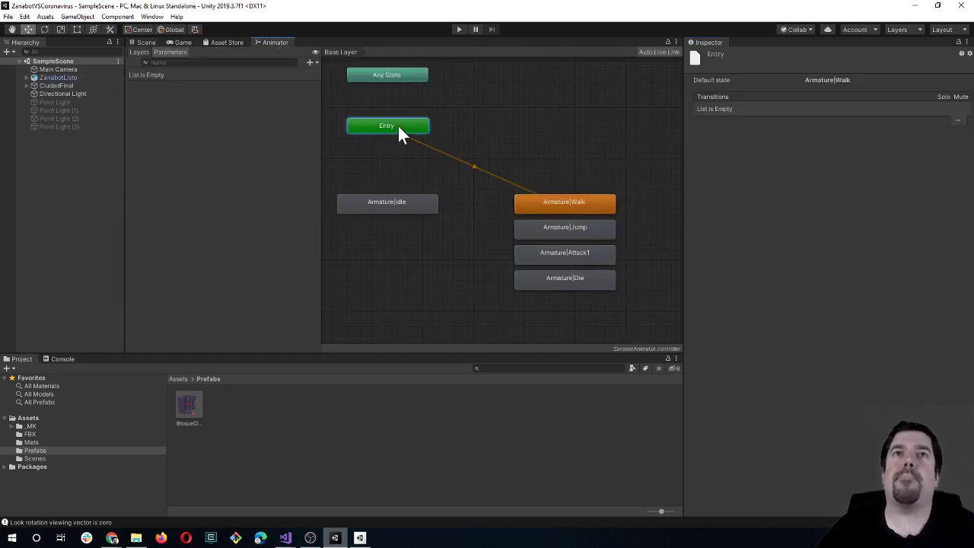
pyautogui.moveTo(577, 202)
pyautogui.mouseDown()
pyautogui.moveTo(516, 170)
pyautogui.moveTo(572, 200)
pyautogui.mouseUp()
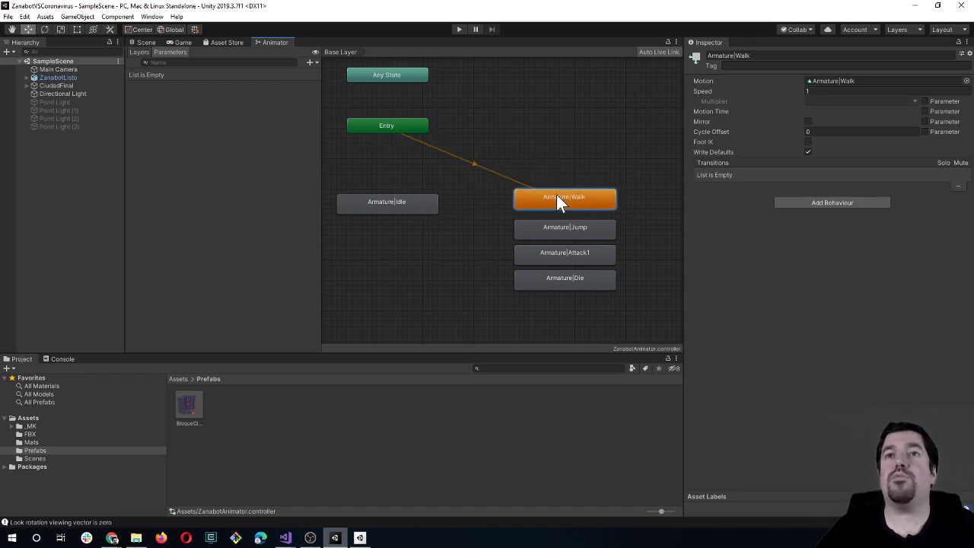
pyautogui.rightClick(403, 197)
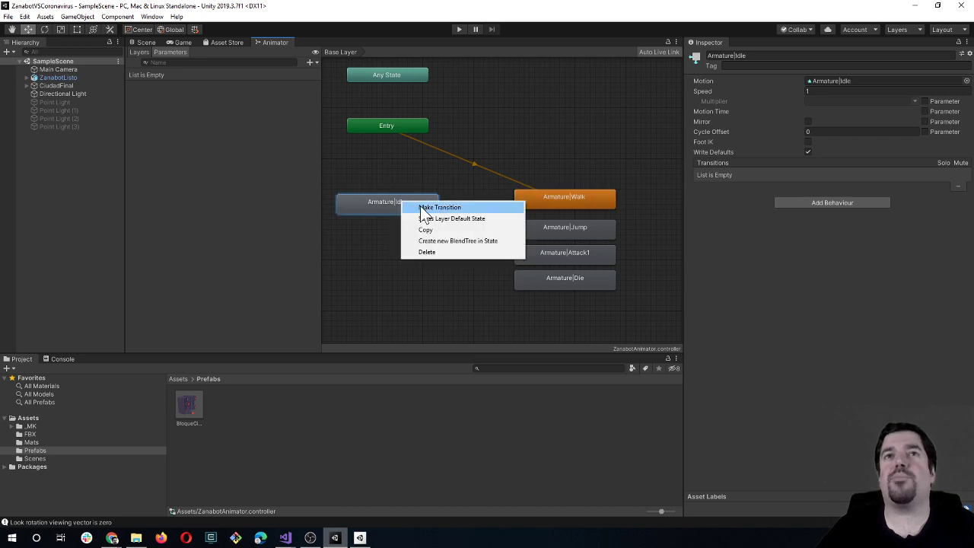
pyautogui.click(427, 206)
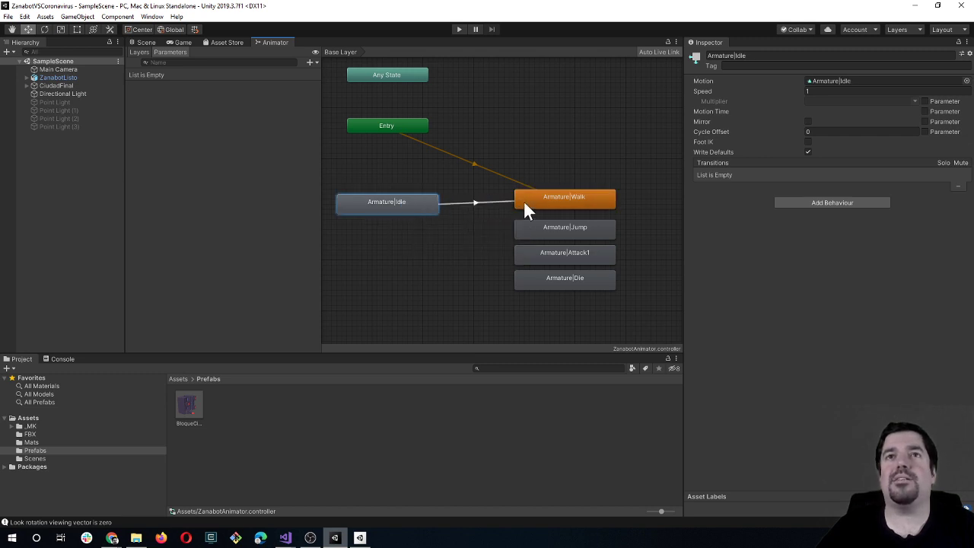
pyautogui.click(481, 210)
pyautogui.rightClick(410, 203)
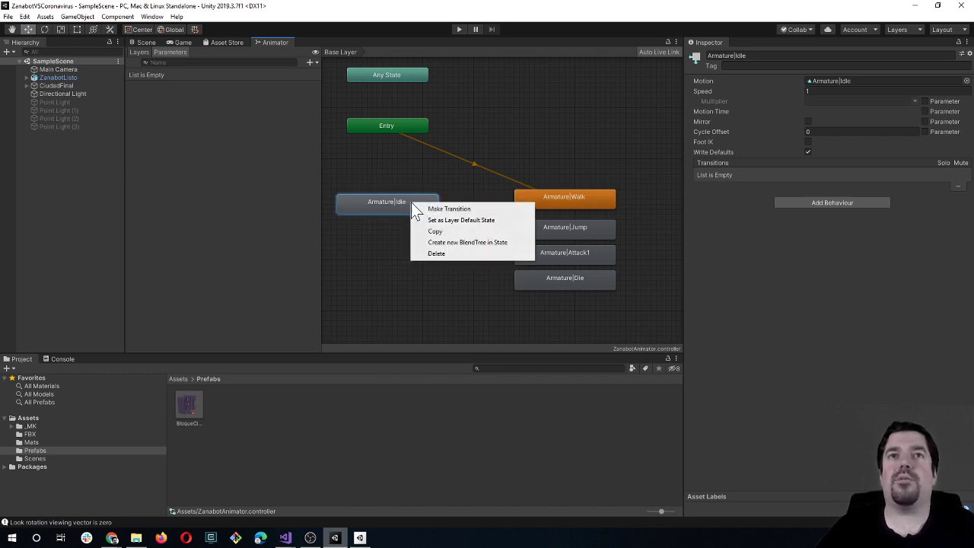
pyautogui.click(477, 220)
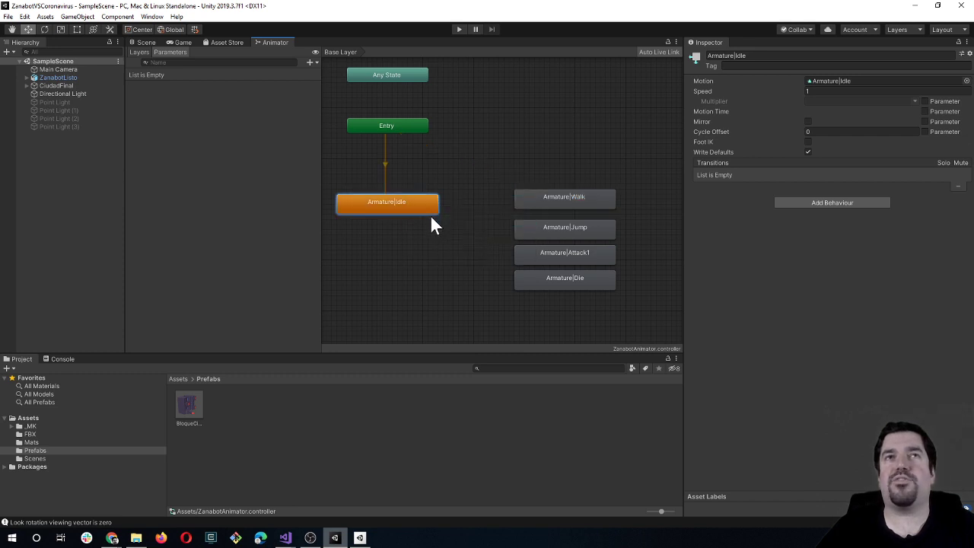
pyautogui.click(181, 42)
pyautogui.click(458, 30)
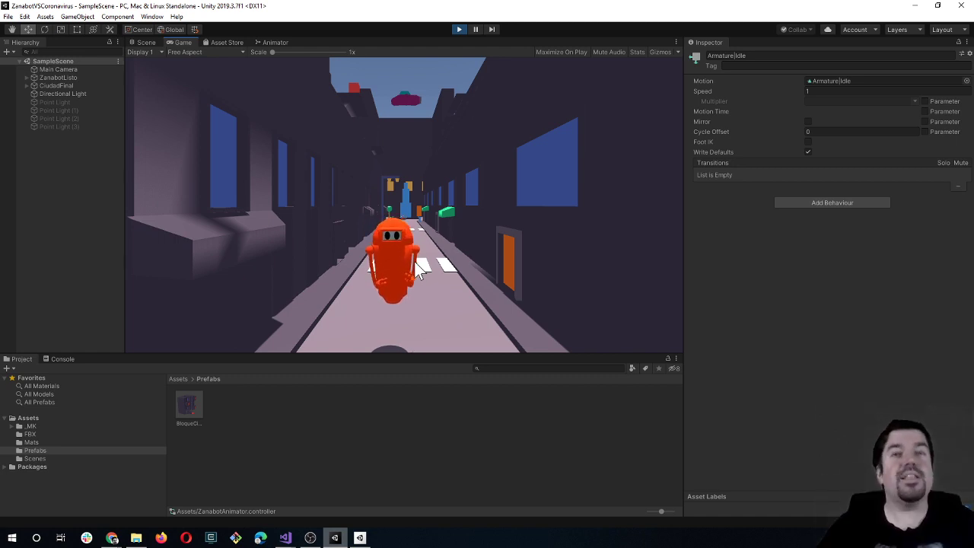
# Step: Walk the robot down the street and back toward the camera with the arrow keys
pyautogui.press('Up')
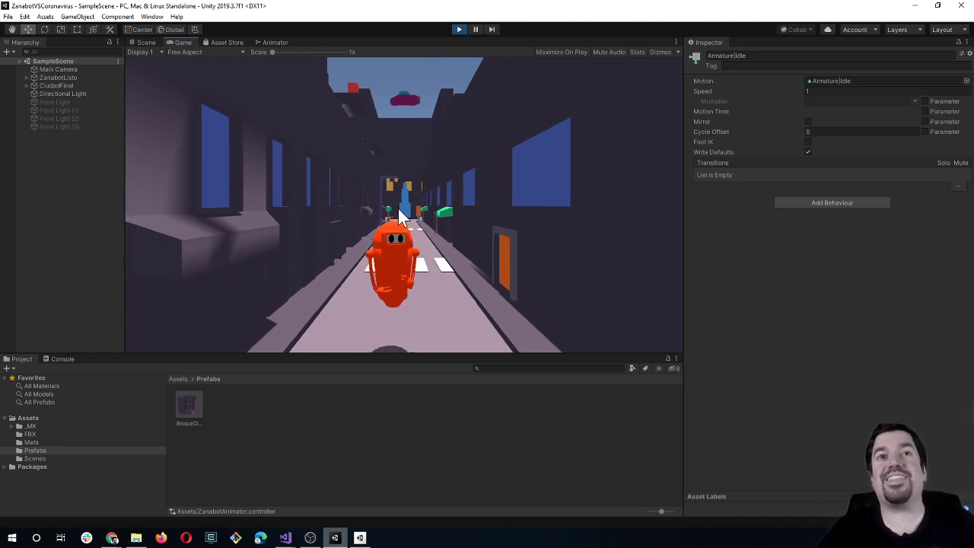
pyautogui.press('Up')
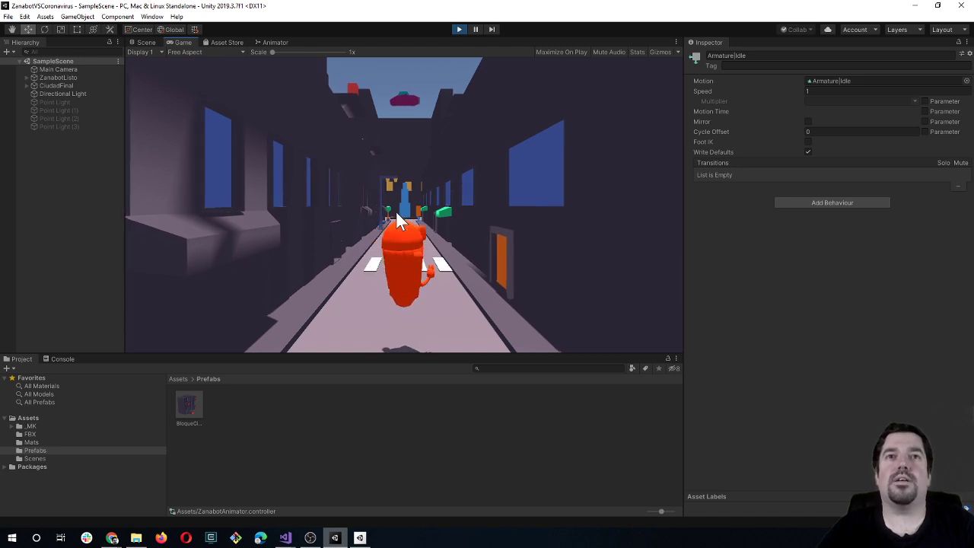
pyautogui.press('Up')
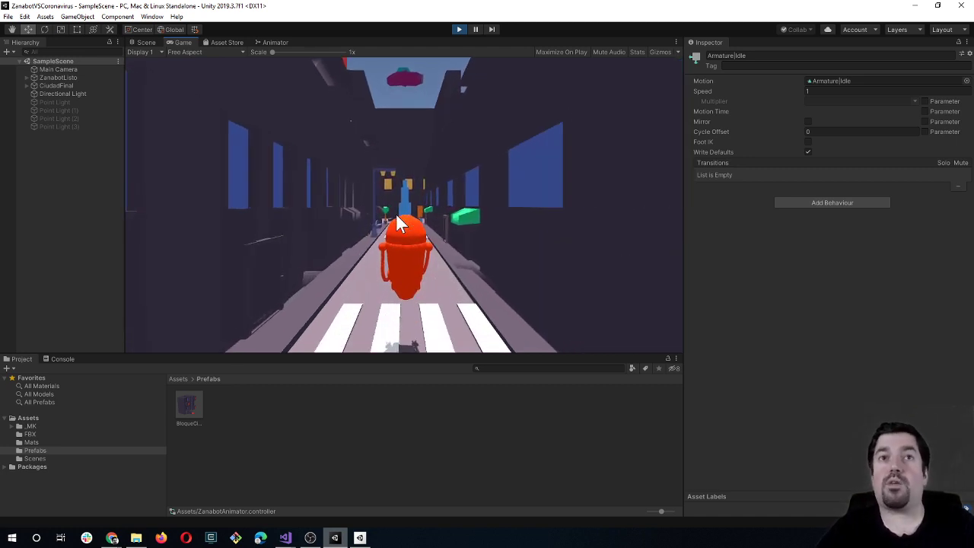
pyautogui.press('Down')
pyautogui.press('Down')
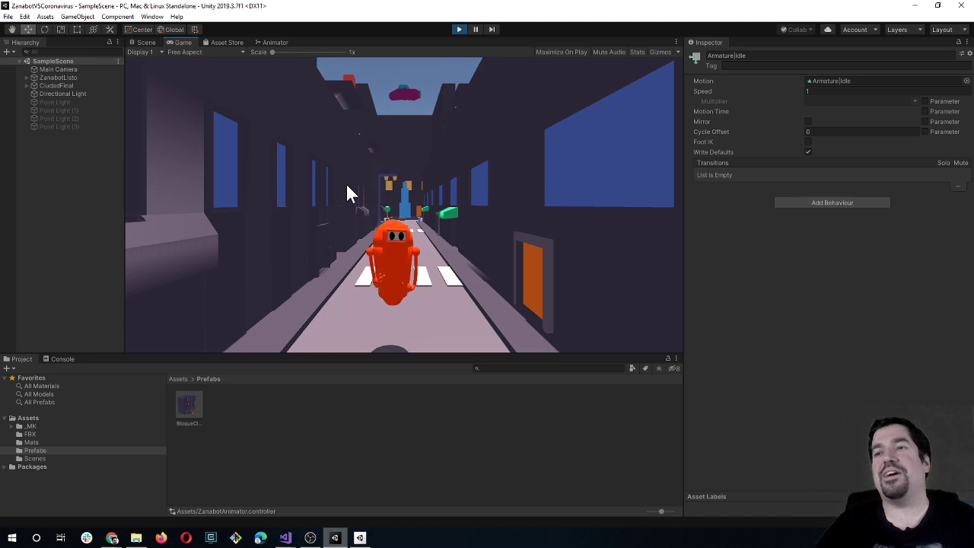
pyautogui.press('Down')
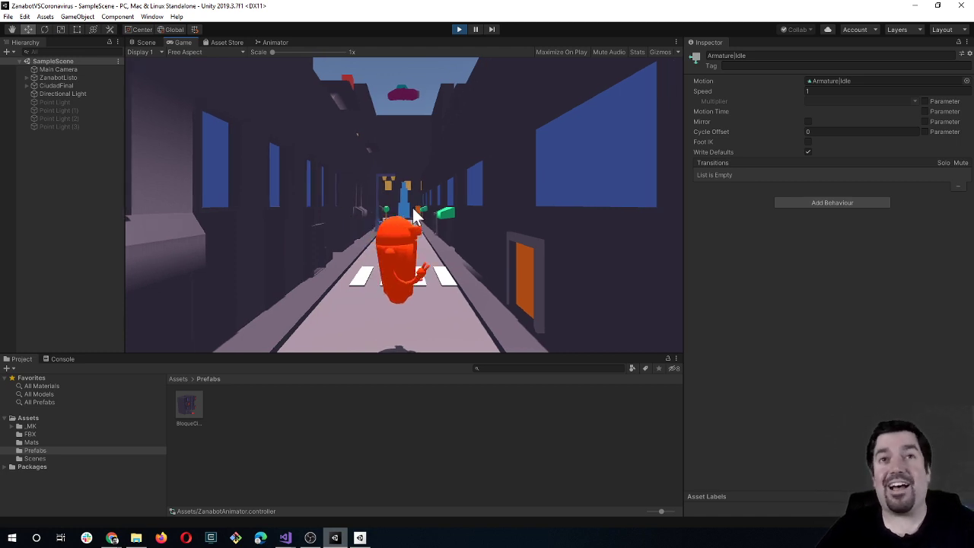
# Step: Stop Play mode and box-select the Entry and Armature|Idle states in the Animator graph
pyautogui.click(274, 43)
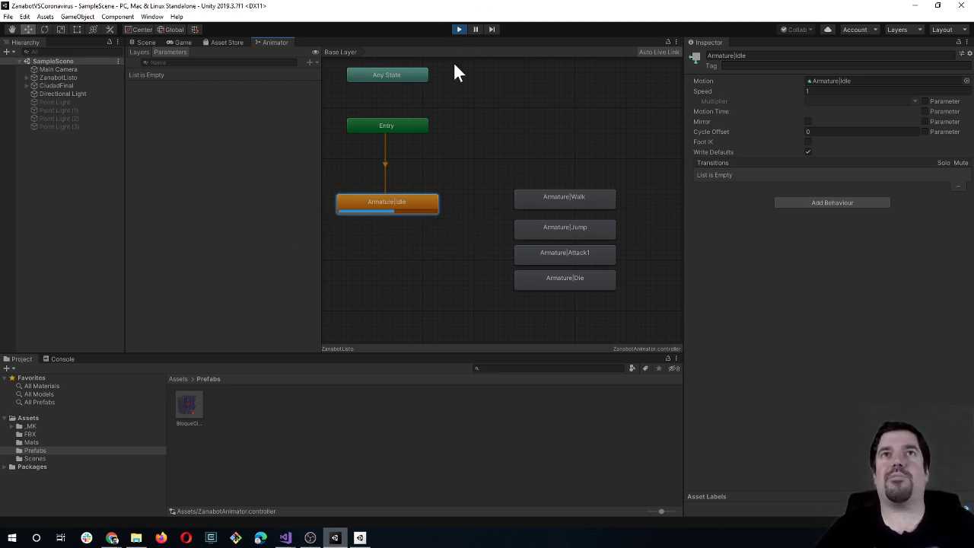
pyautogui.click(459, 29)
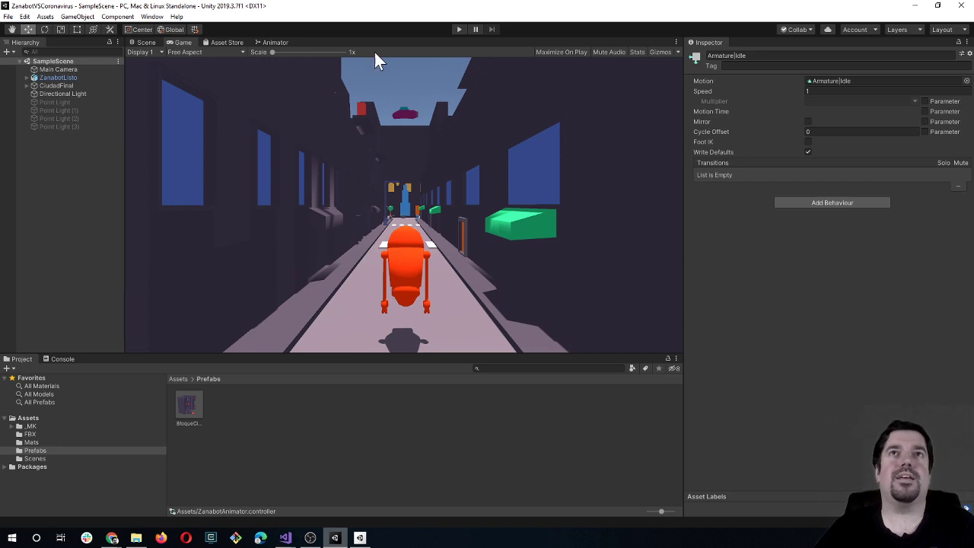
pyautogui.click(275, 42)
pyautogui.click(417, 234)
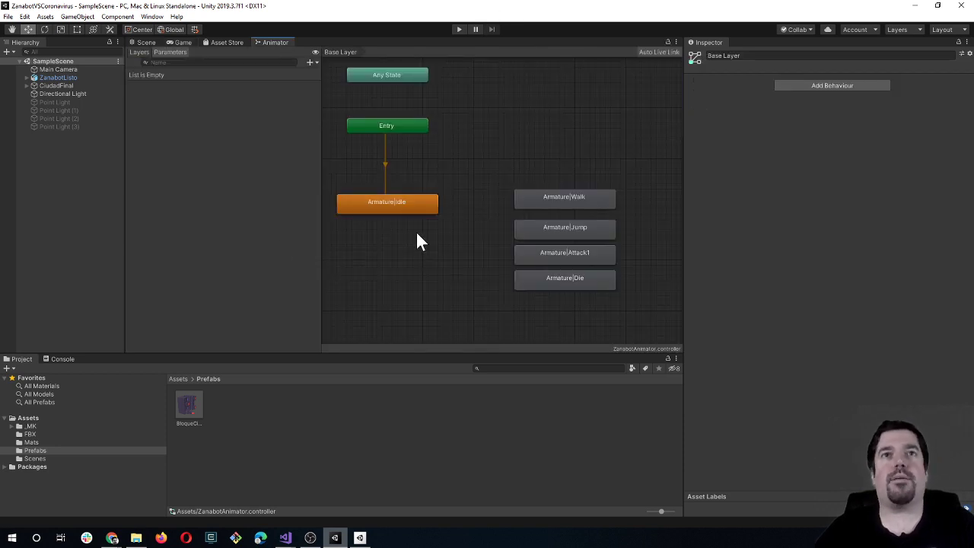
pyautogui.moveTo(335, 104); pyautogui.dragTo(468, 228)
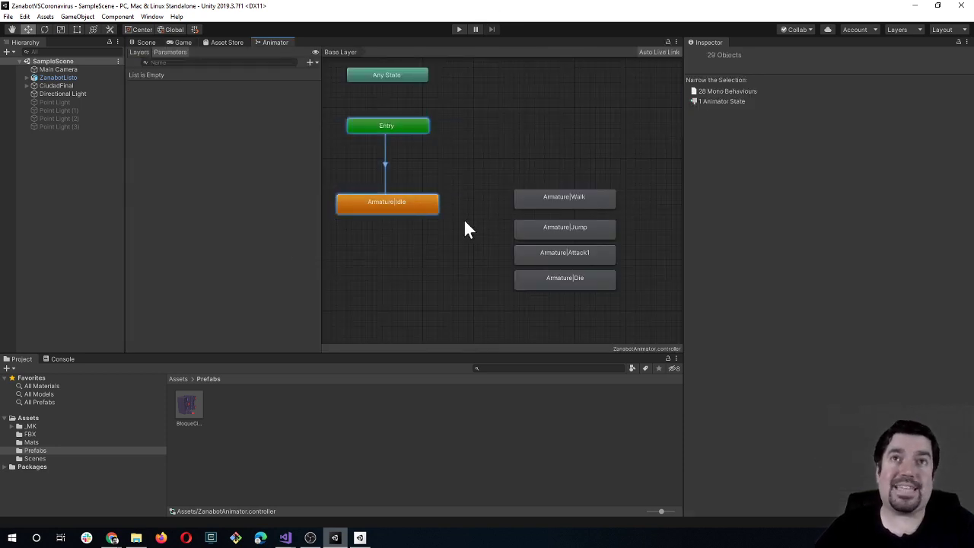
# Step: Line the four other states up with Armature|Idle in the Animator graph
pyautogui.click(373, 207)
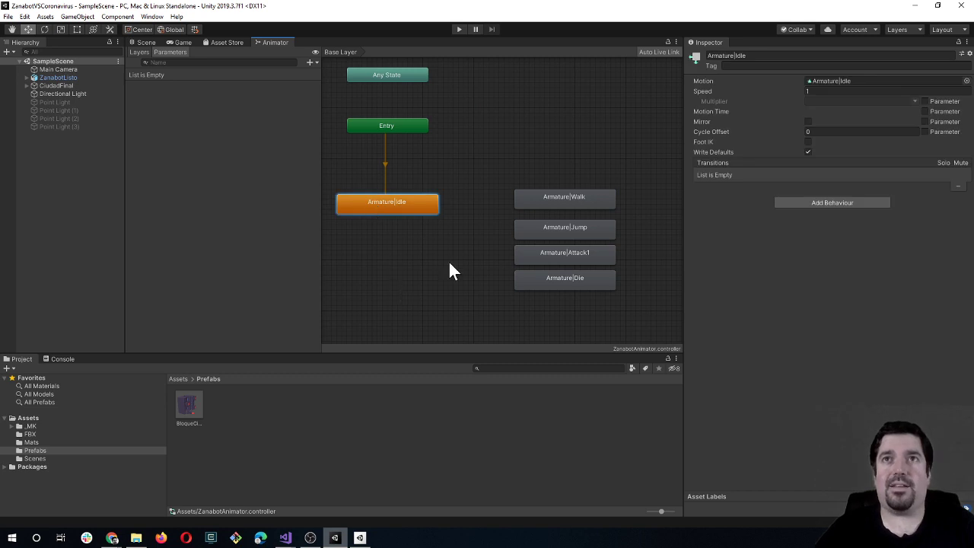
pyautogui.moveTo(476, 160); pyautogui.dragTo(714, 307)
pyautogui.moveTo(580, 284); pyautogui.dragTo(572, 293)
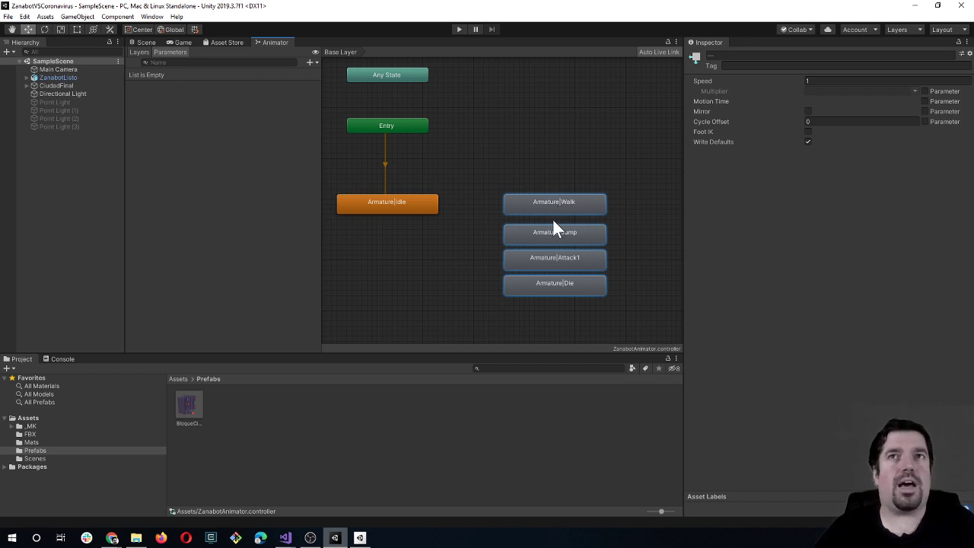
# Step: Create an Armature|Idle to Armature|Walk transition, move Jump, Attack1 and Die below Walk, and select it
pyautogui.click(412, 205)
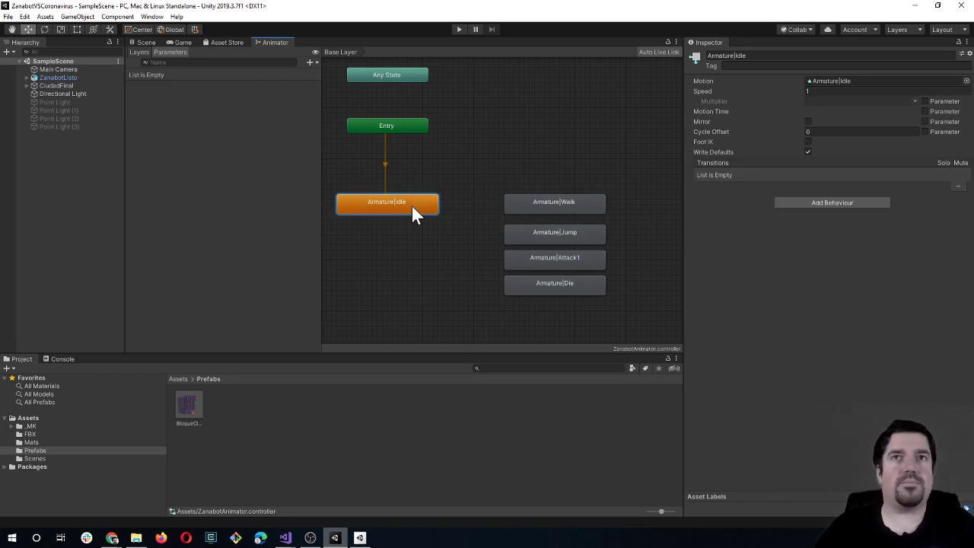
pyautogui.rightClick(412, 206)
pyautogui.click(438, 214)
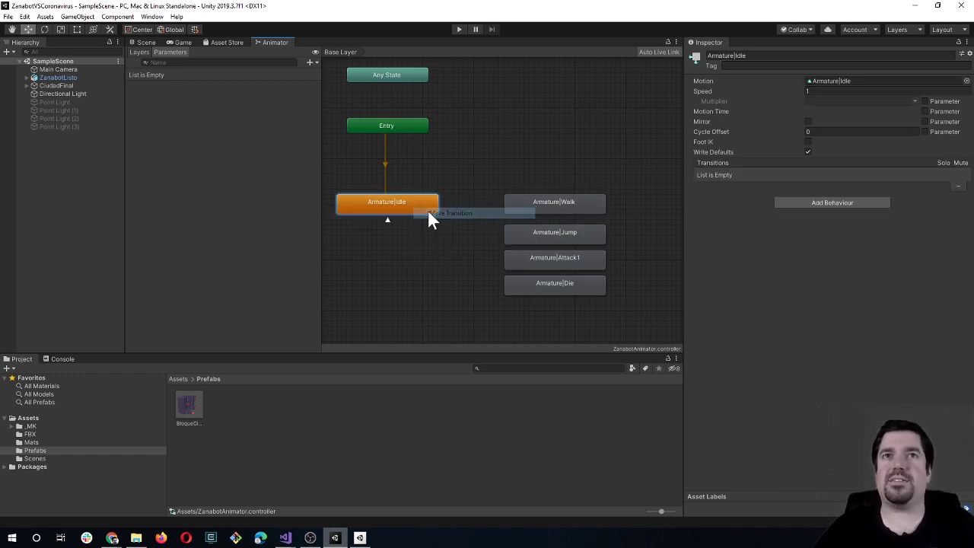
pyautogui.click(511, 205)
pyautogui.click(525, 206)
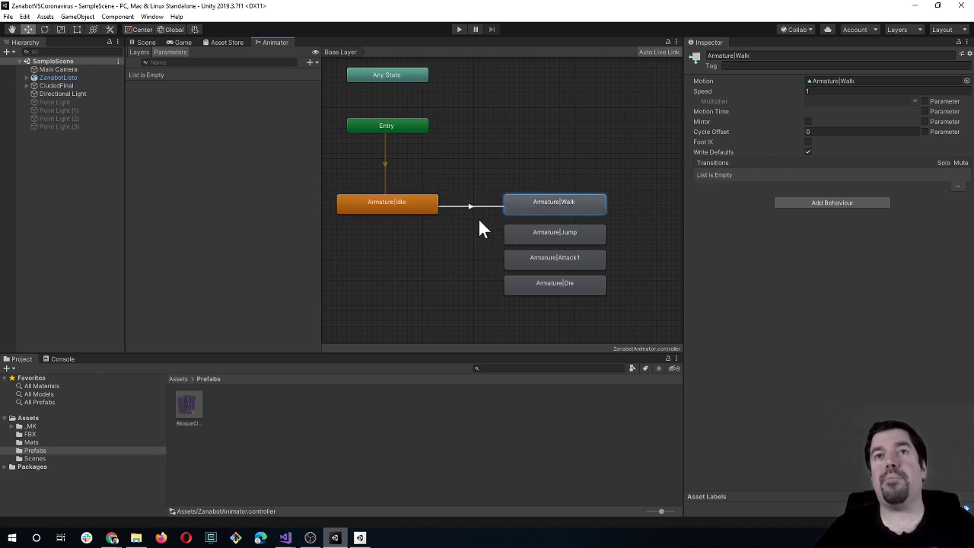
pyautogui.moveTo(477, 220)
pyautogui.mouseDown()
pyautogui.moveTo(637, 304)
pyautogui.moveTo(599, 294)
pyautogui.mouseUp()
pyautogui.click(449, 190)
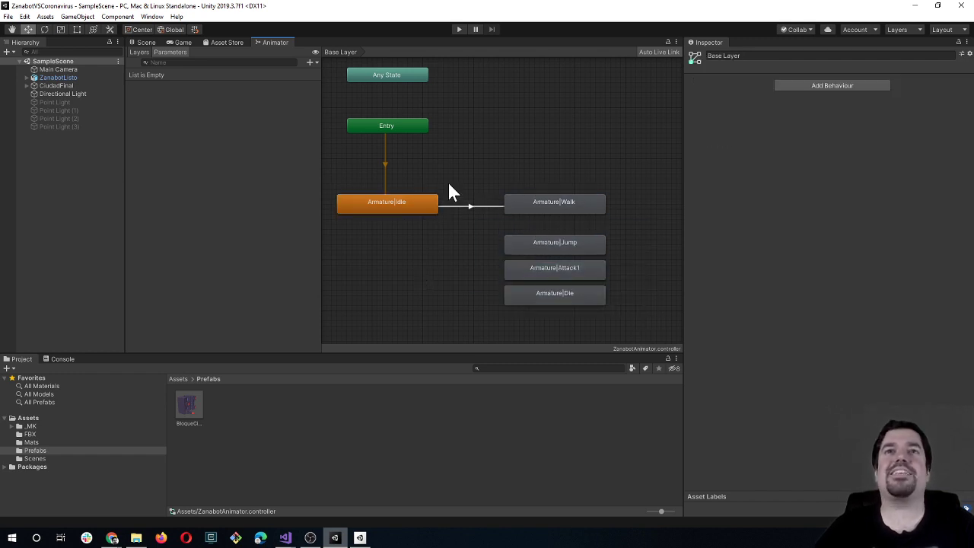
pyautogui.click(473, 205)
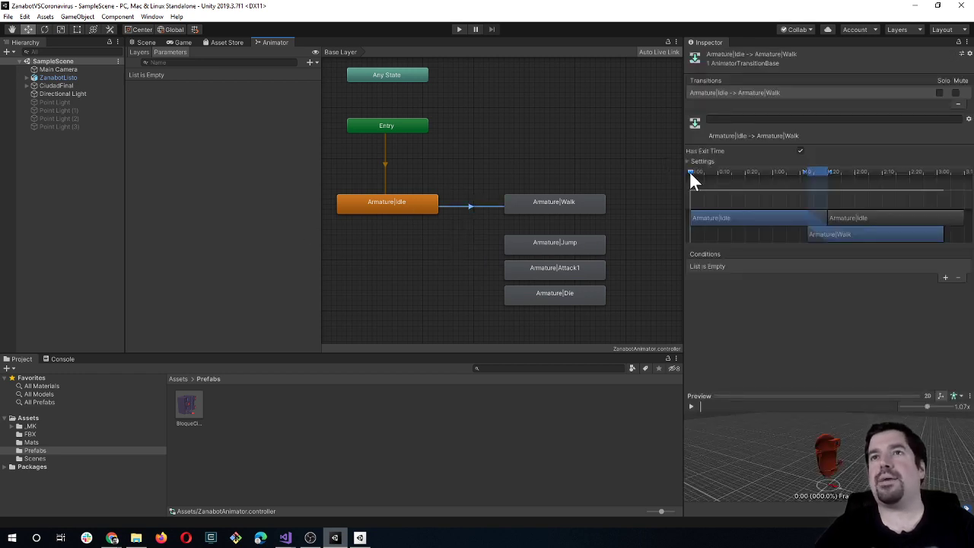
pyautogui.moveTo(694, 172)
pyautogui.mouseDown()
pyautogui.moveTo(859, 175)
pyautogui.moveTo(751, 182)
pyautogui.moveTo(853, 183)
pyautogui.moveTo(802, 190)
pyautogui.mouseUp()
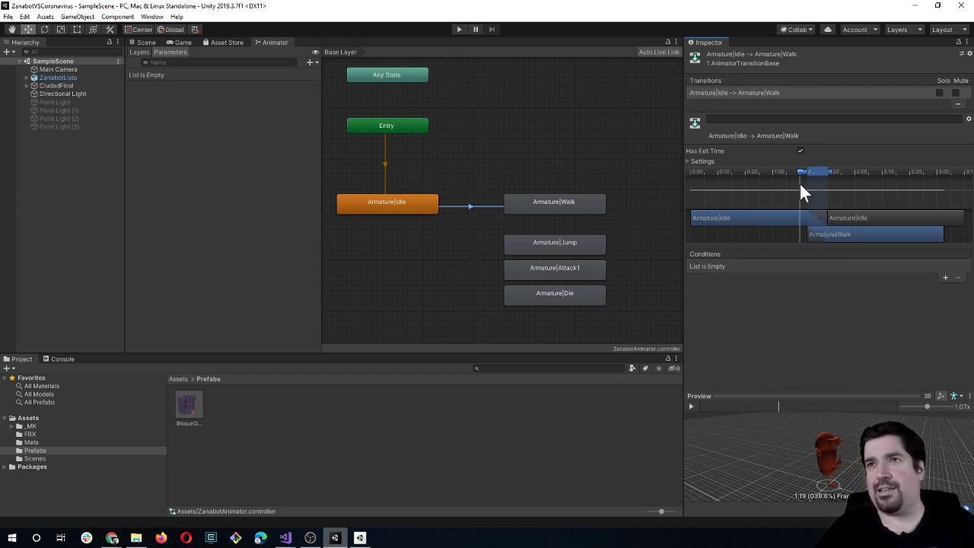
pyautogui.moveTo(838, 231); pyautogui.dragTo(835, 228)
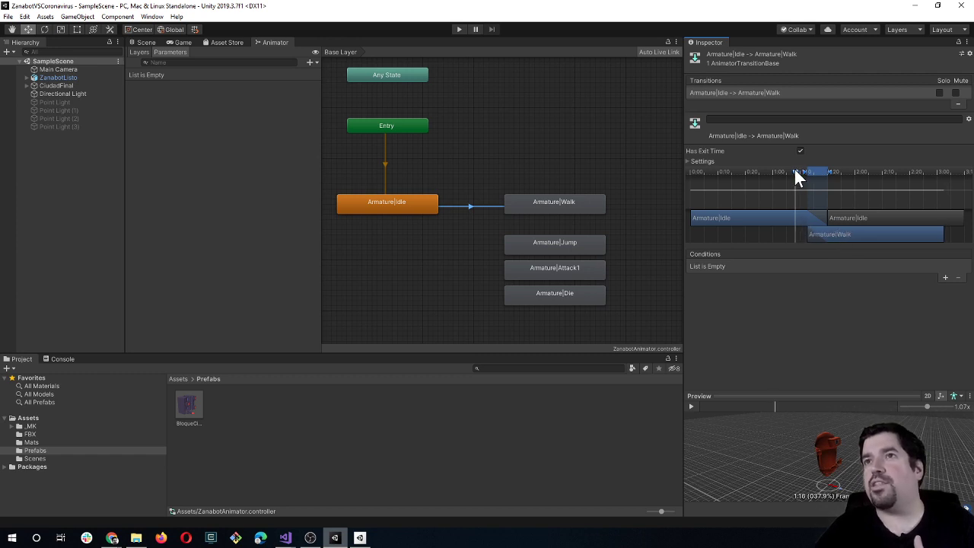
pyautogui.moveTo(797, 171)
pyautogui.mouseDown()
pyautogui.moveTo(830, 175)
pyautogui.moveTo(660, 187)
pyautogui.mouseUp()
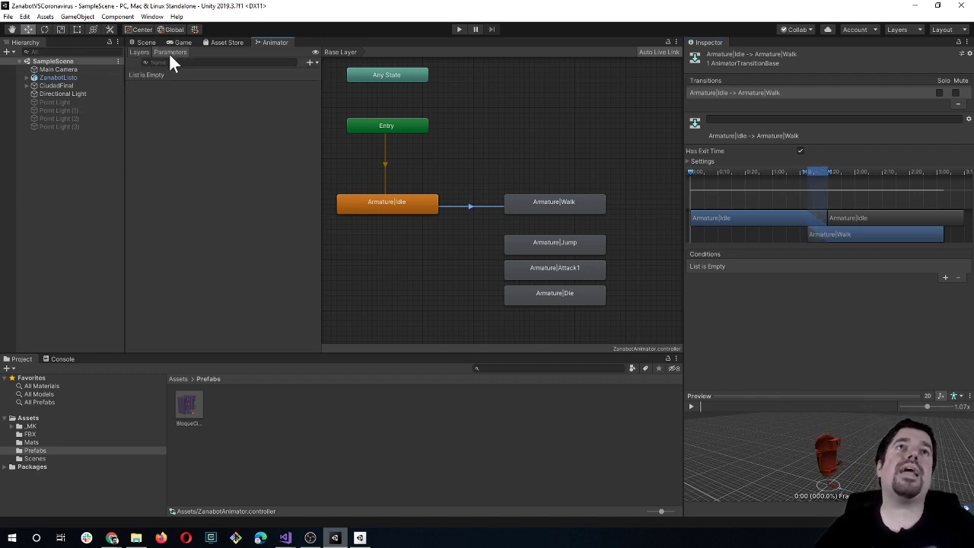
# Step: Add a Bool parameter named isWalking to the Animator's Parameters list
pyautogui.click(309, 62)
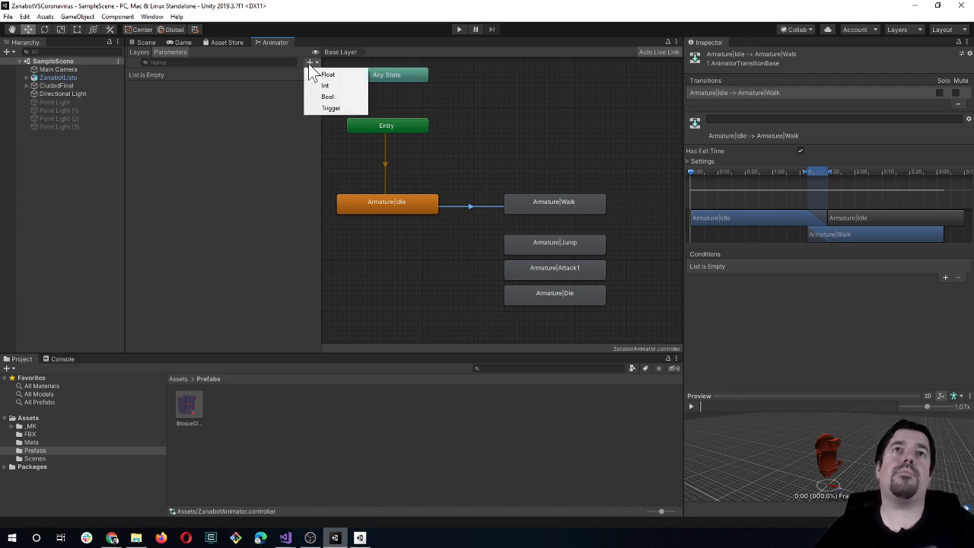
pyautogui.click(344, 98)
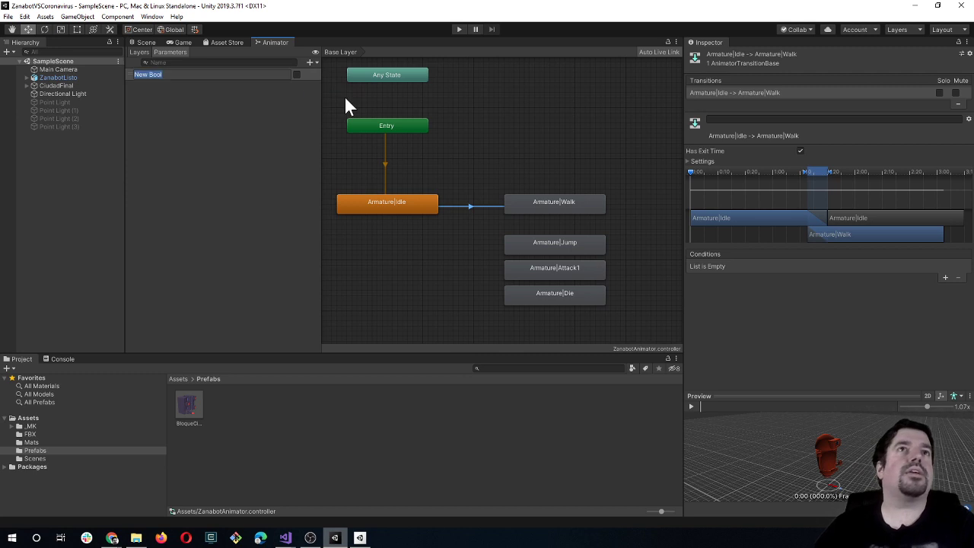
pyautogui.write('isWalking')
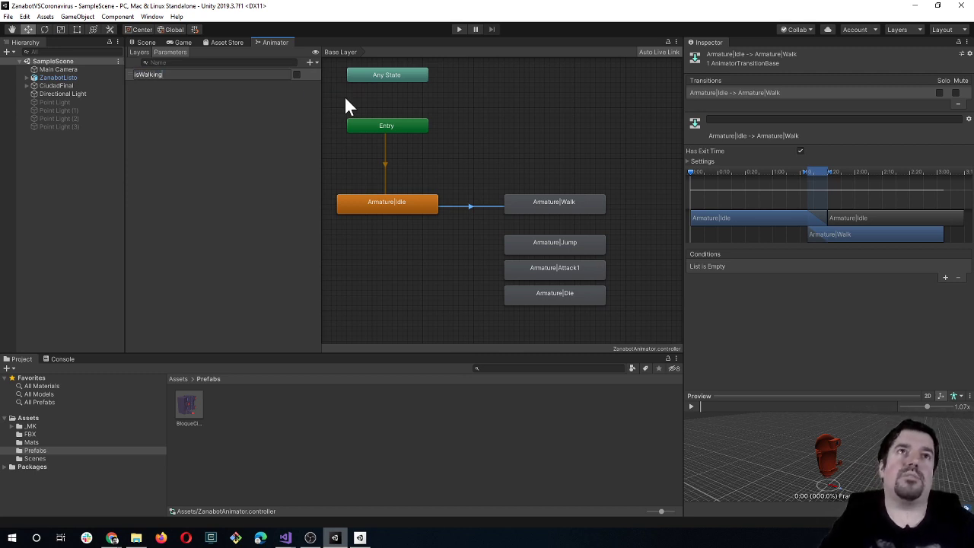
pyautogui.press('Return')
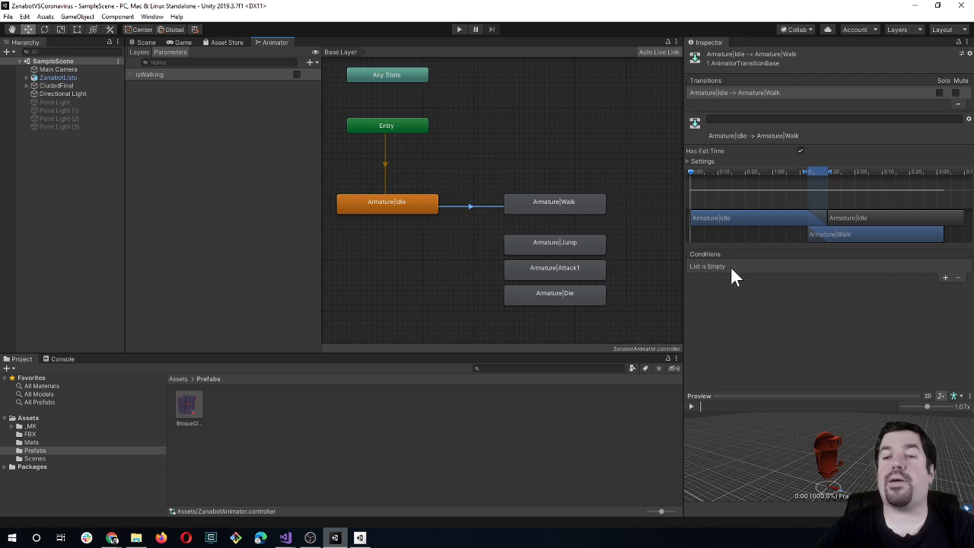
# Step: Add the condition isWalking true to the Idle-to-Walk transition
pyautogui.click(944, 278)
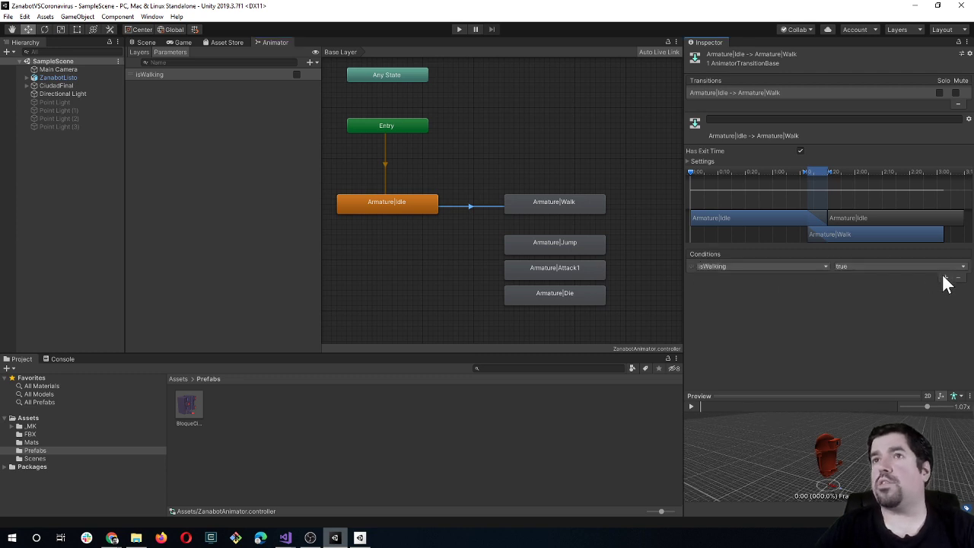
pyautogui.click(784, 267)
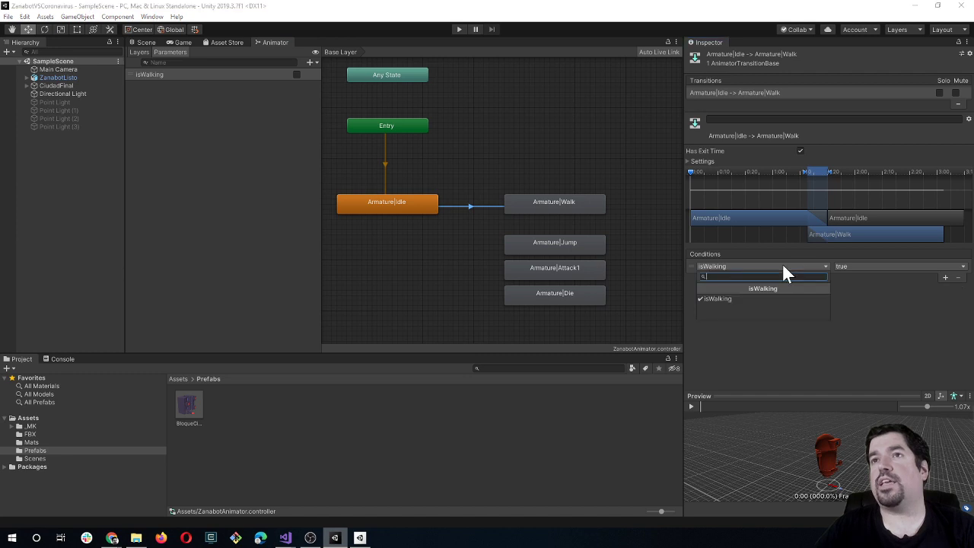
pyautogui.click(725, 299)
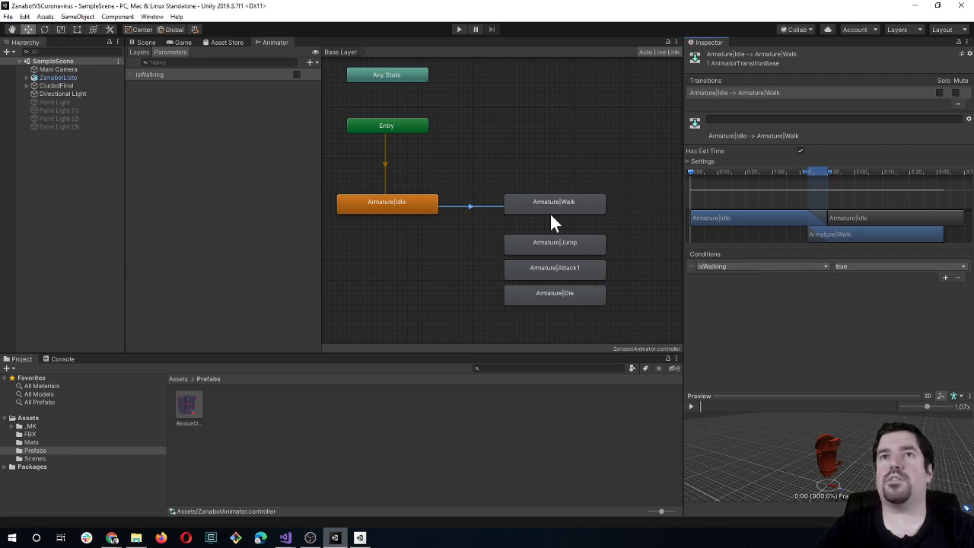
# Step: Create a Walk-to-Idle transition with the condition isWalking false, then start Play mode
pyautogui.click(561, 204)
pyautogui.rightClick(561, 204)
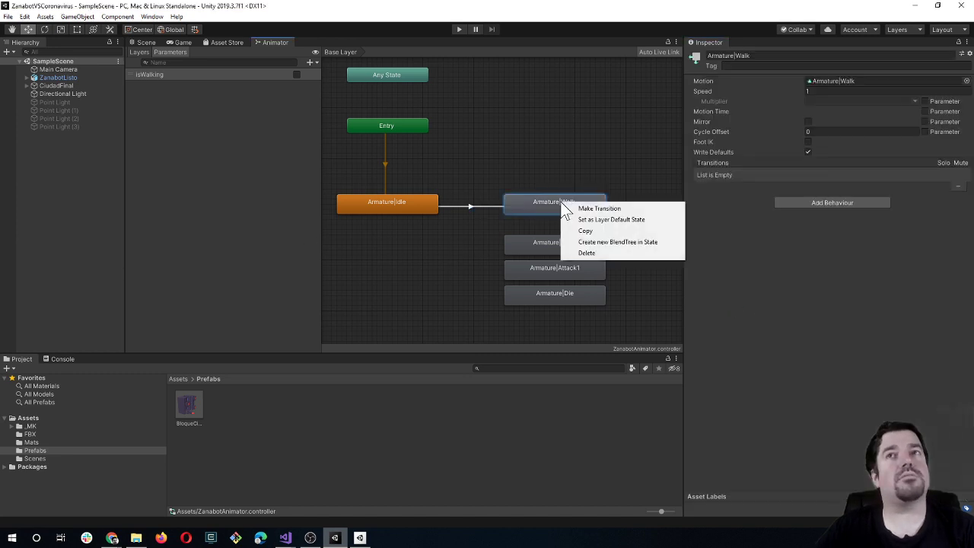
pyautogui.click(584, 210)
pyautogui.click(429, 199)
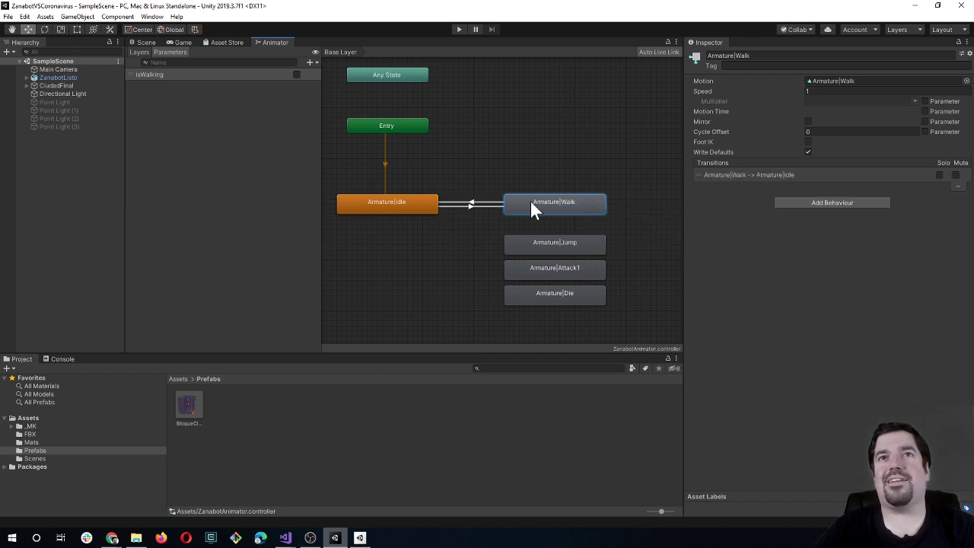
pyautogui.click(480, 203)
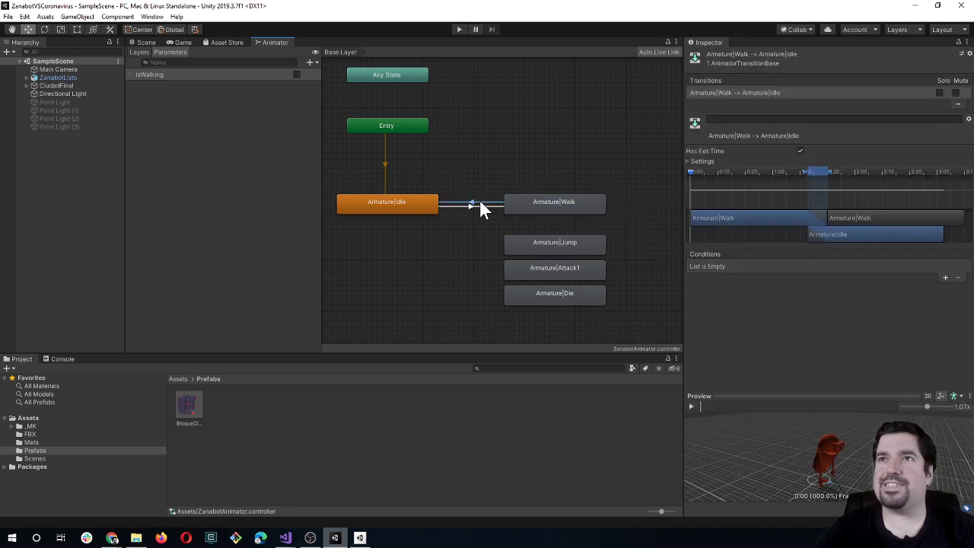
pyautogui.click(946, 278)
pyautogui.click(886, 266)
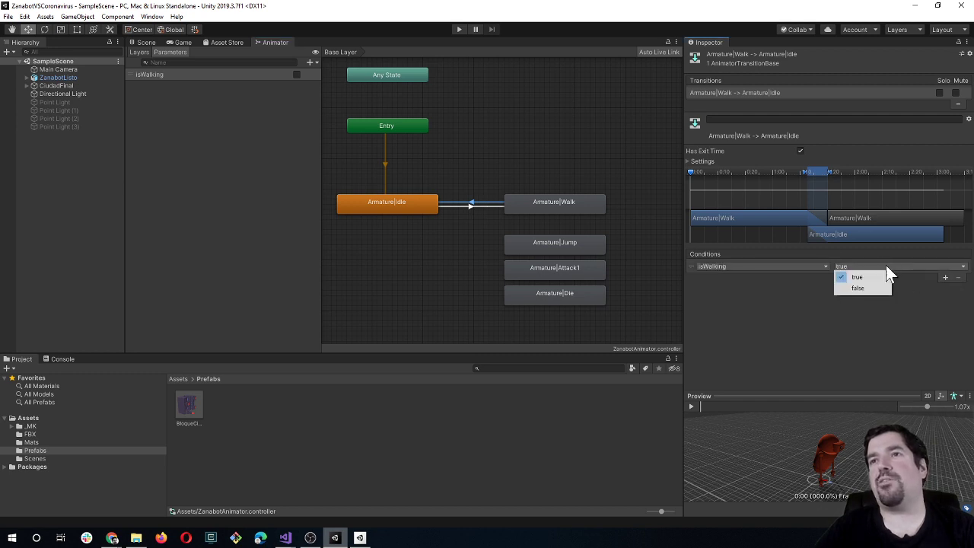
pyautogui.click(866, 287)
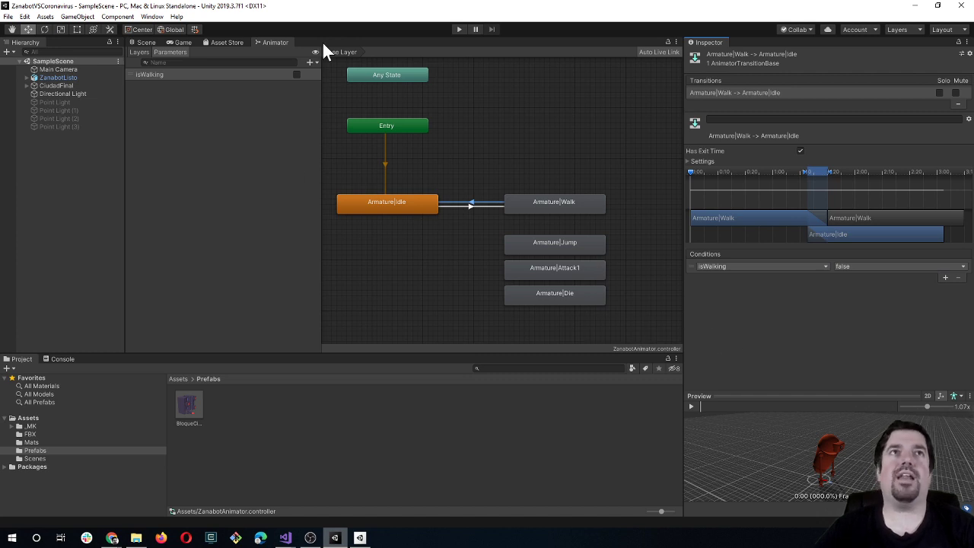
pyautogui.click(460, 28)
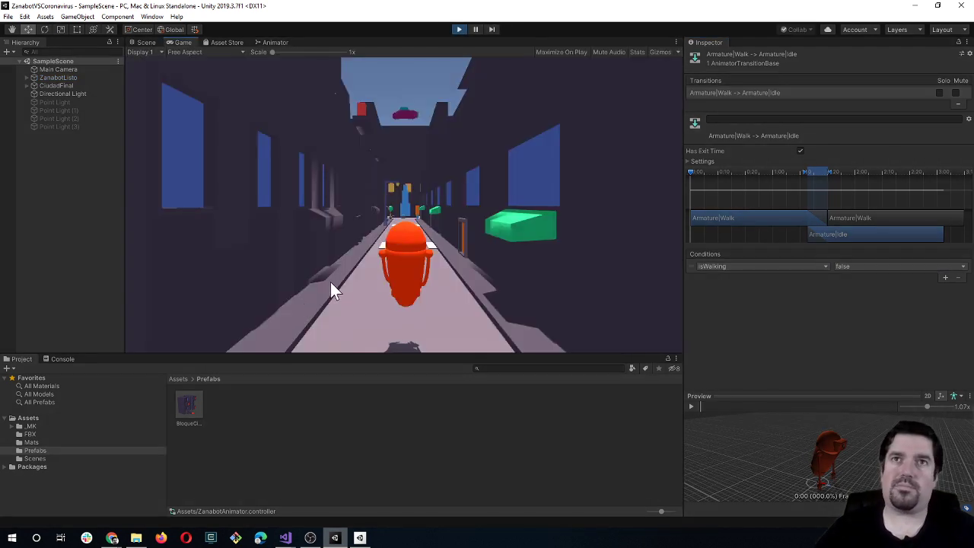
# Step: Walk the robot down the street, turning right, left and back, then stop Play mode
pyautogui.press('Up')
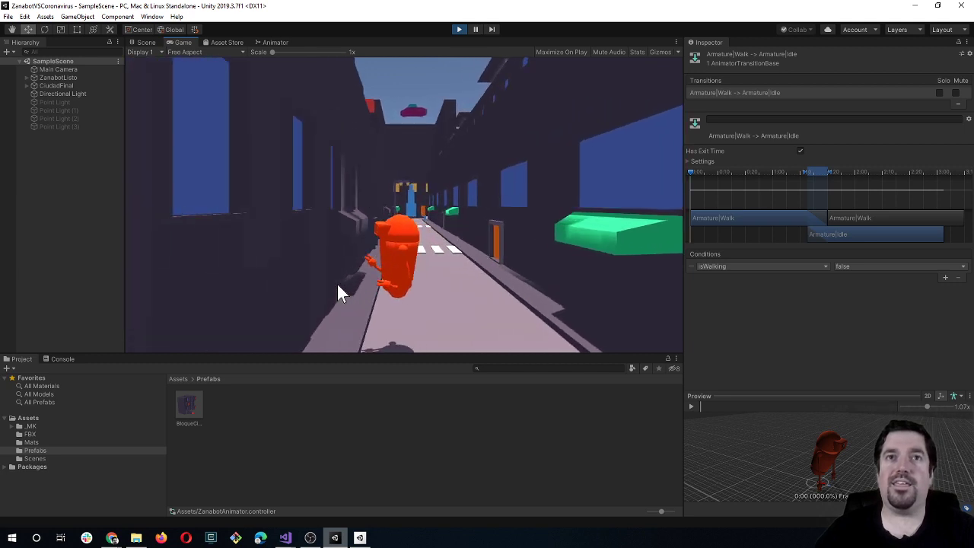
pyautogui.press('Right')
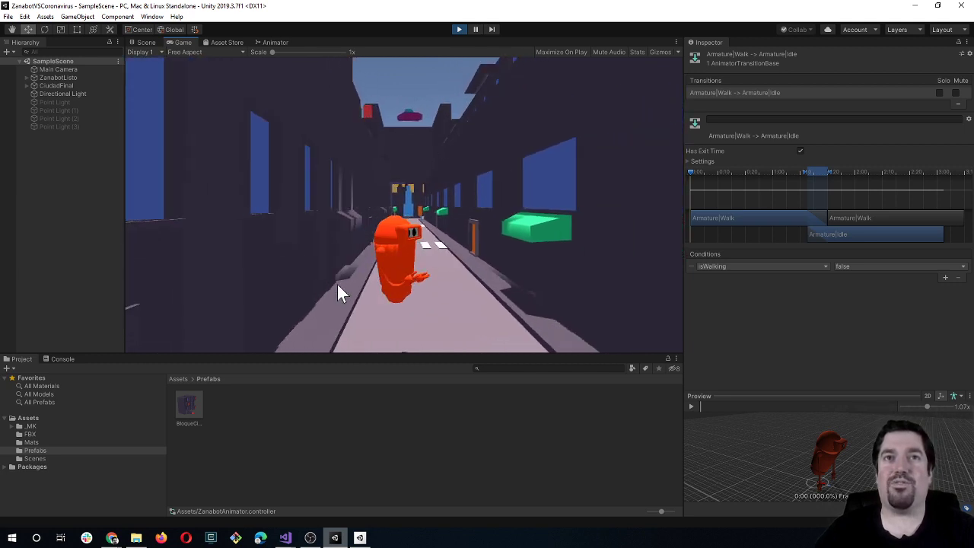
pyautogui.press('Left')
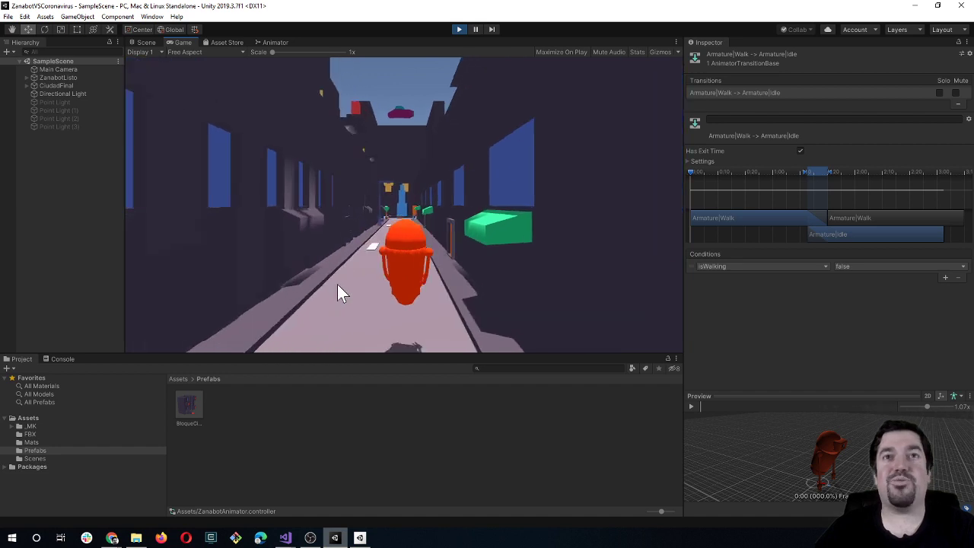
pyautogui.press('Left')
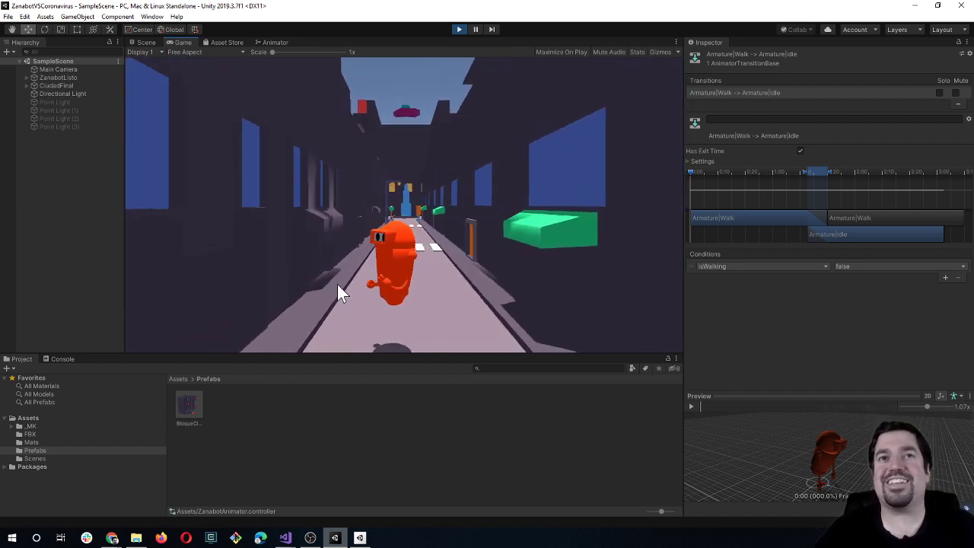
pyautogui.press('Down')
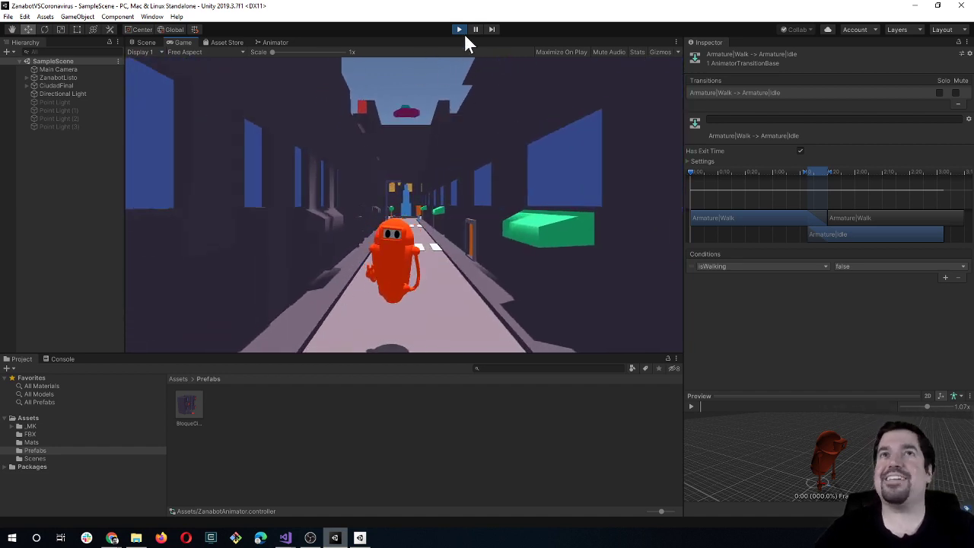
pyautogui.click(463, 31)
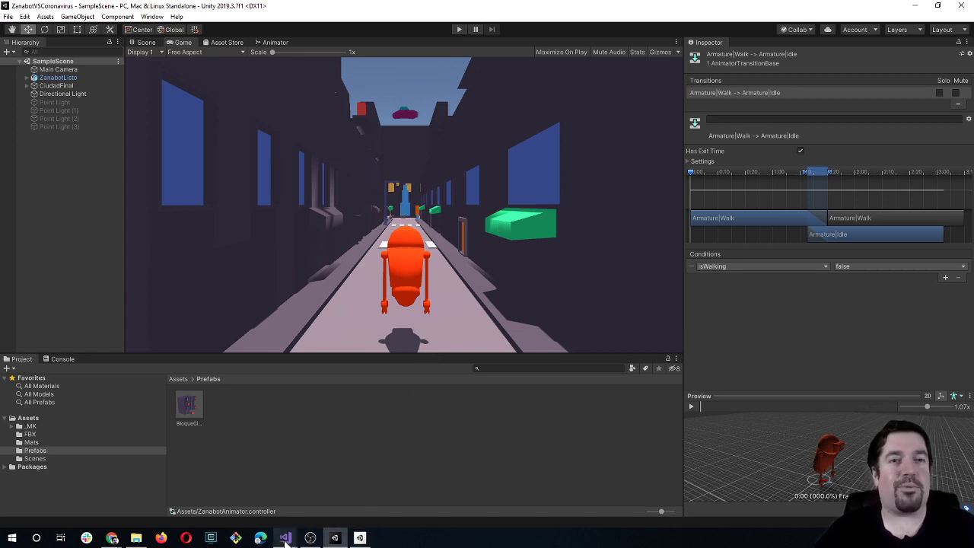
pyautogui.moveTo(286, 540)
pyautogui.click(254, 499)
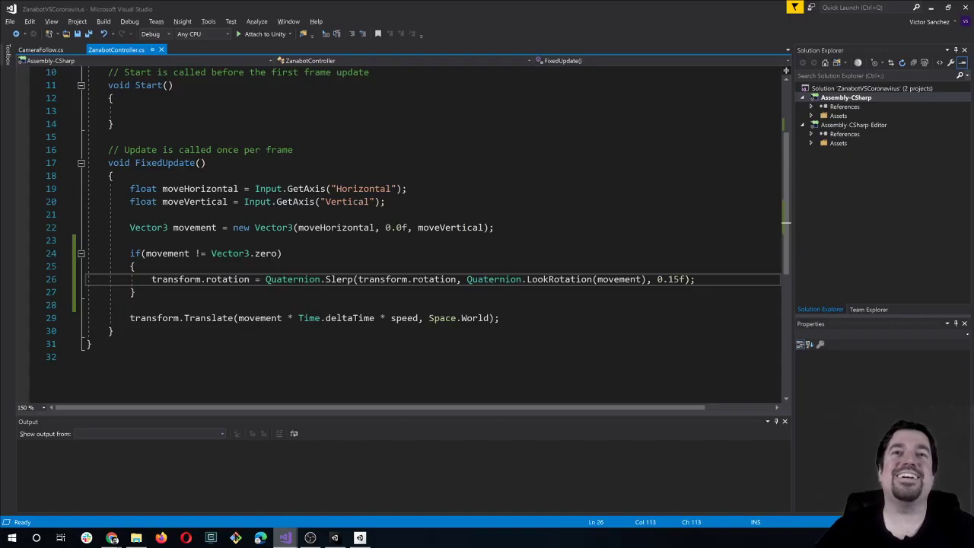
pyautogui.click(129, 304)
pyautogui.scroll(3, 426, 229)
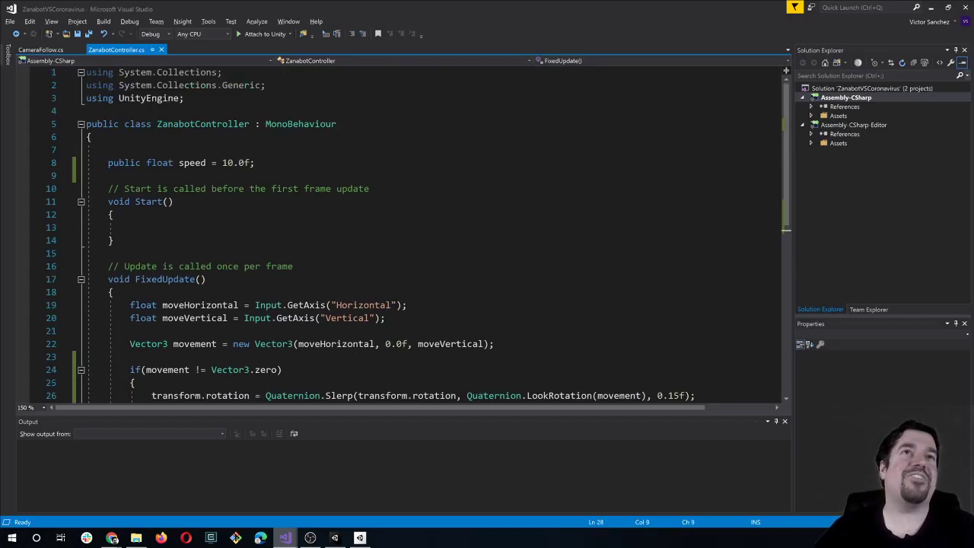
pyautogui.scroll(-3, 274, 343)
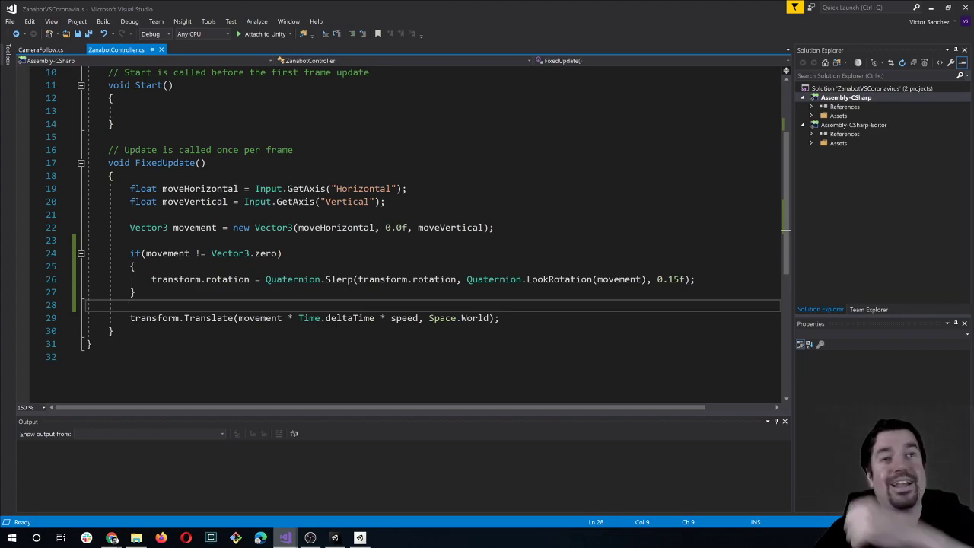
pyautogui.hotkey('alt', 'Tab')
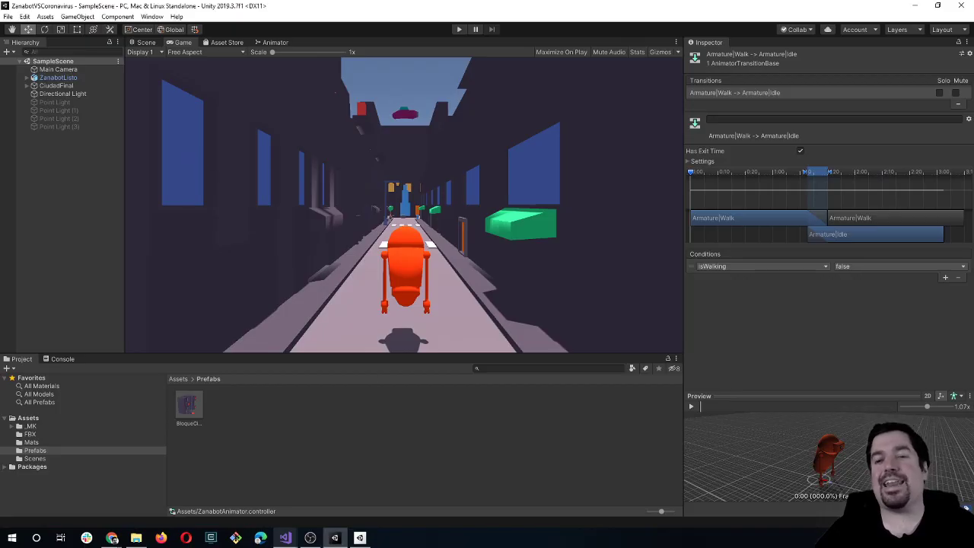
# Step: Select ZanabotListo and collapse, expand and collapse its Animator component in the Inspector
pyautogui.click(40, 76)
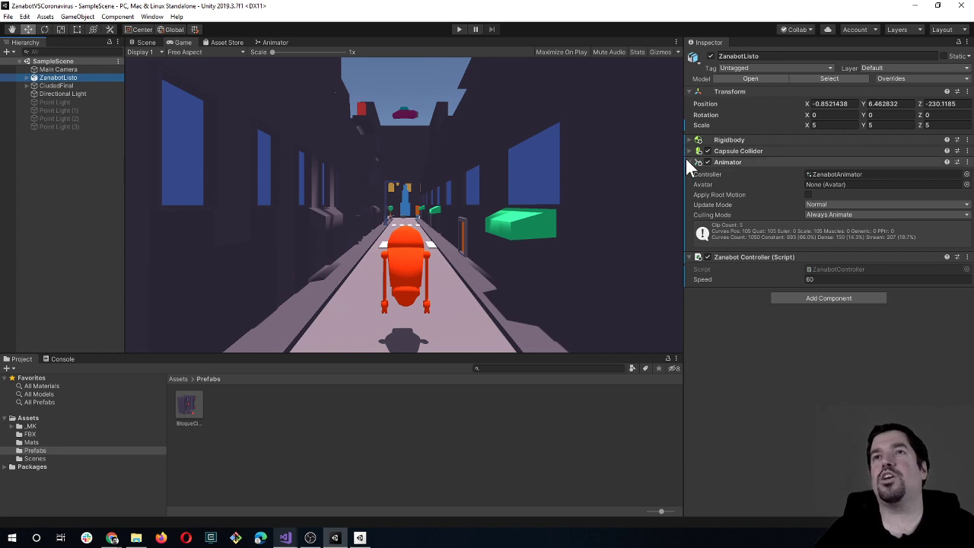
pyautogui.click(688, 162)
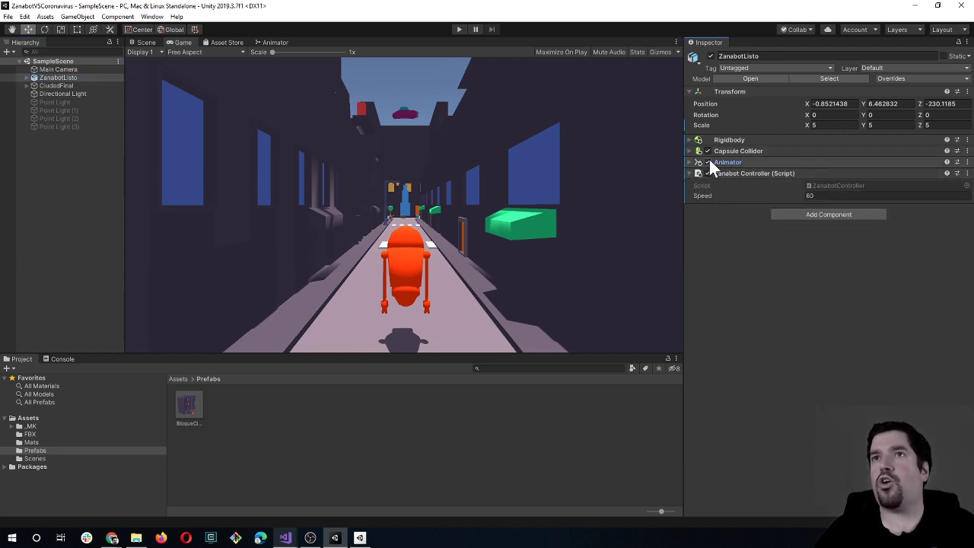
pyautogui.click(689, 162)
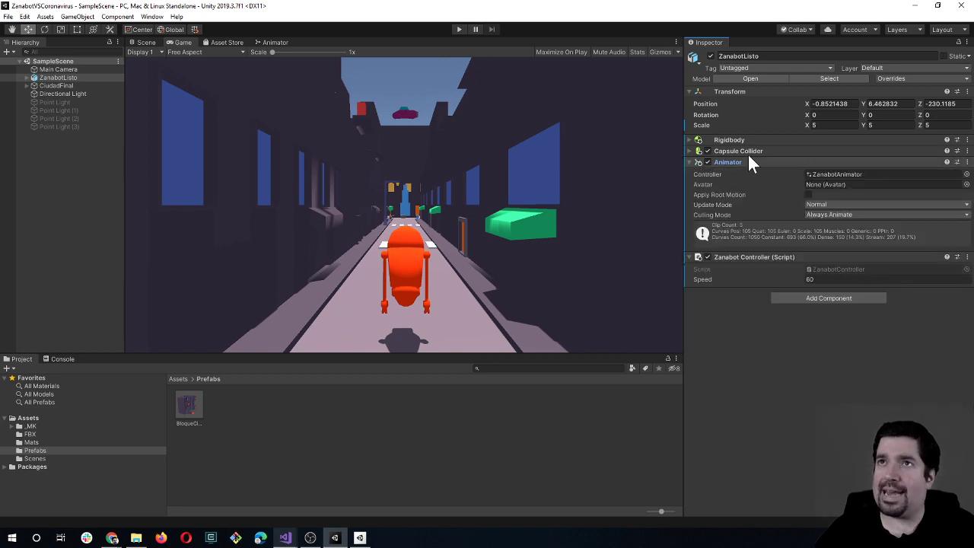
pyautogui.click(694, 163)
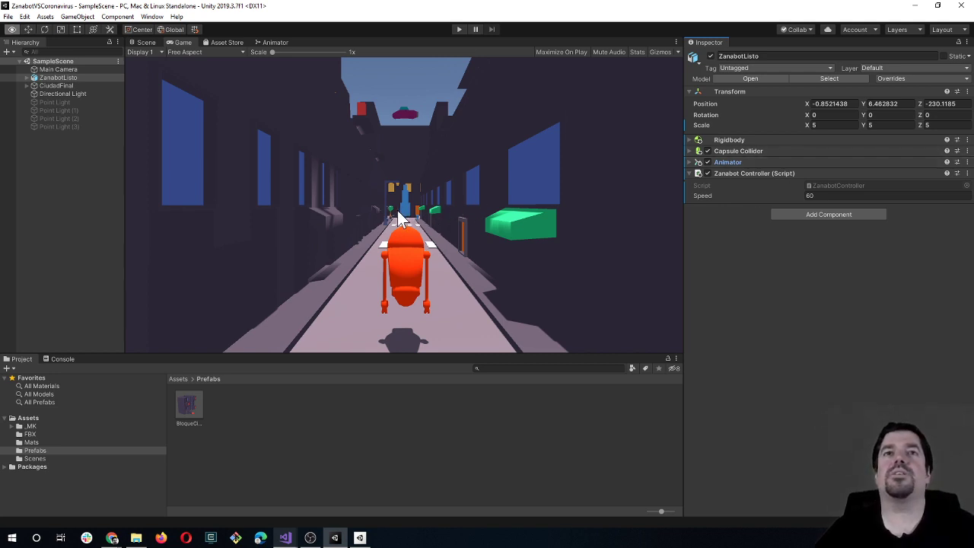
pyautogui.hotkey('alt', 'Tab')
# Step: Declare an Animator zanabotAnim field below the speed field
pyautogui.scroll(3, 434, 228)
pyautogui.click(108, 175)
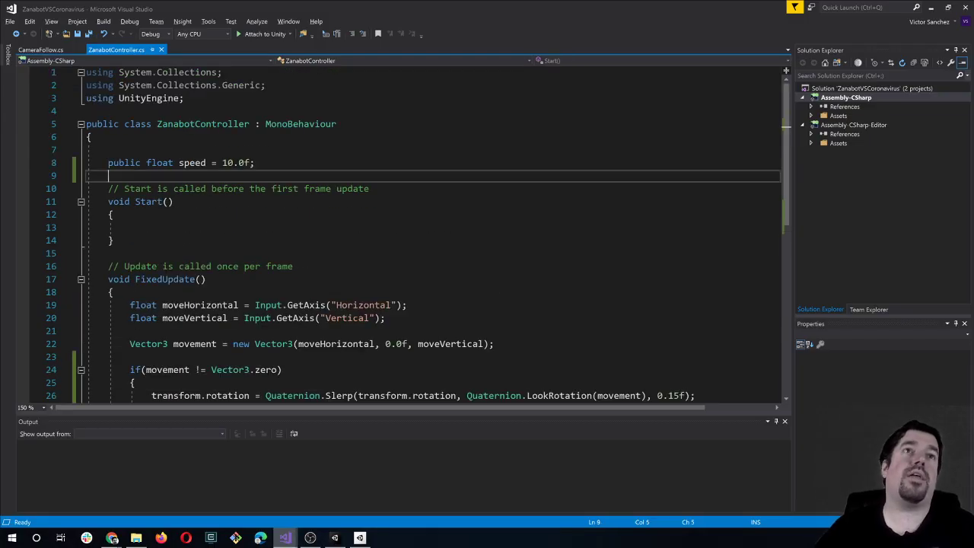
pyautogui.write('Anim')
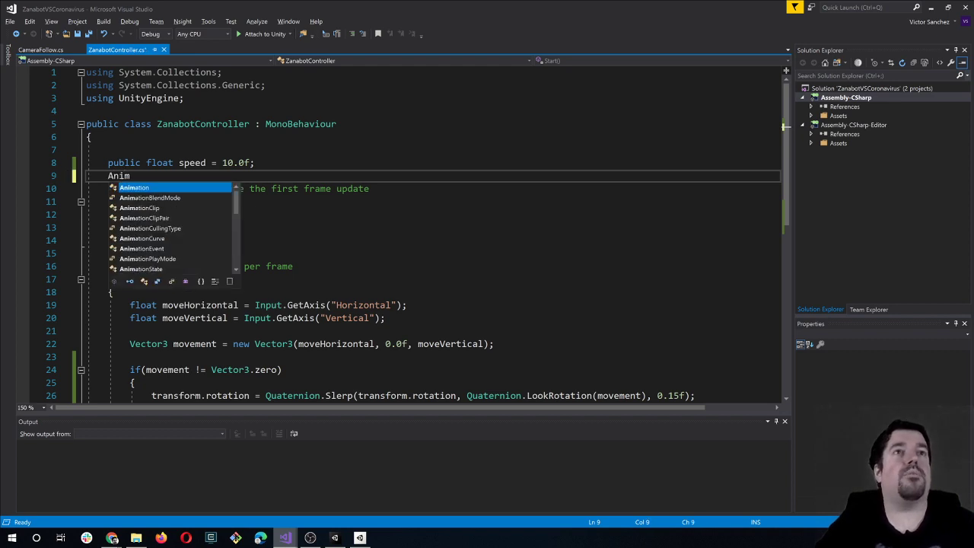
pyautogui.write('ator ')
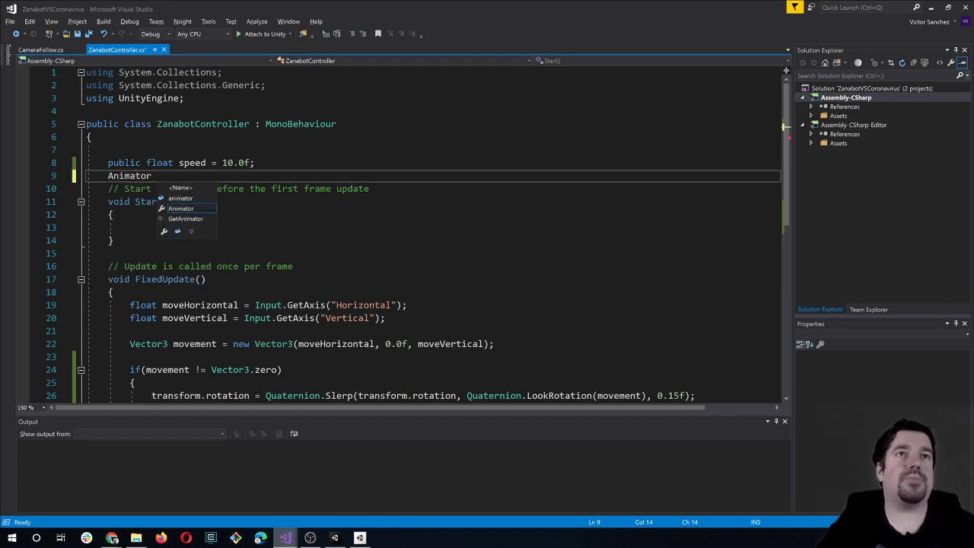
pyautogui.write('zana')
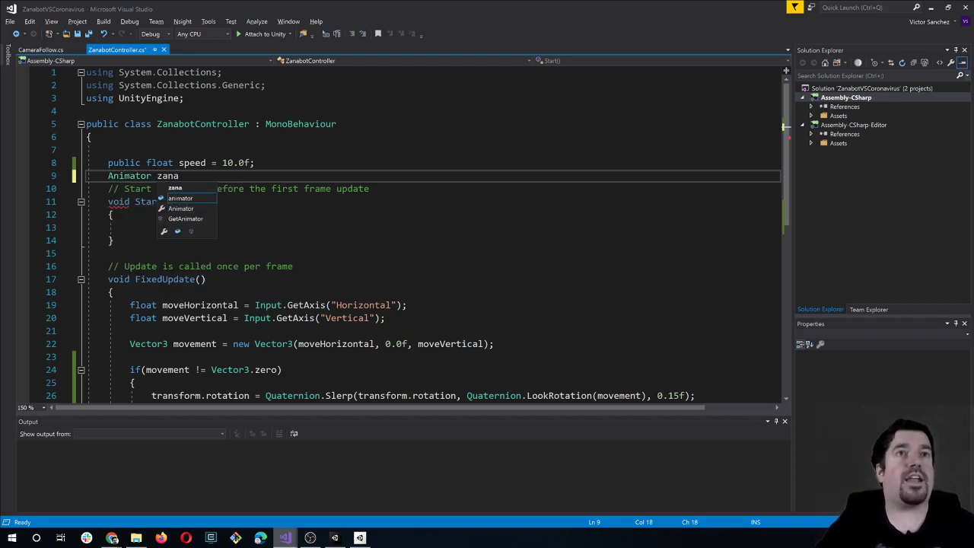
pyautogui.write('botAnim')
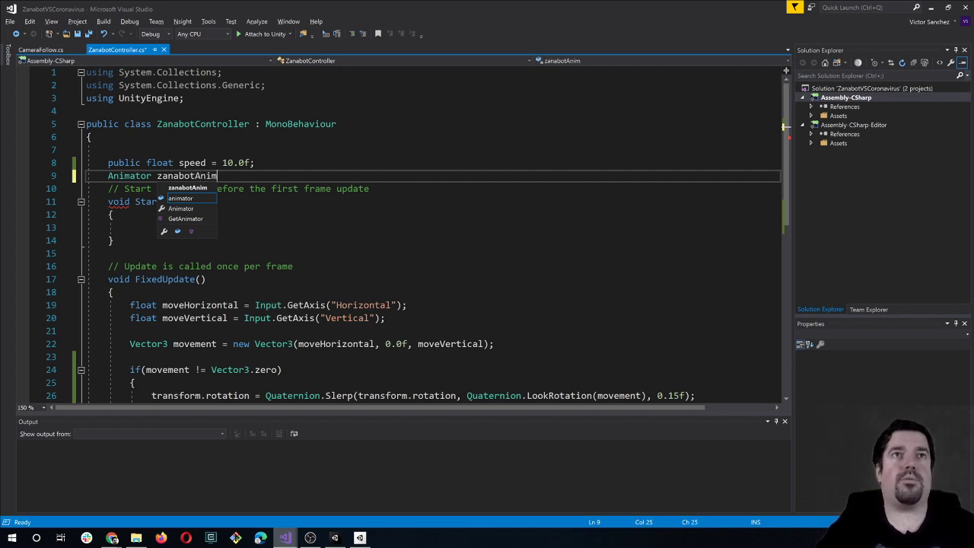
pyautogui.press('Escape')
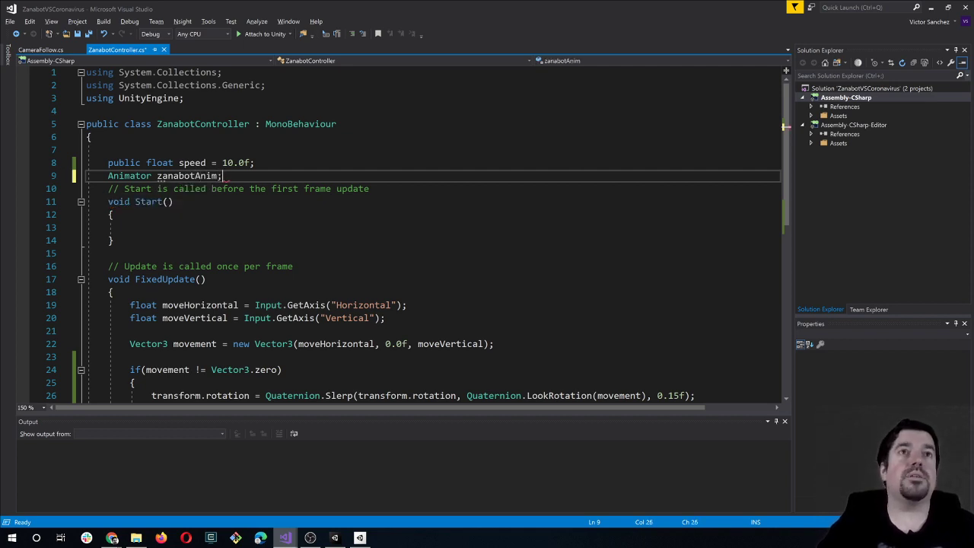
pyautogui.press('Return')
# Step: In Start, assign zanabotAnim = this.gameObject.GetComponent<Animator>();
pyautogui.click(130, 240)
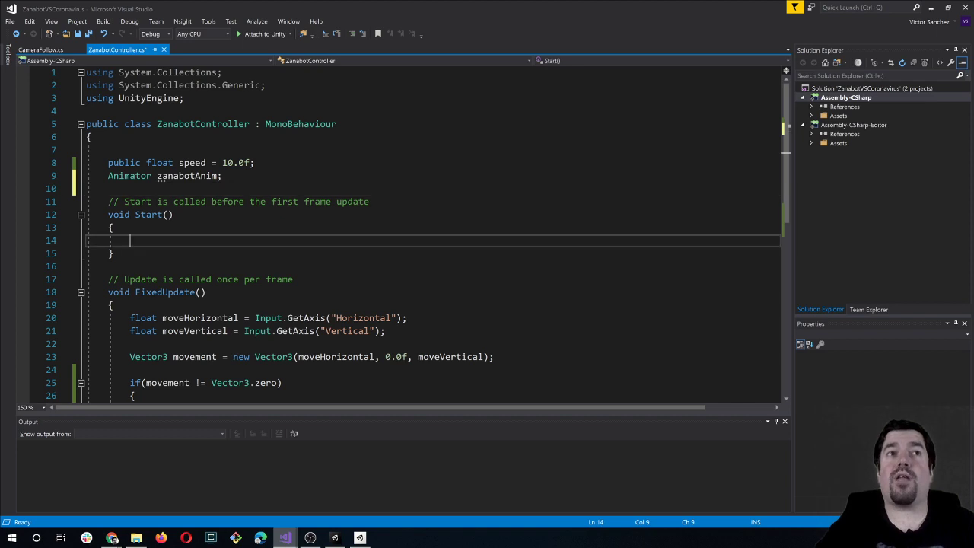
pyautogui.write('zana')
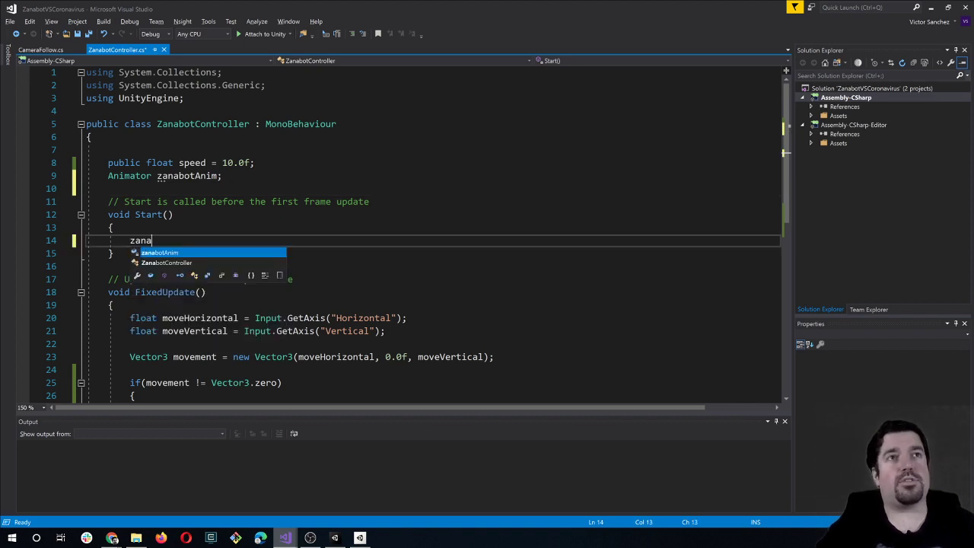
pyautogui.press('Tab')
pyautogui.write('= ')
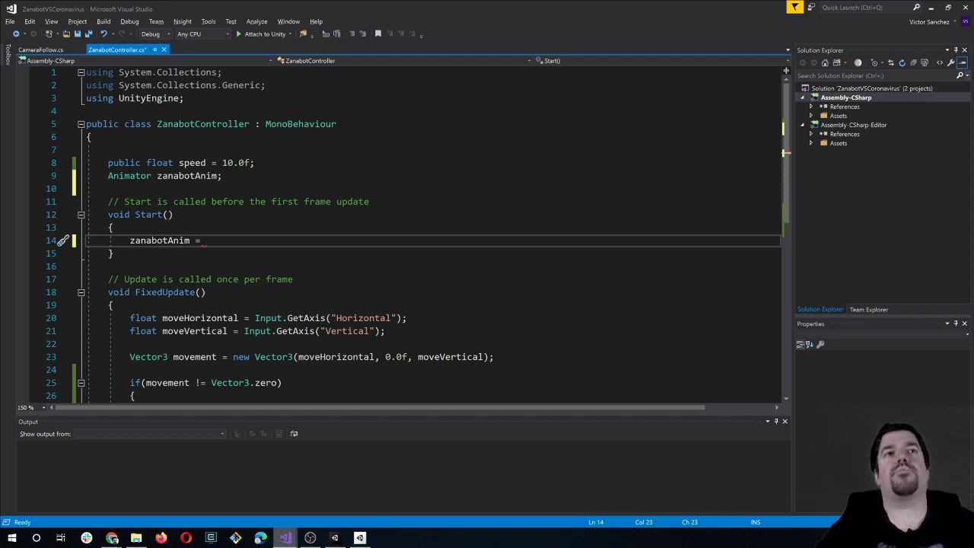
pyautogui.write('this.')
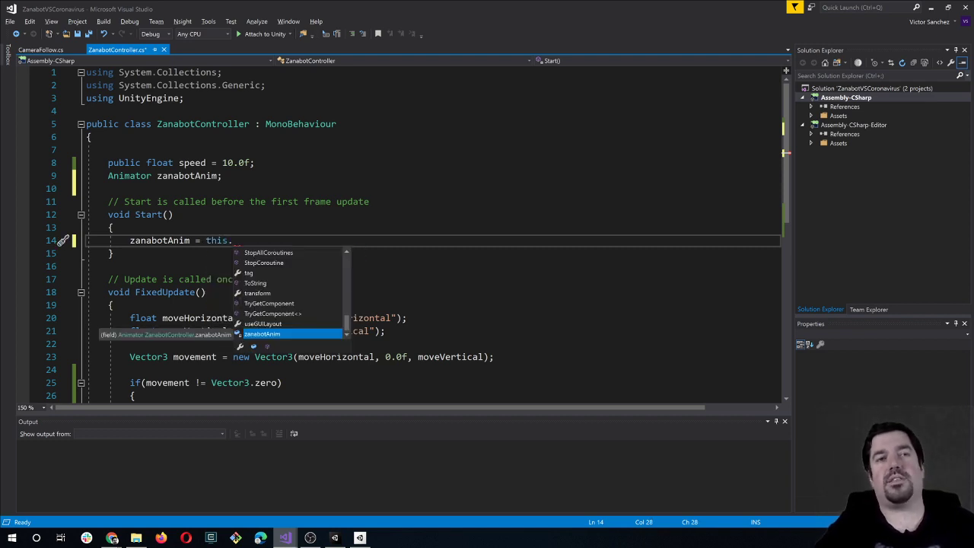
pyautogui.write('gameObject.')
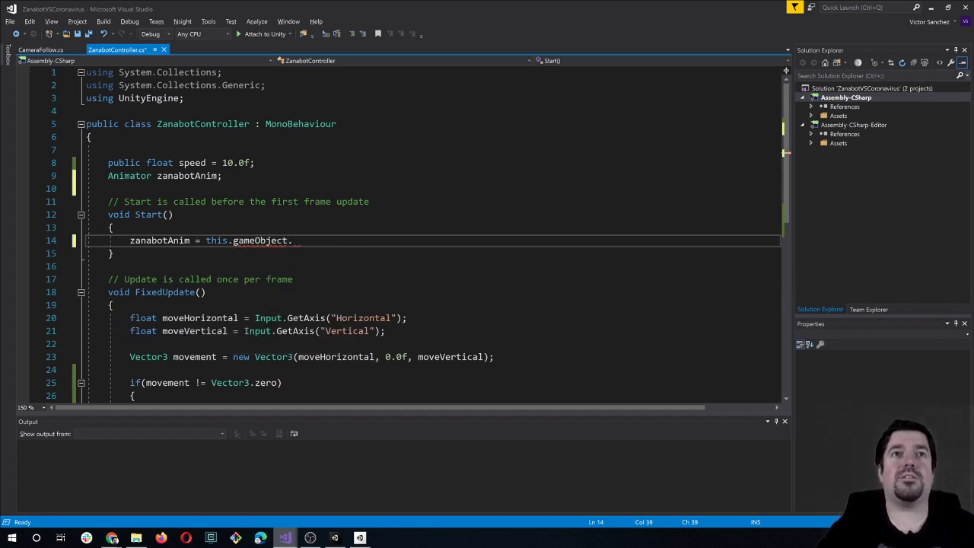
pyautogui.write('get')
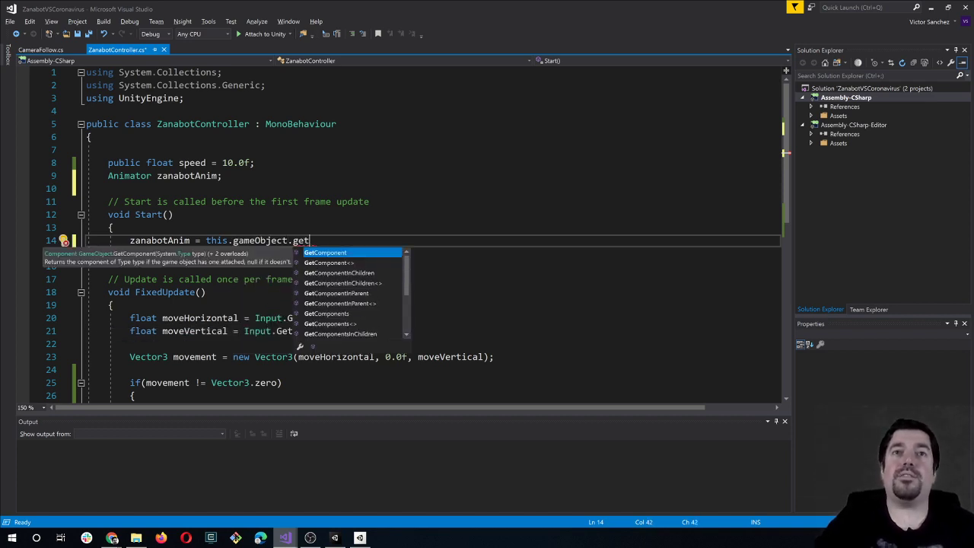
pyautogui.press('Tab')
pyautogui.write('<A')
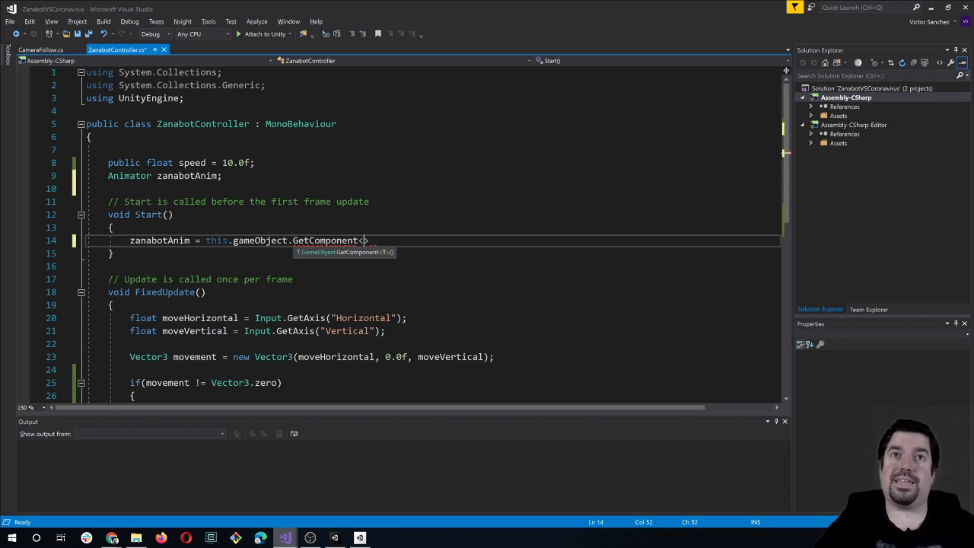
pyautogui.write('ni')
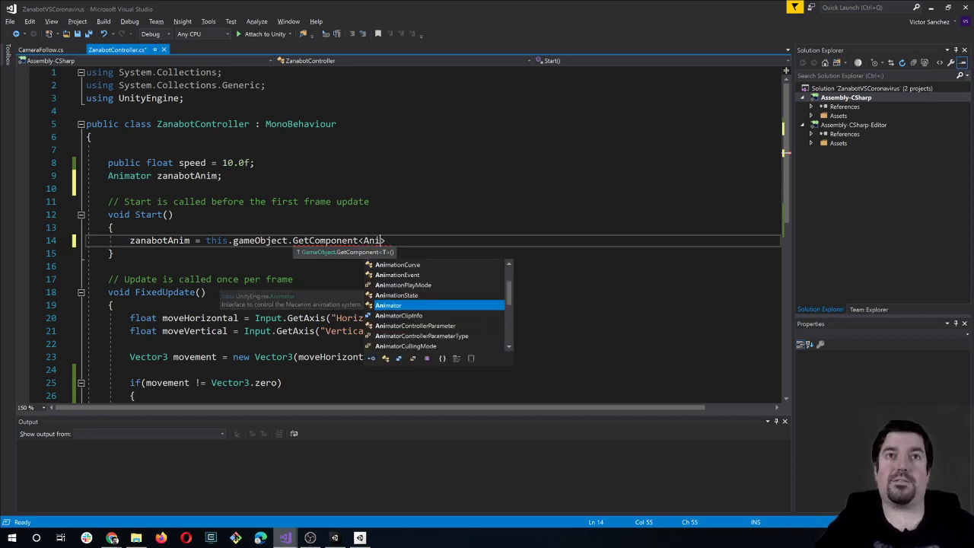
pyautogui.write('mator>')
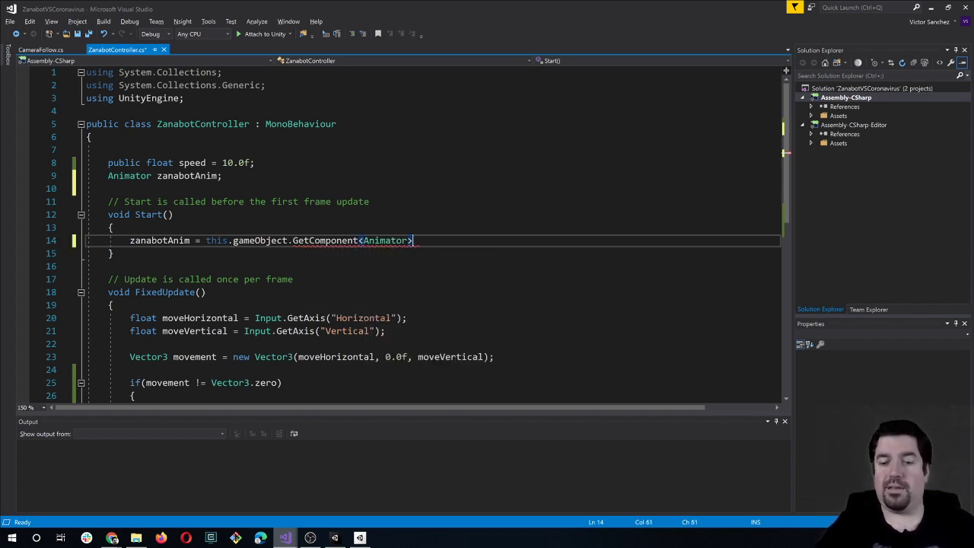
pyautogui.write(';')
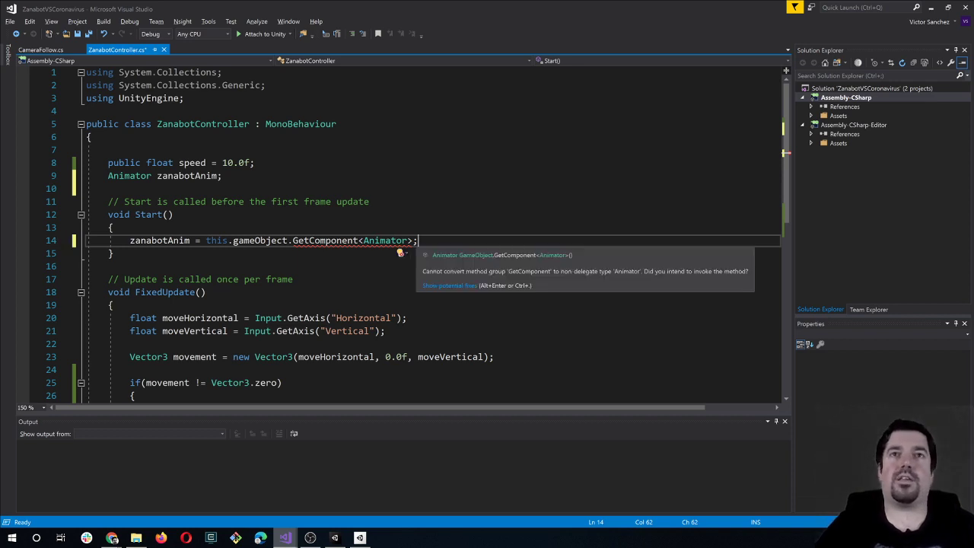
pyautogui.press('Left')
pyautogui.write('()')
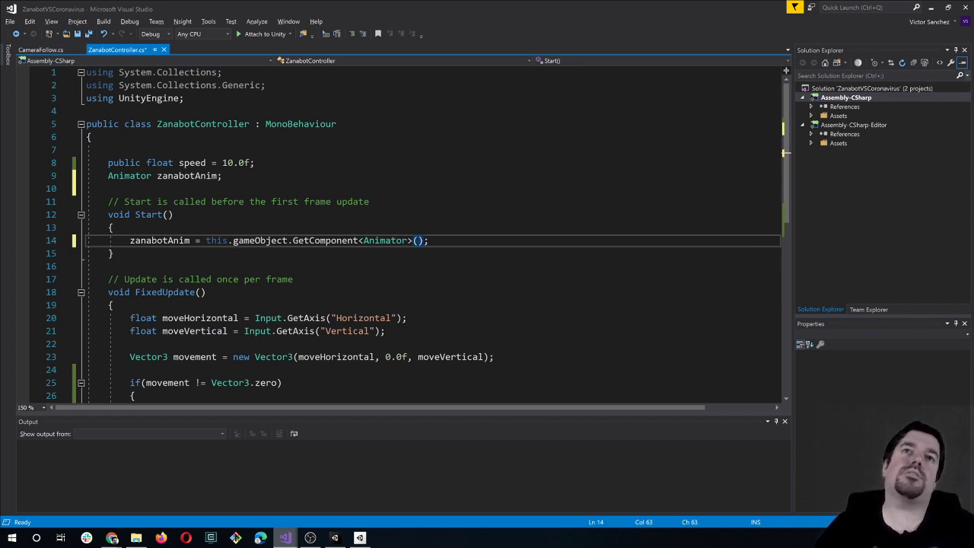
# Step: Save the ZanabotController.cs changes
pyautogui.click(63, 266)
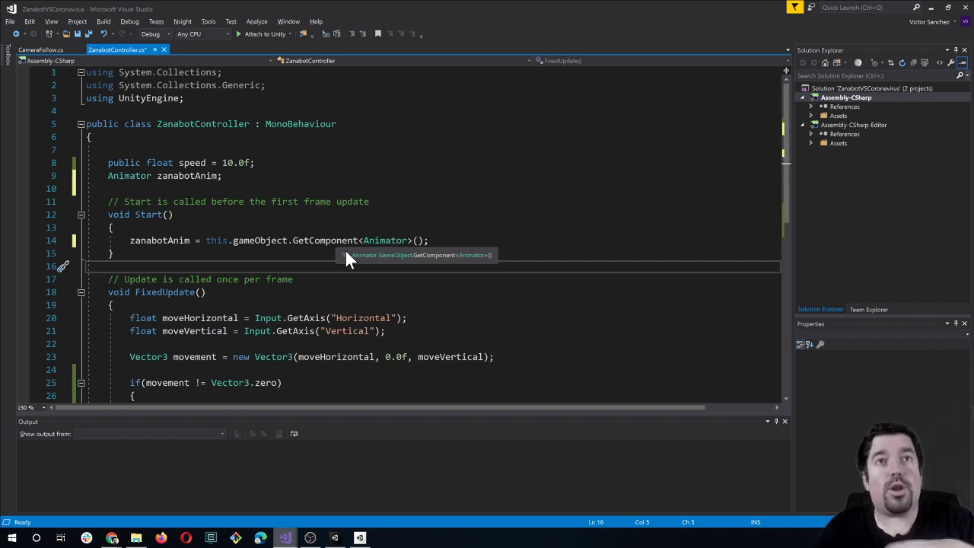
pyautogui.scroll(-1, 426, 229)
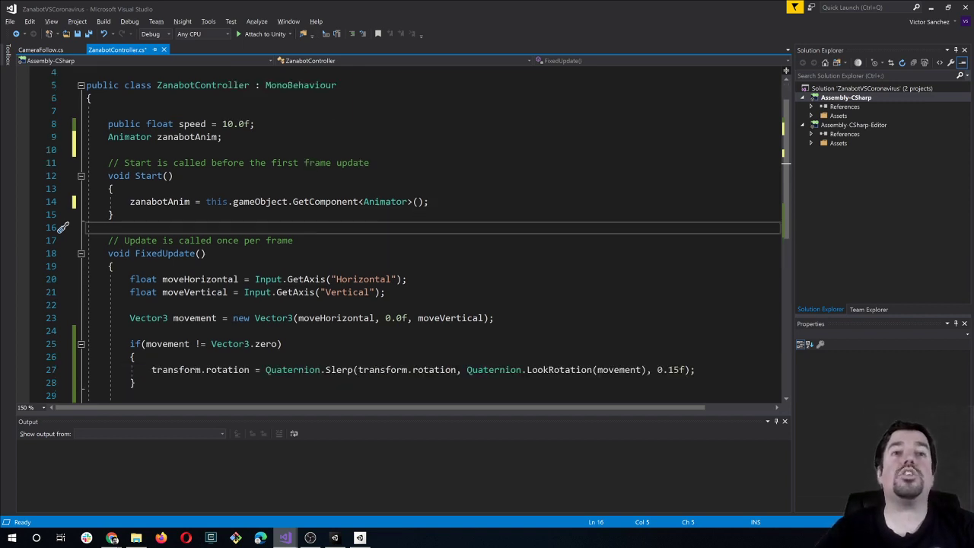
pyautogui.scroll(1, 320, 289)
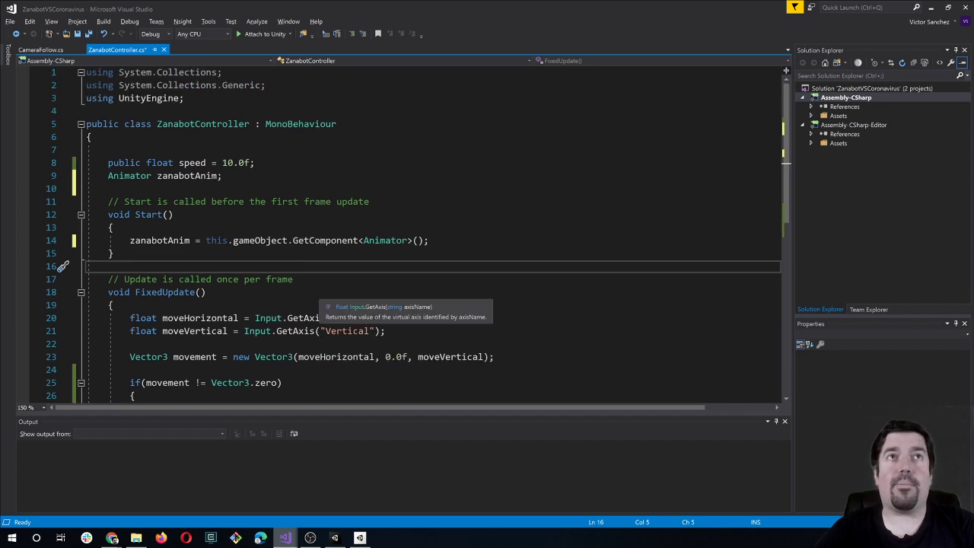
pyautogui.hotkey('ctrl', 's')
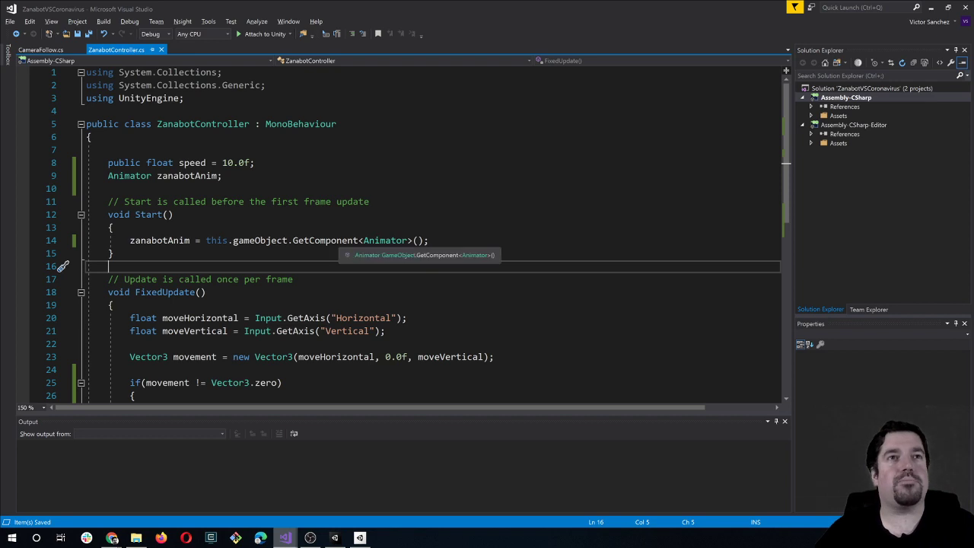
pyautogui.scroll(-2, 434, 229)
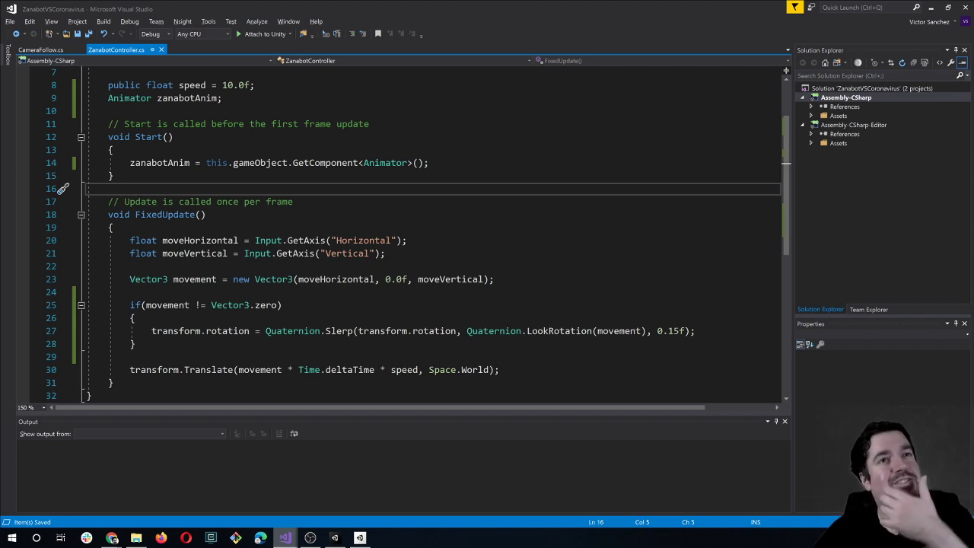
# Step: Start a new zanabotAnim. line at the top of the if(movement != Vector3.zero) block
pyautogui.moveTo(126, 304); pyautogui.dragTo(283, 304)
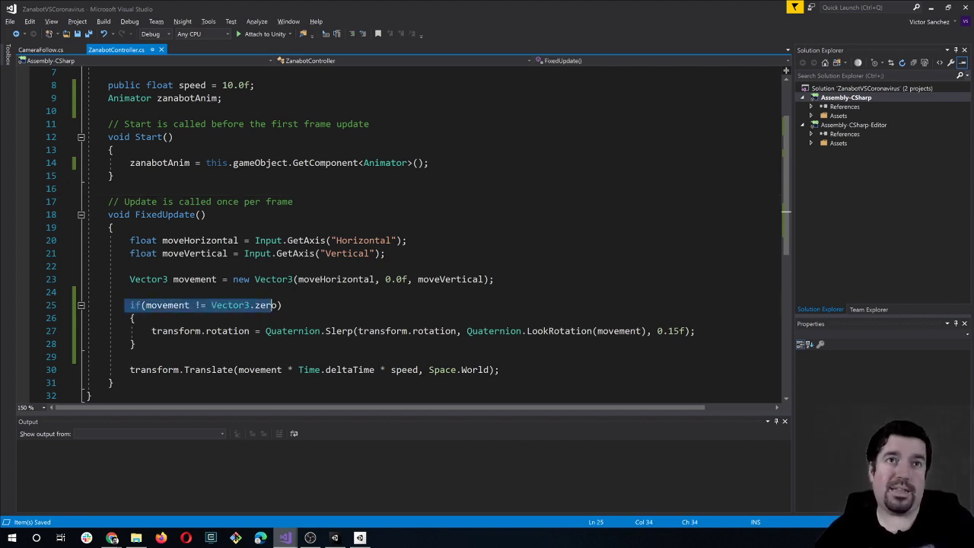
pyautogui.click(136, 319)
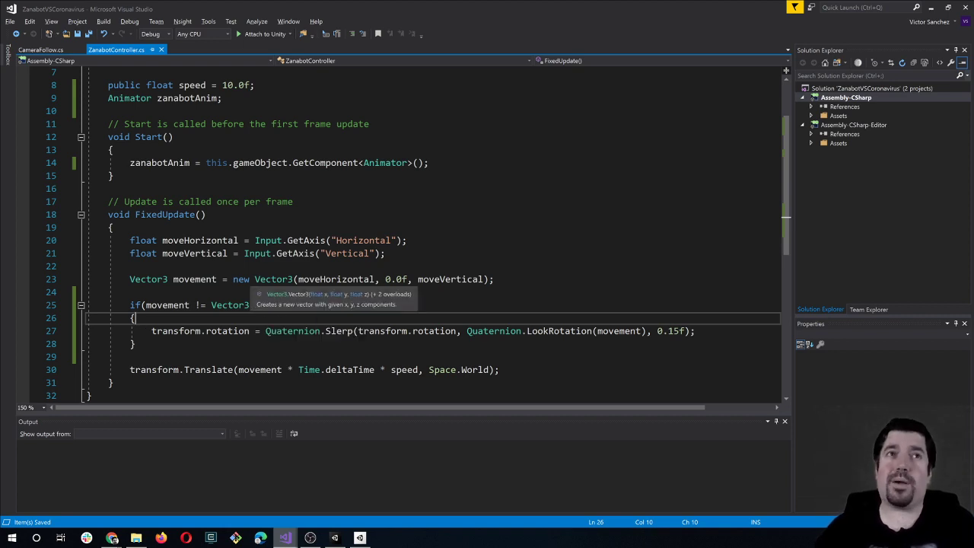
pyautogui.press('Return')
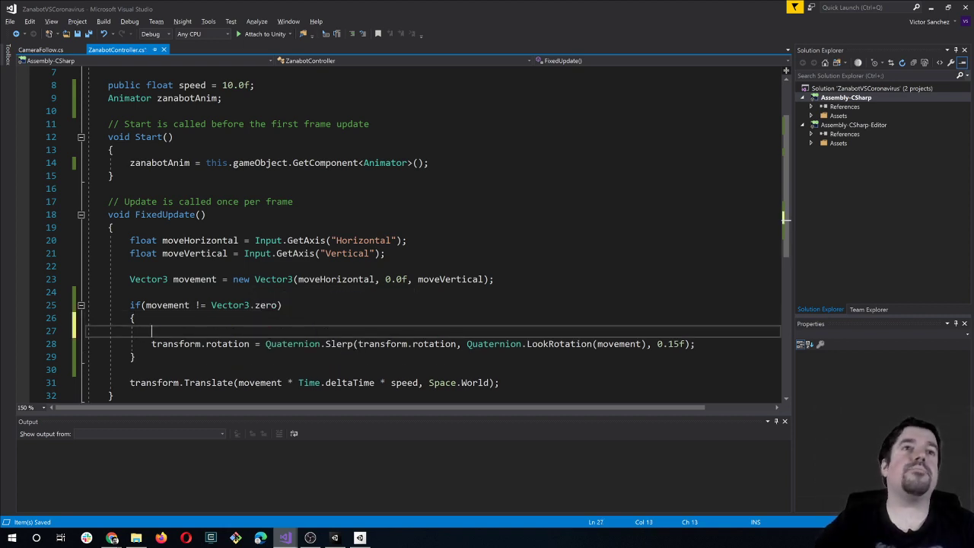
pyautogui.write('anima')
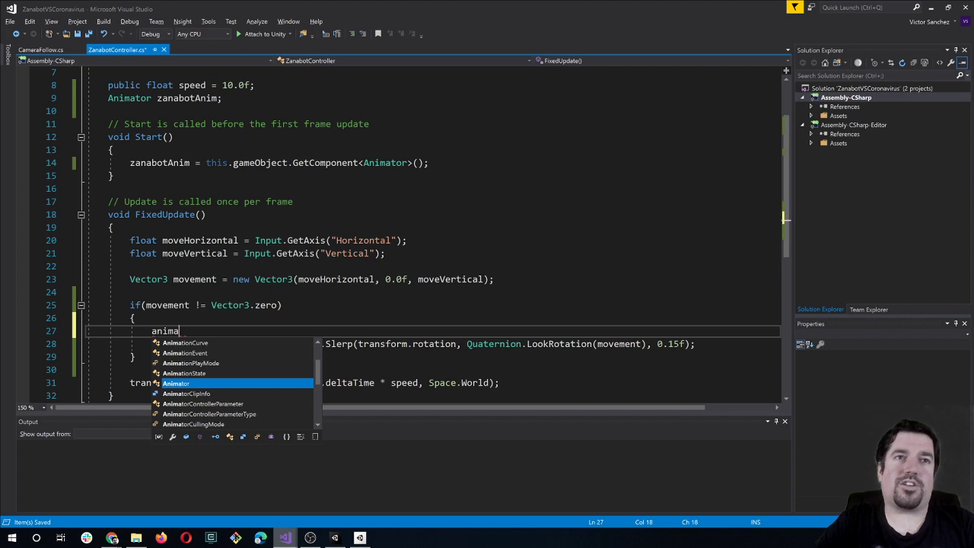
pyautogui.press('BackSpace')
pyautogui.press('BackSpace')
pyautogui.press('BackSpace')
pyautogui.press('BackSpace')
pyautogui.press('BackSpace')
pyautogui.write('z')
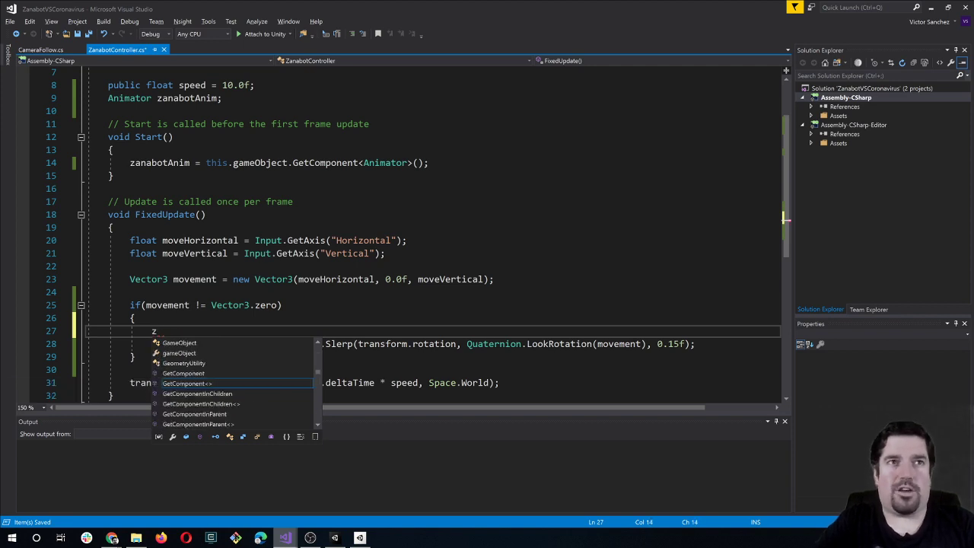
pyautogui.write('ana')
pyautogui.press('Tab')
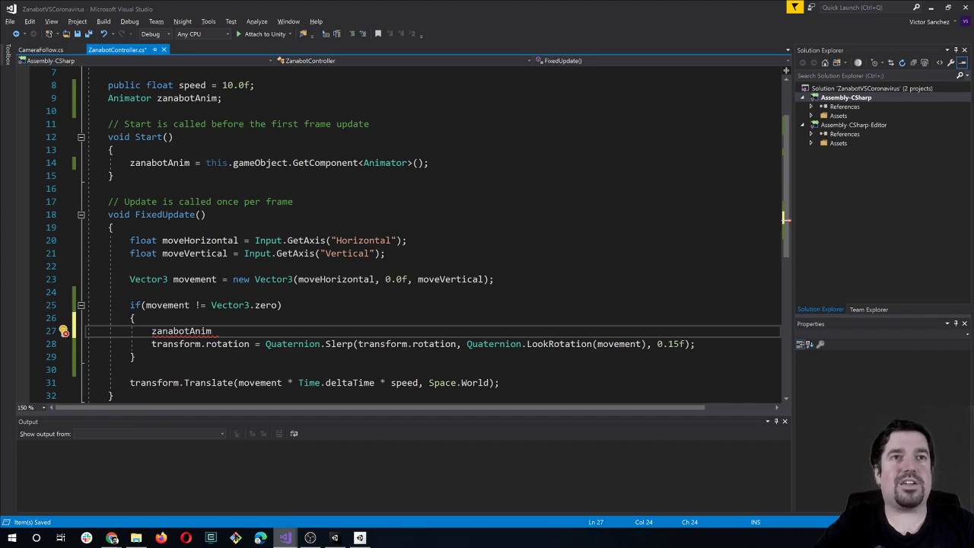
pyautogui.write('.')
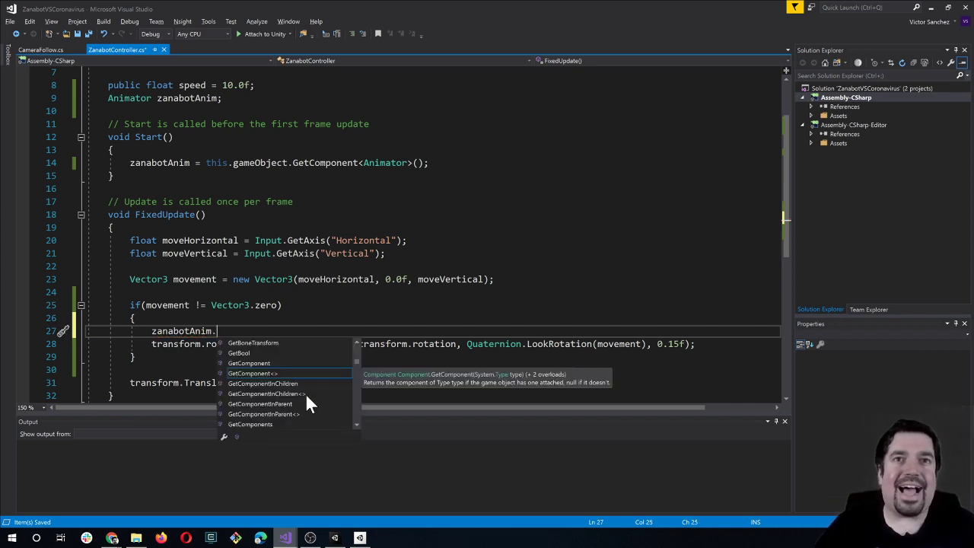
# Step: Browse zanabotAnim's suggested members and read the GetBool description
pyautogui.scroll(8, 307, 395)
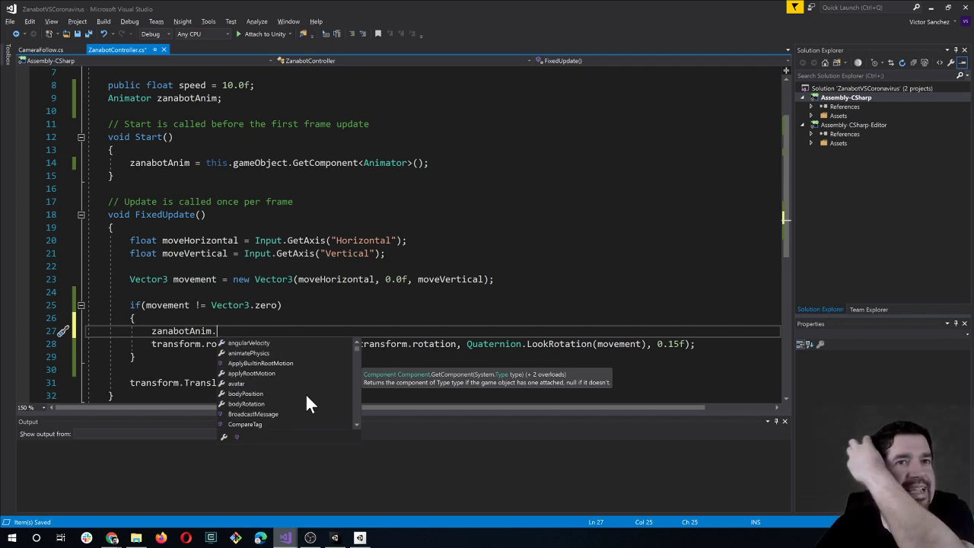
pyautogui.scroll(-1, 307, 396)
pyautogui.scroll(-1, 307, 396)
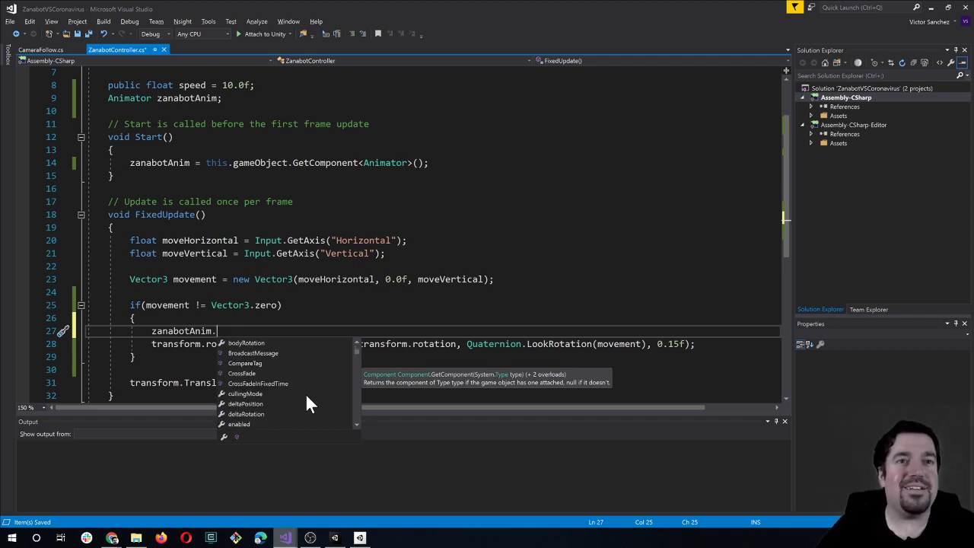
pyautogui.scroll(1, 305, 393)
pyautogui.scroll(1, 302, 387)
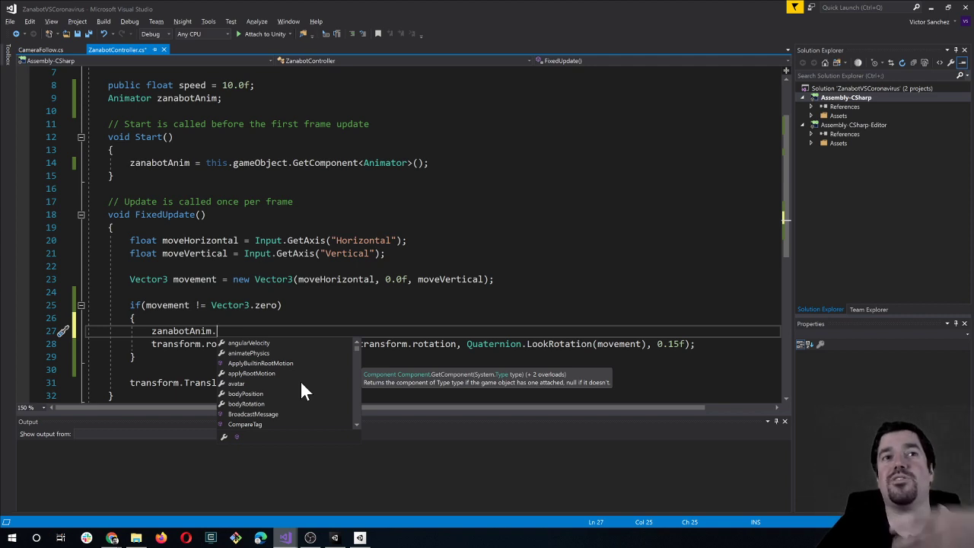
pyautogui.scroll(-2, 295, 387)
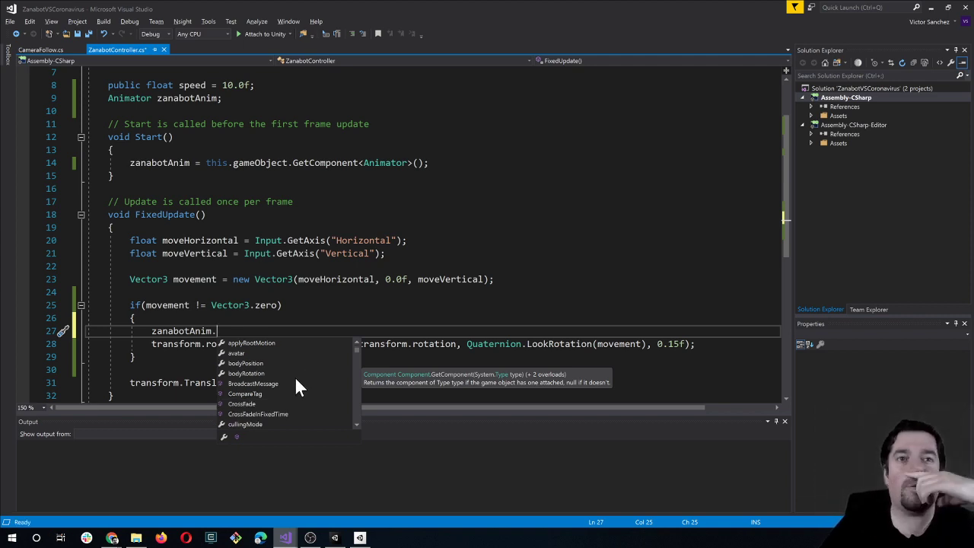
pyautogui.scroll(-1, 296, 379)
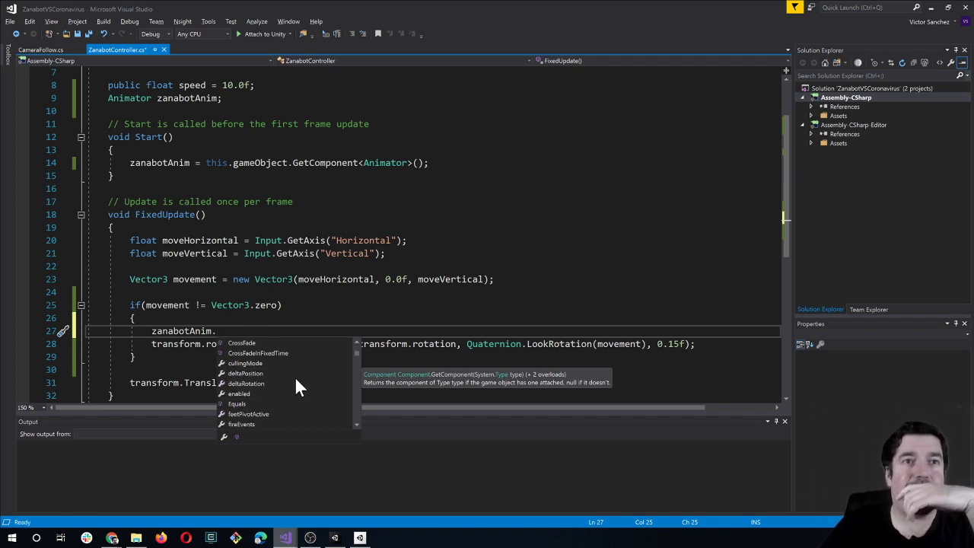
pyautogui.scroll(-1, 294, 376)
pyautogui.scroll(-1, 294, 376)
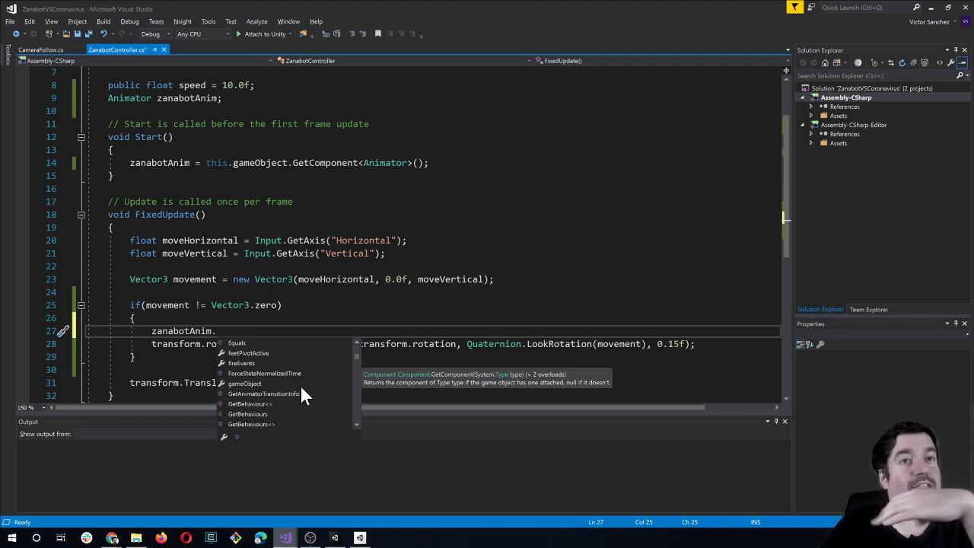
pyautogui.scroll(-1, 300, 385)
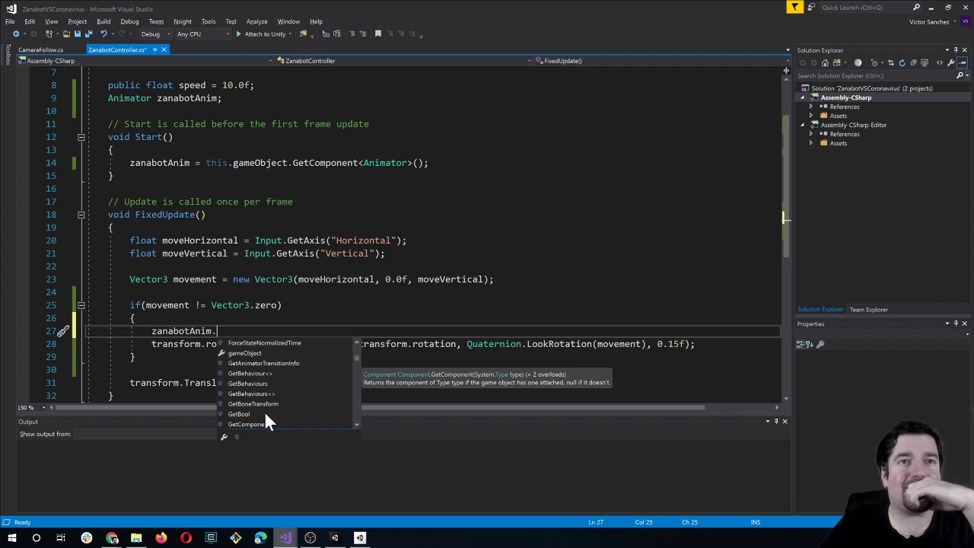
pyautogui.scroll(-1, 260, 409)
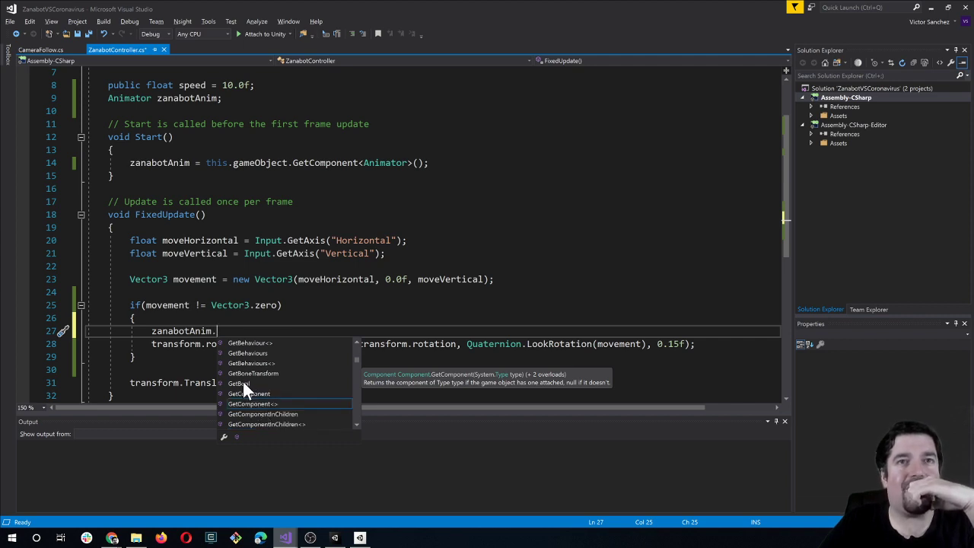
pyautogui.click(243, 382)
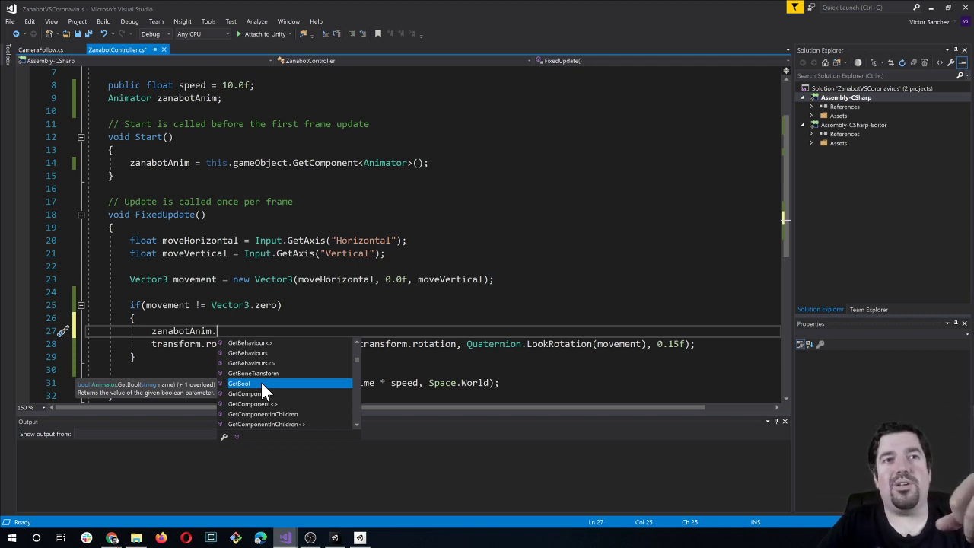
# Step: Complete the line as zanabotAnim.SetBool("isWalking", false);
pyautogui.write('set')
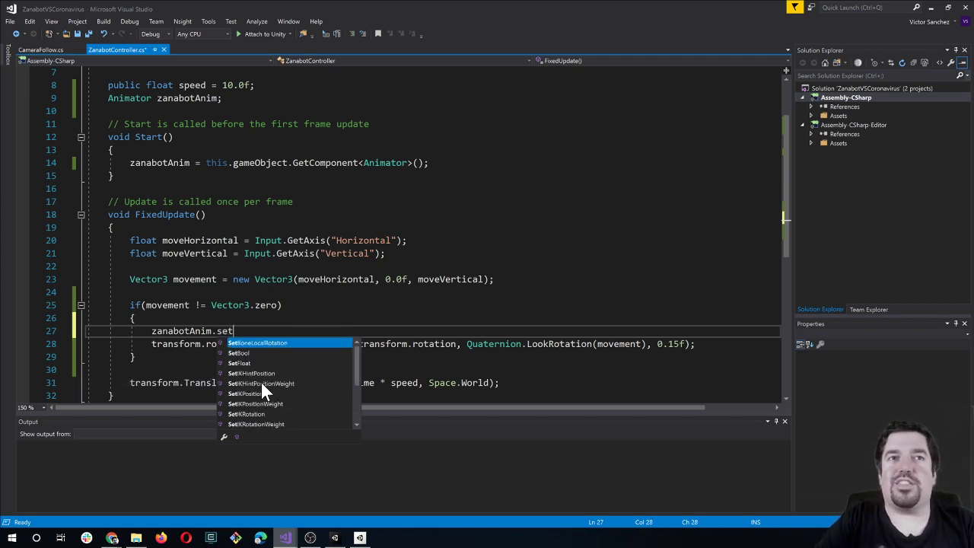
pyautogui.press('Down')
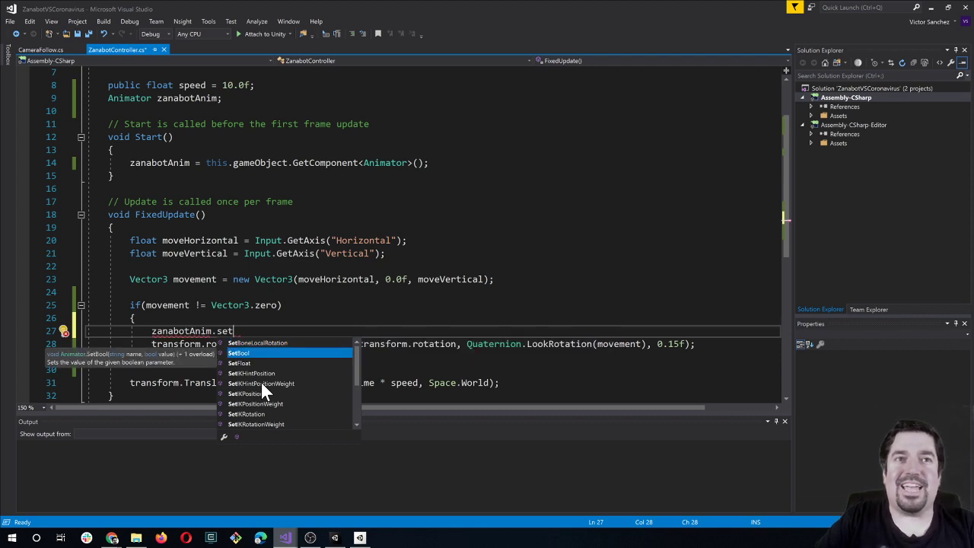
pyautogui.press('Tab')
pyautogui.write('(')
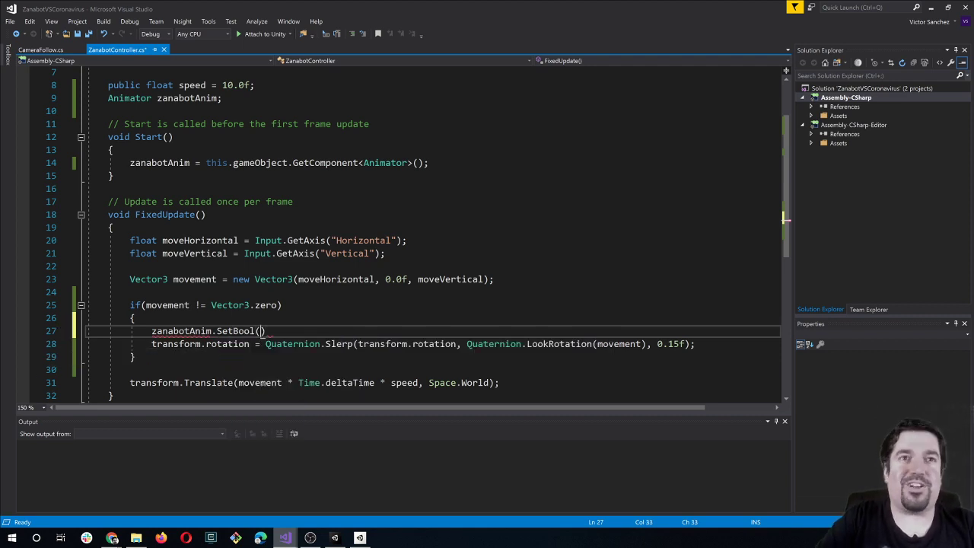
pyautogui.write('"')
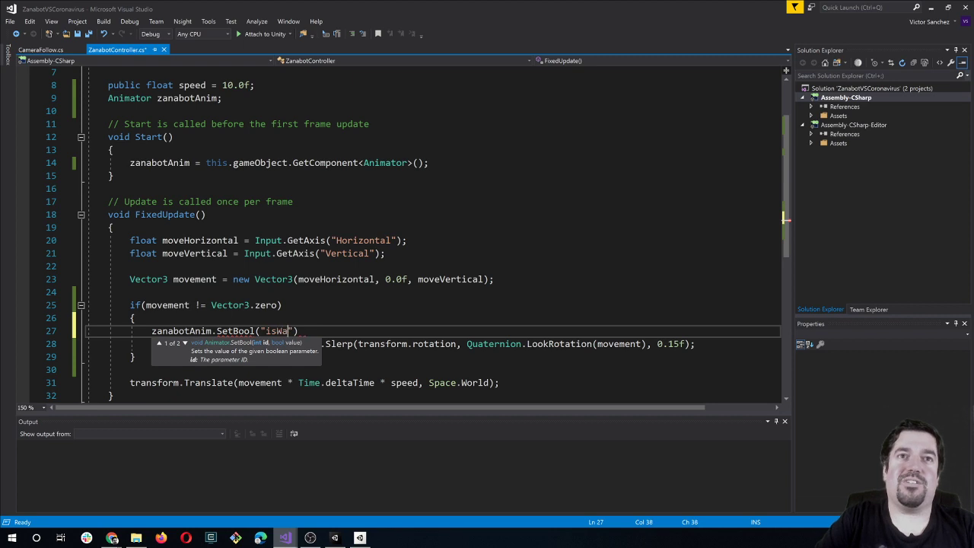
pyautogui.write('isWalking",')
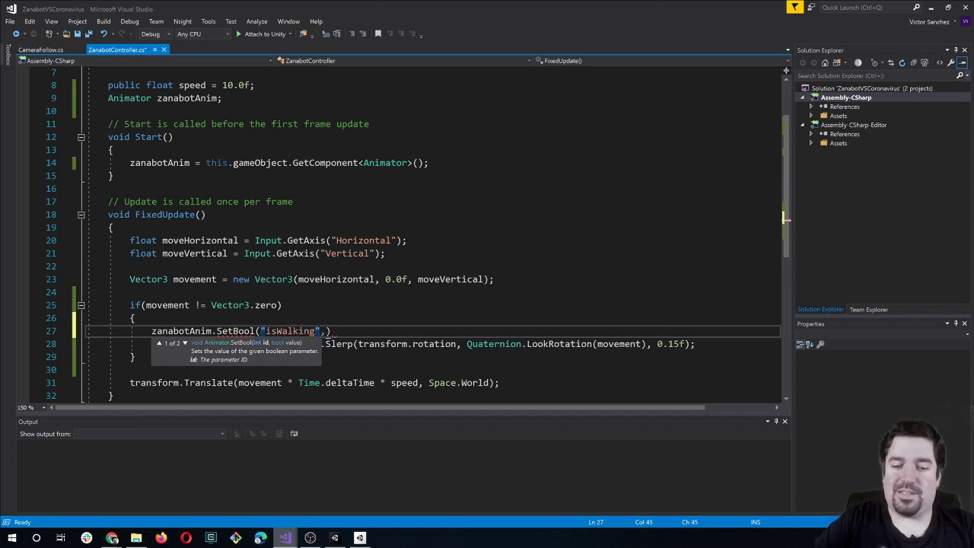
pyautogui.write(' true)')
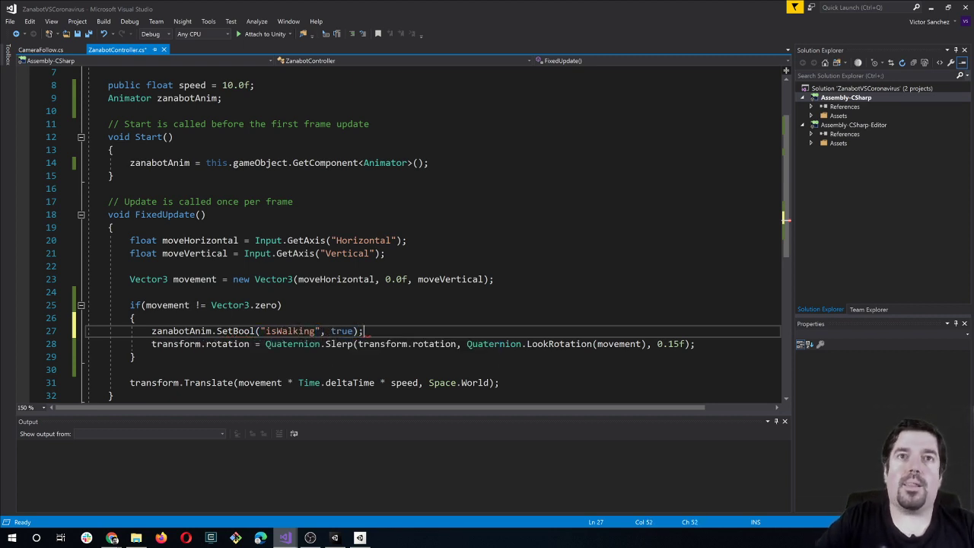
pyautogui.doubleClick(342, 331)
pyautogui.write('f')
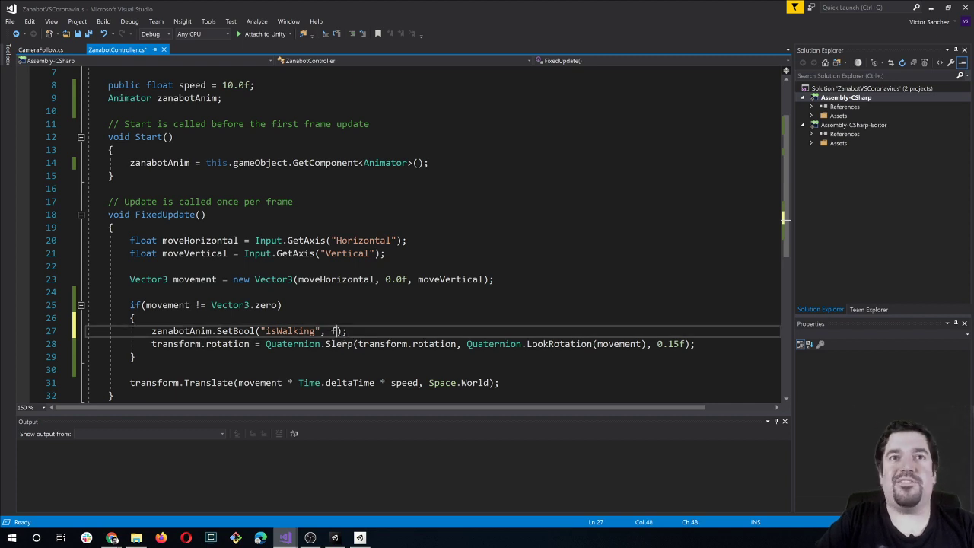
pyautogui.write('alse')
pyautogui.tripleClick(341, 332)
pyautogui.hotkey('ctrl', 'c')
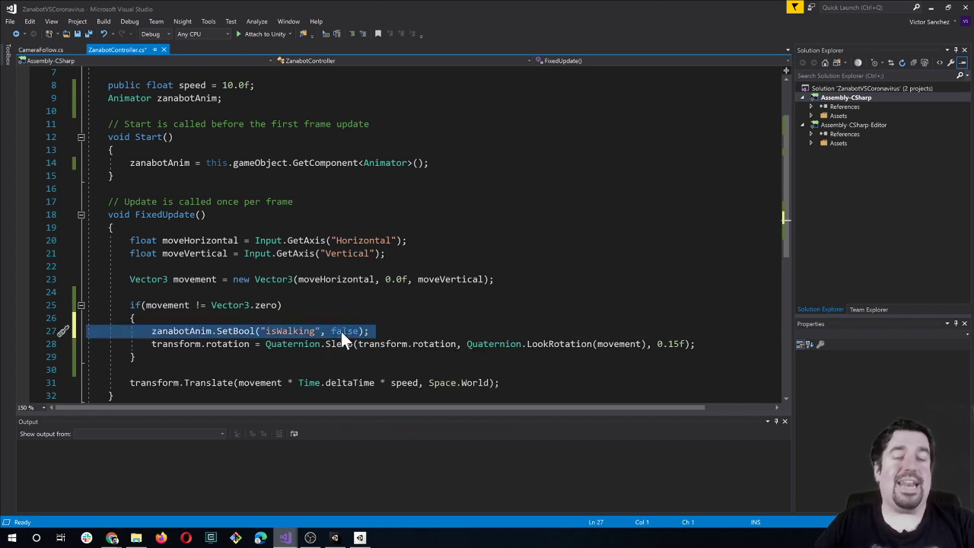
pyautogui.click(114, 227)
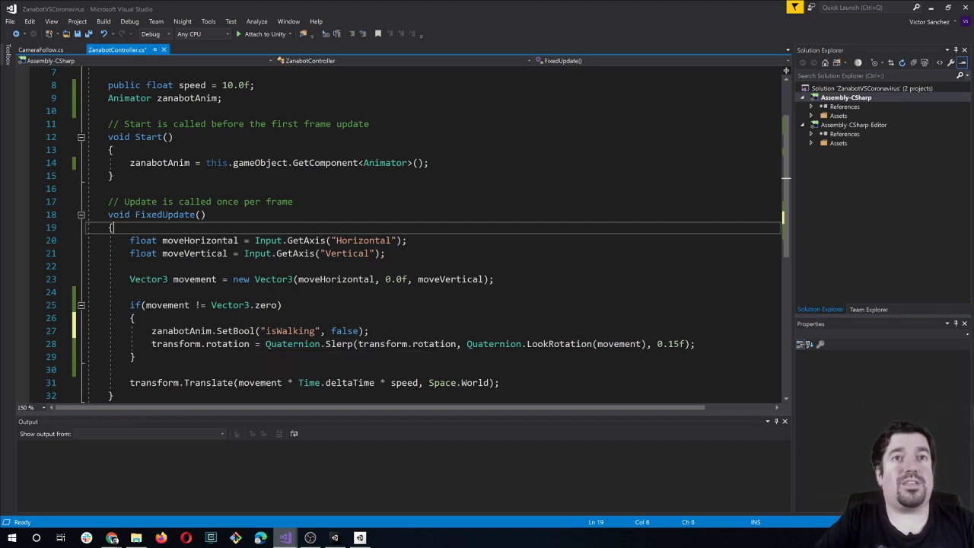
# Step: Paste a copy of the SetBool call below the if block, changing its value to true
pyautogui.click(136, 357)
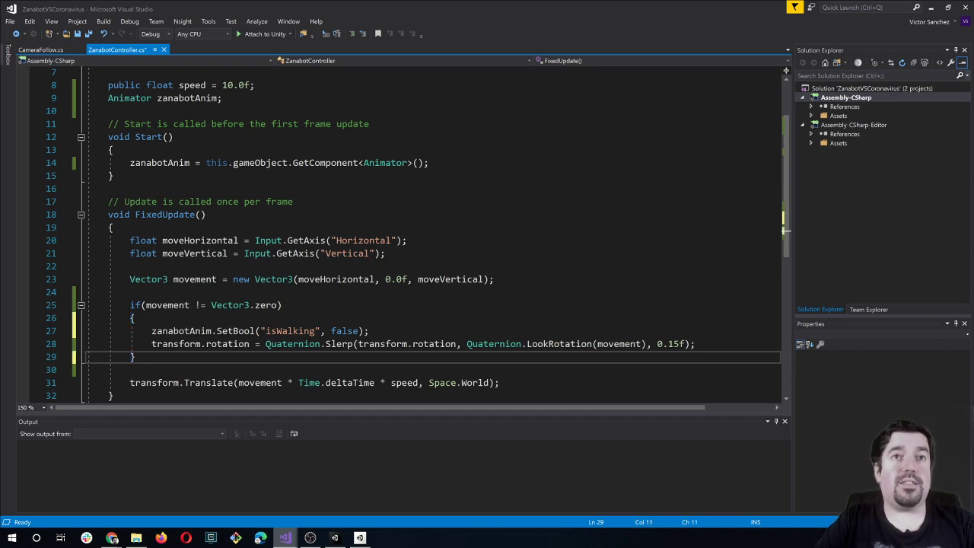
pyautogui.write('el')
pyautogui.press('BackSpace')
pyautogui.press('BackSpace')
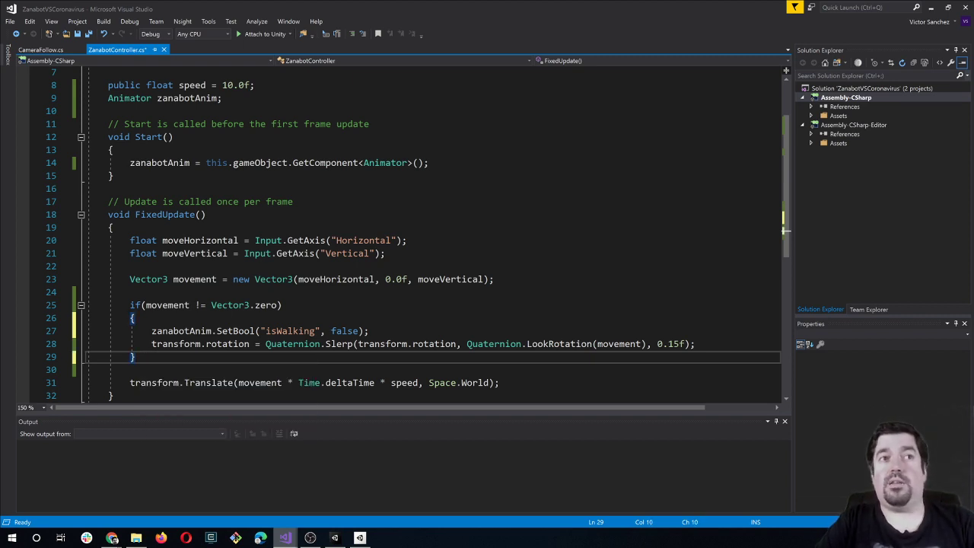
pyautogui.press('Return')
pyautogui.press('Return')
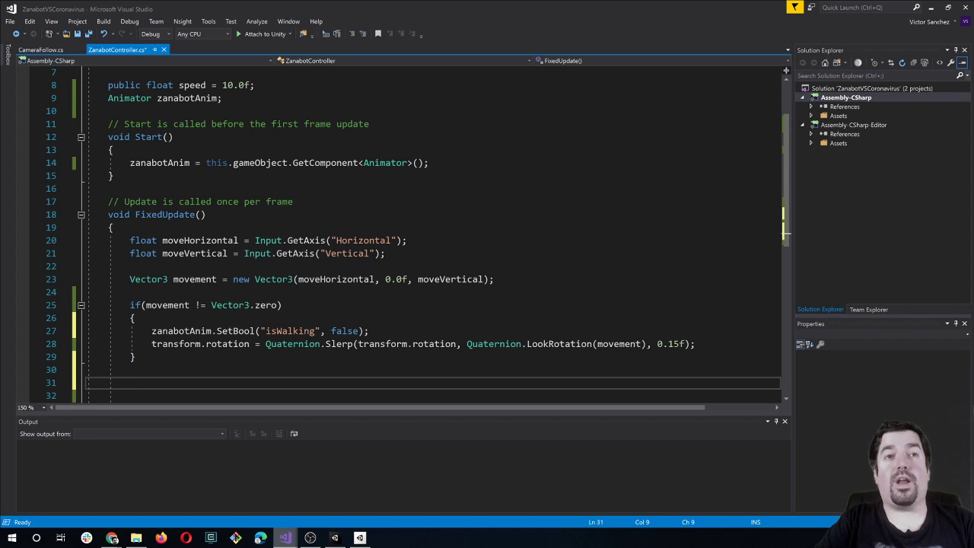
pyautogui.hotkey('ctrl', 'v')
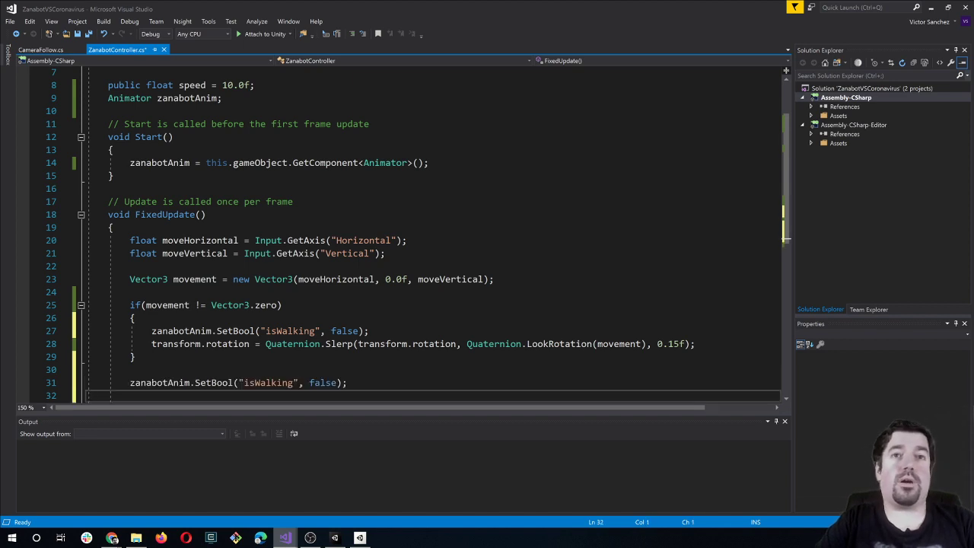
pyautogui.doubleClick(312, 382)
pyautogui.press('BackSpace')
pyautogui.write('tru')
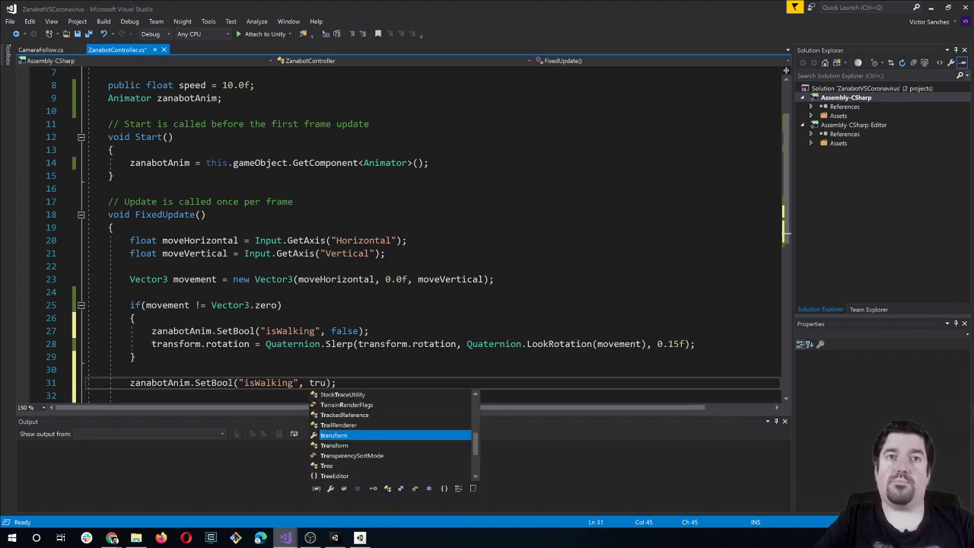
pyautogui.write('e')
pyautogui.click(136, 356)
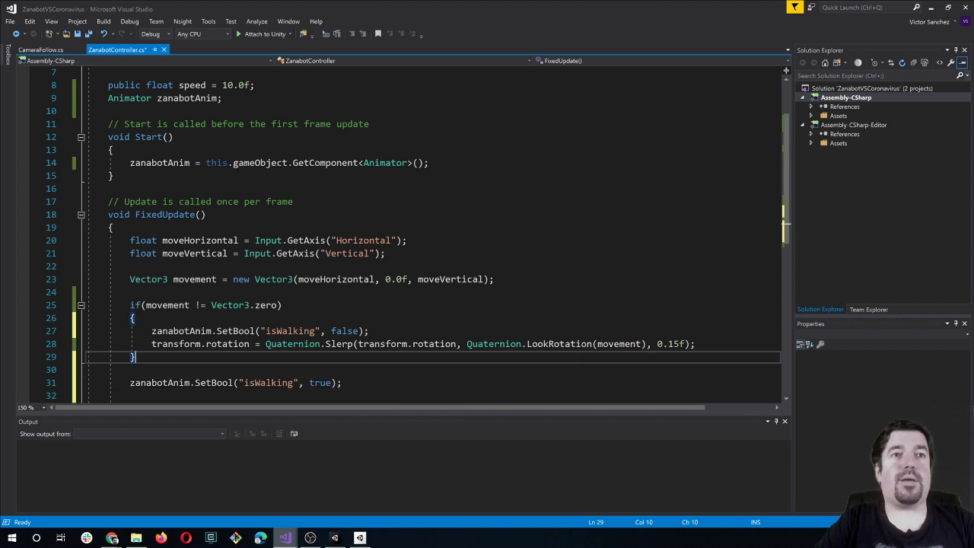
pyautogui.scroll(-2, 426, 229)
pyautogui.click(130, 331)
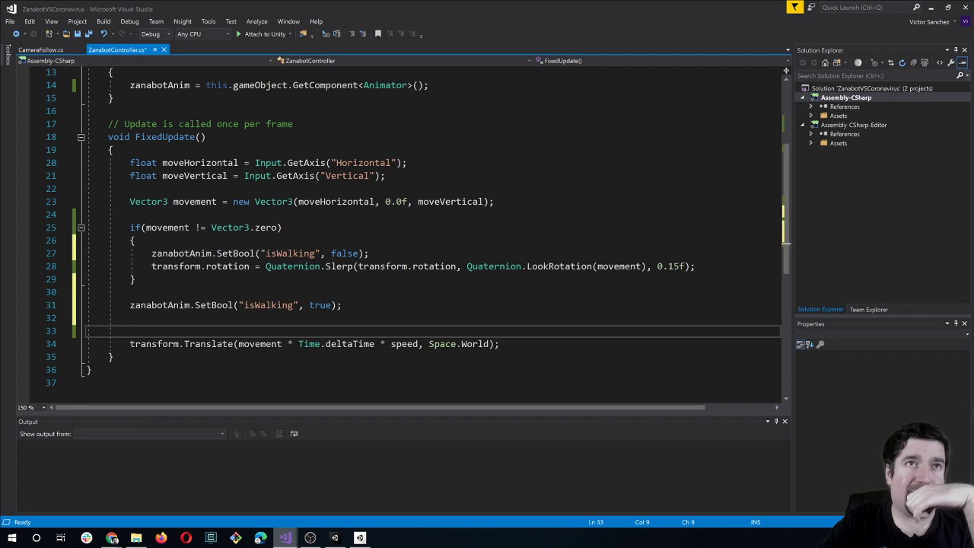
# Step: Move the SetBool("isWalking", true) call into a new else branch and save the script
pyautogui.tripleClick(143, 307)
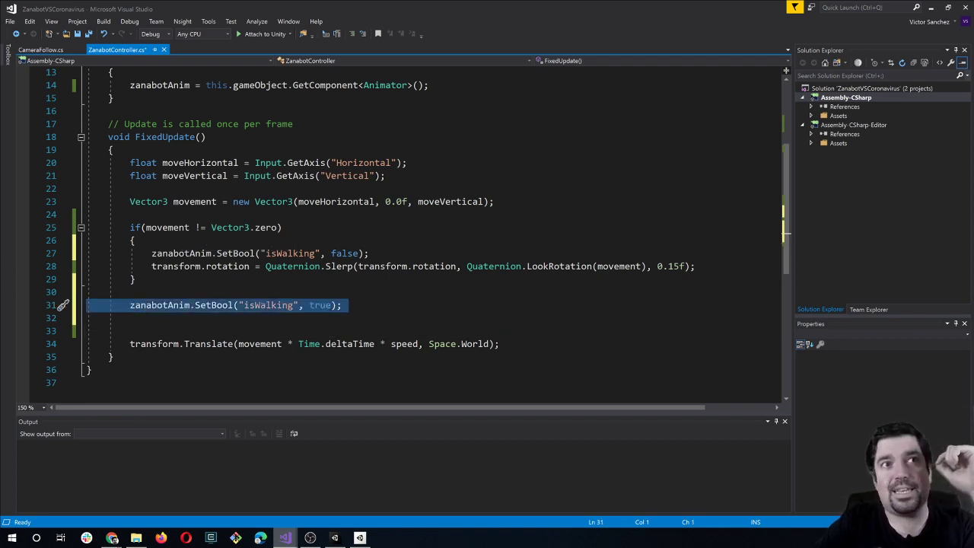
pyautogui.click(135, 280)
pyautogui.press('Down')
pyautogui.write('e')
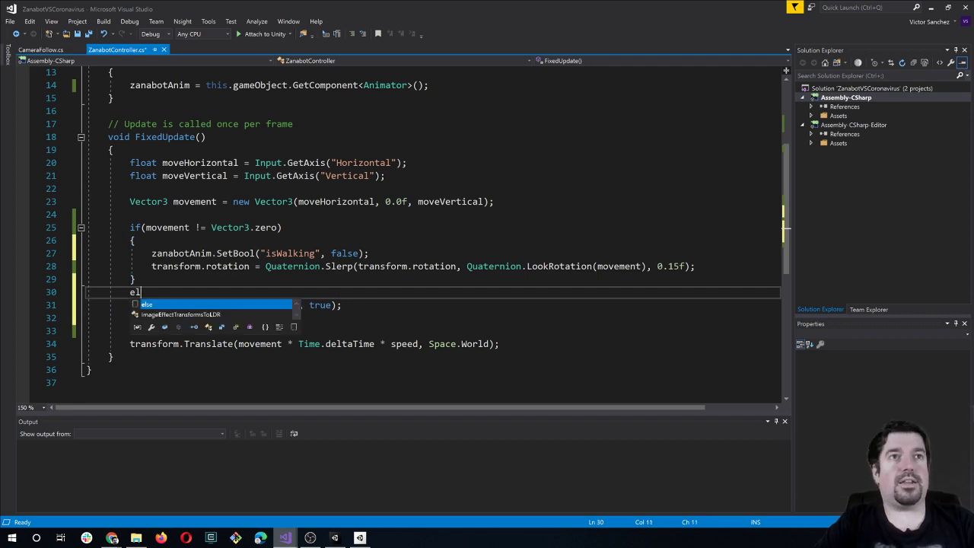
pyautogui.write('lse {')
pyautogui.press('Return')
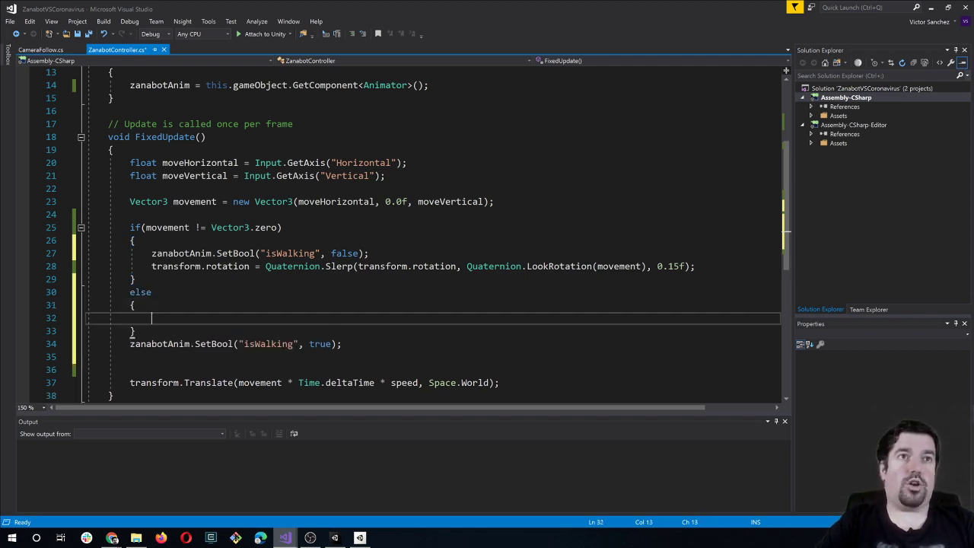
pyautogui.click(190, 342)
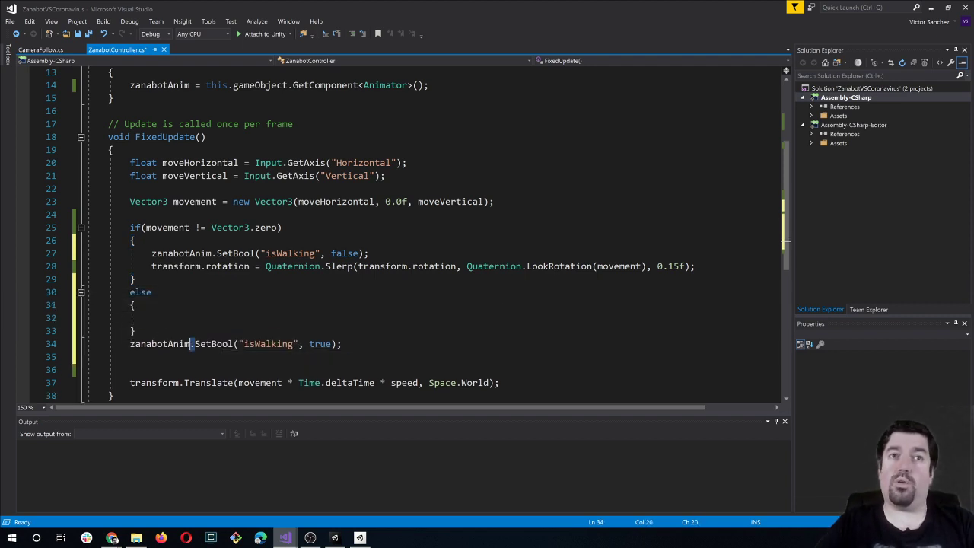
pyautogui.tripleClick(189, 342)
pyautogui.hotkey('ctrl', 'x')
pyautogui.click(190, 318)
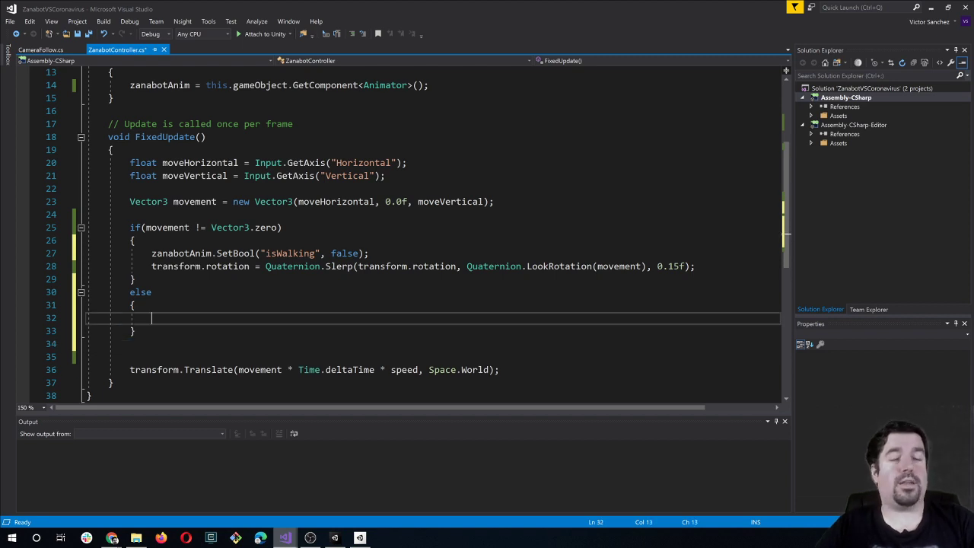
pyautogui.hotkey('ctrl', 'v')
pyautogui.press('Delete')
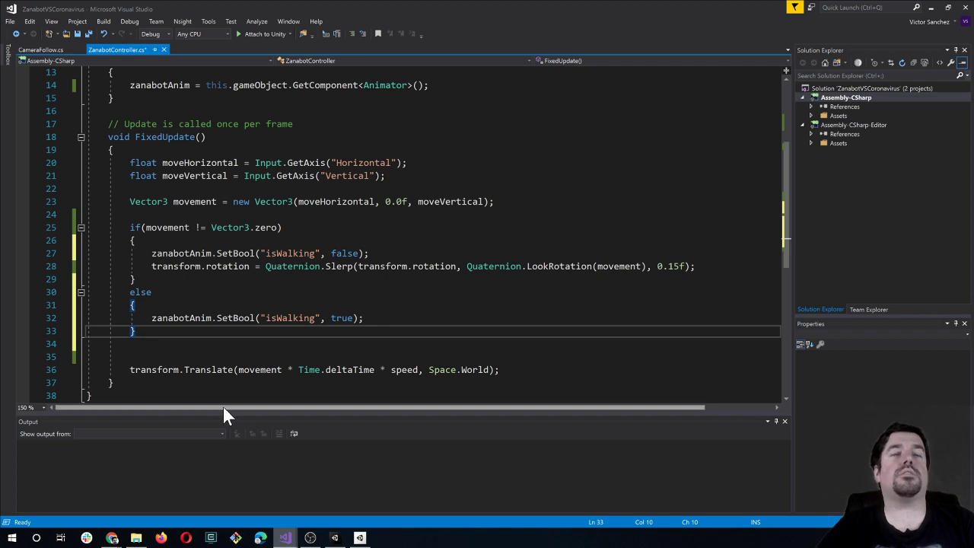
pyautogui.hotkey('ctrl', 's')
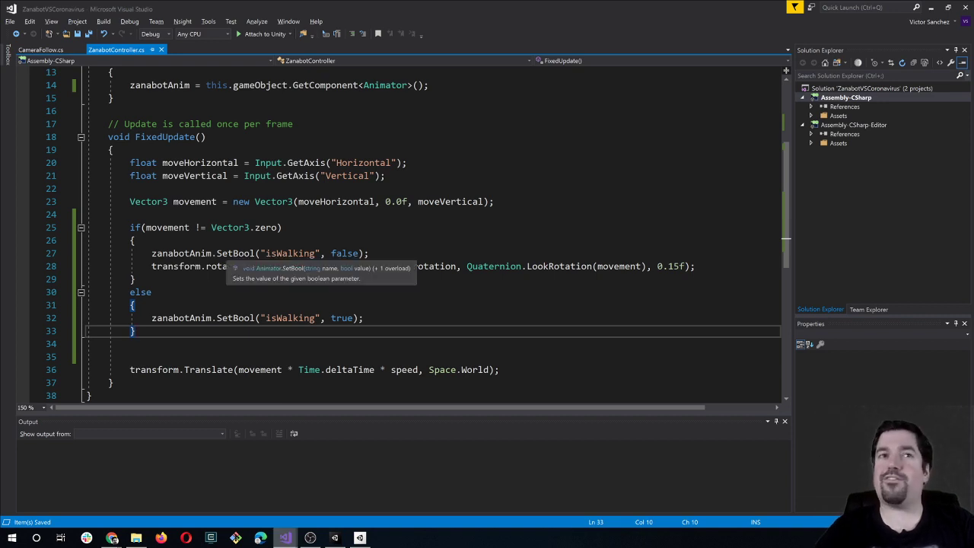
# Step: Review the isWalking false call and the Start method
pyautogui.moveTo(217, 253); pyautogui.dragTo(370, 254)
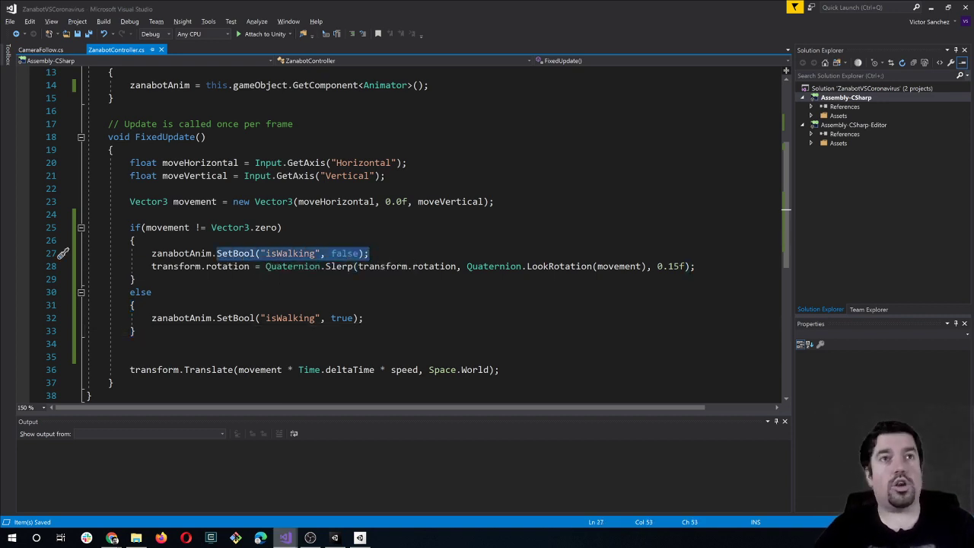
pyautogui.click(370, 254)
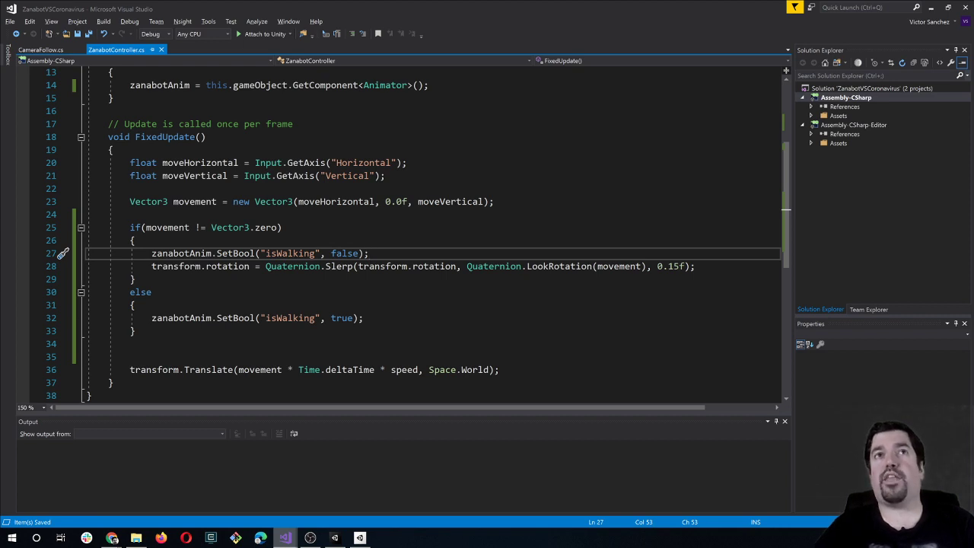
pyautogui.scroll(2, 247, 289)
pyautogui.scroll(-3, 247, 289)
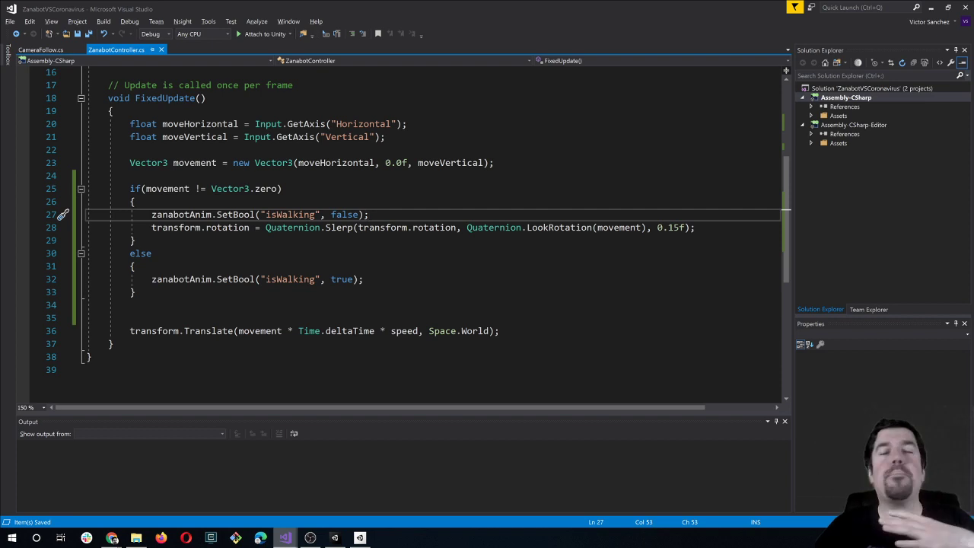
pyautogui.scroll(2, 434, 228)
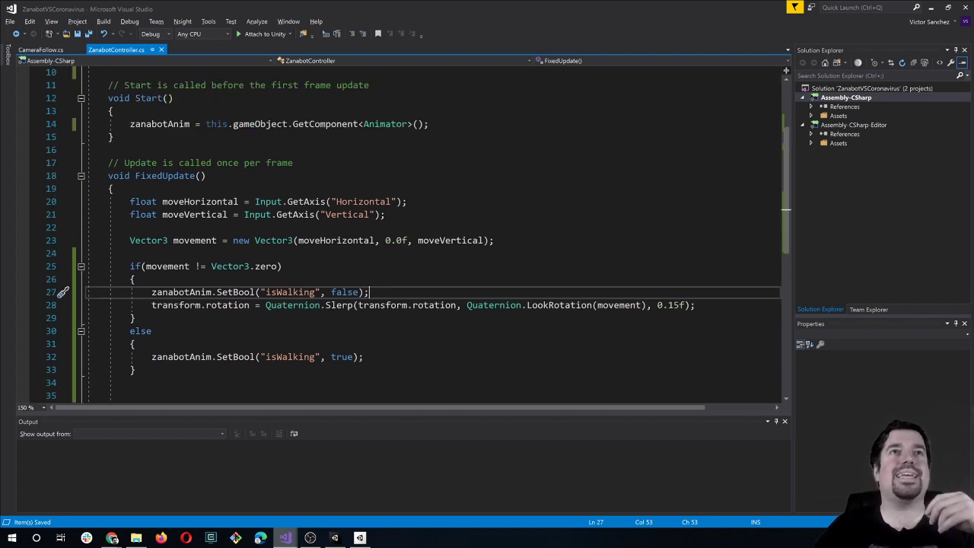
pyautogui.click(113, 137)
pyautogui.scroll(2, 175, 255)
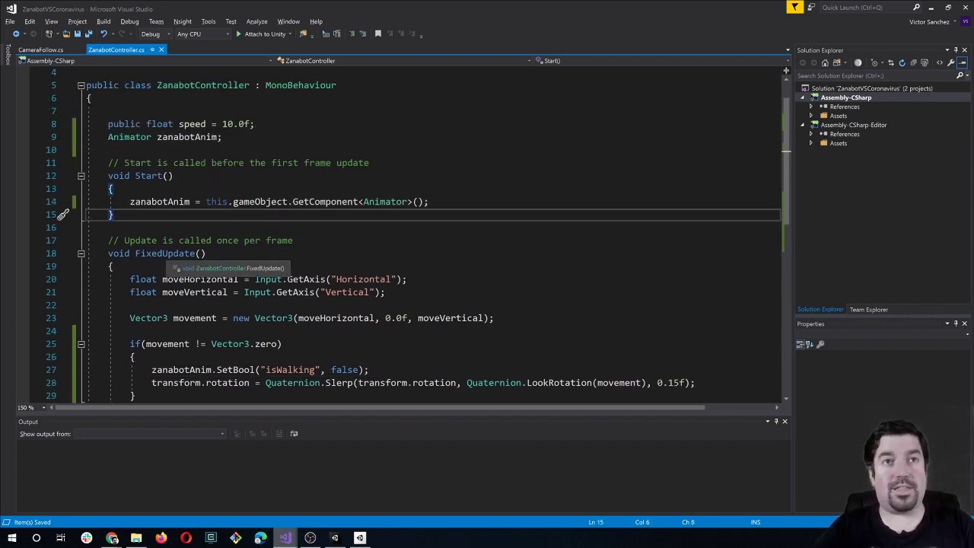
pyautogui.scroll(-2, 175, 259)
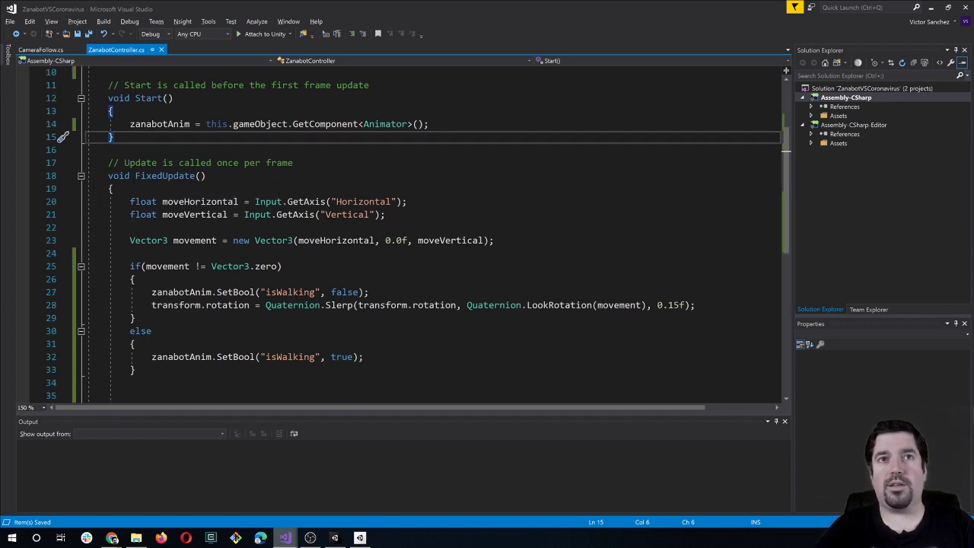
pyautogui.scroll(-1, 175, 258)
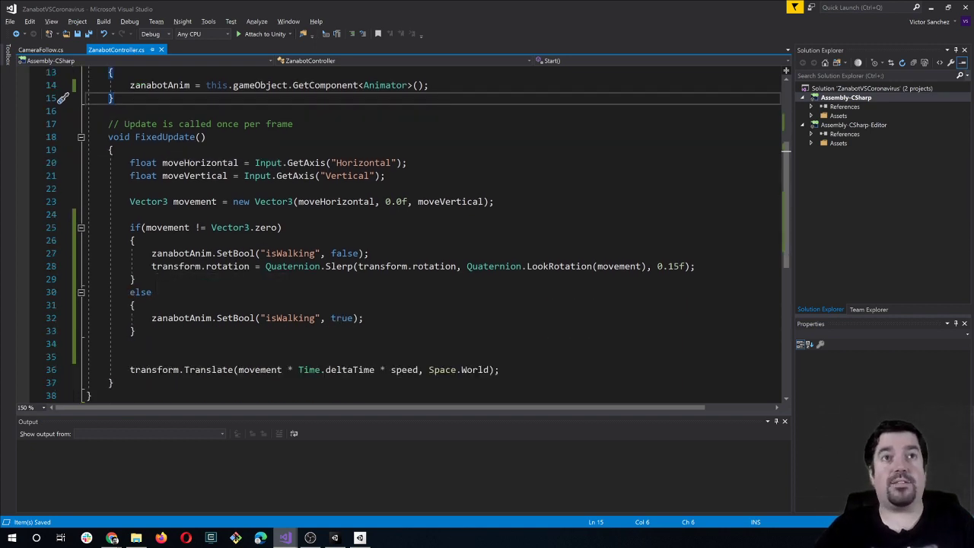
# Step: Go over the Slerp rotation and Translate movement calls, then return to Unity
pyautogui.click(327, 267)
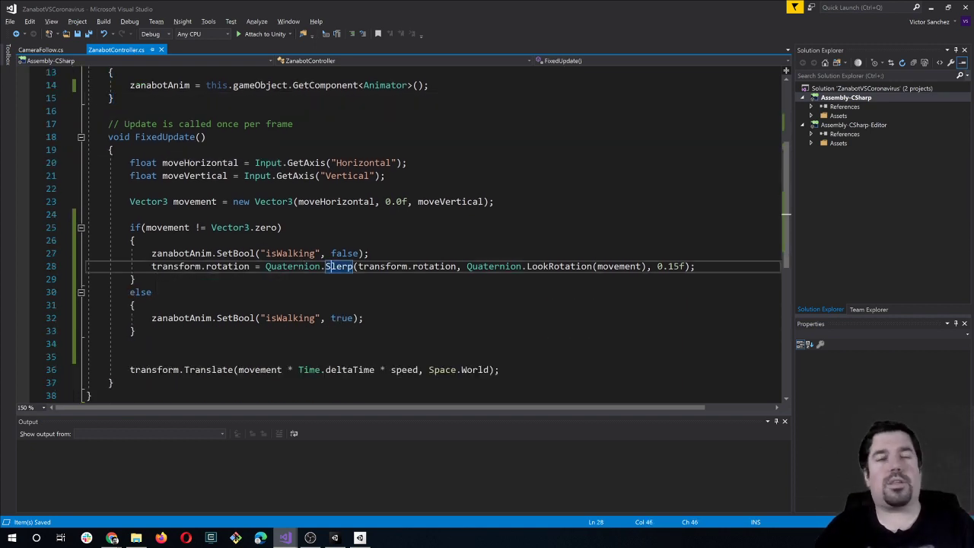
pyautogui.click(202, 370)
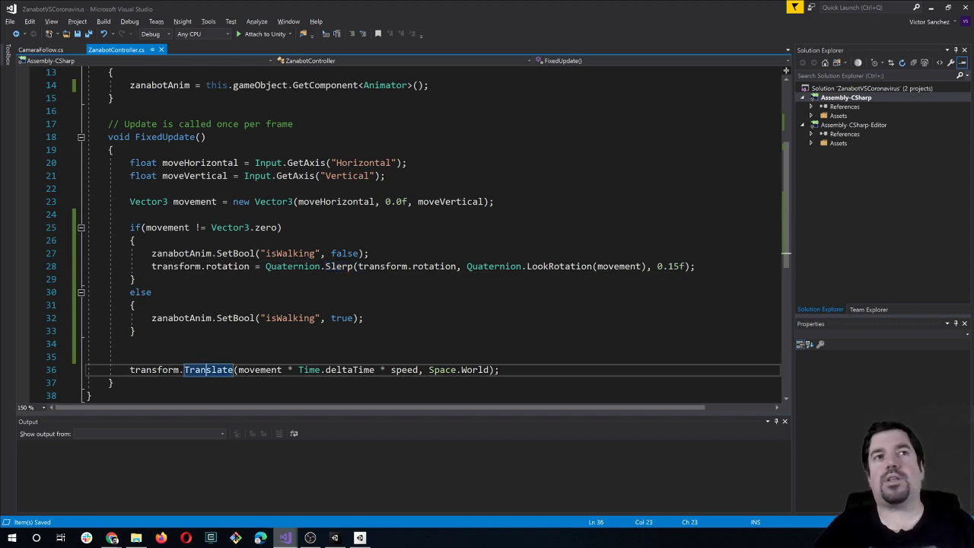
pyautogui.click(130, 357)
pyautogui.scroll(2, 432, 228)
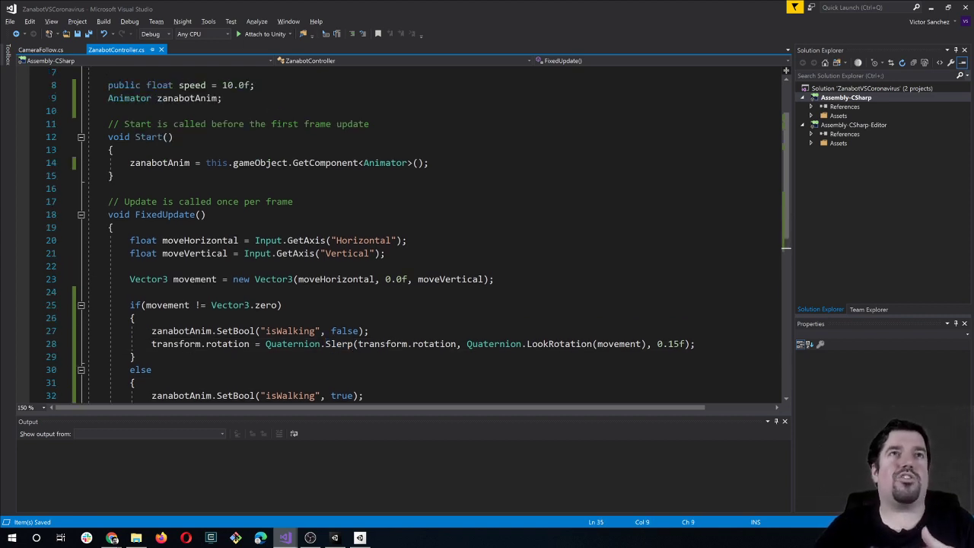
pyautogui.scroll(-1, 432, 228)
pyautogui.scroll(-1, 432, 229)
pyautogui.moveTo(229, 318)
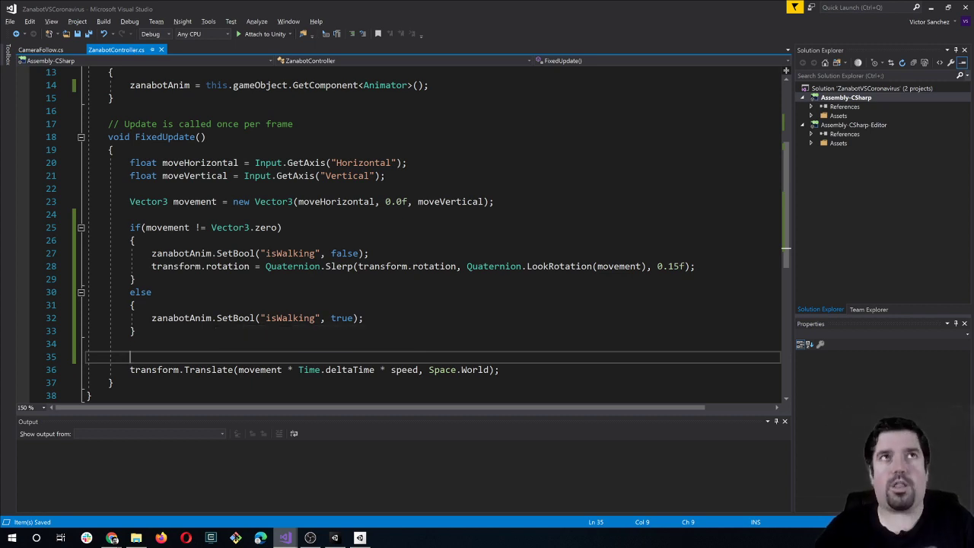
pyautogui.hotkey('alt', 'Tab')
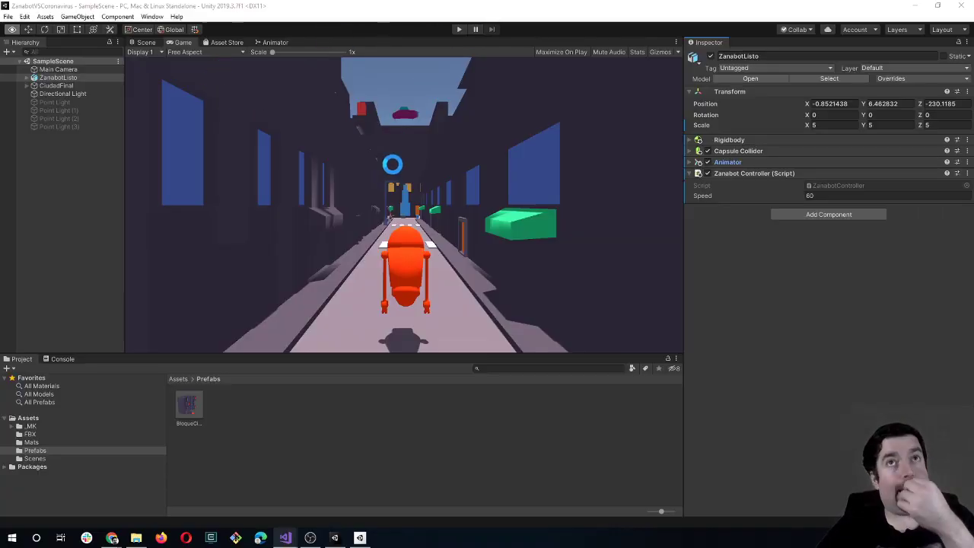
# Step: Play the game, walking the robot forward, back and right, then view its Animator graph
pyautogui.click(460, 30)
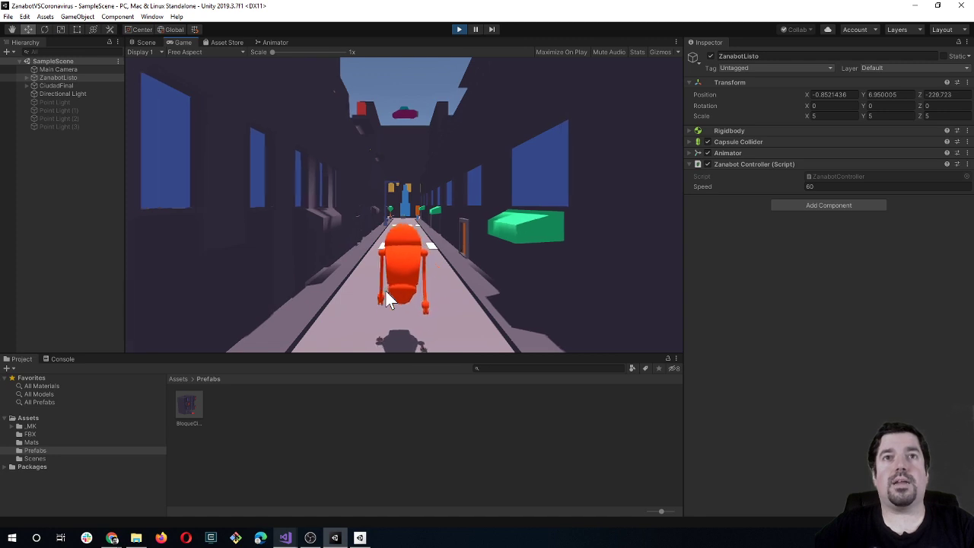
pyautogui.press('Down')
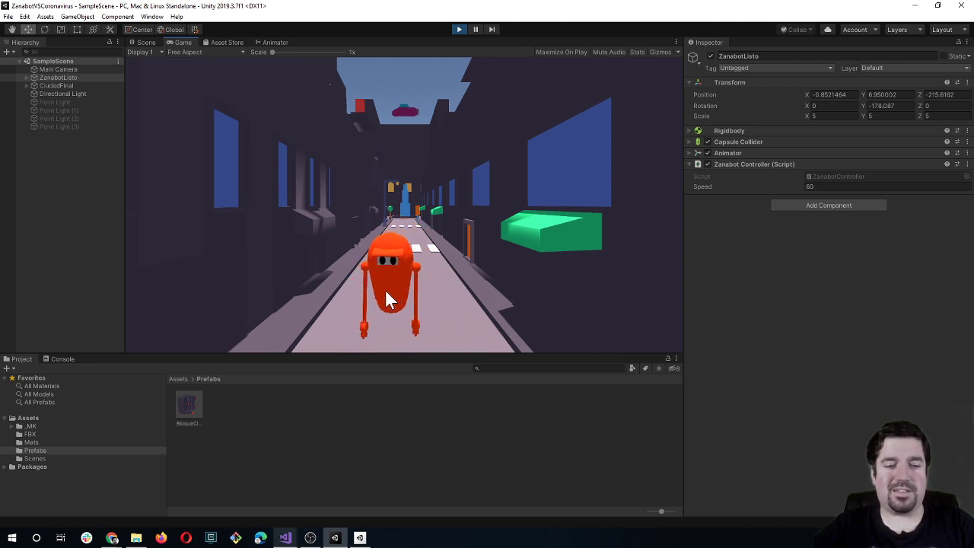
pyautogui.press('Up')
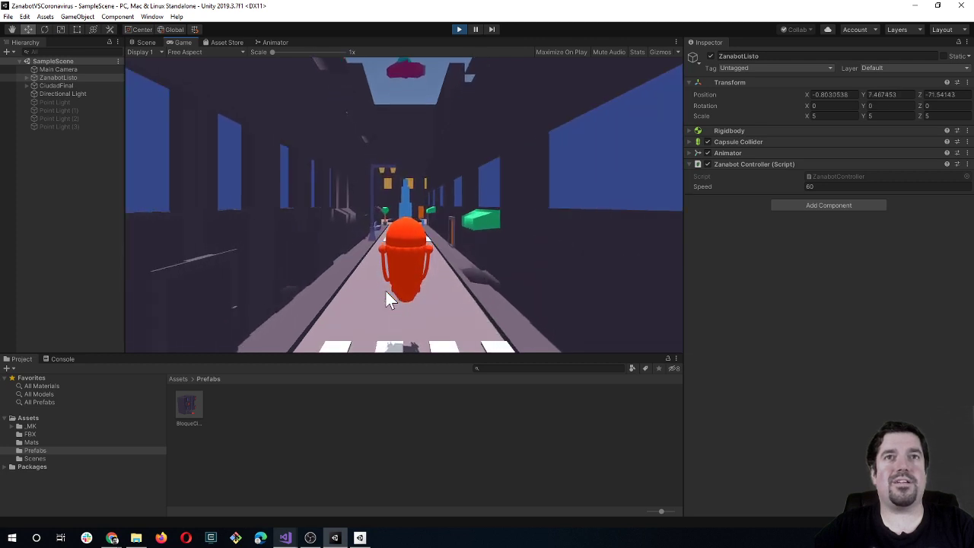
pyautogui.press('Down')
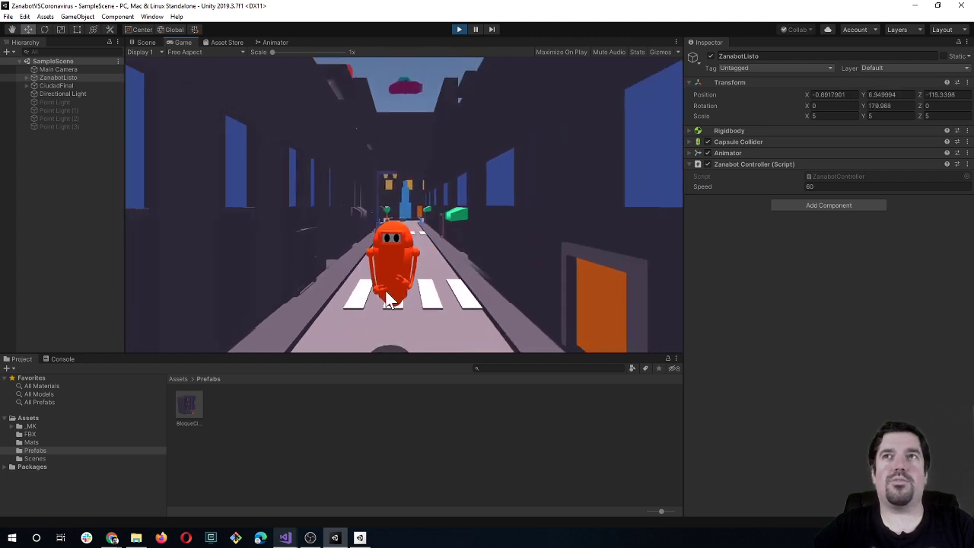
pyautogui.press('Right')
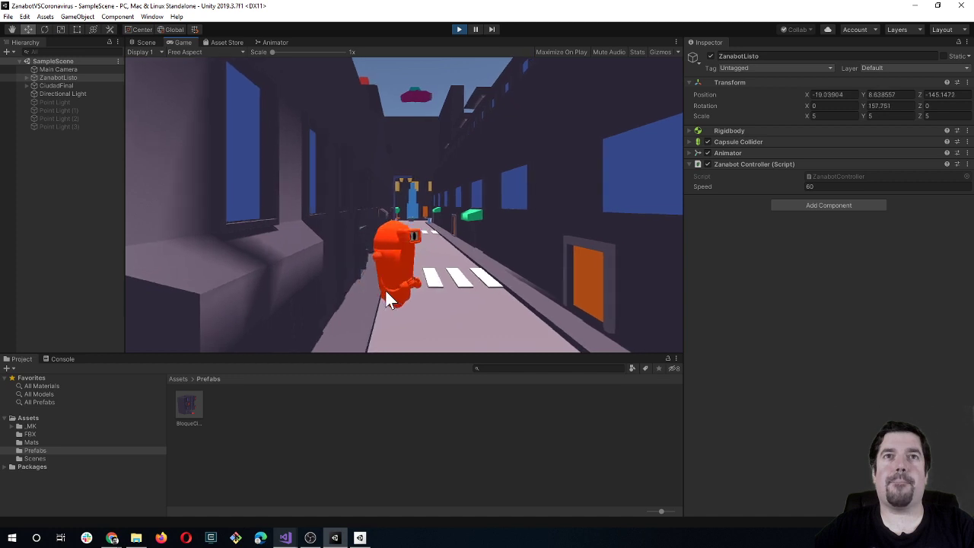
pyautogui.press('Down')
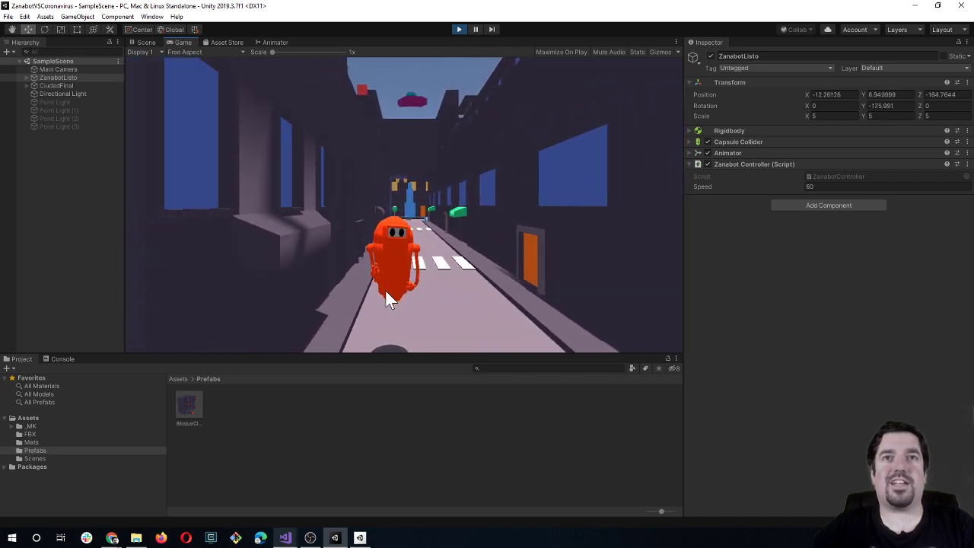
pyautogui.press('Up')
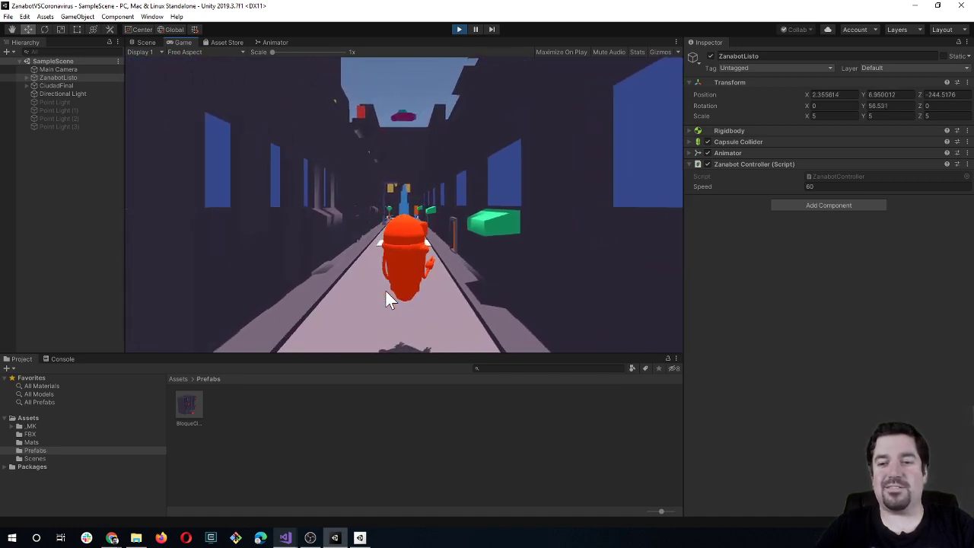
pyautogui.click(268, 43)
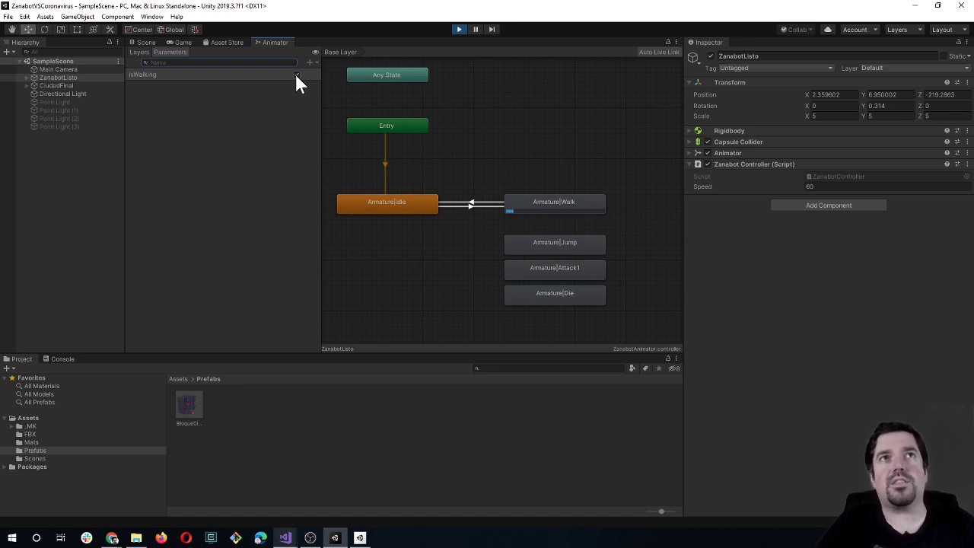
# Step: Show the Asset Store page, then bring Visual Studio with ZanabotController.cs forward
pyautogui.click(220, 41)
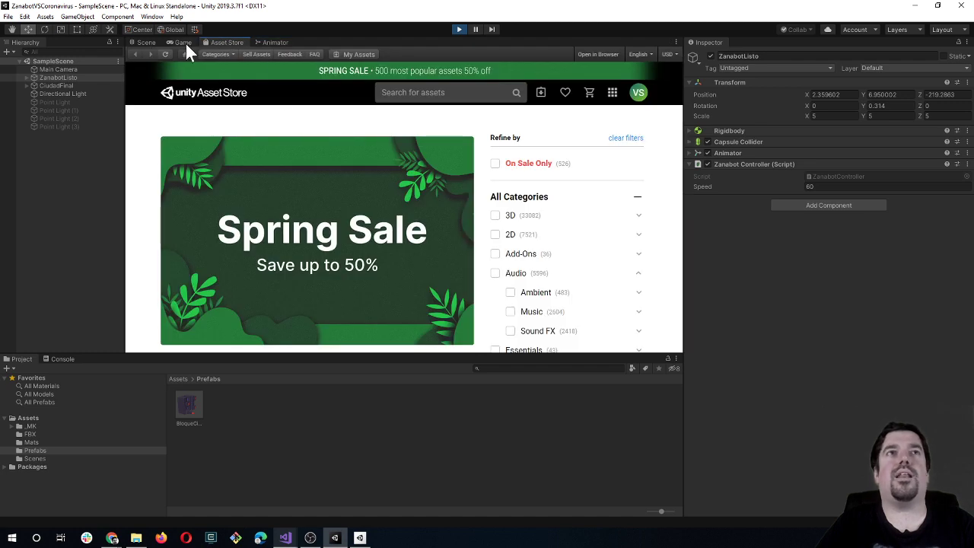
pyautogui.click(285, 537)
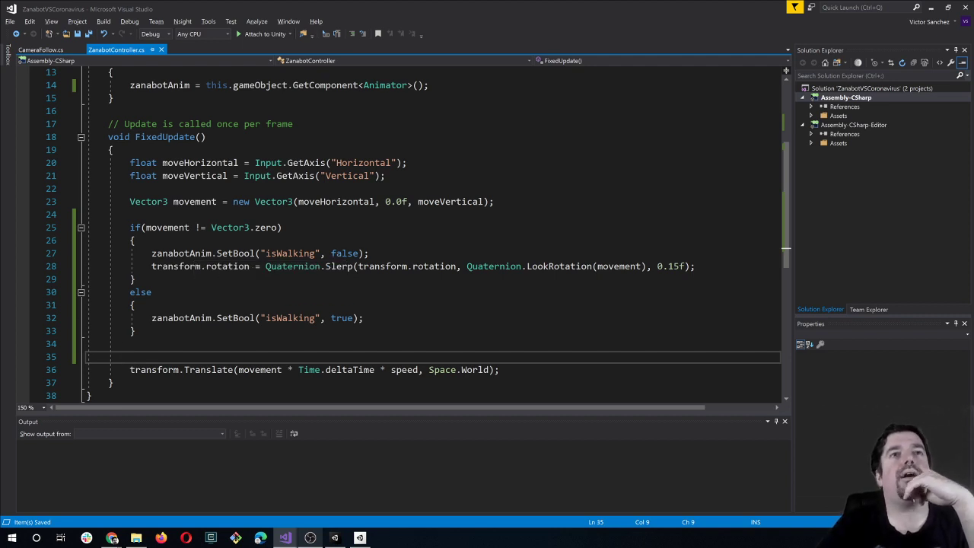
# Step: Review the if(movement != Vector3.zero) check and its isWalking false line, then return to Unity
pyautogui.moveTo(282, 228); pyautogui.dragTo(87, 228)
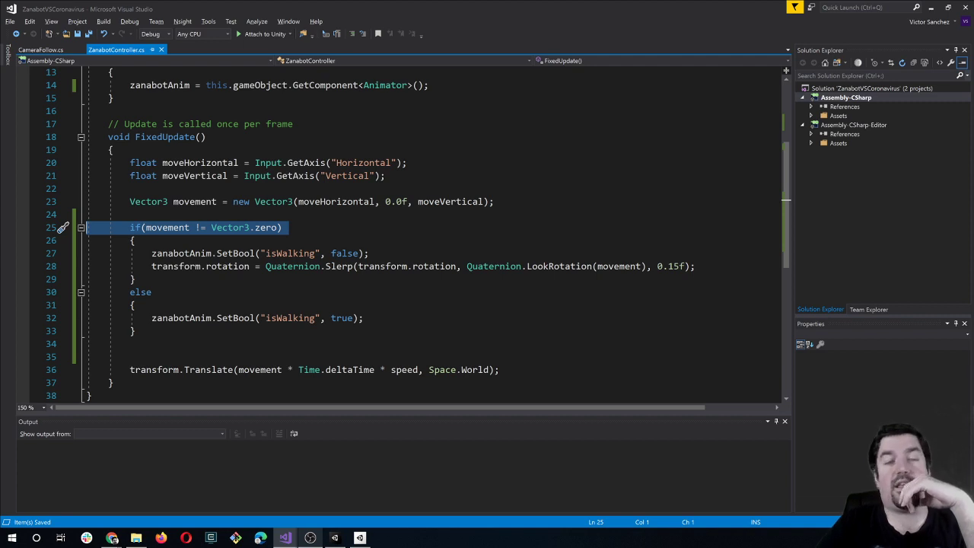
pyautogui.moveTo(369, 253); pyautogui.dragTo(87, 254)
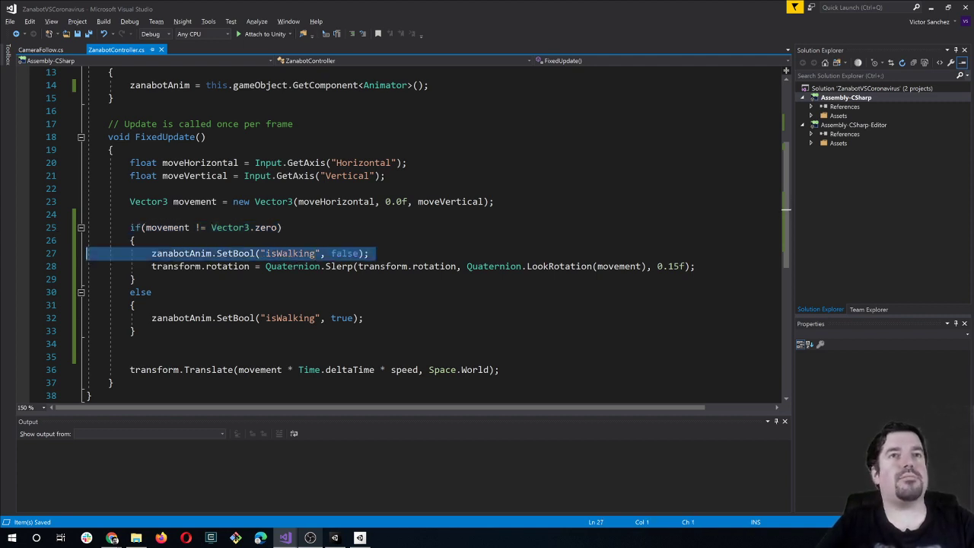
pyautogui.click(145, 292)
pyautogui.click(320, 266)
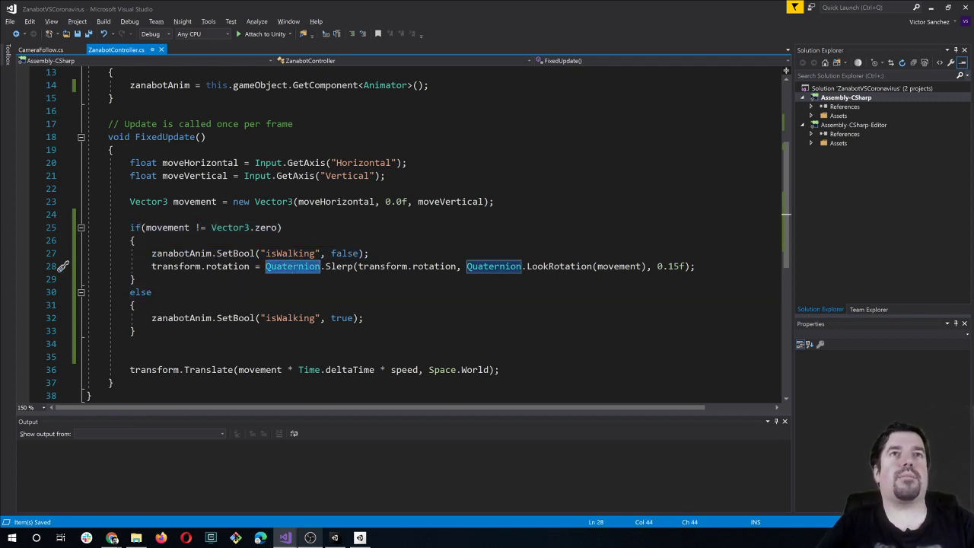
pyautogui.hotkey('alt', 'Tab')
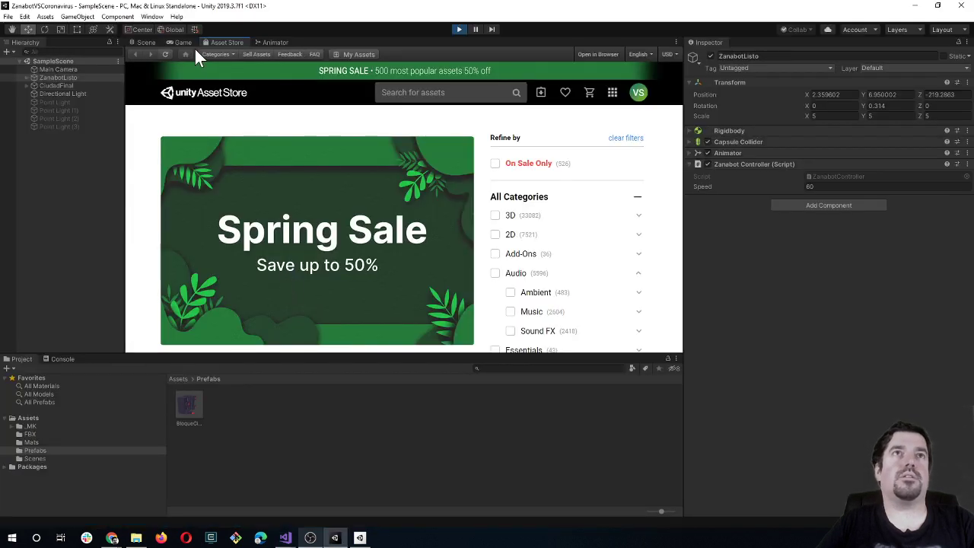
# Step: From the Game view, steer the robot around the street with the arrow keys, then stop Play mode
pyautogui.click(146, 43)
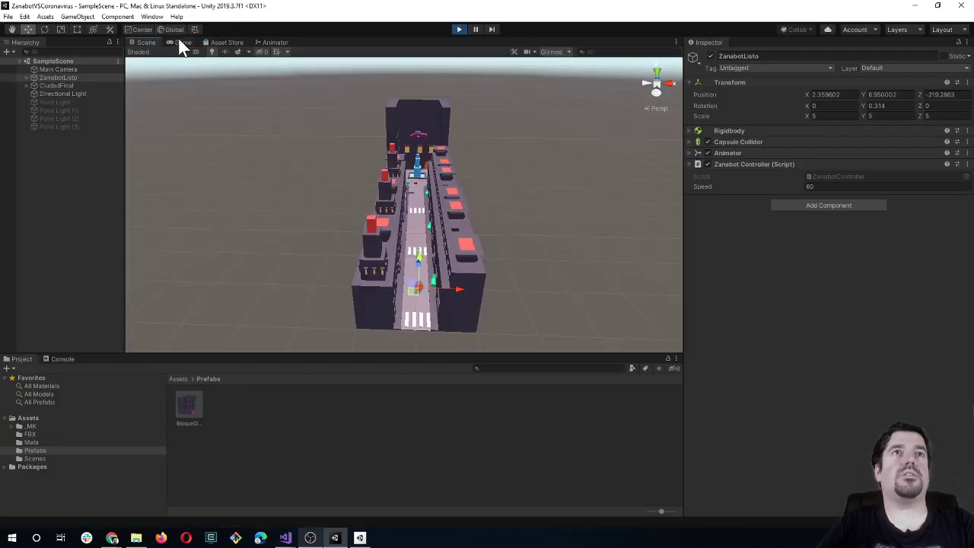
pyautogui.click(180, 42)
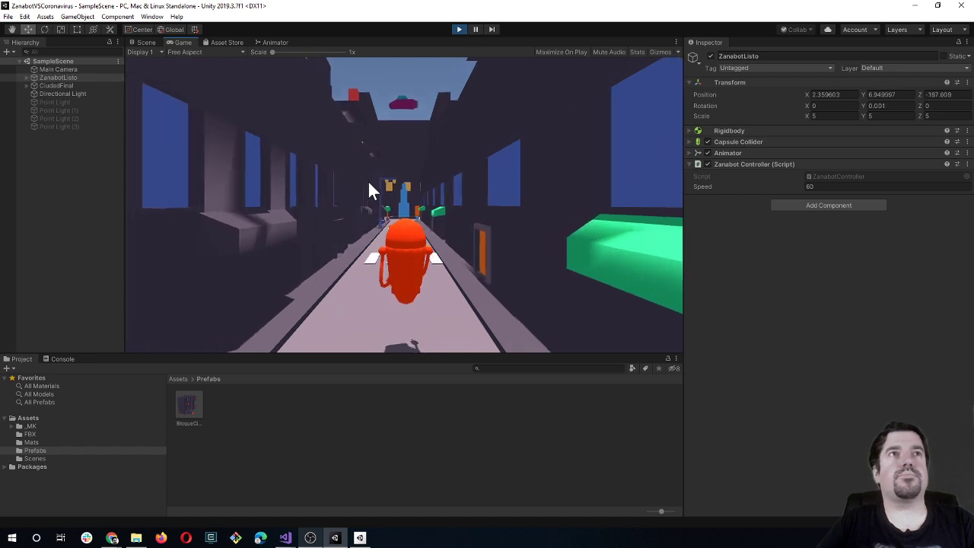
pyautogui.press('Right')
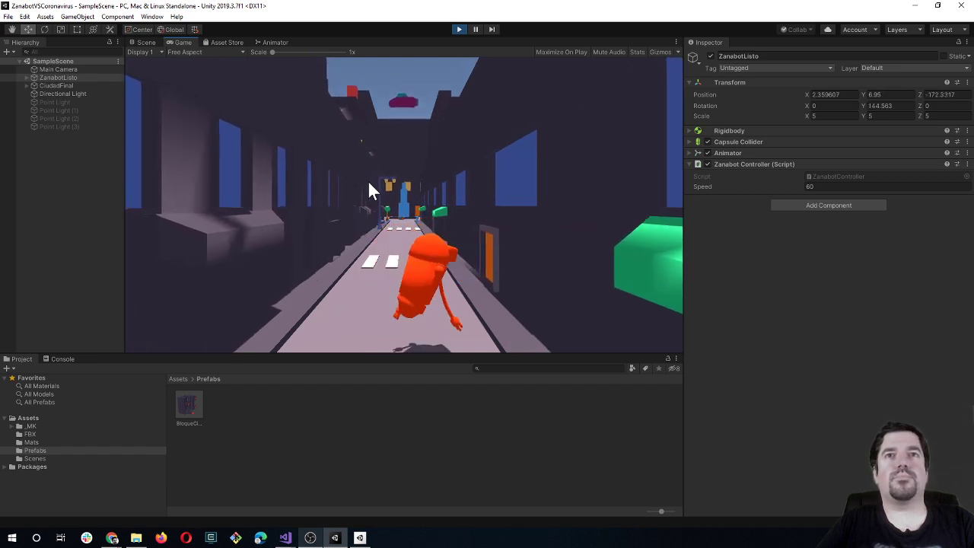
pyautogui.press('Left')
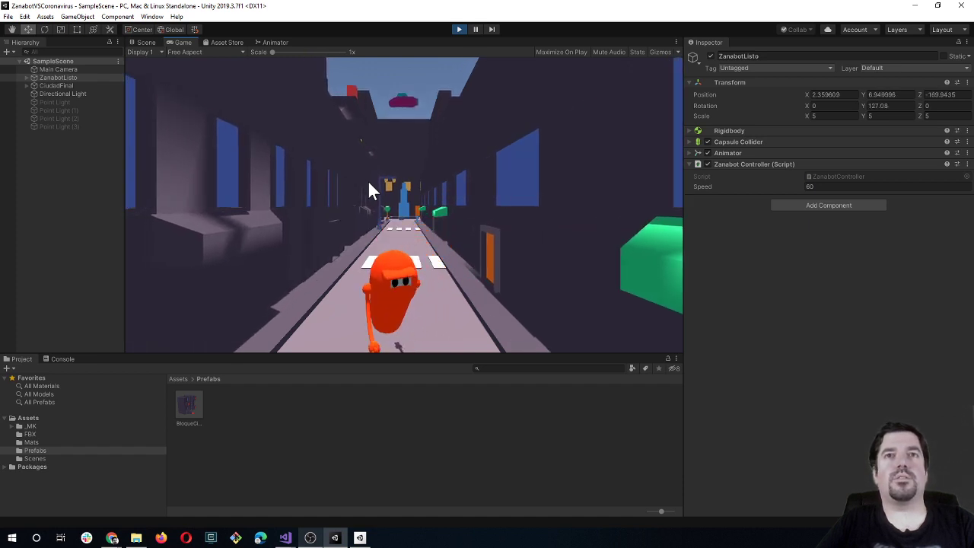
pyautogui.press('Right')
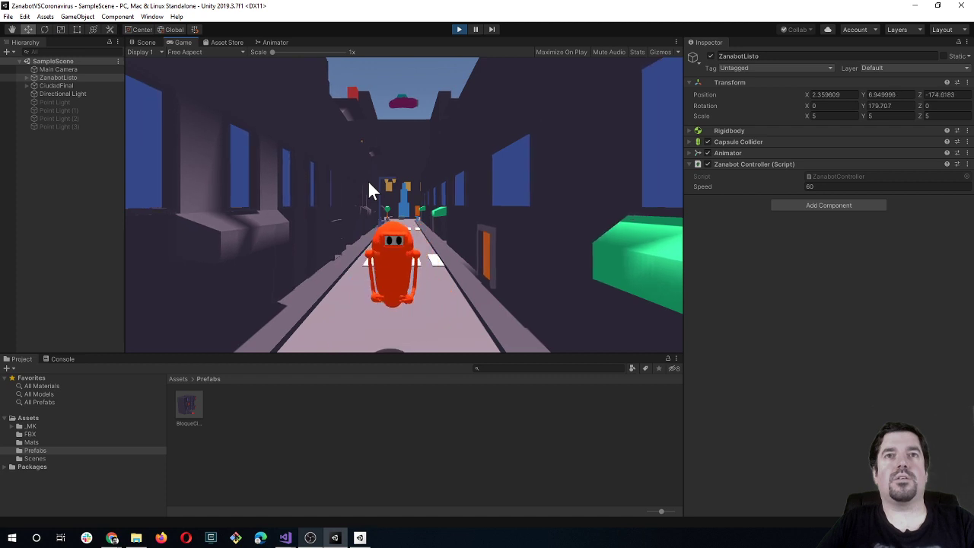
pyautogui.press('Right')
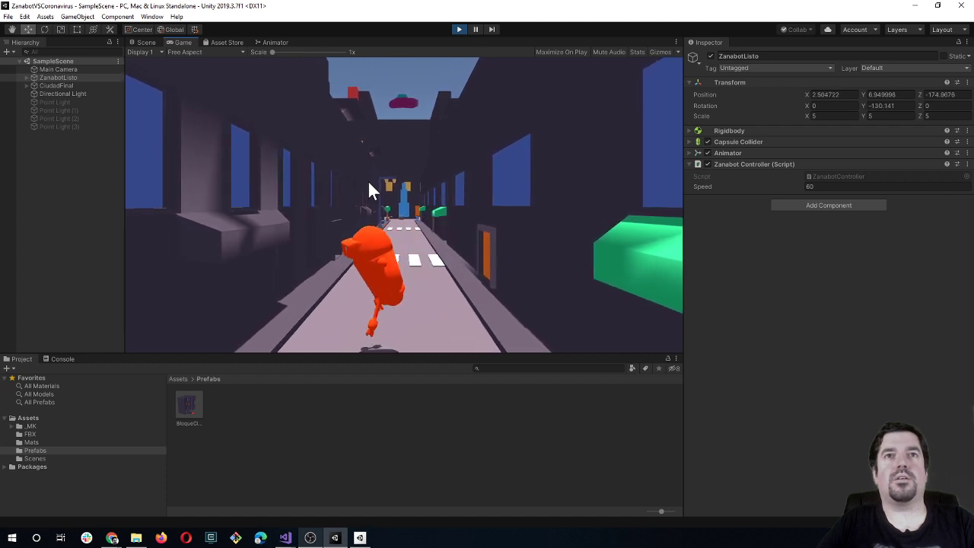
pyautogui.press('Left')
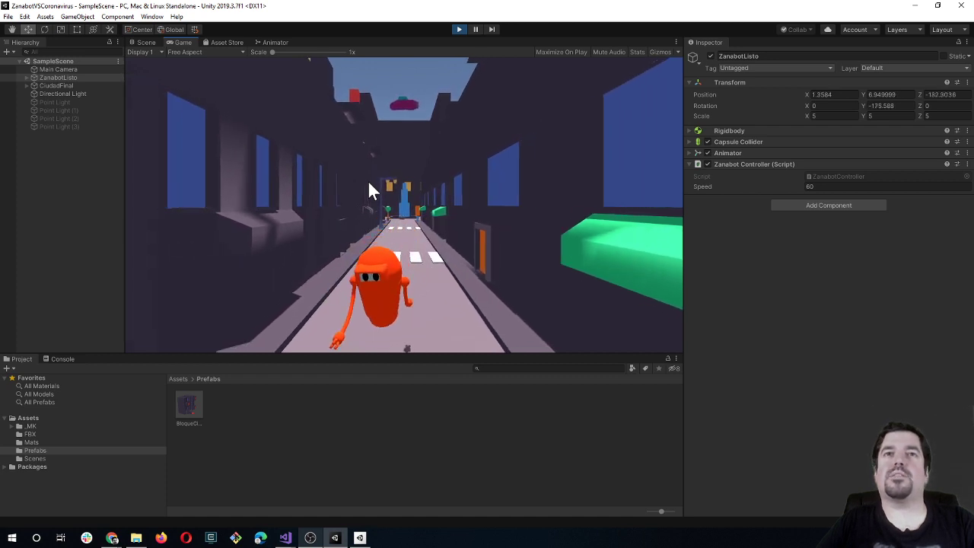
pyautogui.press('Right')
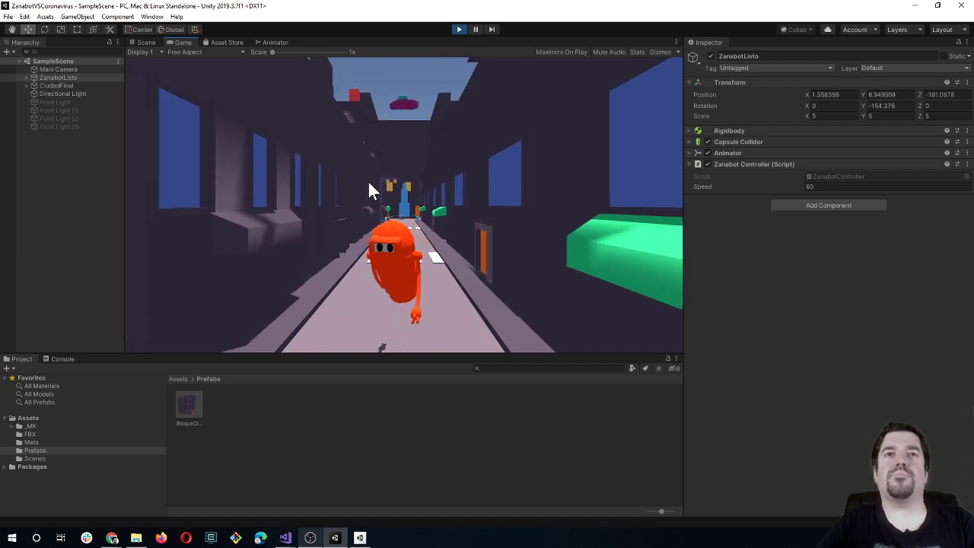
pyautogui.press('Up')
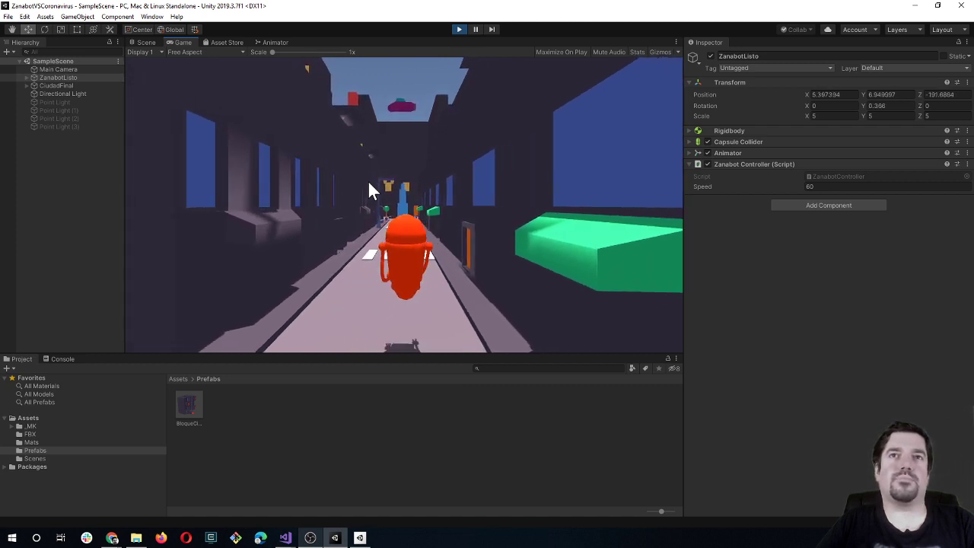
pyautogui.press('Down')
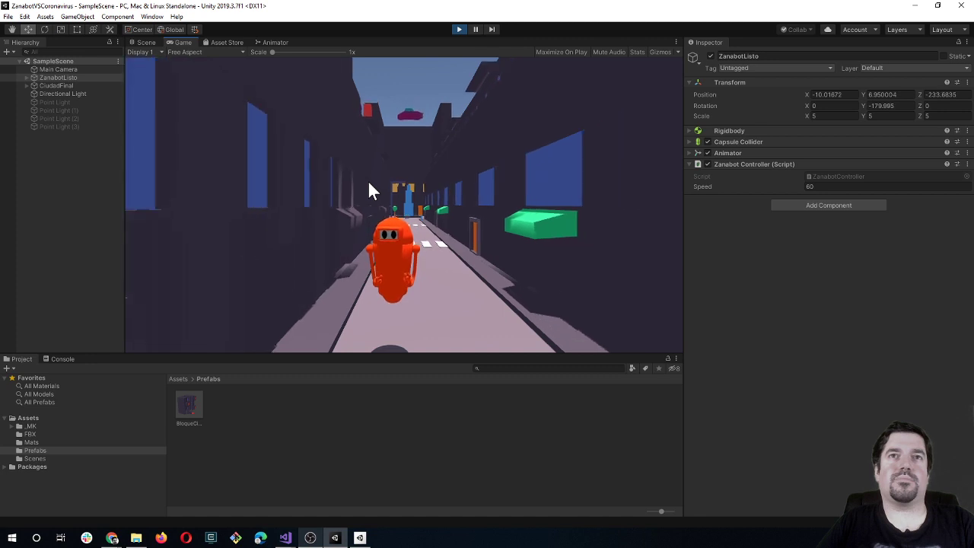
pyautogui.press('Right')
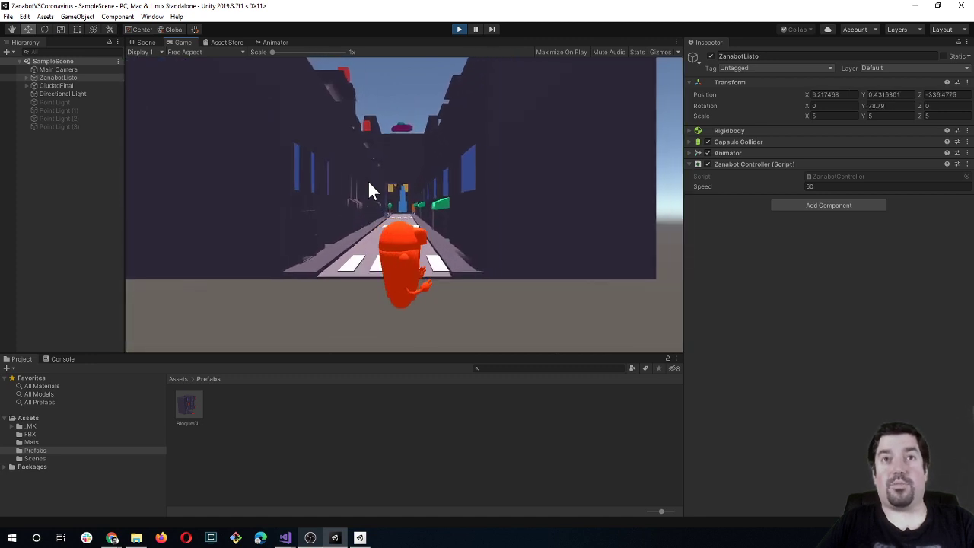
pyautogui.press('Down')
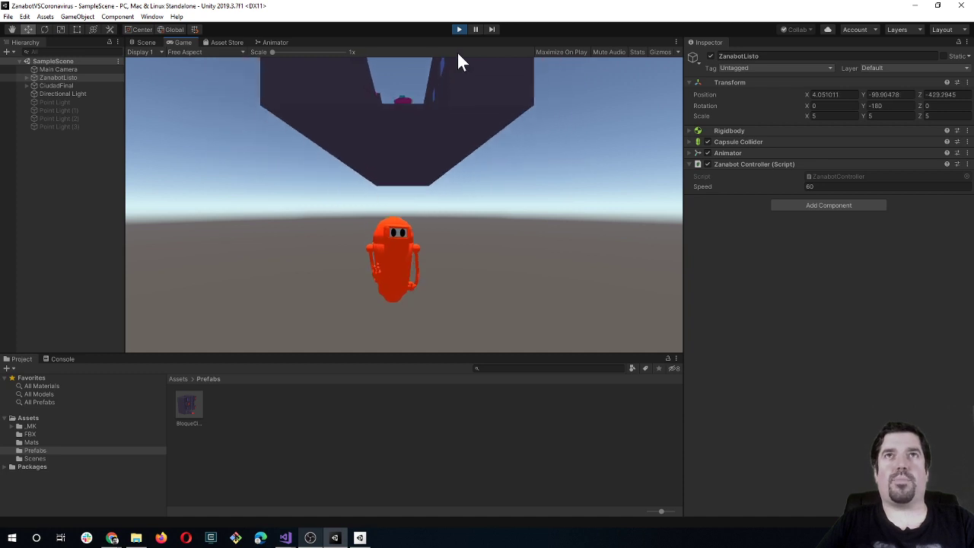
pyautogui.click(459, 31)
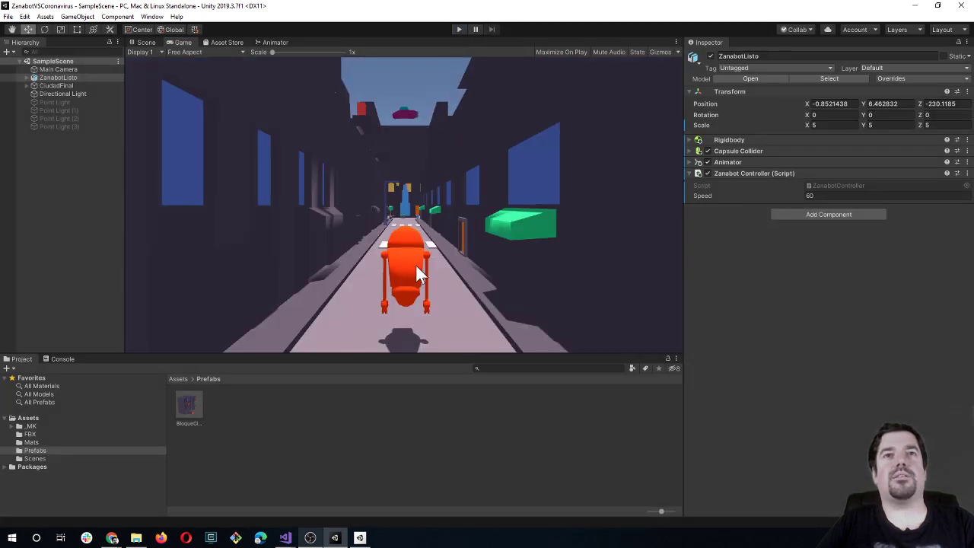
# Step: Run a Play-mode walk test of the robot, stop it, then restart Play mode
pyautogui.click(458, 29)
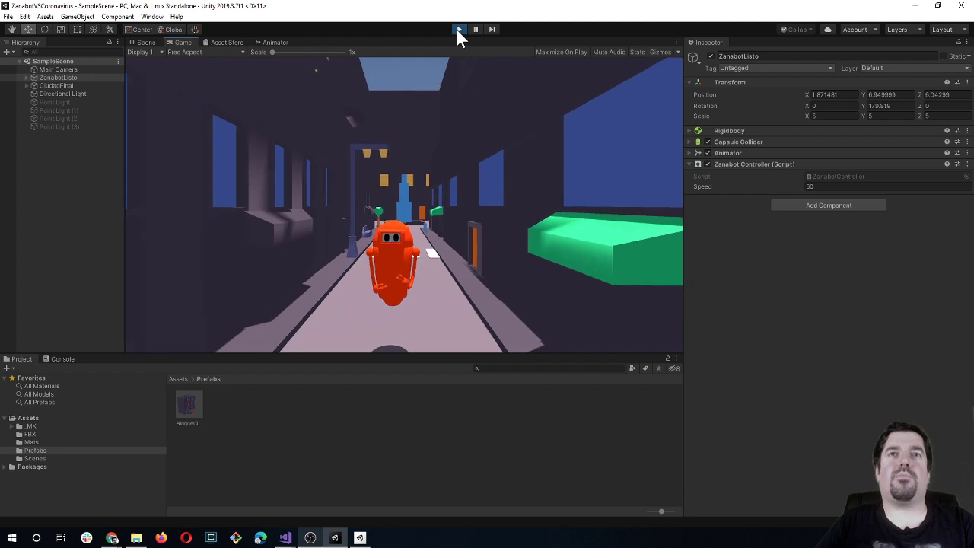
pyautogui.click(458, 31)
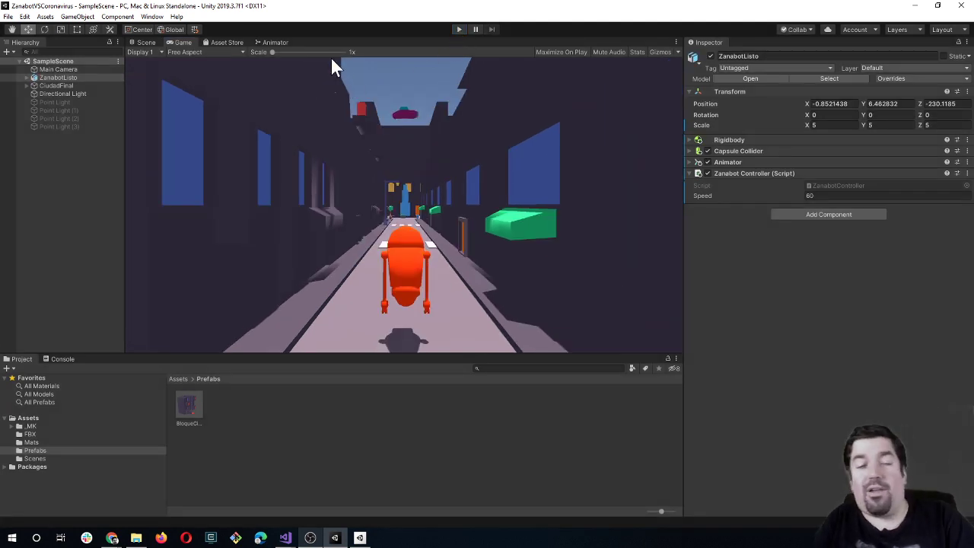
pyautogui.click(464, 28)
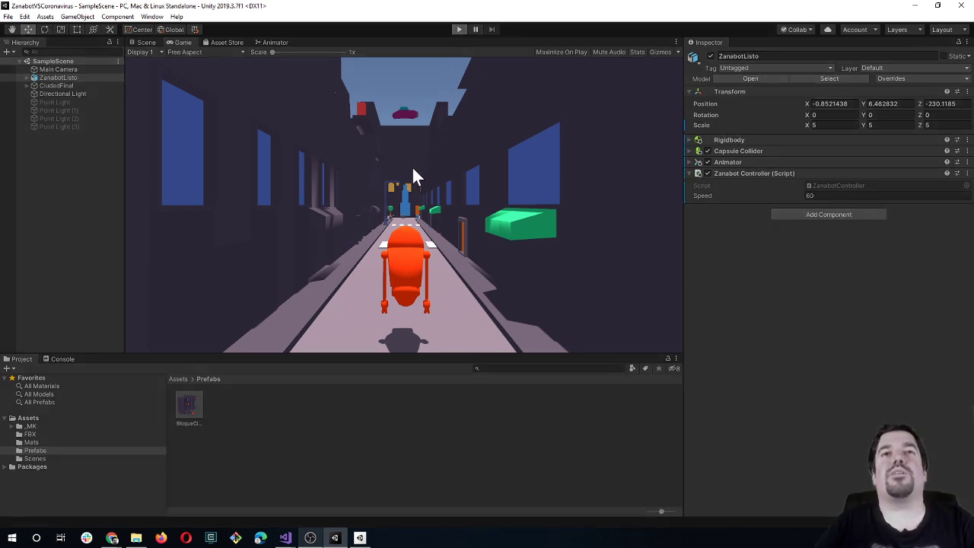
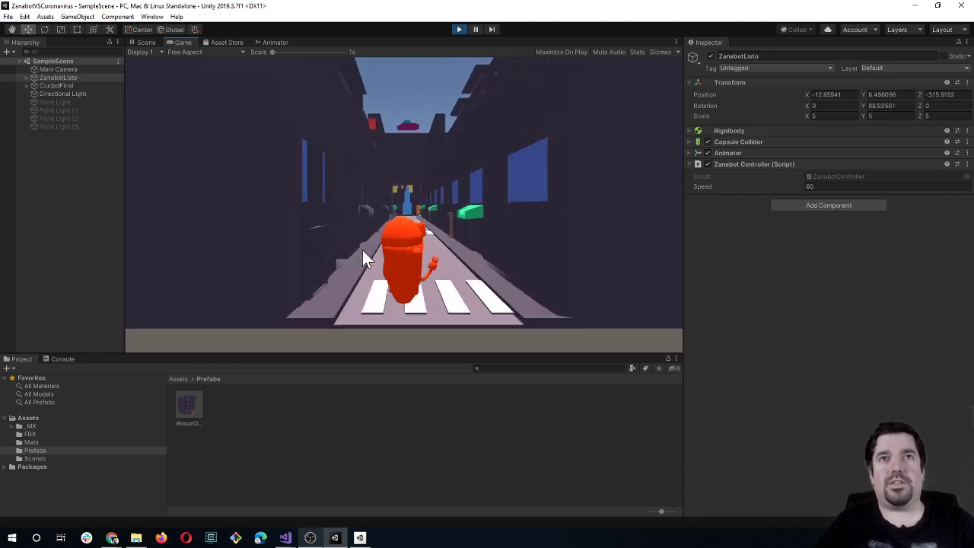
# Step: In ZanabotController.cs, review the input-axis lines and the movement != Vector3.zero condition with its else branch
pyautogui.hotkey('alt', 'Tab')
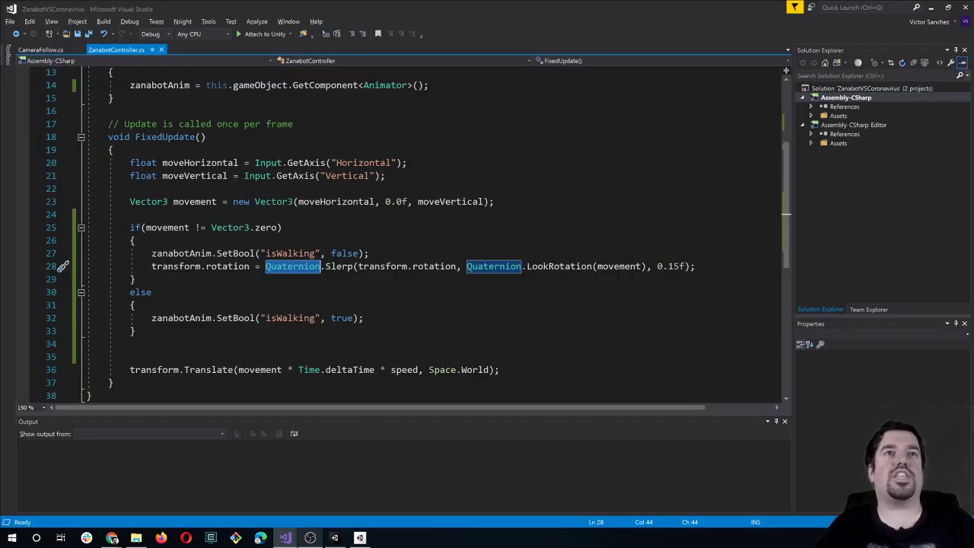
pyautogui.moveTo(114, 150); pyautogui.dragTo(384, 176)
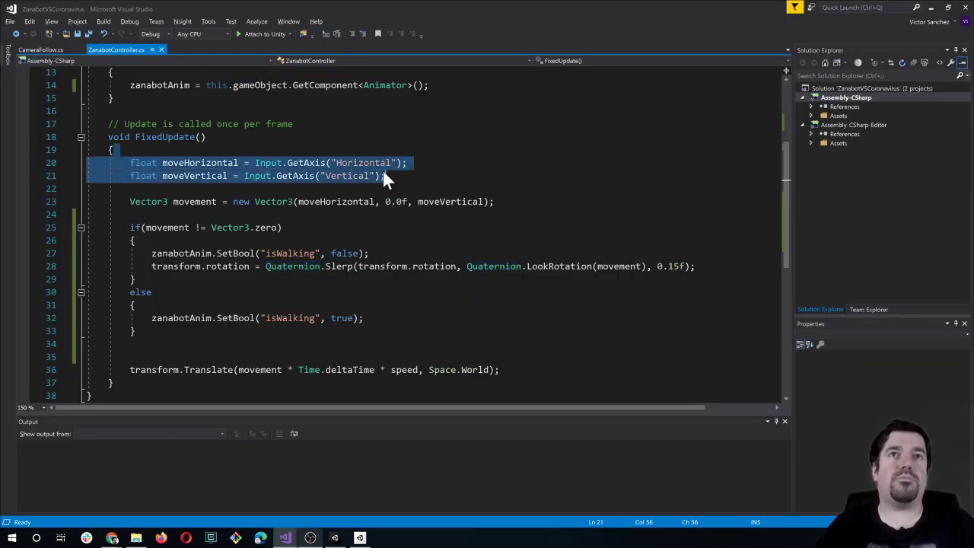
pyautogui.press('Right')
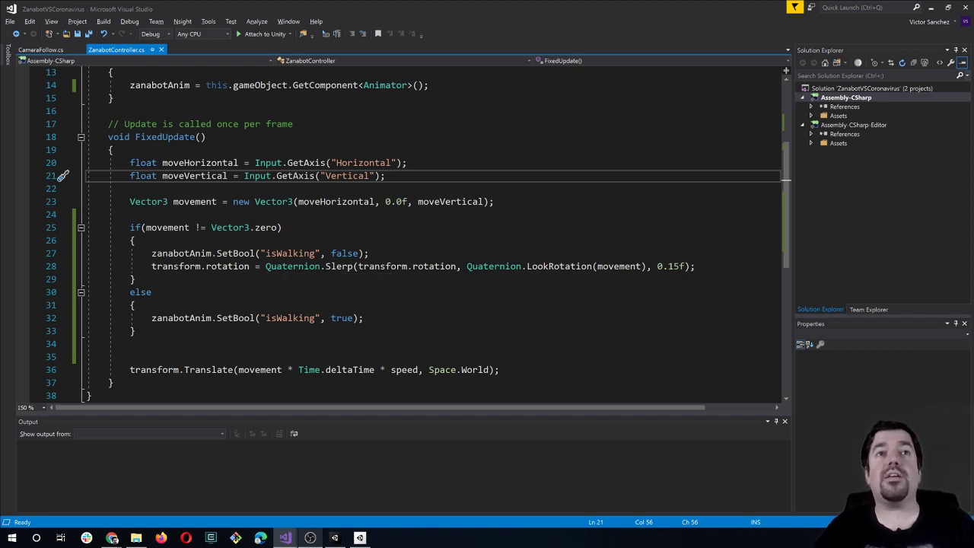
pyautogui.moveTo(140, 227); pyautogui.dragTo(228, 227)
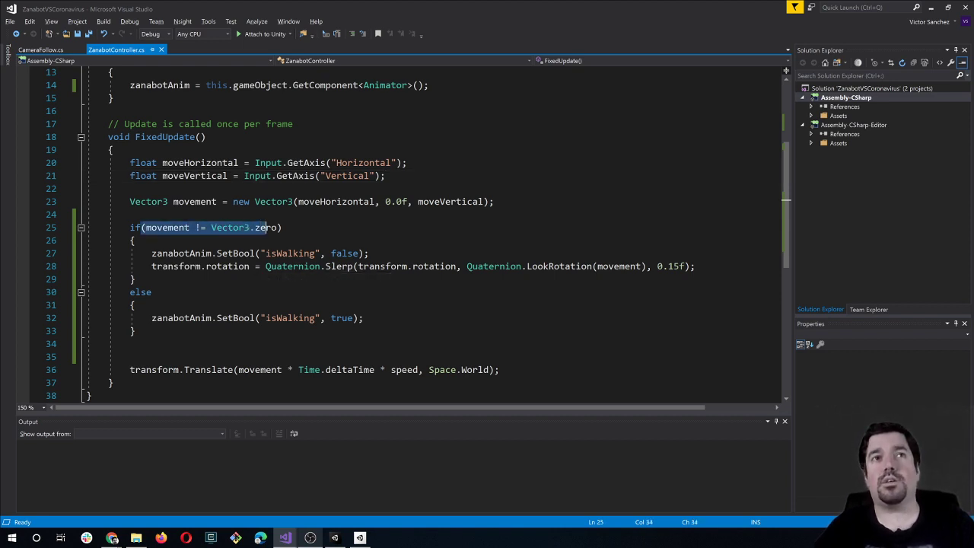
pyautogui.moveTo(240, 228); pyautogui.dragTo(234, 227)
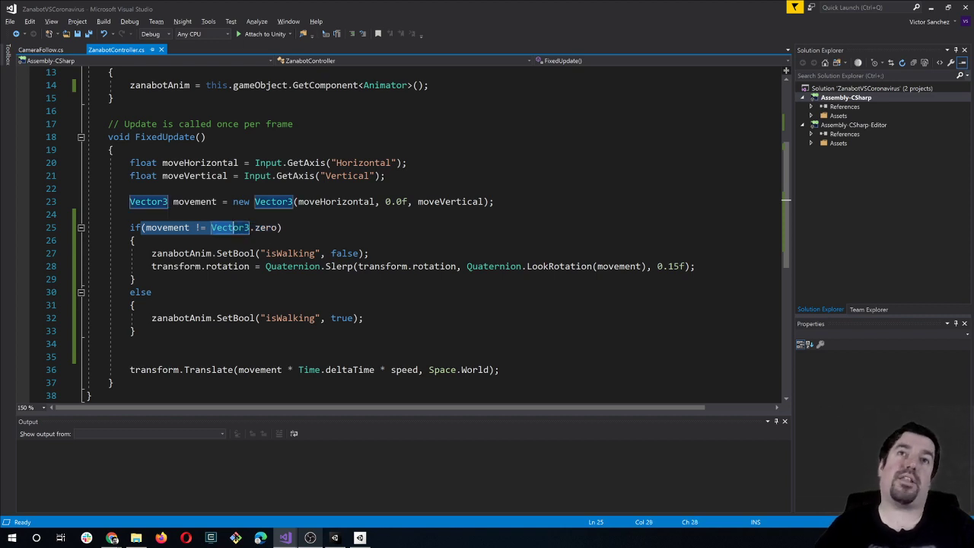
pyautogui.click(259, 227)
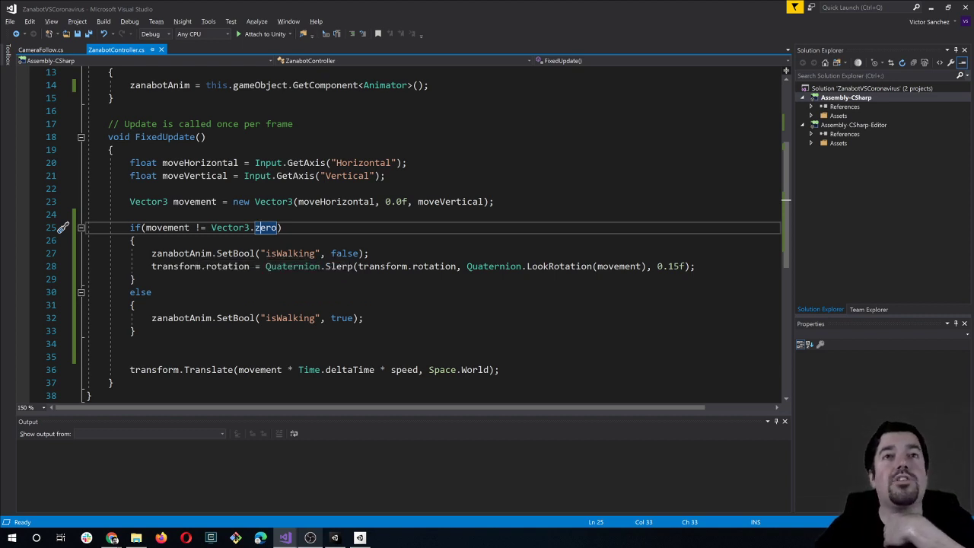
pyautogui.click(151, 292)
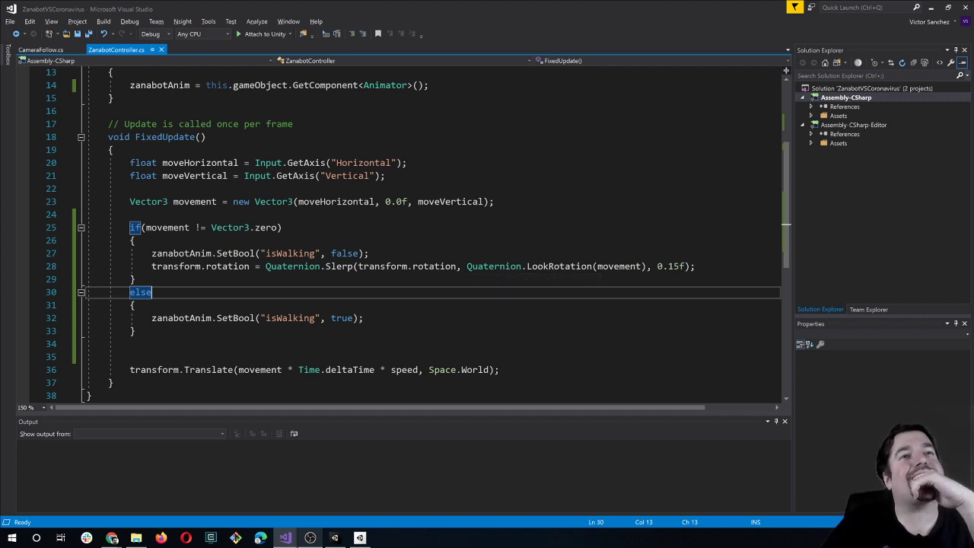
# Step: Examine the Slerp rotation line and select the isWalking false line in the if block
pyautogui.click(234, 266)
pyautogui.tripleClick(259, 267)
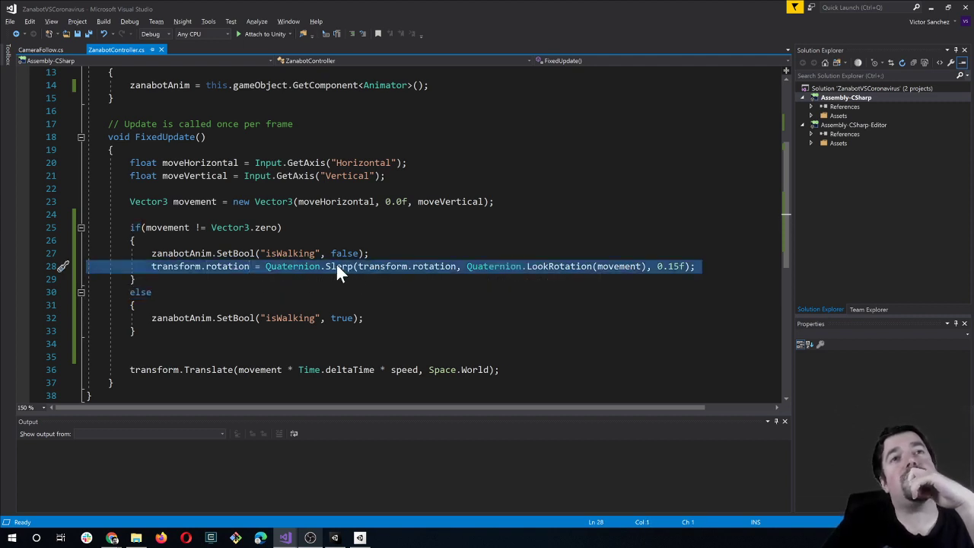
pyautogui.click(136, 279)
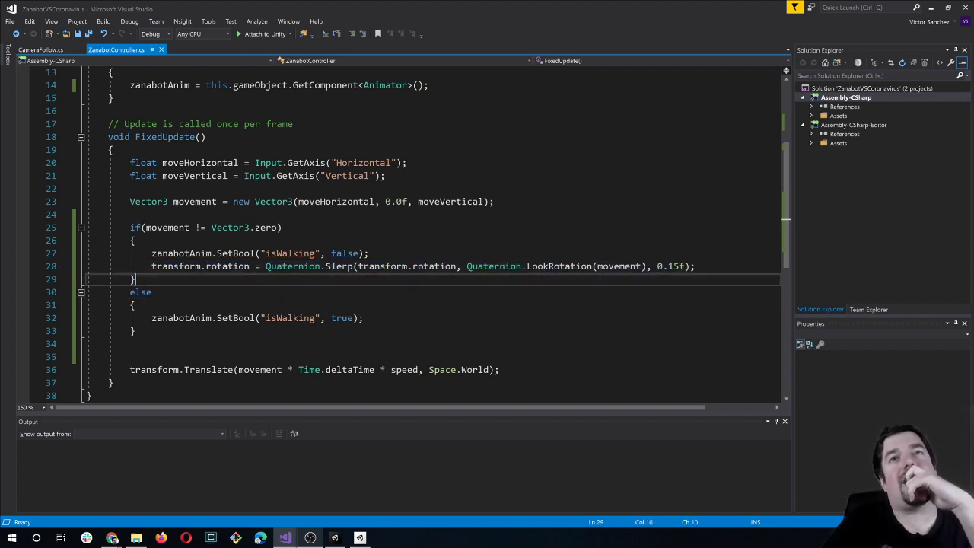
pyautogui.doubleClick(342, 266)
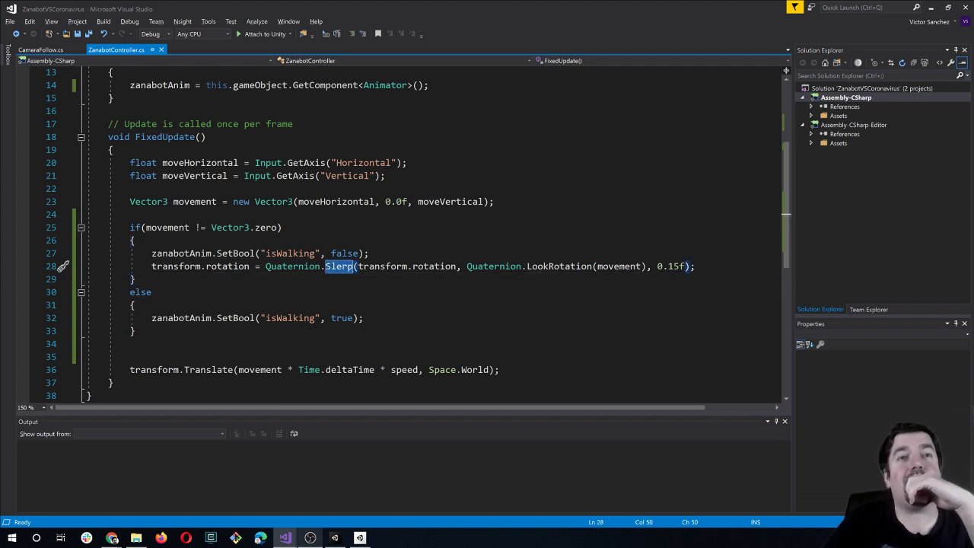
pyautogui.click(136, 279)
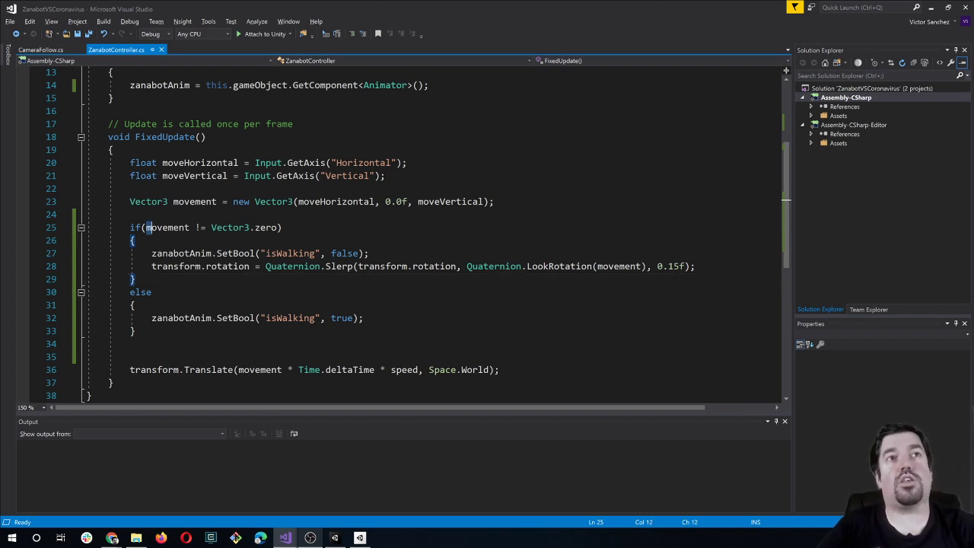
pyautogui.moveTo(146, 227); pyautogui.dragTo(279, 227)
pyautogui.click(283, 228)
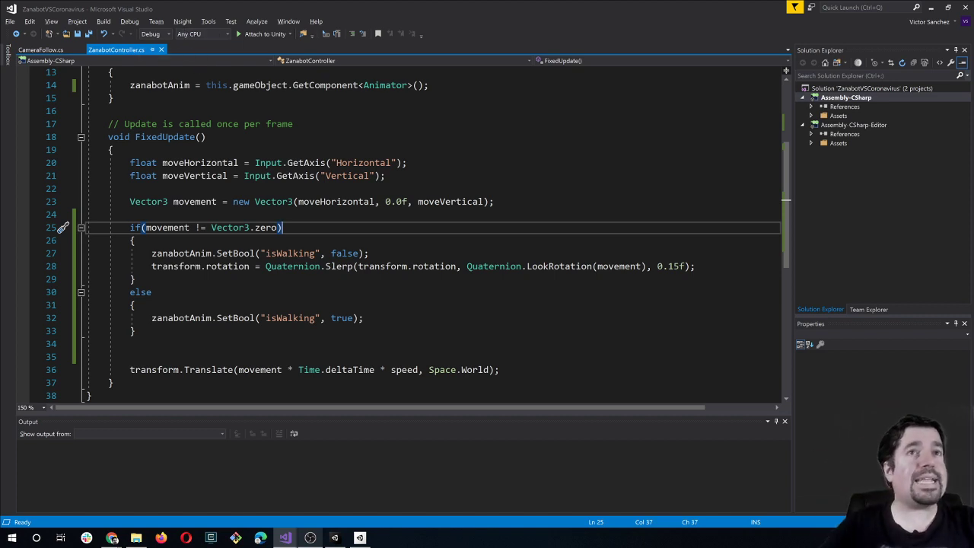
pyautogui.moveTo(364, 318); pyautogui.dragTo(152, 318)
pyautogui.click(136, 331)
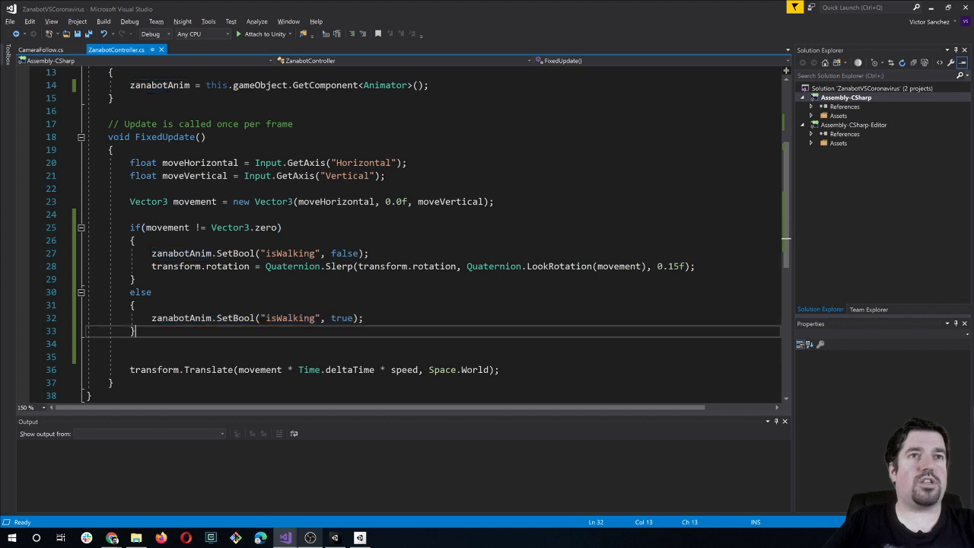
pyautogui.tripleClick(222, 253)
# Step: Cut the isWalking false line and delete the else block setting isWalking true
pyautogui.hotkey('ctrl', 'x')
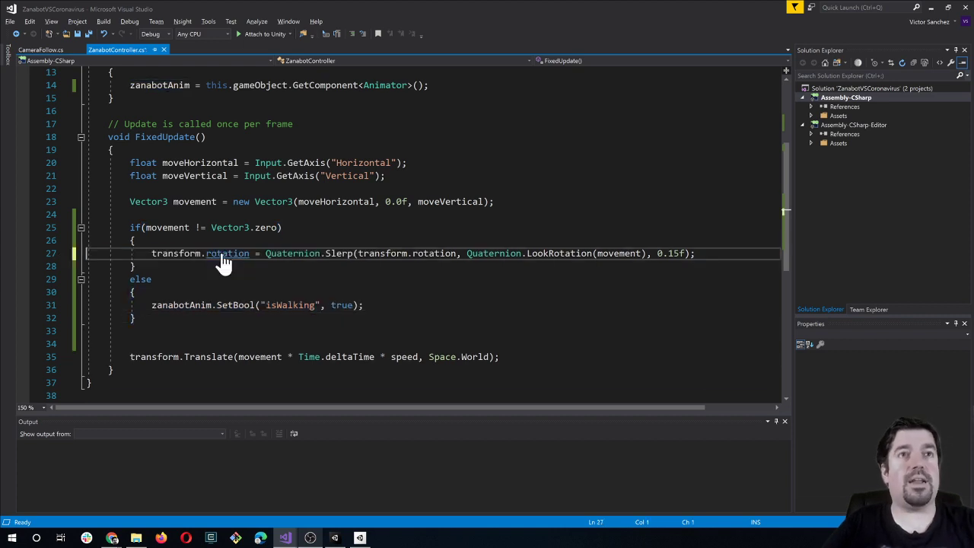
pyautogui.moveTo(131, 331)
pyautogui.mouseDown()
pyautogui.moveTo(152, 305)
pyautogui.moveTo(119, 279)
pyautogui.mouseUp()
pyautogui.press('Delete')
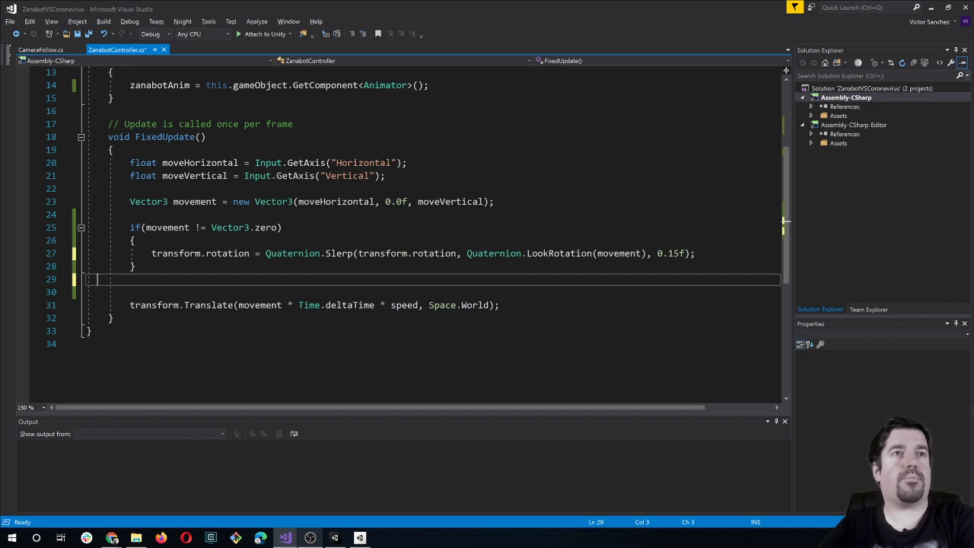
pyautogui.press('BackSpace')
pyautogui.click(130, 215)
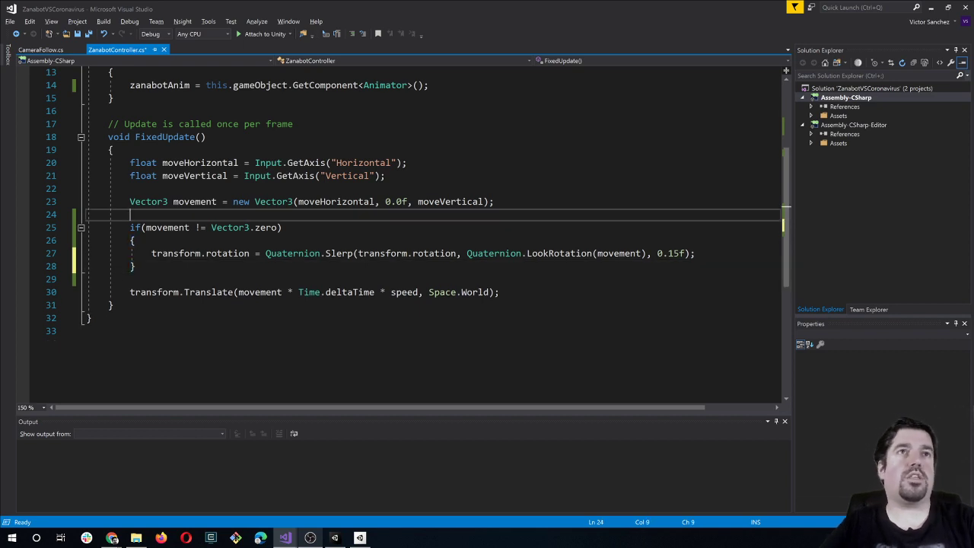
# Step: Add an if testing moveHorizontal and moveVertical == 0.0f that sets isWalking false
pyautogui.click(113, 150)
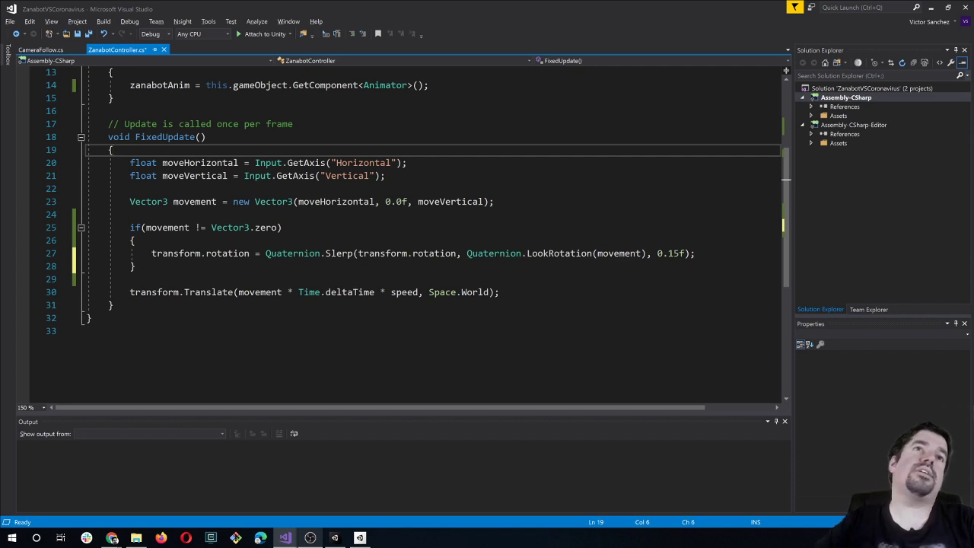
pyautogui.press('Down')
pyautogui.press('Down')
pyautogui.press('Down')
pyautogui.press('Return')
pyautogui.press('Return')
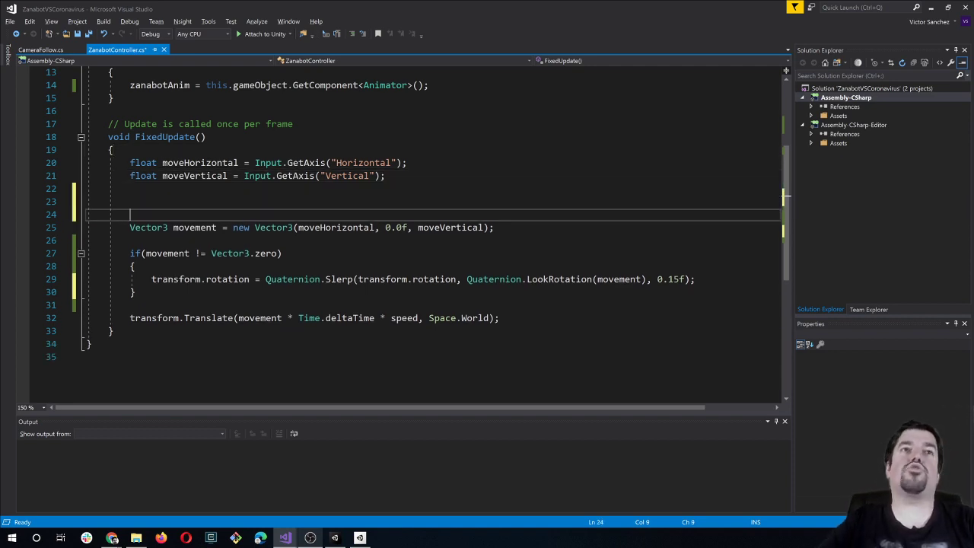
pyautogui.click(130, 201)
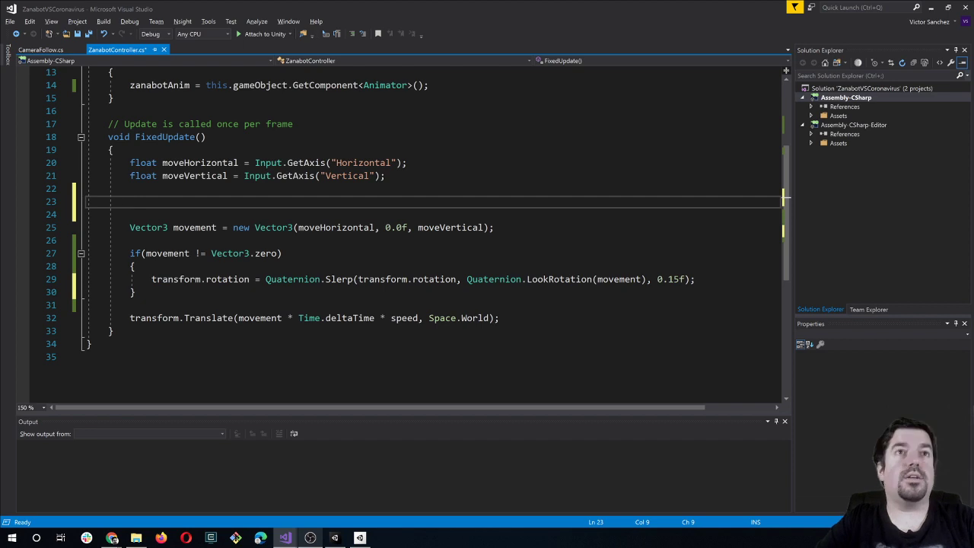
pyautogui.write('if(')
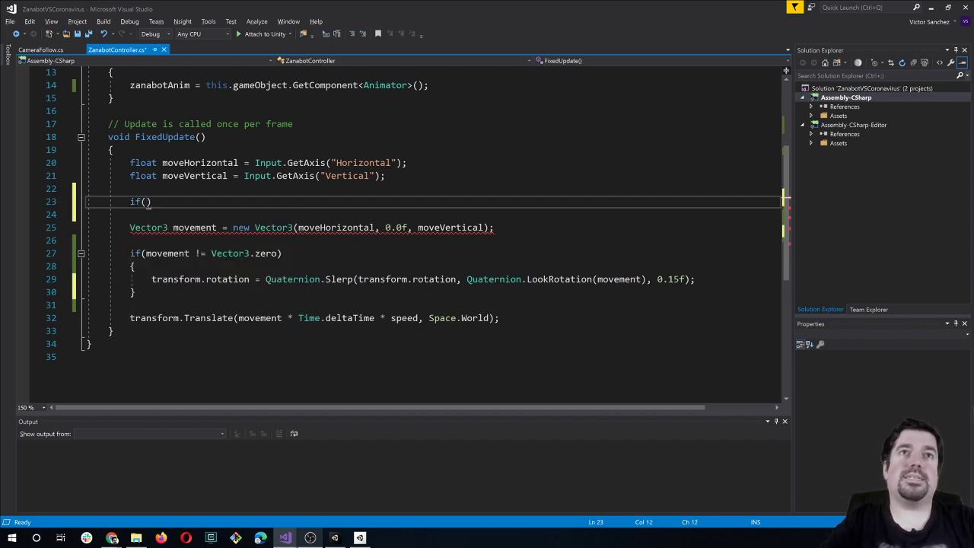
pyautogui.write('moveH')
pyautogui.press('Tab')
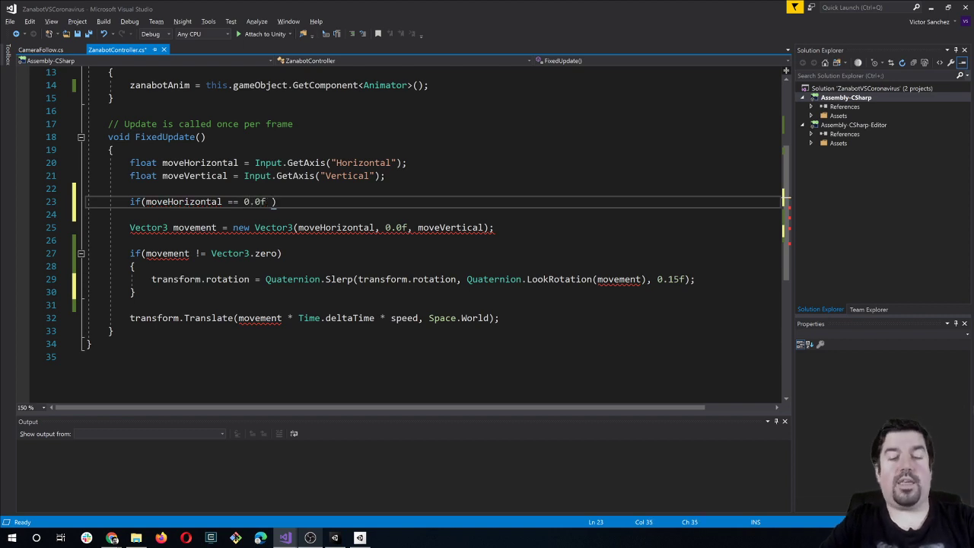
pyautogui.write('&& move')
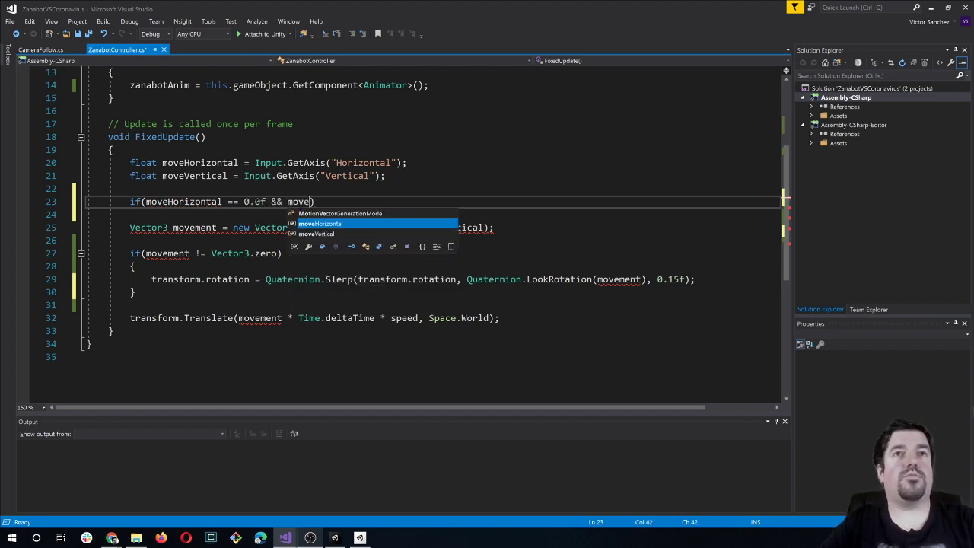
pyautogui.write('V')
pyautogui.press('Tab')
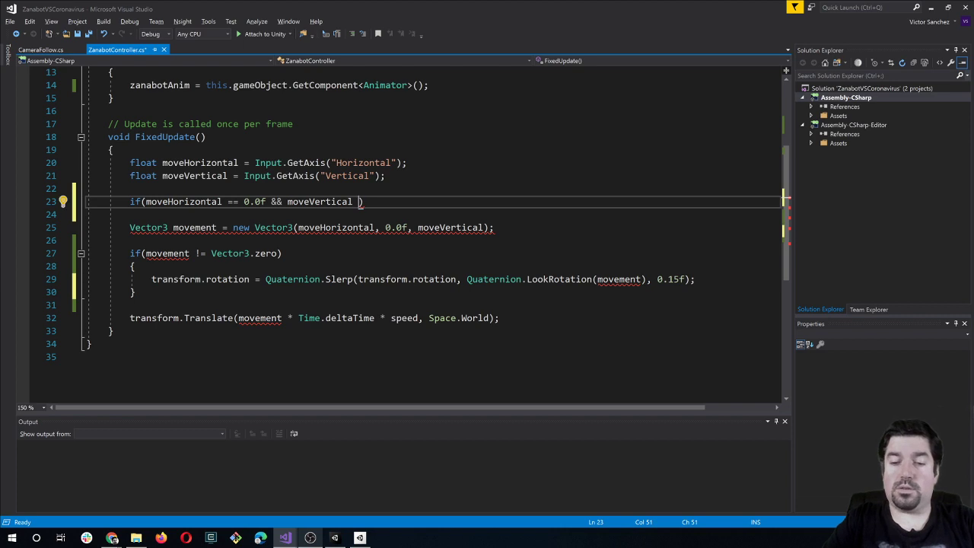
pyautogui.write('== 0.0f')
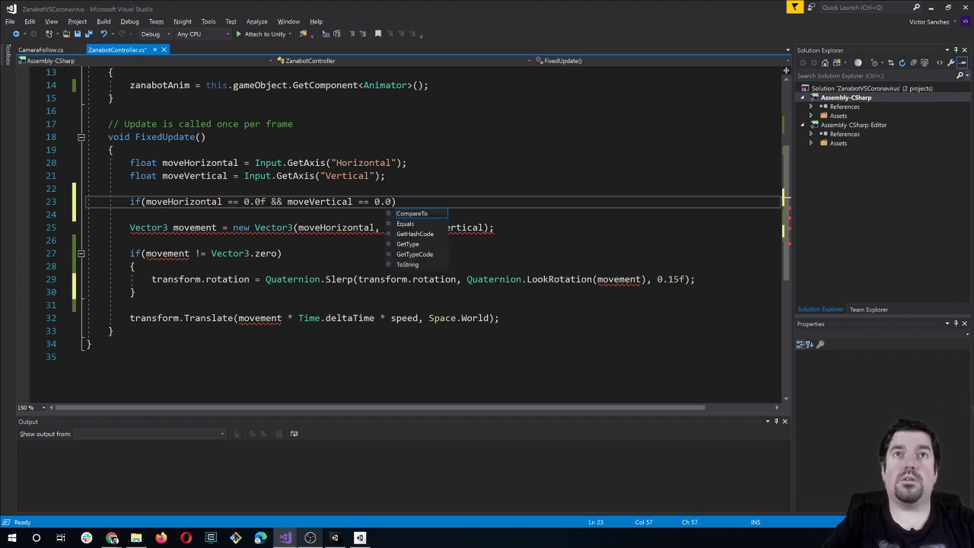
pyautogui.write(')')
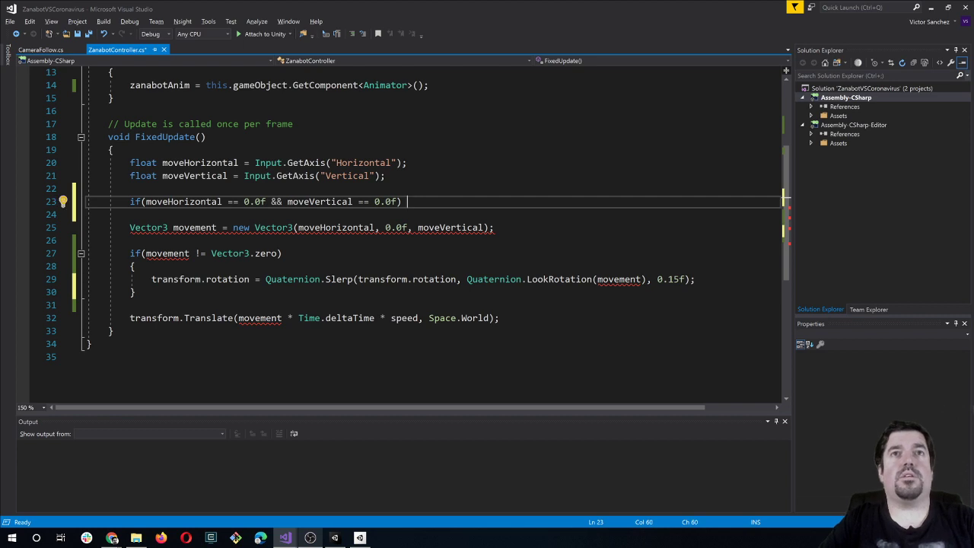
pyautogui.press('Return')
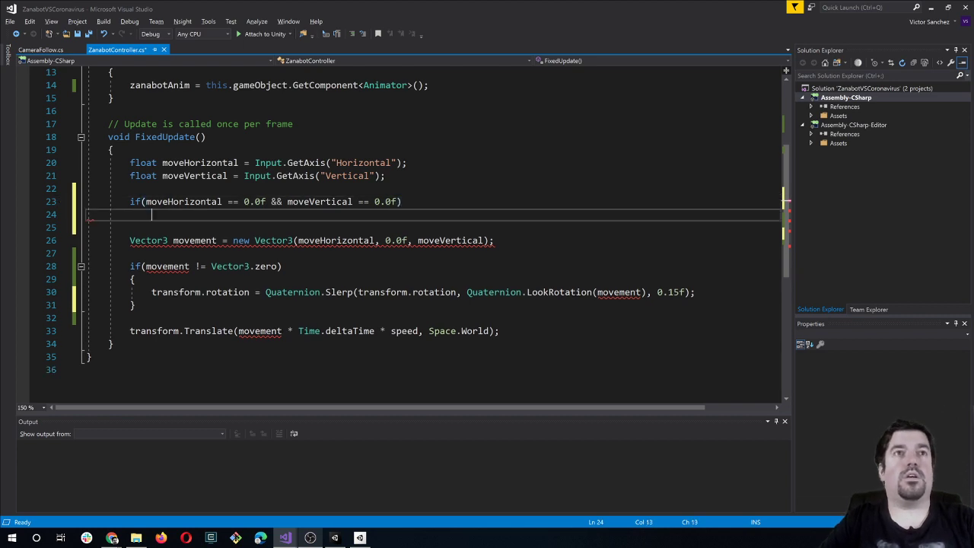
pyautogui.hotkey('ctrl', 'v')
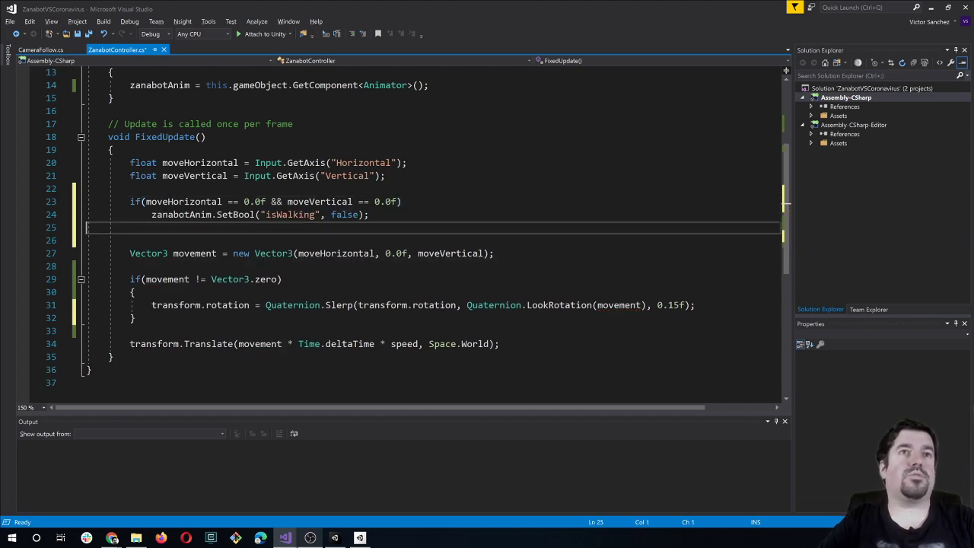
# Step: Insert a SetBool("isWalking", true) line above the new if and save the script
pyautogui.click(130, 188)
pyautogui.press('Return')
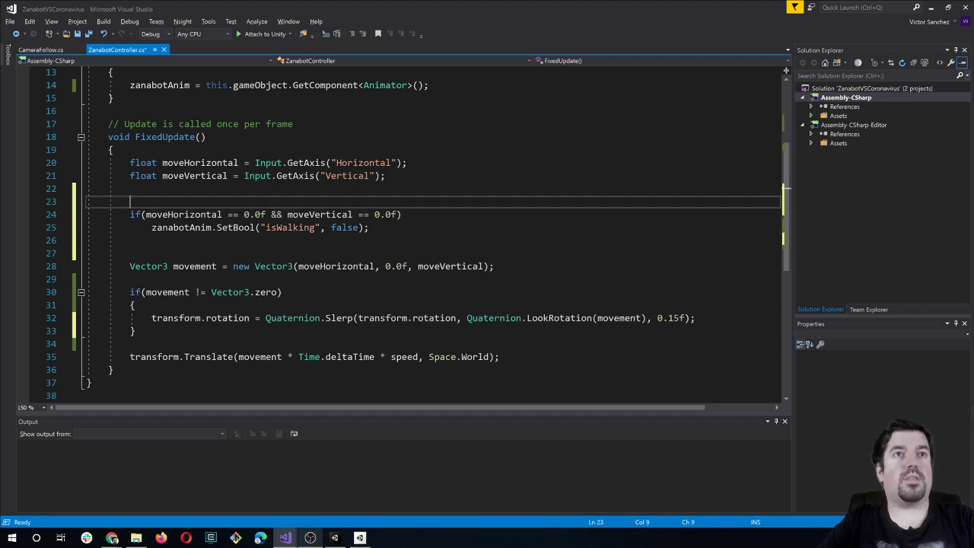
pyautogui.hotkey('ctrl', 'v')
pyautogui.doubleClick(319, 201)
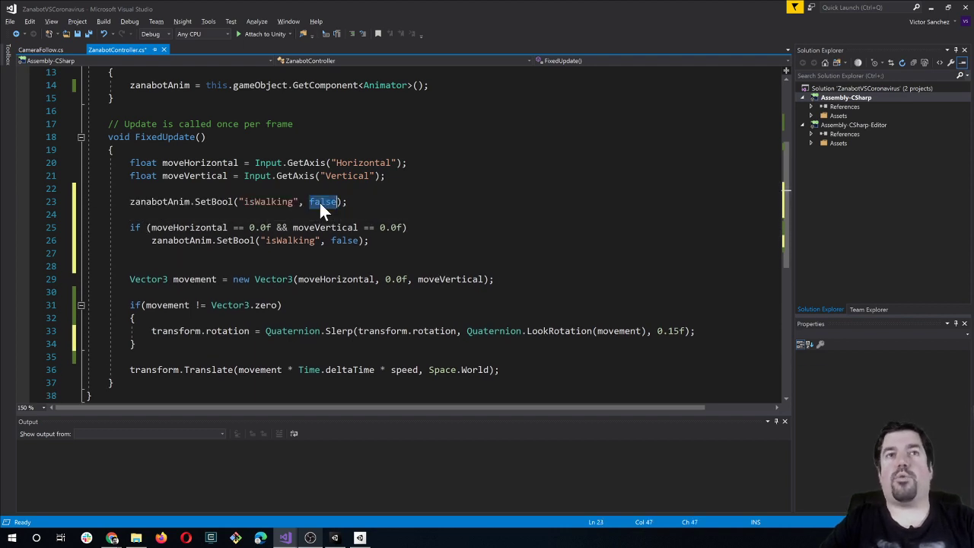
pyautogui.write('true')
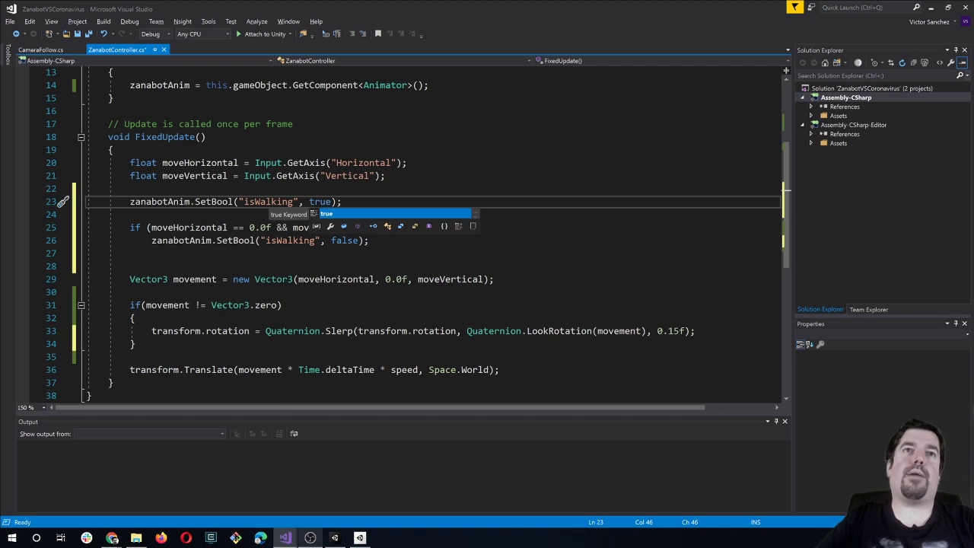
pyautogui.click(282, 305)
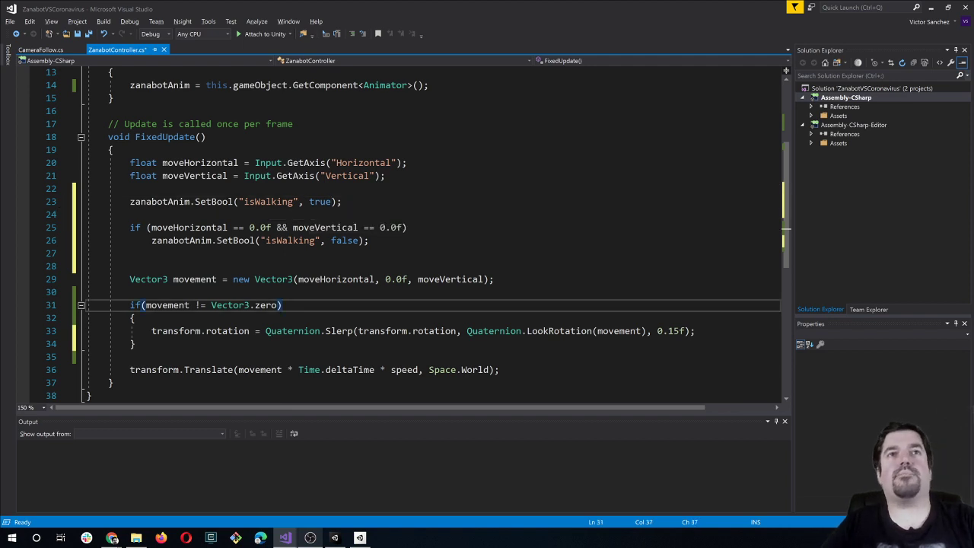
pyautogui.hotkey('ctrl', 's')
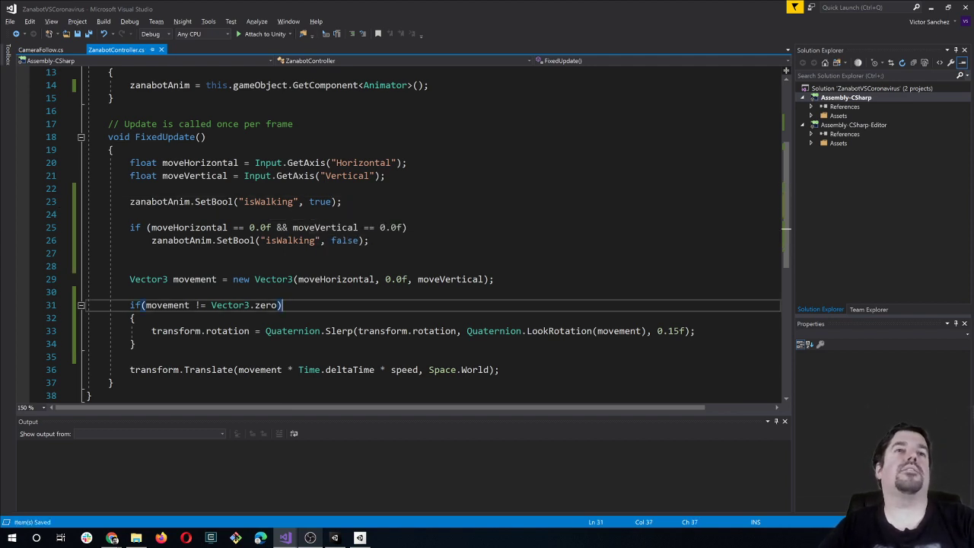
# Step: Back in Unity, stop and restart Play mode to run the updated ZanabotController script
pyautogui.hotkey('alt', 'Tab')
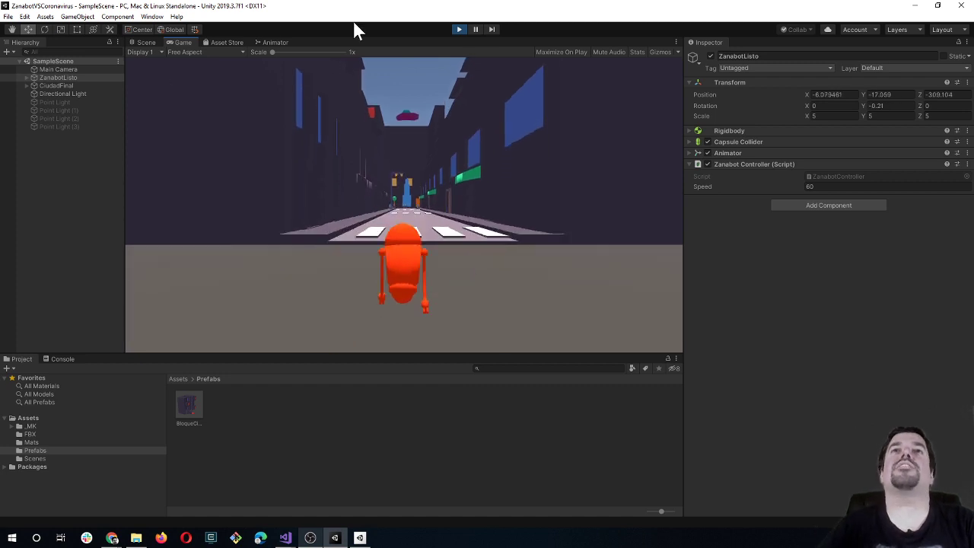
pyautogui.click(466, 31)
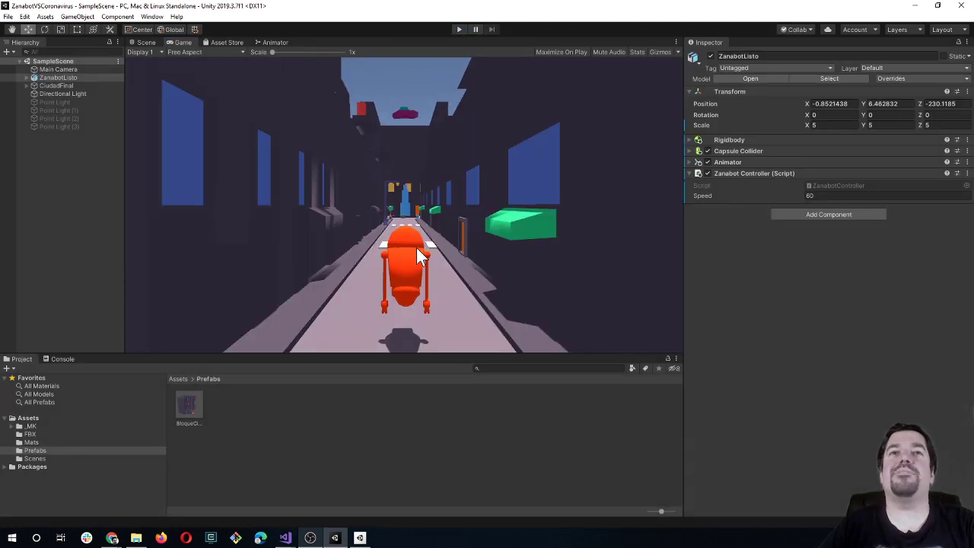
pyautogui.click(462, 28)
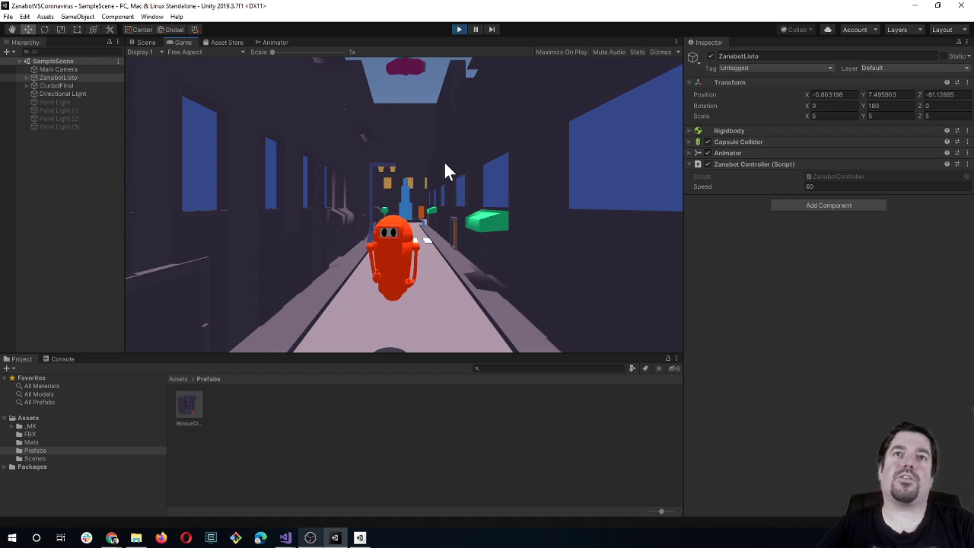
# Step: Dock the Animator state graph to the left of the Game view and frame all states
pyautogui.click(273, 42)
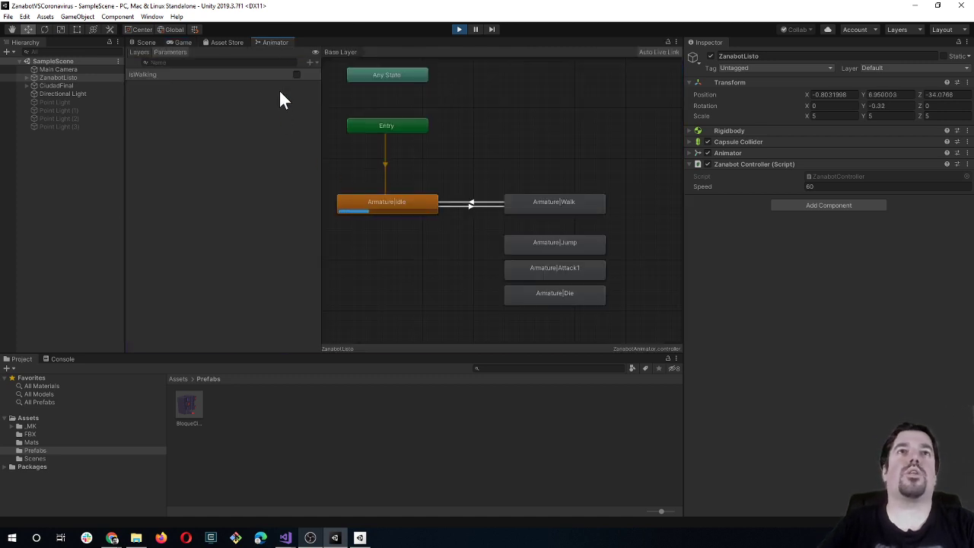
pyautogui.moveTo(268, 43)
pyautogui.mouseDown()
pyautogui.moveTo(269, 73)
pyautogui.moveTo(146, 111)
pyautogui.mouseUp()
pyautogui.moveTo(310, 130); pyautogui.dragTo(433, 130)
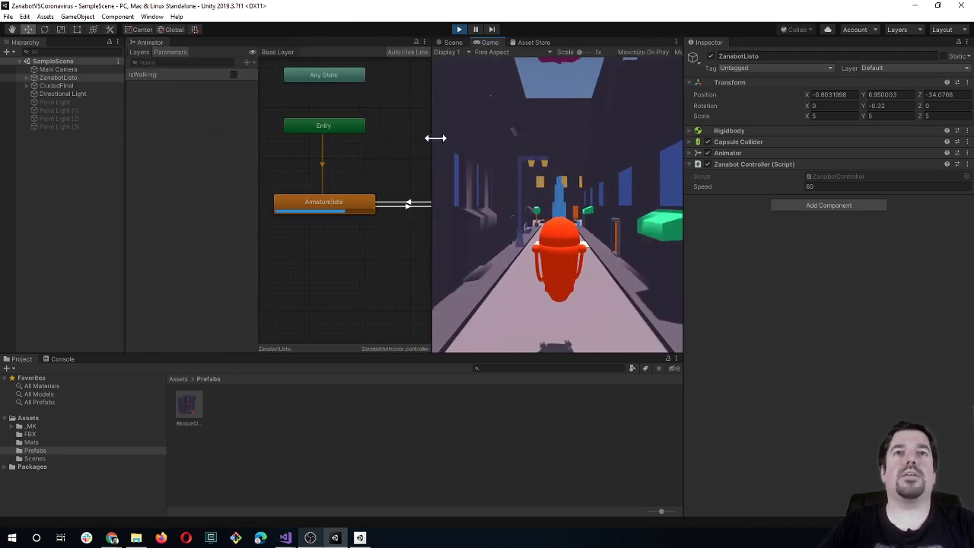
pyautogui.scroll(-3, 330, 192)
pyautogui.moveTo(307, 187); pyautogui.dragTo(296, 181, button='middle')
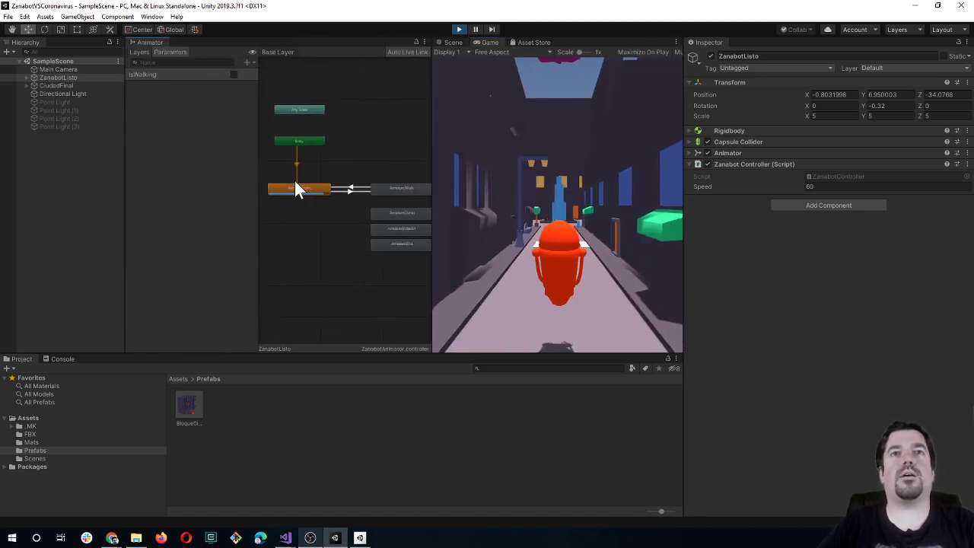
# Step: Walk the robot back and forth with W and S while watching isWalking toggle
pyautogui.press('w')
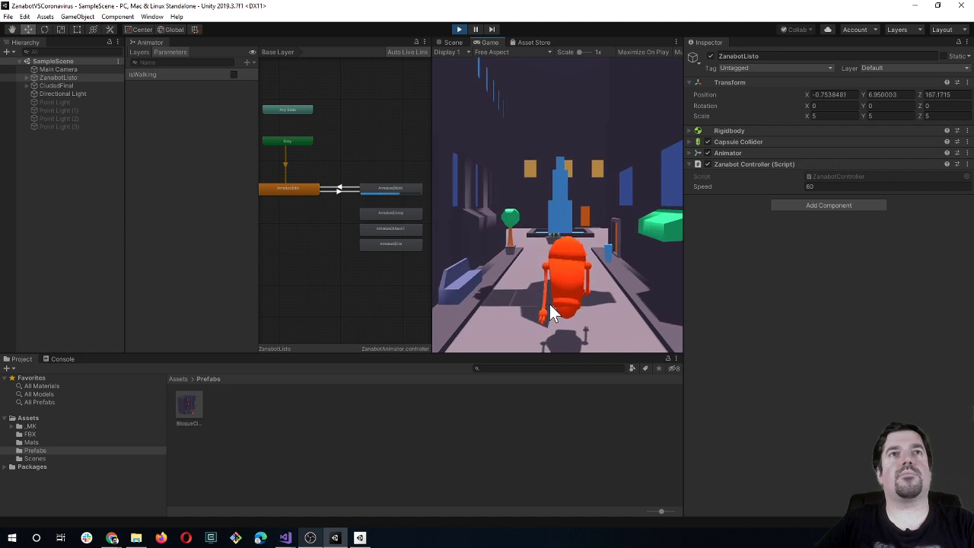
pyautogui.press('s')
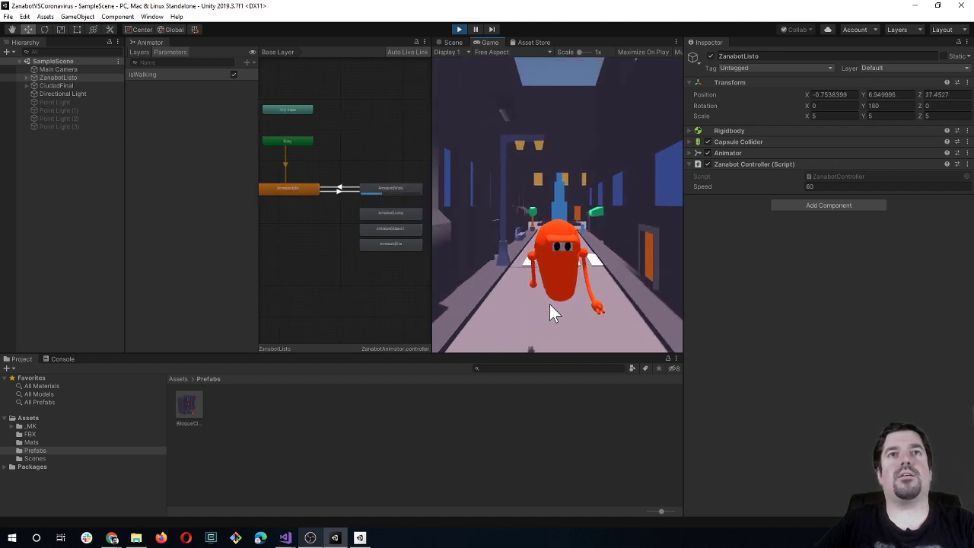
pyautogui.press('w')
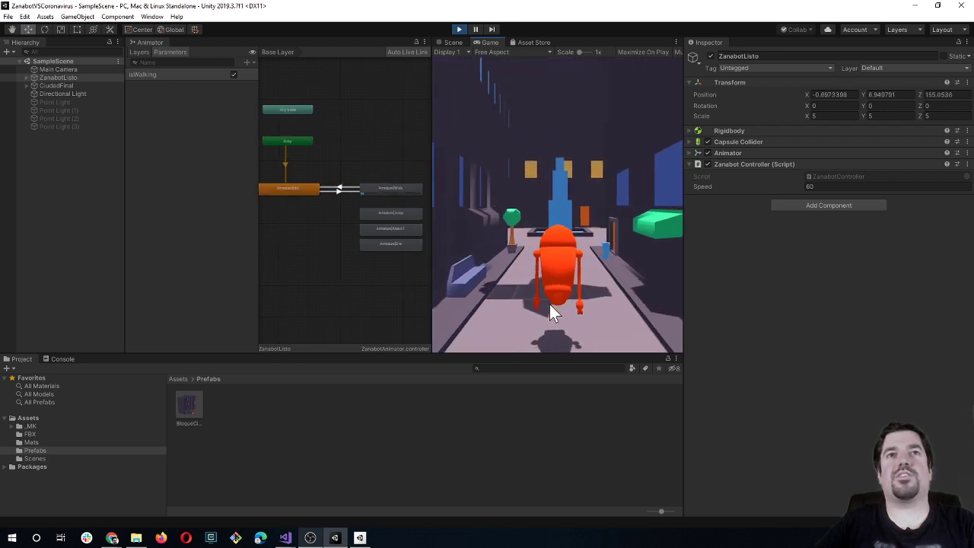
pyautogui.press('s')
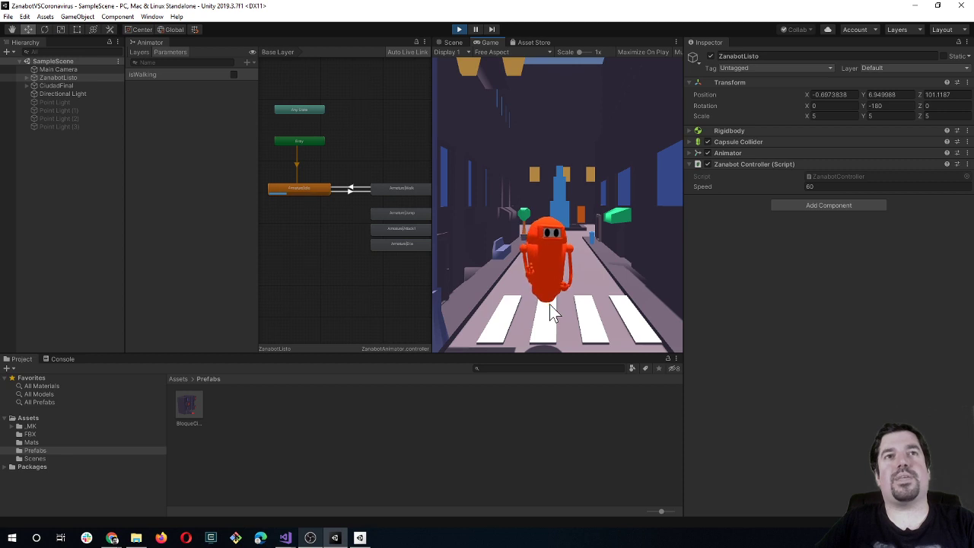
pyautogui.press('w')
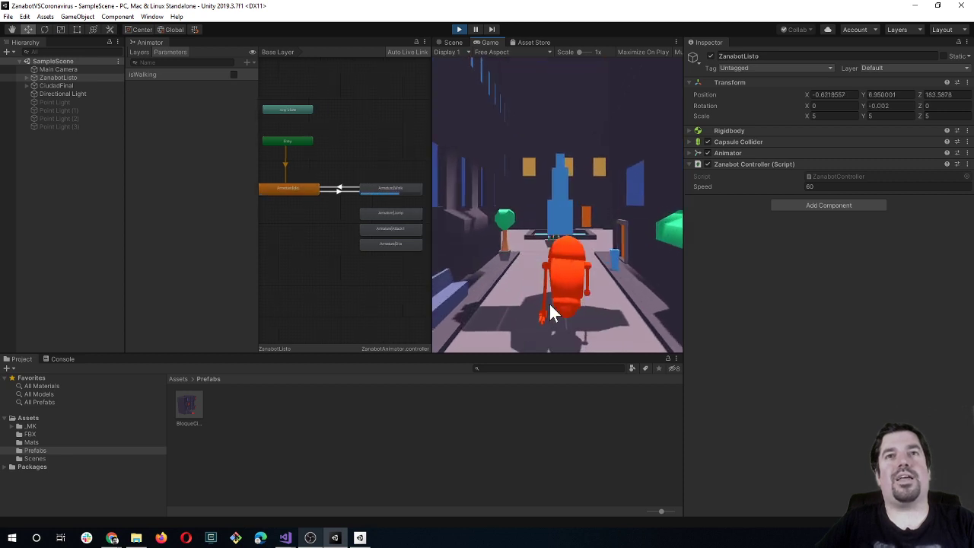
pyautogui.press('s')
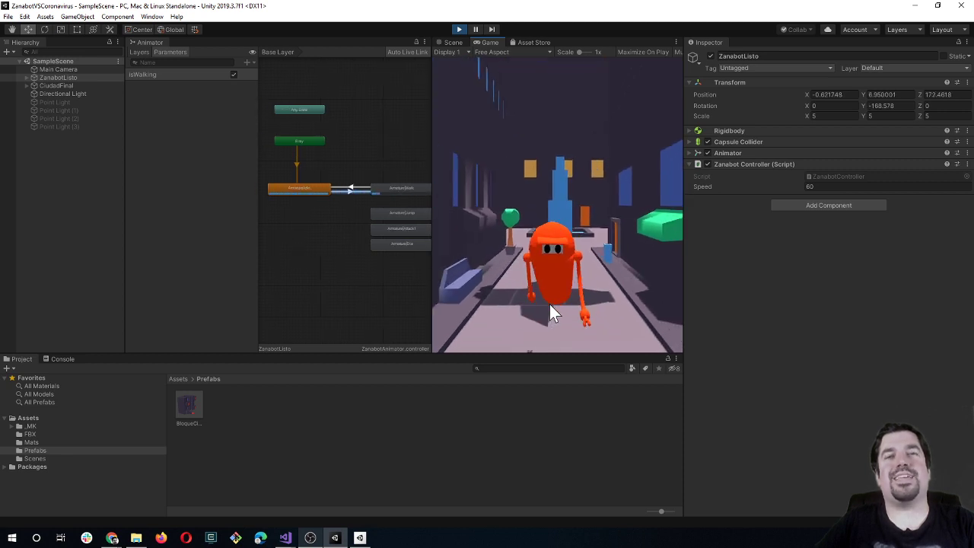
pyautogui.press('w')
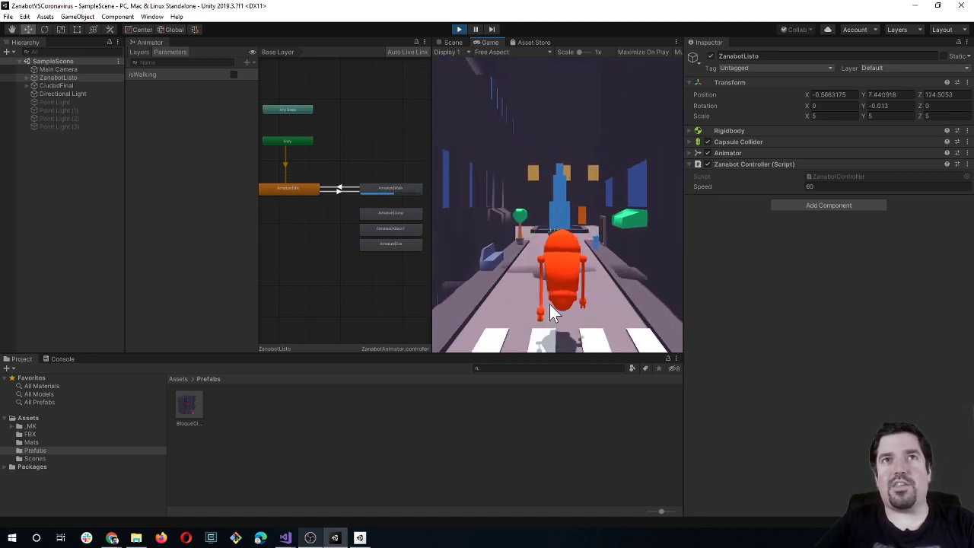
pyautogui.press('s')
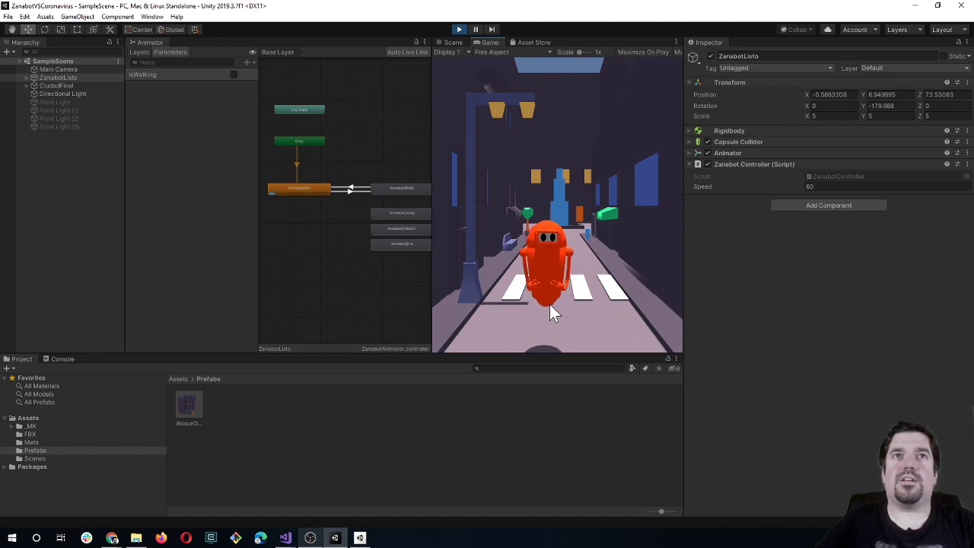
pyautogui.press('w')
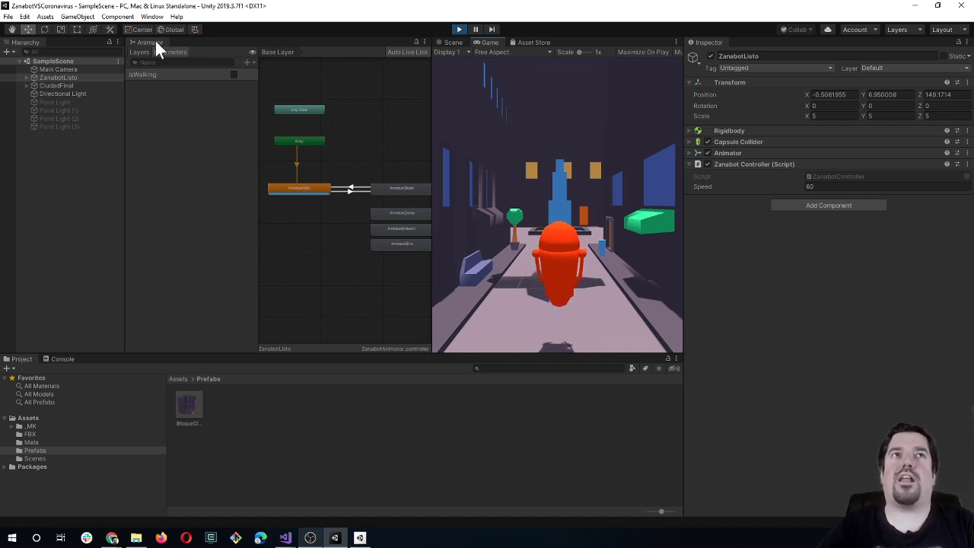
# Step: Dock the Animator as a tab beside Scene and Game, and narrow the hierarchy
pyautogui.moveTo(156, 41); pyautogui.dragTo(488, 76)
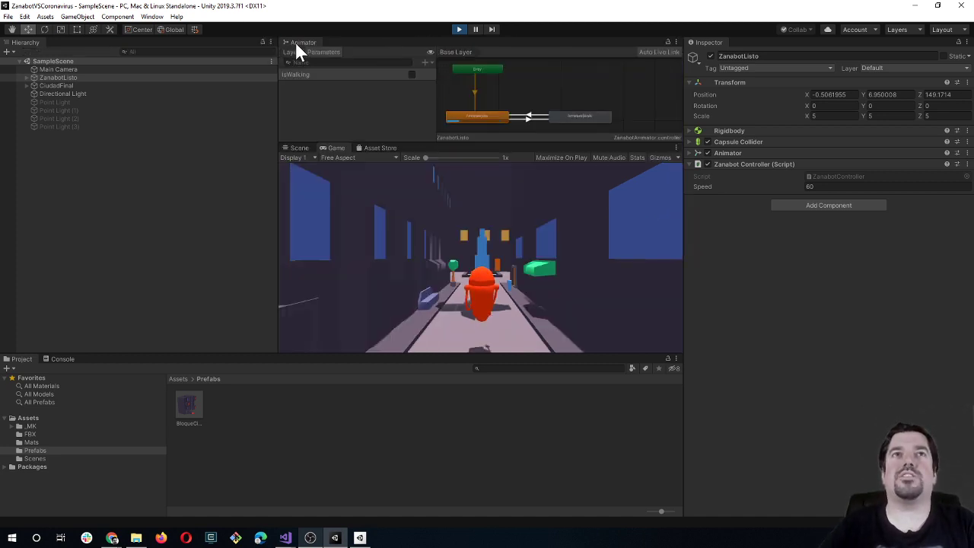
pyautogui.moveTo(301, 42); pyautogui.dragTo(382, 152)
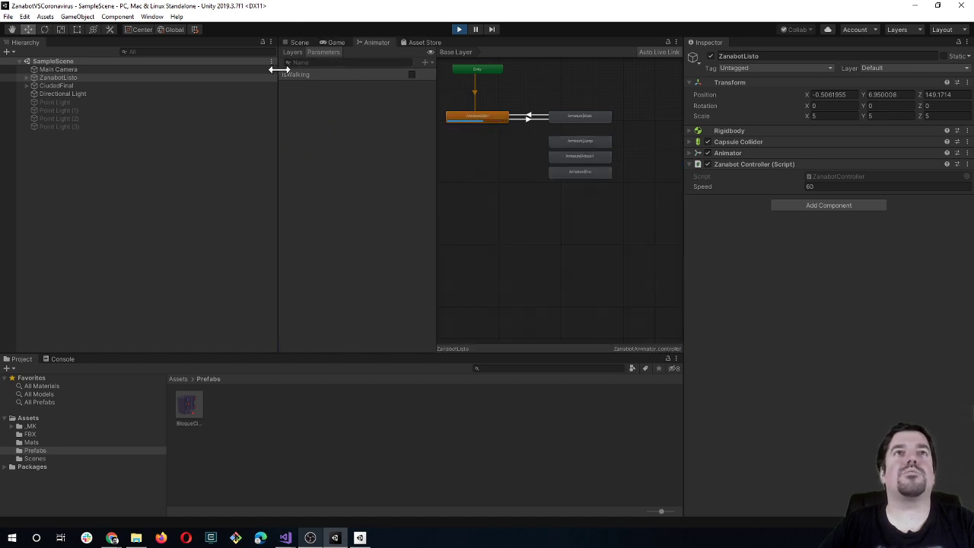
pyautogui.click(274, 145)
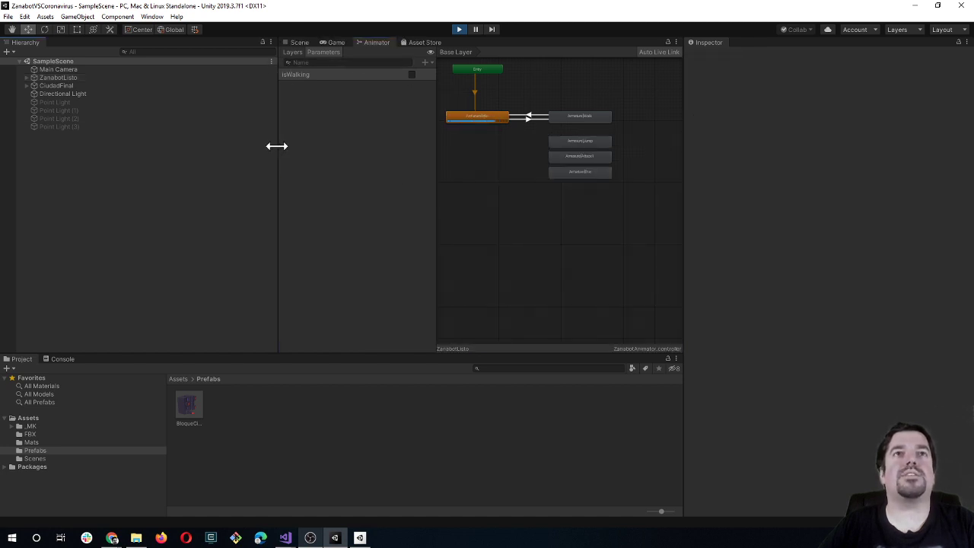
pyautogui.moveTo(277, 146); pyautogui.dragTo(153, 144)
pyautogui.scroll(3, 445, 278)
pyautogui.moveTo(445, 278); pyautogui.dragTo(454, 333, button='middle')
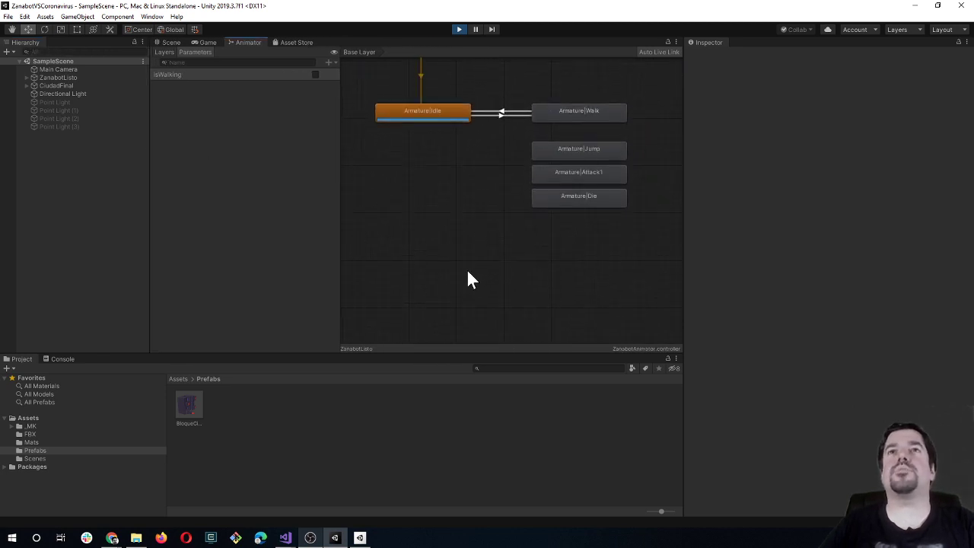
# Step: Turn off Has Exit Time on the Walk-to-Idle transition, keeping interruption source None
pyautogui.click(488, 168)
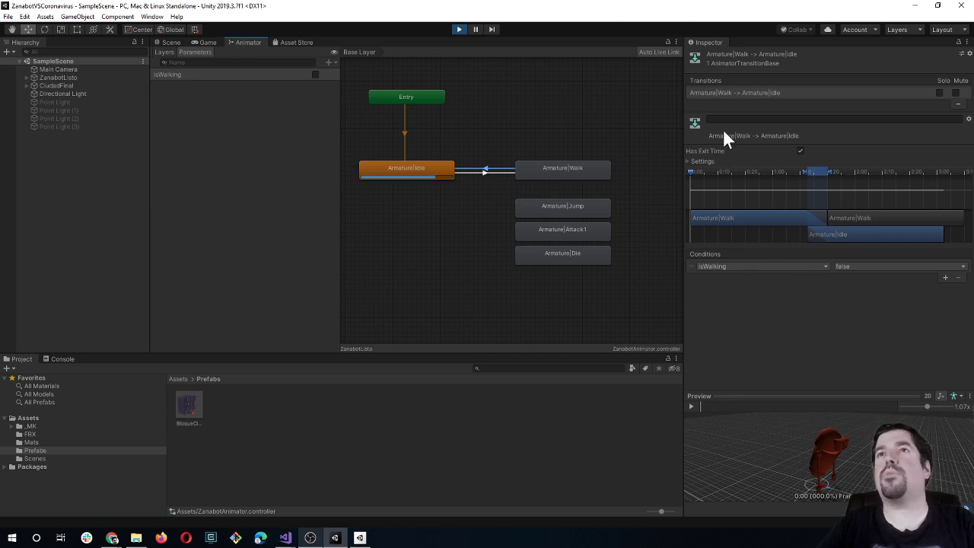
pyautogui.click(690, 161)
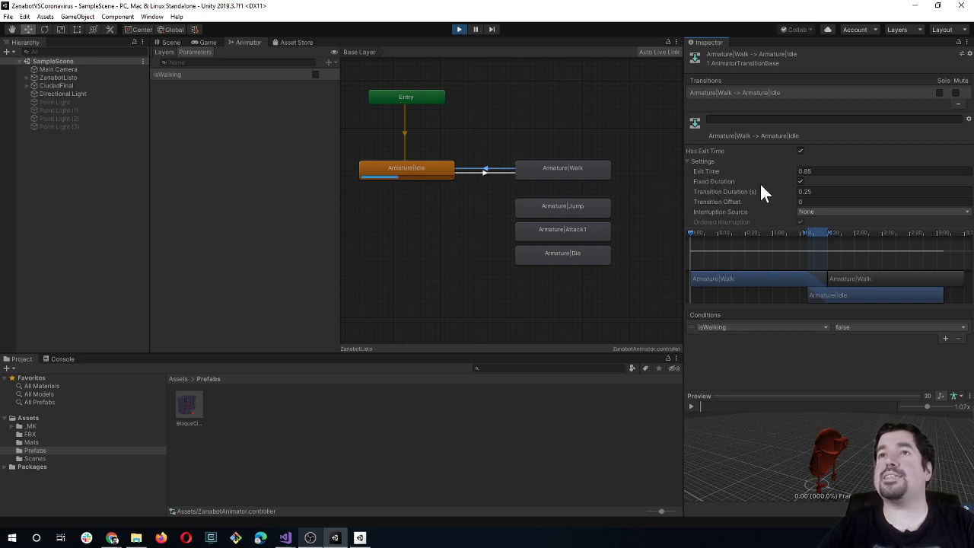
pyautogui.click(802, 187)
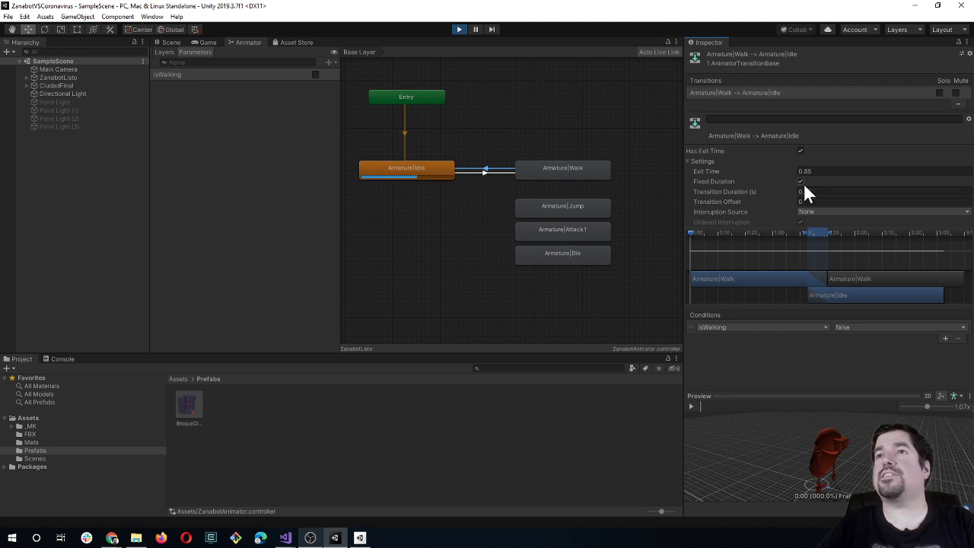
pyautogui.click(815, 211)
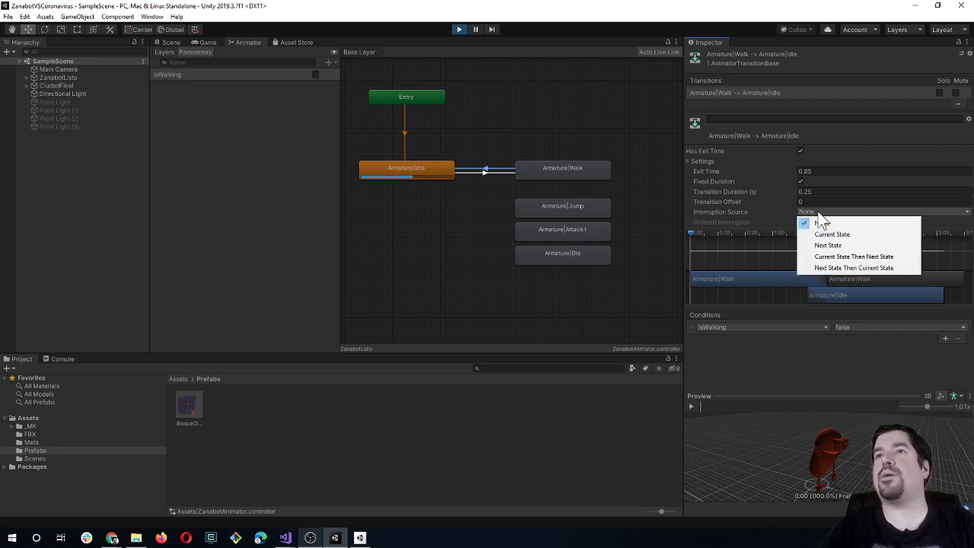
pyautogui.click(758, 137)
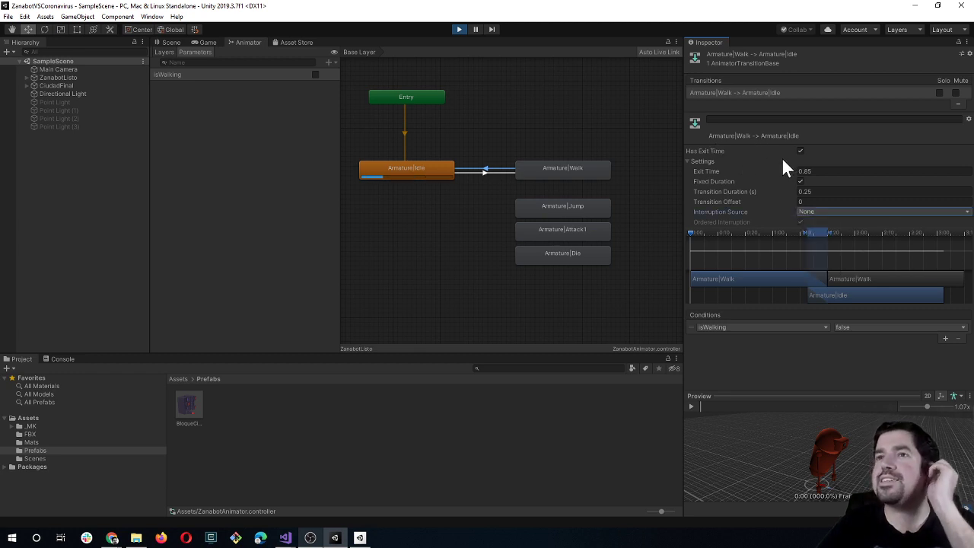
pyautogui.click(800, 151)
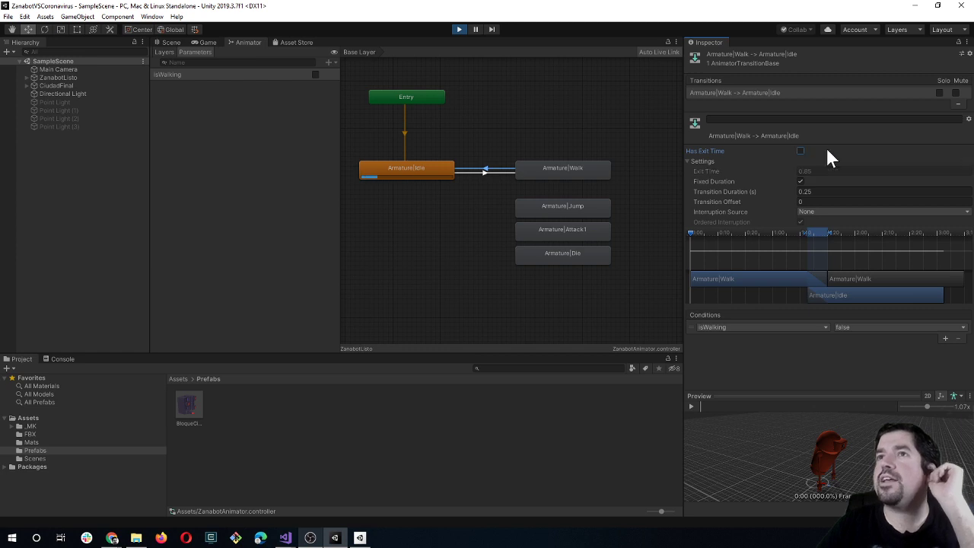
pyautogui.click(205, 42)
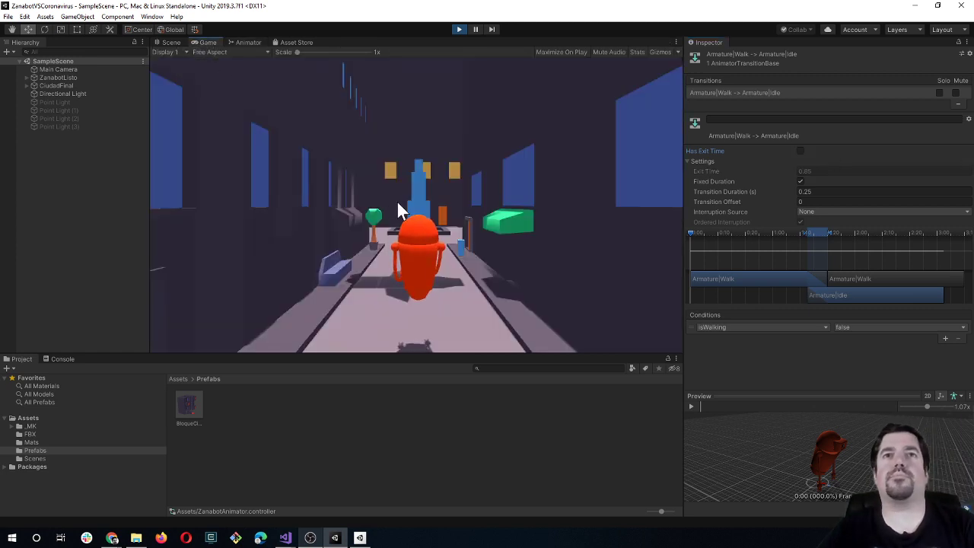
pyautogui.press('Down')
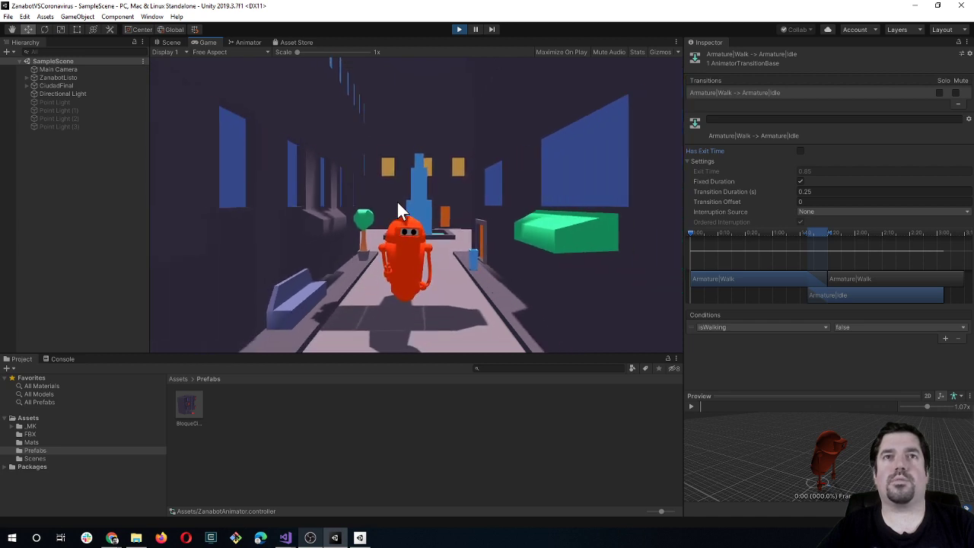
pyautogui.press('Down')
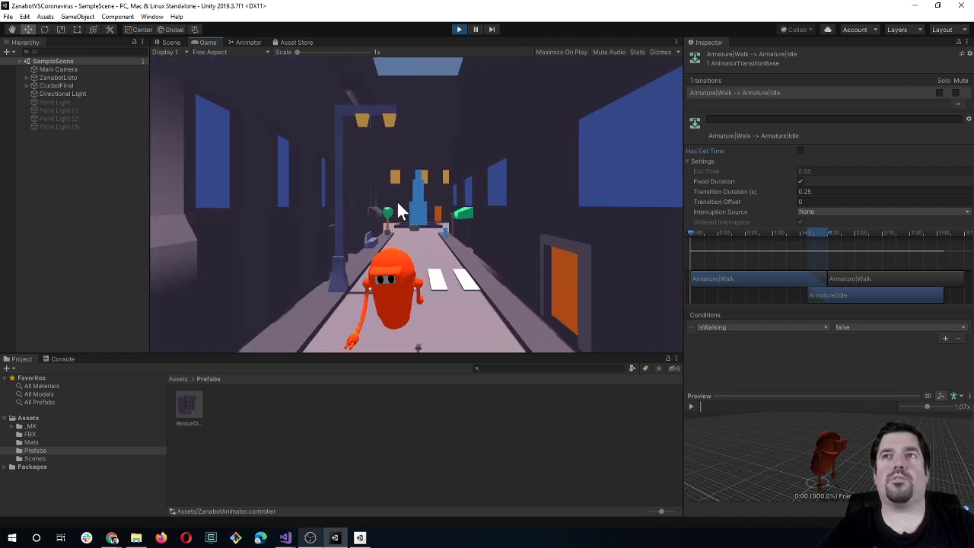
pyautogui.press('Up')
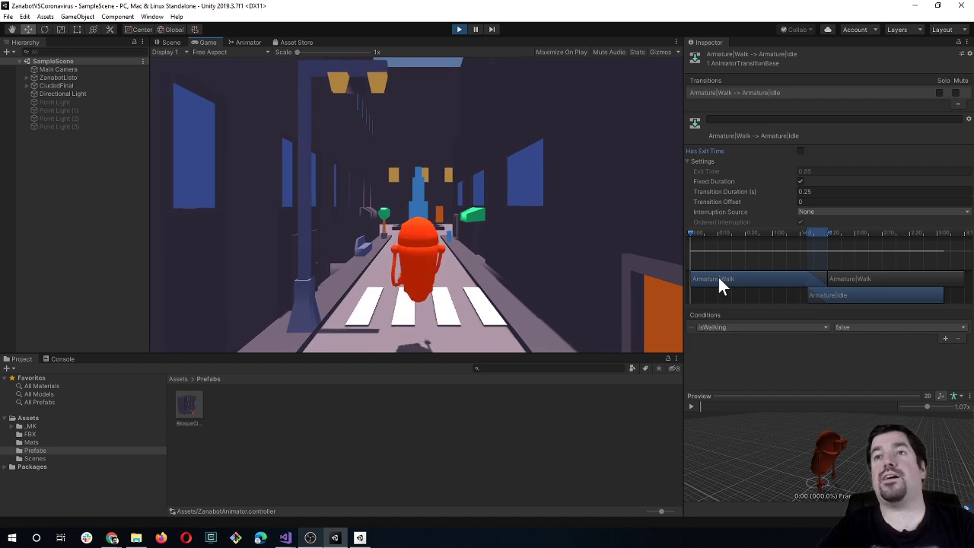
pyautogui.click(428, 258)
pyautogui.press('Down')
pyautogui.press('Up')
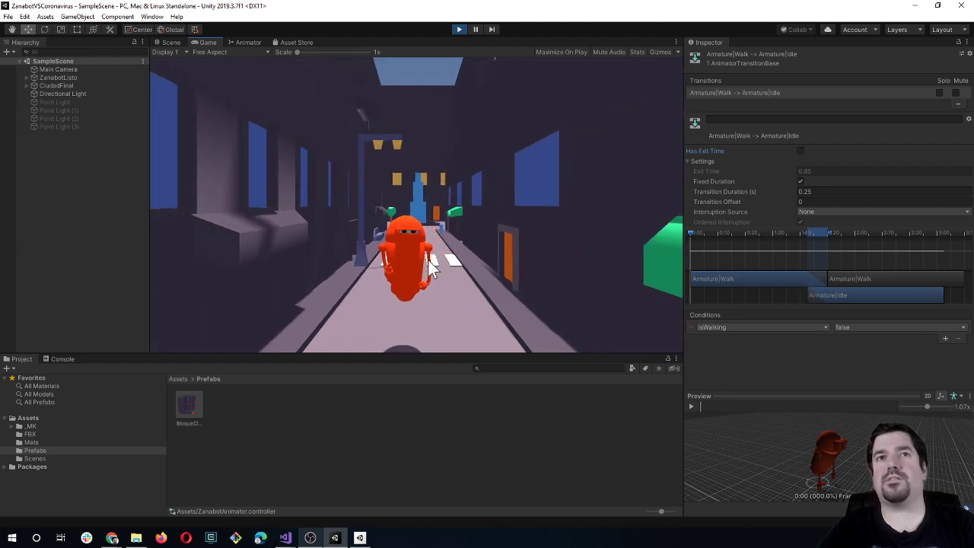
pyautogui.press('Up')
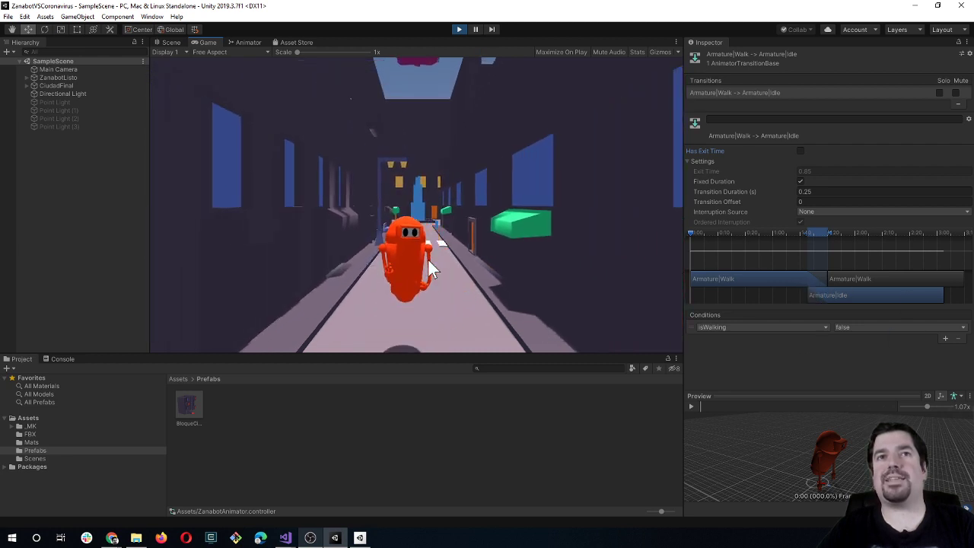
pyautogui.press('Up')
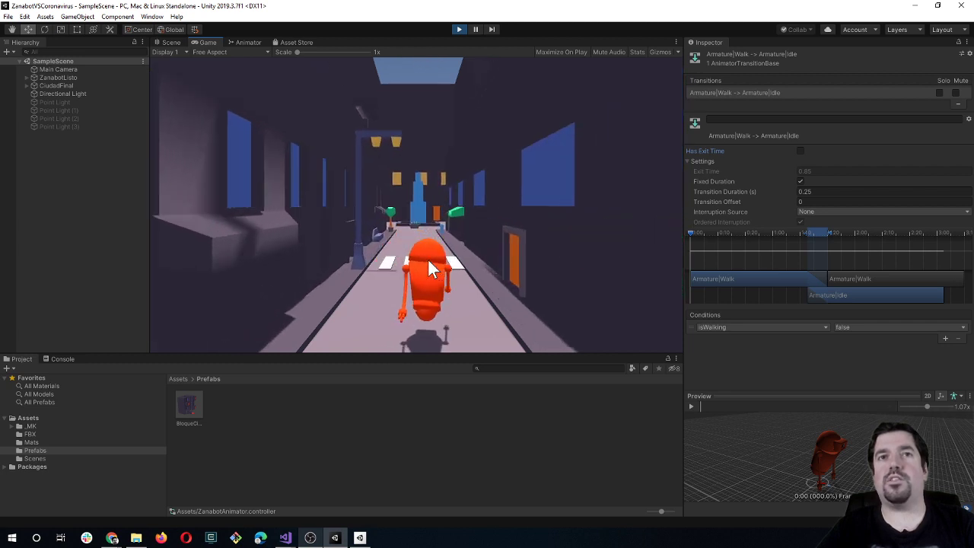
pyautogui.press('Down')
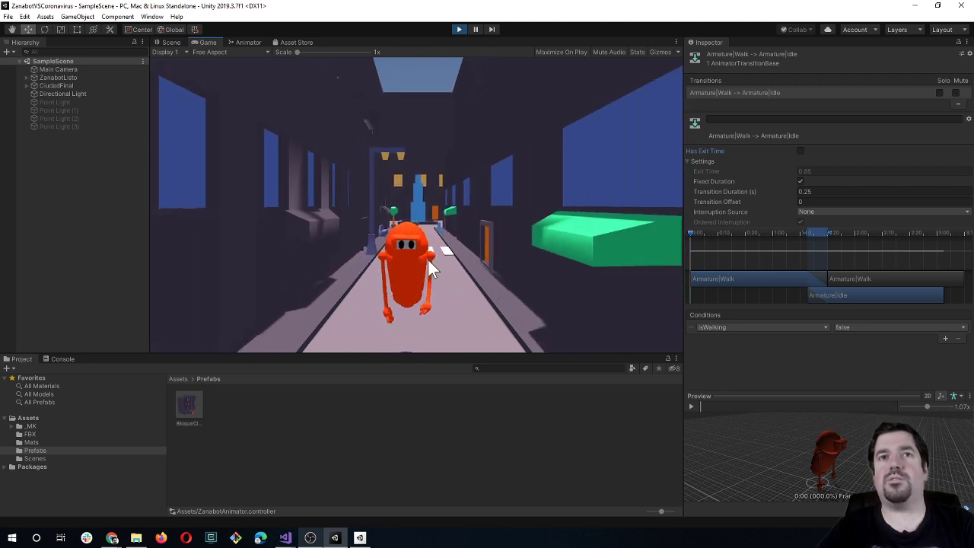
# Step: Turn off Has Exit Time on the Idle-to-Walk transition, keeping its isWalking true condition
pyautogui.click(245, 43)
pyautogui.click(477, 172)
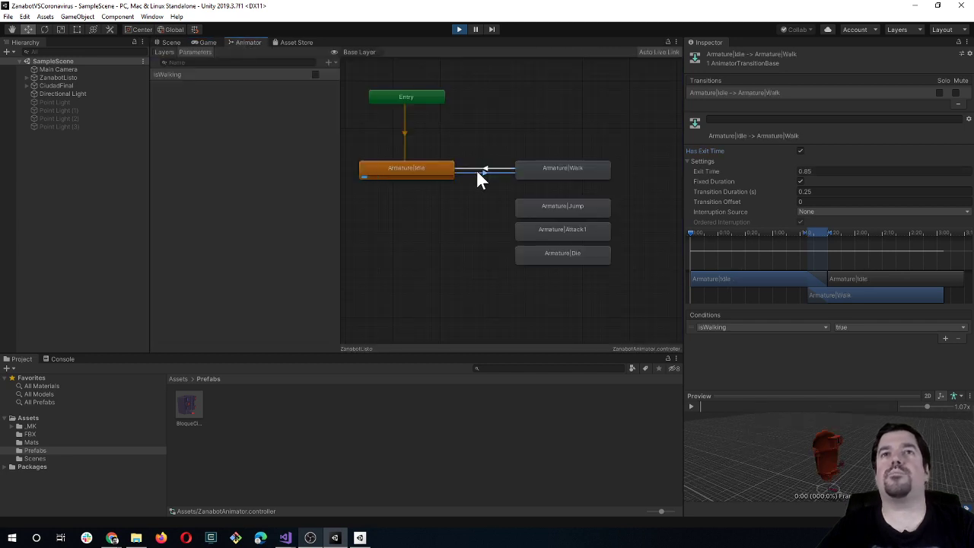
pyautogui.click(854, 327)
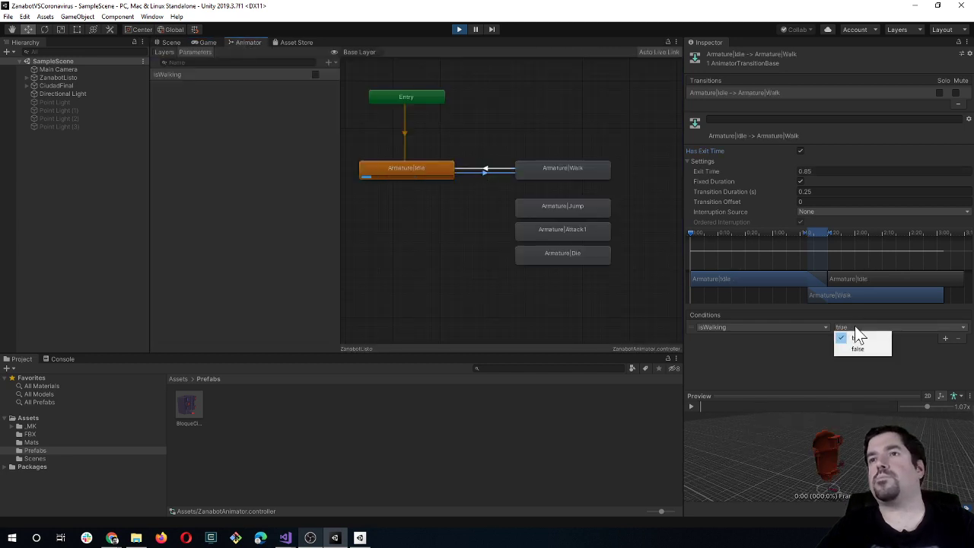
pyautogui.click(856, 350)
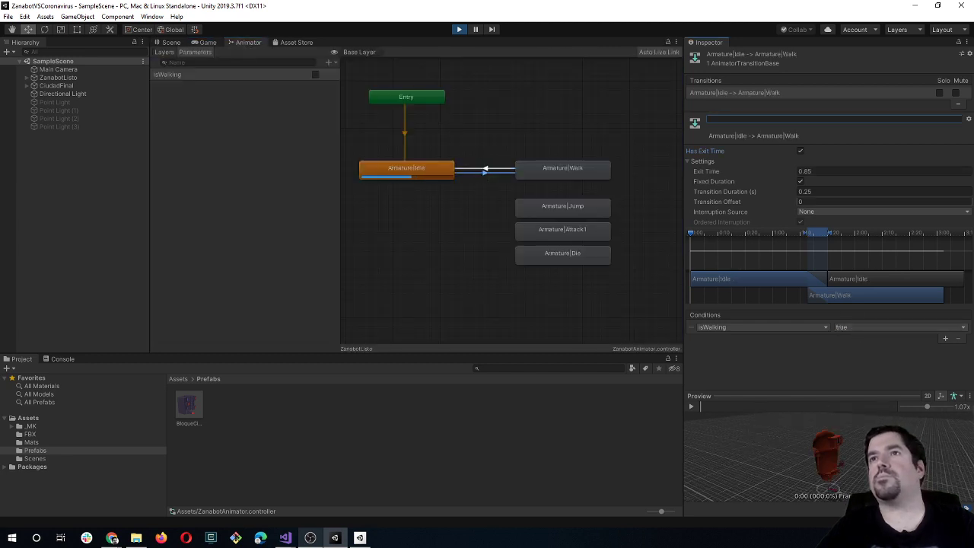
pyautogui.click(801, 151)
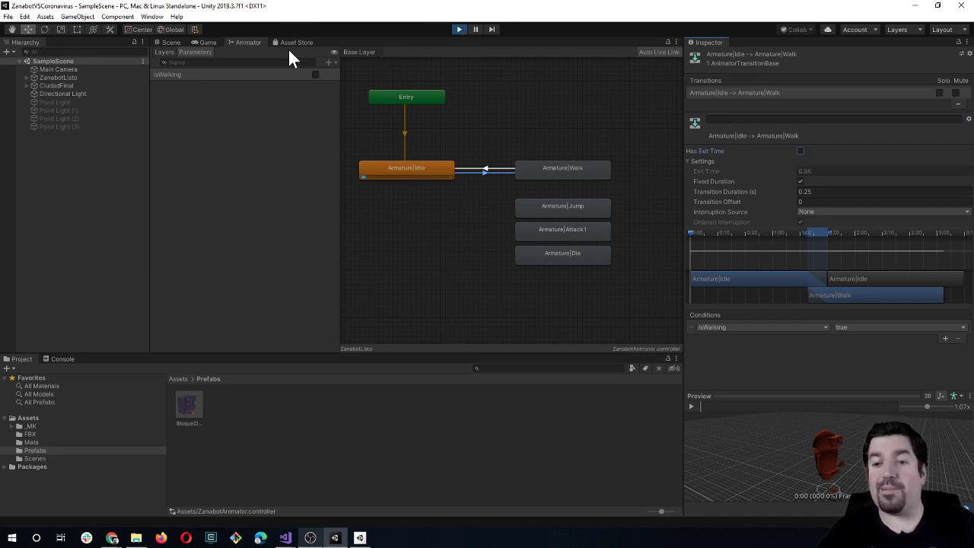
pyautogui.click(202, 44)
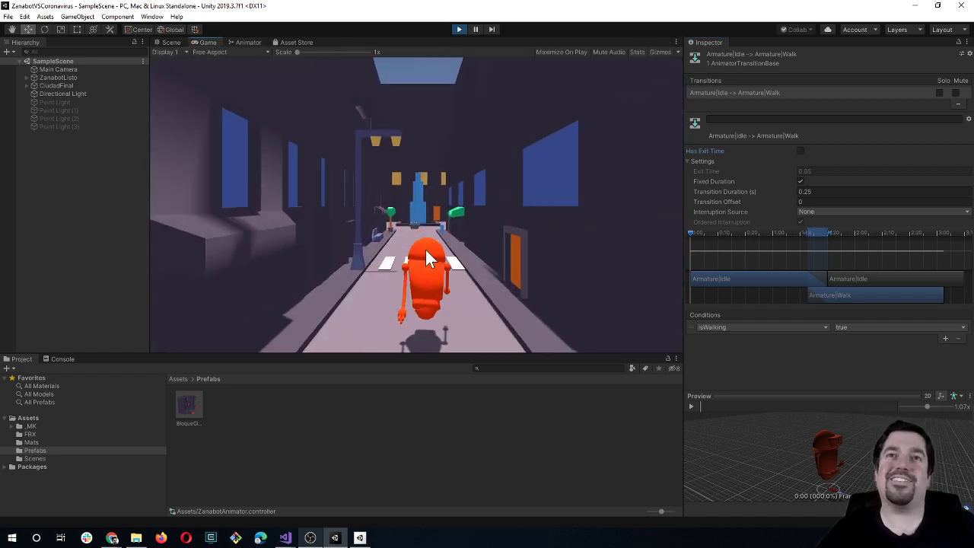
# Step: Test-walk the robot up, down and left with the arrow keys, then stop Play mode
pyautogui.press('Down')
pyautogui.press('Up')
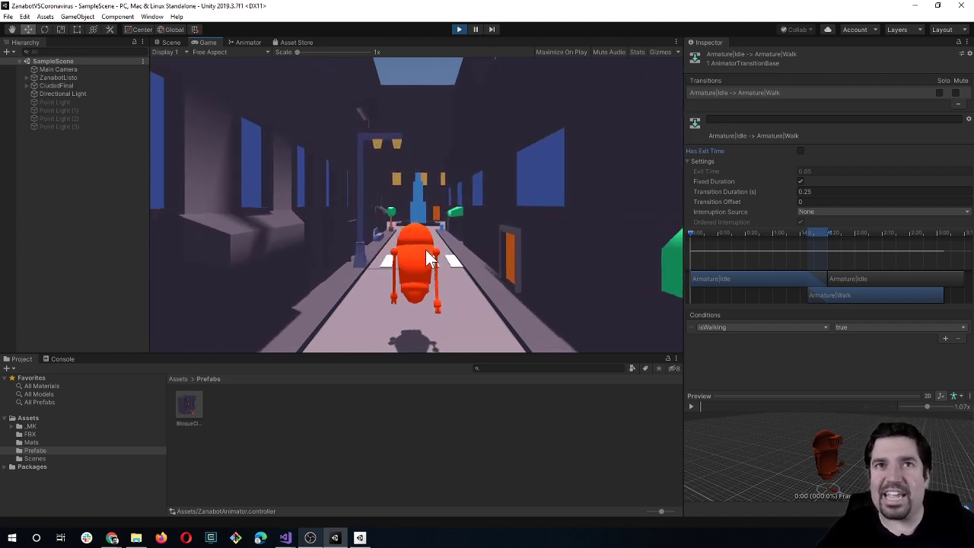
pyautogui.press('Down')
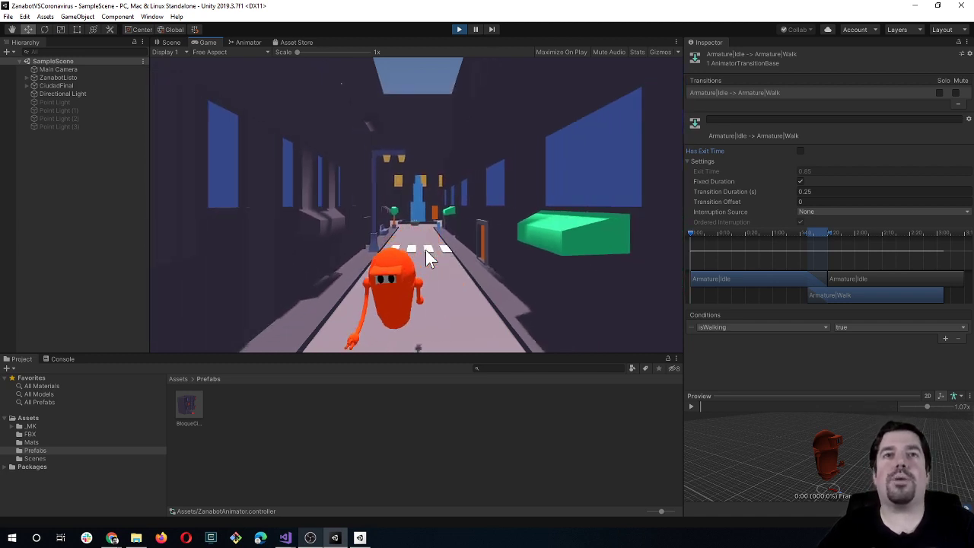
pyautogui.press('Up')
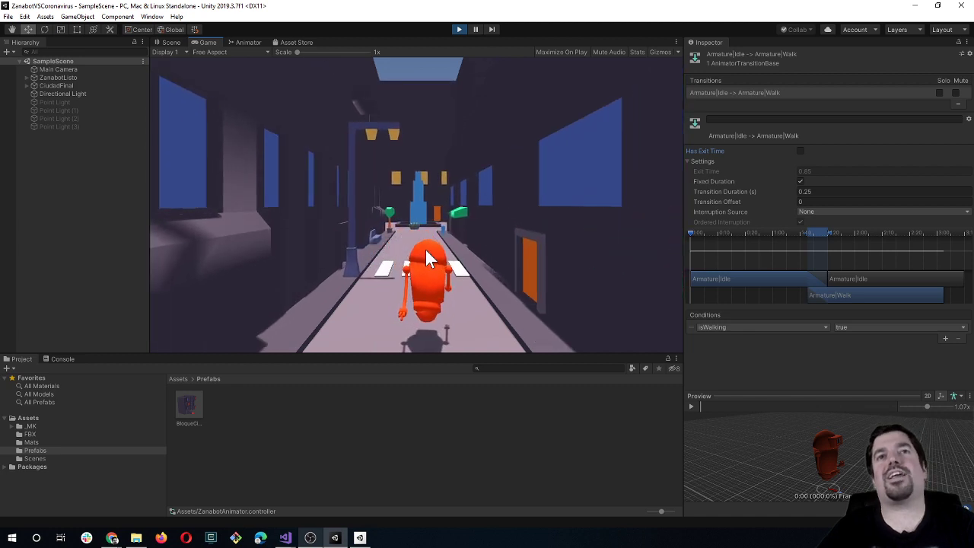
pyautogui.press('Down')
pyautogui.press('Up')
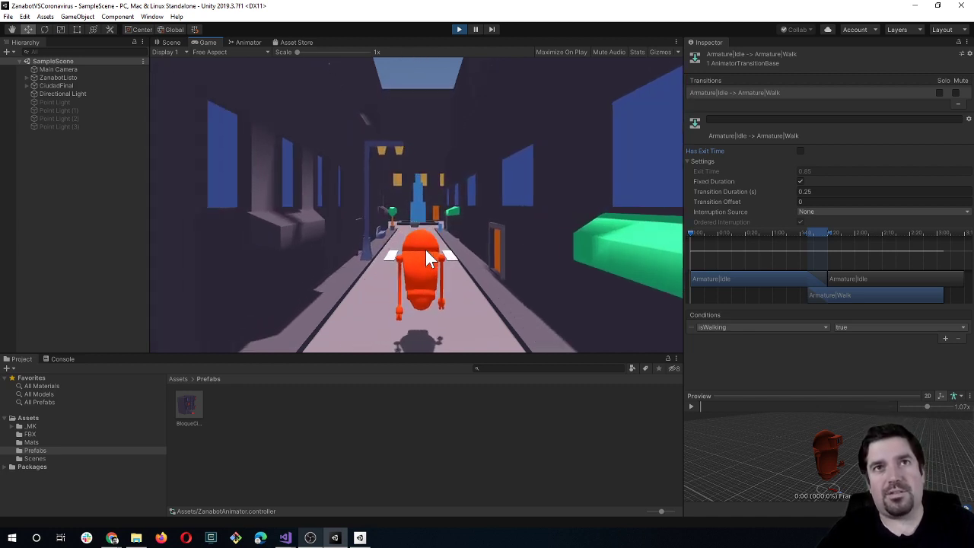
pyautogui.press('Left')
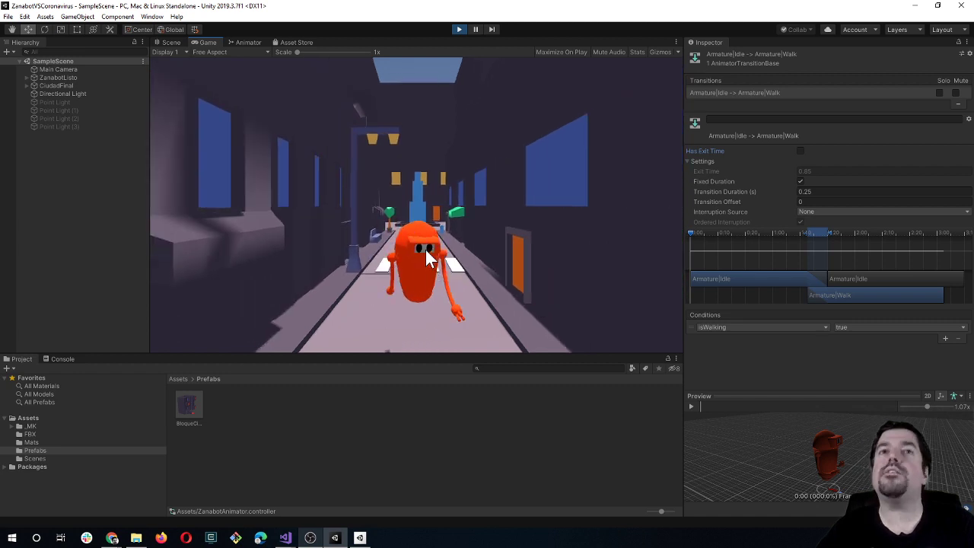
pyautogui.press('Down')
pyautogui.press('Up')
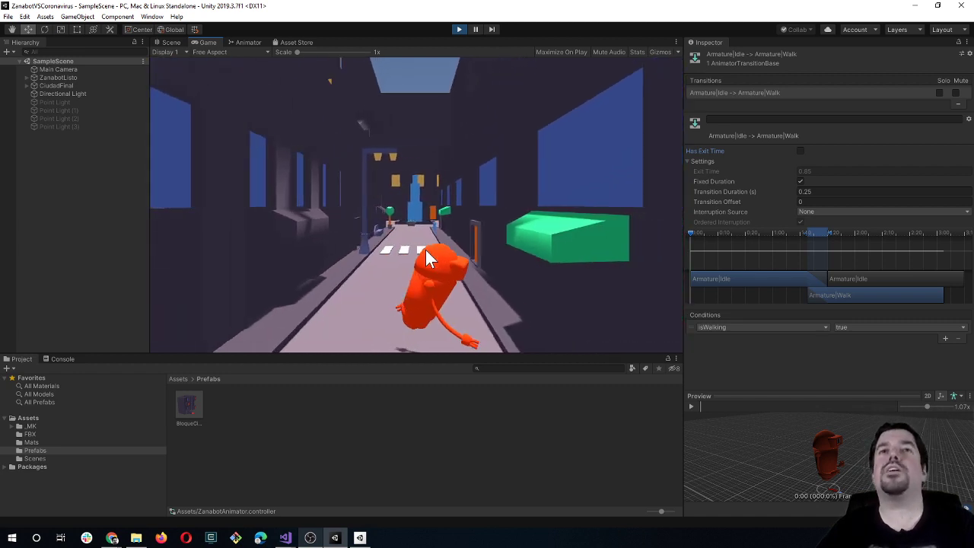
pyautogui.press('Left')
pyautogui.press('Up')
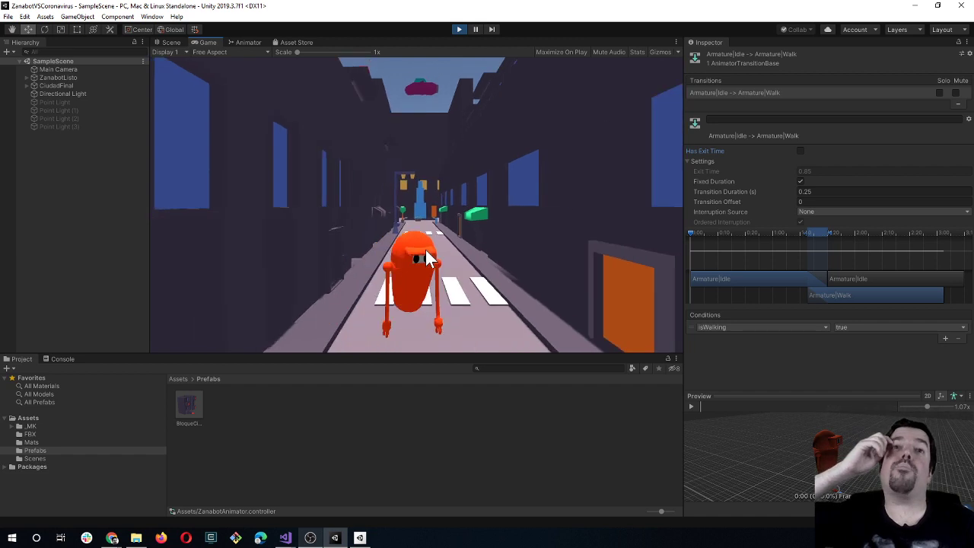
pyautogui.press('Down')
pyautogui.press('Down')
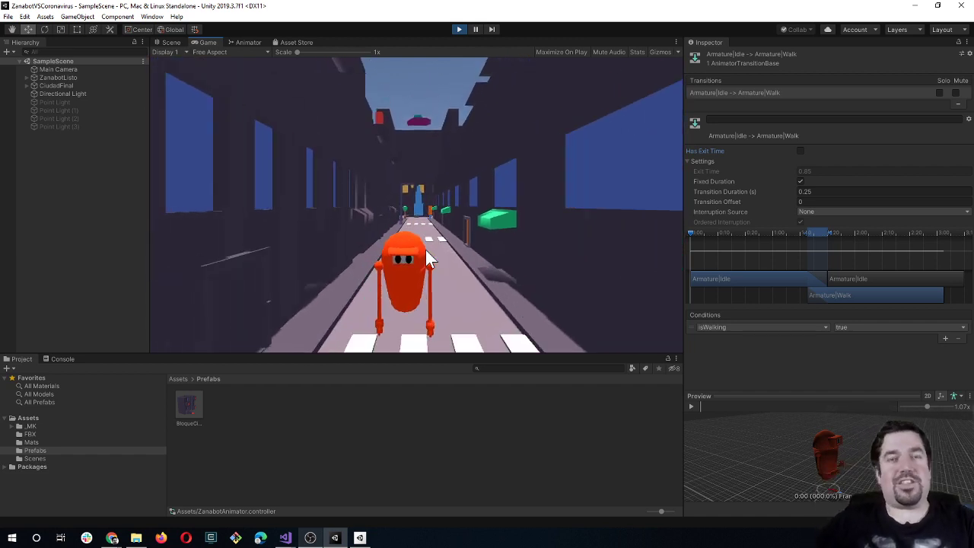
pyautogui.press('Up')
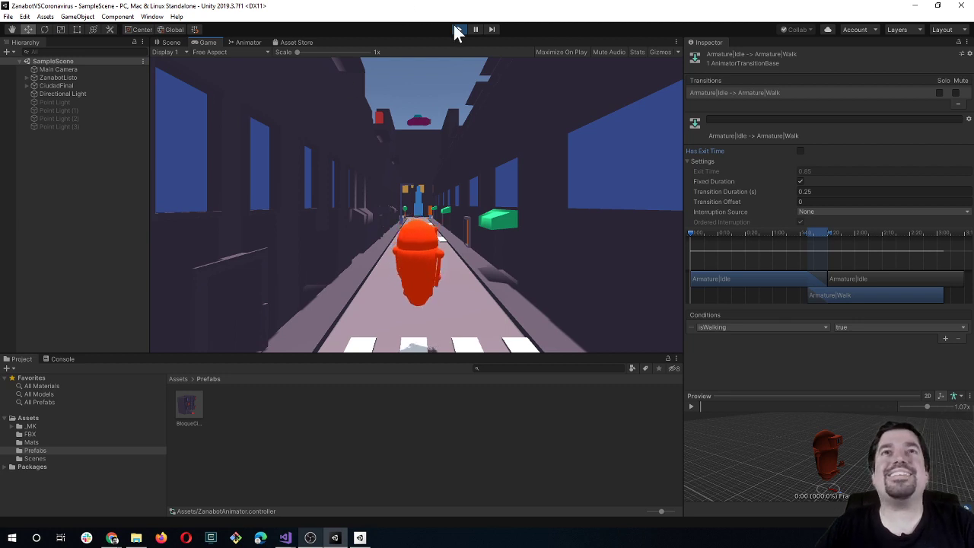
pyautogui.click(458, 29)
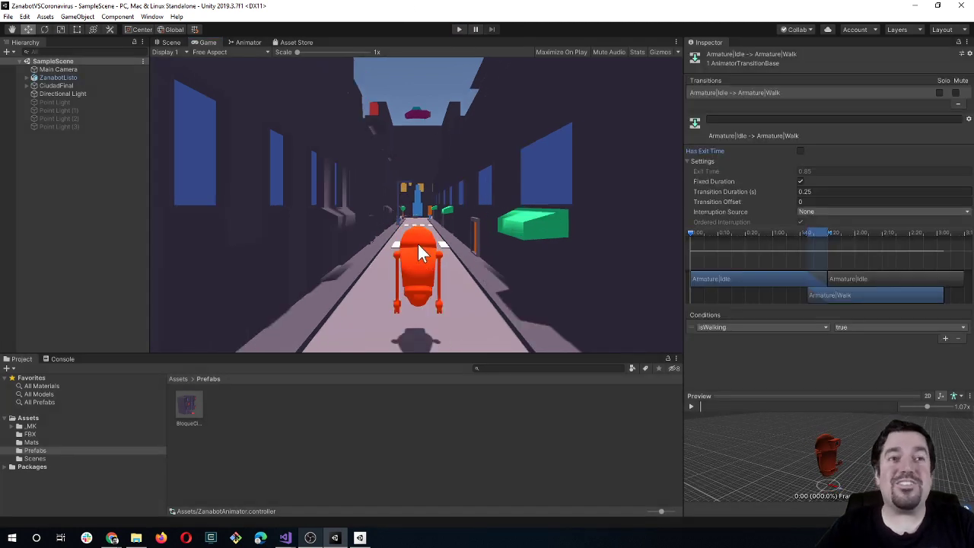
pyautogui.hotkey('alt', 'Tab')
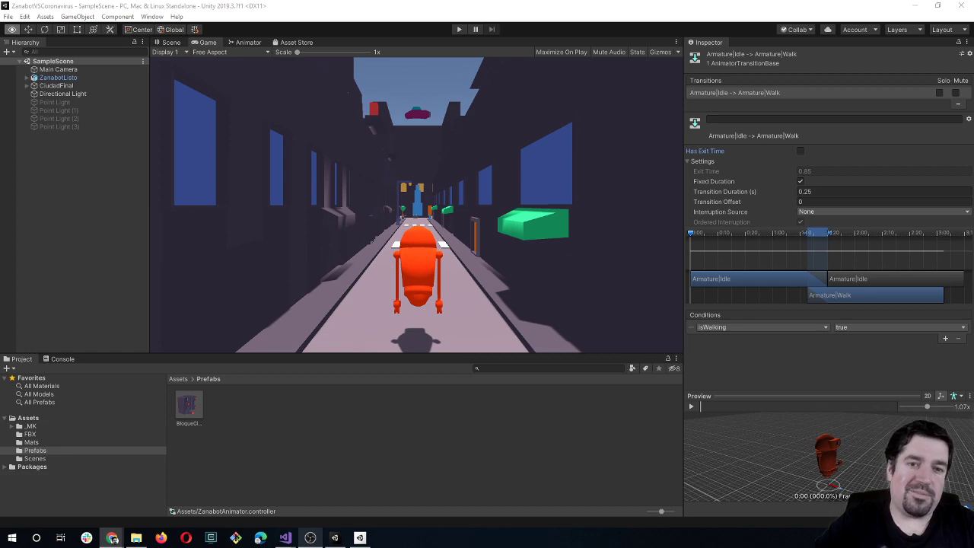
pyautogui.hotkey('alt', 'Tab')
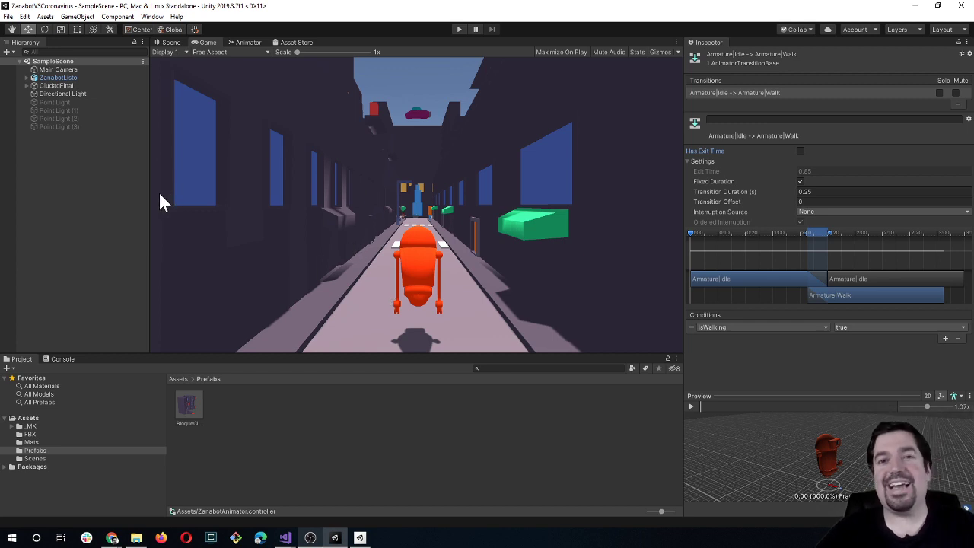
pyautogui.hotkey('alt', 'Tab')
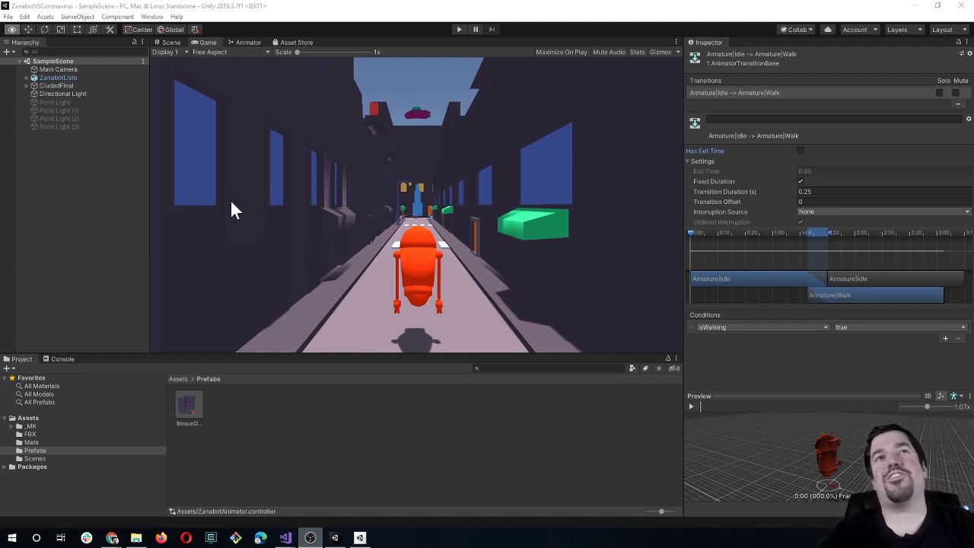
# Step: Add a Particle System as a child of ZanabotListo
pyautogui.click(80, 181)
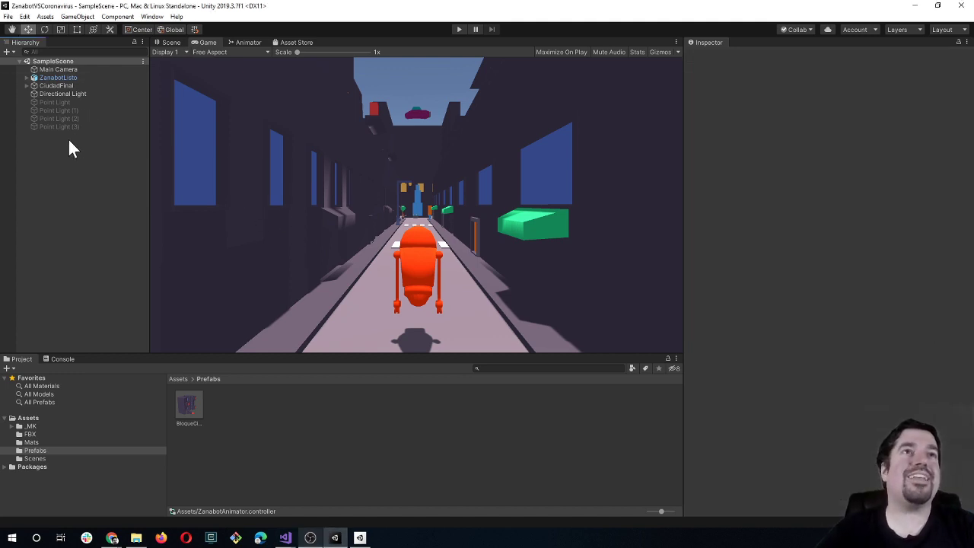
pyautogui.click(41, 79)
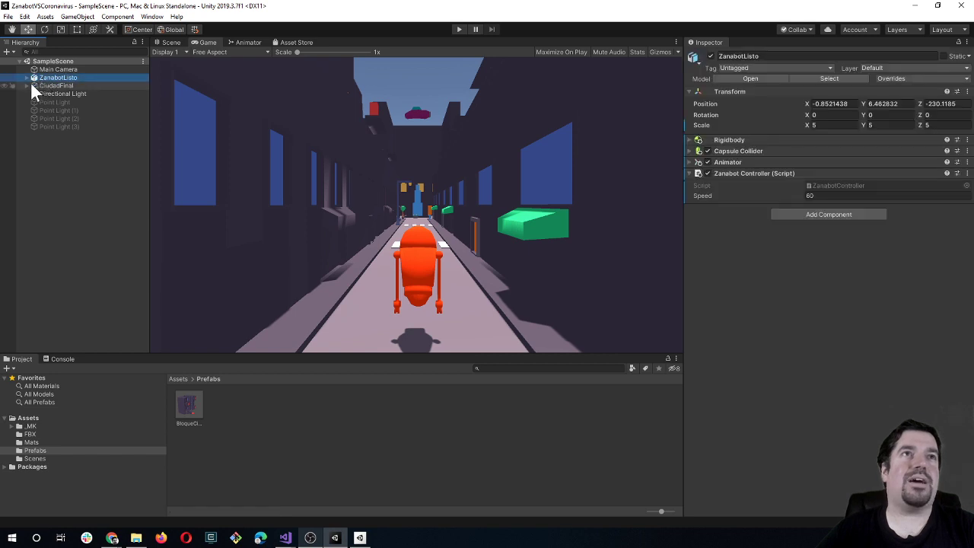
pyautogui.click(28, 79)
pyautogui.rightClick(55, 79)
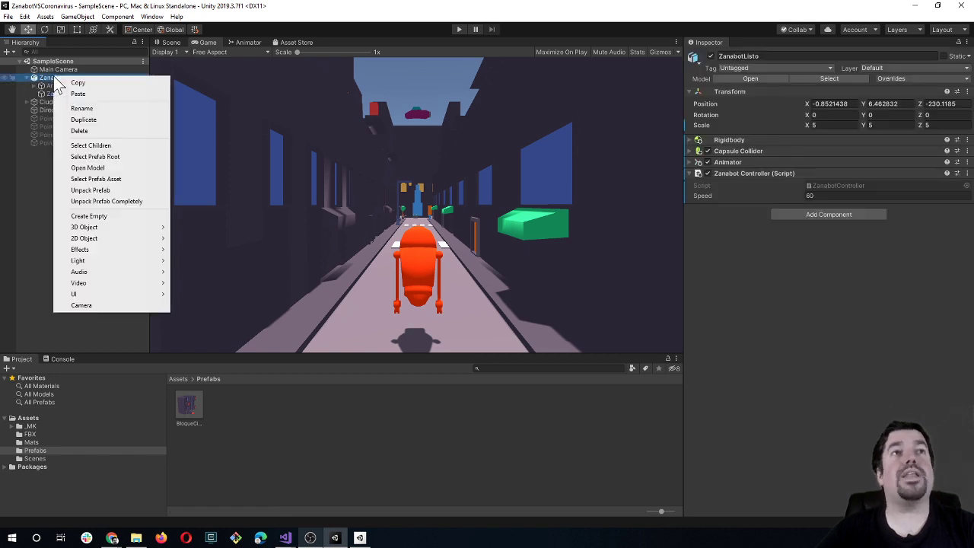
pyautogui.click(53, 137)
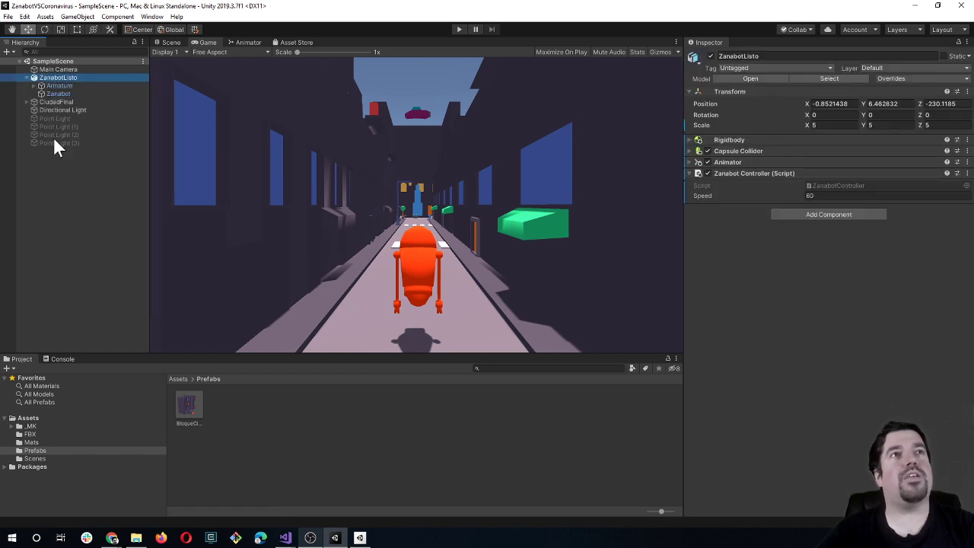
pyautogui.rightClick(75, 77)
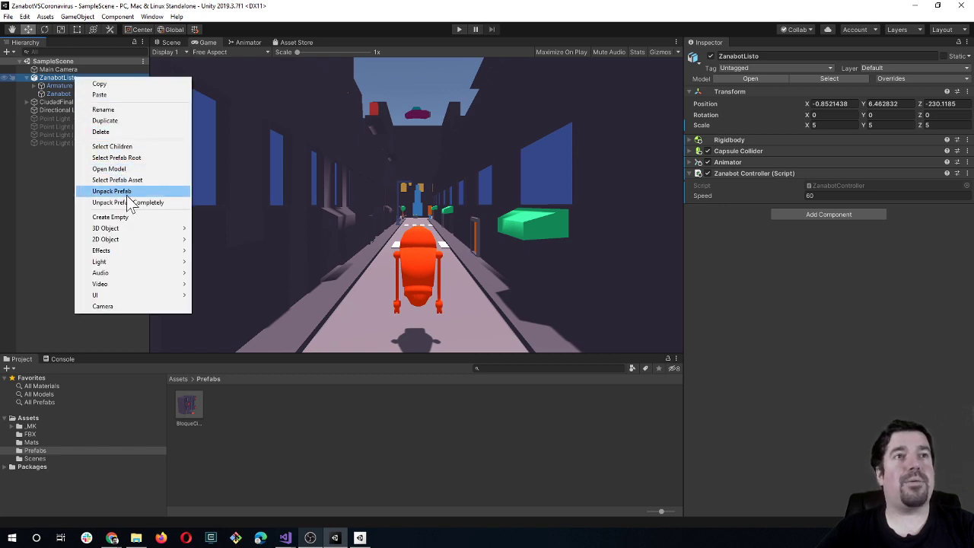
pyautogui.moveTo(140, 238)
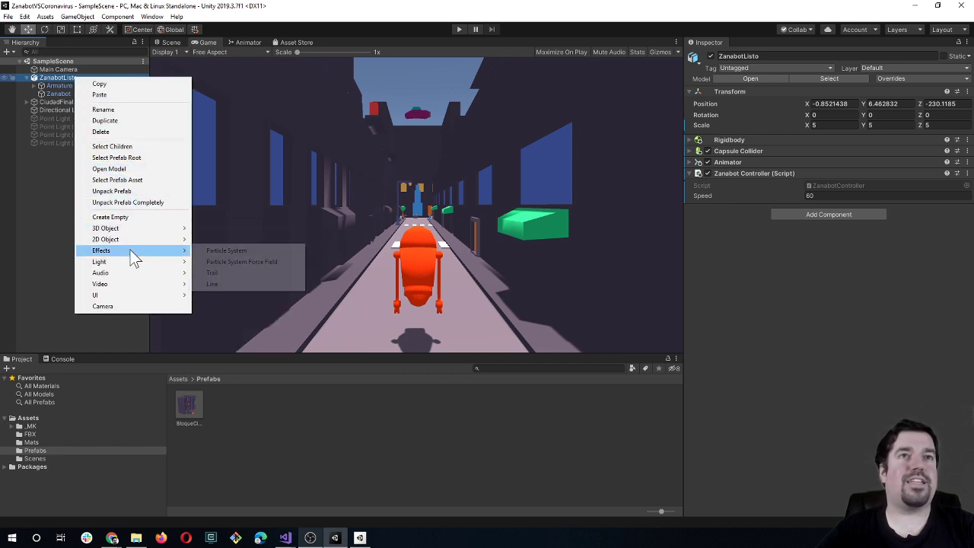
pyautogui.click(223, 252)
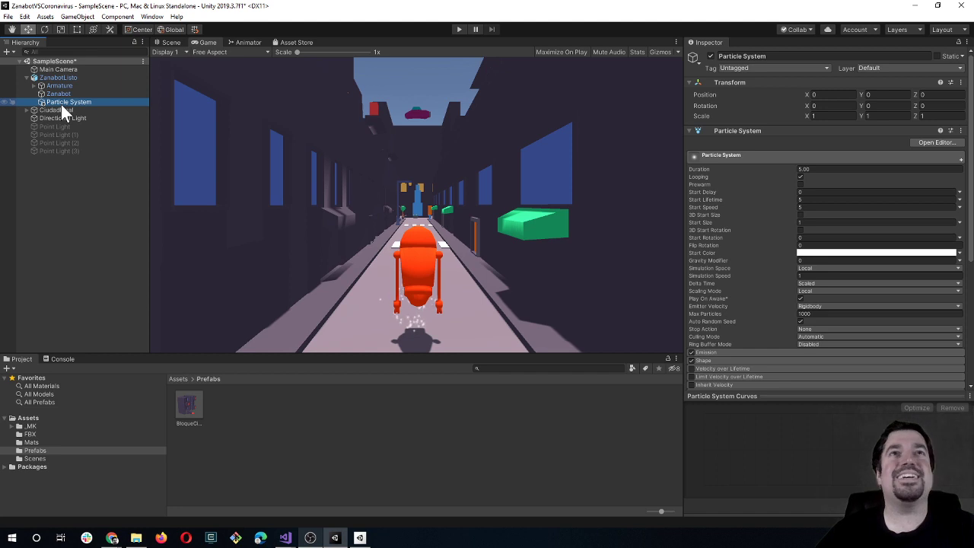
# Step: In the Scene view, frame the city block from the gizmo's Left view
pyautogui.click(160, 43)
pyautogui.moveTo(440, 311); pyautogui.dragTo(379, 301, button='right')
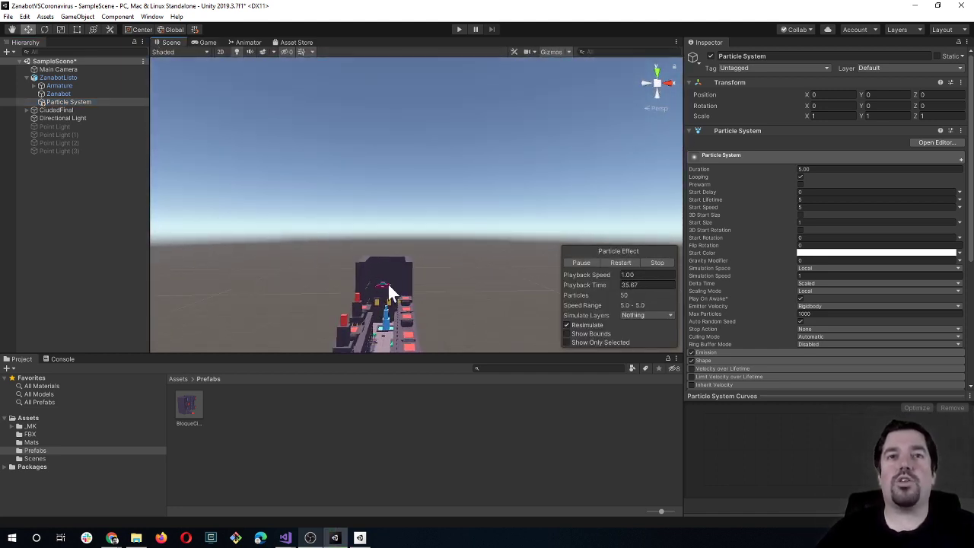
pyautogui.moveTo(379, 301)
pyautogui.mouseDown(button='right')
pyautogui.moveTo(387, 226)
pyautogui.moveTo(374, 178)
pyautogui.mouseUp(button='right')
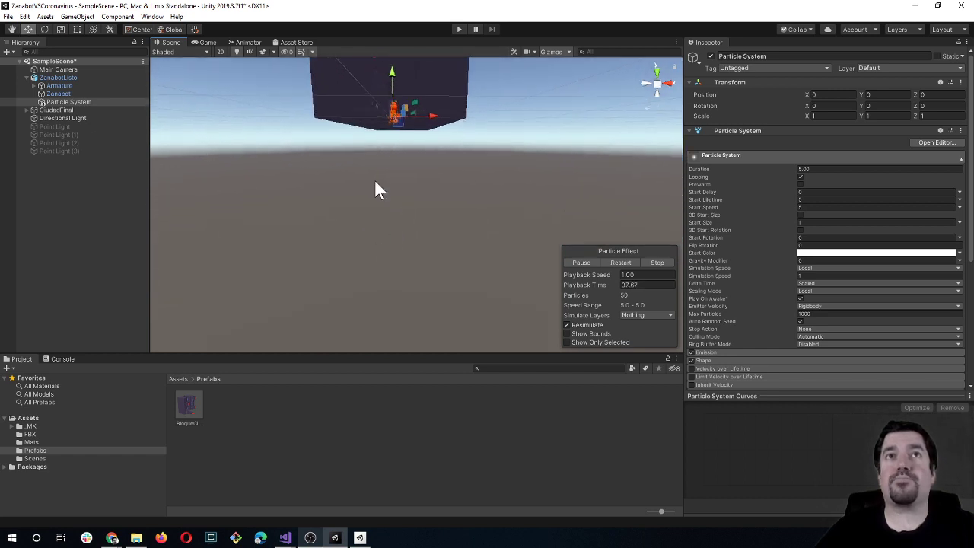
pyautogui.scroll(5, 400, 217)
pyautogui.scroll(2, 400, 217)
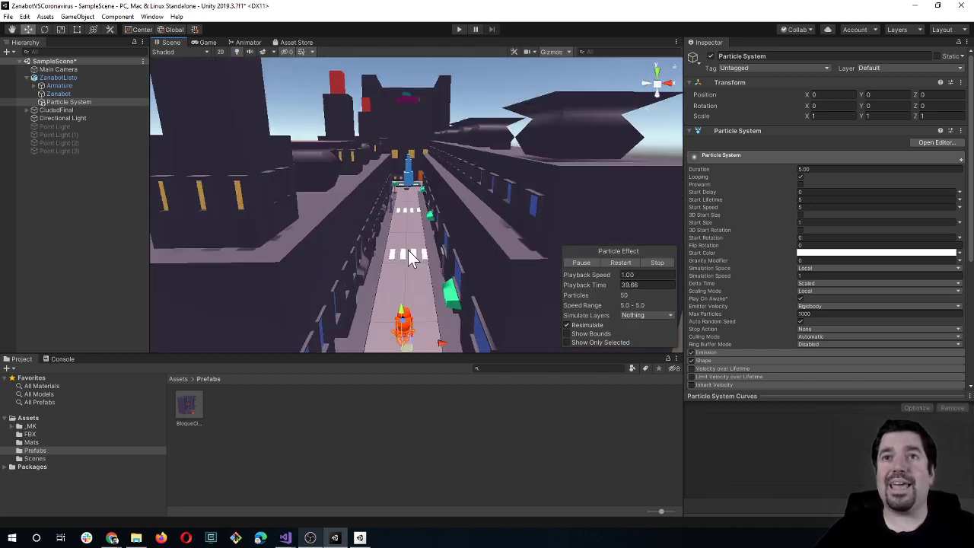
pyautogui.scroll(4, 408, 249)
pyautogui.scroll(3, 407, 254)
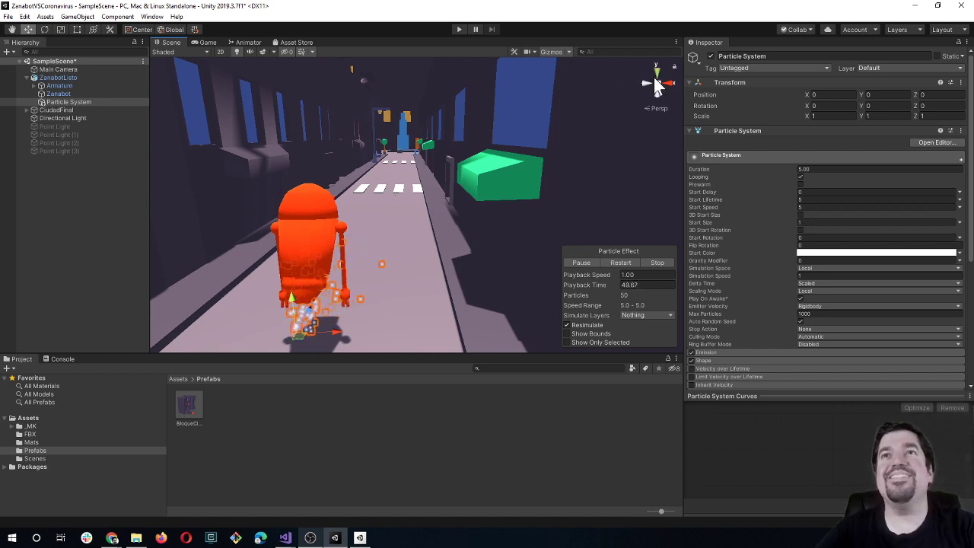
pyautogui.click(647, 83)
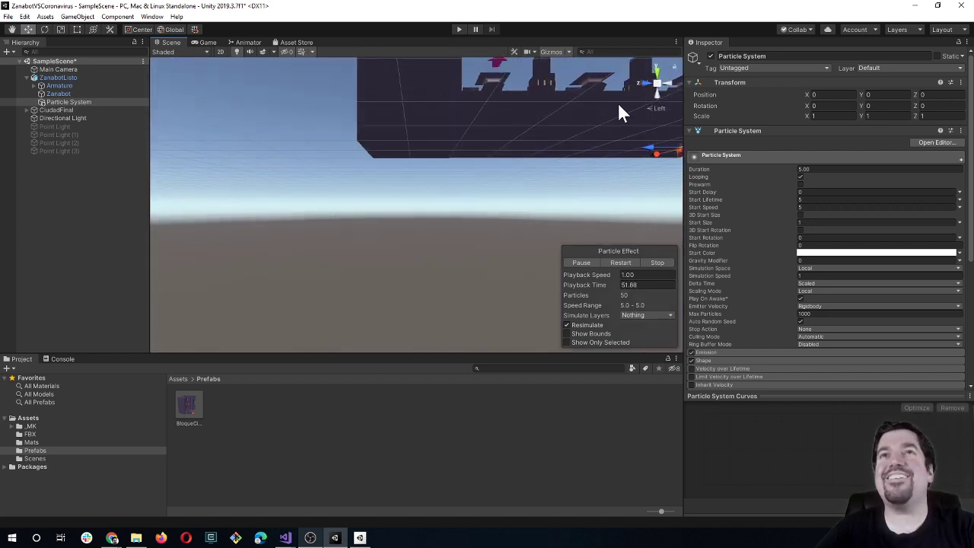
pyautogui.scroll(5, 411, 213)
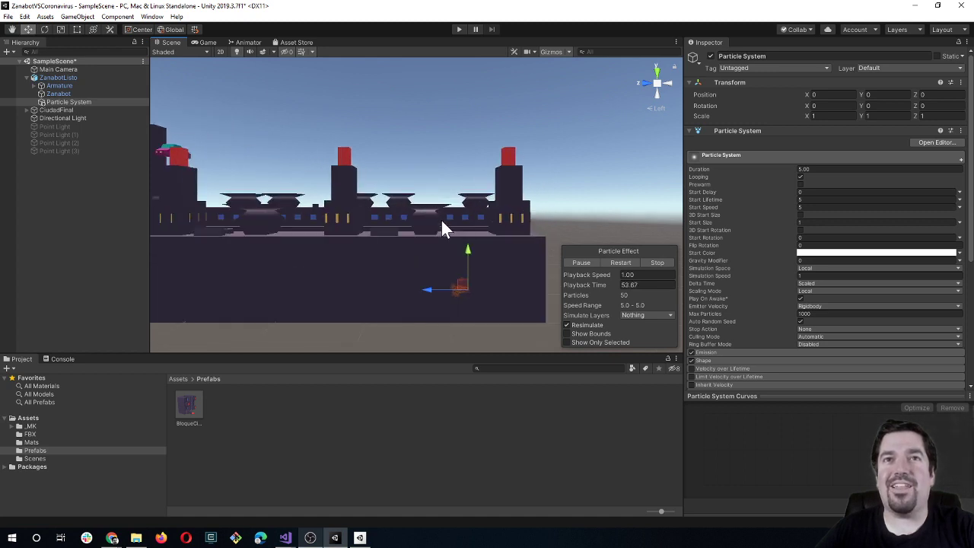
pyautogui.moveTo(457, 267); pyautogui.dragTo(403, 232, button='middle')
# Step: Deactivate the BloqueCiudad building and reselect the Particle System beside the robot
pyautogui.click(399, 224)
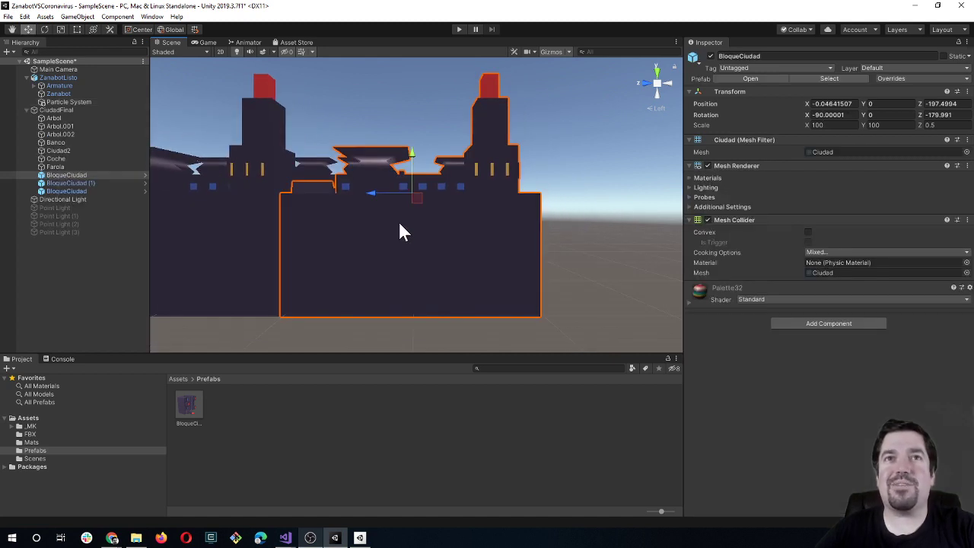
pyautogui.click(710, 56)
pyautogui.moveTo(506, 211); pyautogui.dragTo(502, 164, button='middle')
pyautogui.scroll(5, 501, 164)
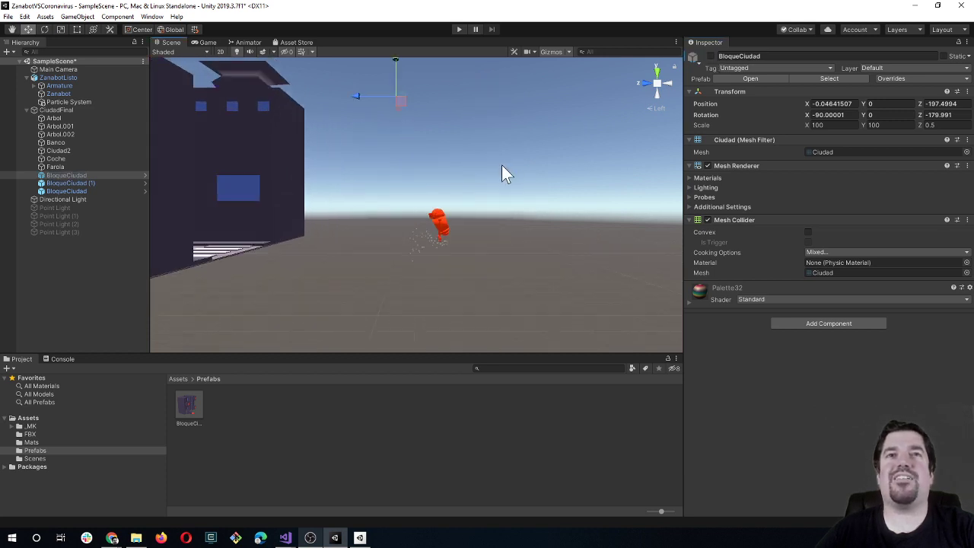
pyautogui.click(487, 291)
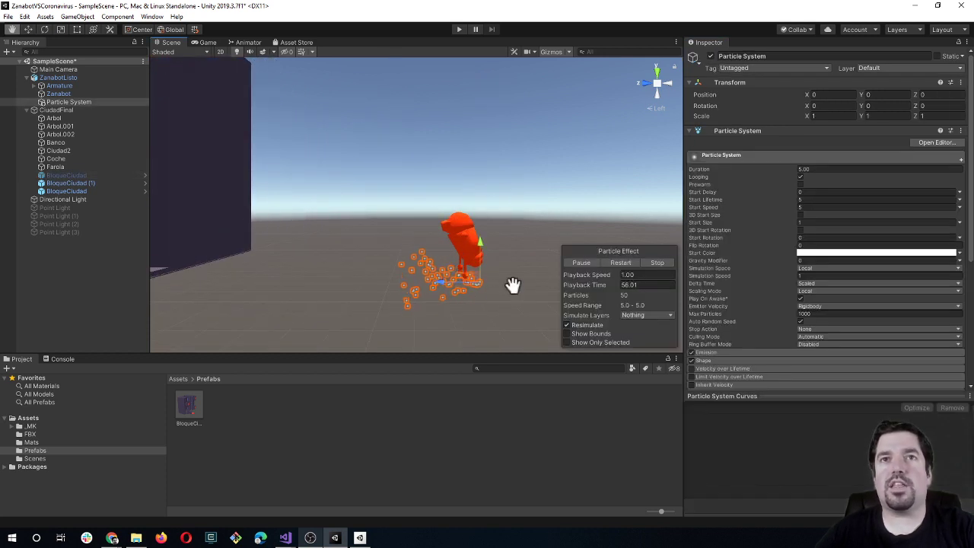
# Step: Move the Particle System up to Y 0.75 and back to Z -0.19
pyautogui.moveTo(512, 282); pyautogui.dragTo(480, 280, button='middle')
pyautogui.moveTo(433, 236); pyautogui.dragTo(432, 224)
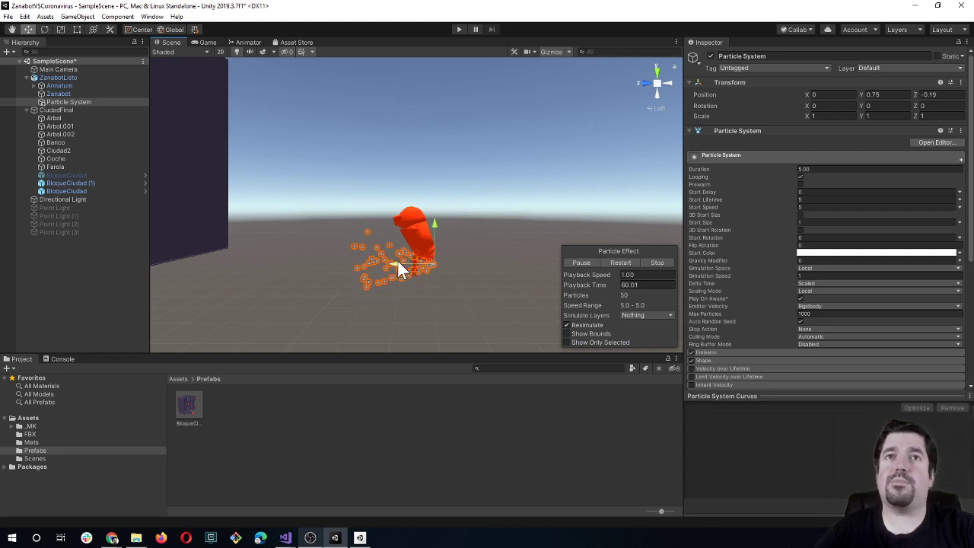
pyautogui.moveTo(395, 260); pyautogui.dragTo(411, 283)
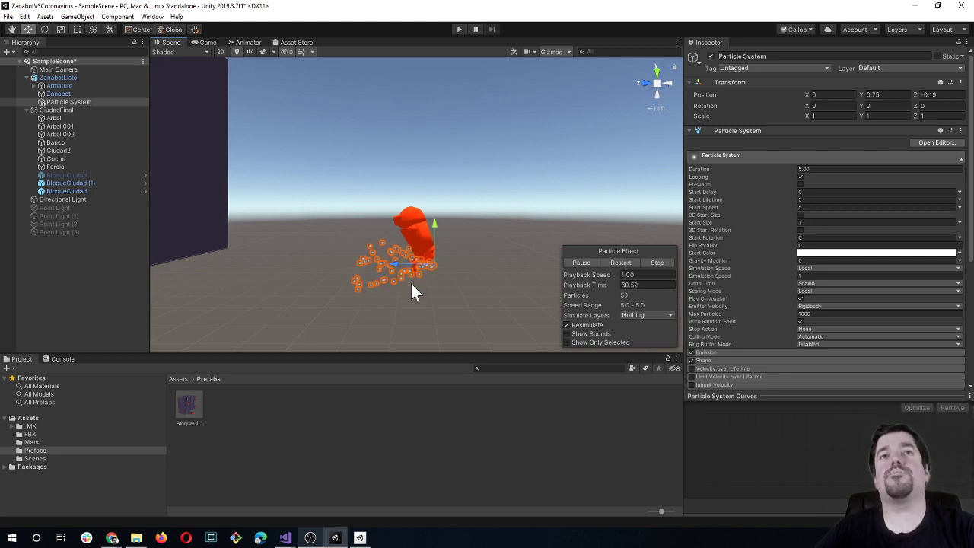
# Step: Rotate the Particle System to 116.133 on X and check the downward stream in the Game view
pyautogui.click(44, 29)
pyautogui.moveTo(427, 300)
pyautogui.mouseDown()
pyautogui.moveTo(611, 271)
pyautogui.moveTo(583, 315)
pyautogui.mouseUp()
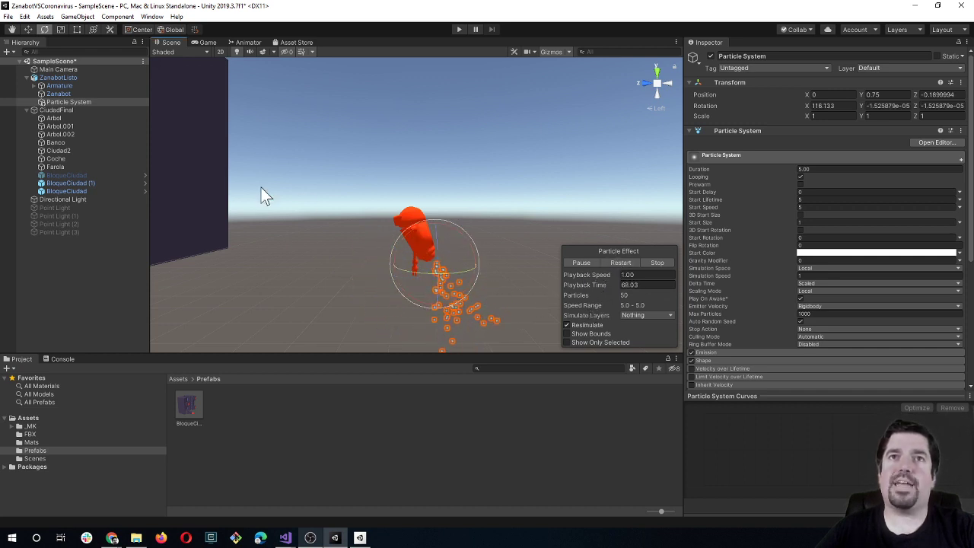
pyautogui.click(208, 42)
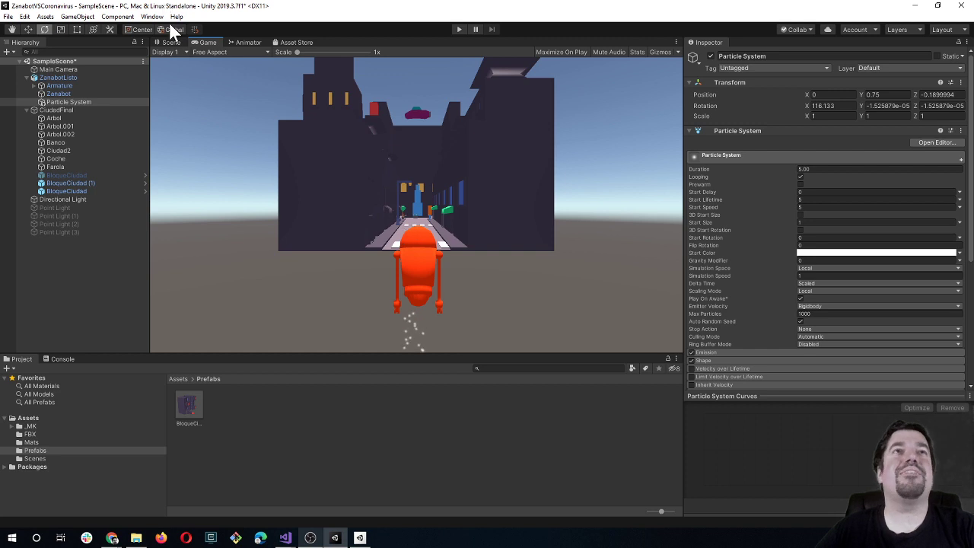
pyautogui.click(169, 41)
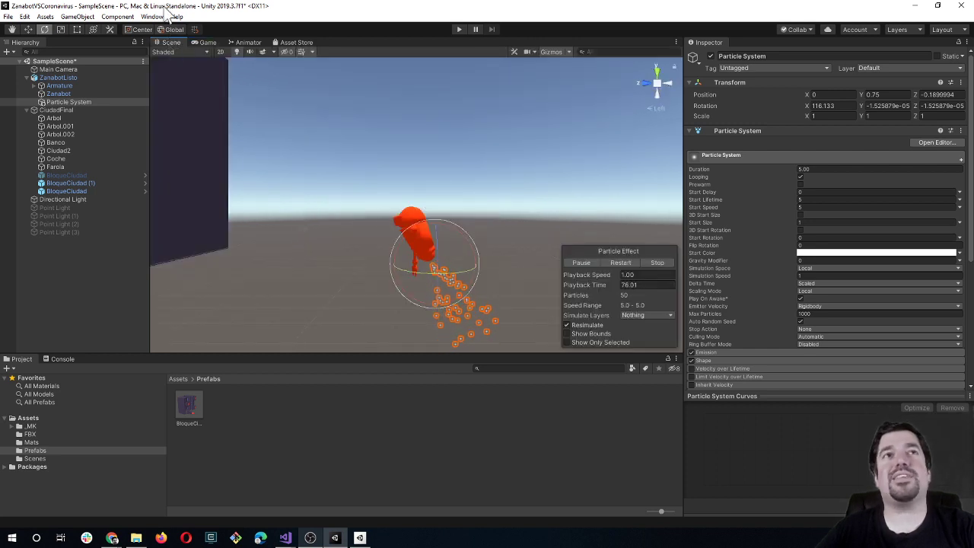
pyautogui.click(204, 42)
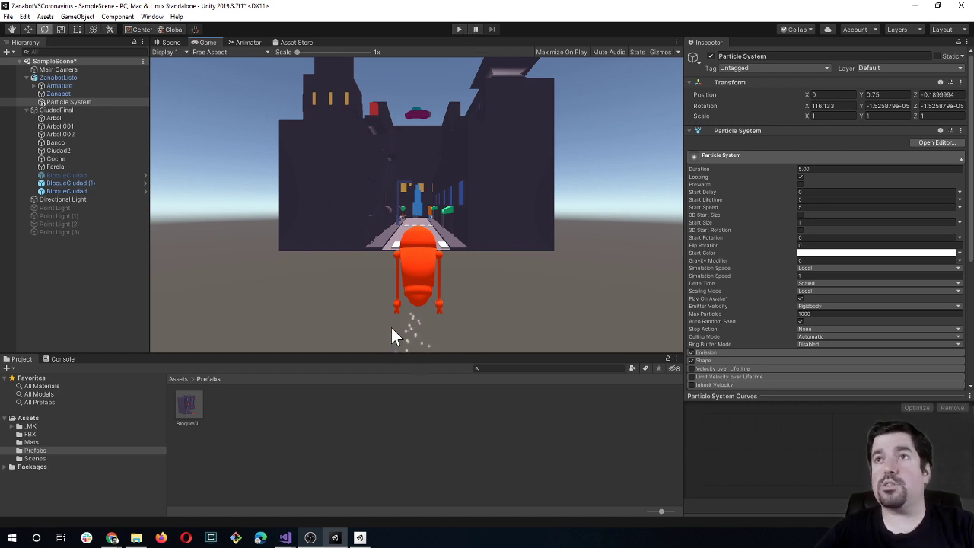
pyautogui.click(169, 42)
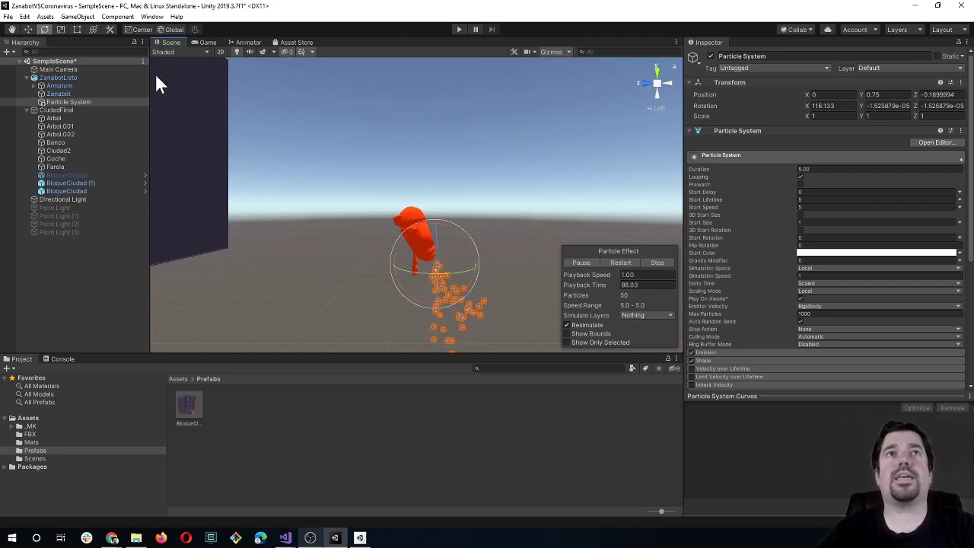
# Step: From an orthographic Top view, nudge the Particle System sideways to X 0.27
pyautogui.click(651, 79)
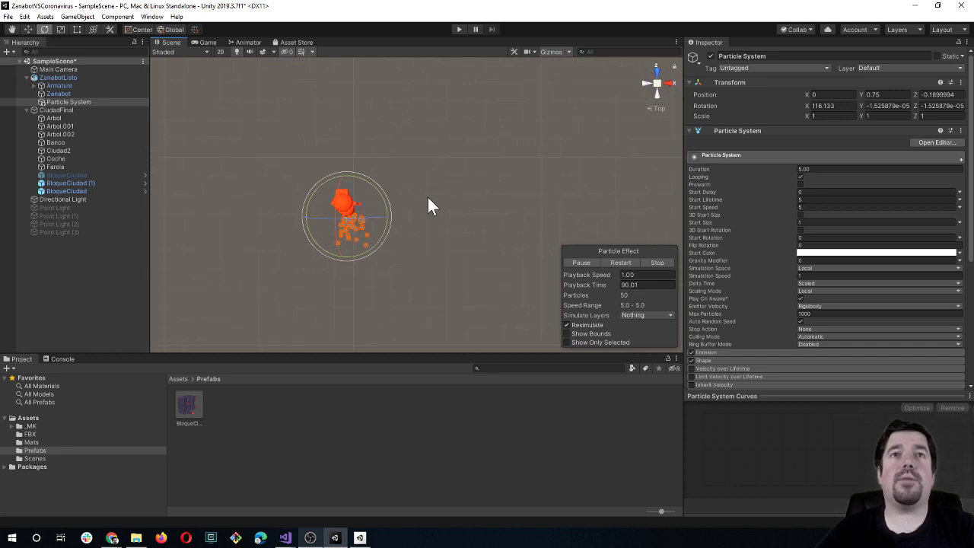
pyautogui.click(656, 82)
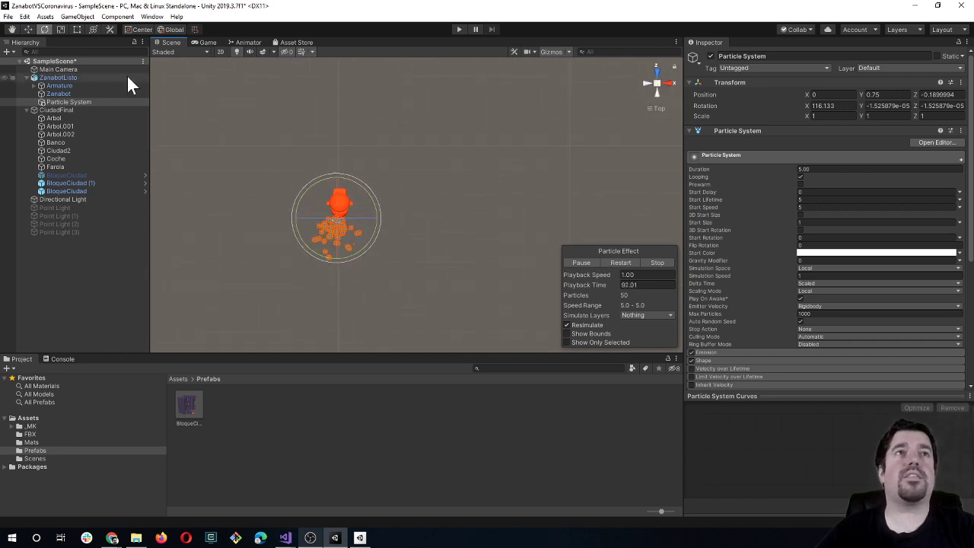
pyautogui.click(28, 29)
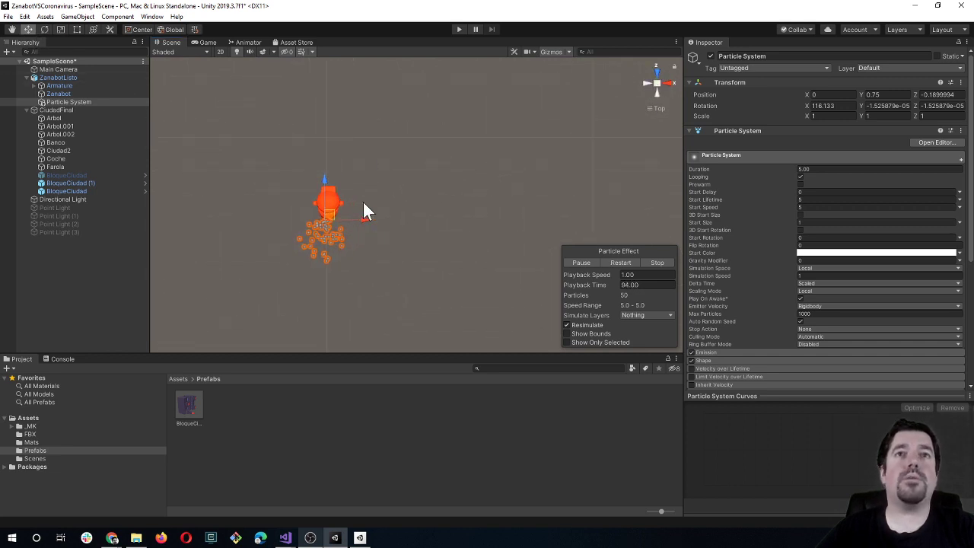
pyautogui.scroll(3, 363, 201)
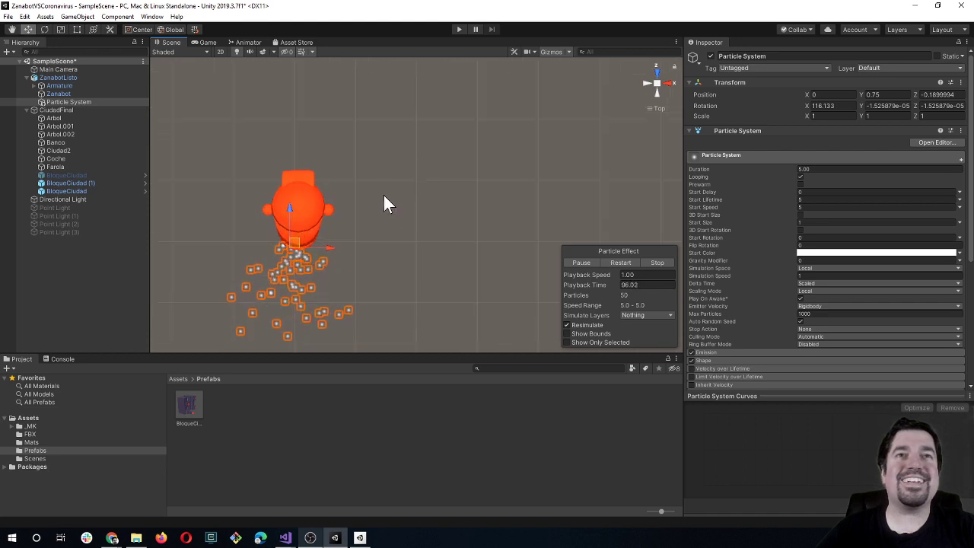
pyautogui.moveTo(384, 194); pyautogui.dragTo(384, 225, button='middle')
pyautogui.moveTo(359, 250); pyautogui.dragTo(302, 289)
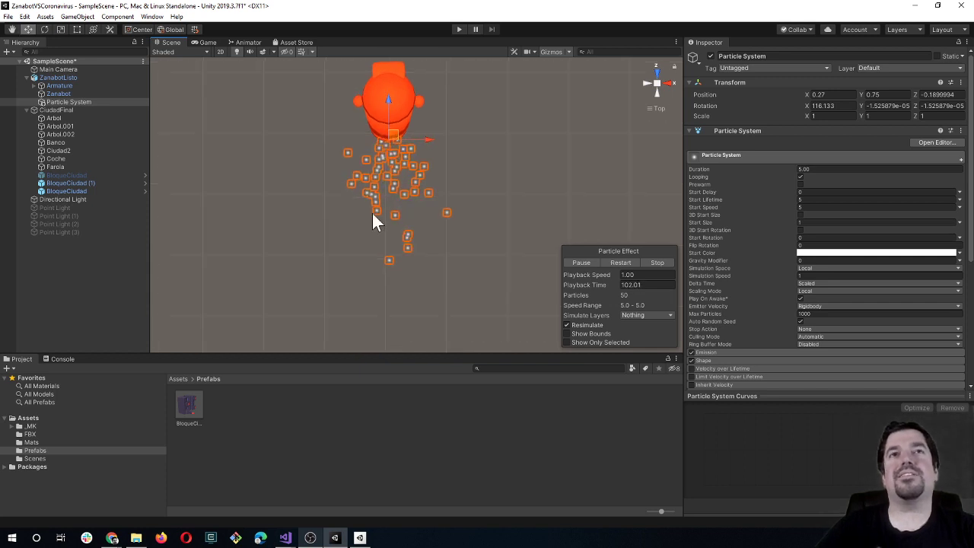
# Step: Orbit around the robot to inspect the particle stream trailing beneath its body
pyautogui.moveTo(302, 289); pyautogui.dragTo(272, 189, button='middle')
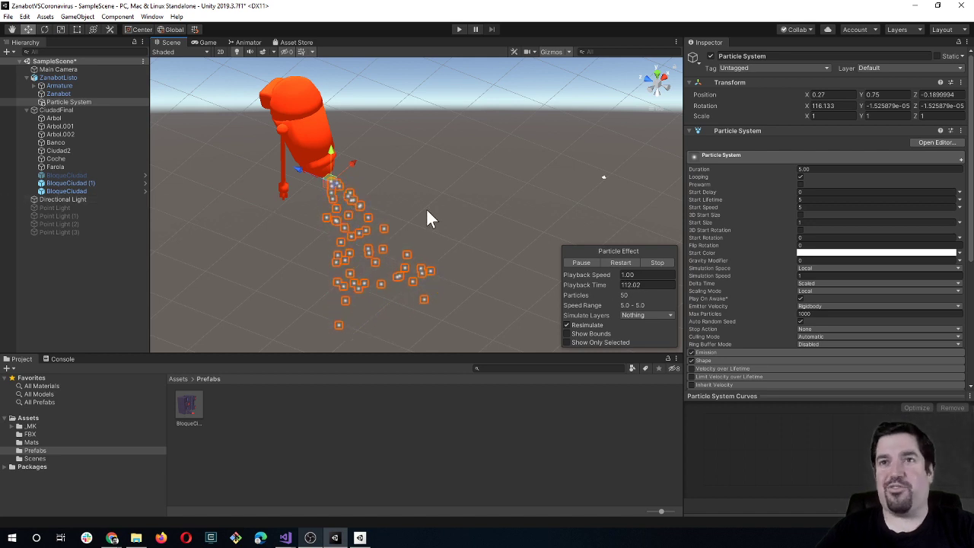
pyautogui.keyDown('alt'); pyautogui.moveTo(304, 236); pyautogui.dragTo(342, 188); pyautogui.keyUp('alt')
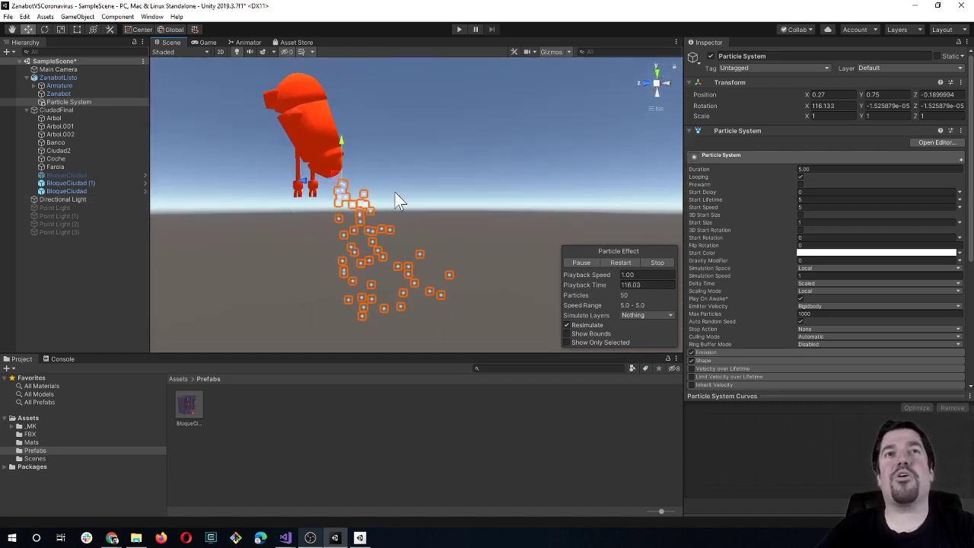
pyautogui.keyDown('alt'); pyautogui.moveTo(420, 220); pyautogui.dragTo(358, 256); pyautogui.keyUp('alt')
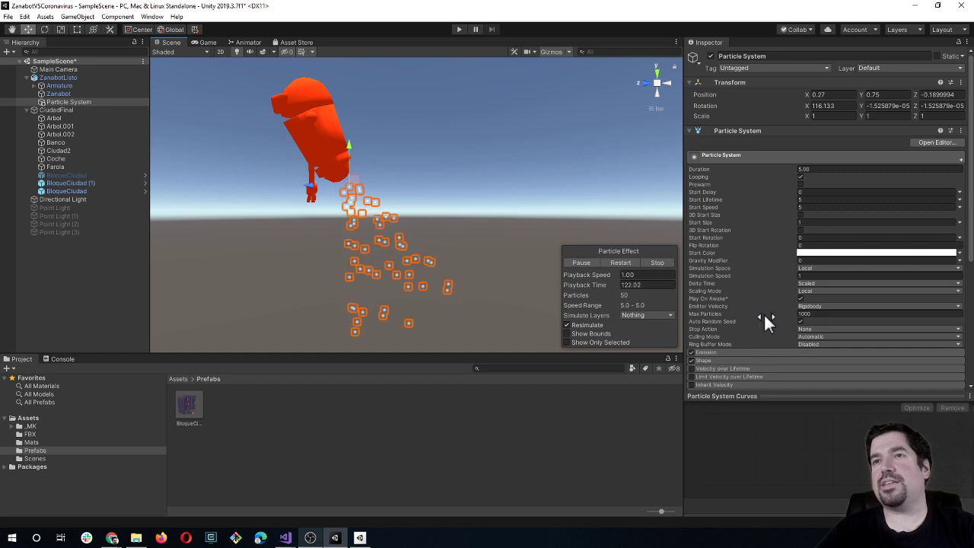
pyautogui.scroll(-5, 764, 312)
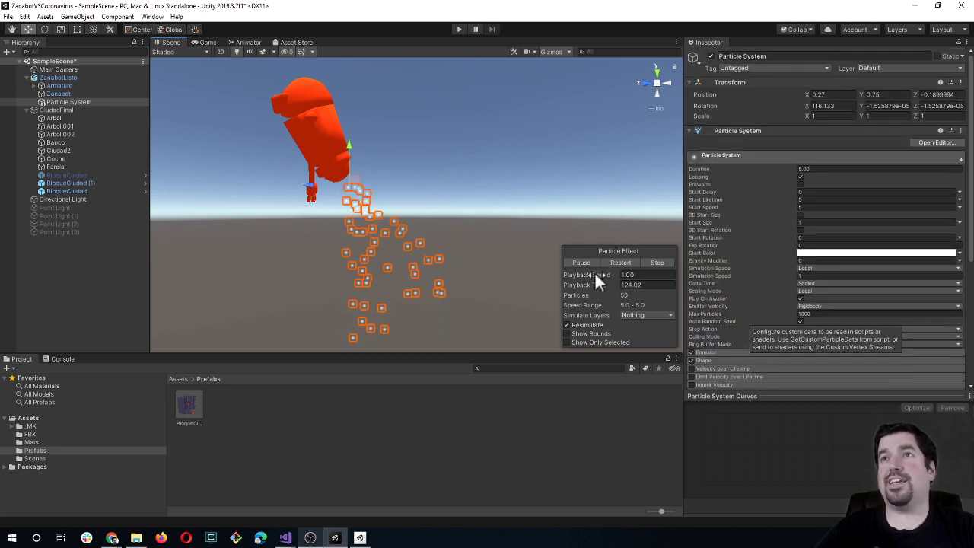
# Step: Set the particles' Start Color to a yellow-green (hex 55C119)
pyautogui.click(815, 254)
pyautogui.moveTo(205, 177); pyautogui.dragTo(161, 159)
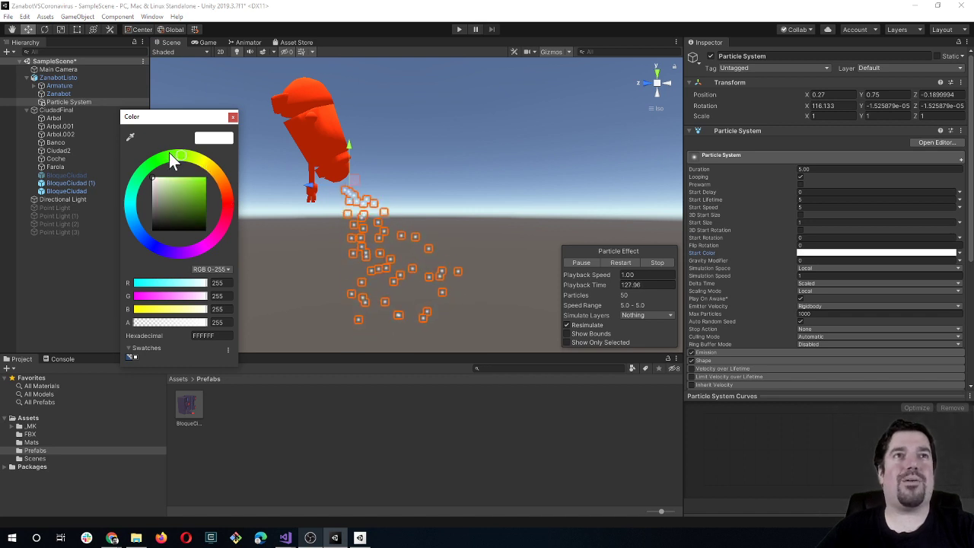
pyautogui.moveTo(203, 201); pyautogui.dragTo(194, 187)
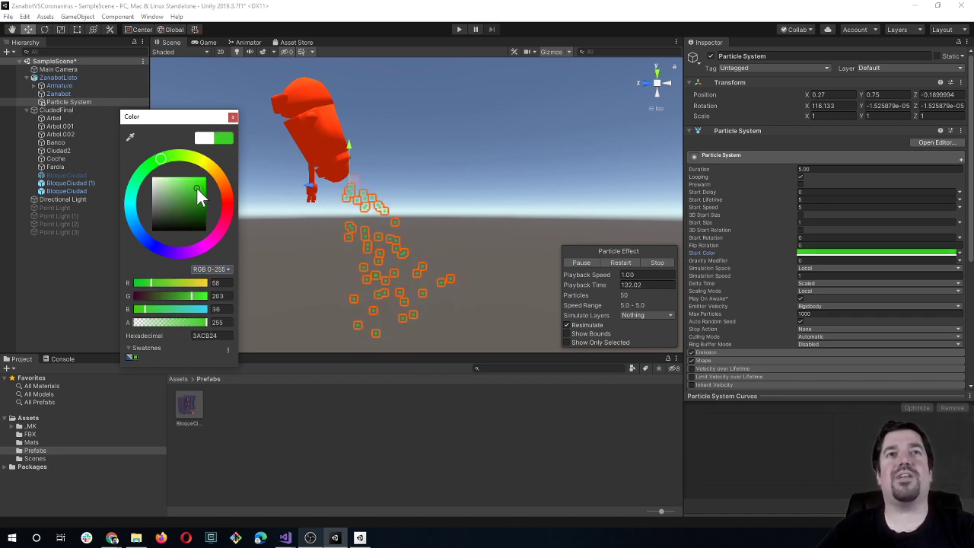
pyautogui.moveTo(165, 160); pyautogui.dragTo(172, 156)
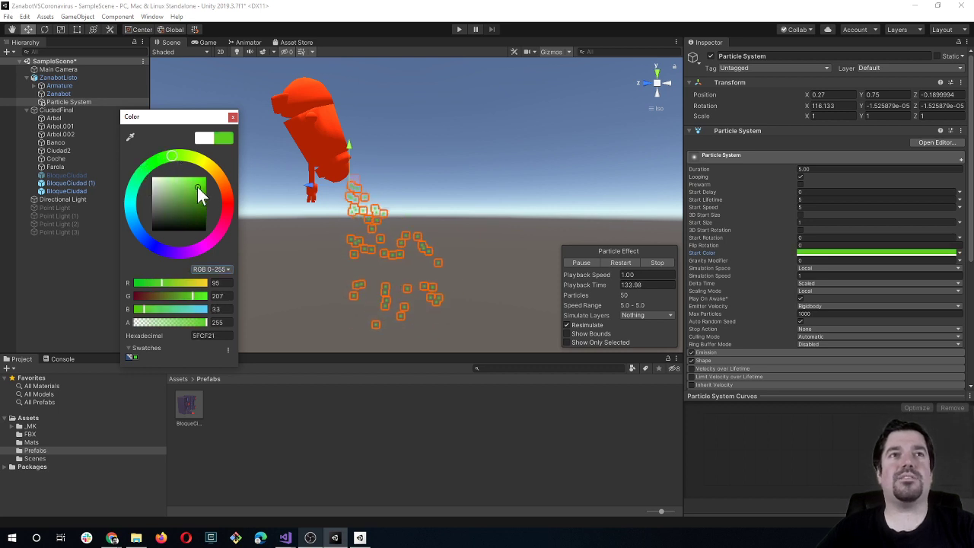
pyautogui.moveTo(201, 191); pyautogui.dragTo(199, 190)
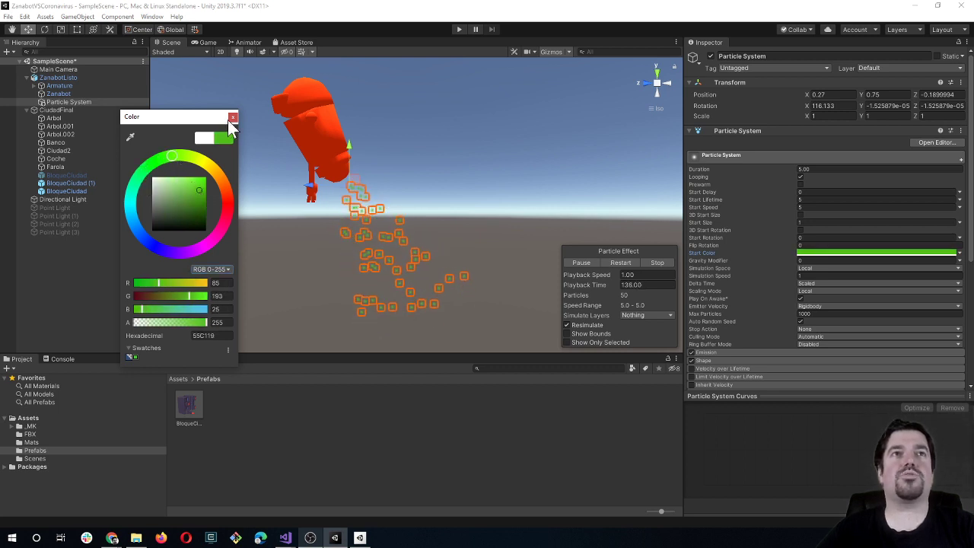
pyautogui.click(231, 116)
# Step: Orbit around the robot, preview the green particles in the Game view, then return to Scene
pyautogui.moveTo(362, 163)
pyautogui.keyDown('alt'); pyautogui.mouseDown()
pyautogui.moveTo(283, 242)
pyautogui.moveTo(276, 228)
pyautogui.mouseUp(); pyautogui.keyUp('alt')
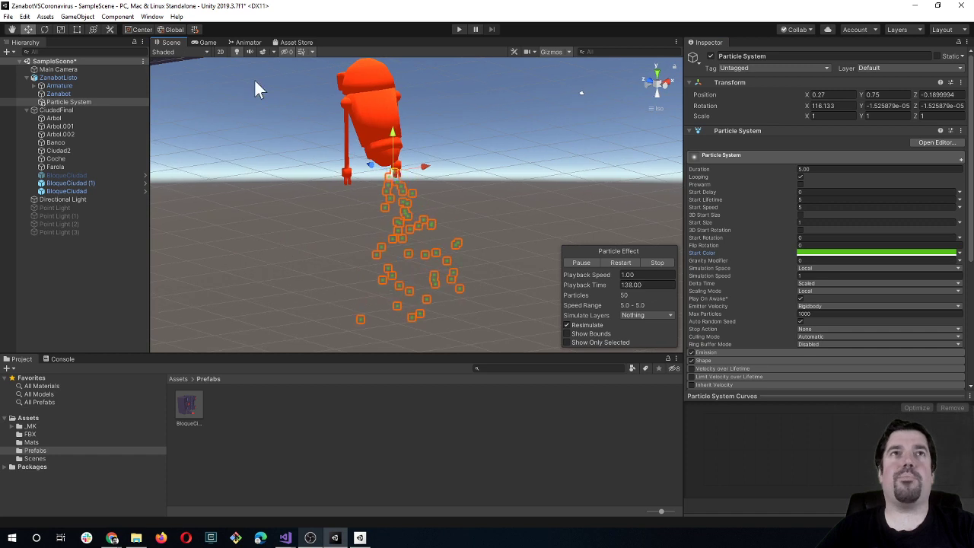
pyautogui.click(208, 42)
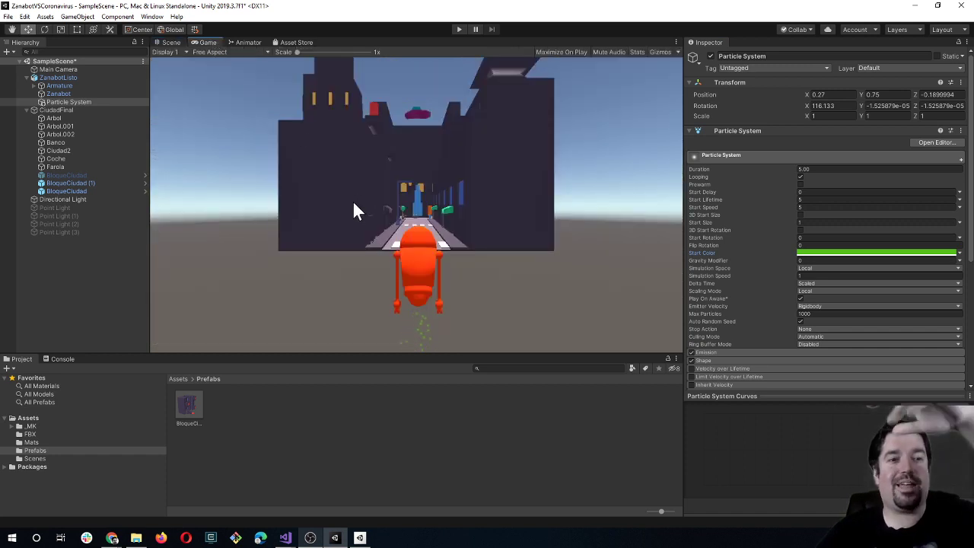
pyautogui.click(172, 42)
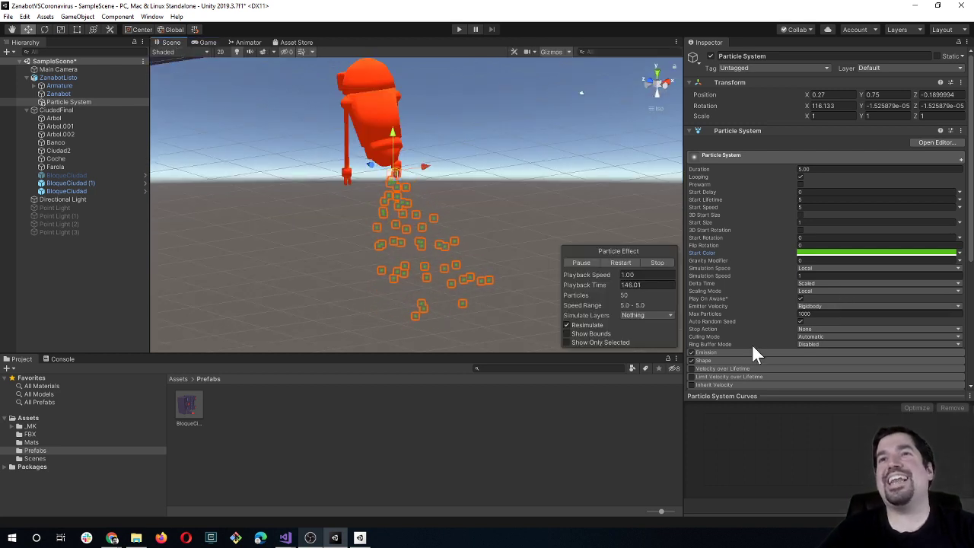
# Step: Set the particle Renderer to Stretched Billboard with Length Scale 8.02, then preview the streaks in Game view
pyautogui.scroll(-3, 755, 328)
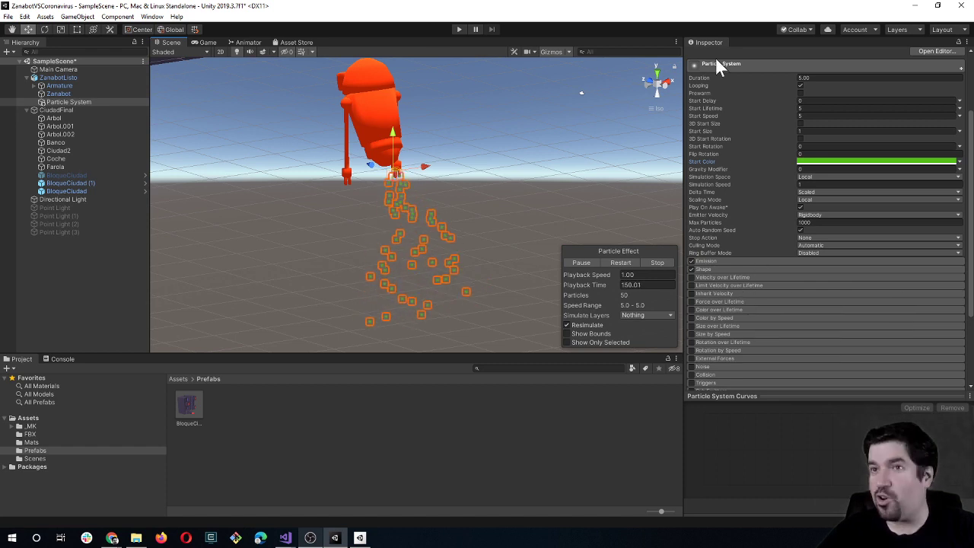
pyautogui.scroll(-3, 712, 172)
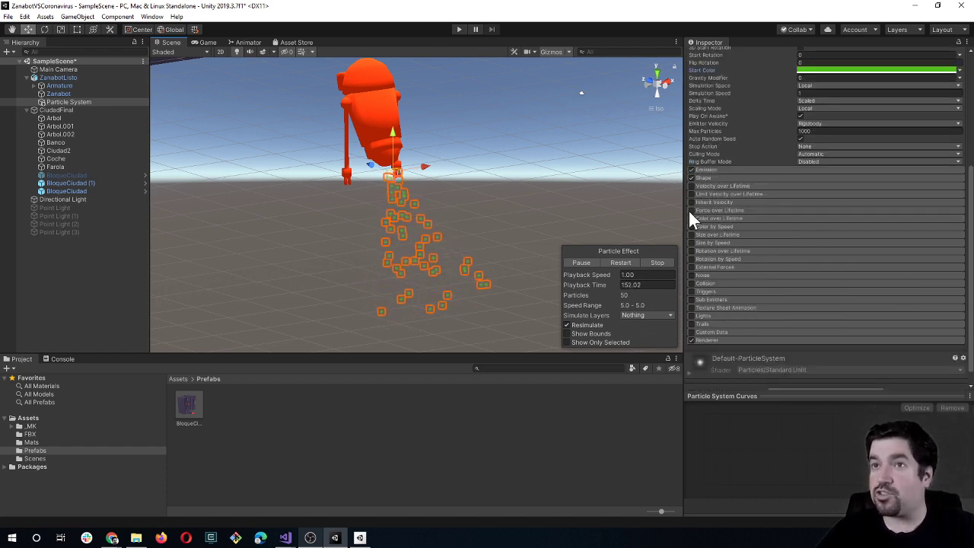
pyautogui.click(720, 341)
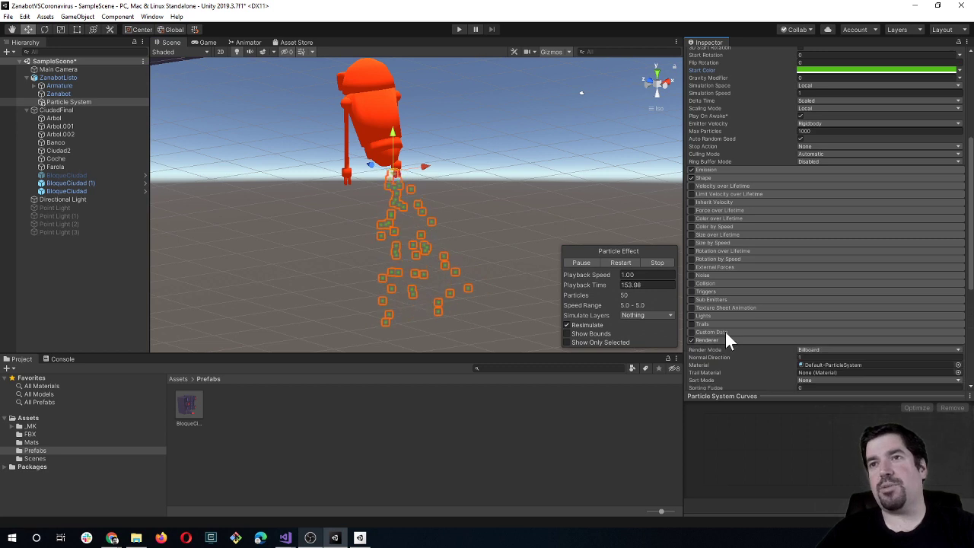
pyautogui.scroll(-3, 726, 332)
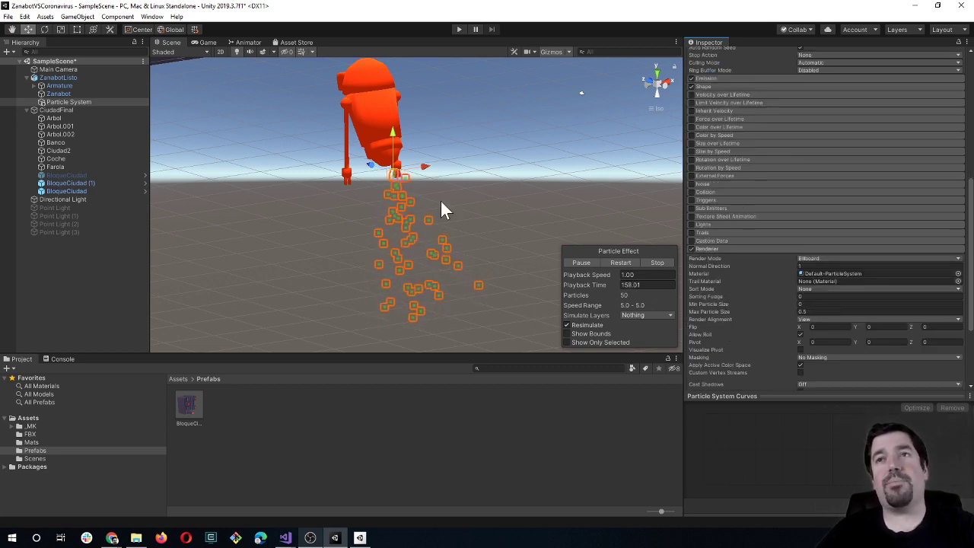
pyautogui.click(827, 258)
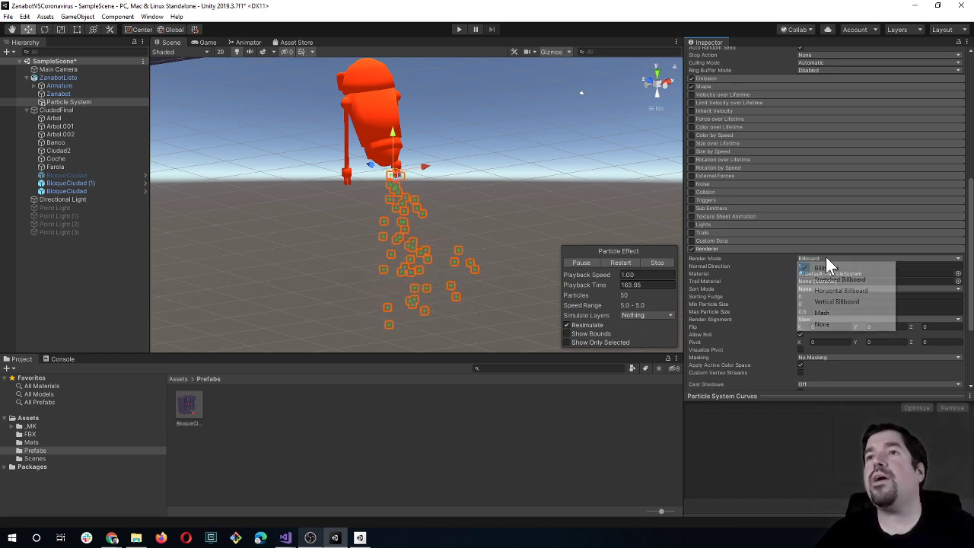
pyautogui.click(839, 279)
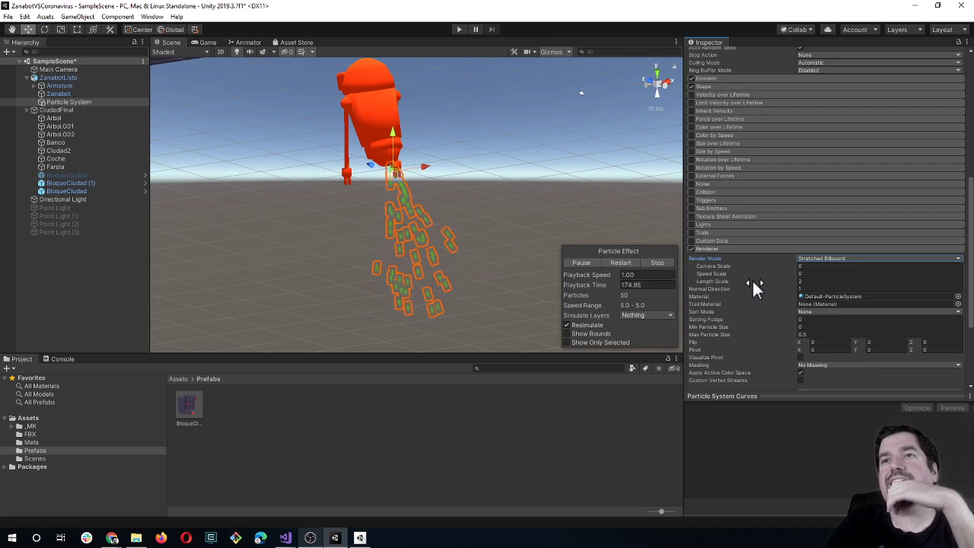
pyautogui.moveTo(753, 284); pyautogui.dragTo(857, 276)
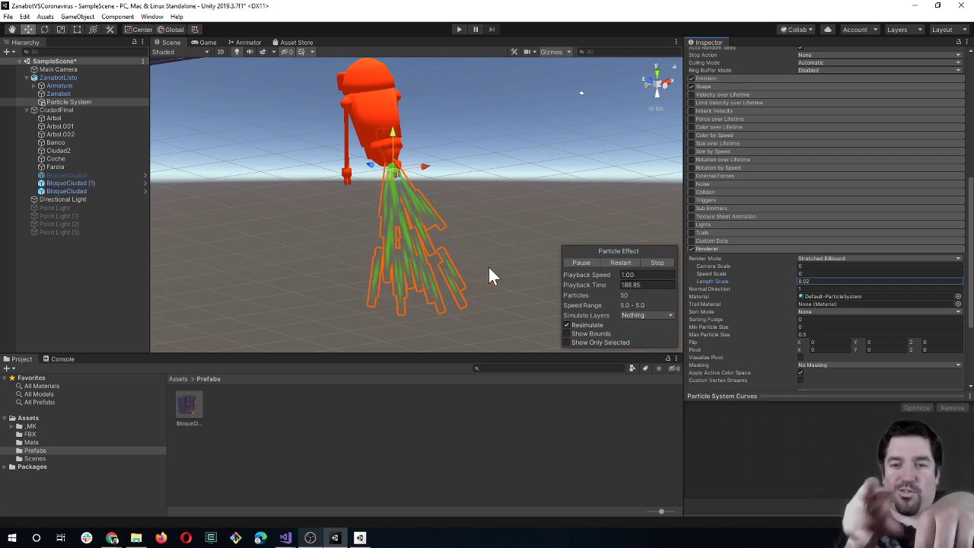
pyautogui.moveTo(489, 267)
pyautogui.keyDown('alt'); pyautogui.mouseDown()
pyautogui.moveTo(343, 173)
pyautogui.moveTo(261, 167)
pyautogui.moveTo(296, 198)
pyautogui.mouseUp(); pyautogui.keyUp('alt')
pyautogui.click(207, 43)
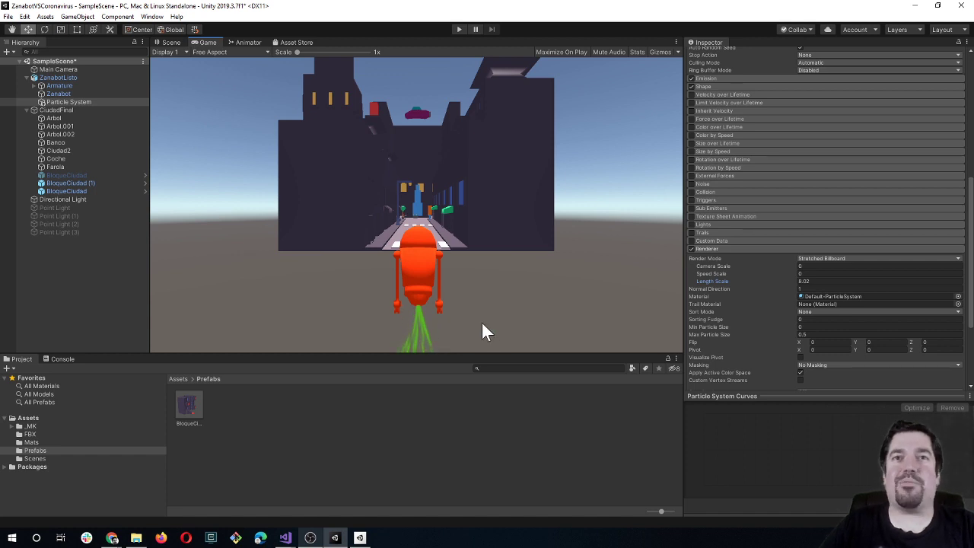
# Step: Set the Emission module's Rate over Time to 100 and orbit to view the denser green cone
pyautogui.click(171, 43)
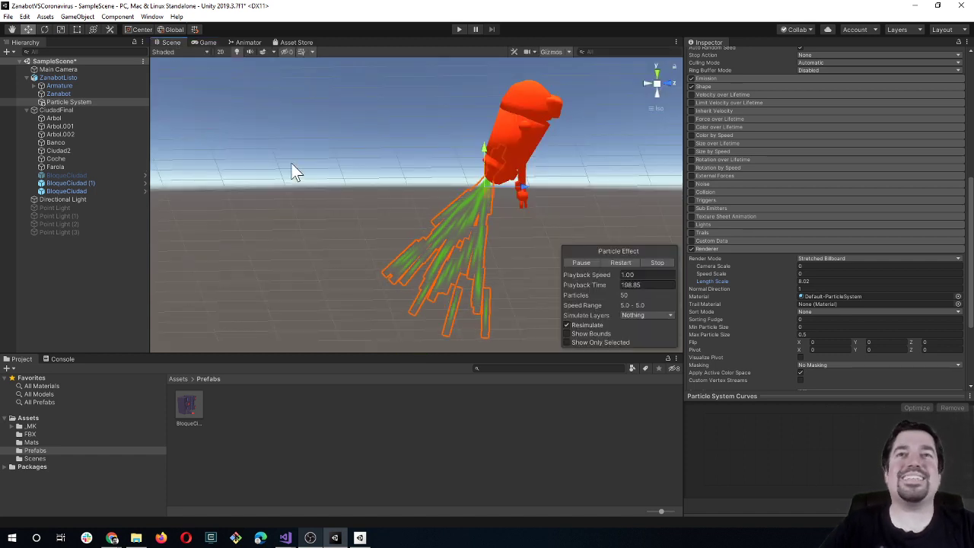
pyautogui.click(710, 78)
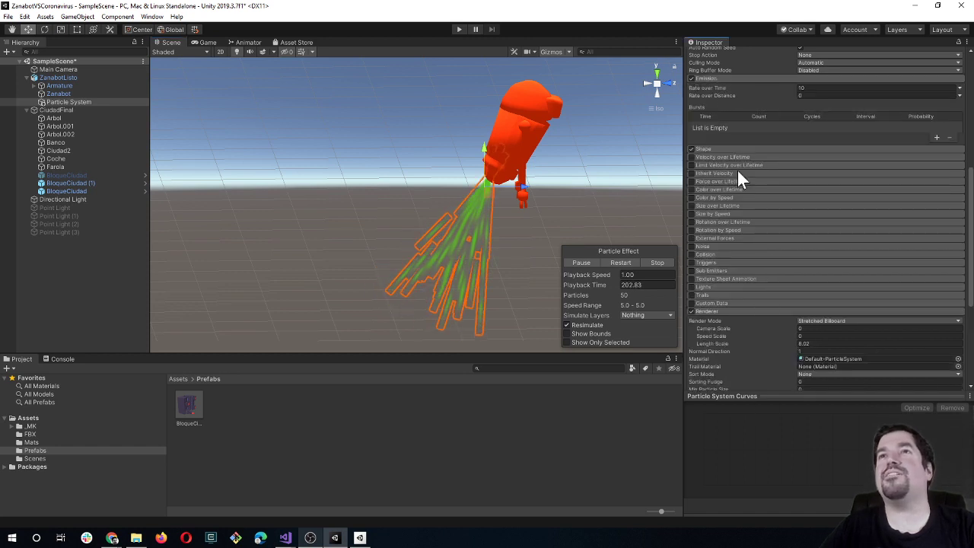
pyautogui.scroll(3, 750, 129)
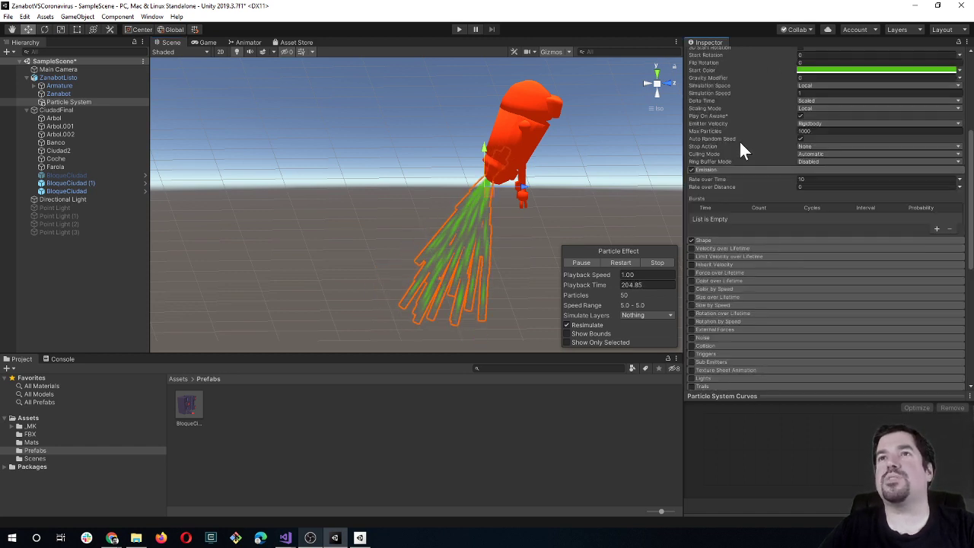
pyautogui.moveTo(732, 177); pyautogui.dragTo(802, 182)
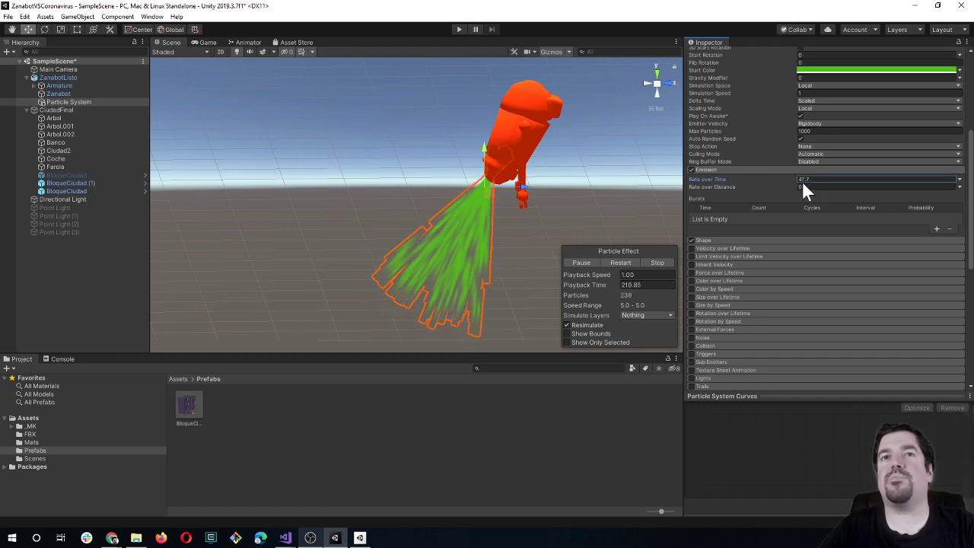
pyautogui.moveTo(789, 177); pyautogui.dragTo(733, 183)
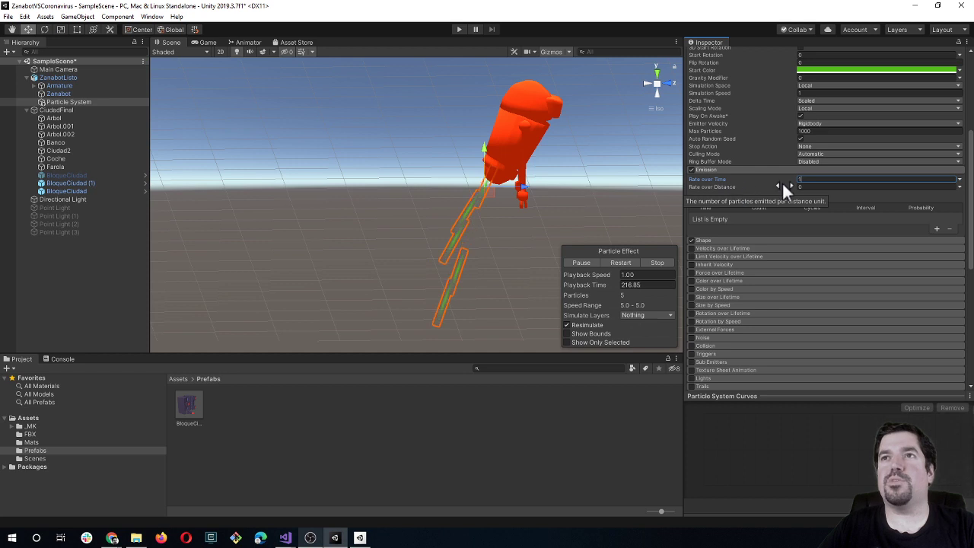
pyautogui.click(807, 179)
pyautogui.write('100')
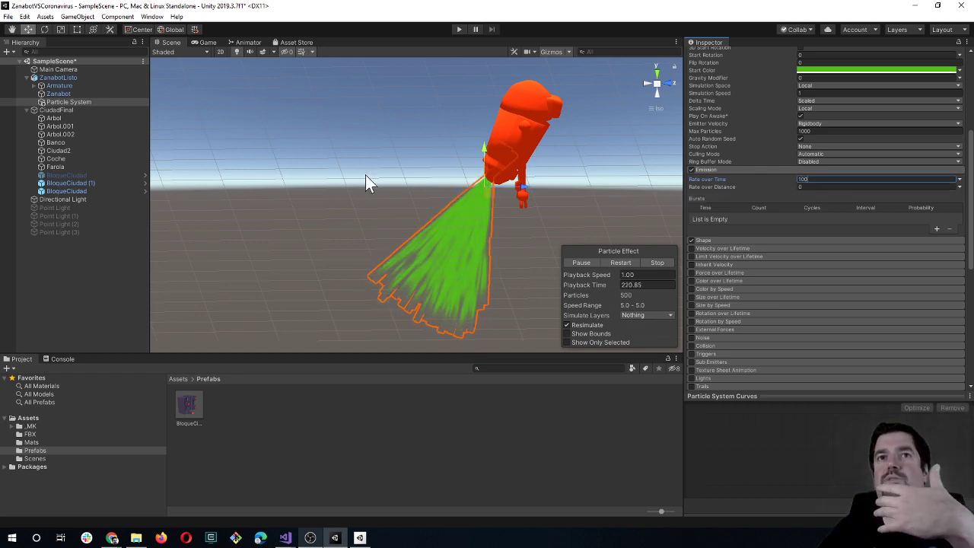
pyautogui.moveTo(365, 175)
pyautogui.keyDown('alt'); pyautogui.mouseDown()
pyautogui.moveTo(553, 287)
pyautogui.moveTo(470, 151)
pyautogui.moveTo(482, 44)
pyautogui.moveTo(439, 210)
pyautogui.moveTo(354, 226)
pyautogui.moveTo(450, 352)
pyautogui.moveTo(459, 244)
pyautogui.mouseUp(); pyautogui.keyUp('alt')
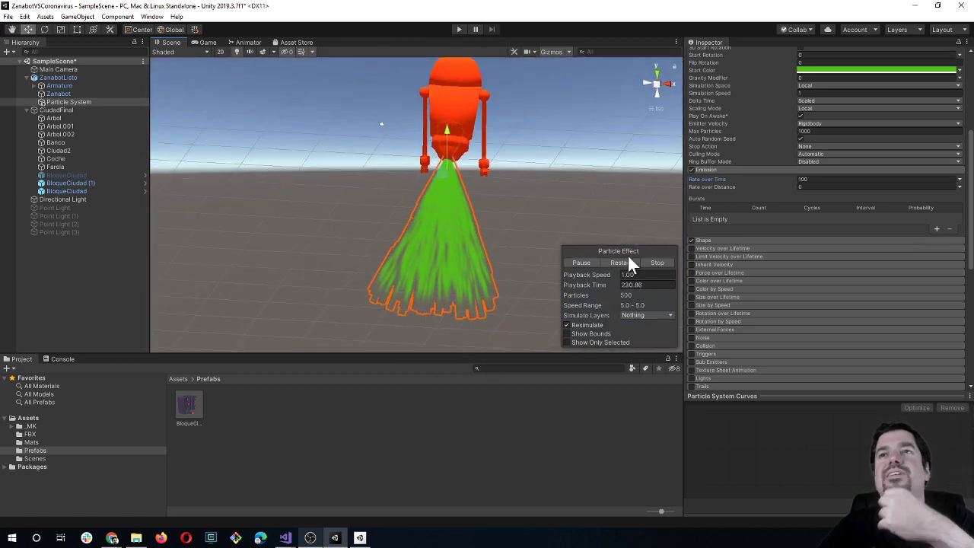
pyautogui.scroll(-3, 727, 274)
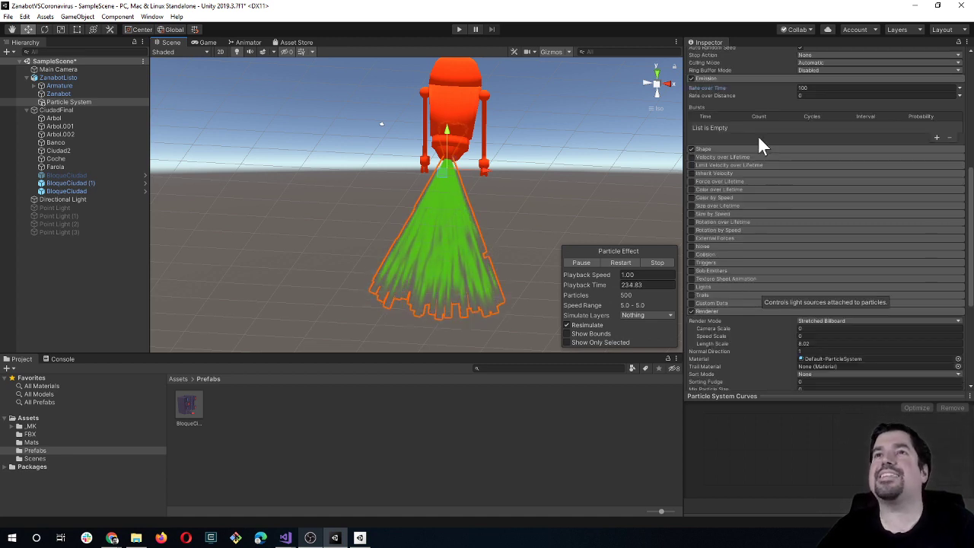
# Step: Narrow the Shape module's cone Angle to 7.5 so the jet points straight down
pyautogui.click(733, 149)
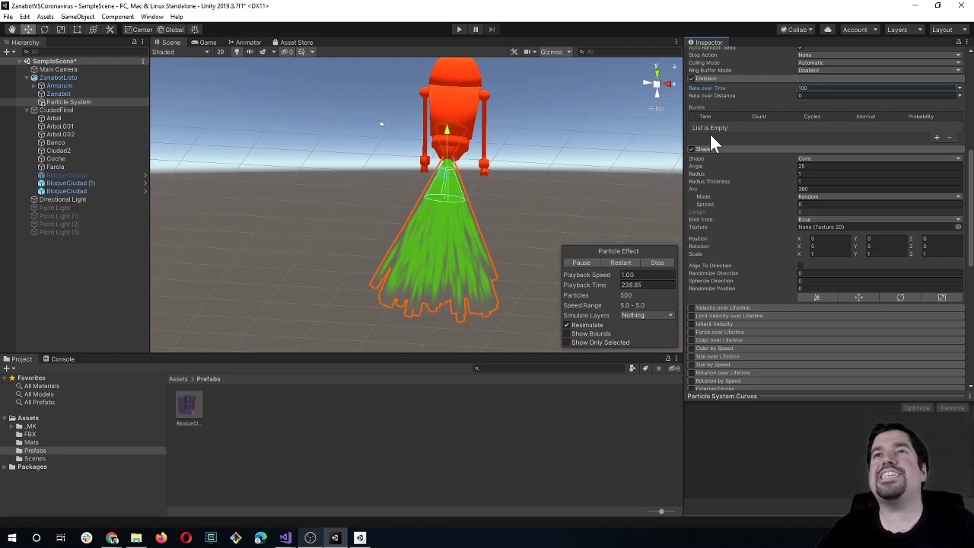
pyautogui.moveTo(542, 232)
pyautogui.keyDown('alt'); pyautogui.mouseDown()
pyautogui.moveTo(408, 266)
pyautogui.moveTo(488, 225)
pyautogui.moveTo(490, 206)
pyautogui.mouseUp(); pyautogui.keyUp('alt')
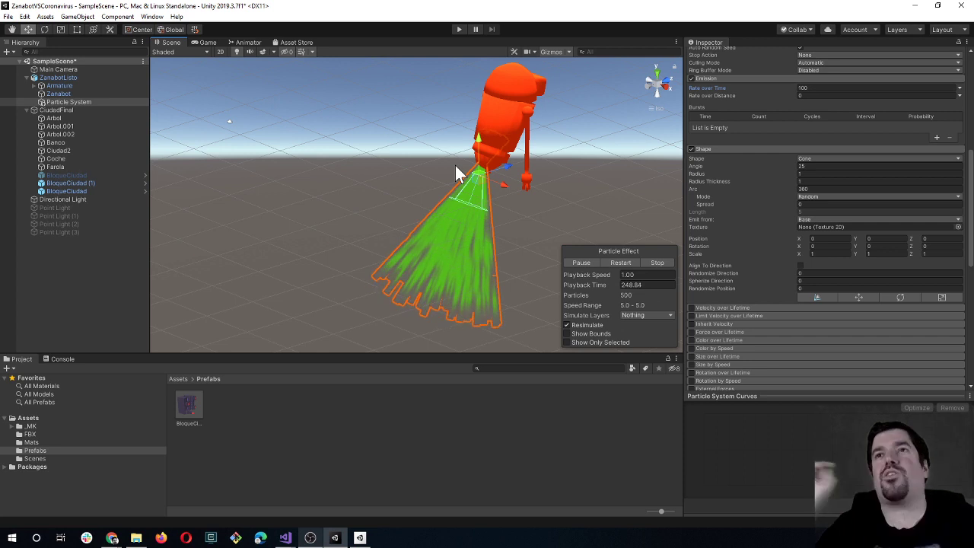
pyautogui.moveTo(717, 166); pyautogui.dragTo(834, 164)
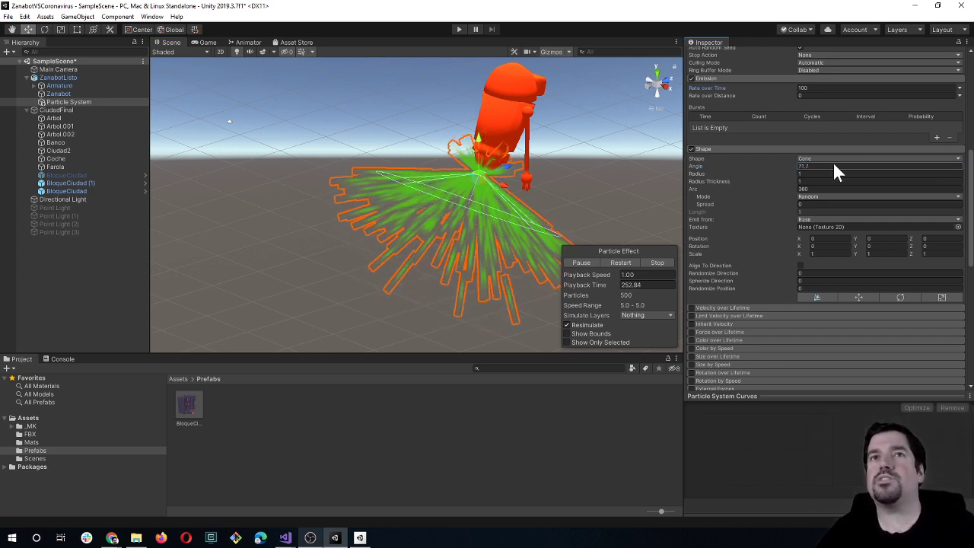
pyautogui.moveTo(832, 162); pyautogui.dragTo(677, 174)
pyautogui.moveTo(463, 191)
pyautogui.keyDown('alt'); pyautogui.mouseDown()
pyautogui.moveTo(411, 223)
pyautogui.moveTo(499, 196)
pyautogui.moveTo(461, 289)
pyautogui.moveTo(368, 287)
pyautogui.moveTo(493, 264)
pyautogui.moveTo(363, 263)
pyautogui.moveTo(347, 221)
pyautogui.moveTo(522, 152)
pyautogui.moveTo(554, 246)
pyautogui.moveTo(459, 243)
pyautogui.moveTo(575, 232)
pyautogui.mouseUp(); pyautogui.keyUp('alt')
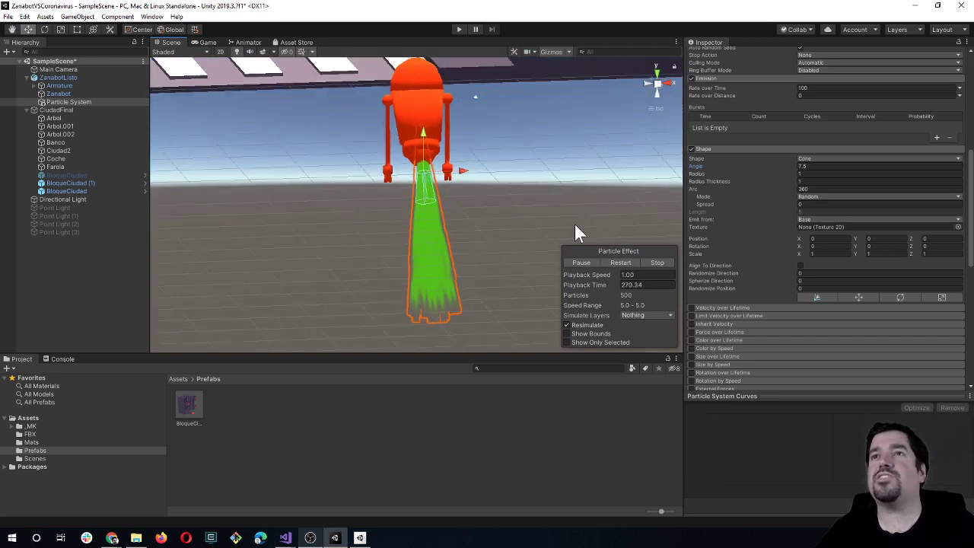
# Step: Try the Shape arc modes Loop, Ping-Pong and Burst Spread, checking the exhaust after each
pyautogui.click(818, 196)
pyautogui.click(821, 217)
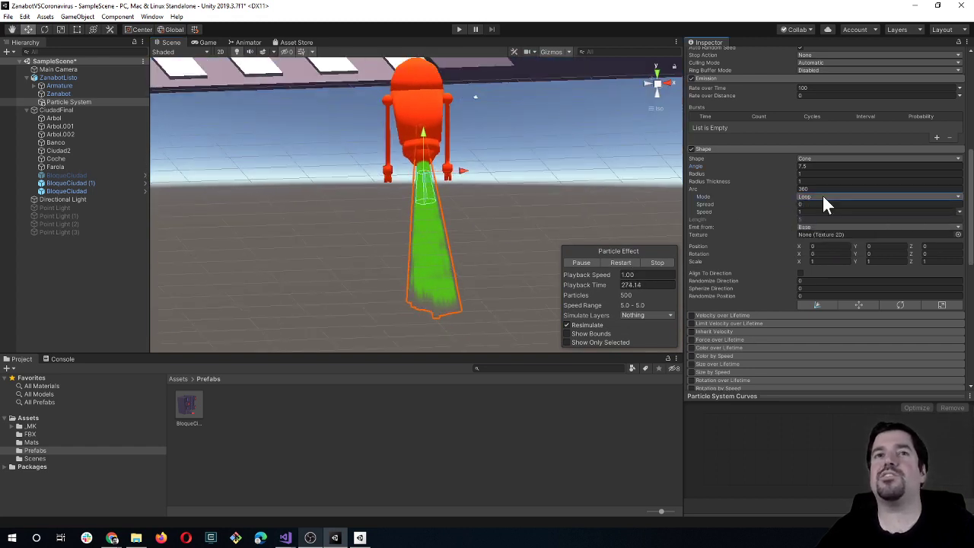
pyautogui.moveTo(669, 208)
pyautogui.keyDown('alt'); pyautogui.mouseDown()
pyautogui.moveTo(381, 224)
pyautogui.moveTo(379, 187)
pyautogui.moveTo(484, 250)
pyautogui.mouseUp(); pyautogui.keyUp('alt')
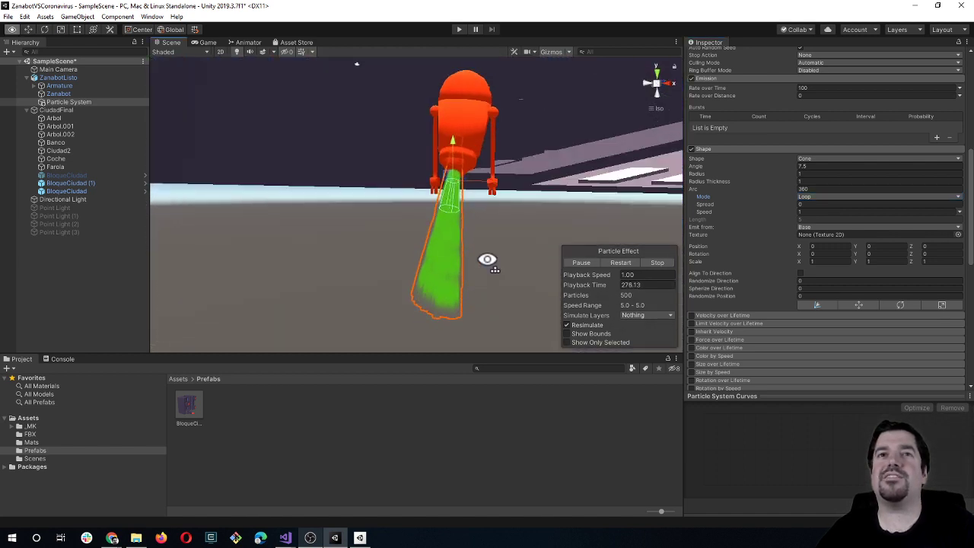
pyautogui.click(810, 195)
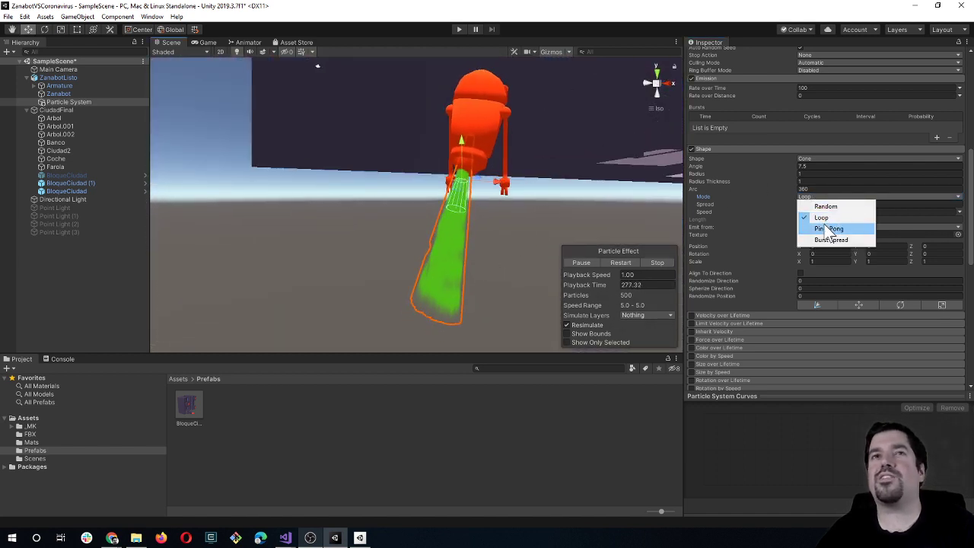
pyautogui.click(829, 228)
pyautogui.moveTo(647, 221)
pyautogui.keyDown('alt'); pyautogui.mouseDown()
pyautogui.moveTo(457, 211)
pyautogui.moveTo(532, 222)
pyautogui.moveTo(517, 221)
pyautogui.mouseUp(); pyautogui.keyUp('alt')
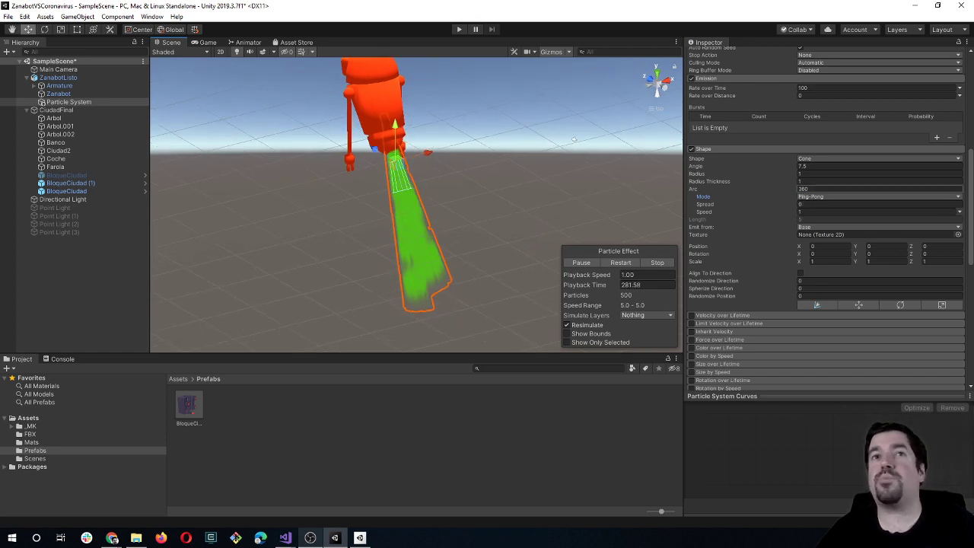
pyautogui.click(815, 198)
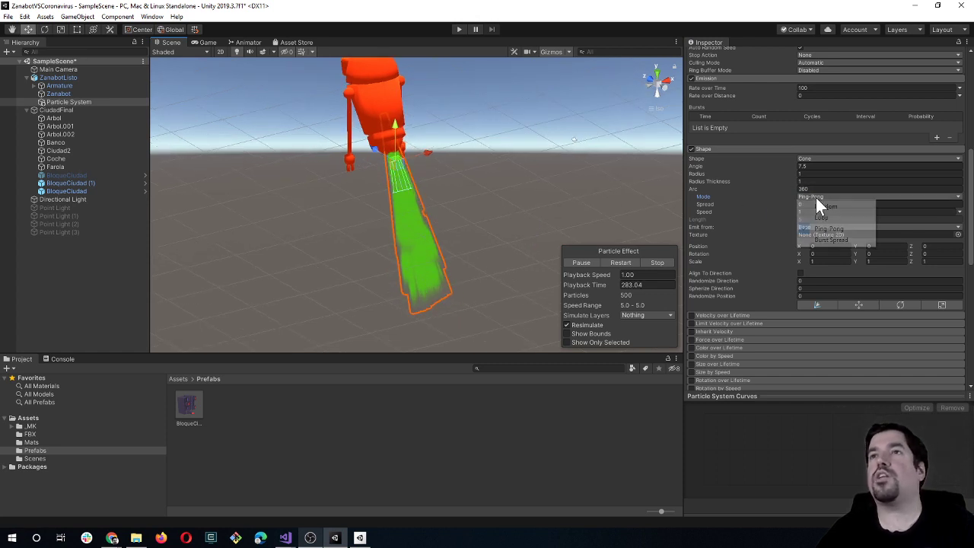
pyautogui.click(830, 237)
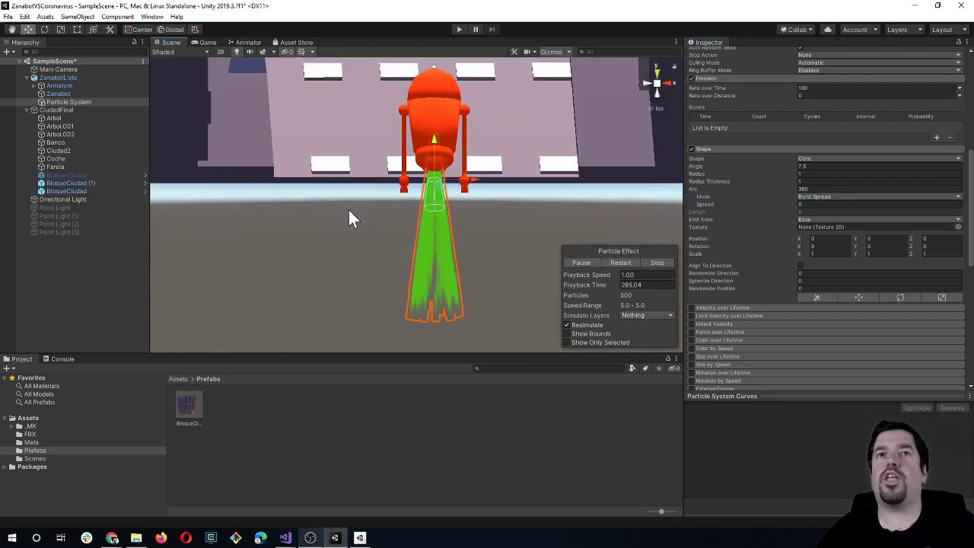
pyautogui.moveTo(416, 244)
pyautogui.keyDown('alt'); pyautogui.mouseDown()
pyautogui.moveTo(337, 239)
pyautogui.moveTo(254, 266)
pyautogui.moveTo(513, 274)
pyautogui.moveTo(464, 300)
pyautogui.moveTo(477, 293)
pyautogui.moveTo(426, 299)
pyautogui.mouseUp(); pyautogui.keyUp('alt')
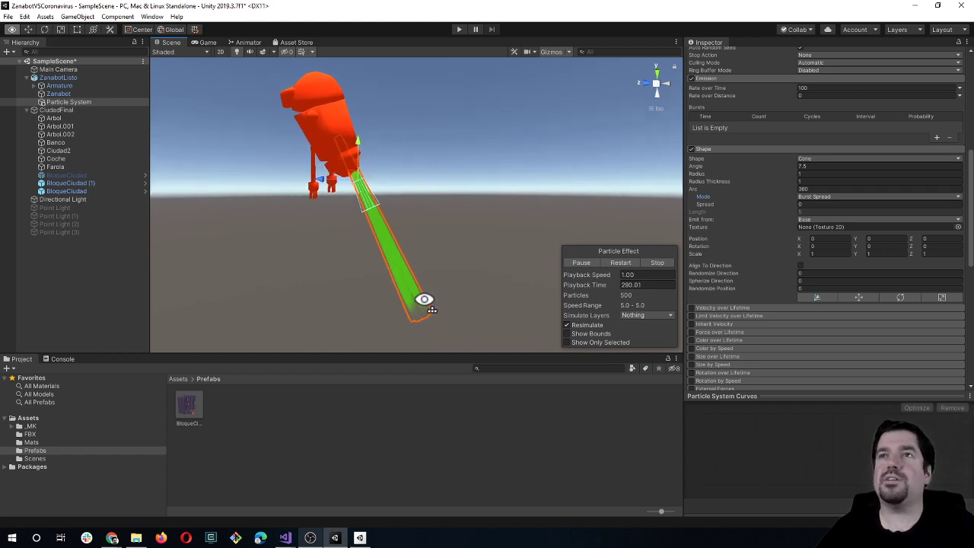
# Step: Raise the arc Spread to 1, set the mode to Random, and deselect the particle system
pyautogui.click(770, 203)
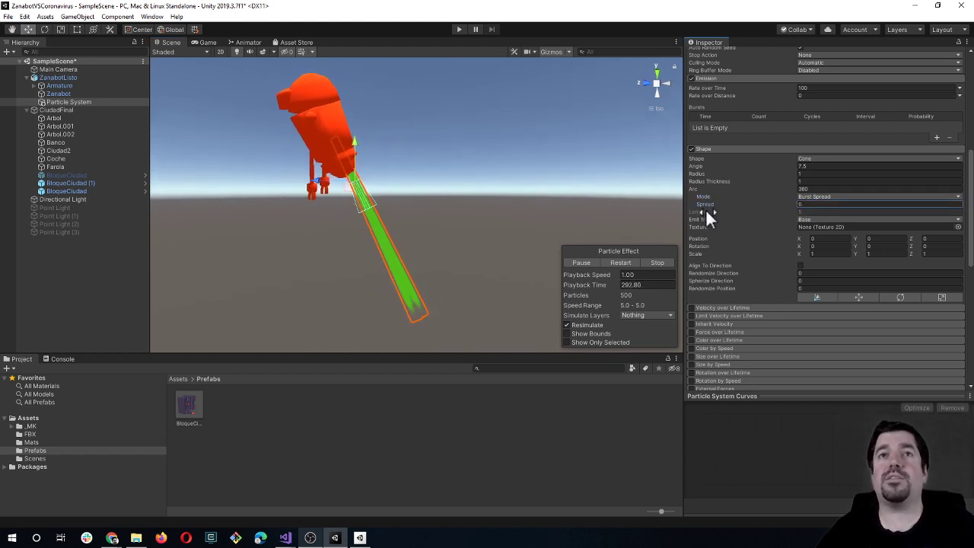
pyautogui.moveTo(705, 209); pyautogui.dragTo(770, 203)
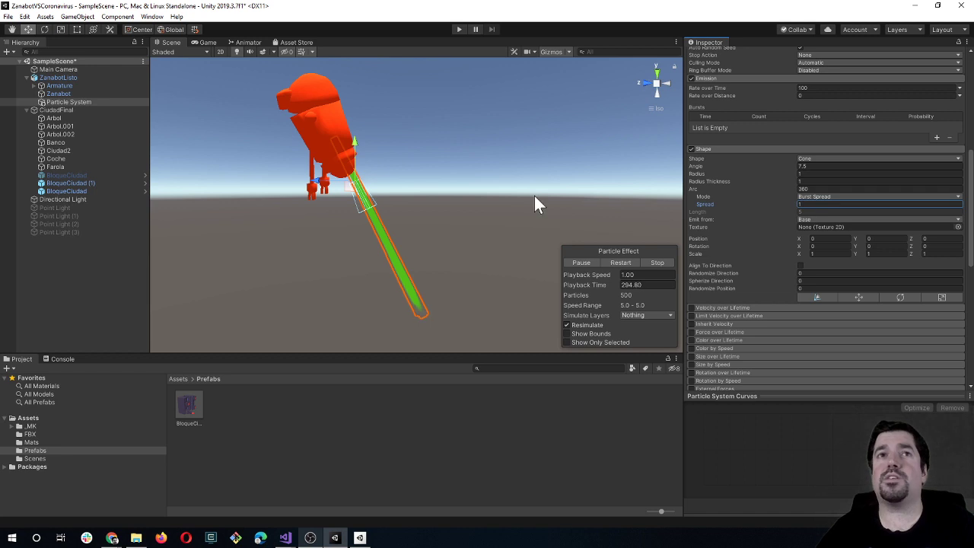
pyautogui.moveTo(537, 203)
pyautogui.keyDown('alt'); pyautogui.mouseDown()
pyautogui.moveTo(274, 220)
pyautogui.moveTo(335, 226)
pyautogui.mouseUp(); pyautogui.keyUp('alt')
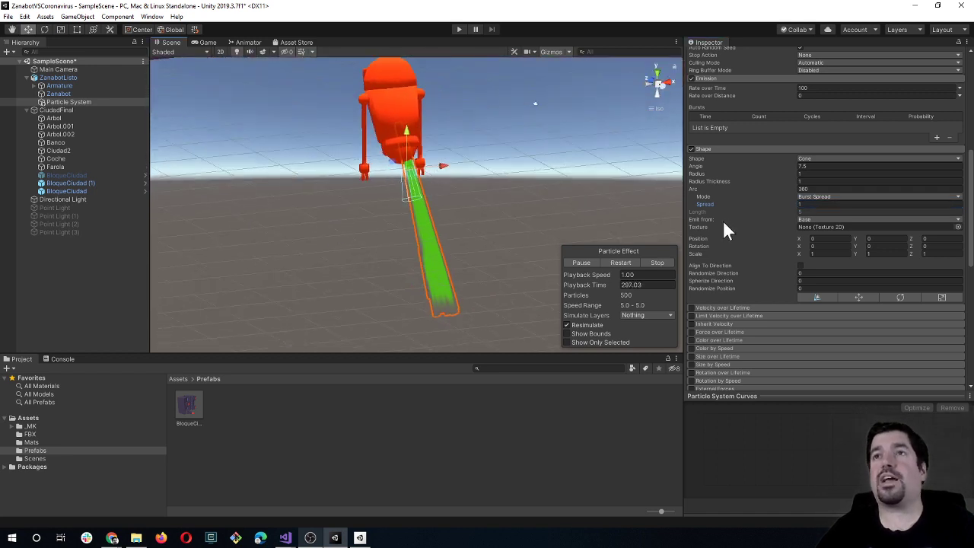
pyautogui.click(824, 196)
pyautogui.click(822, 203)
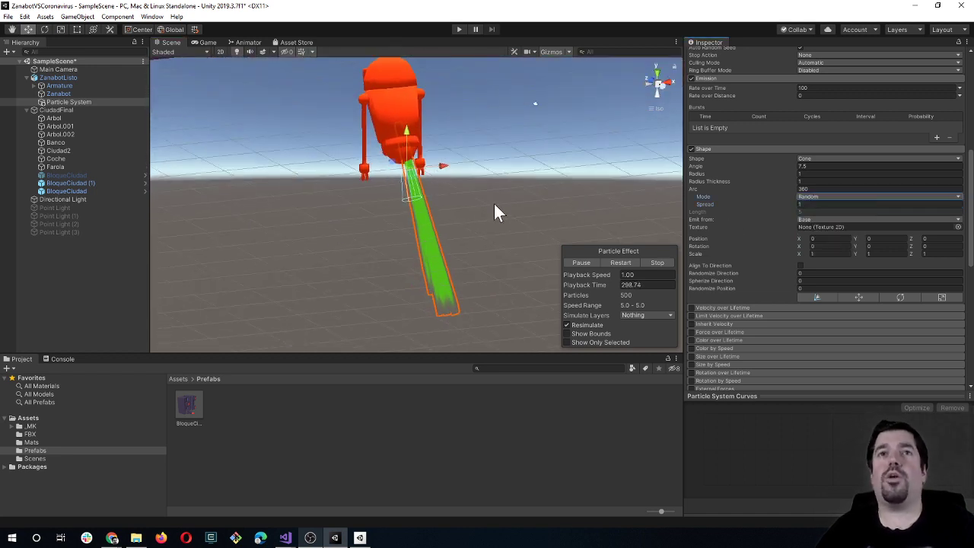
pyautogui.click(774, 202)
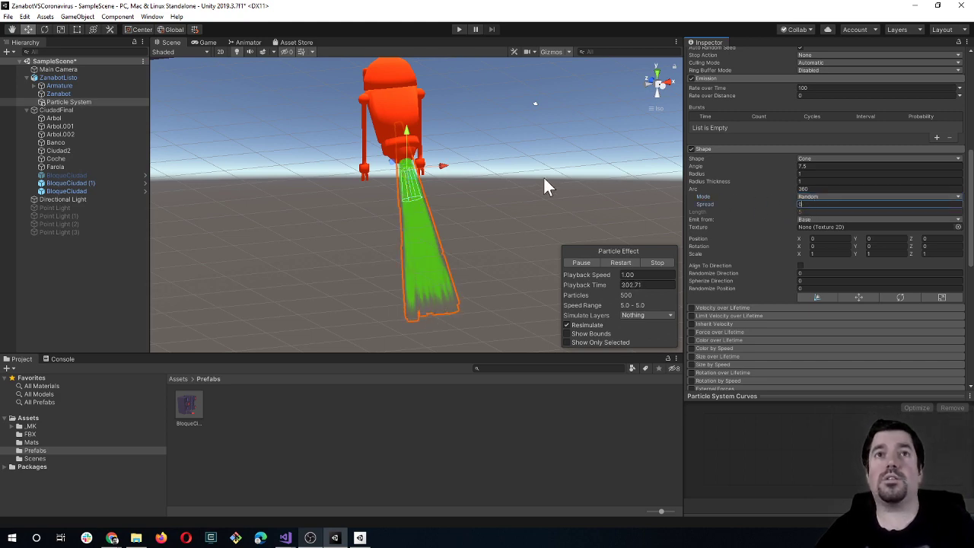
pyautogui.click(484, 220)
pyautogui.moveTo(484, 220)
pyautogui.keyDown('alt'); pyautogui.mouseDown()
pyautogui.moveTo(365, 155)
pyautogui.moveTo(424, 233)
pyautogui.mouseUp(); pyautogui.keyUp('alt')
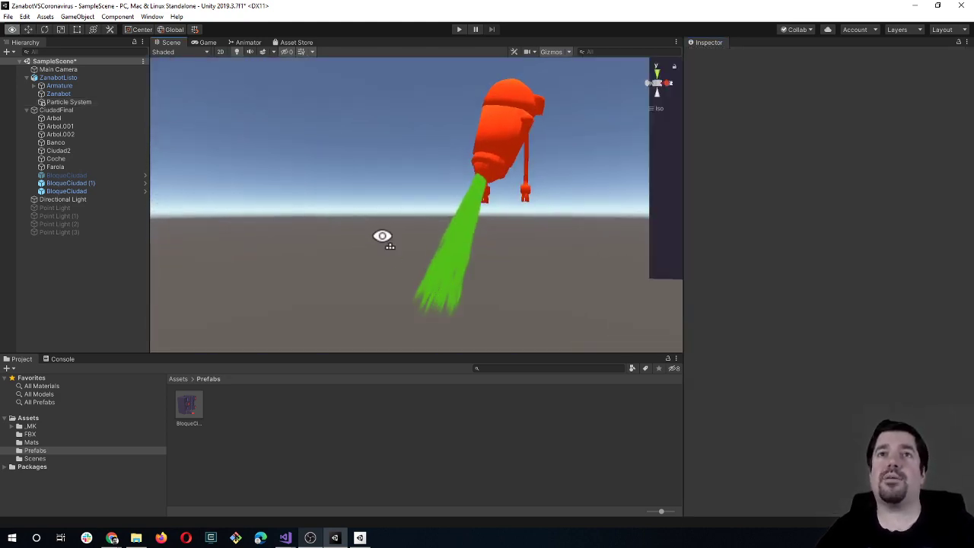
# Step: Reduce the particles' Start Lifetime to 1.4 and check the shorter jet in the Game view
pyautogui.click(423, 233)
pyautogui.keyDown('alt'); pyautogui.moveTo(344, 237); pyautogui.dragTo(503, 245); pyautogui.keyUp('alt')
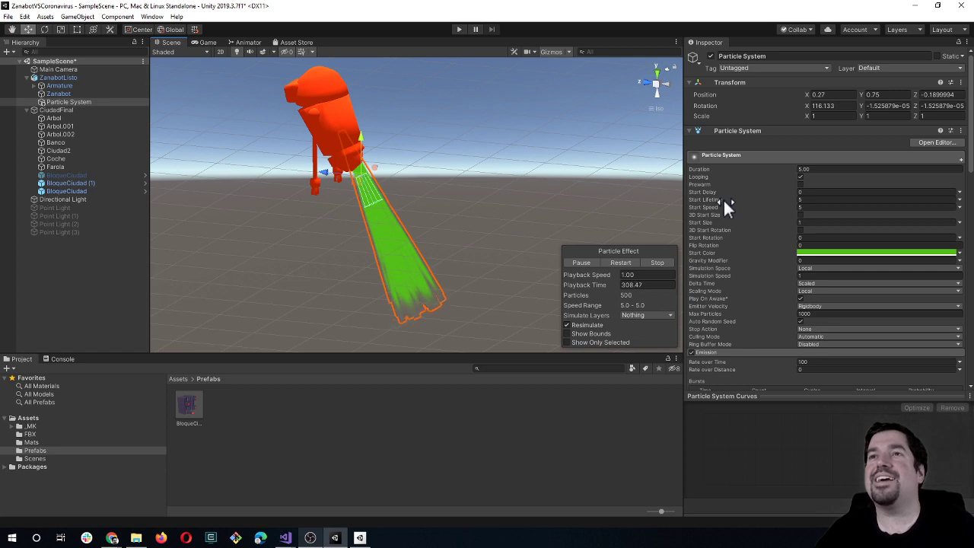
pyautogui.moveTo(723, 198)
pyautogui.mouseDown()
pyautogui.moveTo(711, 194)
pyautogui.moveTo(811, 199)
pyautogui.moveTo(672, 195)
pyautogui.mouseUp()
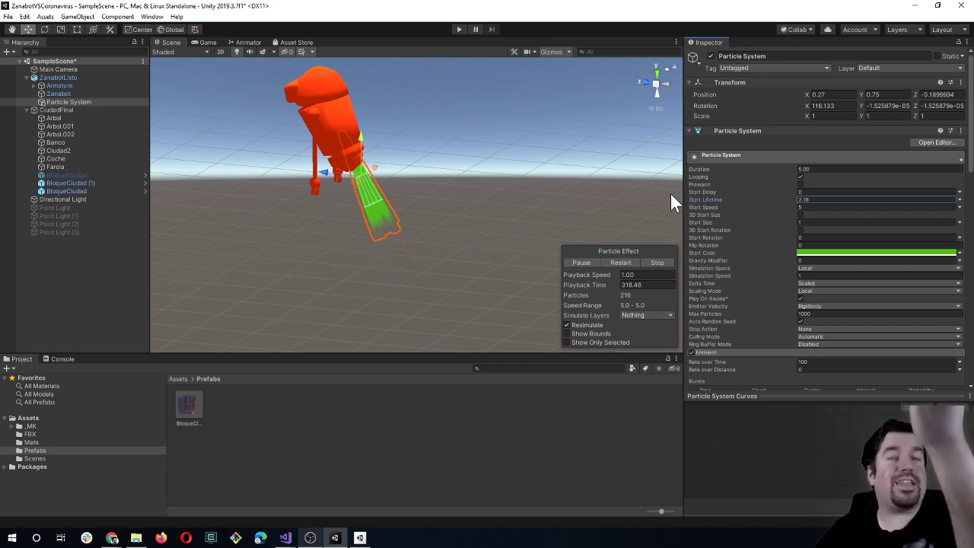
pyautogui.moveTo(671, 193); pyautogui.dragTo(666, 192)
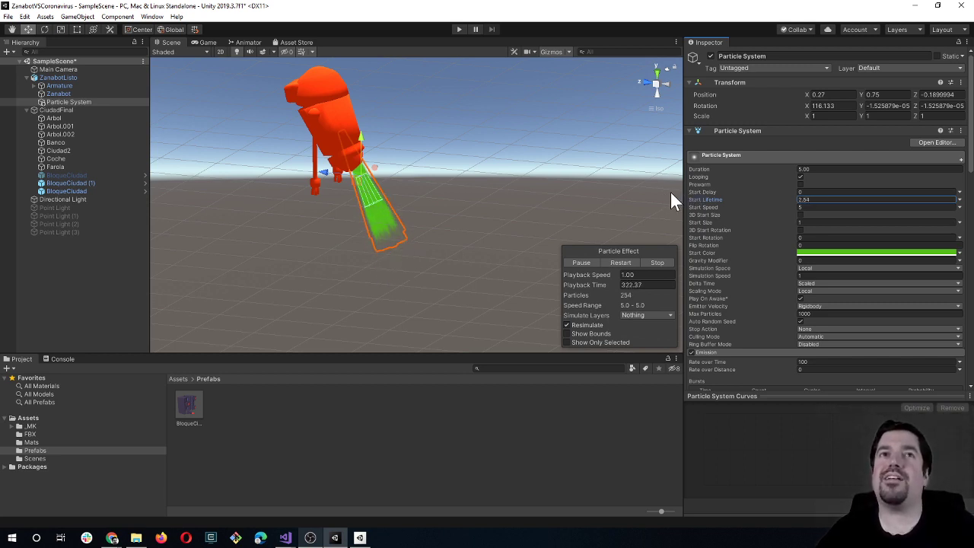
pyautogui.click(209, 43)
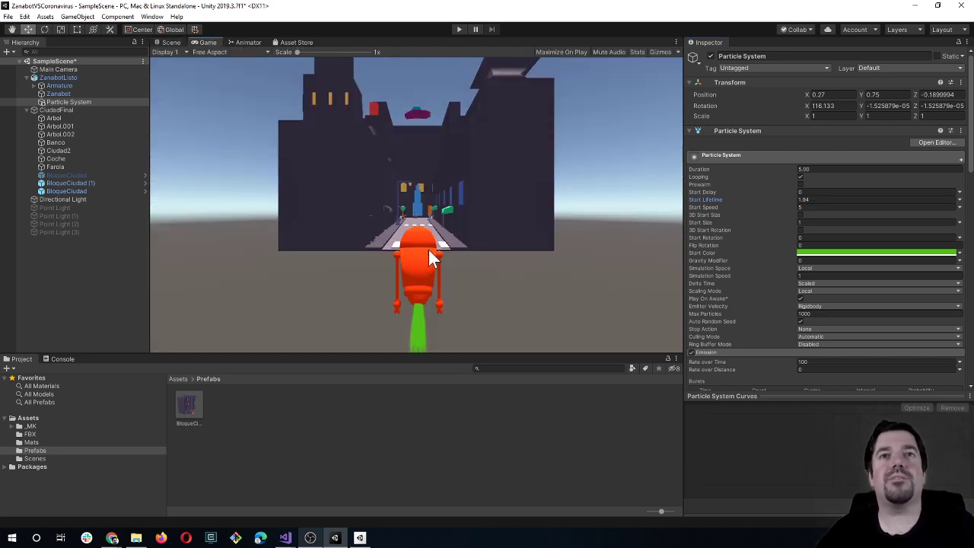
pyautogui.click(780, 200)
pyautogui.write('1.4')
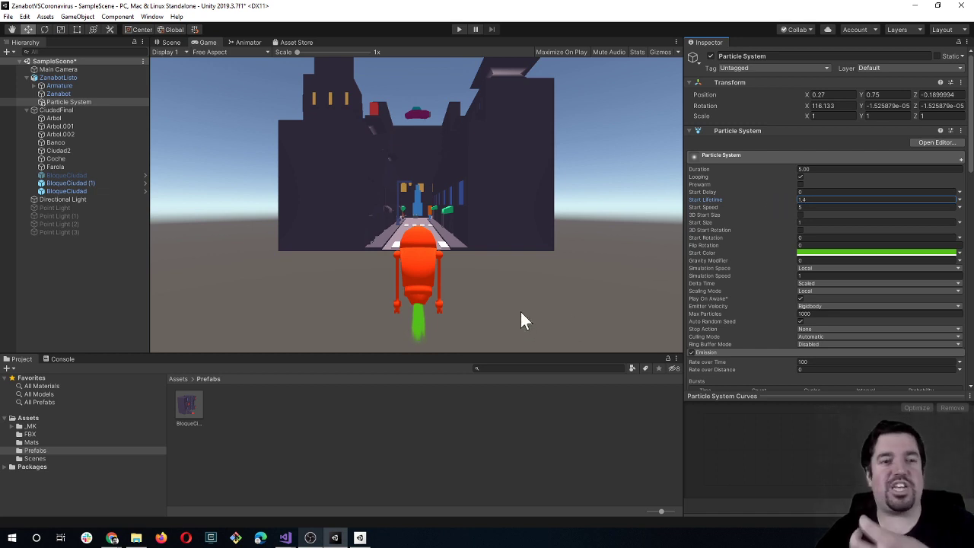
pyautogui.click(169, 41)
pyautogui.moveTo(328, 265)
pyautogui.keyDown('alt'); pyautogui.mouseDown()
pyautogui.moveTo(318, 242)
pyautogui.moveTo(191, 256)
pyautogui.mouseUp(); pyautogui.keyUp('alt')
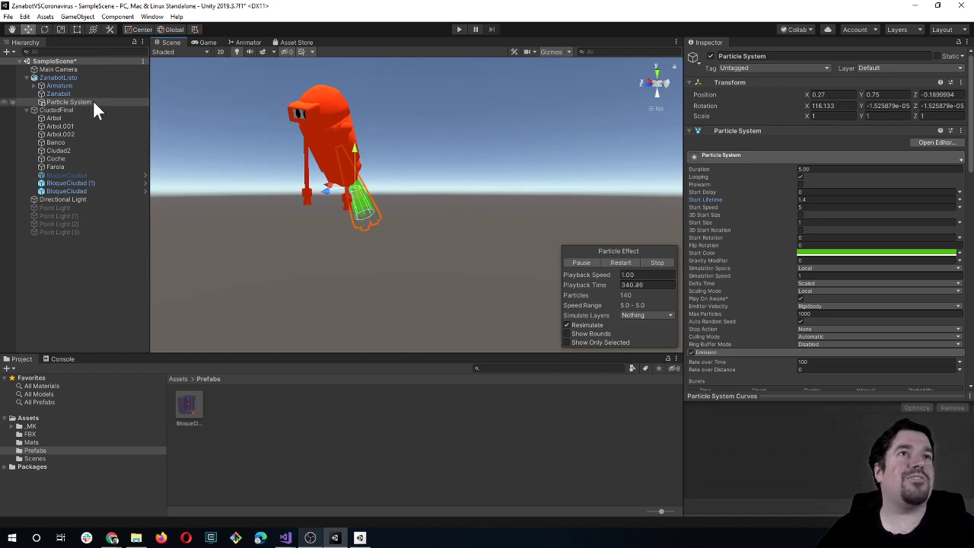
# Step: Rename the Particle System to JetVerde, then select the BloqueCiudad city block
pyautogui.doubleClick(86, 102)
pyautogui.click(750, 56)
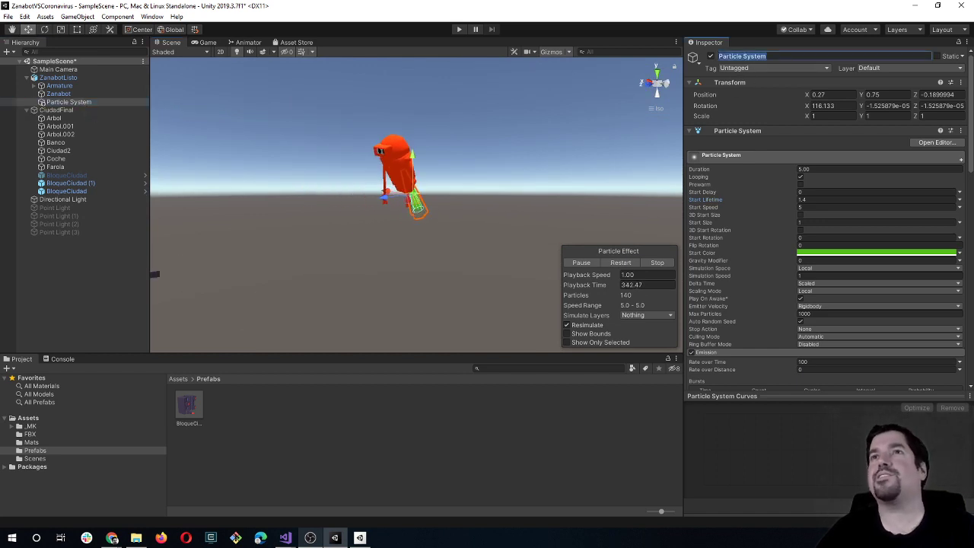
pyautogui.write('F')
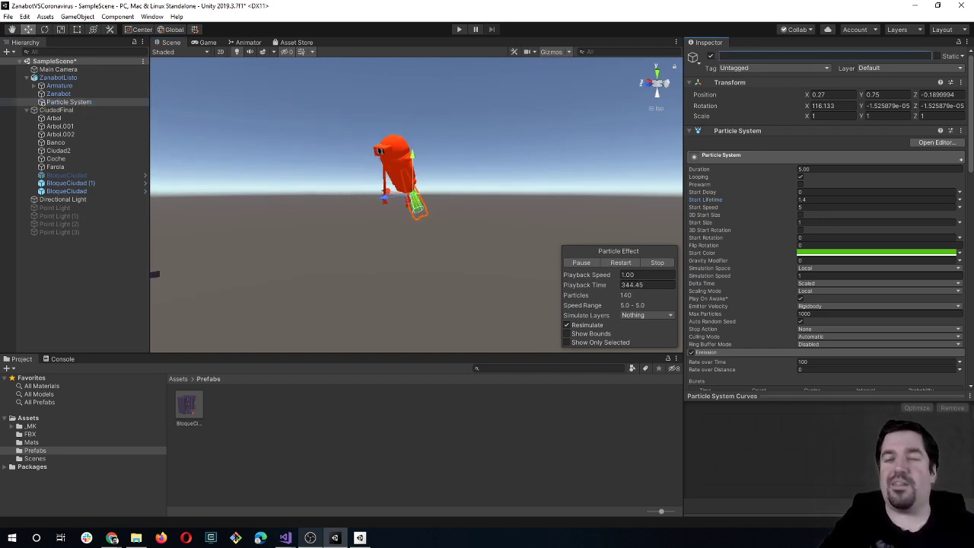
pyautogui.write('de')
pyautogui.press('Return')
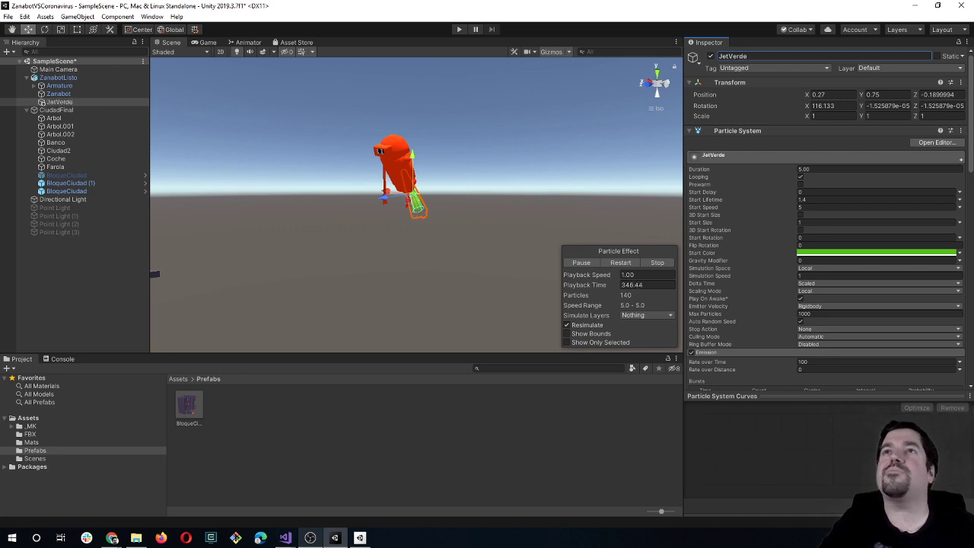
pyautogui.click(414, 263)
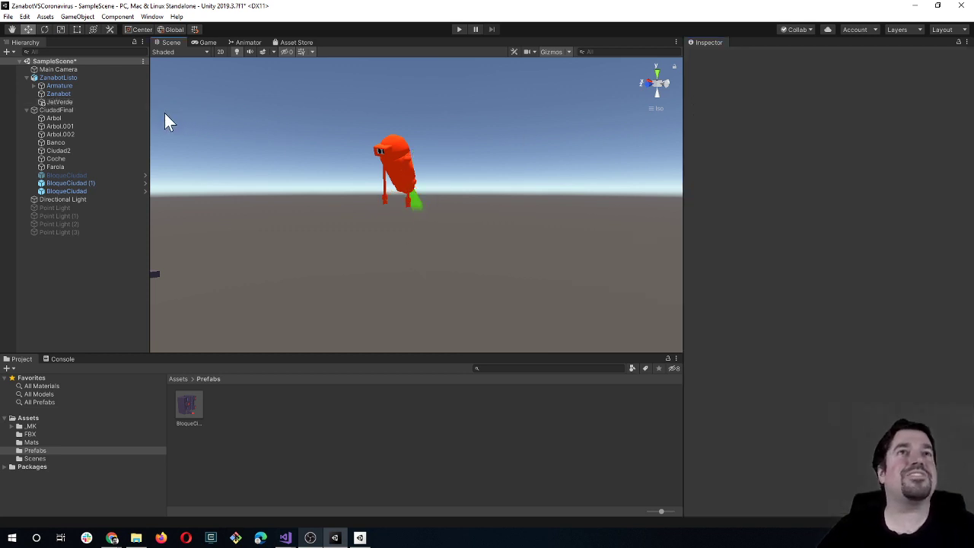
pyautogui.click(67, 176)
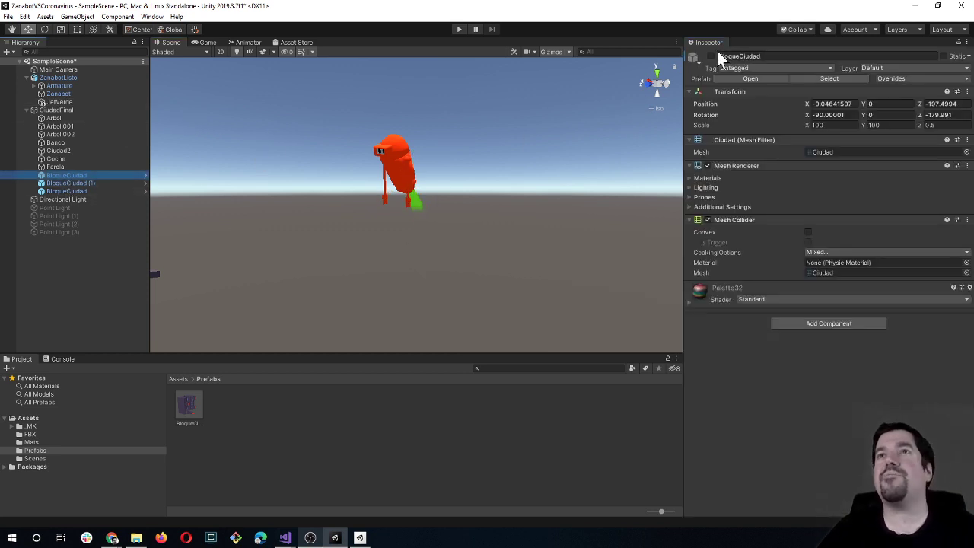
# Step: Frame BloqueCiudad, play-test the scene inspecting JetVerde and ZanabotListo, then stop Play mode
pyautogui.press('f')
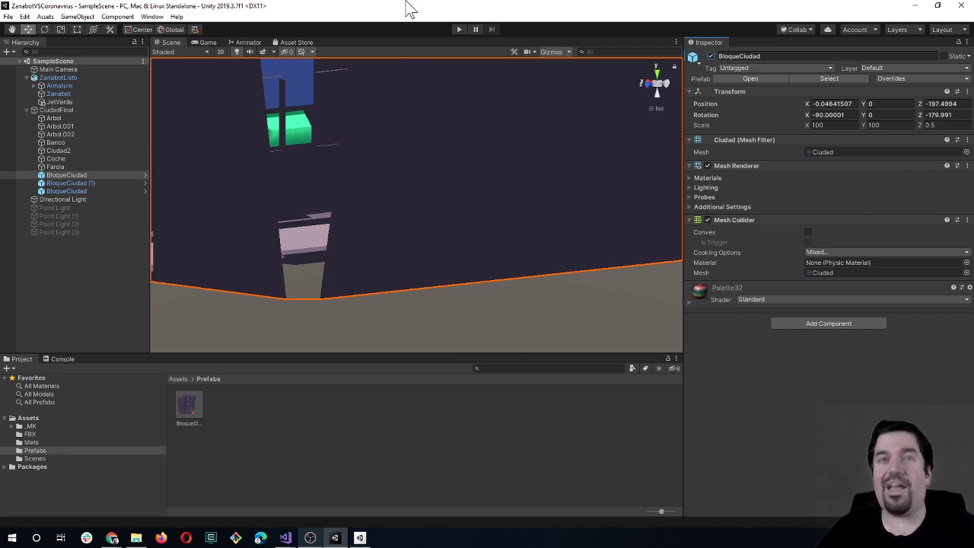
pyautogui.click(459, 29)
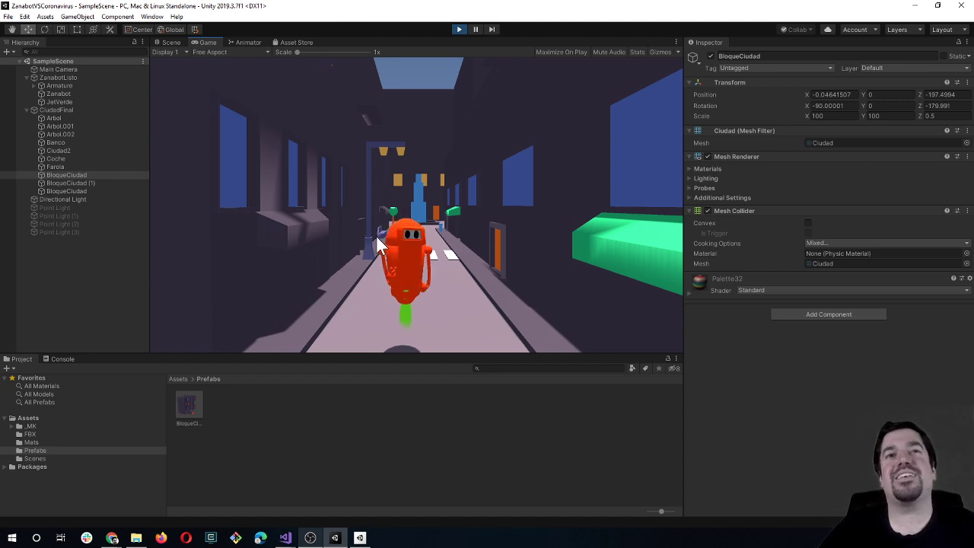
pyautogui.click(68, 100)
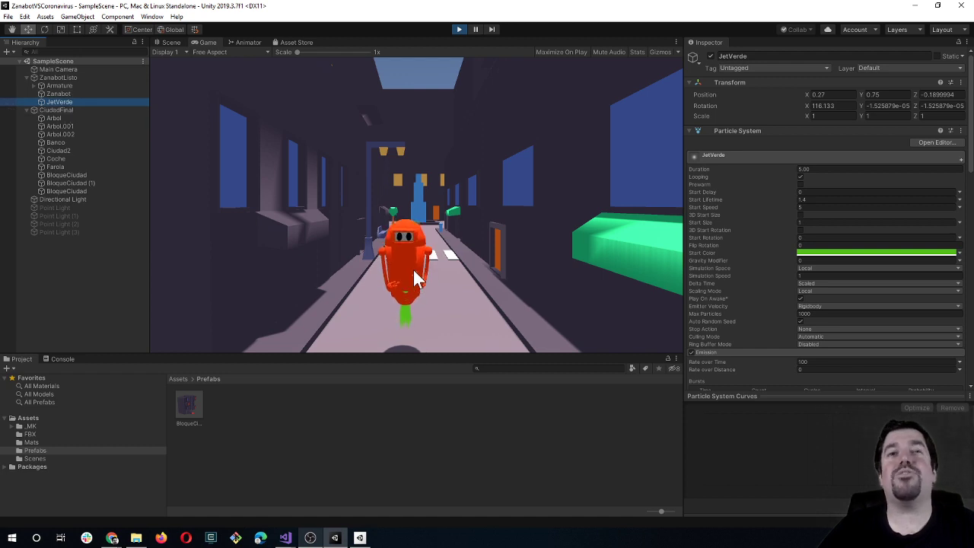
pyautogui.click(66, 78)
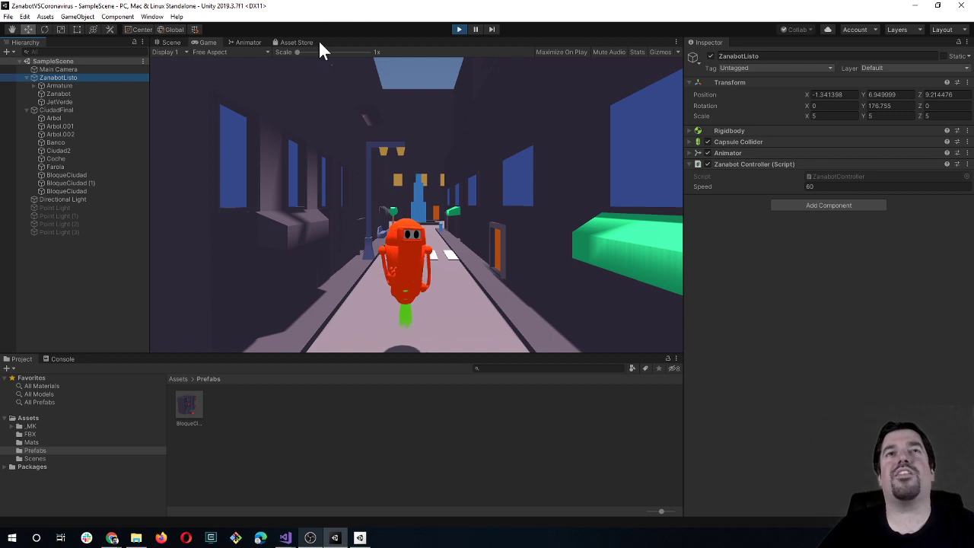
pyautogui.click(175, 40)
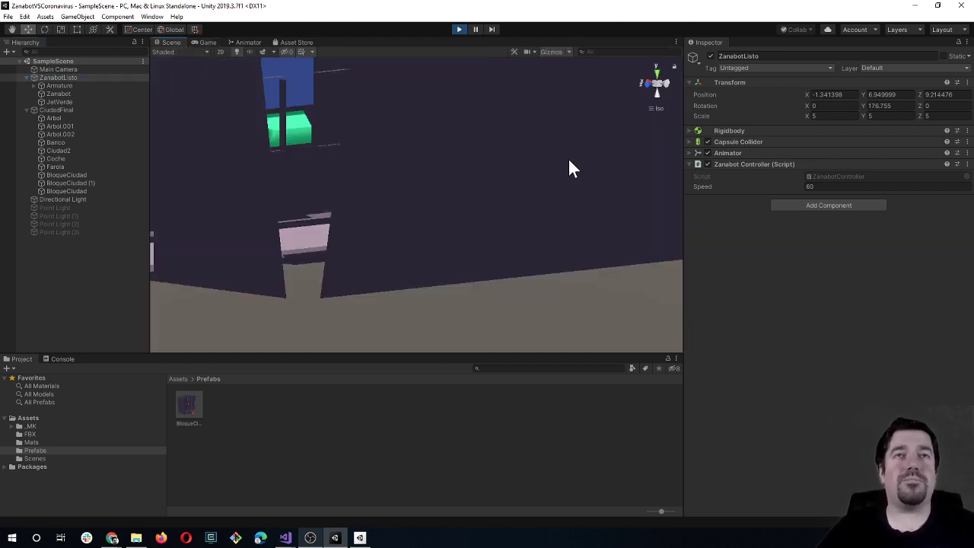
pyautogui.moveTo(570, 163)
pyautogui.mouseDown(button='right')
pyautogui.moveTo(414, 199)
pyautogui.moveTo(379, 161)
pyautogui.mouseUp(button='right')
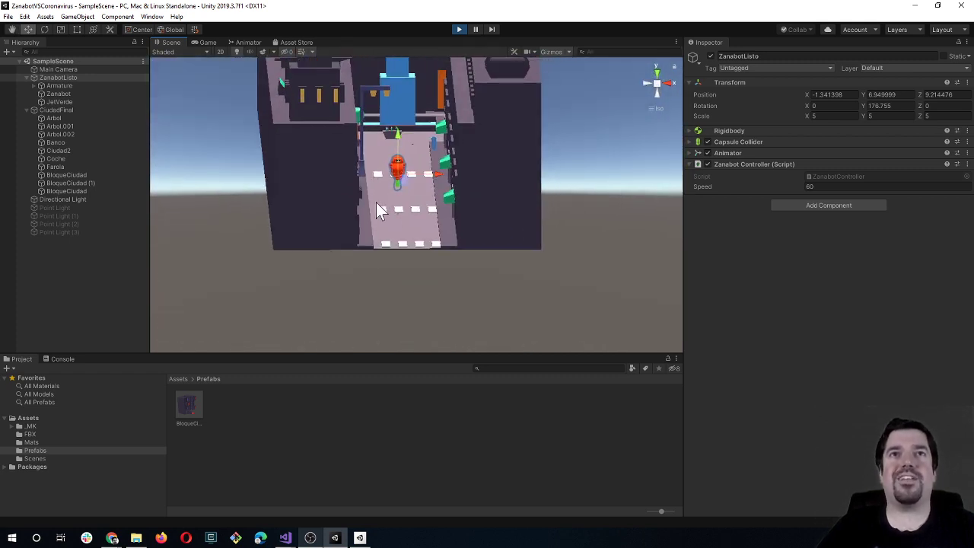
pyautogui.click(461, 30)
pyautogui.click(459, 29)
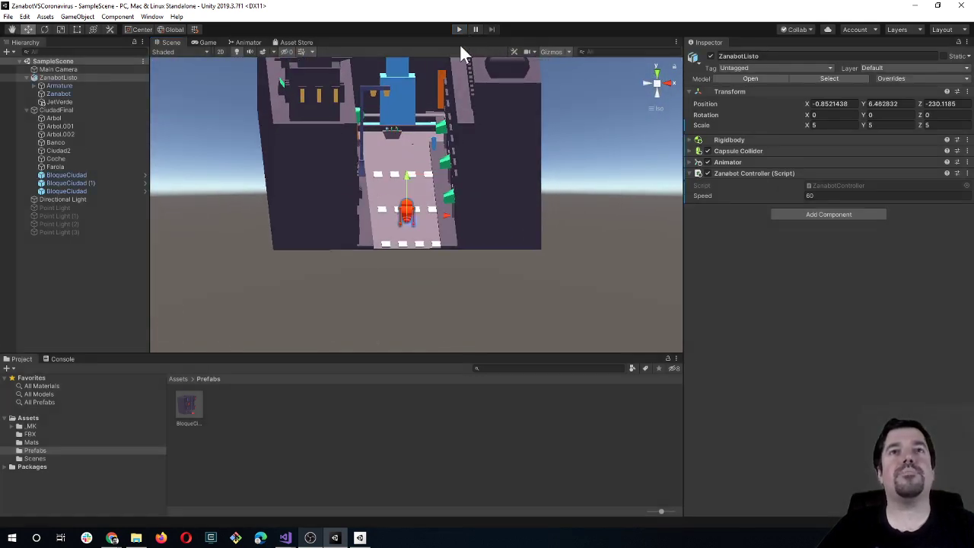
# Step: Expand the Zanabot Armature's Body bones and drag JetVerde under Body.002
pyautogui.click(59, 94)
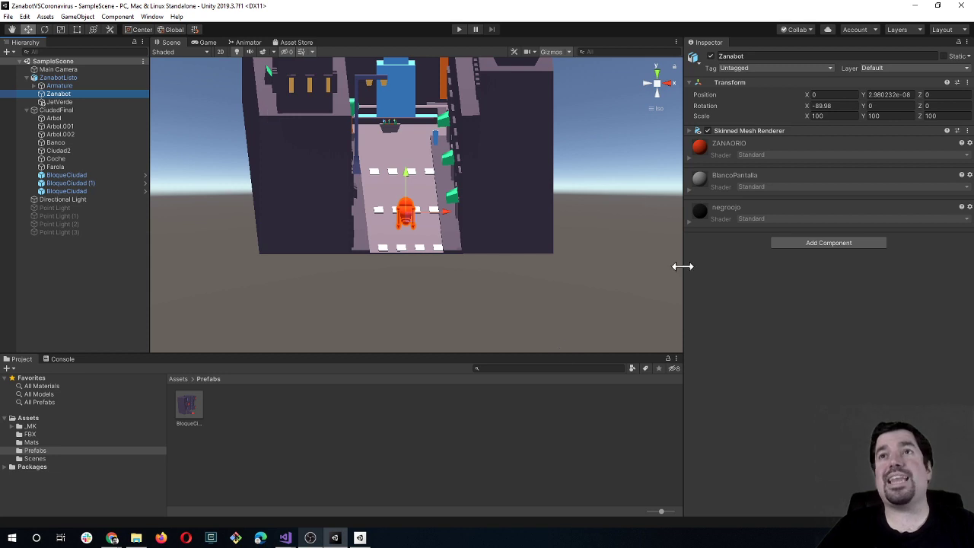
pyautogui.click(71, 85)
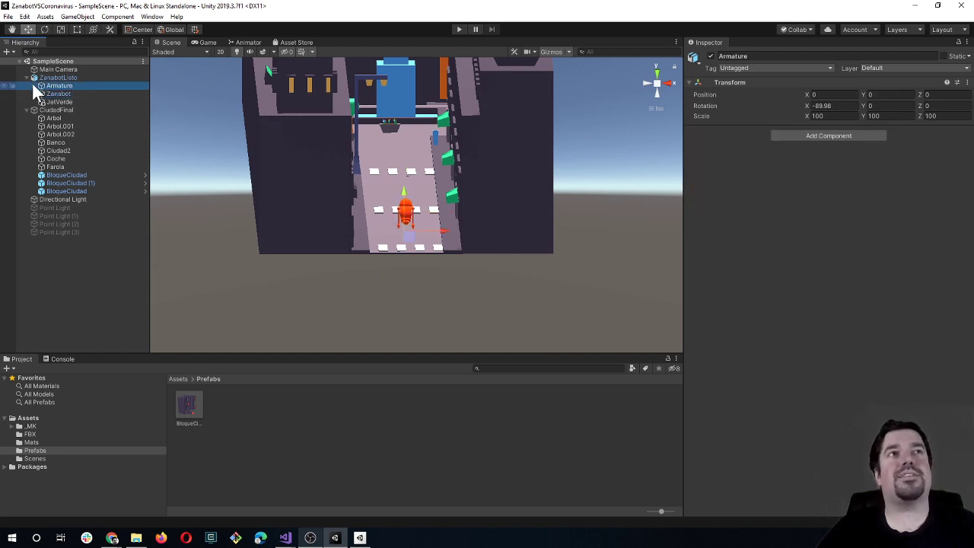
pyautogui.click(34, 85)
pyautogui.click(41, 94)
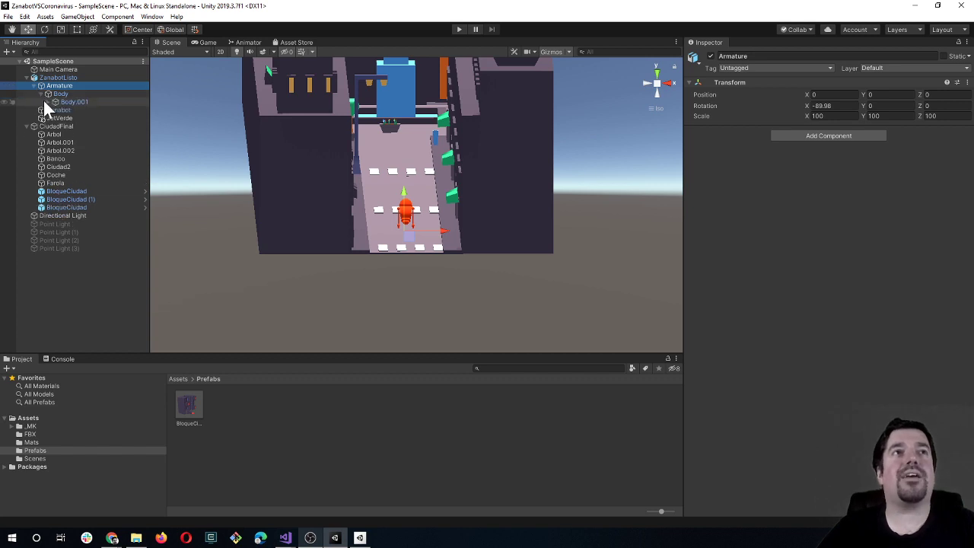
pyautogui.click(48, 102)
pyautogui.click(55, 111)
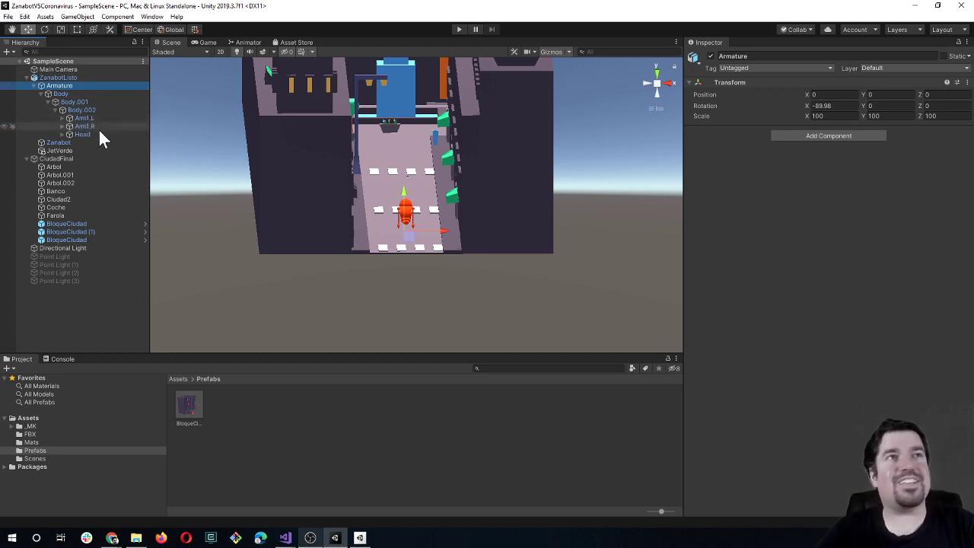
pyautogui.click(72, 94)
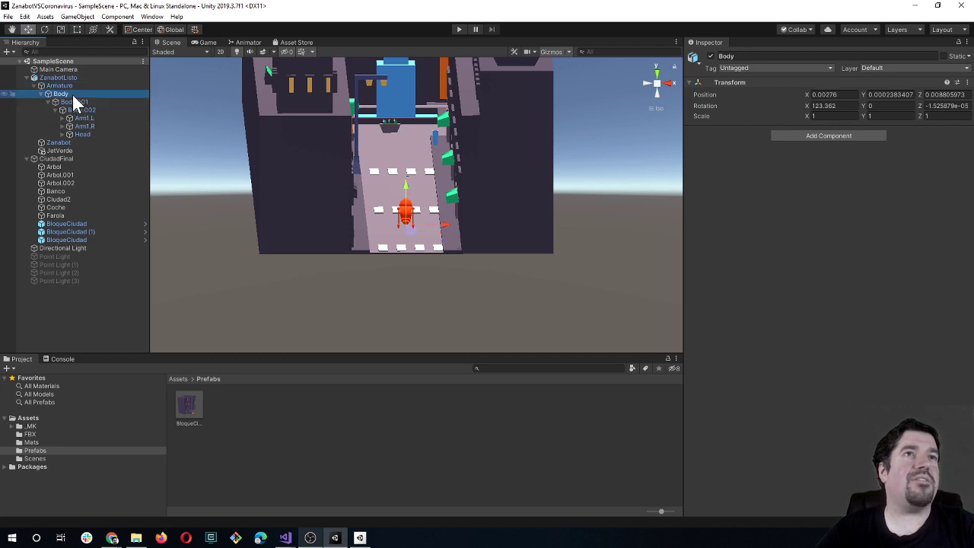
pyautogui.moveTo(59, 150)
pyautogui.mouseDown()
pyautogui.moveTo(68, 101)
pyautogui.moveTo(61, 92)
pyautogui.mouseUp()
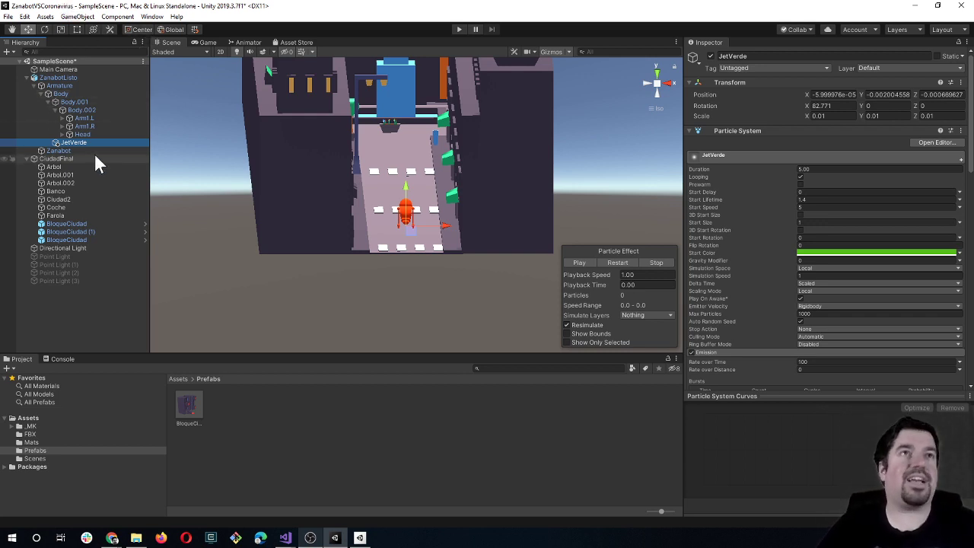
# Step: Play-test the scene with JetVerde attached, selecting it during the run
pyautogui.click(459, 29)
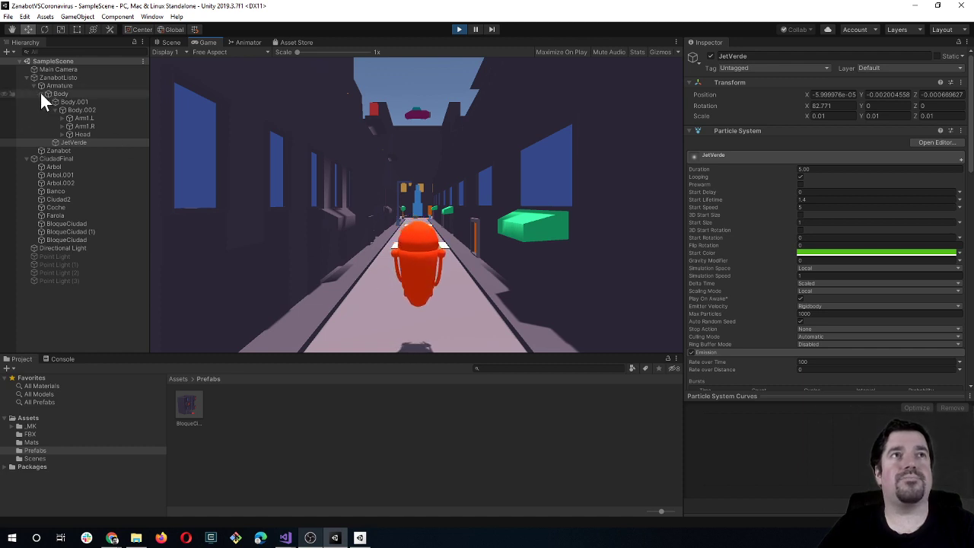
pyautogui.click(67, 143)
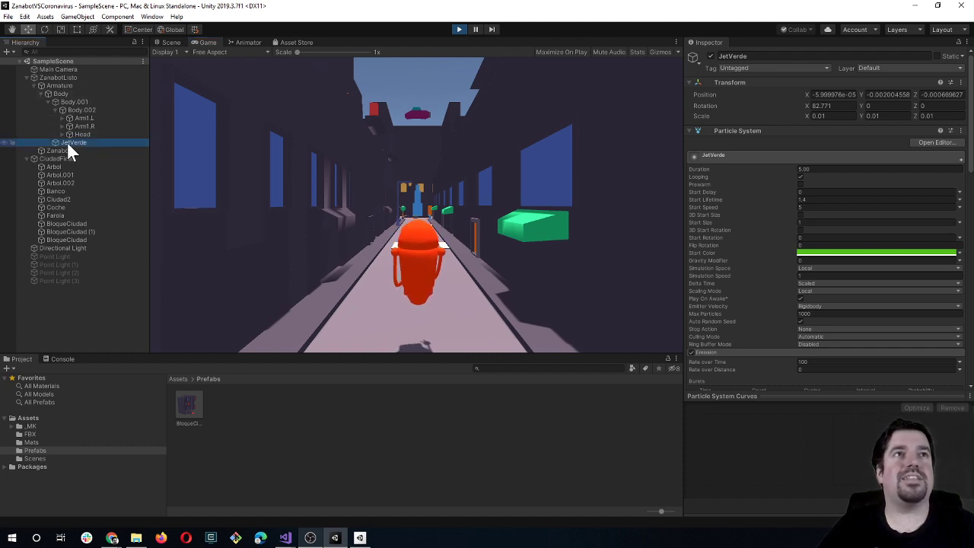
pyautogui.click(459, 29)
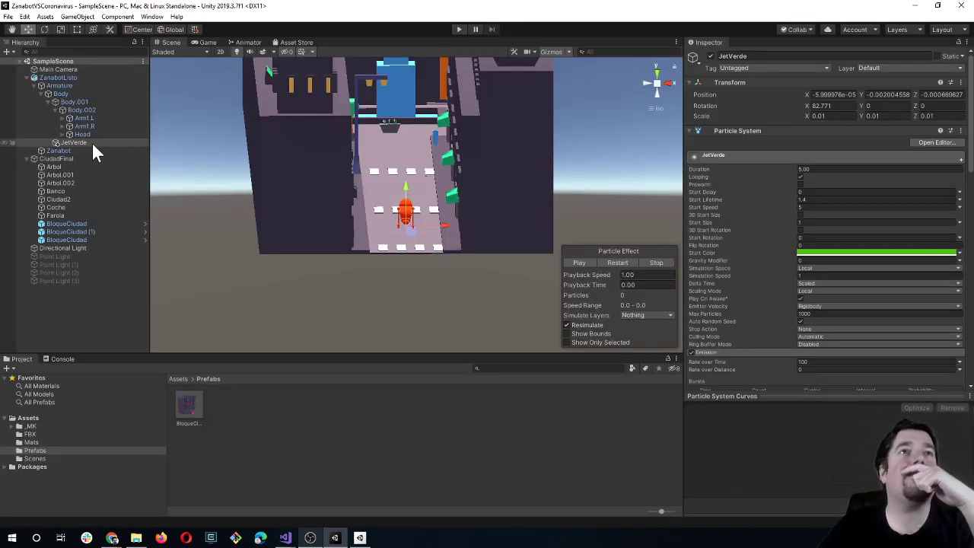
# Step: Reparent JetVerde onto Body.001 and dismiss the prefab restructure warning
pyautogui.moveTo(93, 145); pyautogui.dragTo(77, 147)
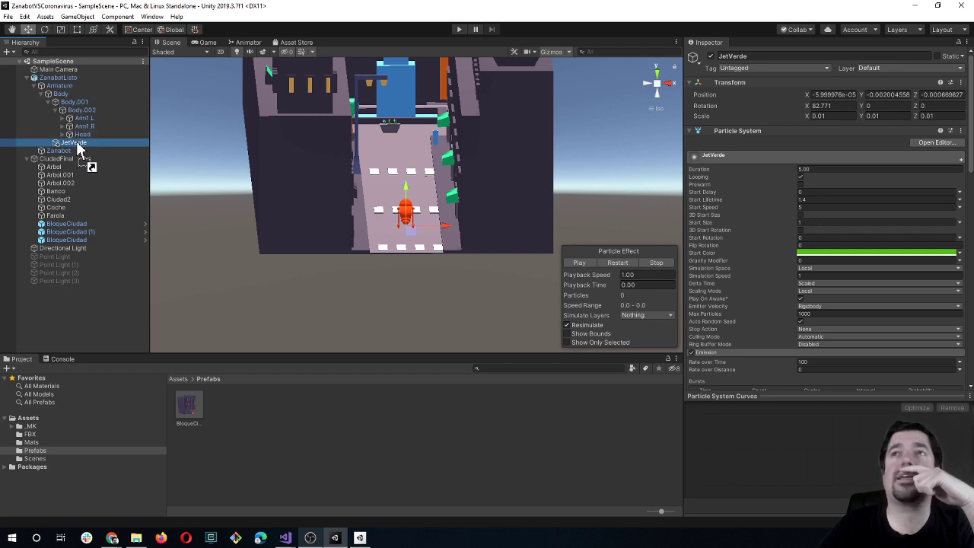
pyautogui.moveTo(78, 145); pyautogui.dragTo(76, 142)
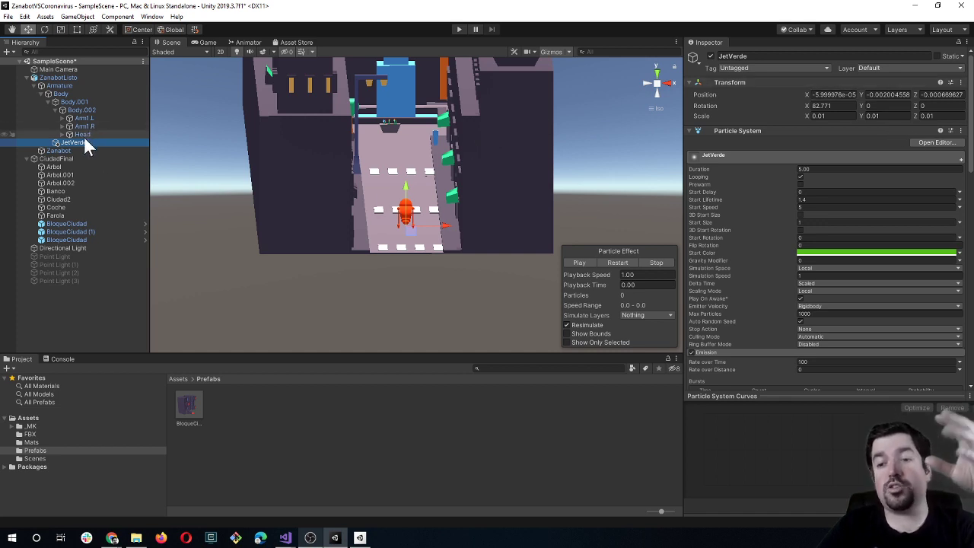
pyautogui.click(47, 101)
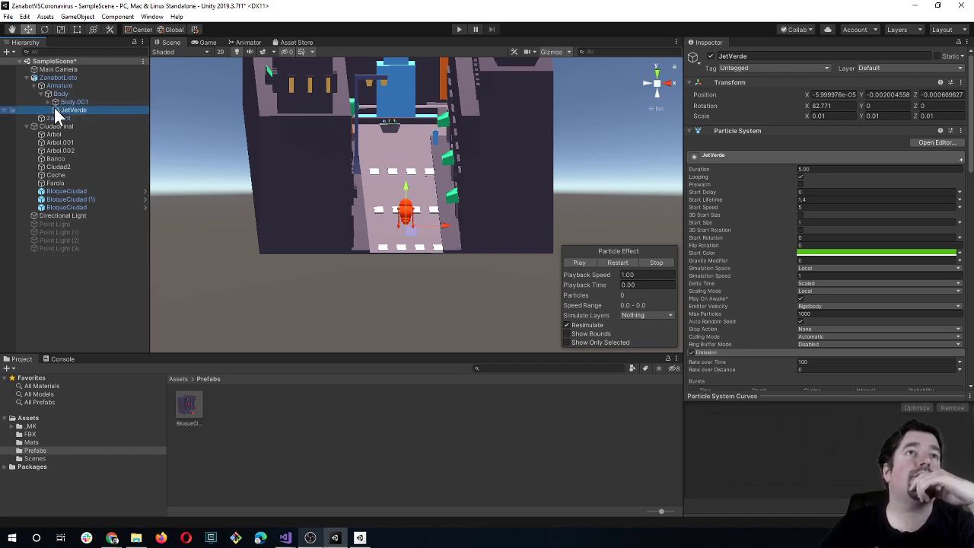
pyautogui.moveTo(62, 109); pyautogui.dragTo(73, 99)
pyautogui.click(580, 229)
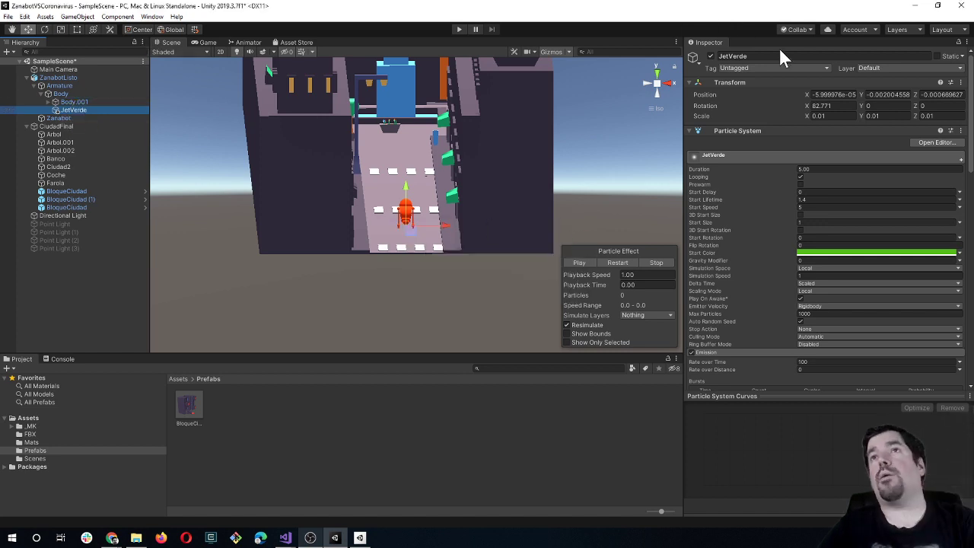
# Step: Set JetVerde's Position to 0,0,0 and Scale to 1,1,1
pyautogui.click(832, 84)
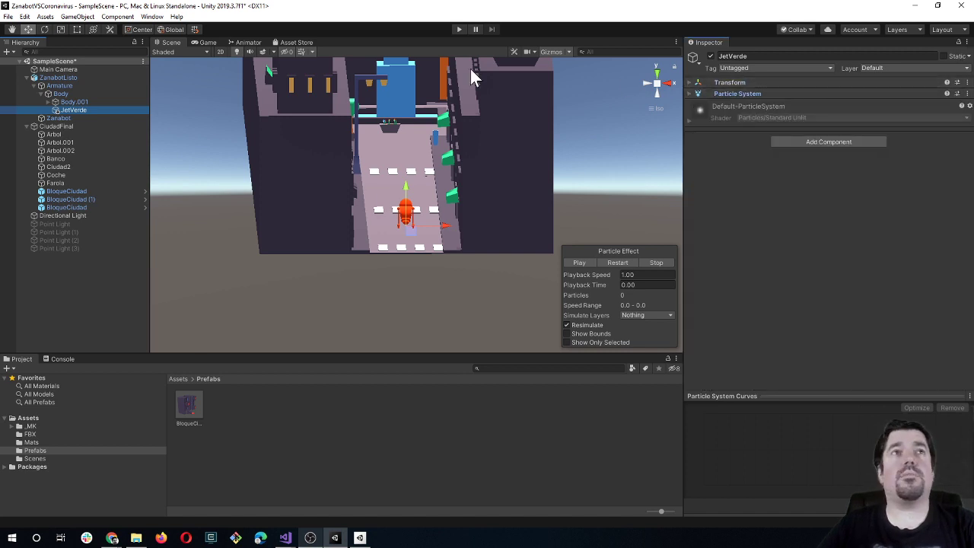
pyautogui.click(76, 109)
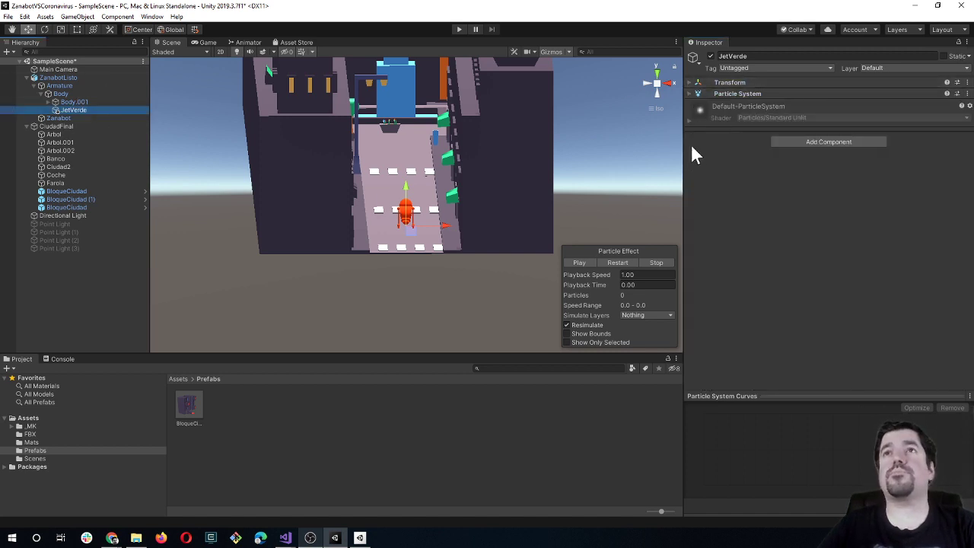
pyautogui.click(690, 83)
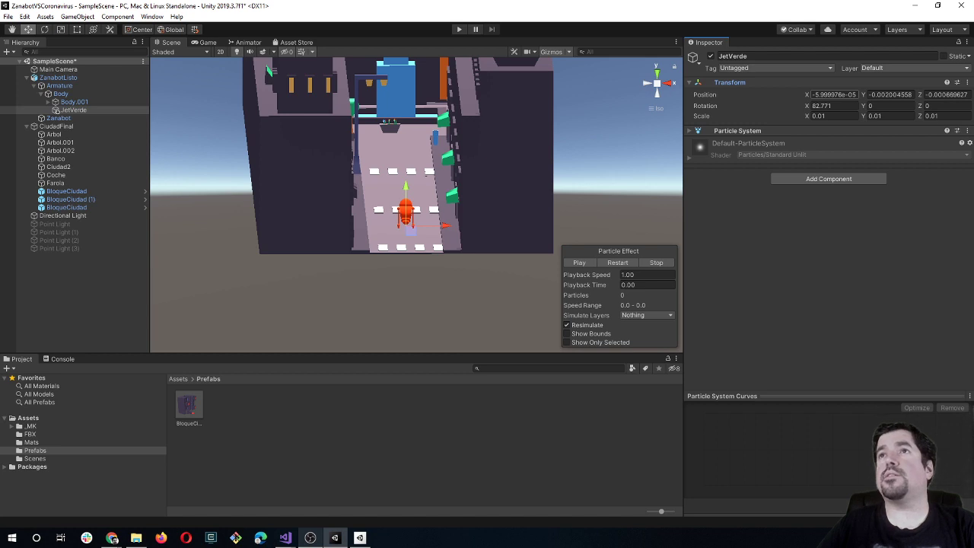
pyautogui.write('0')
pyautogui.press('Tab')
pyautogui.write('0')
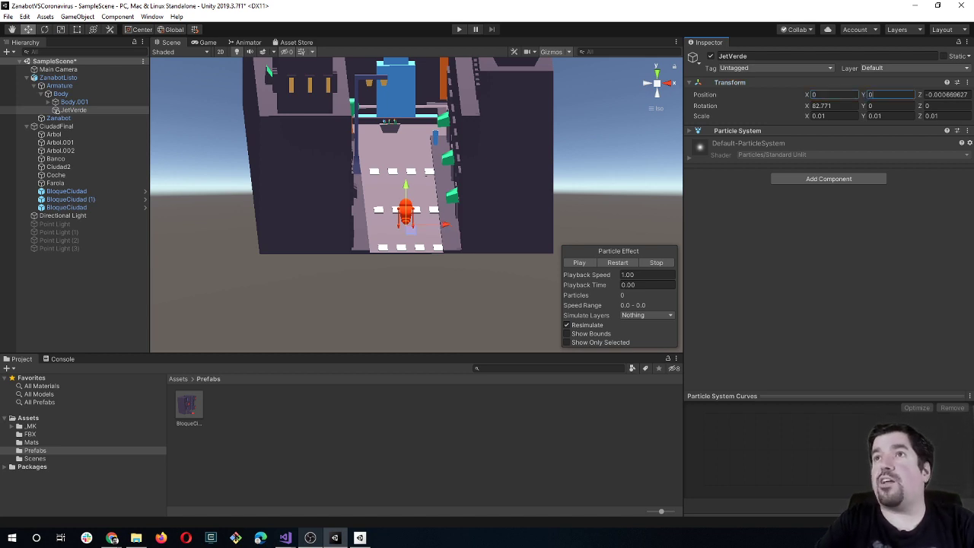
pyautogui.press('Tab')
pyautogui.write('0')
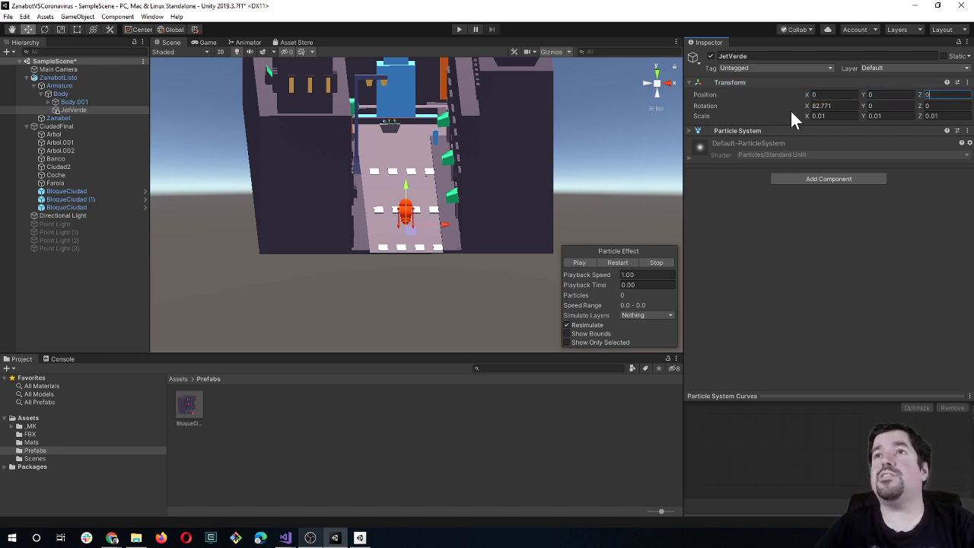
pyautogui.click(822, 115)
pyautogui.write('1')
pyautogui.click(875, 116)
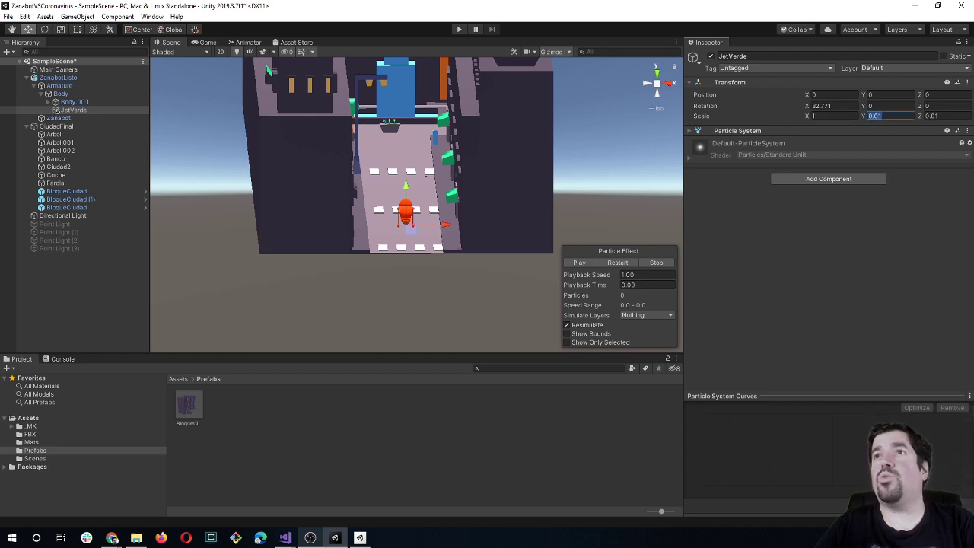
pyautogui.write('1')
pyautogui.click(937, 115)
pyautogui.write('1')
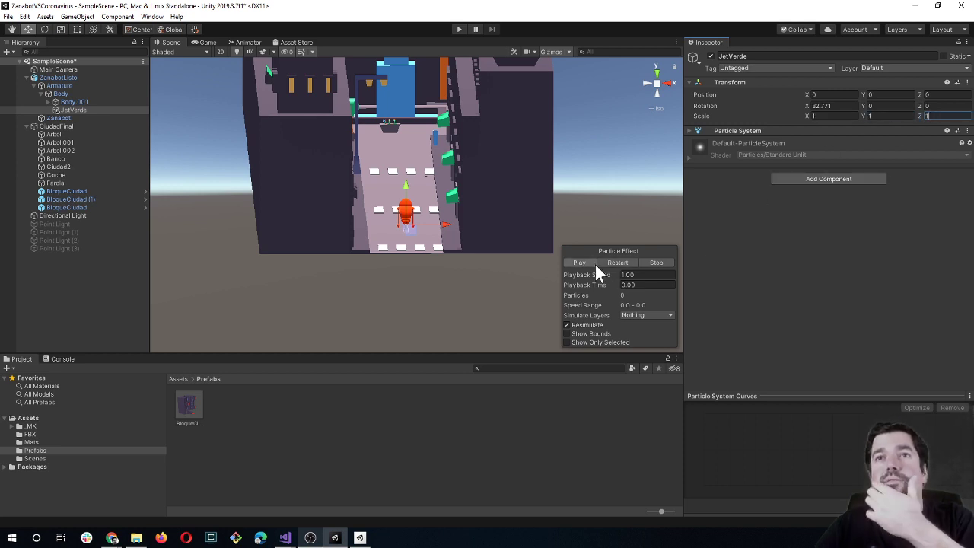
# Step: Preview the emission under the robot, save the scene with Ctrl+S, and play-test the jet
pyautogui.click(579, 263)
pyautogui.scroll(5, 468, 273)
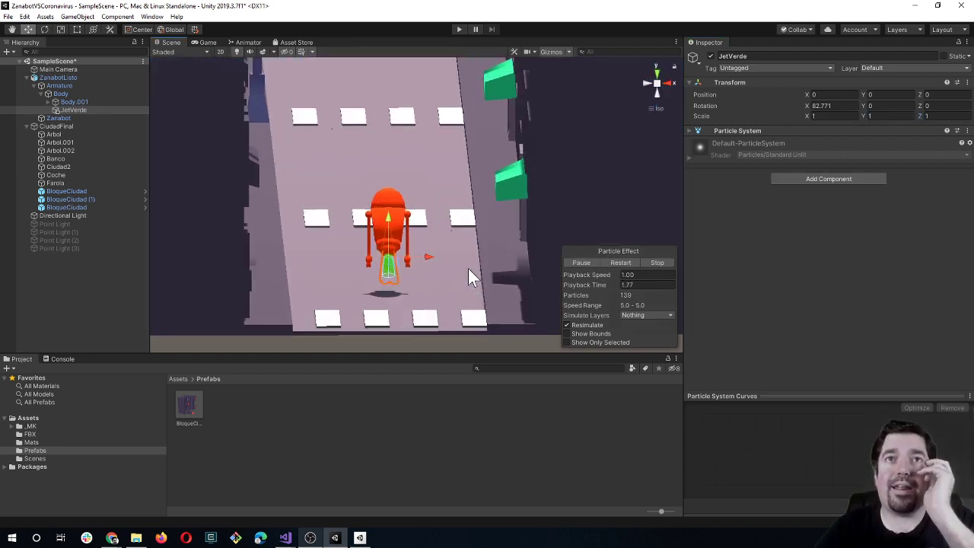
pyautogui.scroll(2, 468, 268)
pyautogui.moveTo(437, 295); pyautogui.dragTo(487, 261, button='middle')
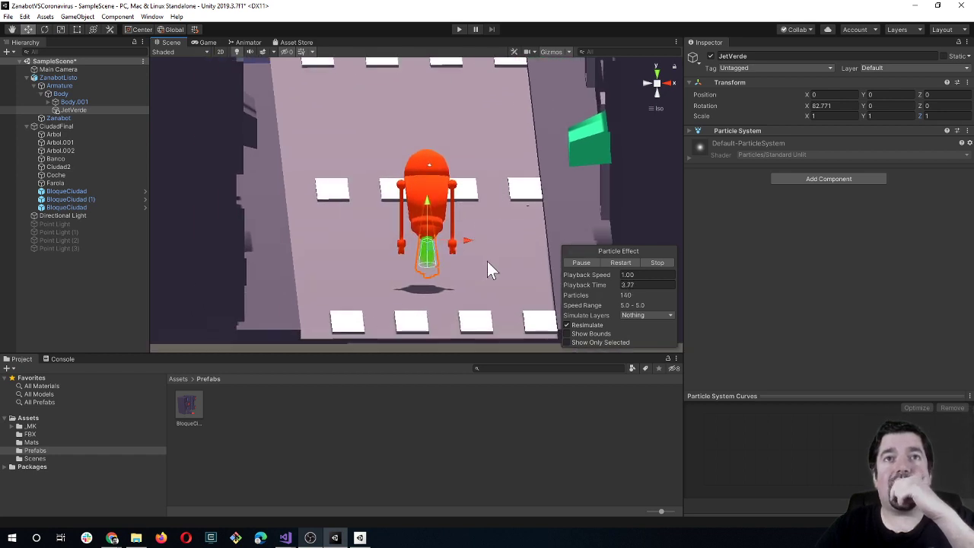
pyautogui.moveTo(487, 262)
pyautogui.keyDown('alt'); pyautogui.mouseDown()
pyautogui.moveTo(409, 316)
pyautogui.moveTo(387, 256)
pyautogui.mouseUp(); pyautogui.keyUp('alt')
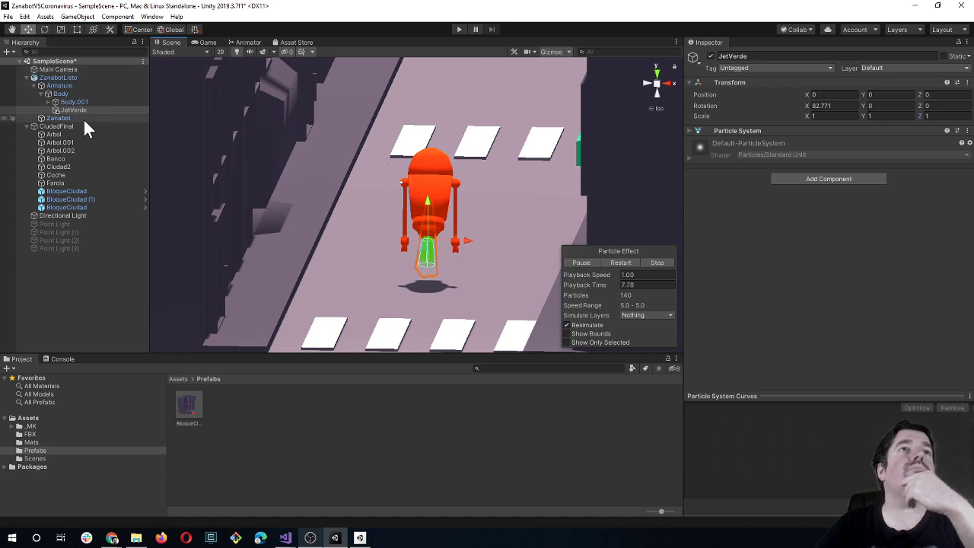
pyautogui.hotkey('ctrl', 's')
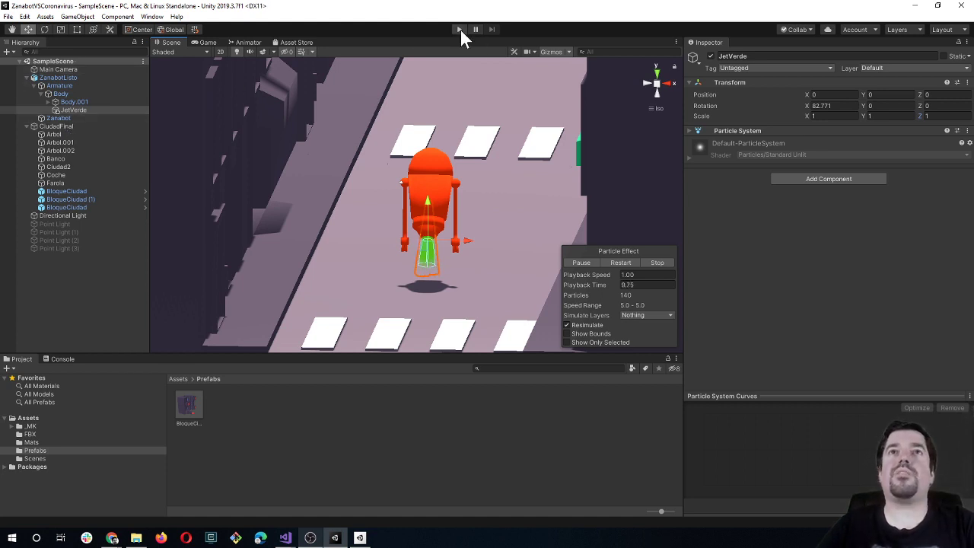
pyautogui.moveTo(432, 207)
pyautogui.mouseDown()
pyautogui.moveTo(429, 263)
pyautogui.moveTo(435, 258)
pyautogui.mouseUp()
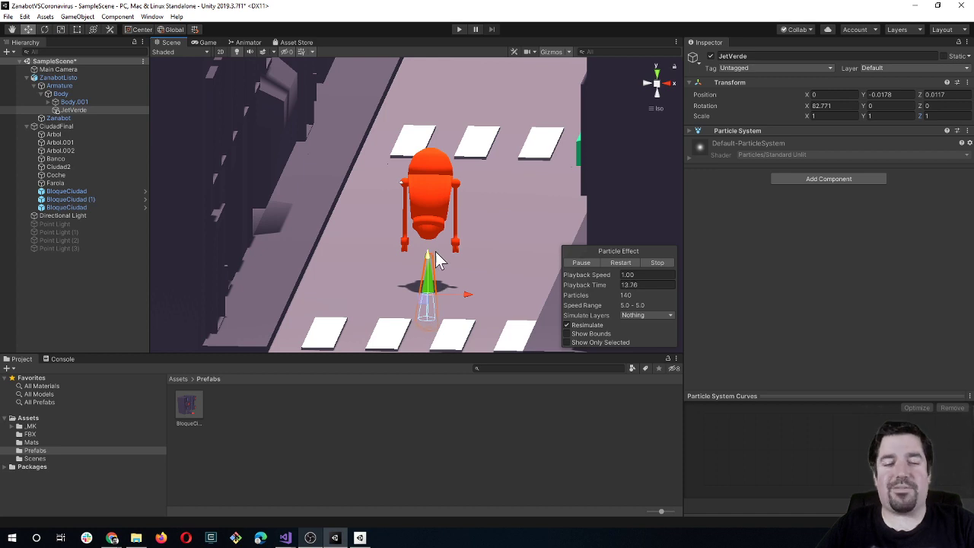
pyautogui.hotkey('ctrl', 'z')
pyautogui.click(460, 29)
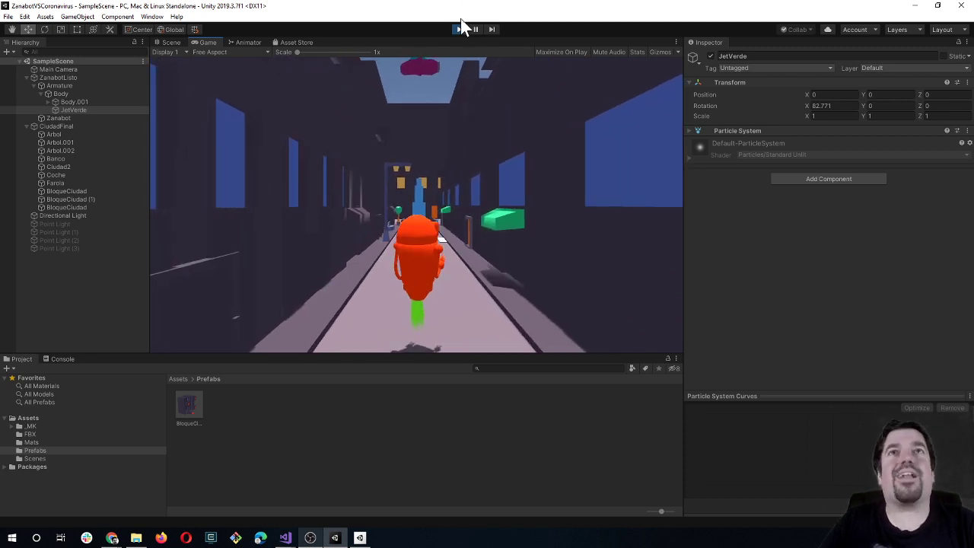
pyautogui.click(459, 27)
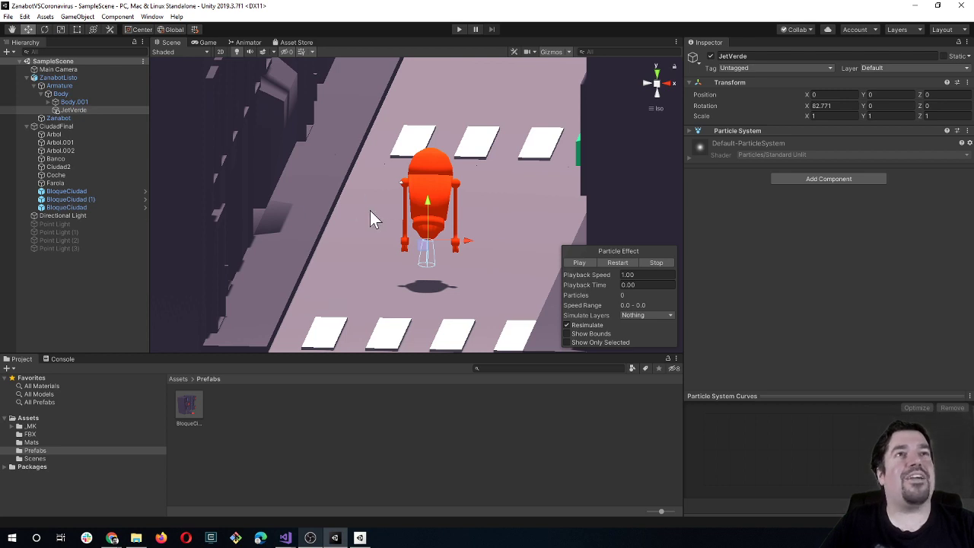
# Step: Add a Point Light as a child of the robot's Body
pyautogui.click(61, 94)
pyautogui.rightClick(61, 93)
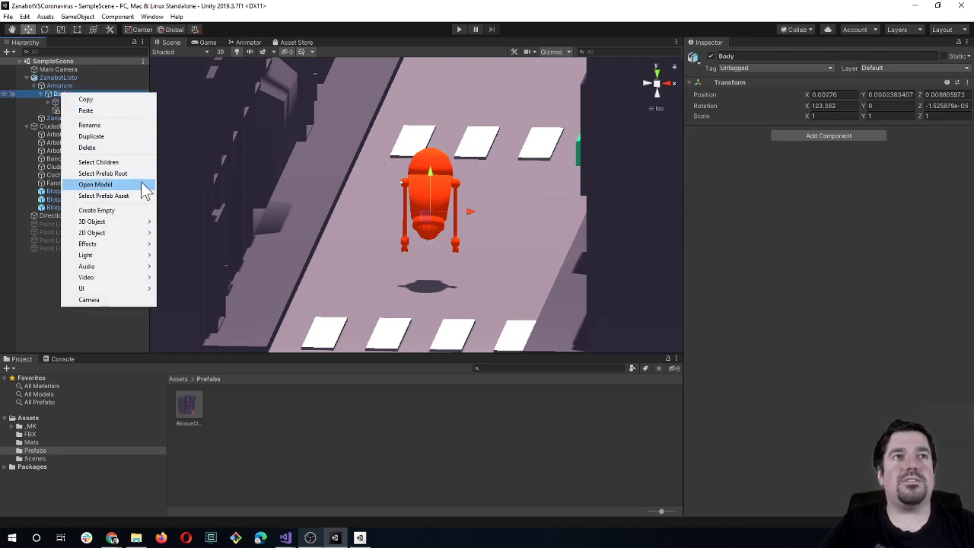
pyautogui.moveTo(141, 259)
pyautogui.click(179, 266)
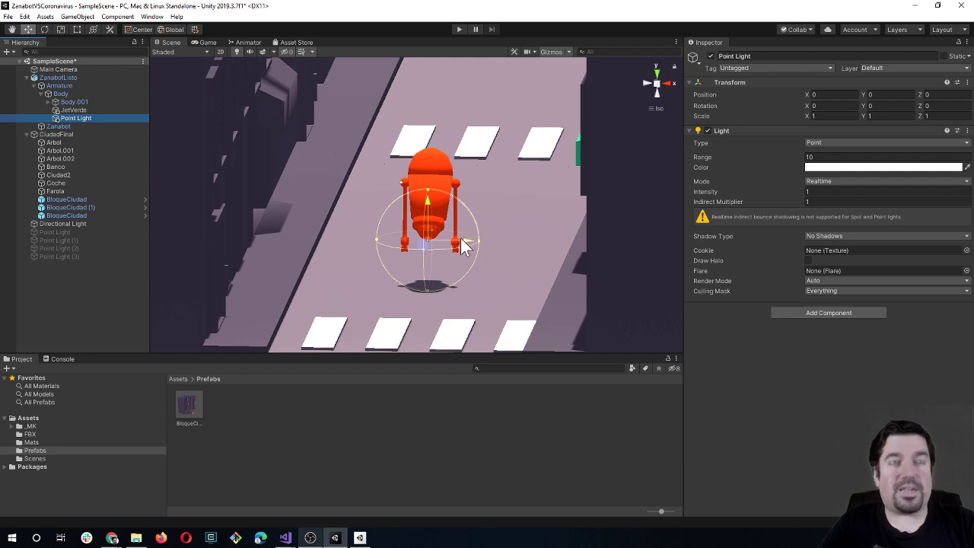
# Step: Set the point light's Range to 5.7, keeping its type as Point
pyautogui.click(61, 29)
pyautogui.moveTo(429, 238); pyautogui.dragTo(446, 241)
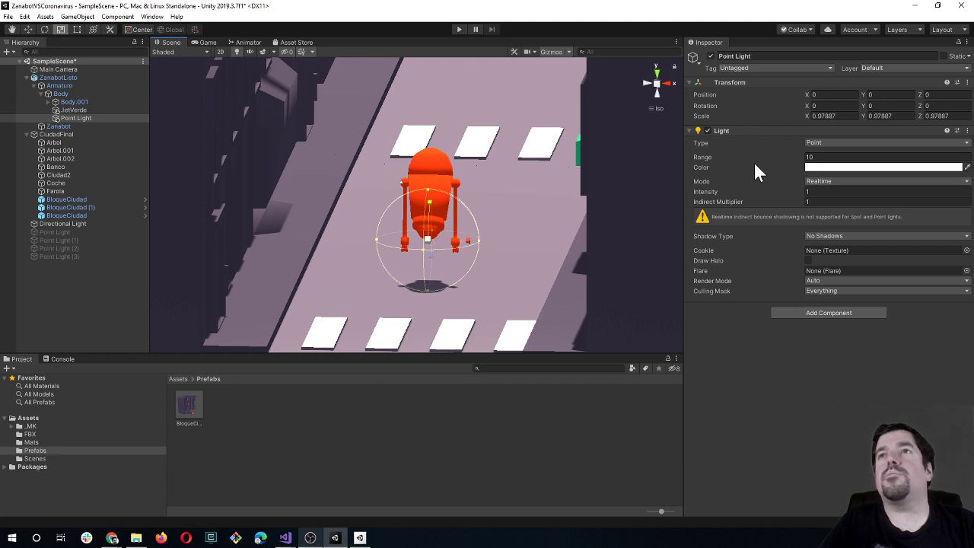
pyautogui.hotkey('ctrl', 'z')
pyautogui.moveTo(750, 156); pyautogui.dragTo(676, 162)
pyautogui.keyDown('alt'); pyautogui.moveTo(361, 271); pyautogui.dragTo(412, 301); pyautogui.keyUp('alt')
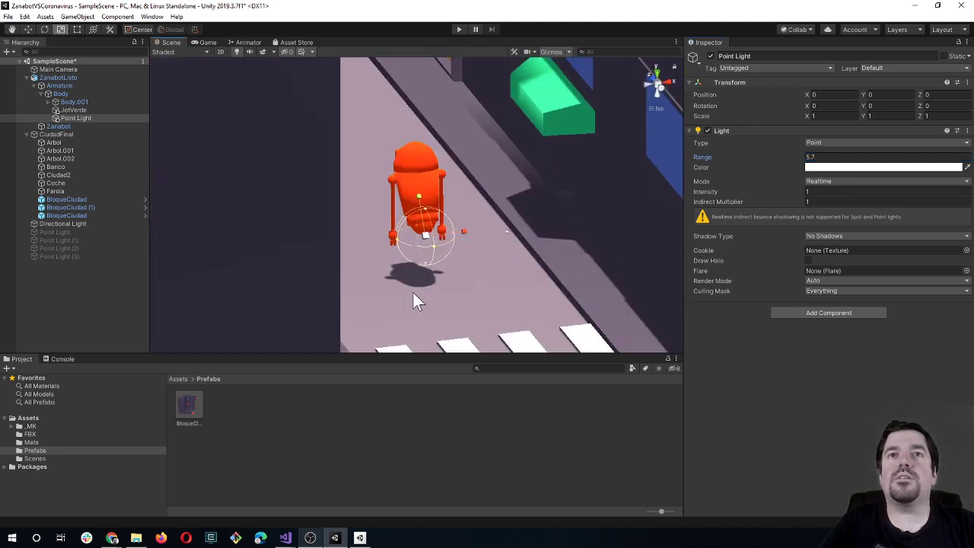
pyautogui.click(832, 180)
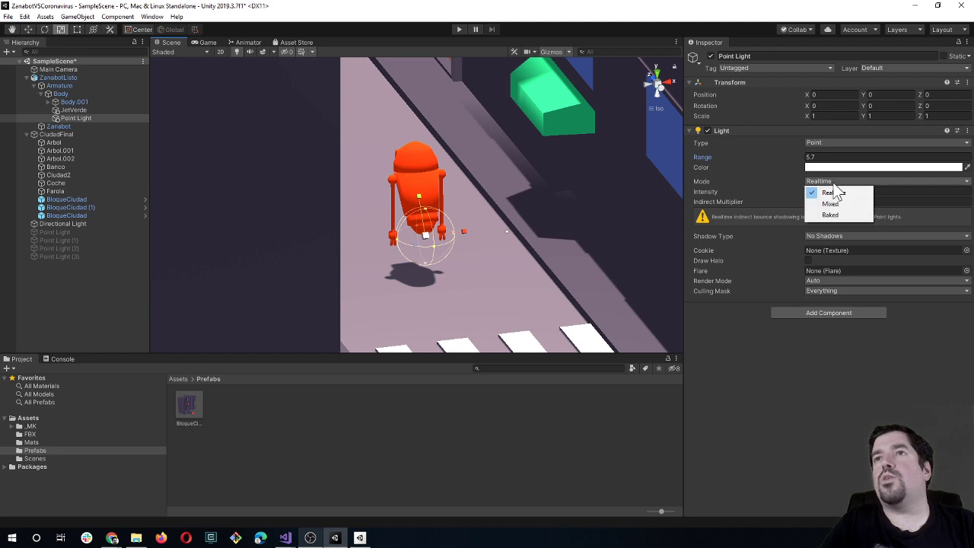
pyautogui.click(834, 192)
pyautogui.click(828, 143)
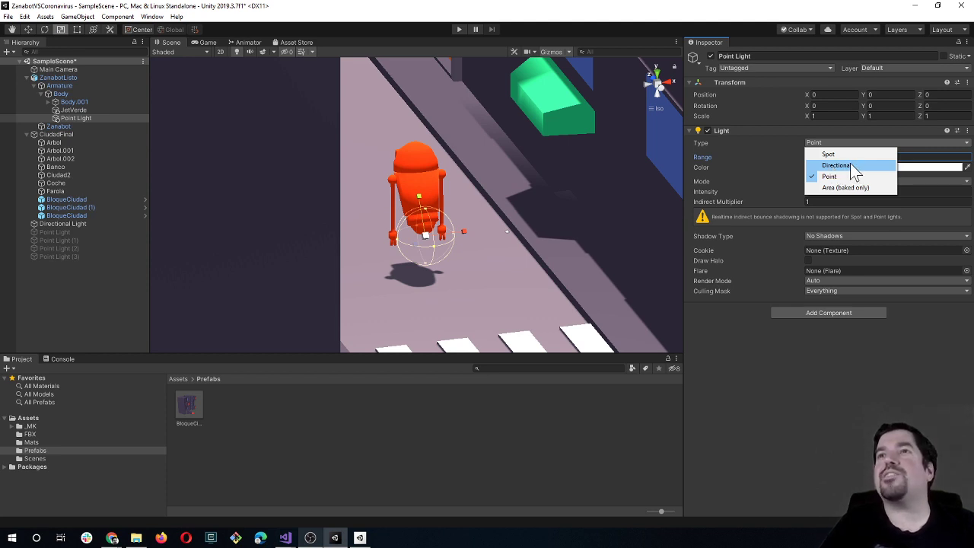
pyautogui.click(762, 160)
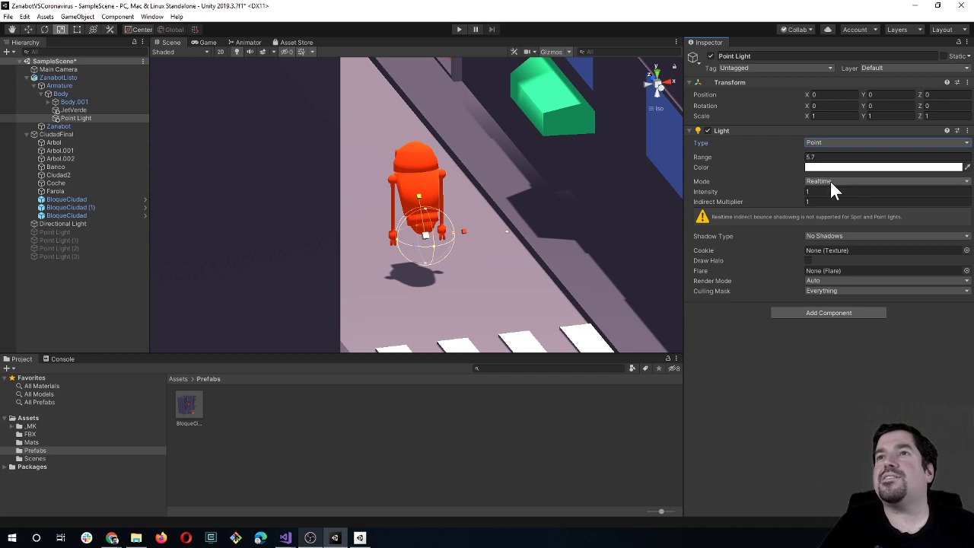
# Step: Change the light's colour to green 31AE2A
pyautogui.moveTo(794, 157); pyautogui.dragTo(803, 158)
pyautogui.click(815, 163)
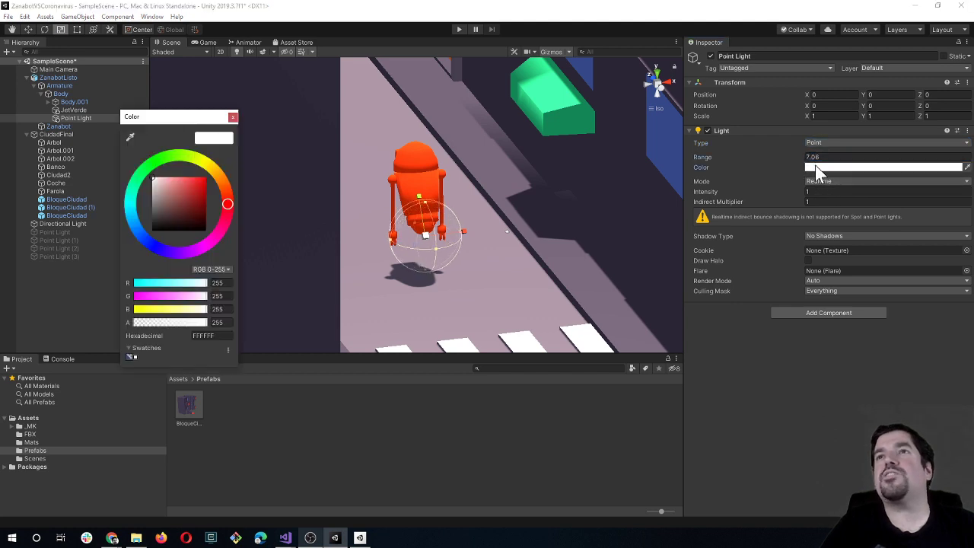
pyautogui.click(163, 161)
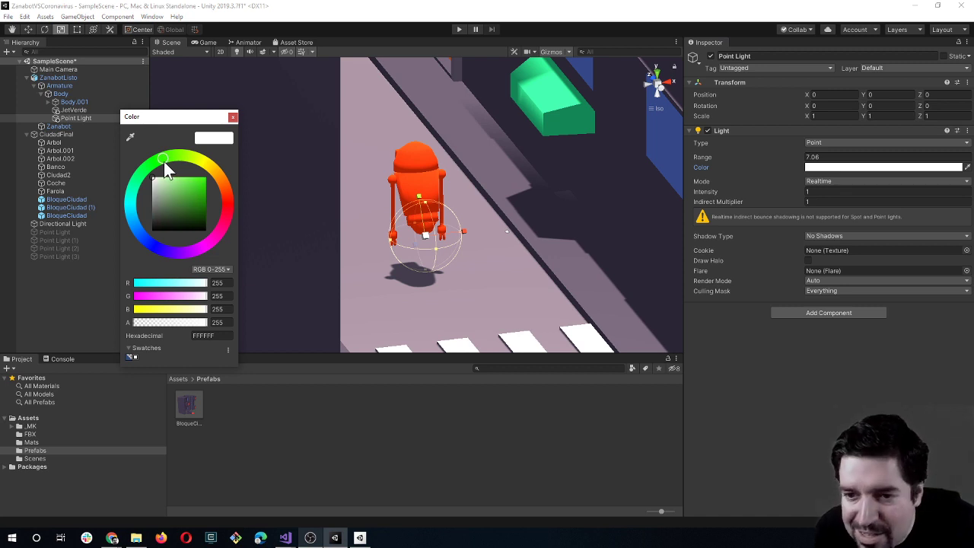
pyautogui.click(173, 191)
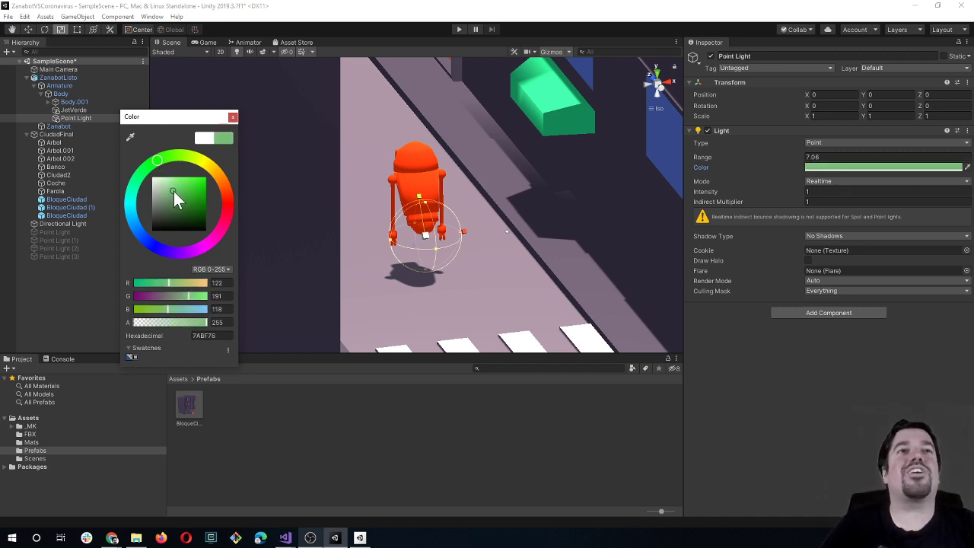
pyautogui.moveTo(173, 191); pyautogui.dragTo(193, 194)
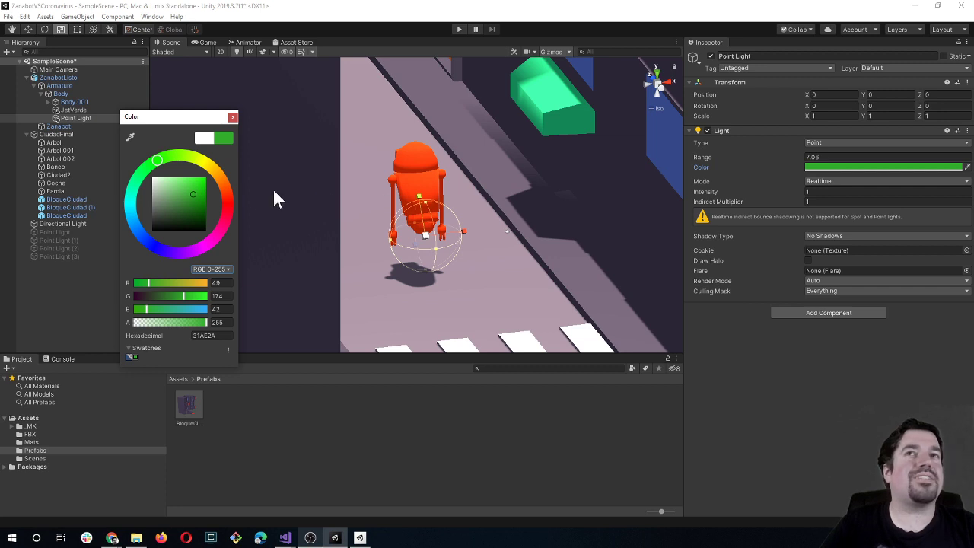
# Step: Set the light's Intensity to 6 and enlarge its range
pyautogui.moveTo(743, 194); pyautogui.dragTo(773, 195)
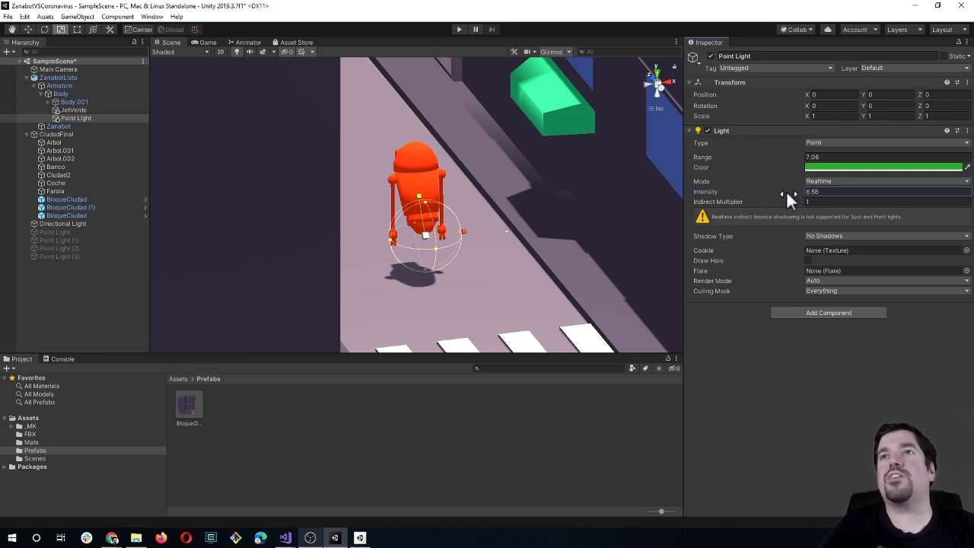
pyautogui.moveTo(761, 156)
pyautogui.mouseDown()
pyautogui.moveTo(849, 156)
pyautogui.moveTo(108, 130)
pyautogui.mouseUp()
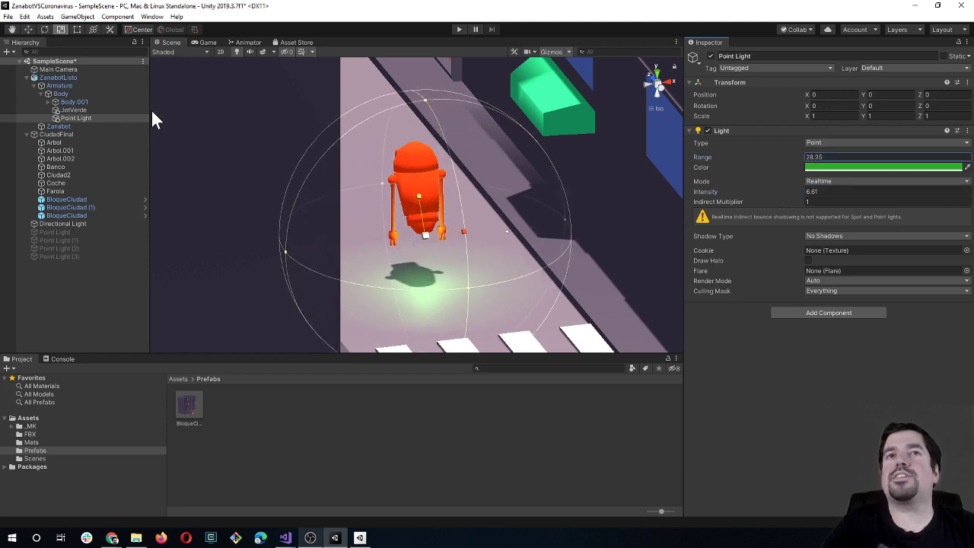
pyautogui.moveTo(108, 129); pyautogui.dragTo(136, 114)
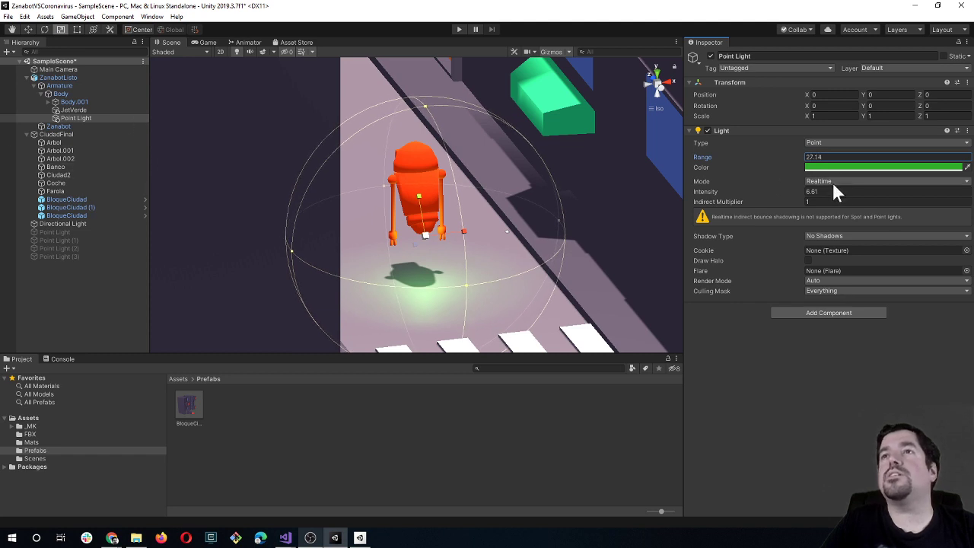
pyautogui.click(782, 192)
pyautogui.write('2')
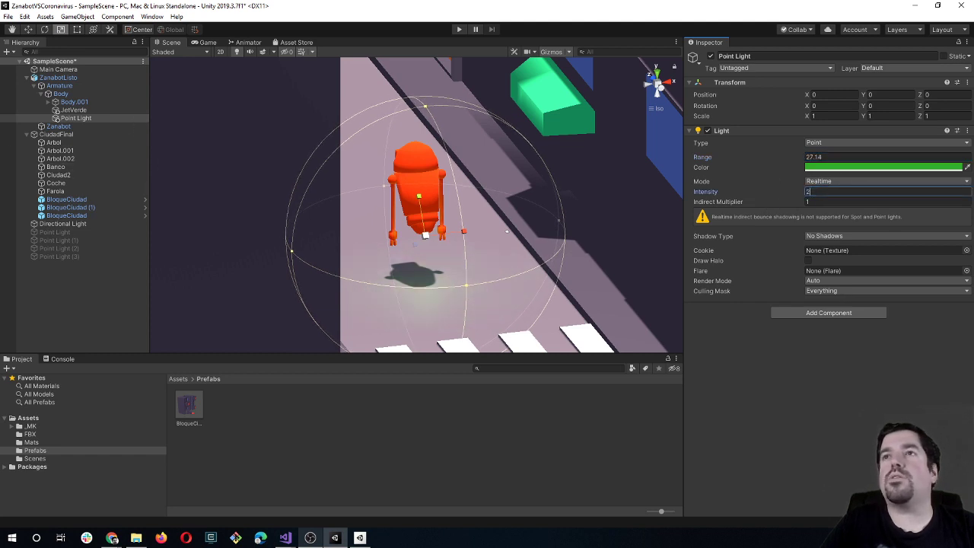
pyautogui.press('BackSpace')
pyautogui.write('5')
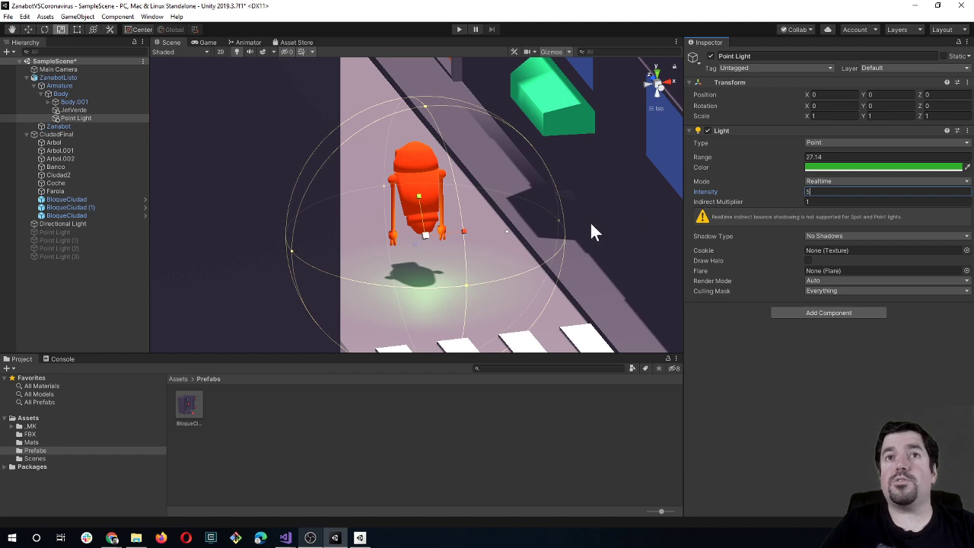
pyautogui.keyDown('alt'); pyautogui.moveTo(591, 225); pyautogui.dragTo(541, 256); pyautogui.keyUp('alt')
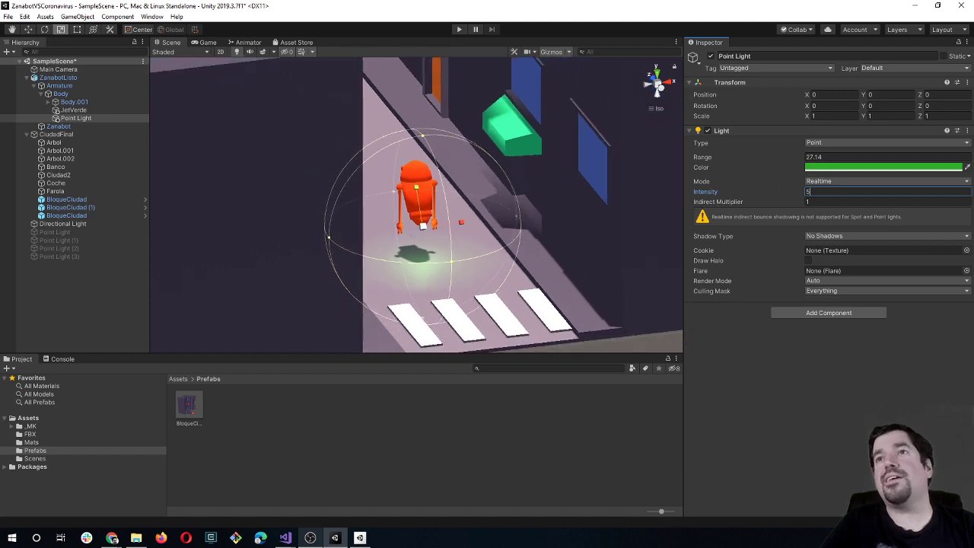
pyautogui.press('BackSpace')
pyautogui.write('6')
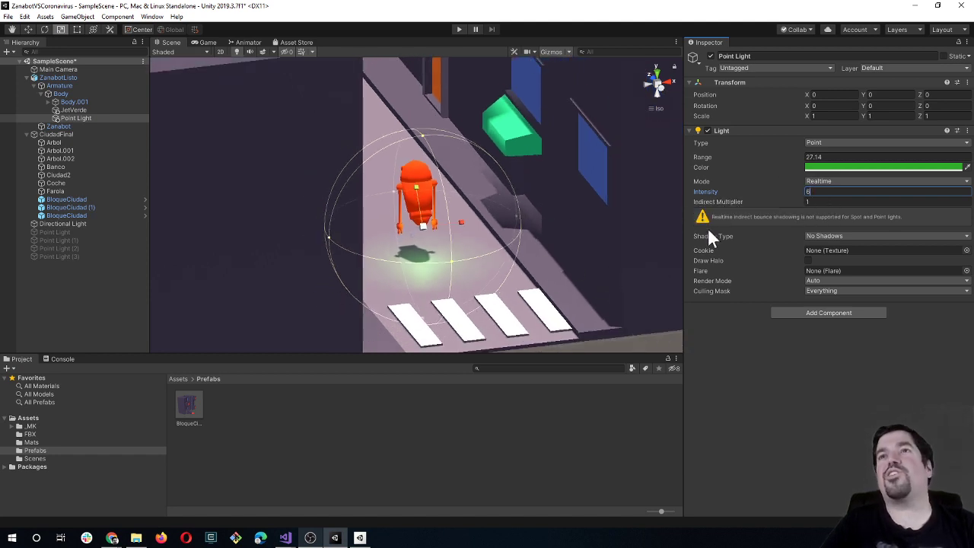
# Step: Make it a Spot light with Spot Angle 38.1 and Range 40.45
pyautogui.click(824, 142)
pyautogui.click(837, 162)
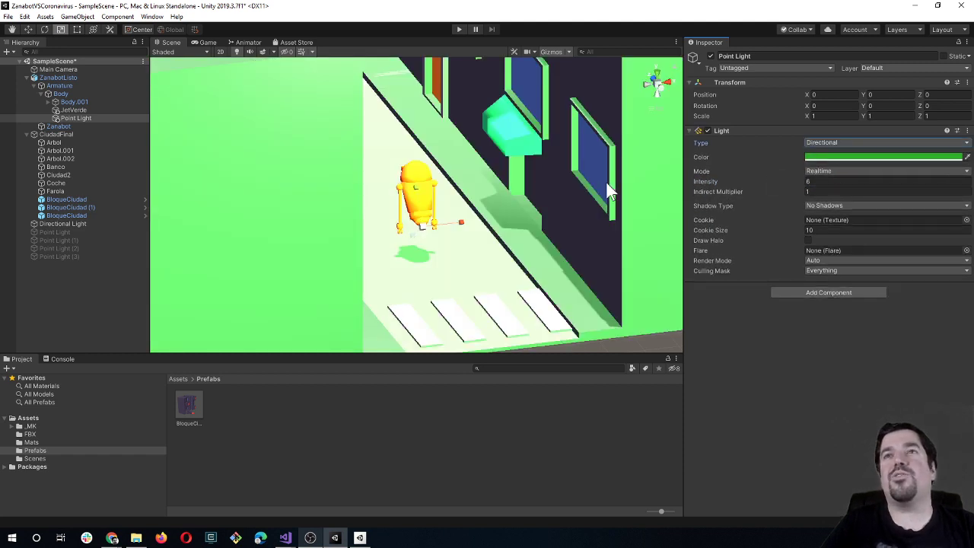
pyautogui.click(818, 142)
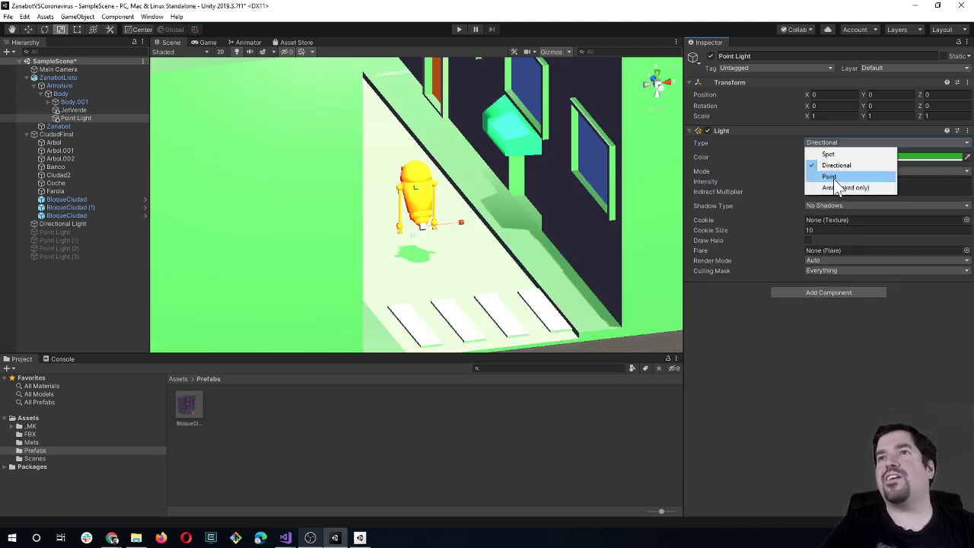
pyautogui.click(833, 155)
pyautogui.keyDown('alt'); pyautogui.moveTo(523, 253); pyautogui.dragTo(536, 255); pyautogui.keyUp('alt')
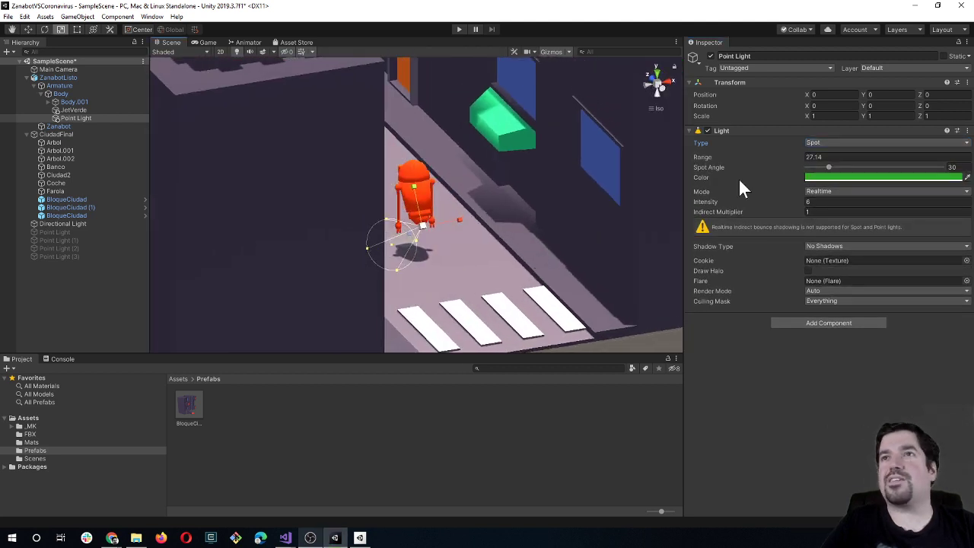
pyautogui.moveTo(829, 165)
pyautogui.mouseDown()
pyautogui.moveTo(847, 165)
pyautogui.moveTo(833, 165)
pyautogui.mouseUp()
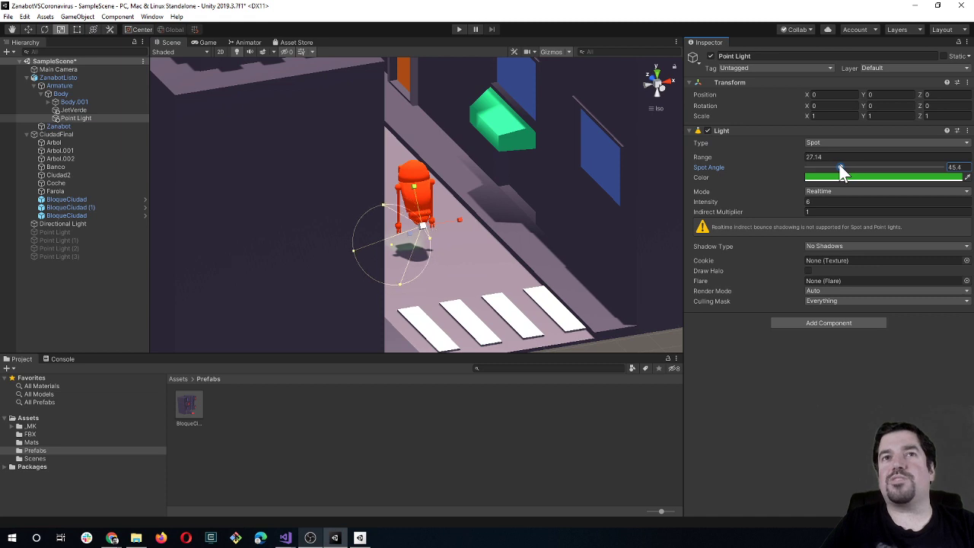
pyautogui.moveTo(767, 156); pyautogui.dragTo(860, 153)
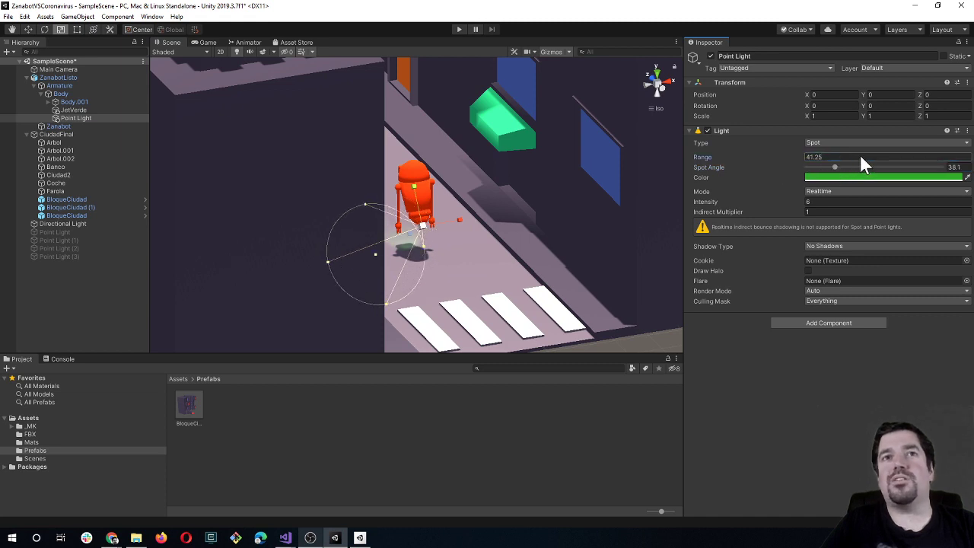
pyautogui.moveTo(528, 276)
pyautogui.keyDown('alt'); pyautogui.mouseDown()
pyautogui.moveTo(471, 287)
pyautogui.moveTo(449, 239)
pyautogui.mouseUp(); pyautogui.keyUp('alt')
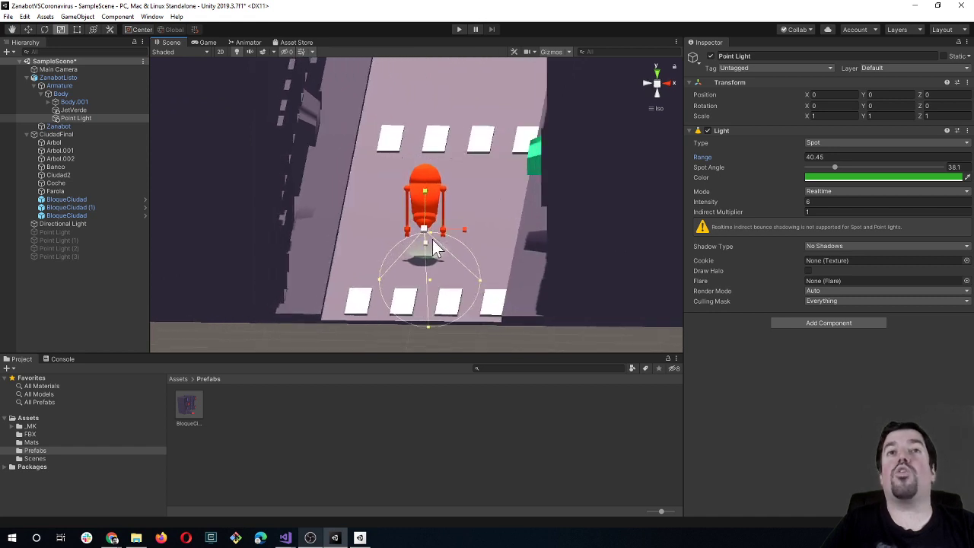
pyautogui.click(648, 81)
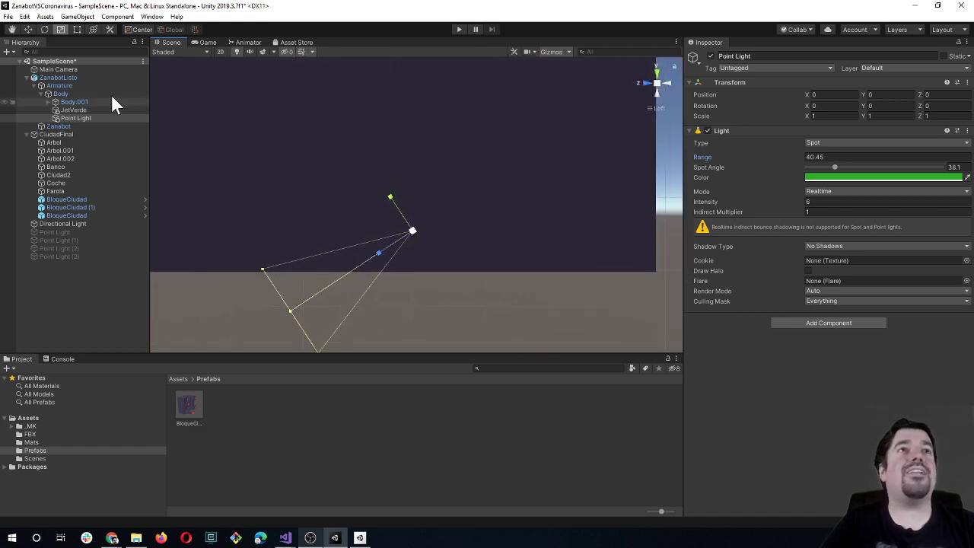
# Step: Tilt the spot light to X rotation 57.007 so it shines downward, then run the game
pyautogui.click(44, 28)
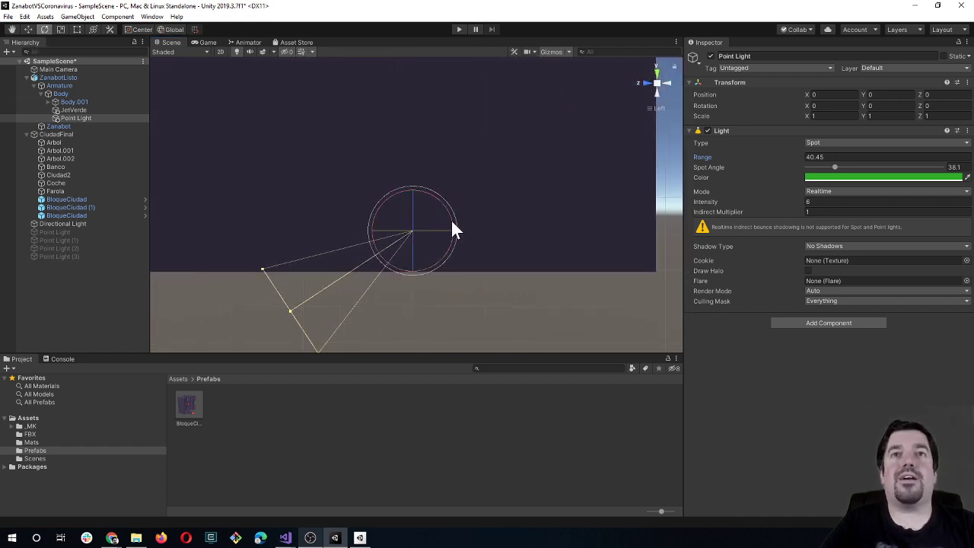
pyautogui.moveTo(449, 219)
pyautogui.mouseDown()
pyautogui.moveTo(411, 146)
pyautogui.moveTo(419, 150)
pyautogui.mouseUp()
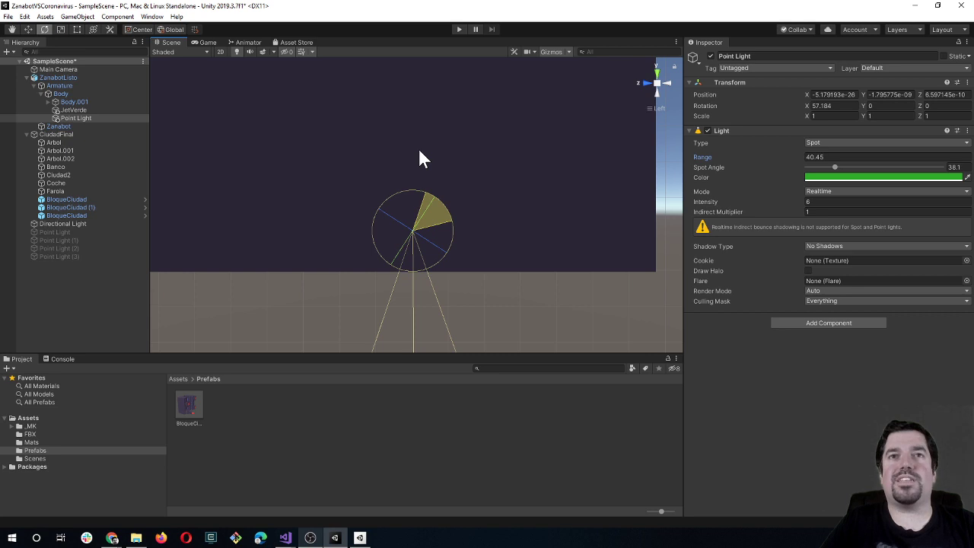
pyautogui.moveTo(419, 149); pyautogui.dragTo(419, 149)
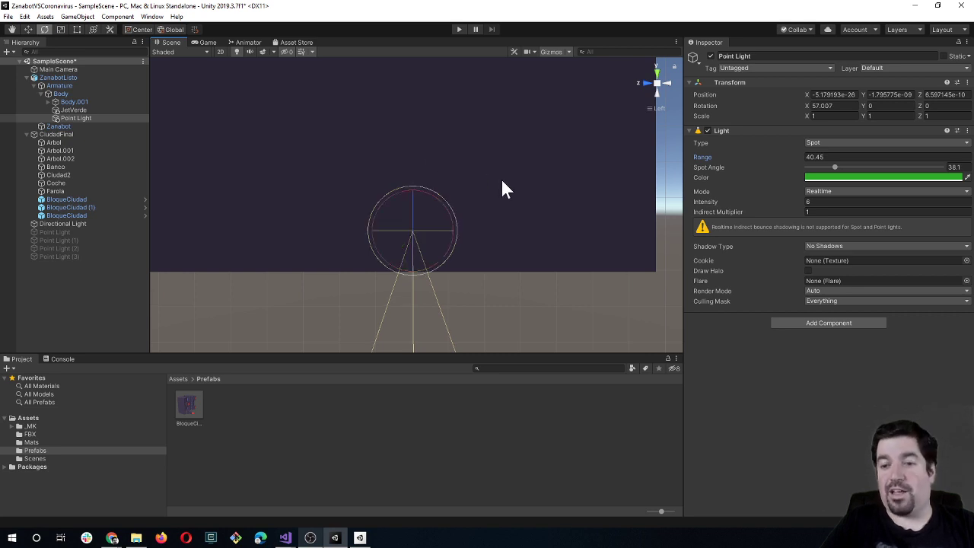
pyautogui.keyDown('alt'); pyautogui.moveTo(505, 191); pyautogui.dragTo(411, 259); pyautogui.keyUp('alt')
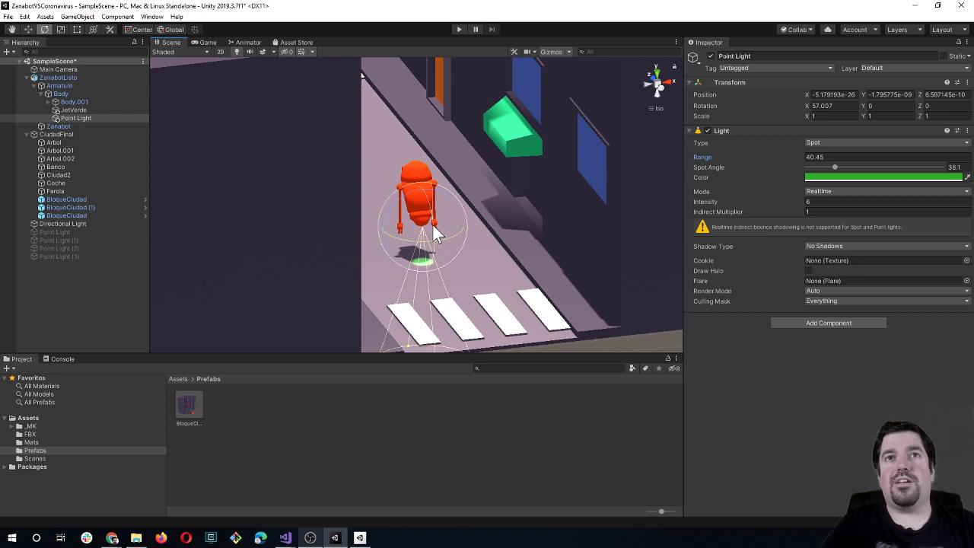
pyautogui.click(459, 30)
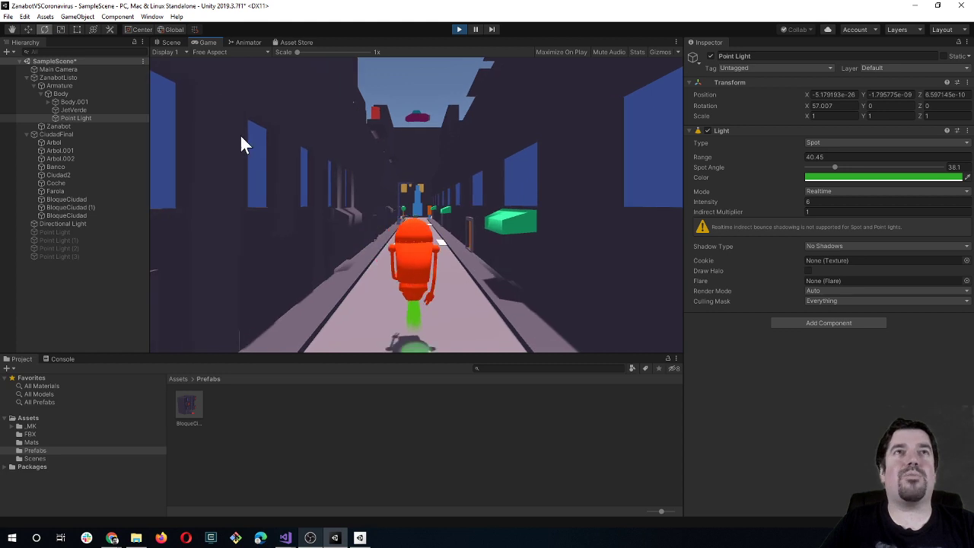
# Step: Stop the game, move the Main Camera back to Z -300.4, and run again
pyautogui.click(169, 42)
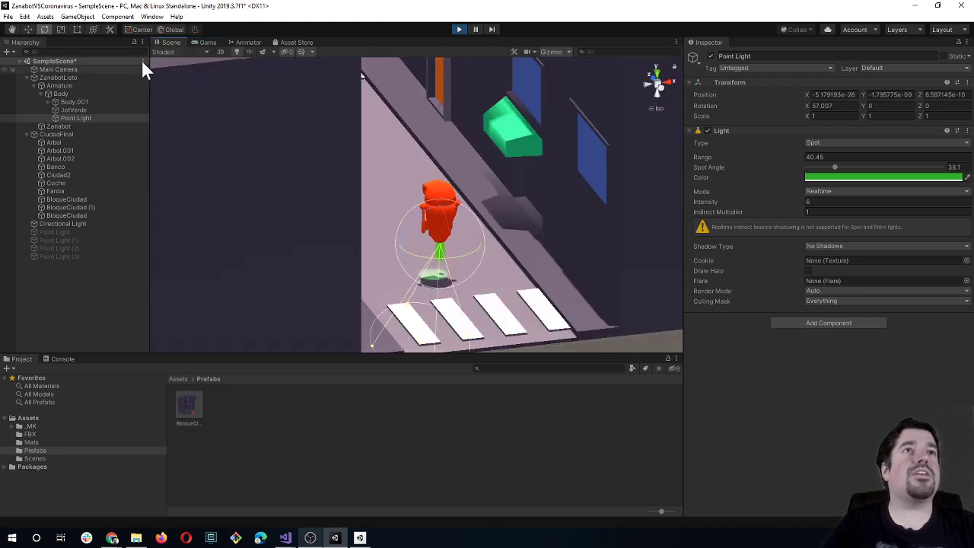
pyautogui.click(459, 30)
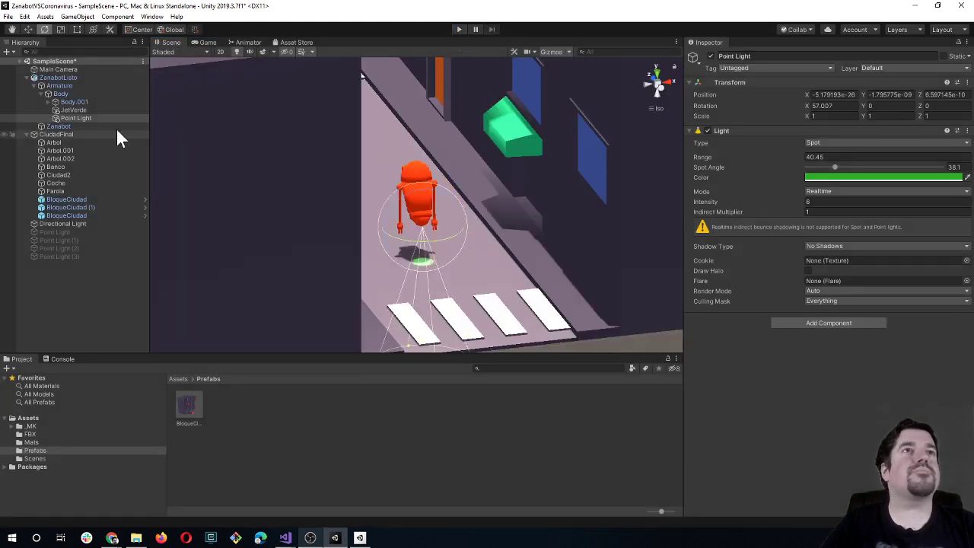
pyautogui.click(75, 70)
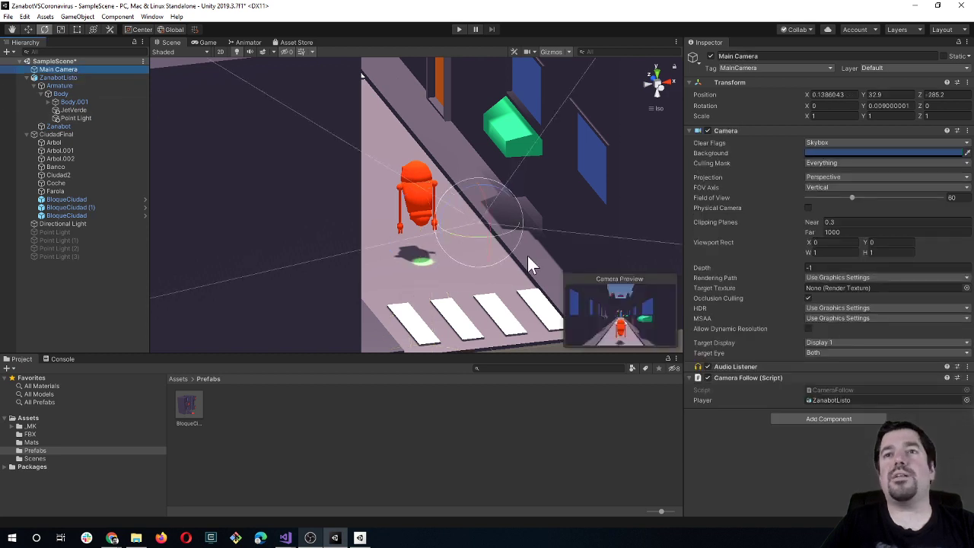
pyautogui.scroll(-2, 528, 256)
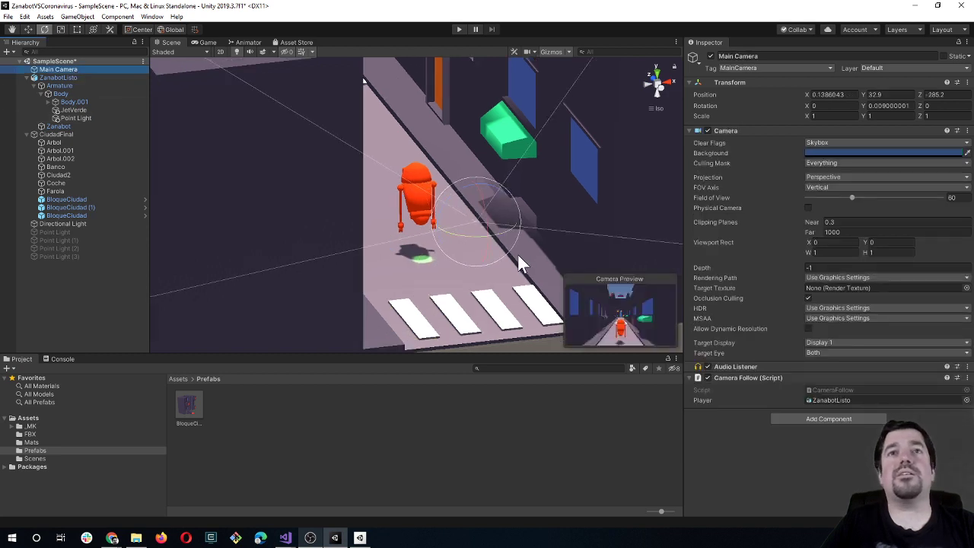
pyautogui.click(27, 29)
pyautogui.moveTo(459, 203); pyautogui.dragTo(474, 220)
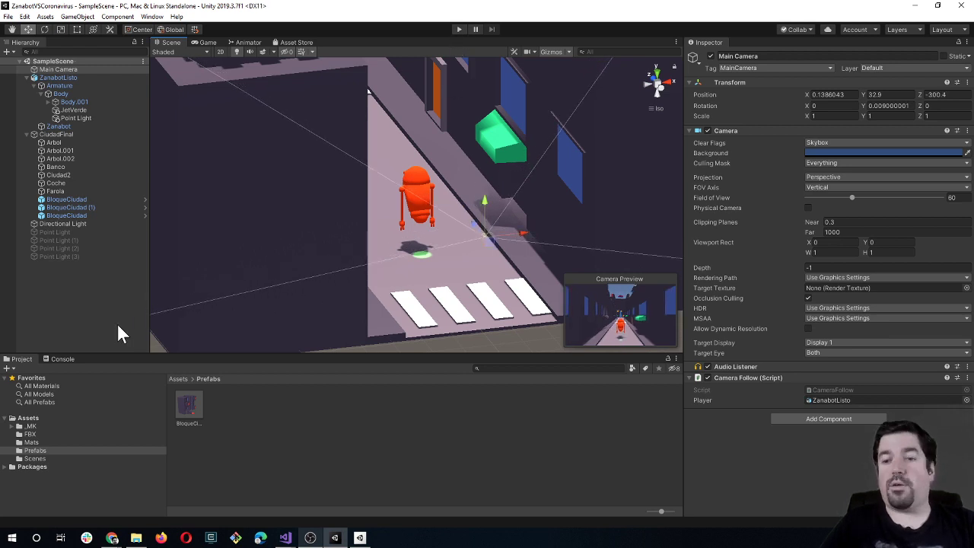
pyautogui.click(457, 29)
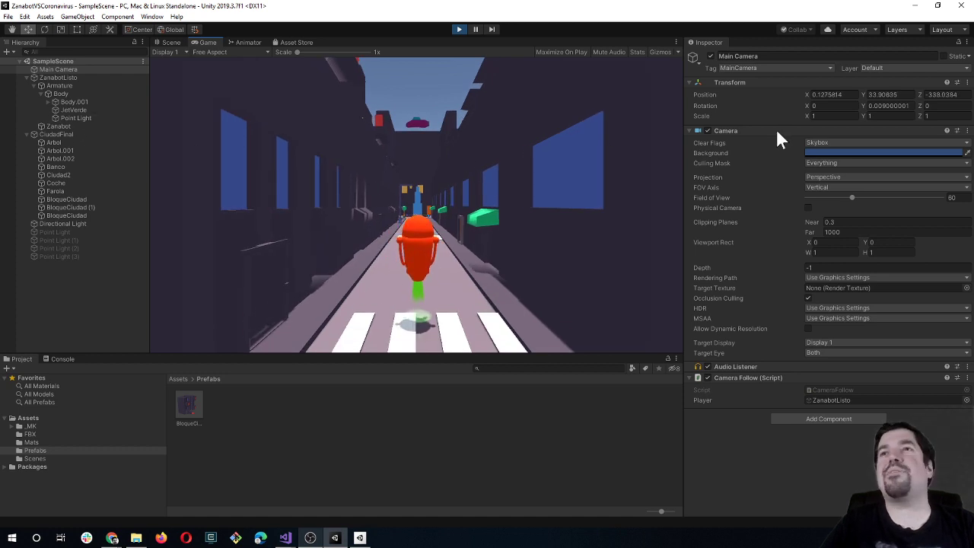
# Step: While playing, switch the Point Light's type to Point to preview a round glow
pyautogui.click(77, 118)
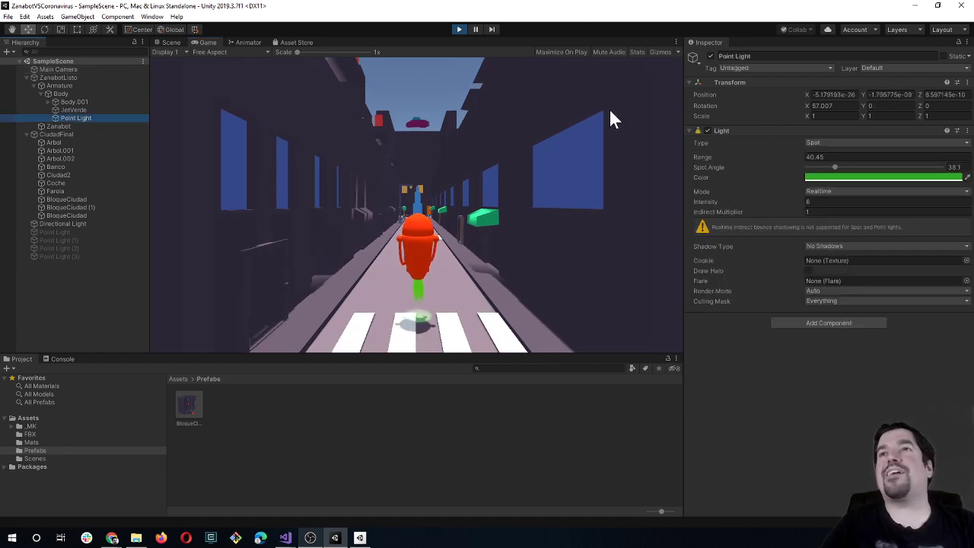
pyautogui.click(814, 143)
pyautogui.click(830, 177)
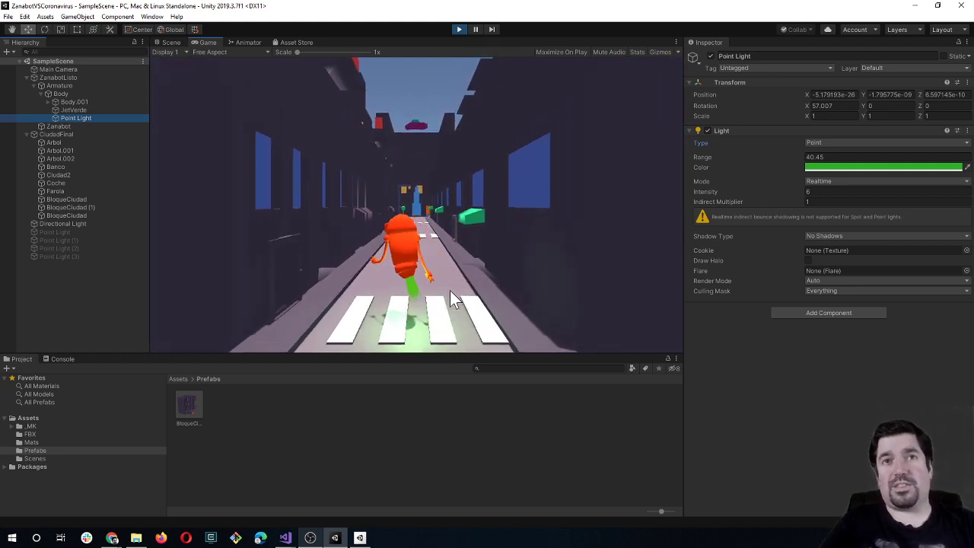
# Step: Stop the game and add a Particle System as a child of Body
pyautogui.click(460, 28)
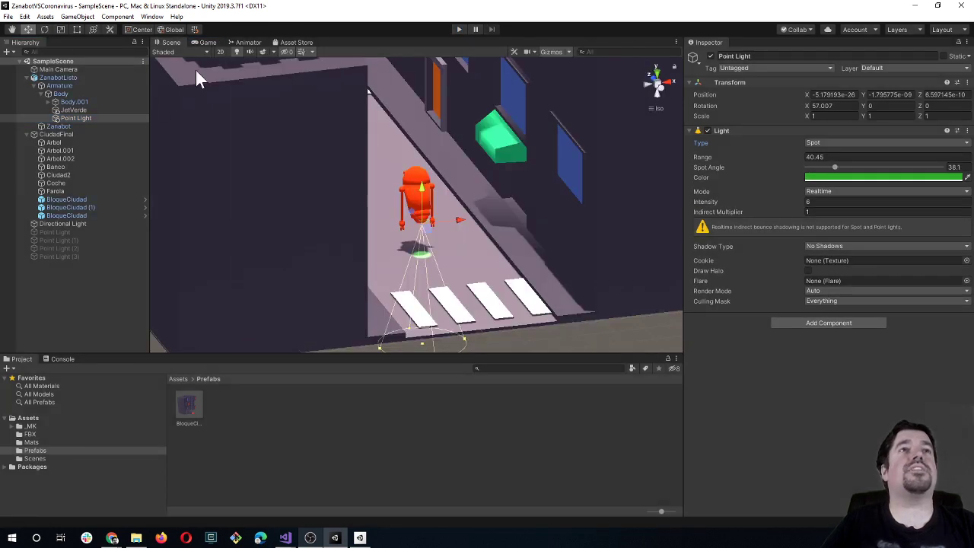
pyautogui.rightClick(61, 93)
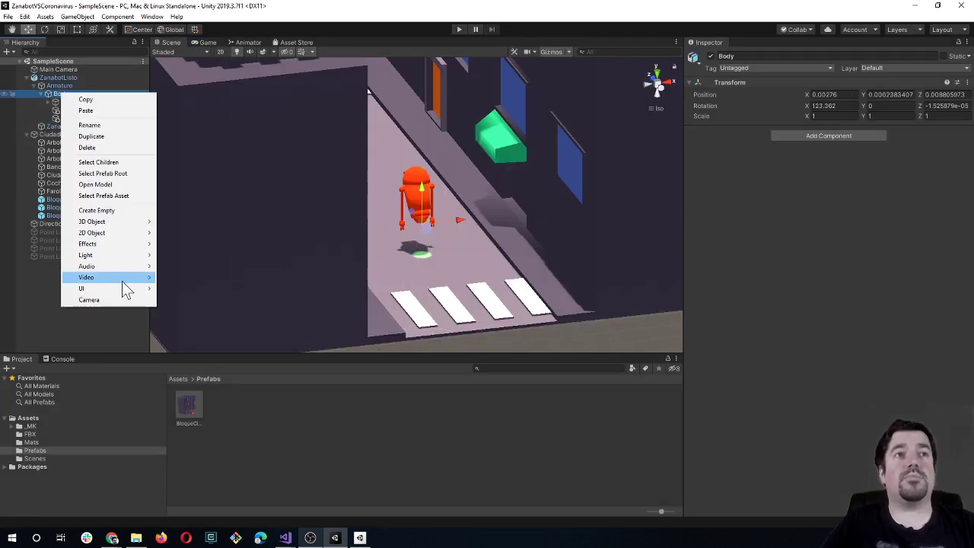
pyautogui.moveTo(117, 243)
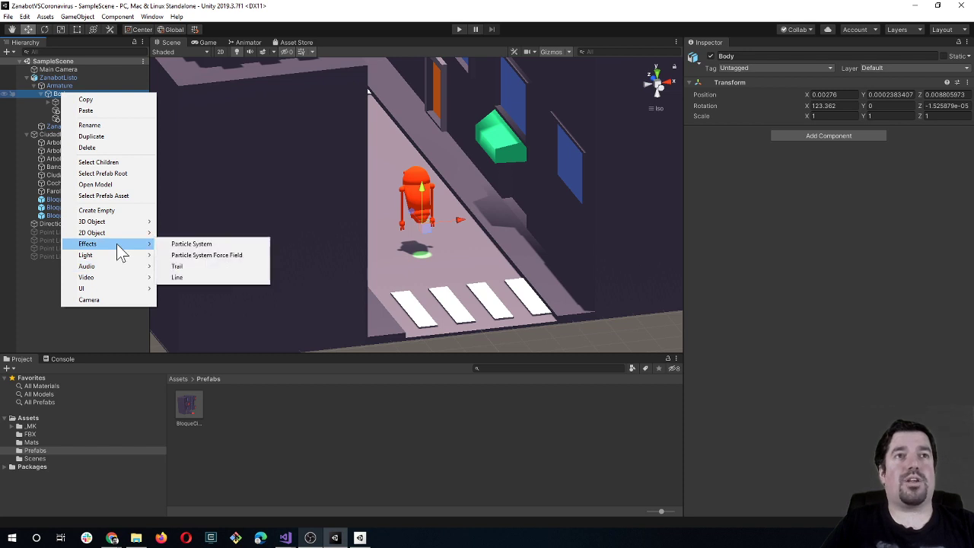
pyautogui.click(203, 244)
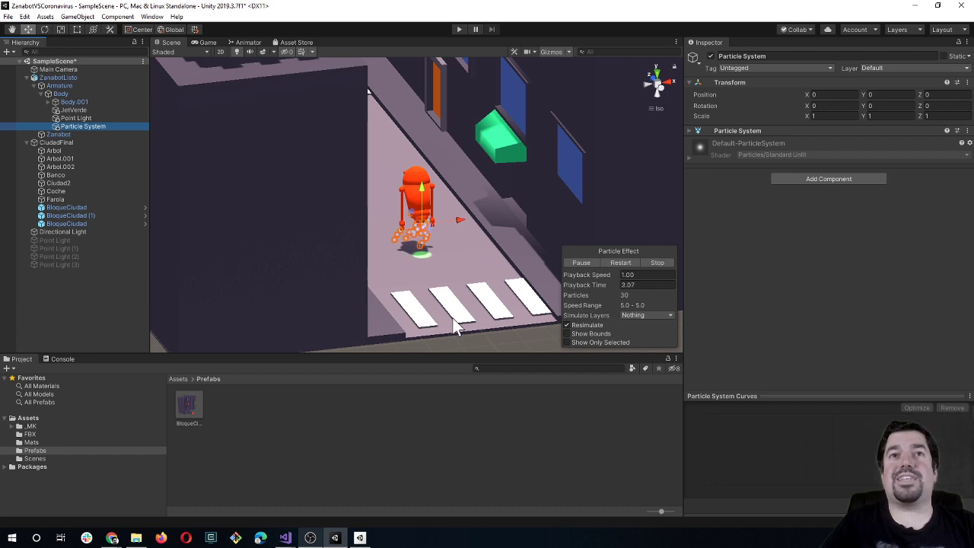
# Step: Rotate the particle emitter to X -138.946 to emit below the body, then run the game
pyautogui.keyDown('alt'); pyautogui.moveTo(457, 325); pyautogui.dragTo(413, 309); pyautogui.keyUp('alt')
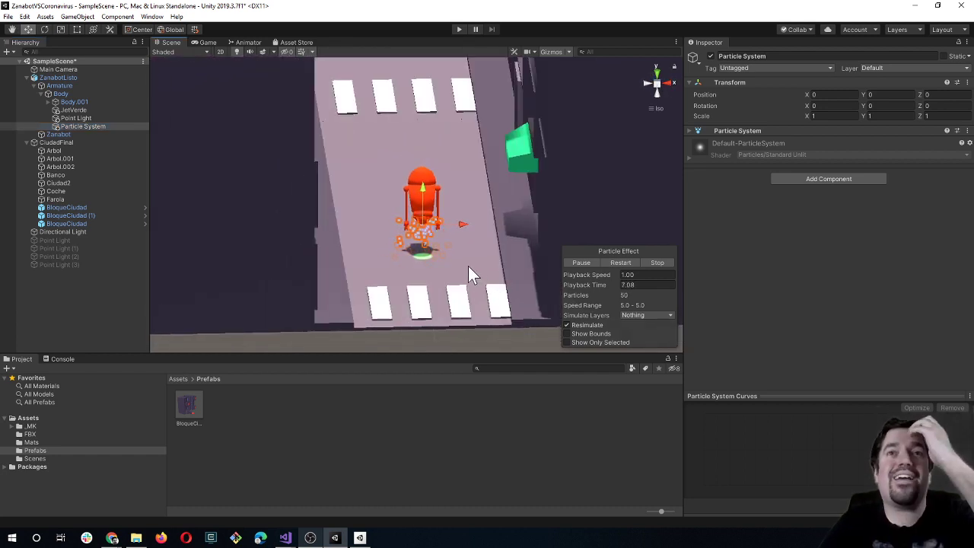
pyautogui.moveTo(443, 268)
pyautogui.keyDown('alt'); pyautogui.mouseDown()
pyautogui.moveTo(515, 268)
pyautogui.moveTo(470, 196)
pyautogui.mouseUp(); pyautogui.keyUp('alt')
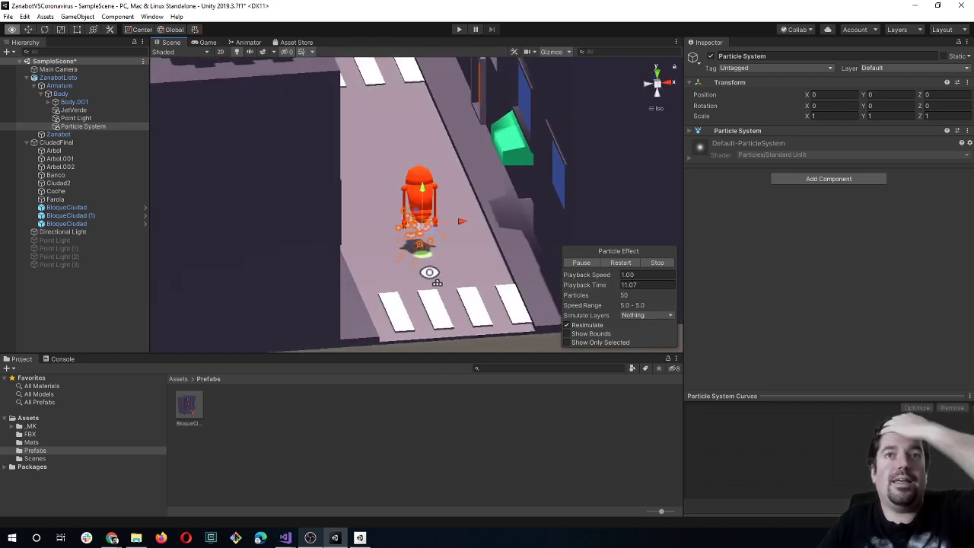
pyautogui.click(641, 85)
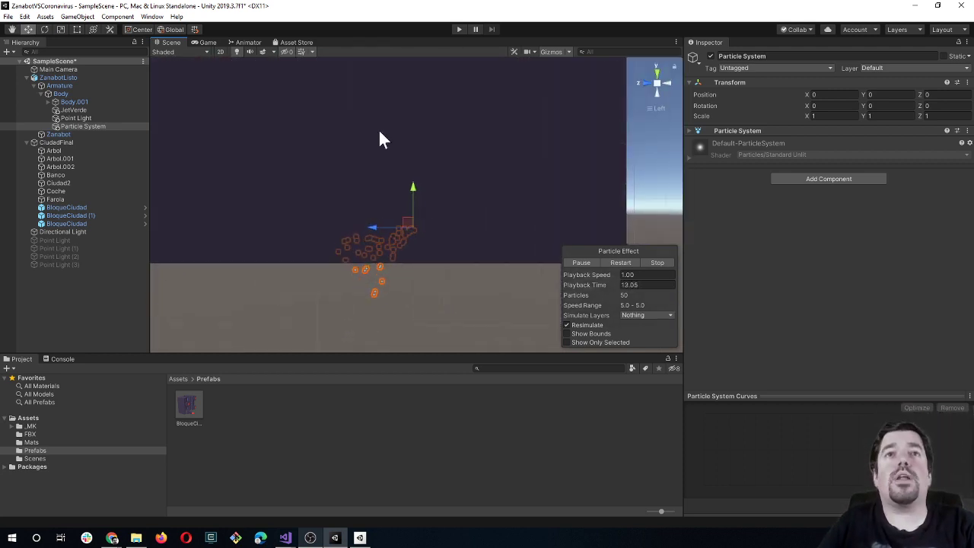
pyautogui.click(44, 29)
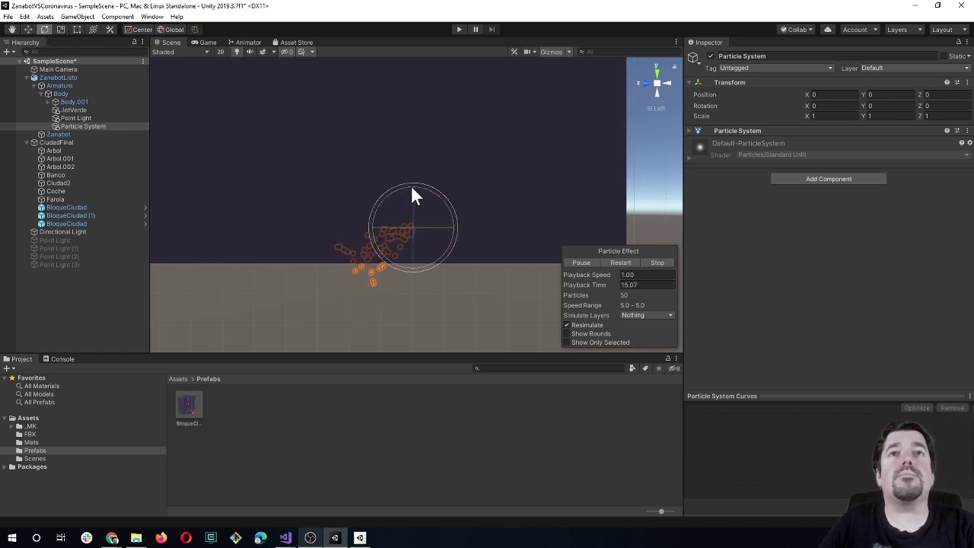
pyautogui.moveTo(425, 196)
pyautogui.mouseDown()
pyautogui.moveTo(510, 316)
pyautogui.moveTo(596, 281)
pyautogui.mouseUp()
pyautogui.moveTo(487, 281)
pyautogui.keyDown('alt'); pyautogui.mouseDown()
pyautogui.moveTo(391, 236)
pyautogui.moveTo(396, 228)
pyautogui.mouseUp(); pyautogui.keyUp('alt')
pyautogui.click(458, 30)
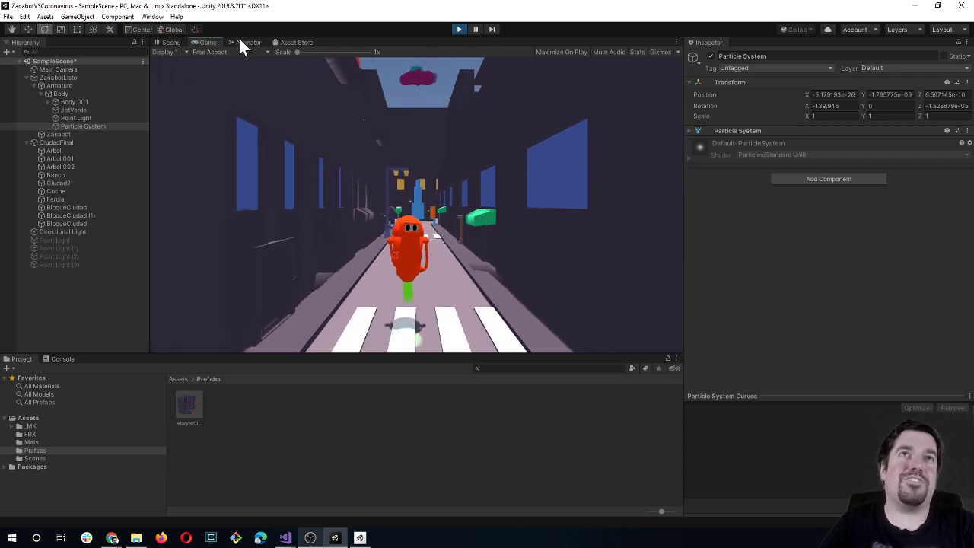
# Step: Stop the game and change the robot's light type from Spot to Point
pyautogui.click(458, 29)
pyautogui.click(99, 118)
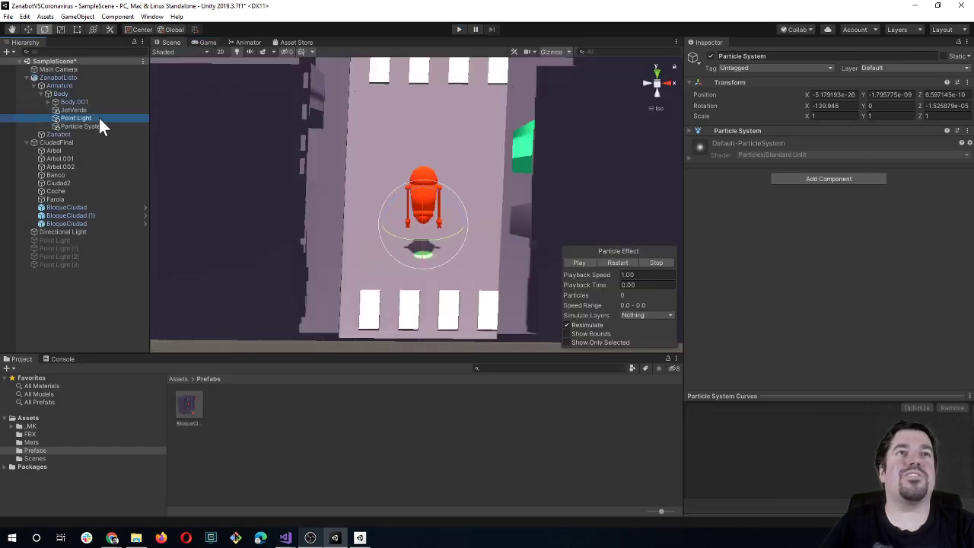
pyautogui.click(834, 142)
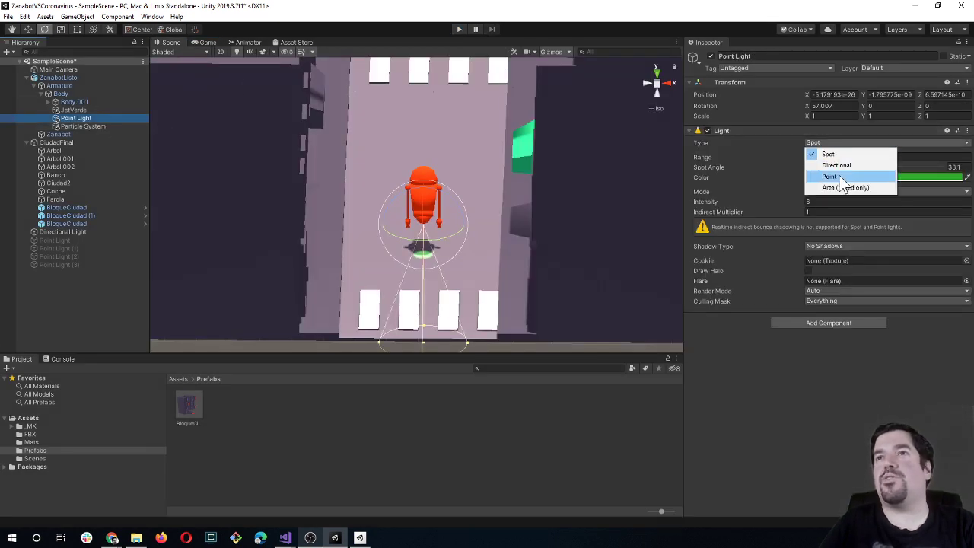
pyautogui.click(831, 176)
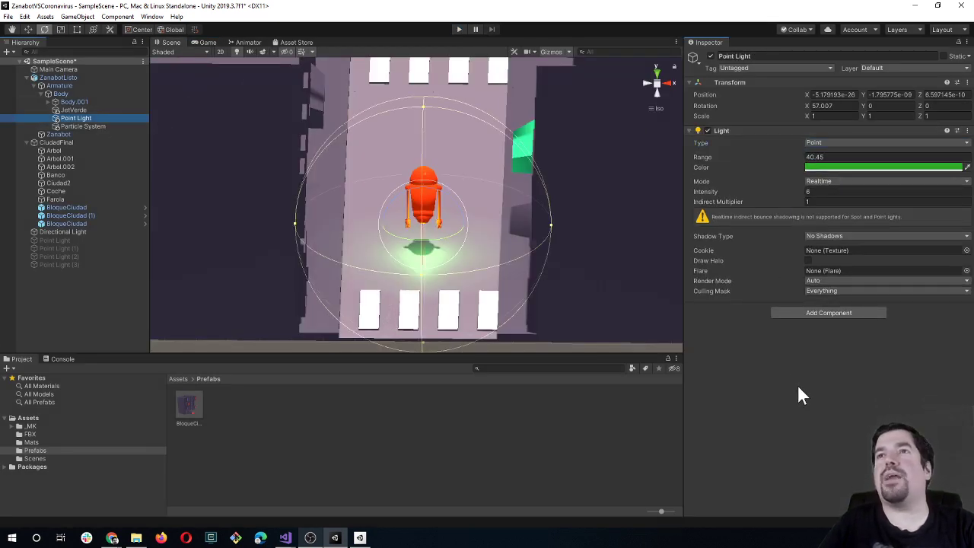
# Step: Preview the Particle System's emission around the robot in the editor
pyautogui.click(82, 126)
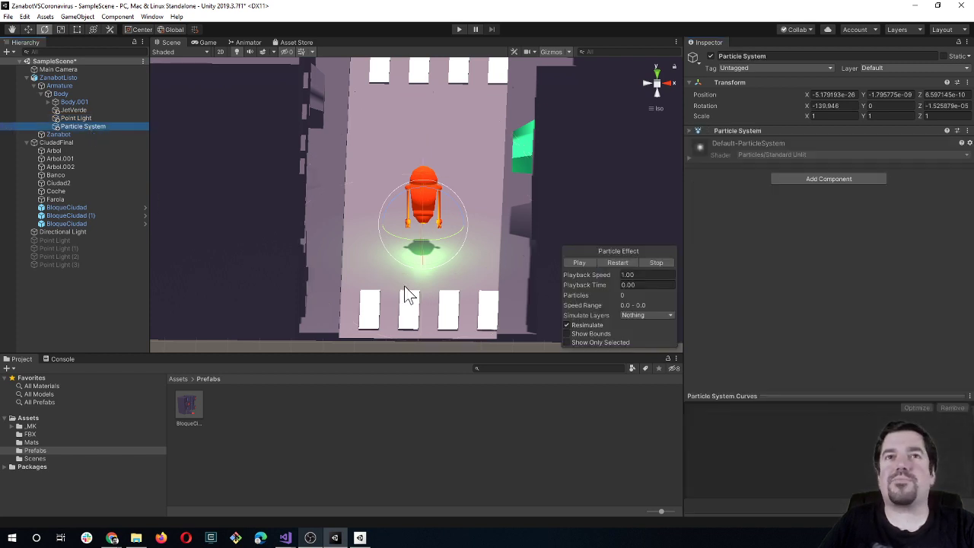
pyautogui.click(580, 263)
pyautogui.moveTo(419, 275)
pyautogui.keyDown('alt'); pyautogui.mouseDown()
pyautogui.moveTo(423, 267)
pyautogui.moveTo(390, 276)
pyautogui.mouseUp(); pyautogui.keyUp('alt')
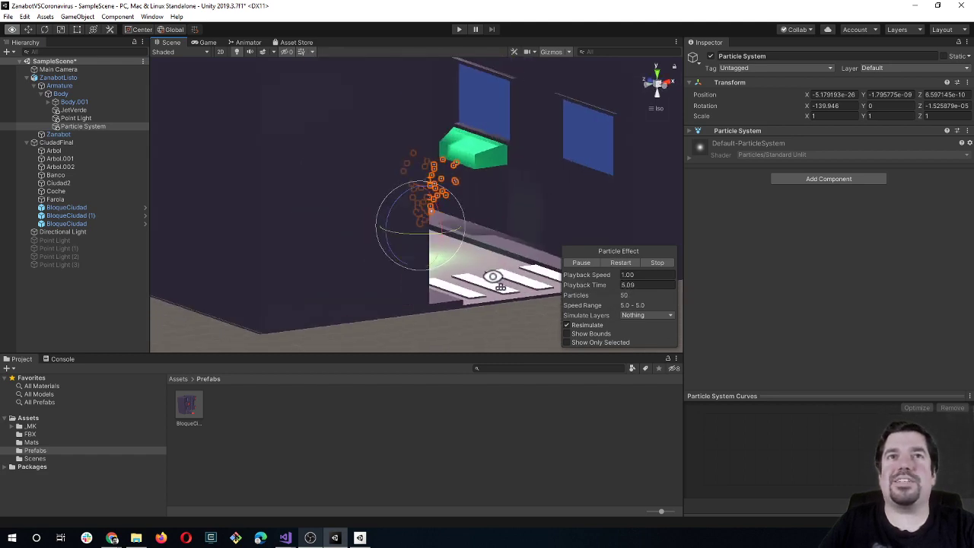
pyautogui.keyDown('alt'); pyautogui.moveTo(390, 276); pyautogui.dragTo(624, 214); pyautogui.keyUp('alt')
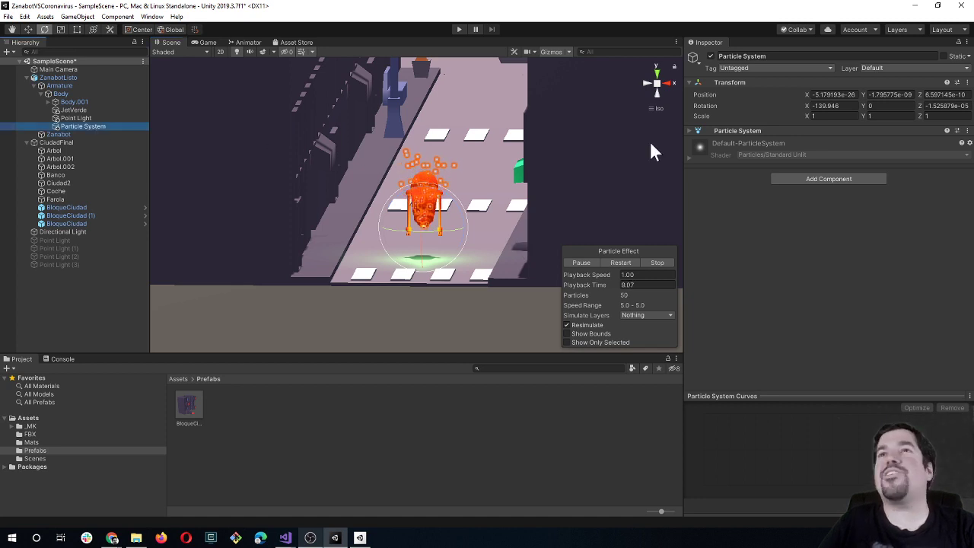
# Step: Set the particle Start Color to smoky grey 6A5959
pyautogui.click(687, 132)
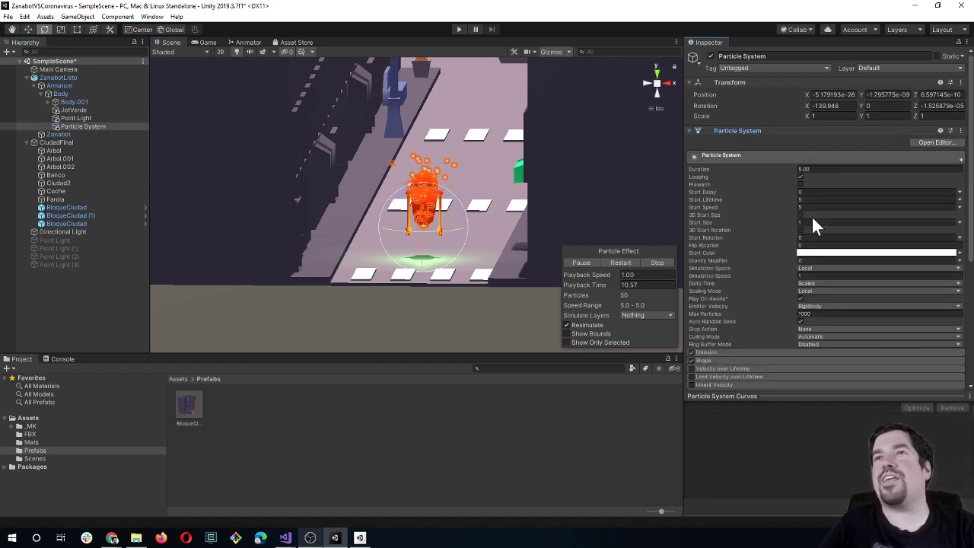
pyautogui.click(833, 251)
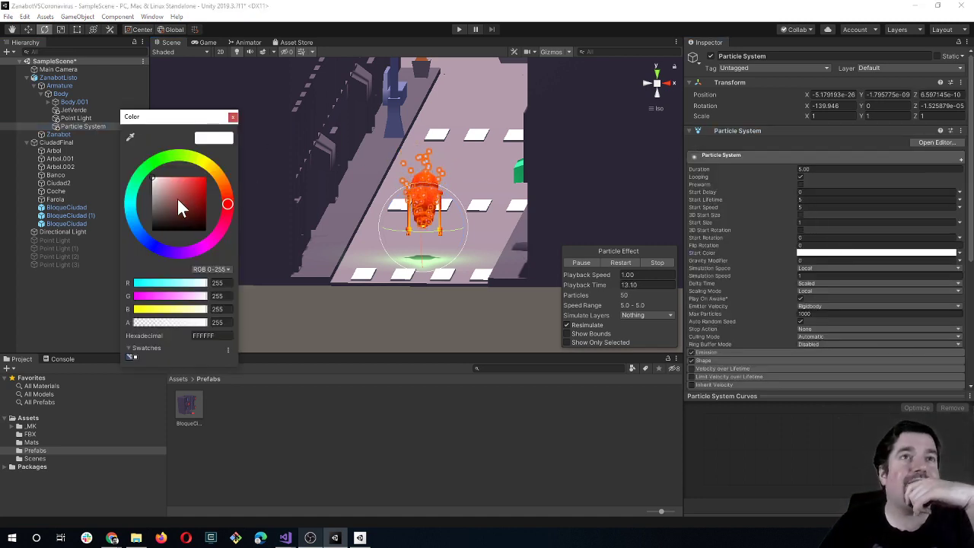
pyautogui.moveTo(177, 199); pyautogui.dragTo(161, 208)
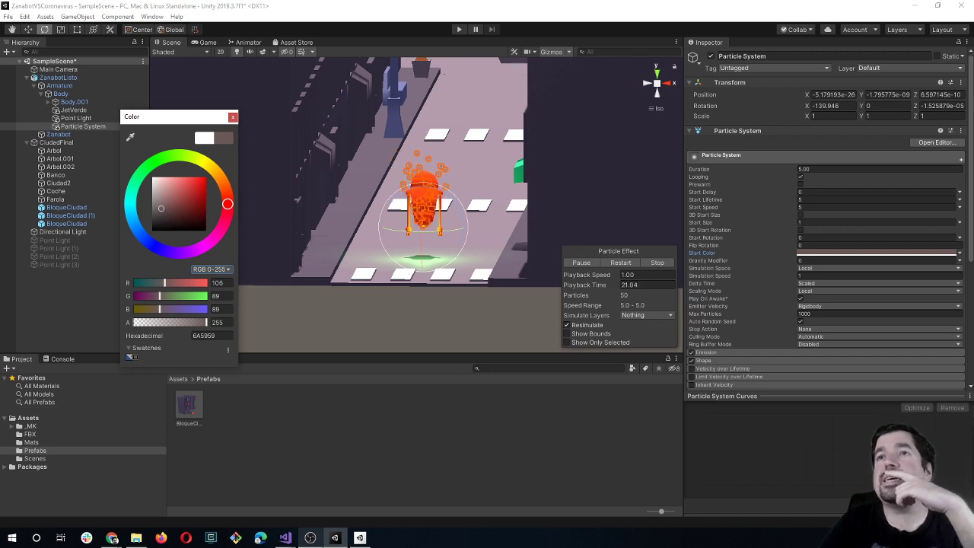
pyautogui.click(769, 197)
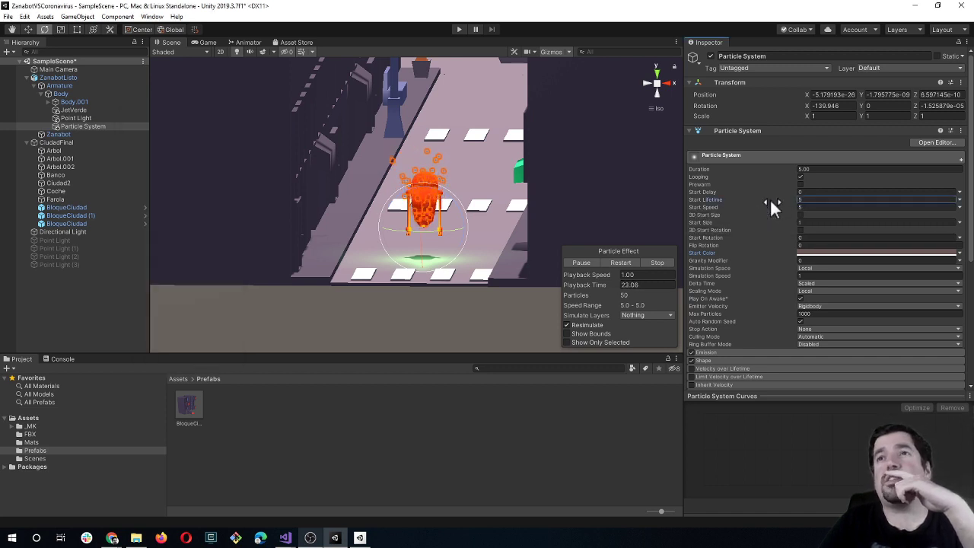
# Step: Set Start Lifetime to 2.1 and Start Size to 6.49, then run the game
pyautogui.moveTo(753, 200); pyautogui.dragTo(732, 201)
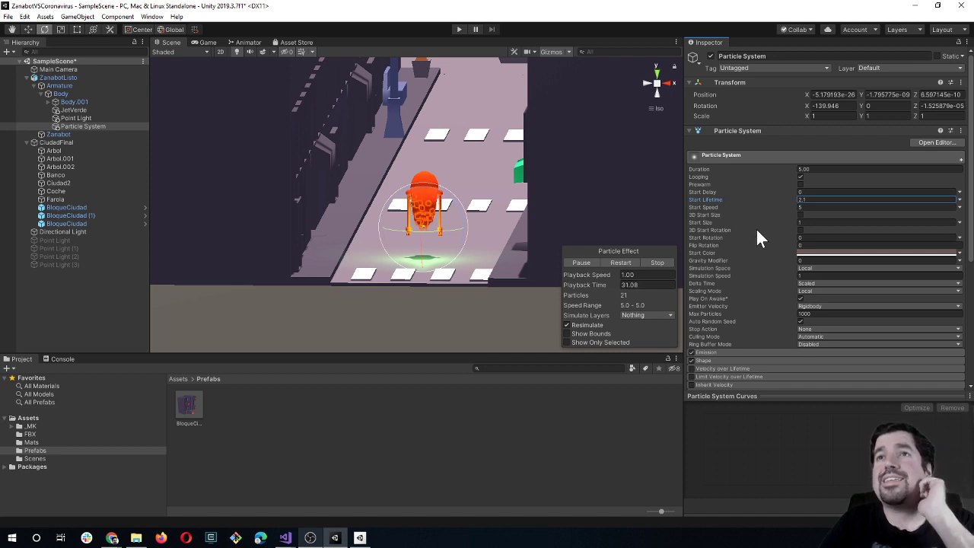
pyautogui.moveTo(746, 219); pyautogui.dragTo(760, 219)
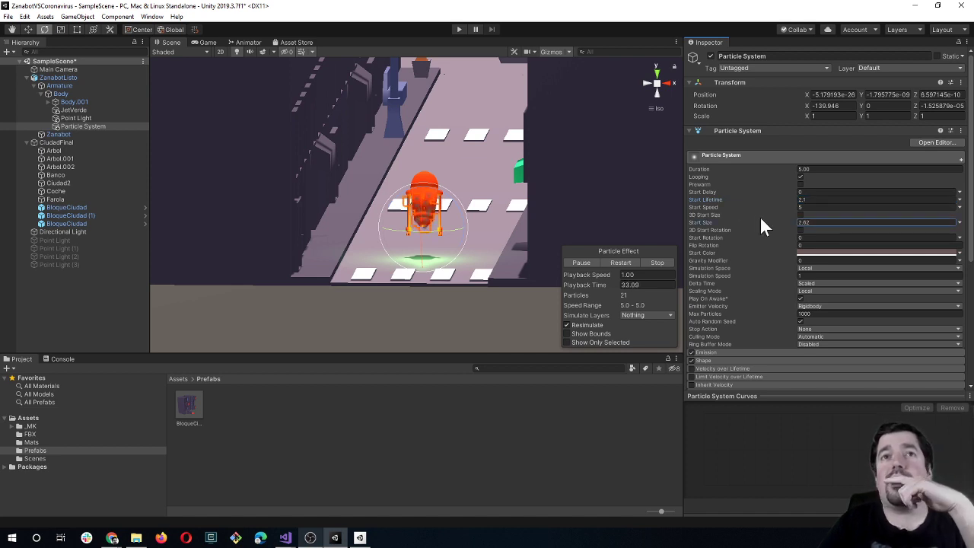
pyautogui.moveTo(759, 215); pyautogui.dragTo(789, 213)
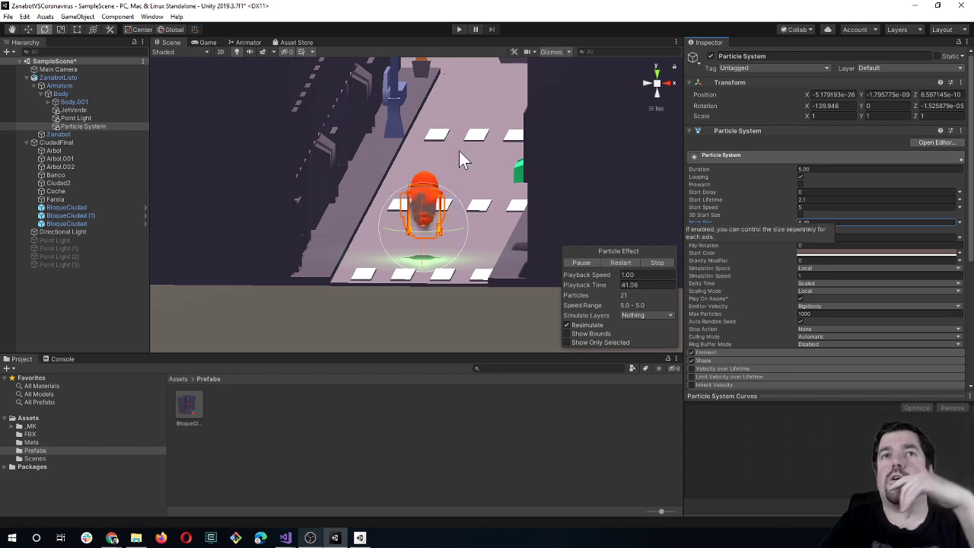
pyautogui.moveTo(459, 151)
pyautogui.keyDown('alt'); pyautogui.mouseDown()
pyautogui.moveTo(531, 148)
pyautogui.moveTo(525, 176)
pyautogui.mouseUp(); pyautogui.keyUp('alt')
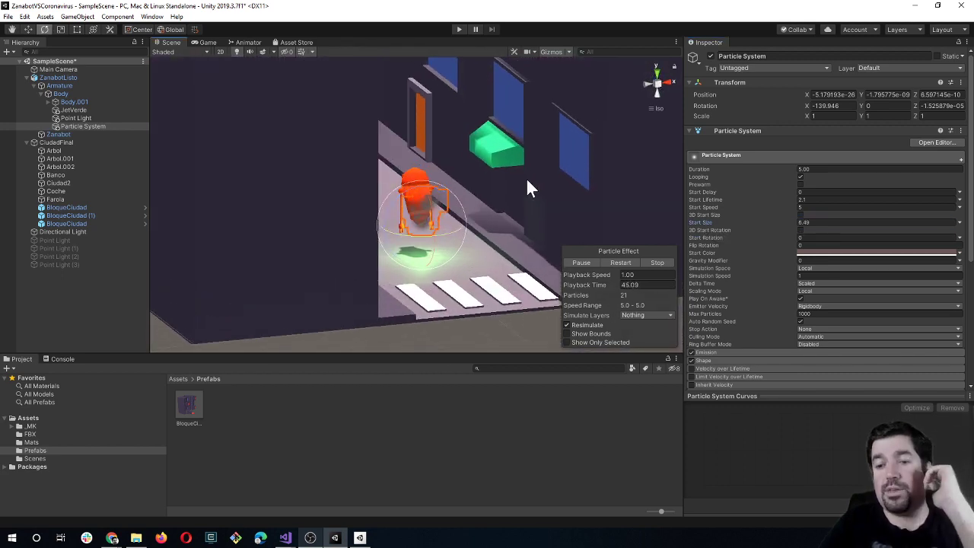
pyautogui.click(461, 28)
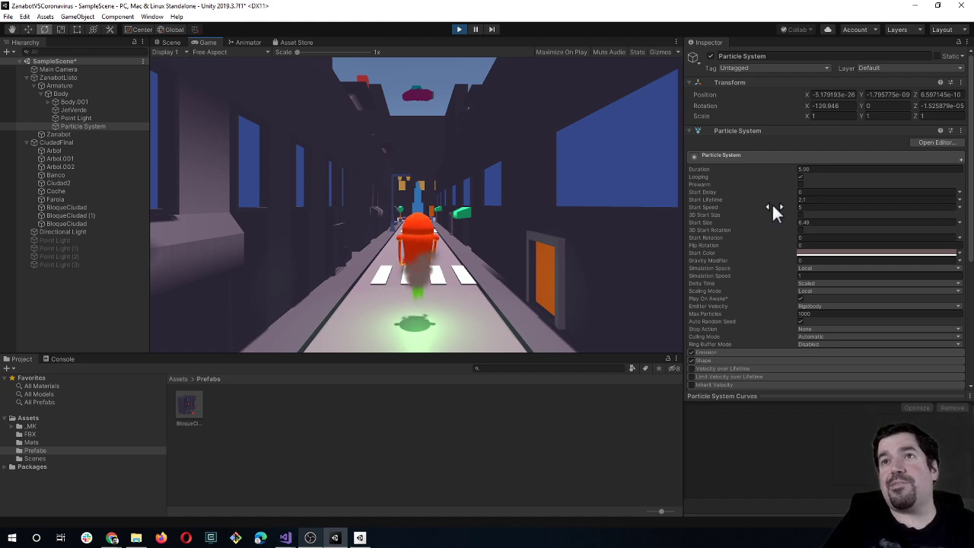
# Step: Cap Max Particles at 100 and set Start Lifetime to 0.81
pyautogui.moveTo(773, 197); pyautogui.dragTo(758, 208)
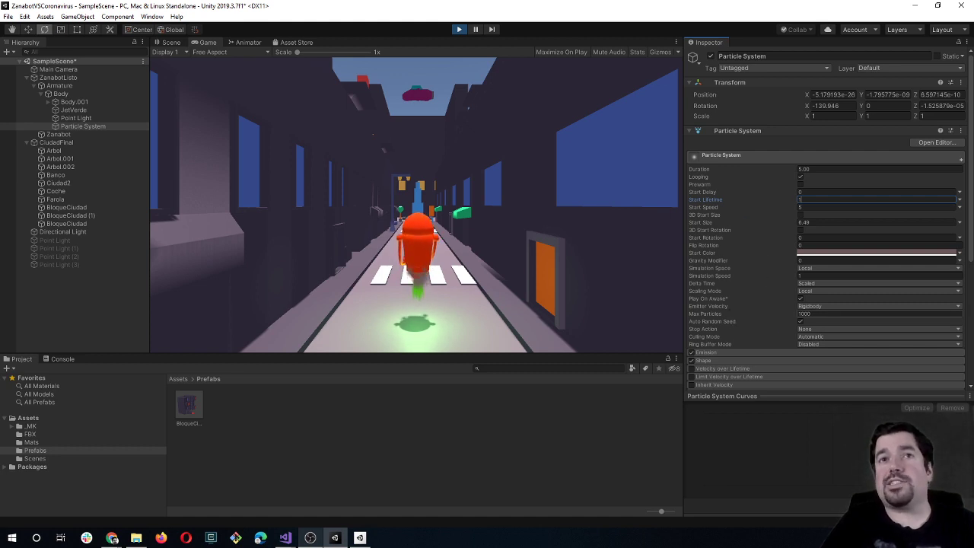
pyautogui.click(804, 314)
pyautogui.write('100')
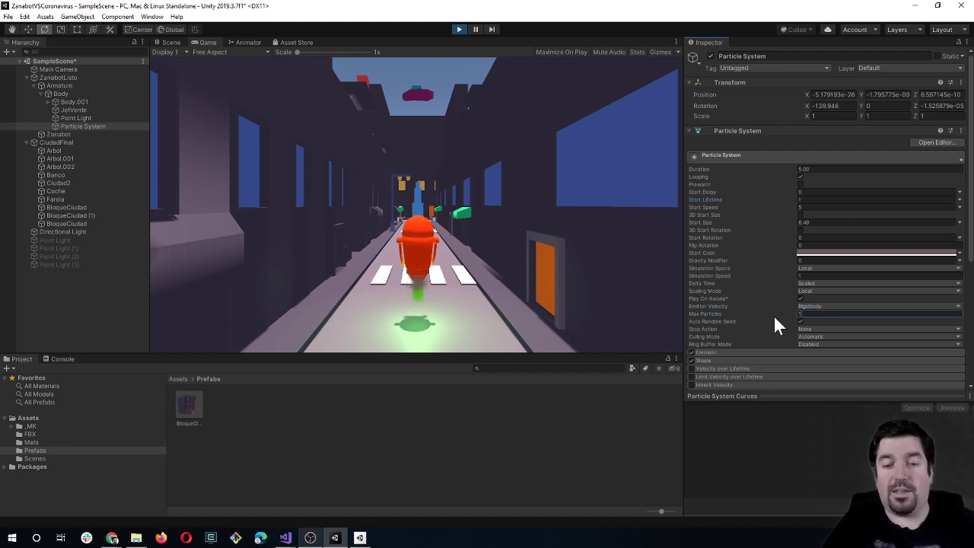
pyautogui.press('Return')
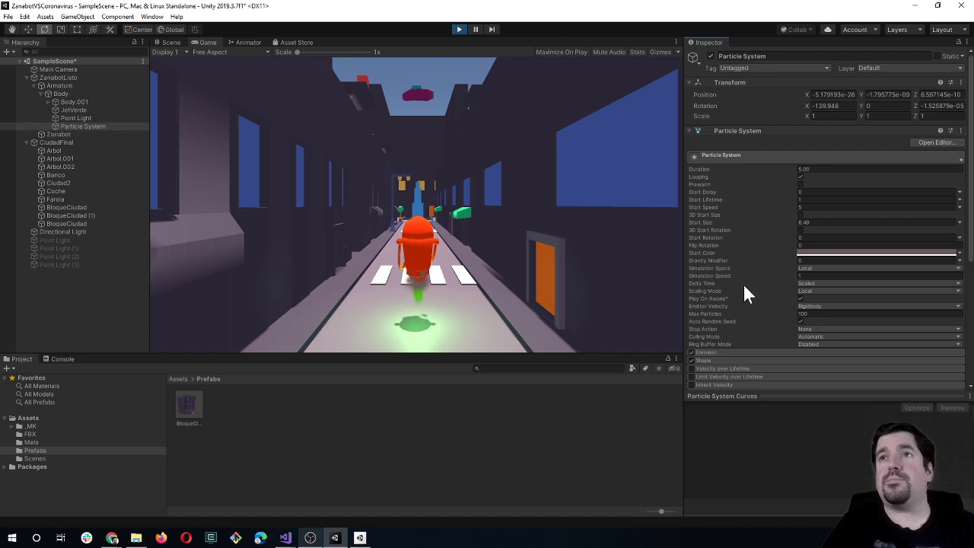
pyautogui.moveTo(766, 196); pyautogui.dragTo(758, 203)
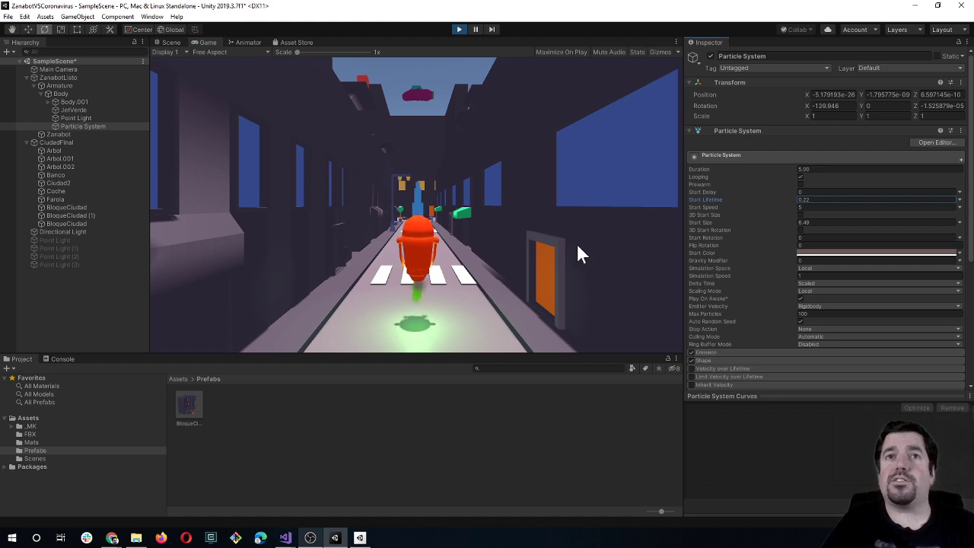
pyautogui.moveTo(771, 203); pyautogui.dragTo(779, 201)
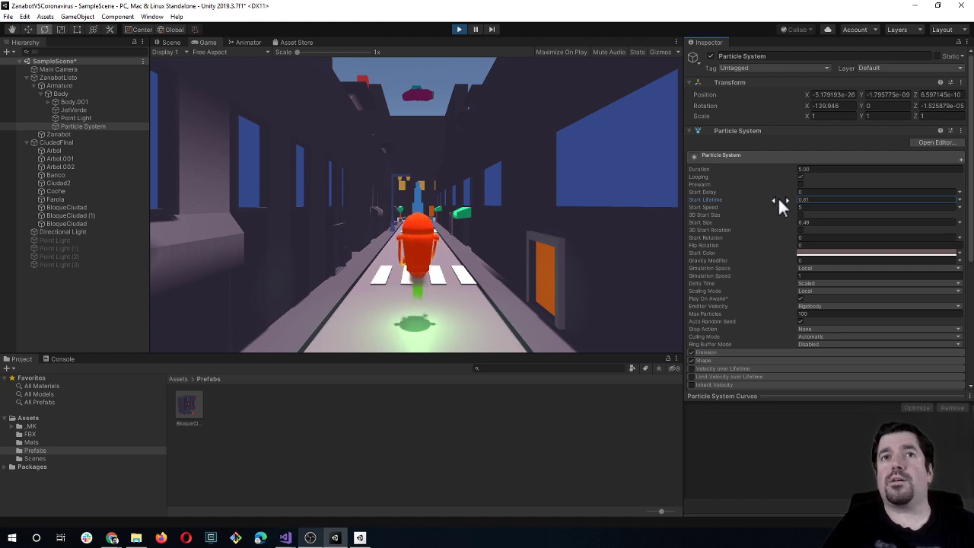
pyautogui.press('w')
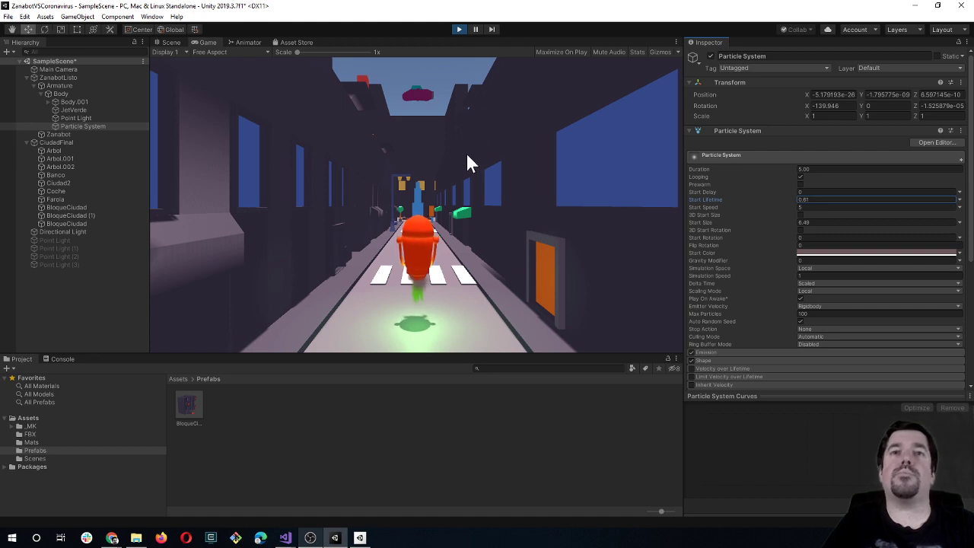
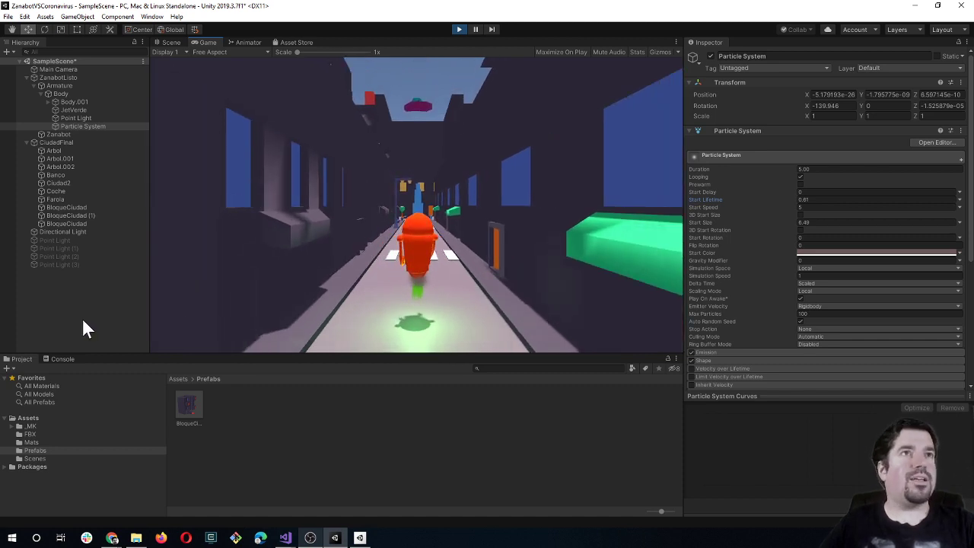
# Step: Save the scene, stop Play mode and bring up the Asset Store tab
pyautogui.hotkey('ctrl', 's')
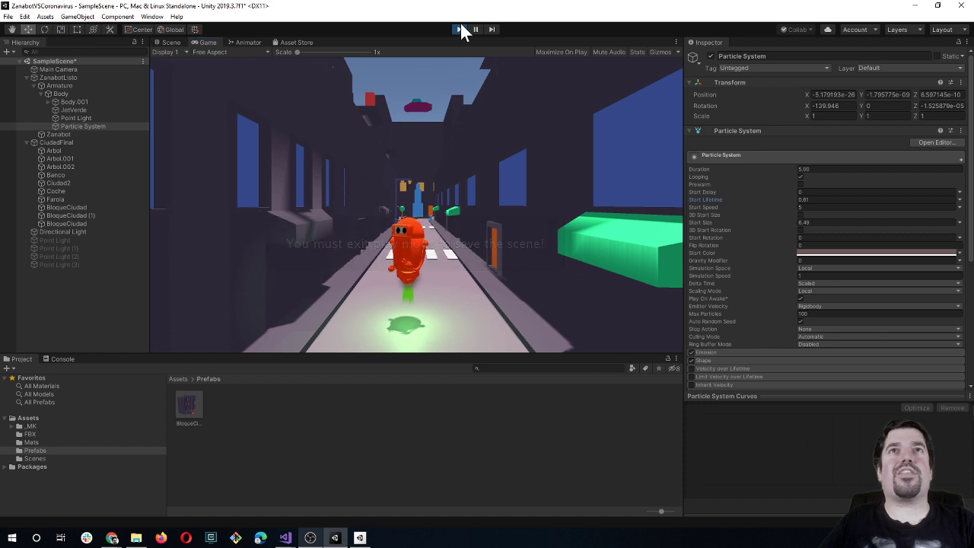
pyautogui.click(461, 29)
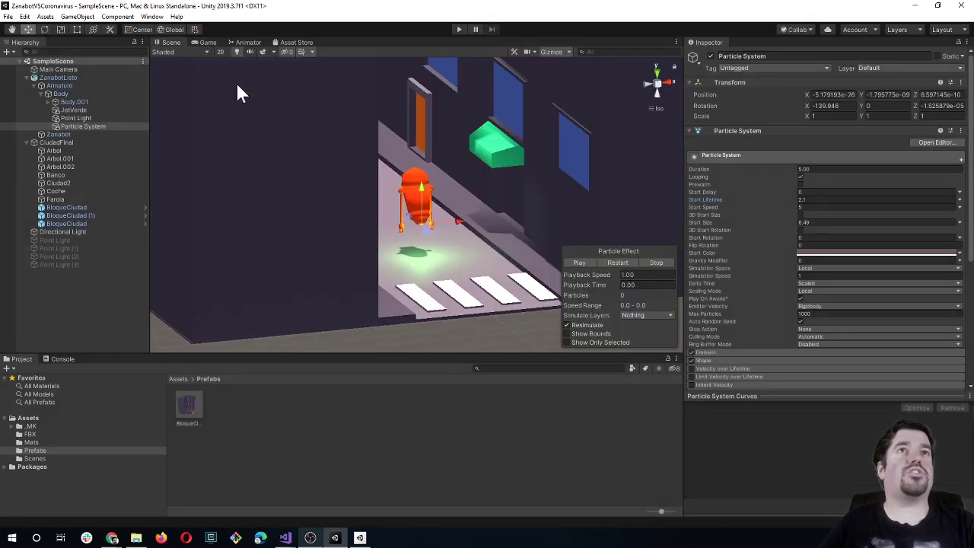
pyautogui.click(293, 42)
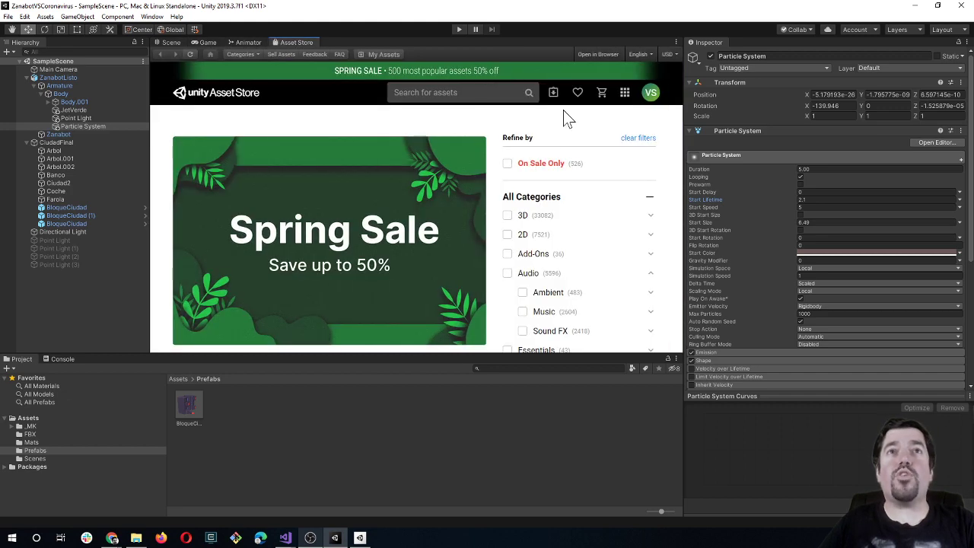
pyautogui.scroll(-3, 386, 242)
pyautogui.scroll(2, 385, 242)
pyautogui.scroll(-3, 385, 242)
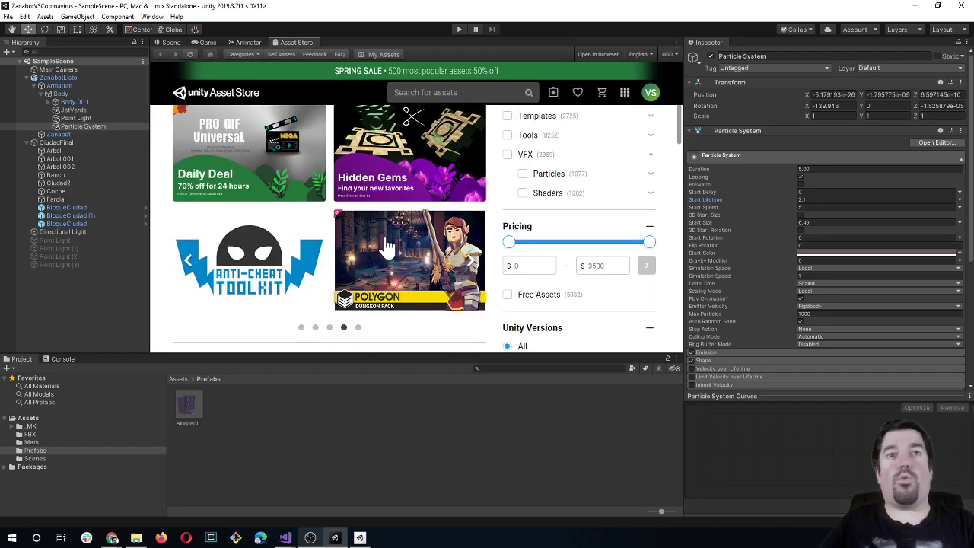
pyautogui.scroll(1, 386, 242)
pyautogui.scroll(3, 386, 242)
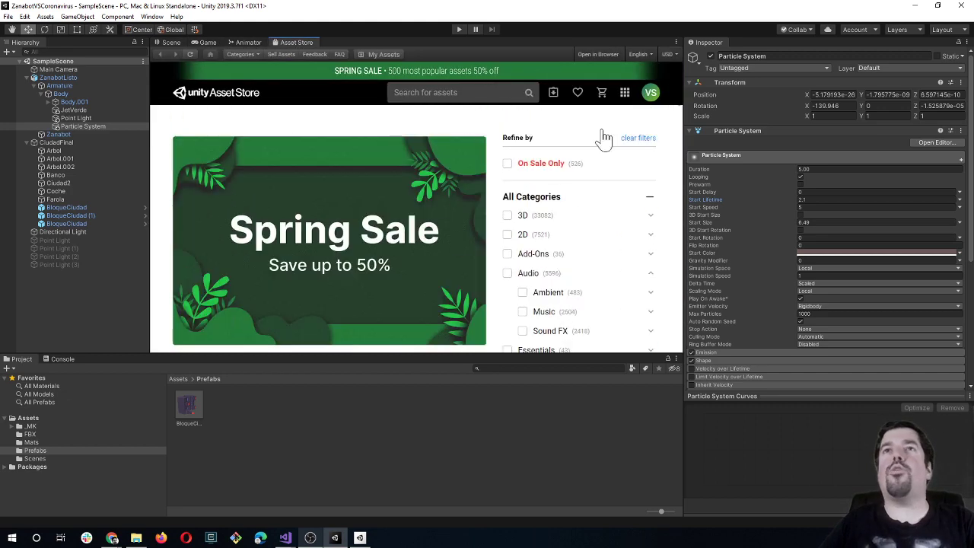
# Step: Show My Assets from the store account menu and scroll down to MK Toon Free
pyautogui.click(652, 94)
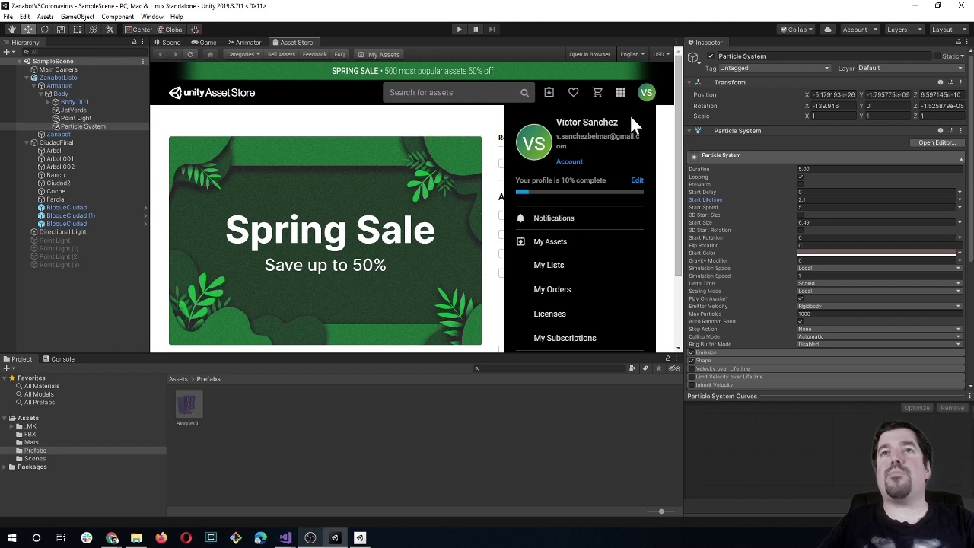
pyautogui.click(534, 245)
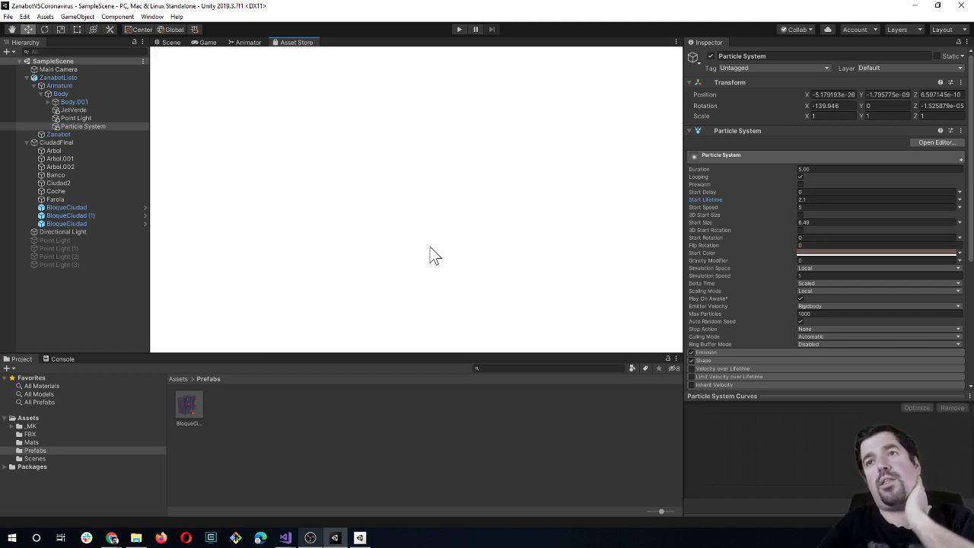
pyautogui.scroll(-10, 408, 242)
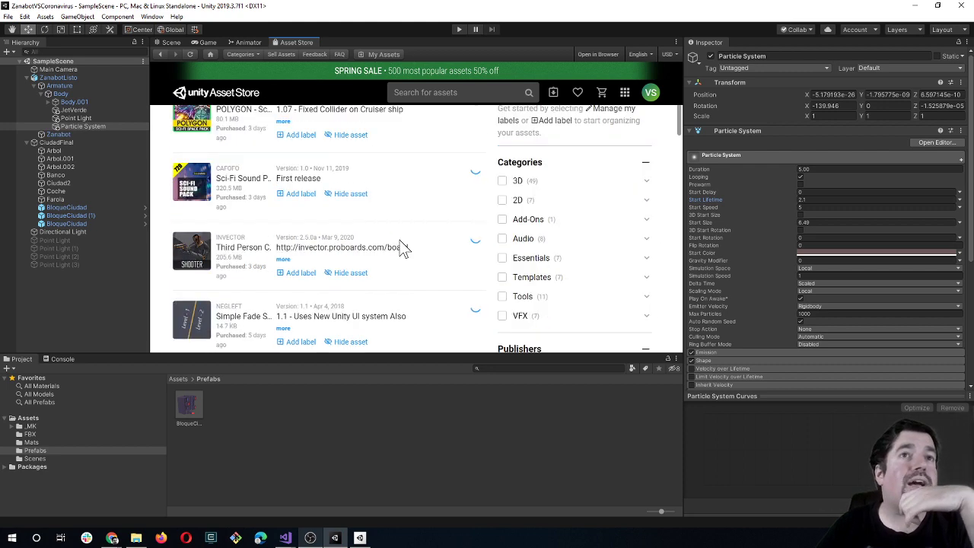
pyautogui.scroll(-5, 403, 248)
pyautogui.scroll(-1, 403, 248)
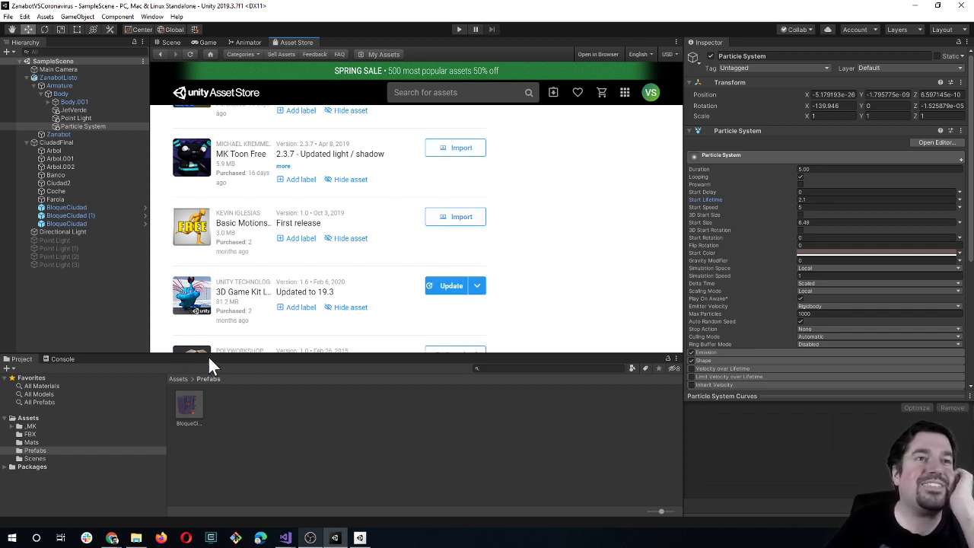
# Step: Import the MK Toon Free package and browse into its _MK/MKToonFree folder
pyautogui.click(454, 152)
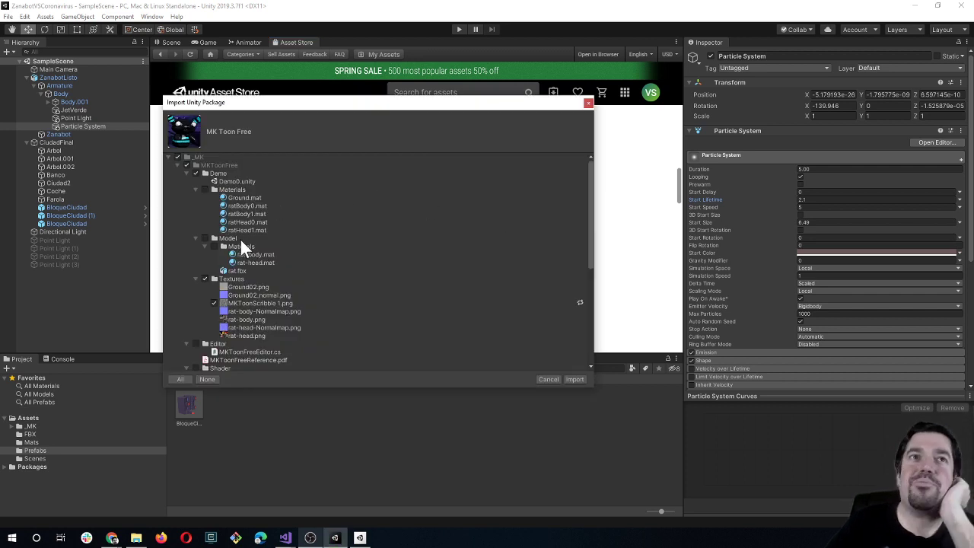
pyautogui.scroll(-2, 305, 255)
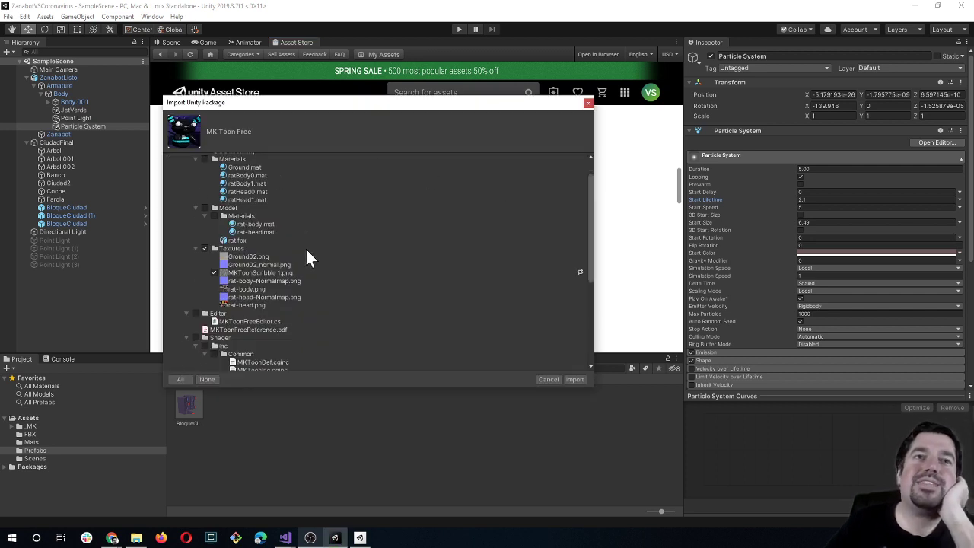
pyautogui.click(575, 379)
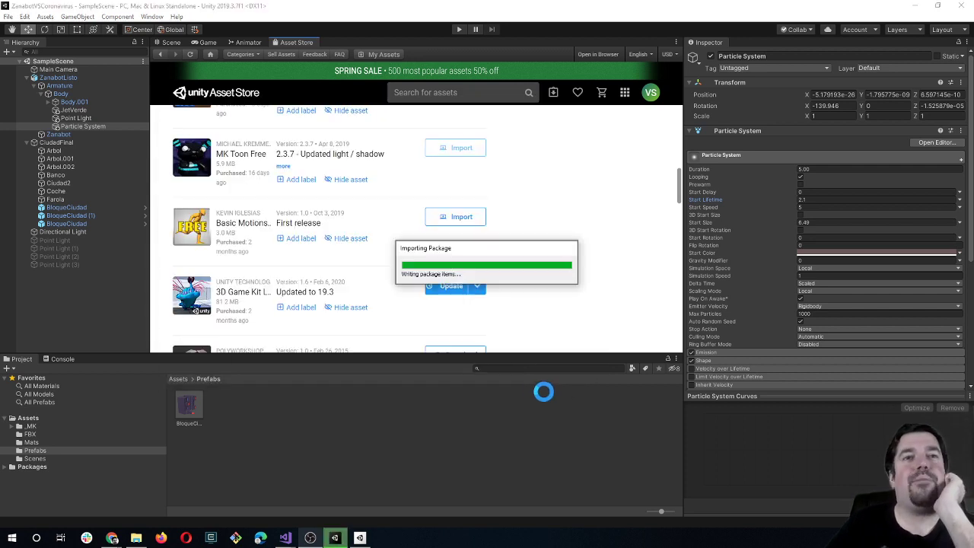
pyautogui.click(30, 427)
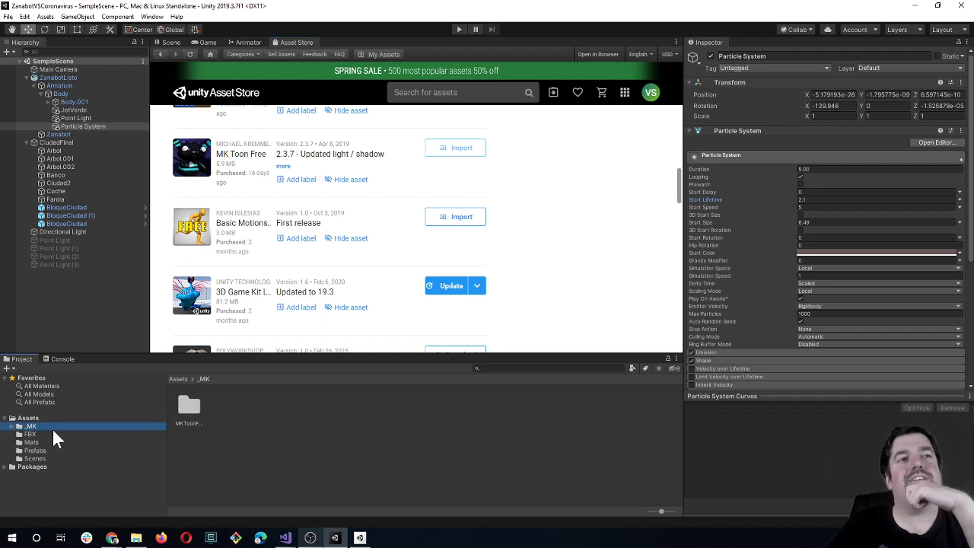
pyautogui.doubleClick(185, 407)
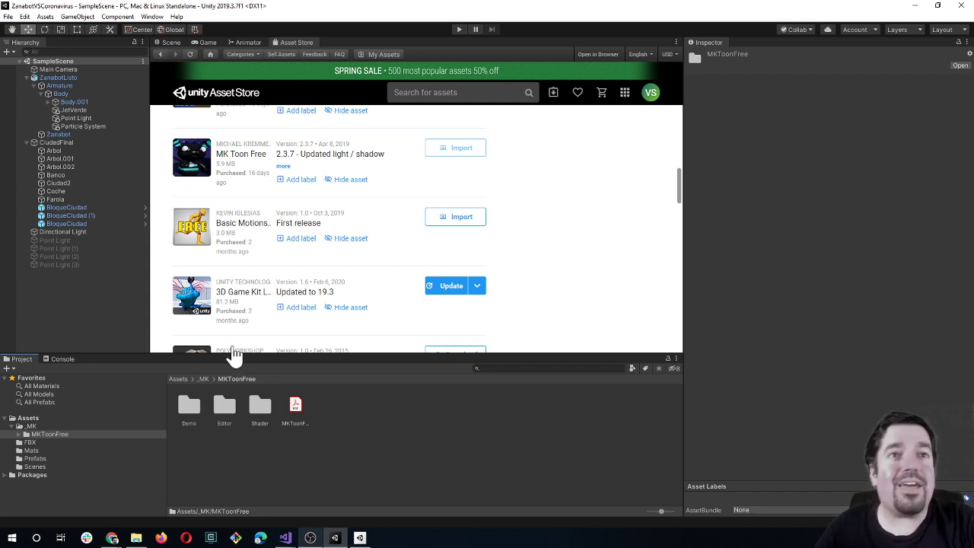
# Step: Return to the Scene view and inspect the Zanabot mesh's ZANAHORIO material
pyautogui.click(173, 44)
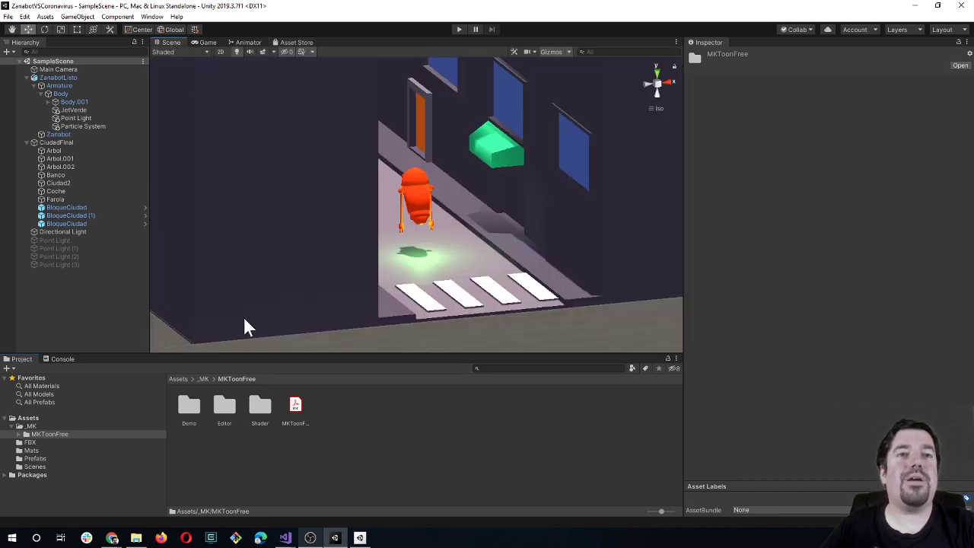
pyautogui.click(426, 194)
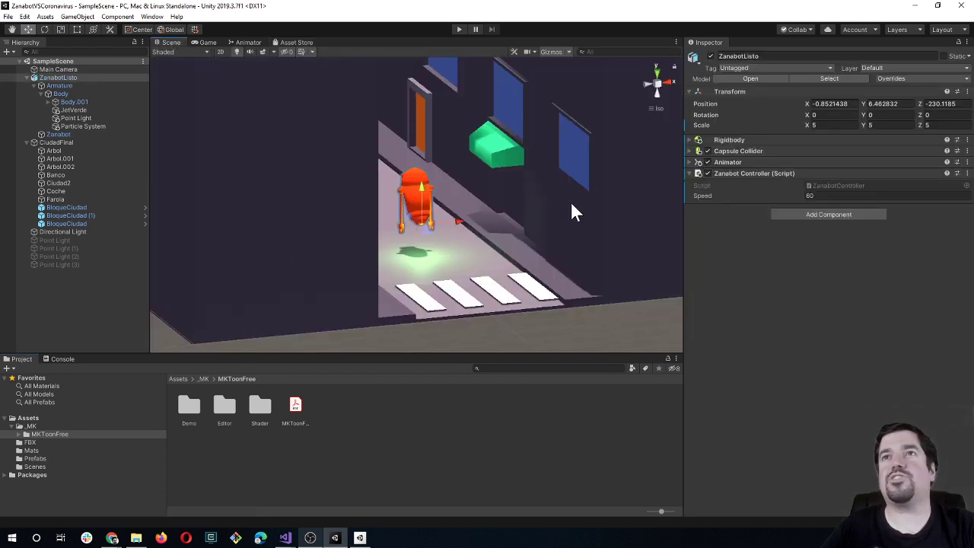
pyautogui.click(76, 75)
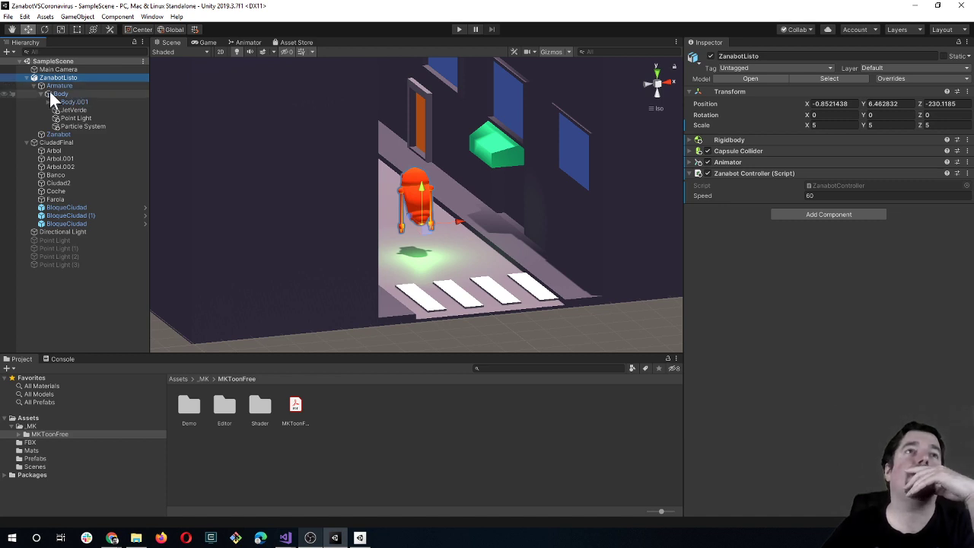
pyautogui.click(61, 134)
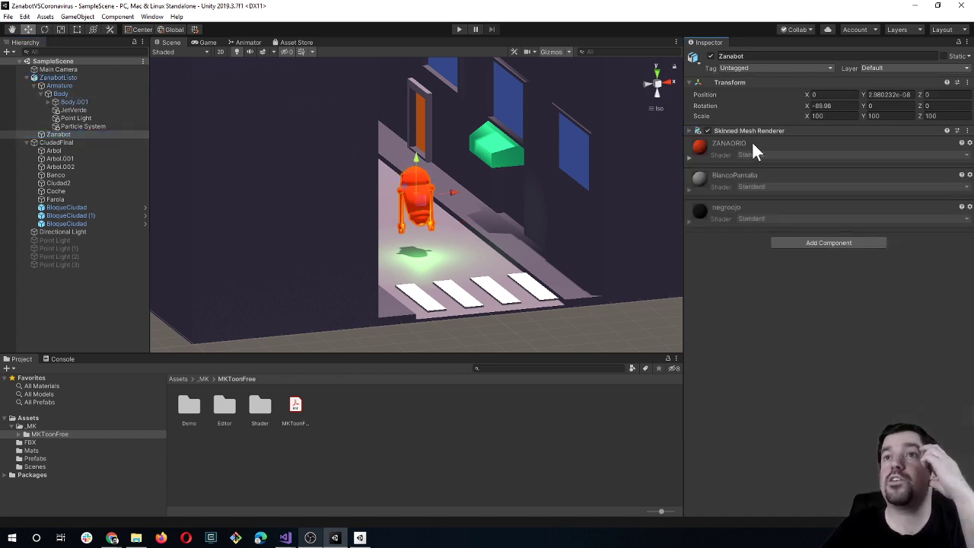
pyautogui.click(713, 156)
pyautogui.click(690, 157)
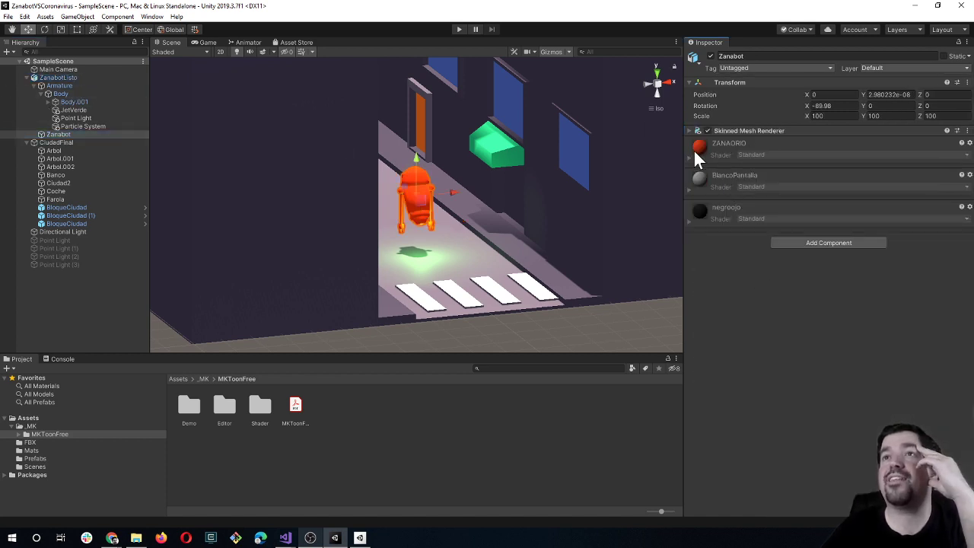
# Step: Browse from the Assets root into the Mats folder holding palette32
pyautogui.click(184, 379)
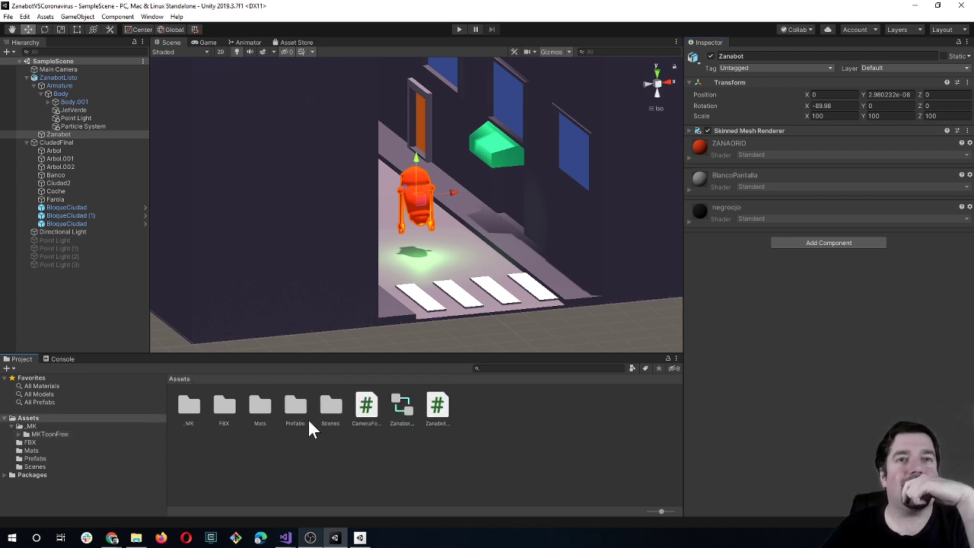
pyautogui.doubleClick(257, 410)
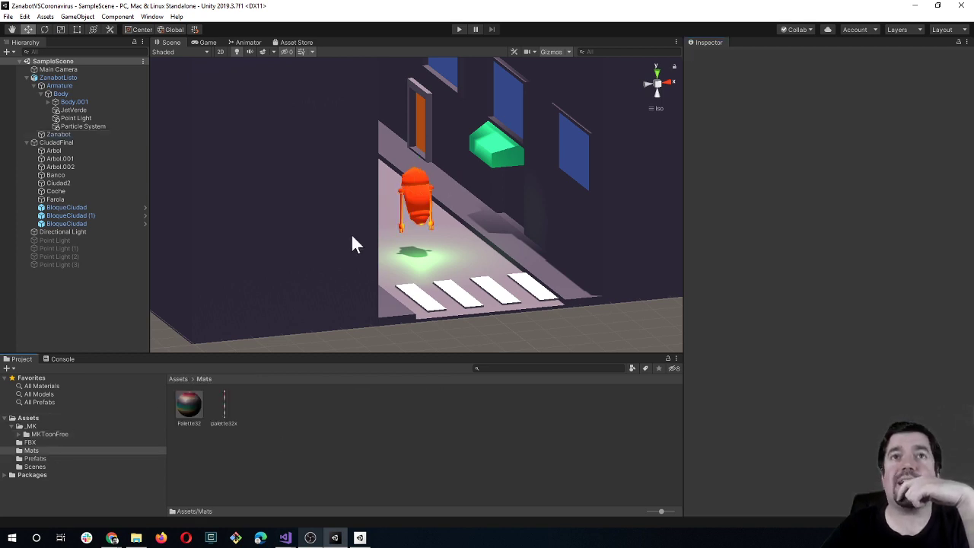
pyautogui.click(177, 379)
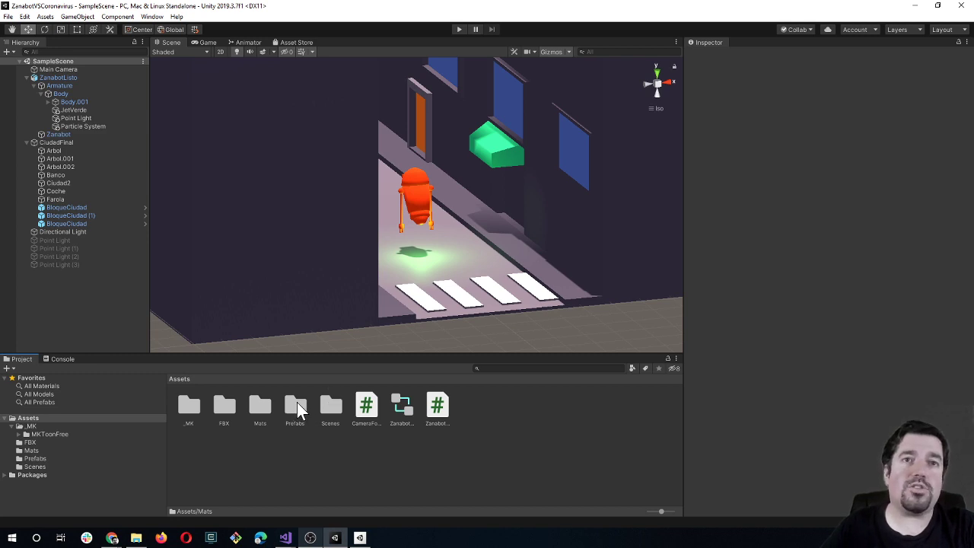
pyautogui.doubleClick(263, 407)
# Step: Create a new Standard material named New Material in Assets/Mats
pyautogui.rightClick(327, 447)
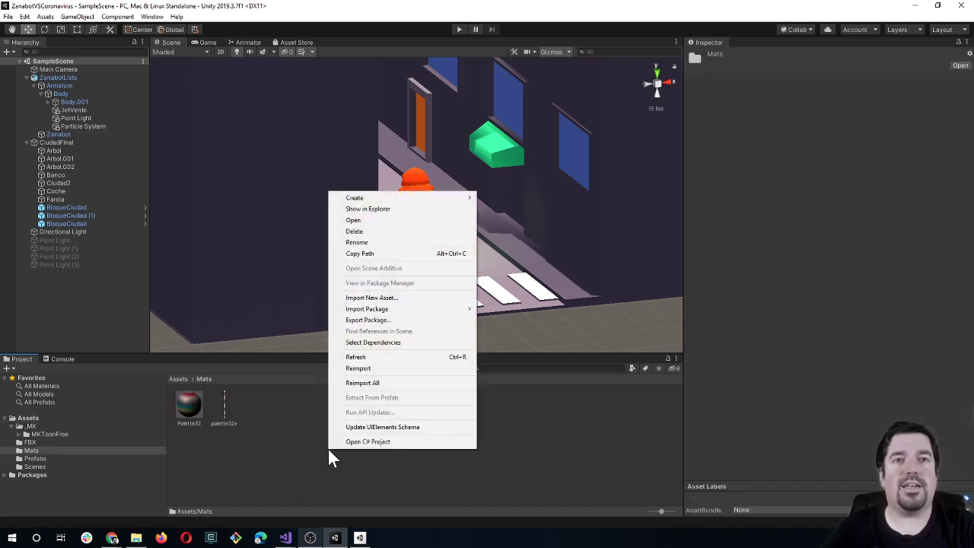
pyautogui.moveTo(427, 199)
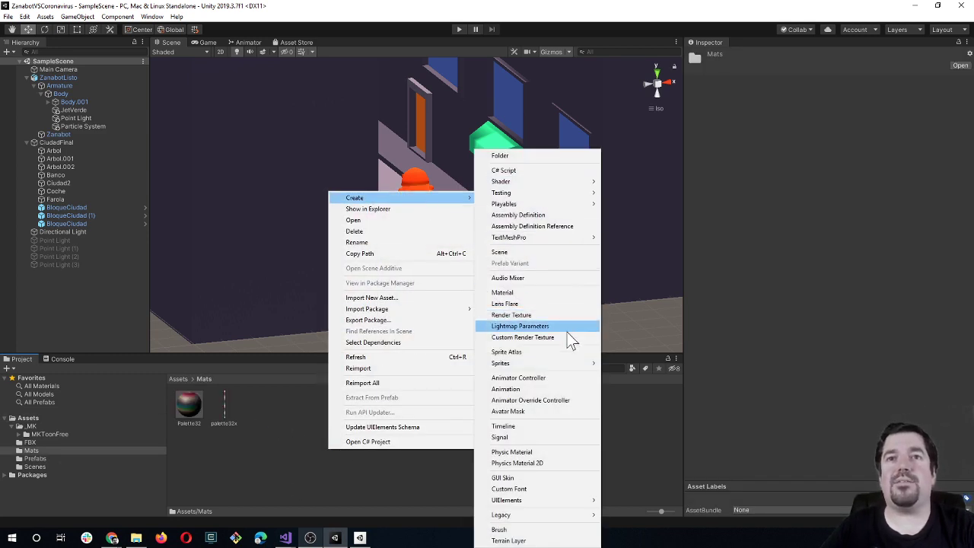
pyautogui.moveTo(553, 508)
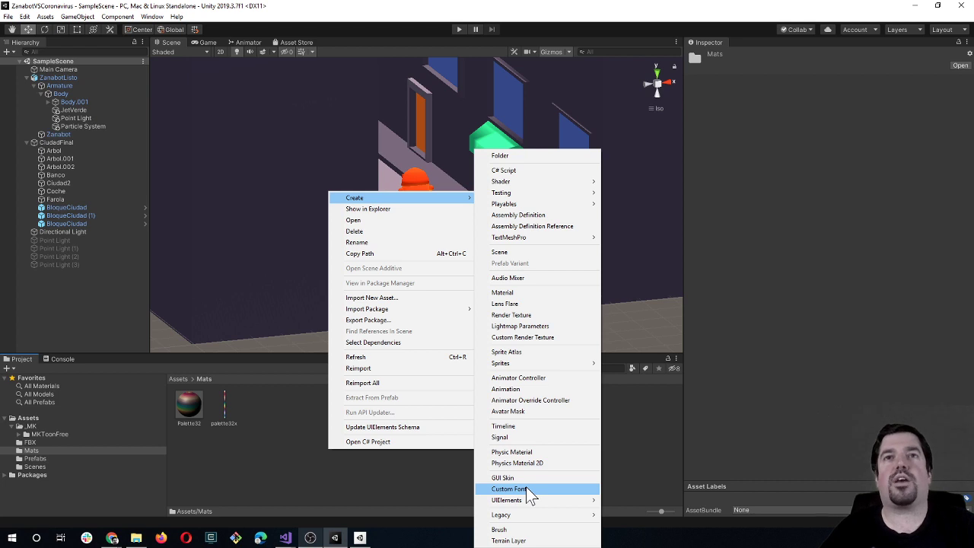
pyautogui.click(526, 293)
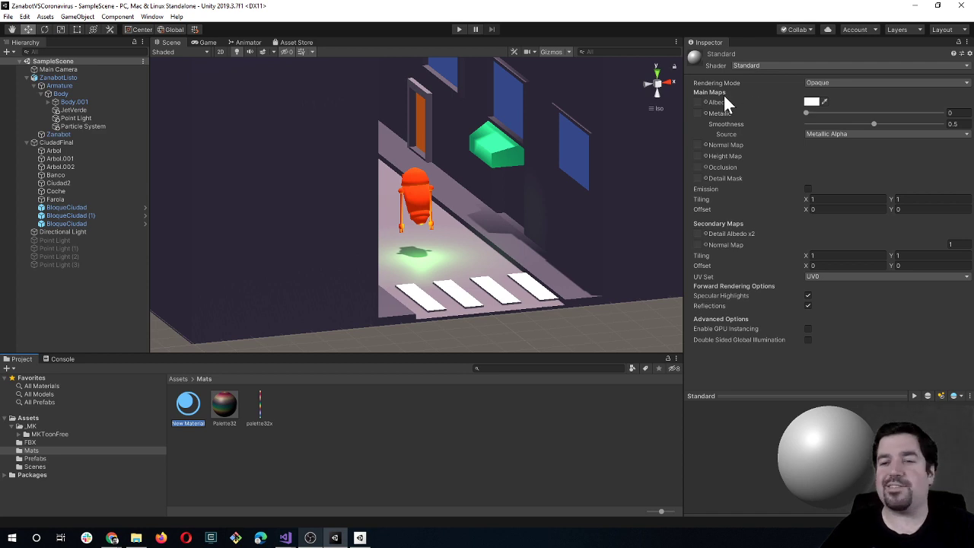
# Step: Try out several orange shades for New Material's albedo in the colour picker
pyautogui.click(810, 102)
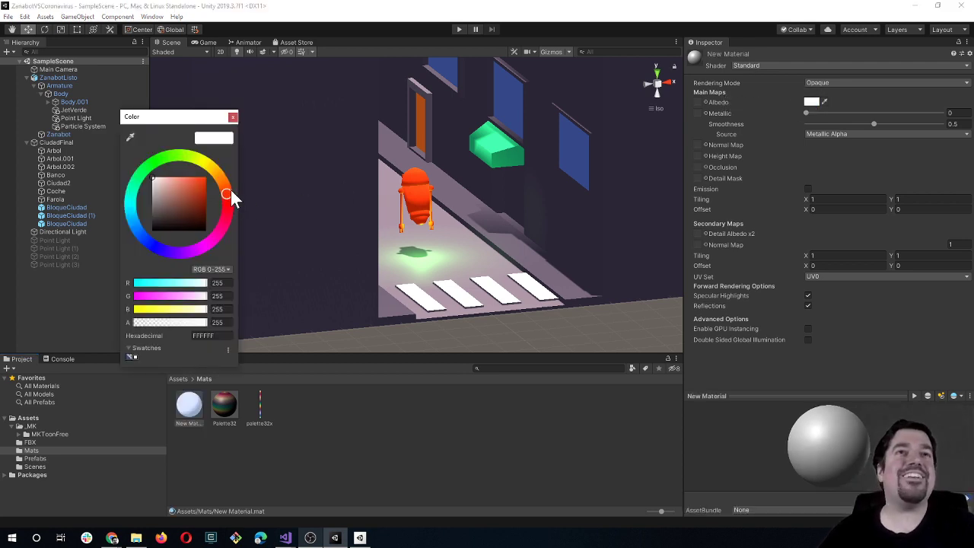
pyautogui.click(203, 192)
pyautogui.moveTo(195, 193)
pyautogui.mouseDown()
pyautogui.moveTo(204, 193)
pyautogui.moveTo(184, 183)
pyautogui.moveTo(179, 193)
pyautogui.moveTo(221, 185)
pyautogui.moveTo(227, 198)
pyautogui.moveTo(223, 188)
pyautogui.mouseUp()
pyautogui.click(195, 202)
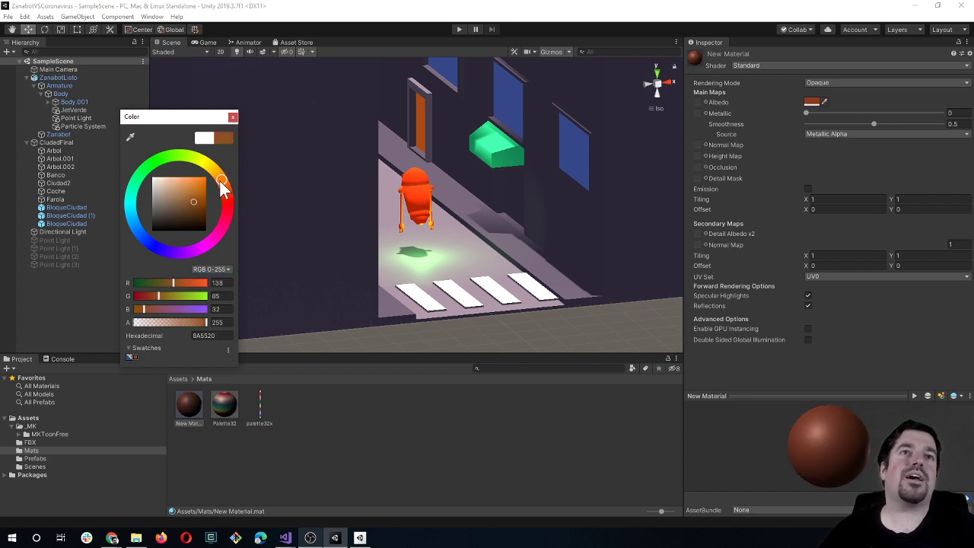
pyautogui.click(201, 187)
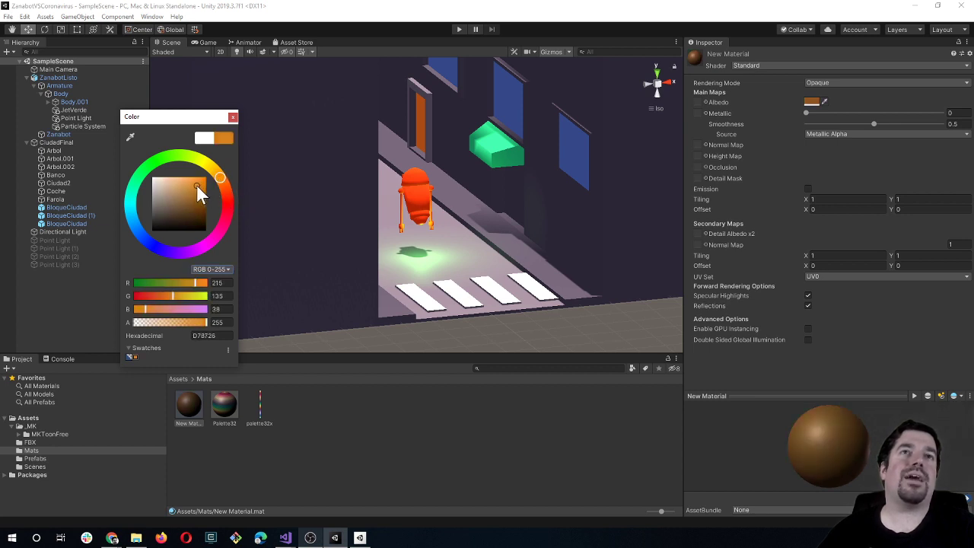
pyautogui.moveTo(197, 196)
pyautogui.mouseDown()
pyautogui.moveTo(193, 185)
pyautogui.moveTo(223, 186)
pyautogui.mouseUp()
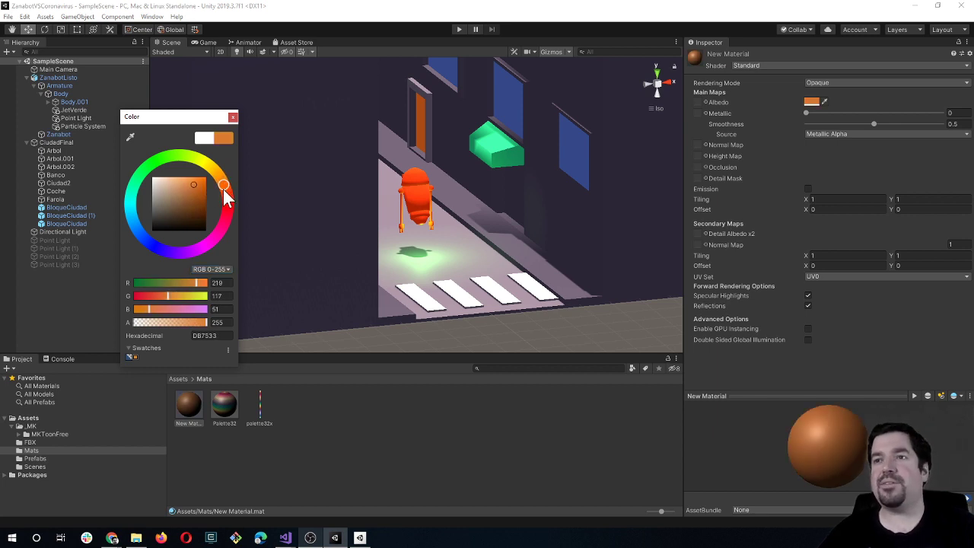
pyautogui.click(761, 418)
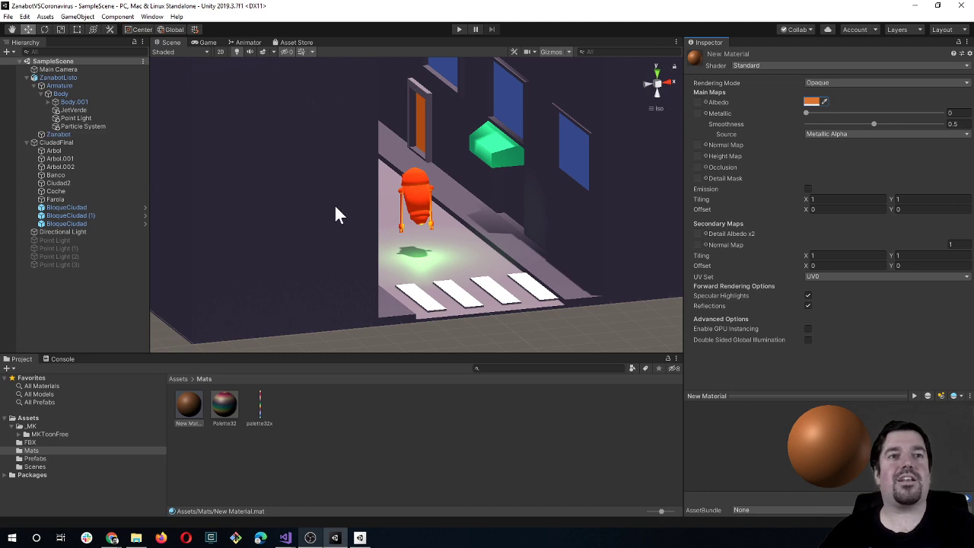
# Step: Eyedrop the robot's orange (FF4B15) from the Scene view as the albedo colour
pyautogui.click(810, 102)
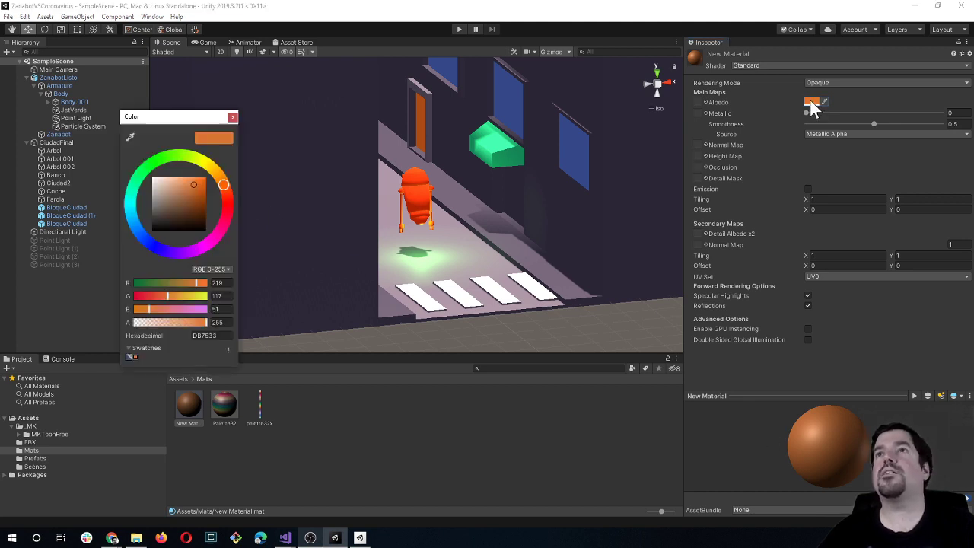
pyautogui.click(822, 99)
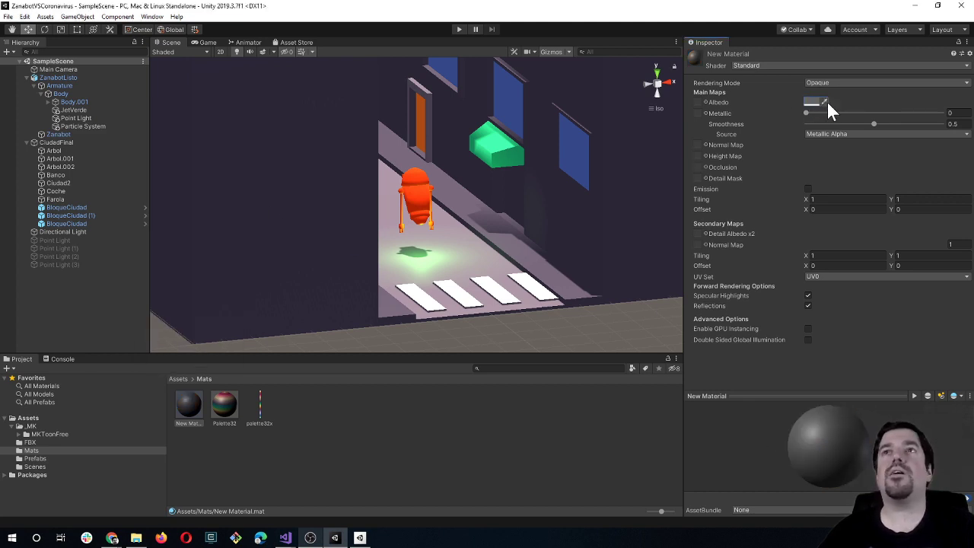
pyautogui.click(809, 102)
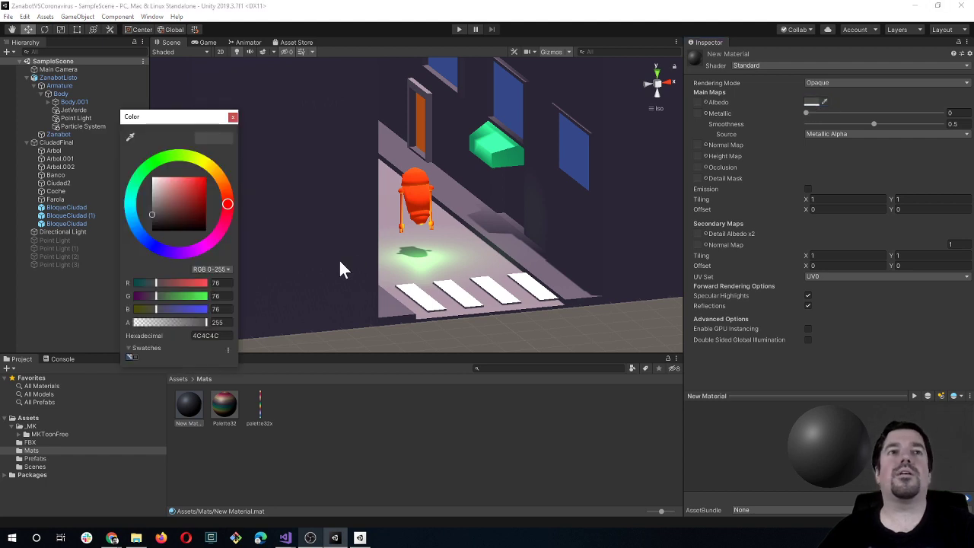
pyautogui.click(131, 135)
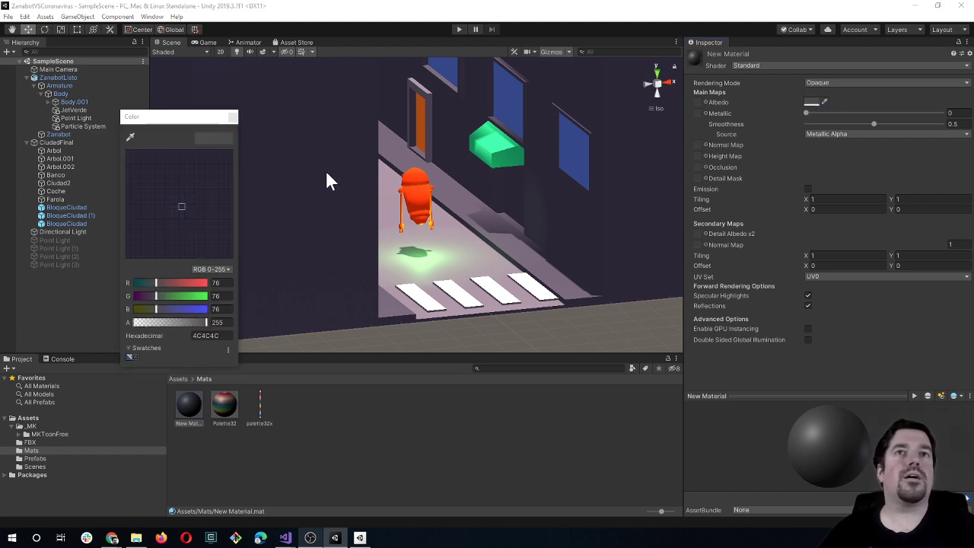
pyautogui.click(415, 201)
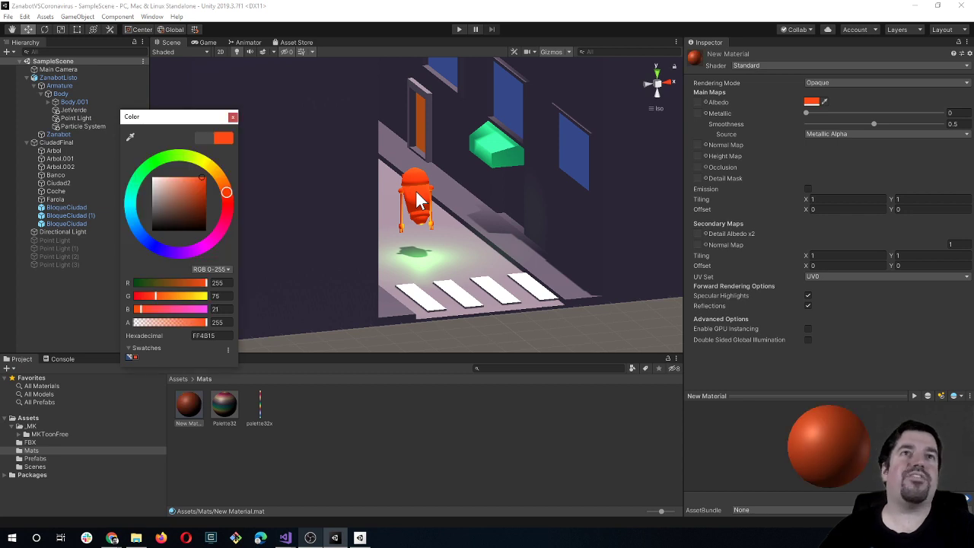
pyautogui.click(795, 454)
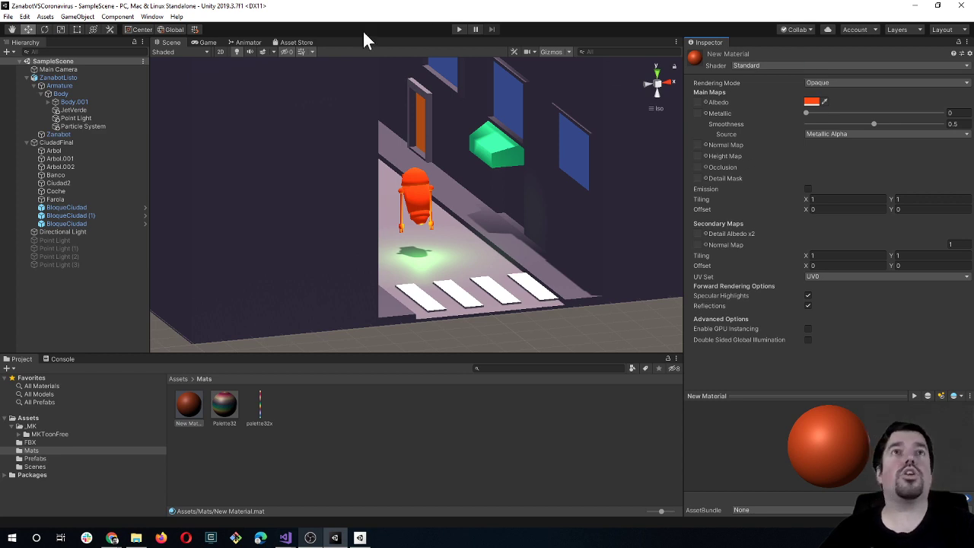
pyautogui.click(288, 43)
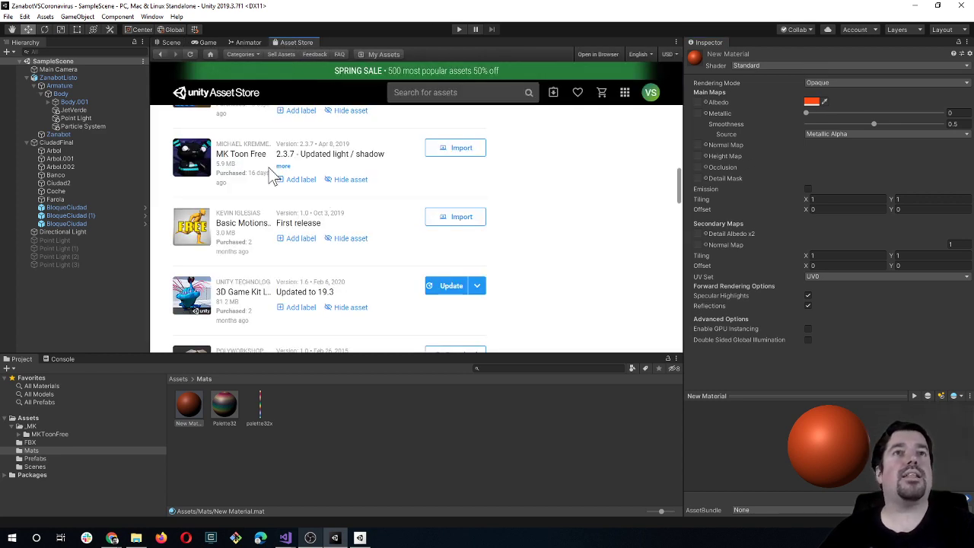
pyautogui.click(241, 154)
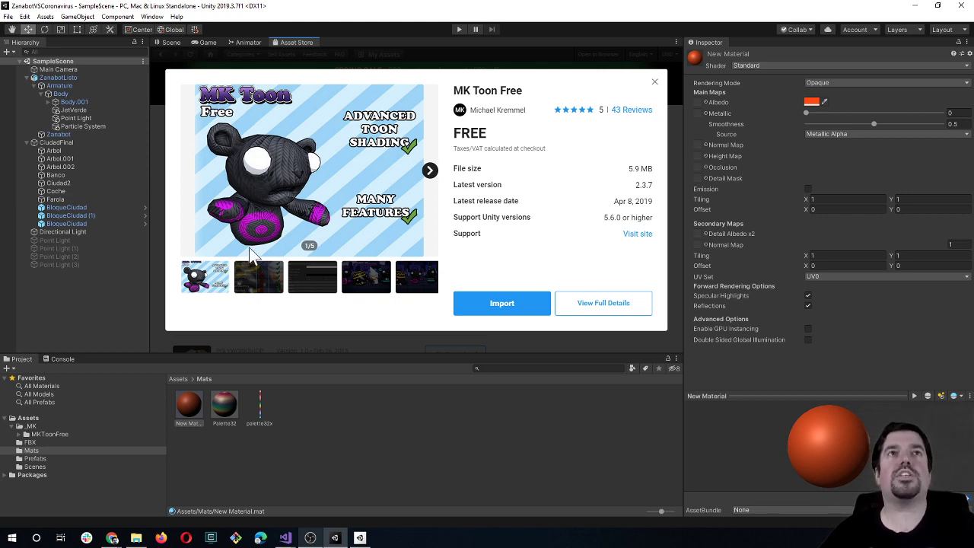
pyautogui.click(653, 85)
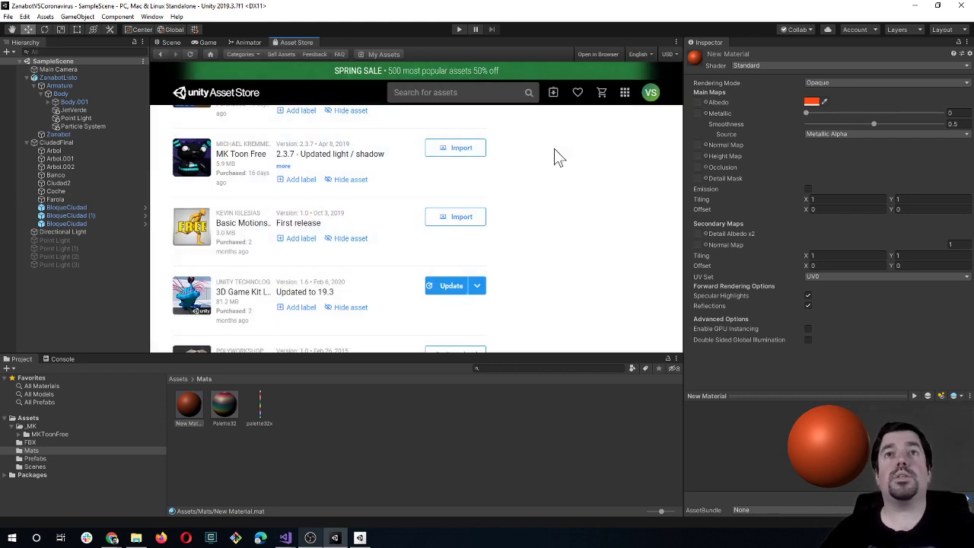
pyautogui.scroll(2, 533, 167)
pyautogui.scroll(1, 534, 167)
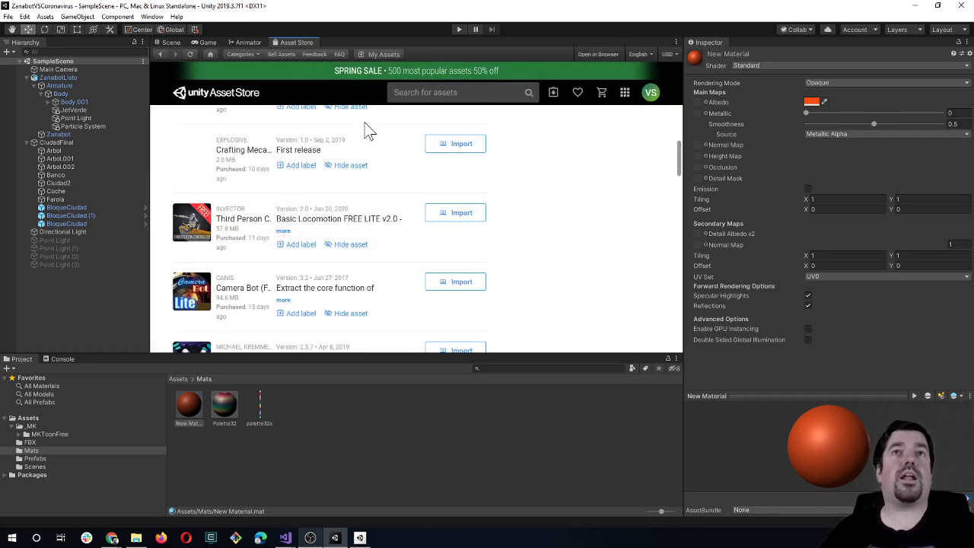
pyautogui.click(528, 97)
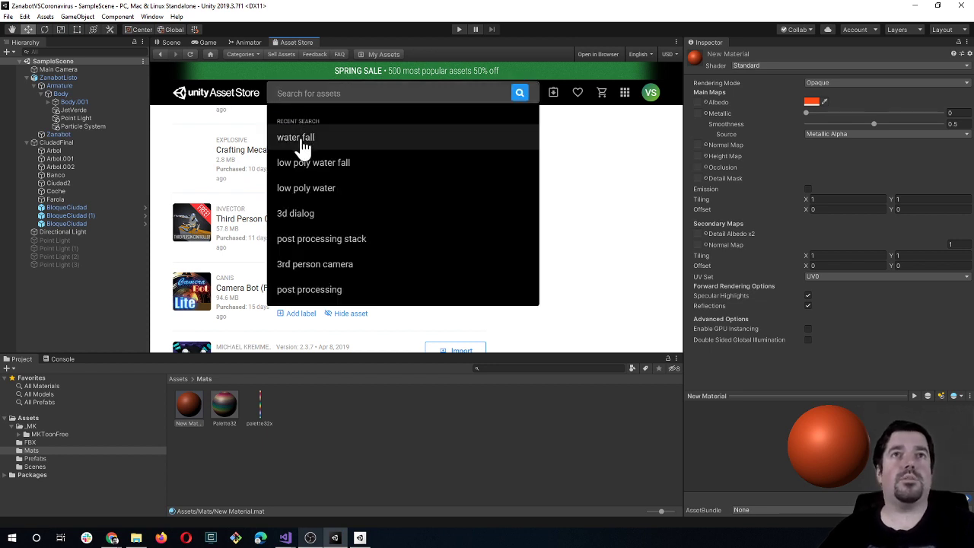
pyautogui.click(307, 152)
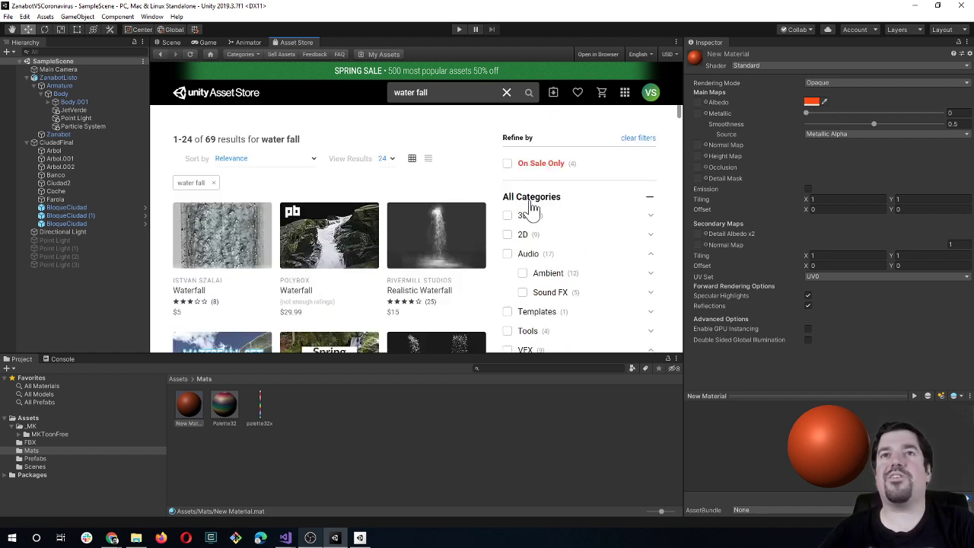
pyautogui.click(273, 169)
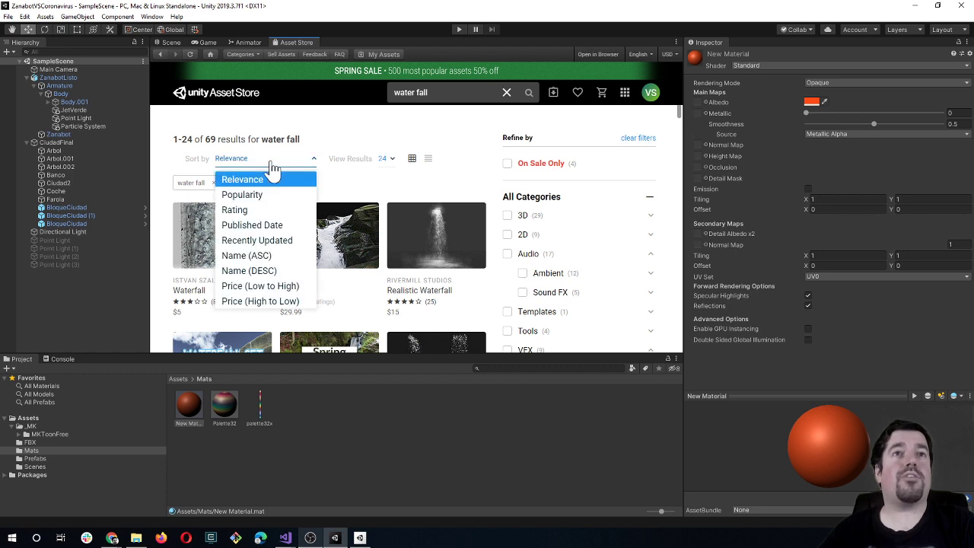
pyautogui.click(266, 286)
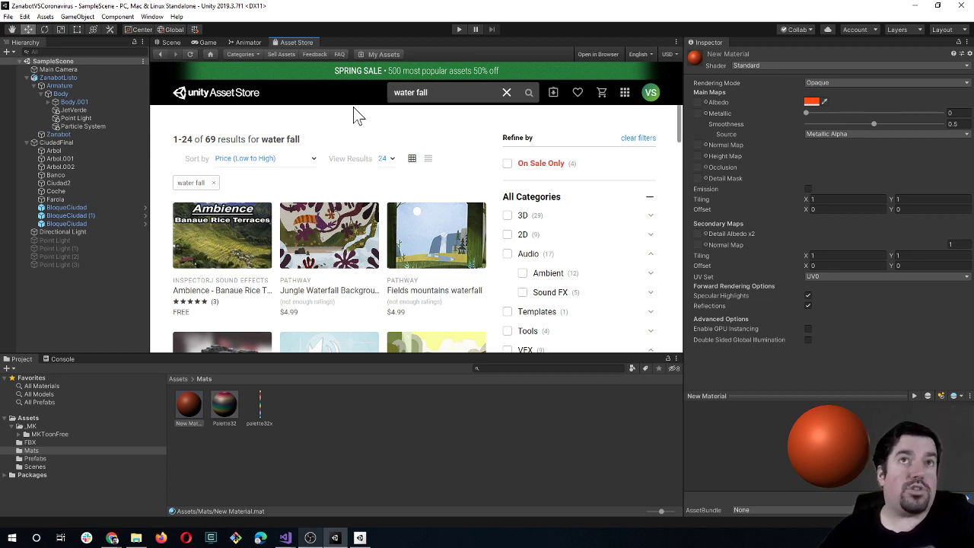
pyautogui.click(166, 43)
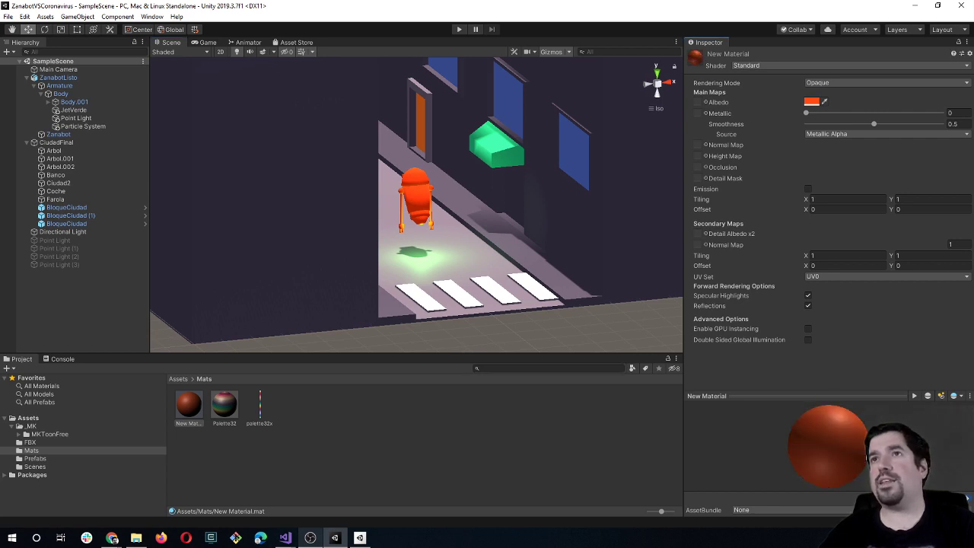
# Step: Give New Material the MK/Toon/Free shader and drag it onto the robot in the Scene
pyautogui.moveTo(818, 449); pyautogui.dragTo(833, 448)
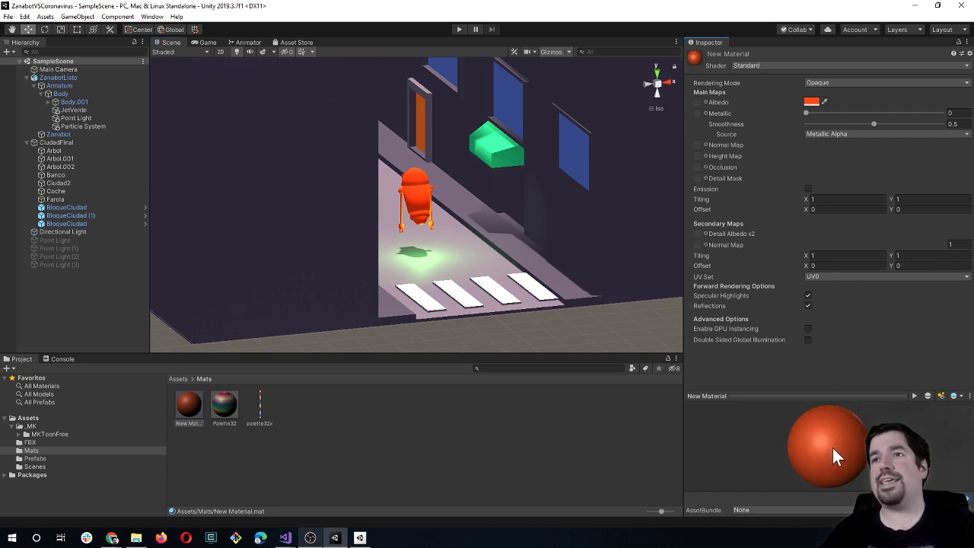
pyautogui.click(753, 68)
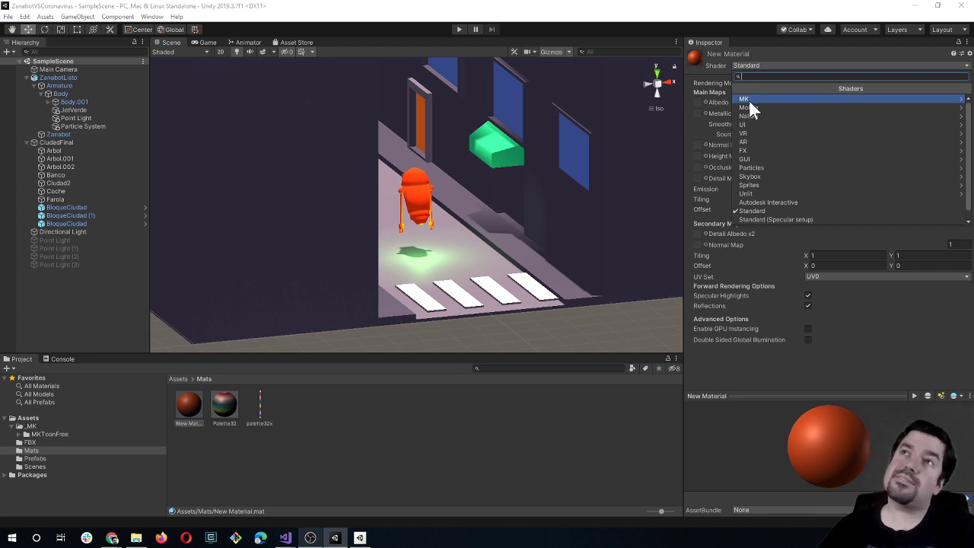
pyautogui.click(750, 104)
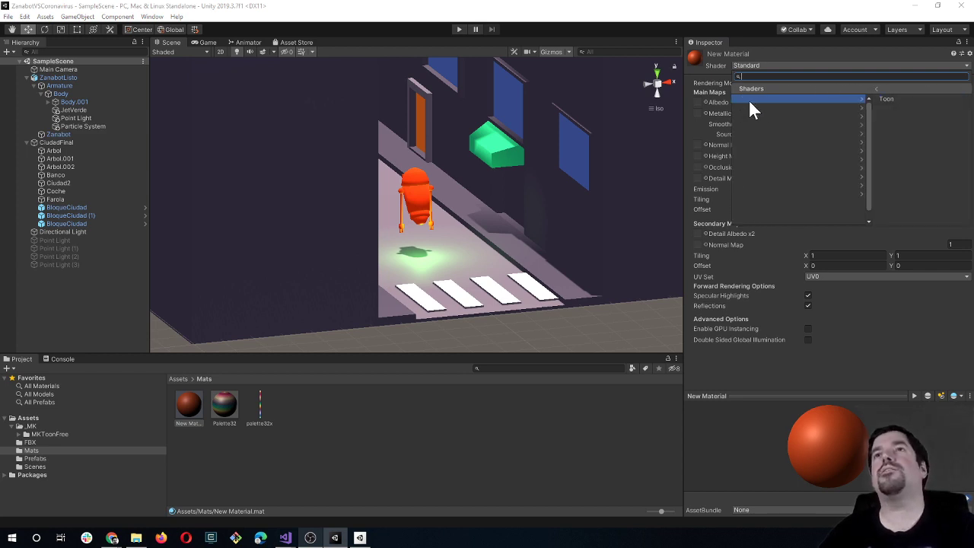
pyautogui.click(753, 99)
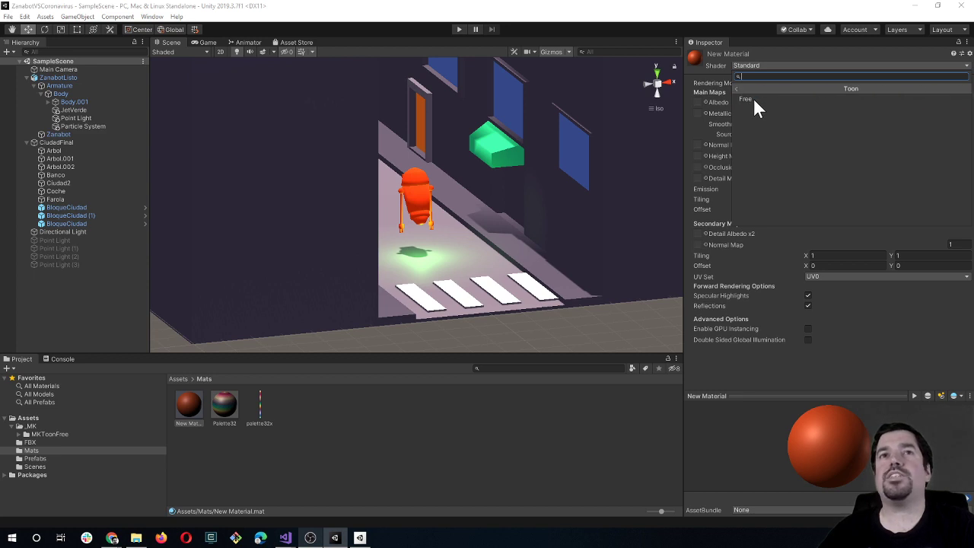
pyautogui.click(747, 100)
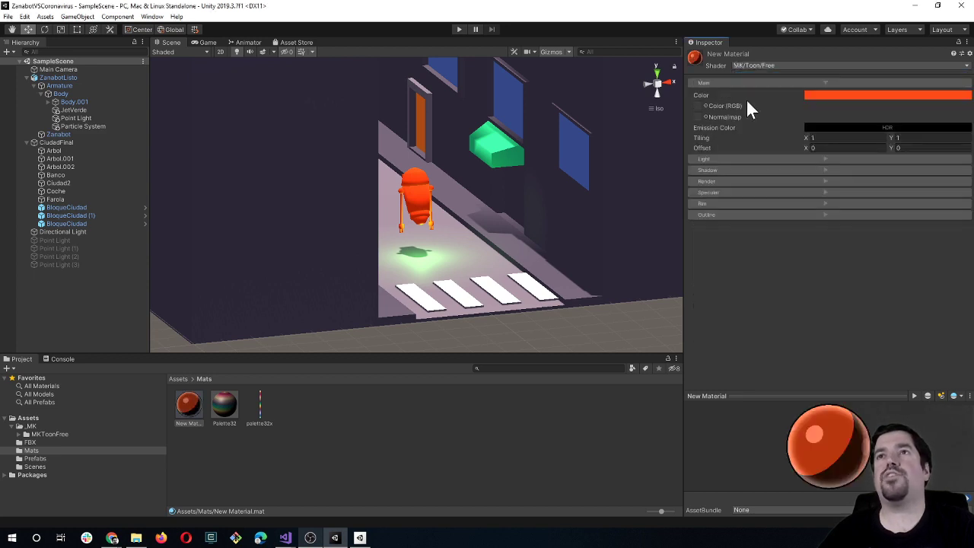
pyautogui.moveTo(808, 448)
pyautogui.mouseDown()
pyautogui.moveTo(856, 487)
pyautogui.moveTo(819, 447)
pyautogui.mouseUp()
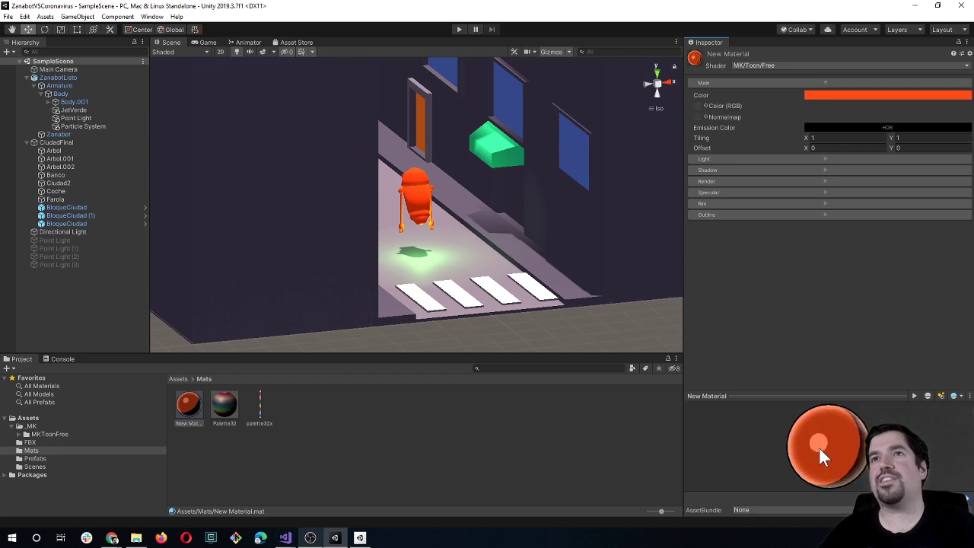
pyautogui.moveTo(189, 404); pyautogui.dragTo(417, 208)
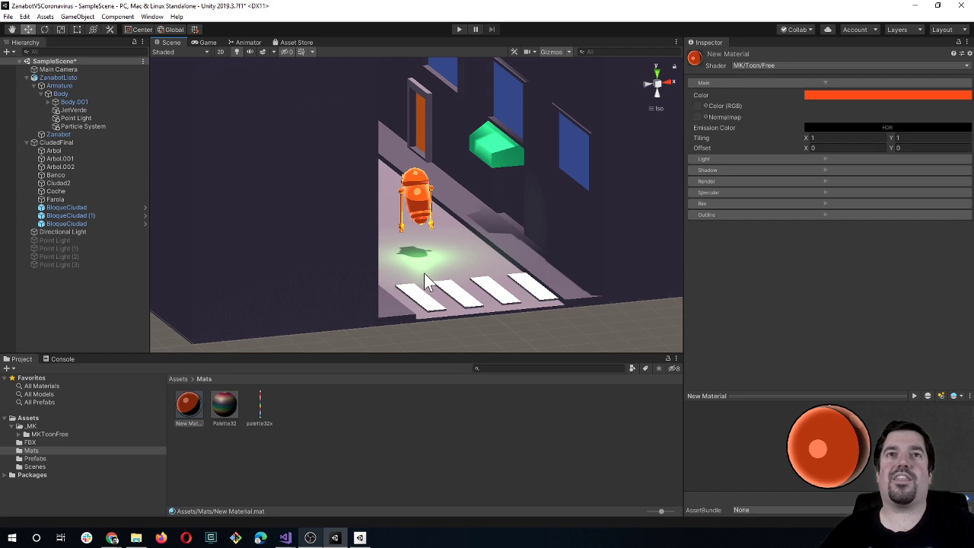
# Step: Switch to the Game view, start Play mode and run the robot up the street
pyautogui.click(210, 42)
pyautogui.click(457, 29)
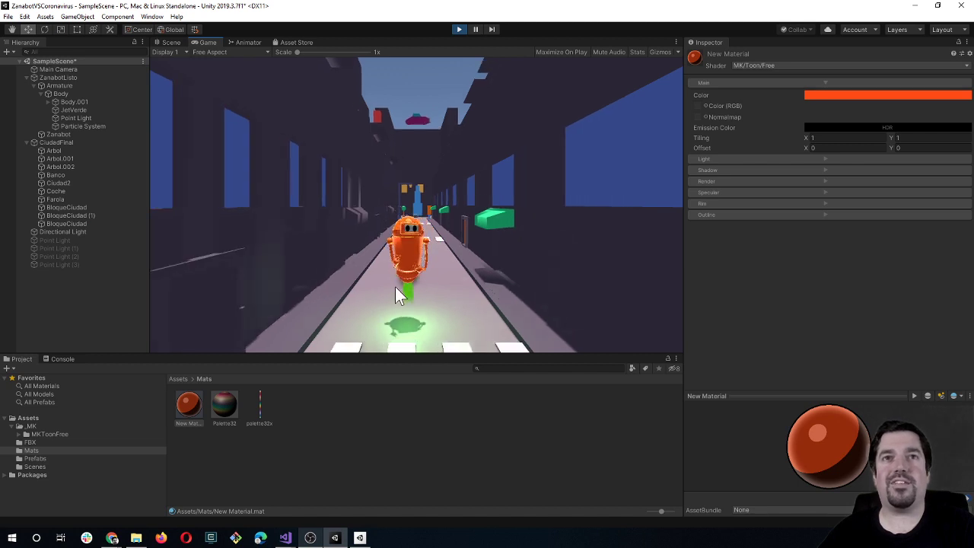
pyautogui.press('w')
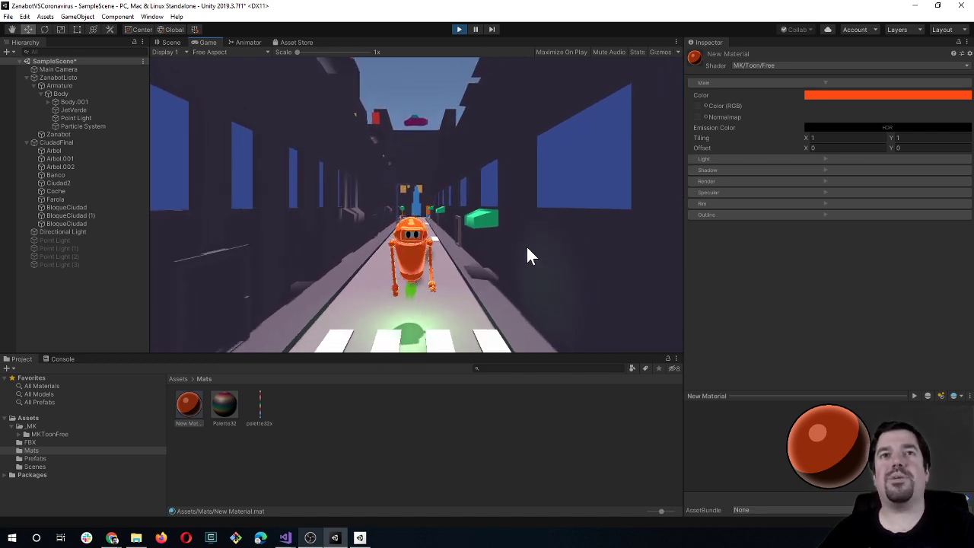
# Step: Set the toon material's Outline Size to 0.39 and Light Threshold to 0.871
pyautogui.click(702, 214)
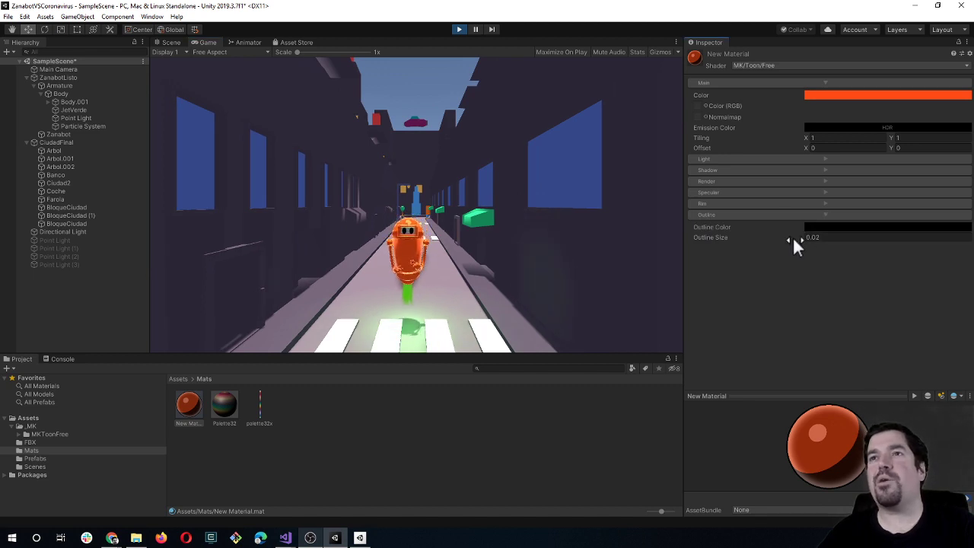
pyautogui.moveTo(793, 237); pyautogui.dragTo(802, 237)
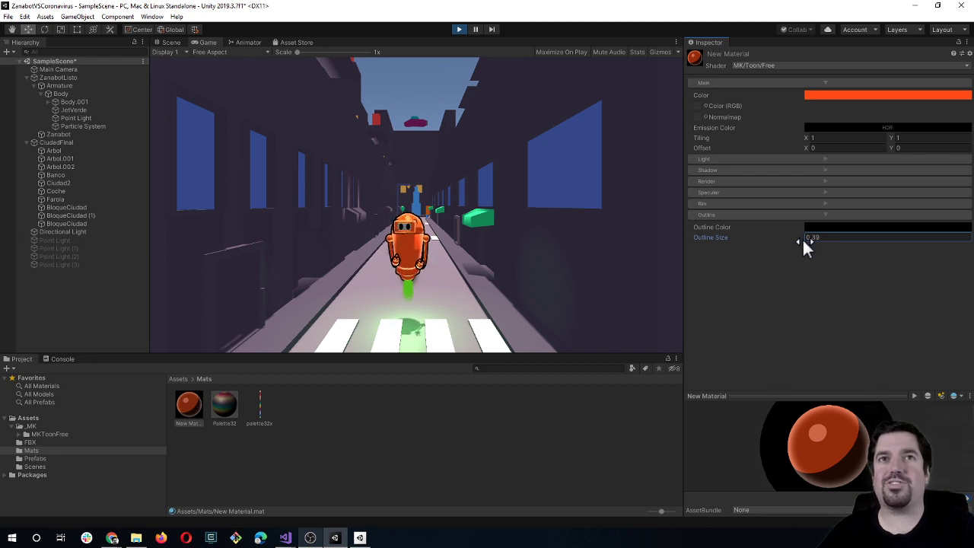
pyautogui.click(450, 295)
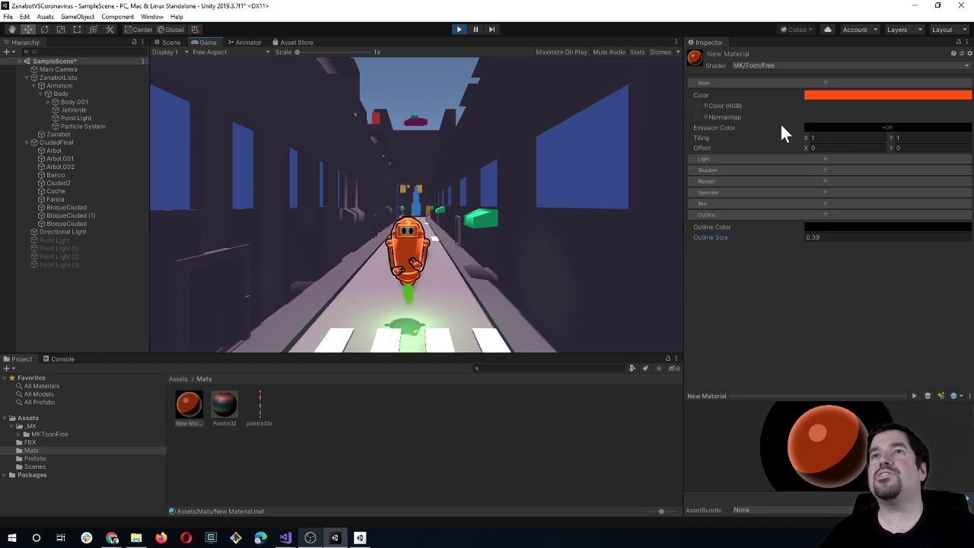
pyautogui.click(729, 158)
pyautogui.moveTo(840, 169)
pyautogui.mouseDown()
pyautogui.moveTo(942, 172)
pyautogui.moveTo(923, 178)
pyautogui.mouseUp()
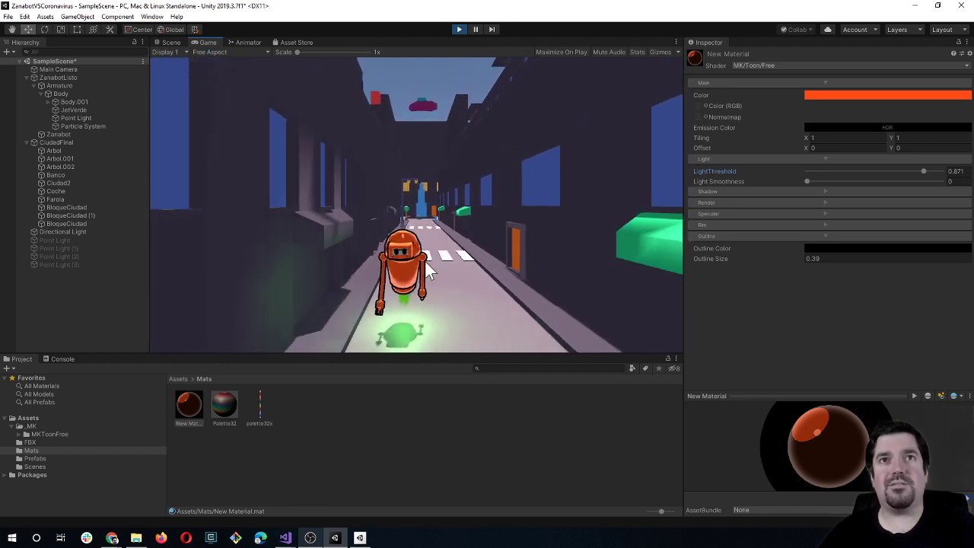
# Step: Set the material's light smoothness to 1 and Shadow Intensity to 0.683
pyautogui.moveTo(808, 181); pyautogui.dragTo(935, 181)
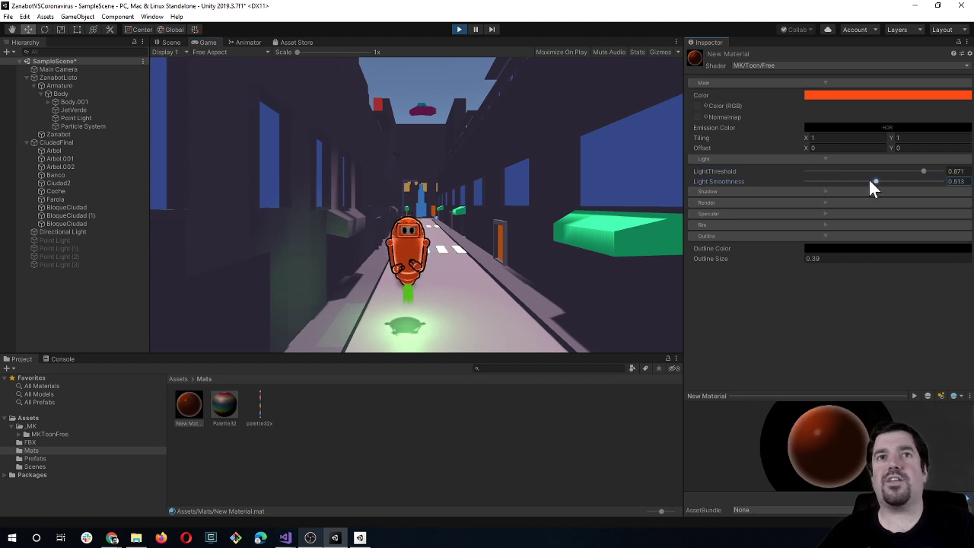
pyautogui.moveTo(935, 180)
pyautogui.mouseDown()
pyautogui.moveTo(944, 181)
pyautogui.moveTo(843, 172)
pyautogui.moveTo(916, 171)
pyautogui.mouseUp()
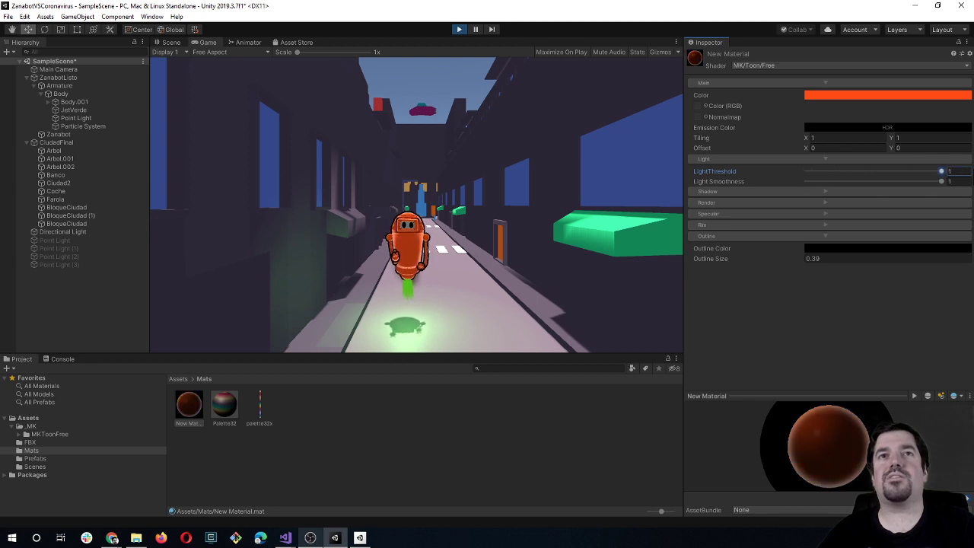
pyautogui.click(766, 192)
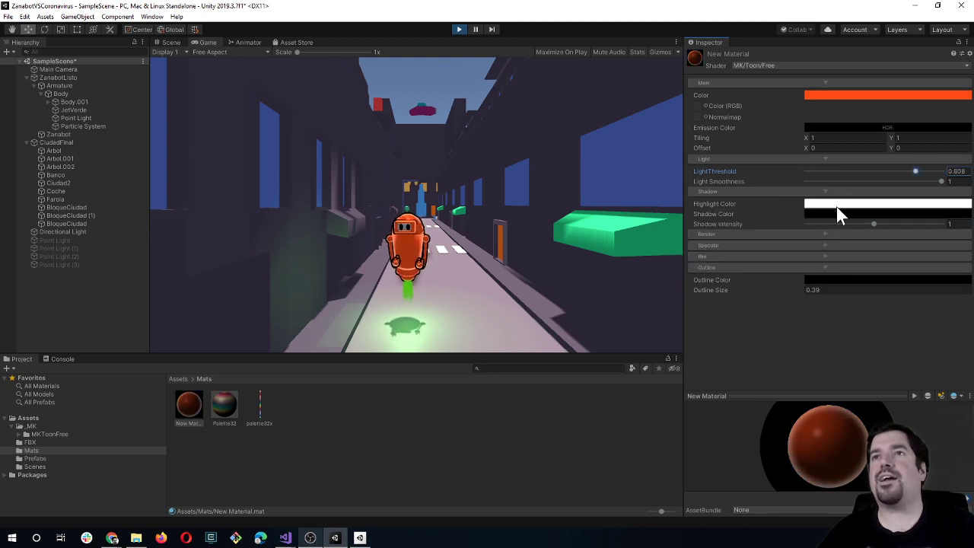
pyautogui.moveTo(874, 225); pyautogui.dragTo(849, 224)
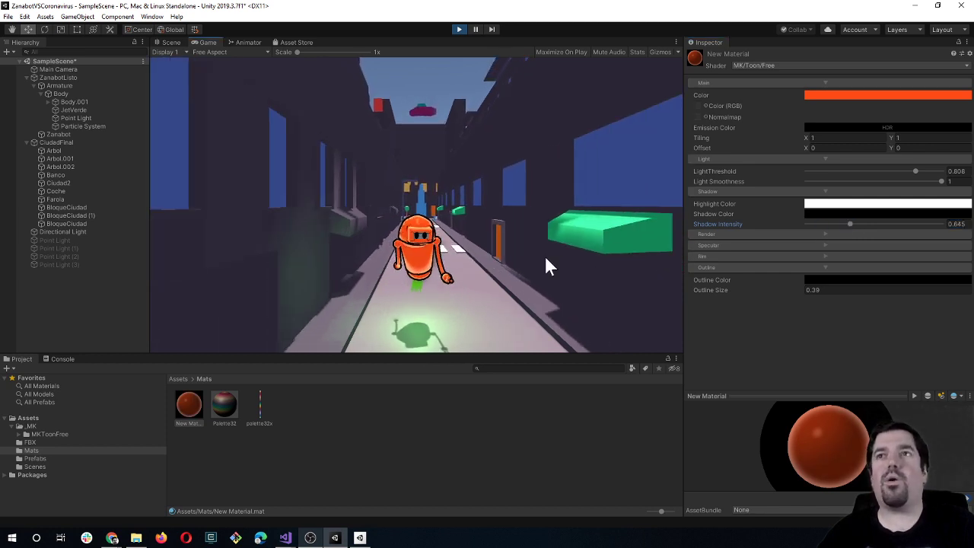
pyautogui.moveTo(853, 223); pyautogui.dragTo(853, 227)
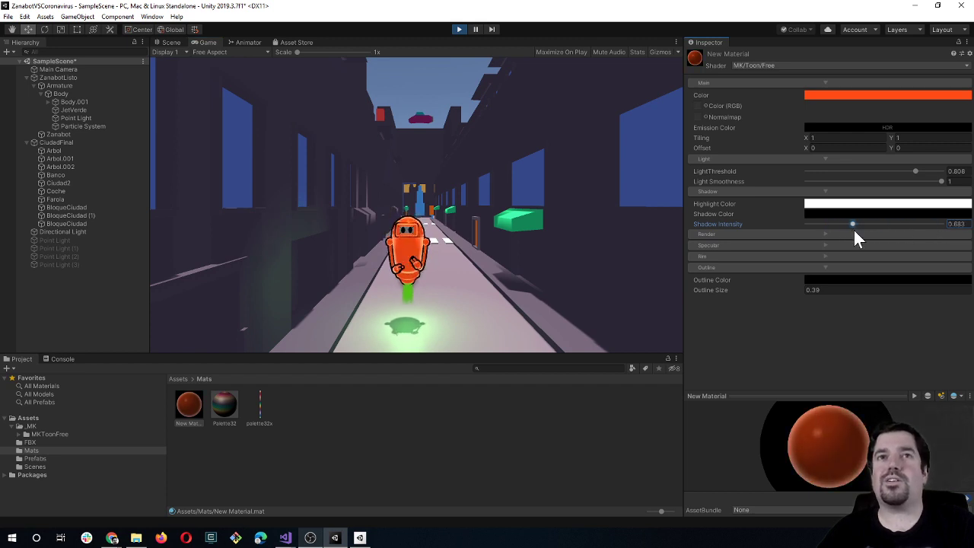
pyautogui.click(798, 234)
# Step: Set specular Shininess to 0.682 and specular Intensity to 0.357
pyautogui.click(787, 259)
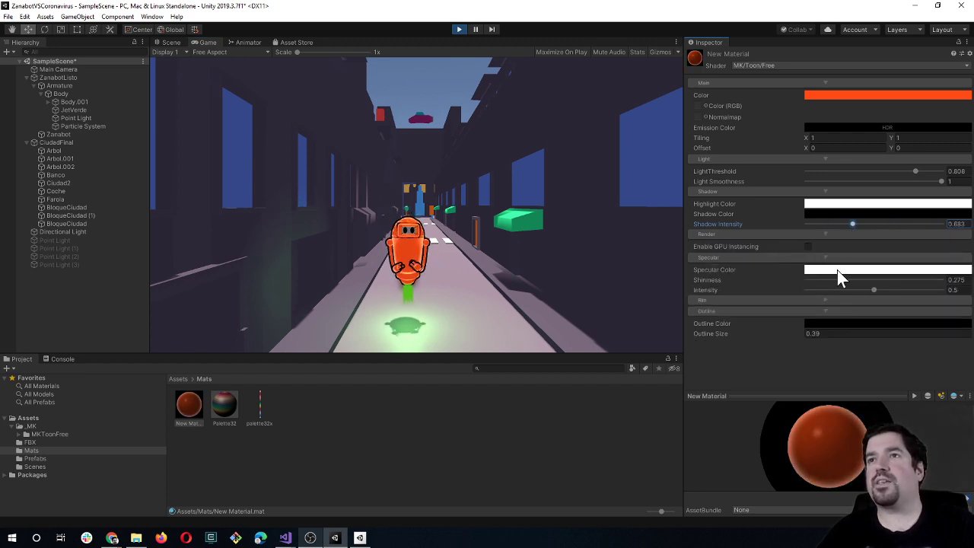
pyautogui.moveTo(842, 279); pyautogui.dragTo(812, 279)
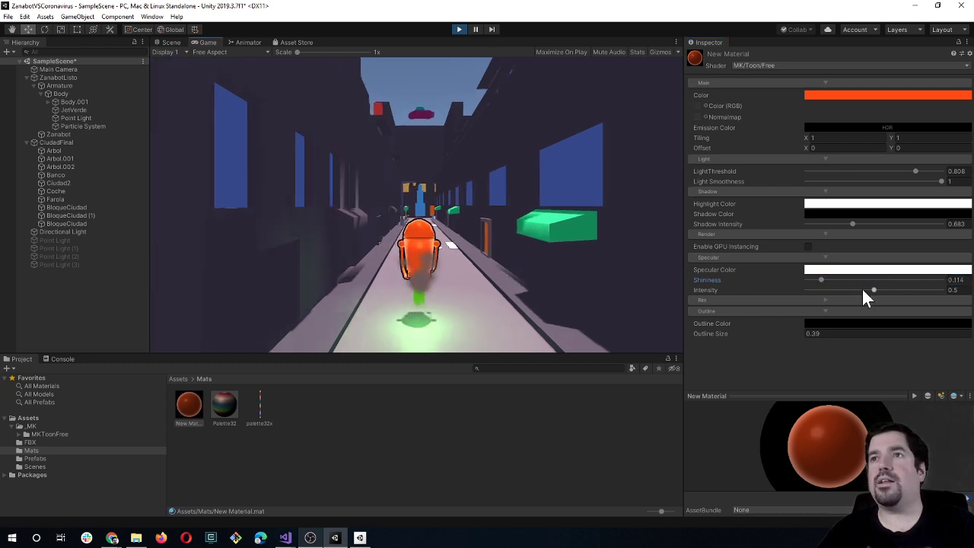
pyautogui.moveTo(874, 289)
pyautogui.mouseDown()
pyautogui.moveTo(969, 295)
pyautogui.moveTo(854, 293)
pyautogui.moveTo(898, 279)
pyautogui.mouseUp()
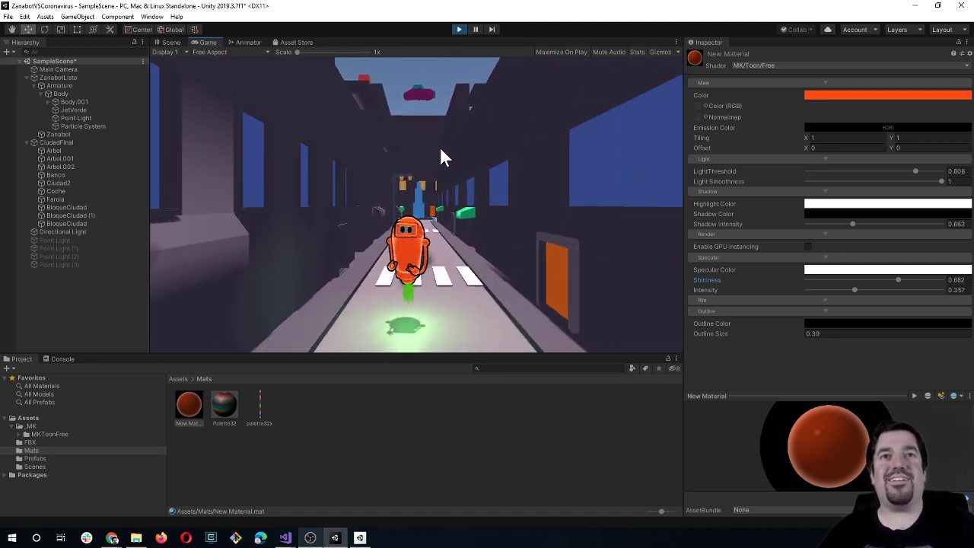
# Step: Stop the game and change the robot's Particle System Start Lifetime from 2.1 to 1
pyautogui.click(459, 29)
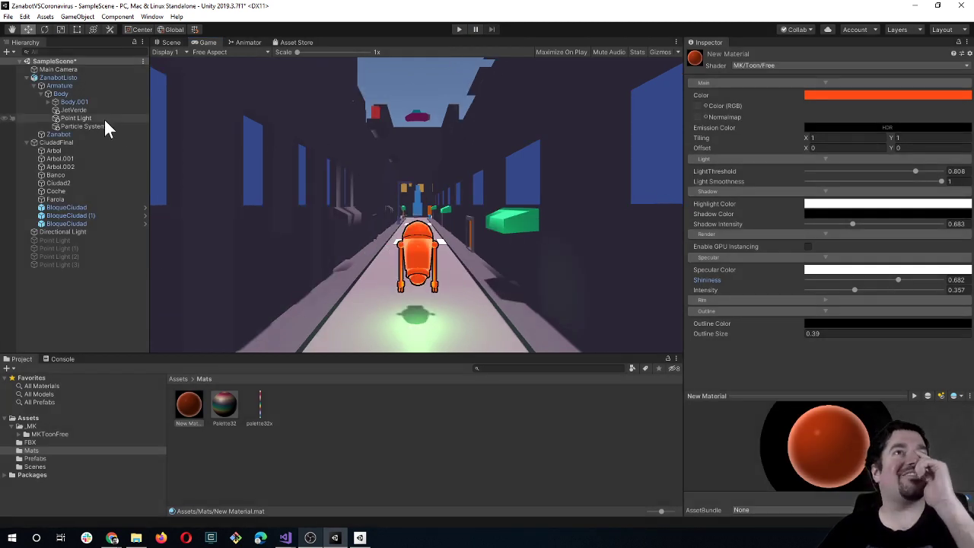
pyautogui.click(92, 127)
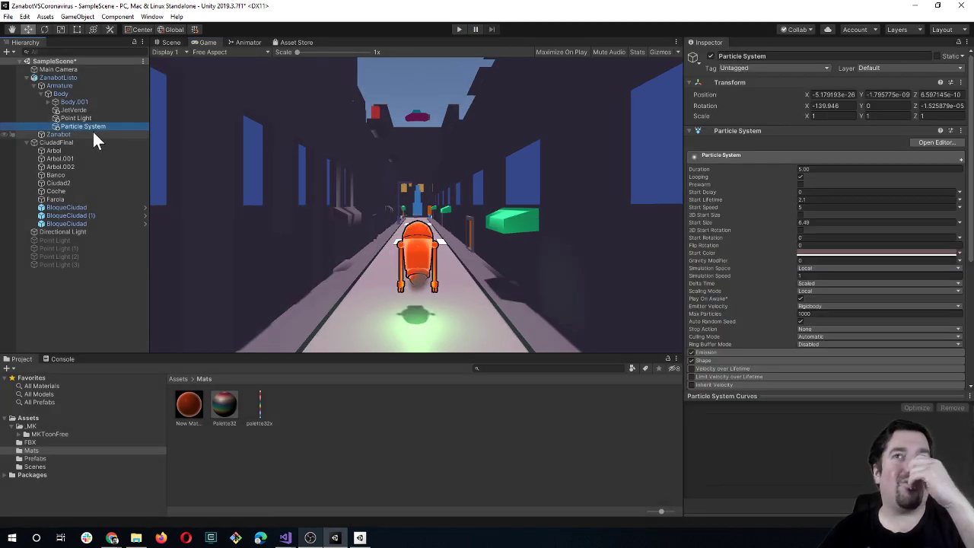
pyautogui.click(803, 199)
pyautogui.write('1')
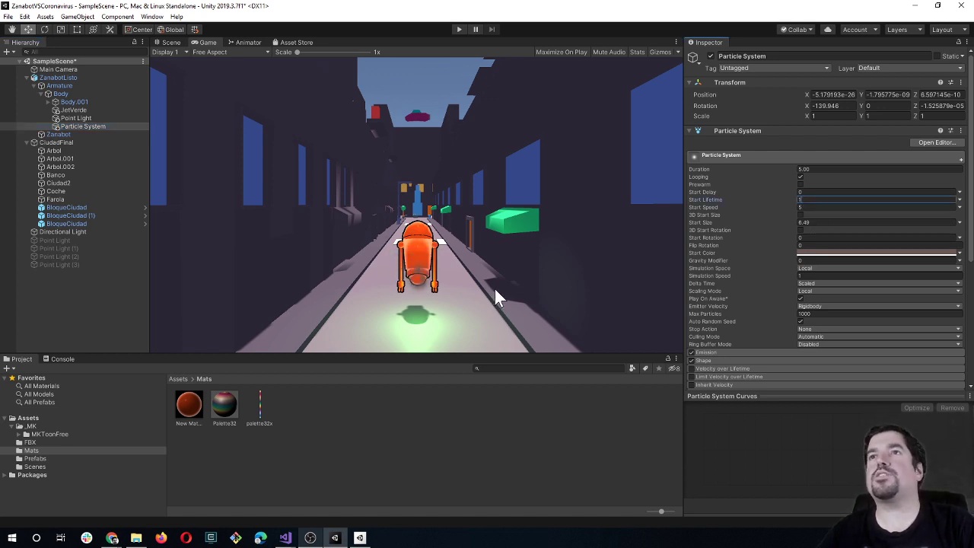
pyautogui.press('Return')
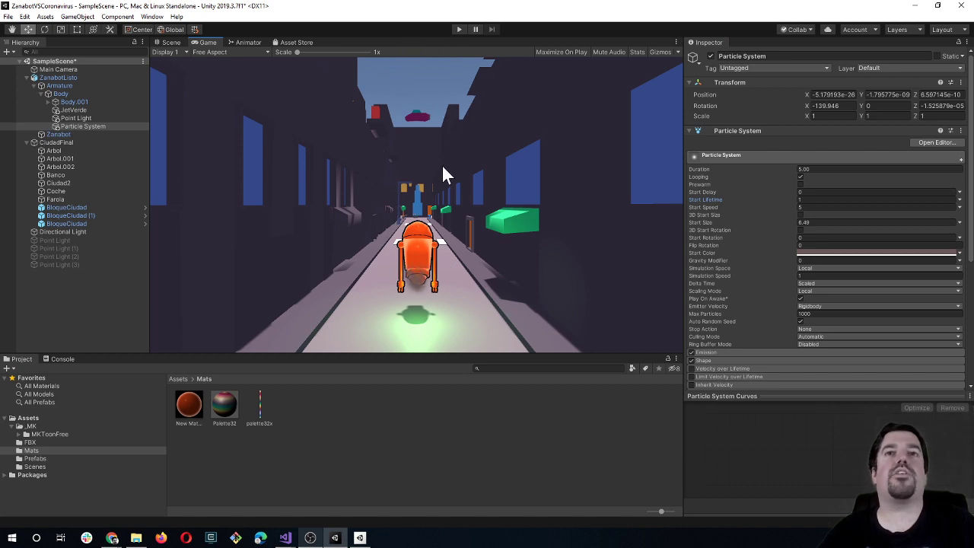
pyautogui.click(106, 212)
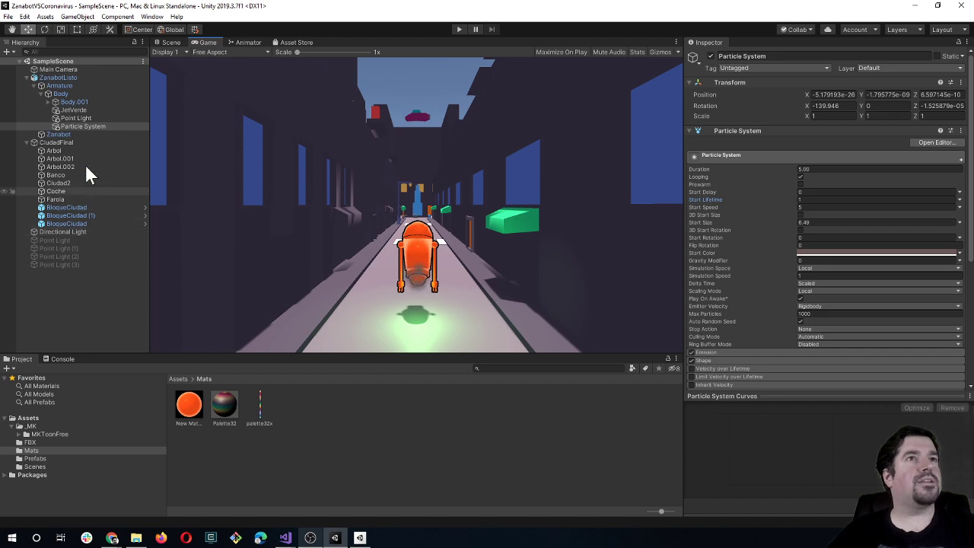
# Step: Switch to Visual Studio and place the cursor on empty line 22 in FixedUpdate of ZanabotController.cs
pyautogui.moveTo(286, 537)
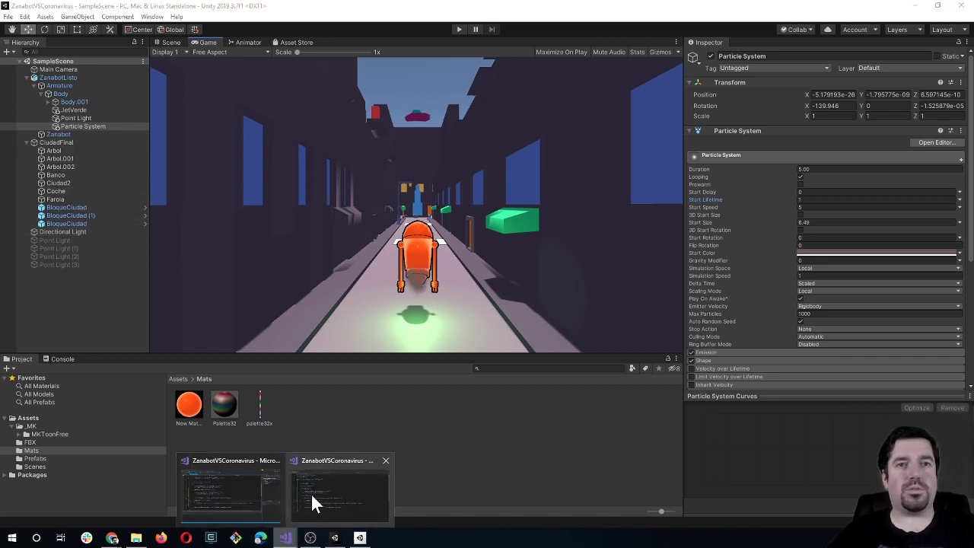
pyautogui.click(230, 495)
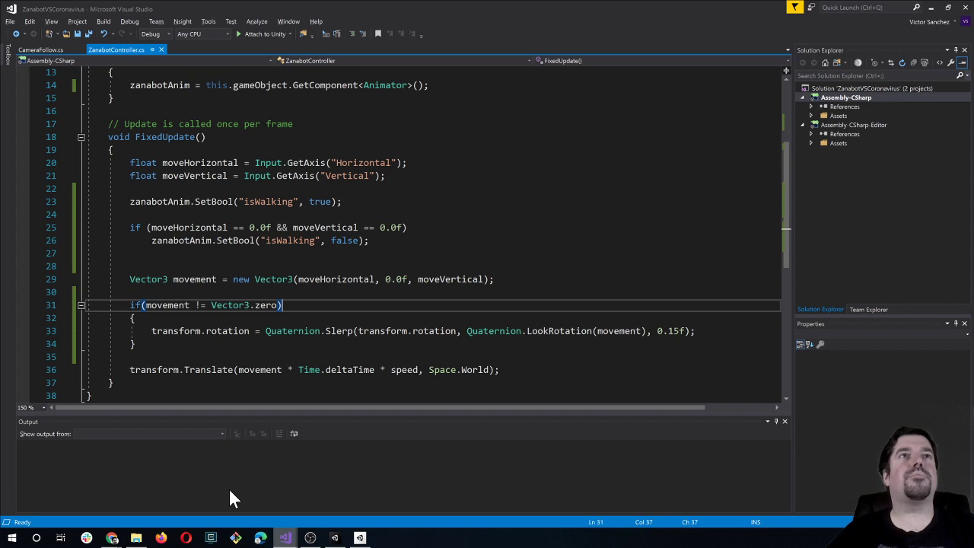
pyautogui.press('Down')
pyautogui.press('Down')
pyautogui.press('Down')
pyautogui.scroll(1, 320, 347)
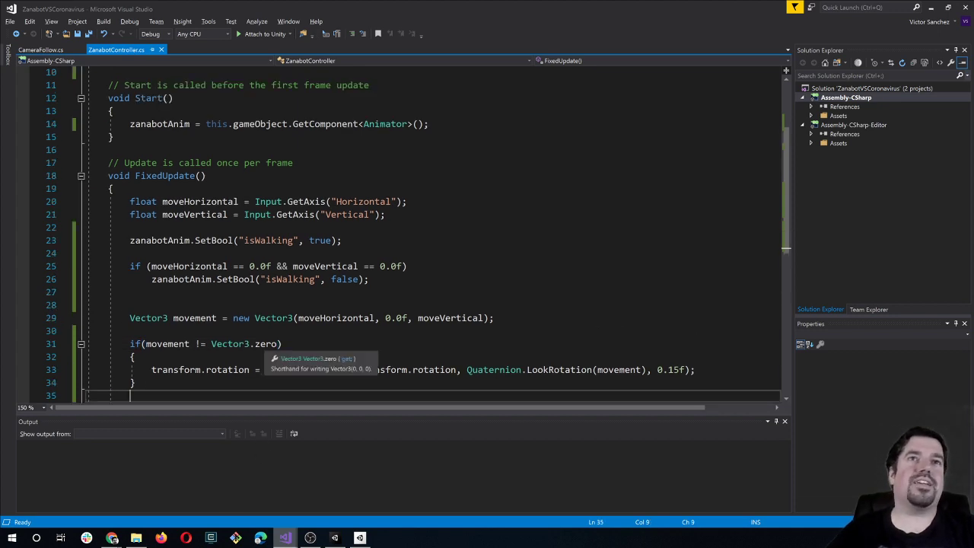
pyautogui.click(312, 226)
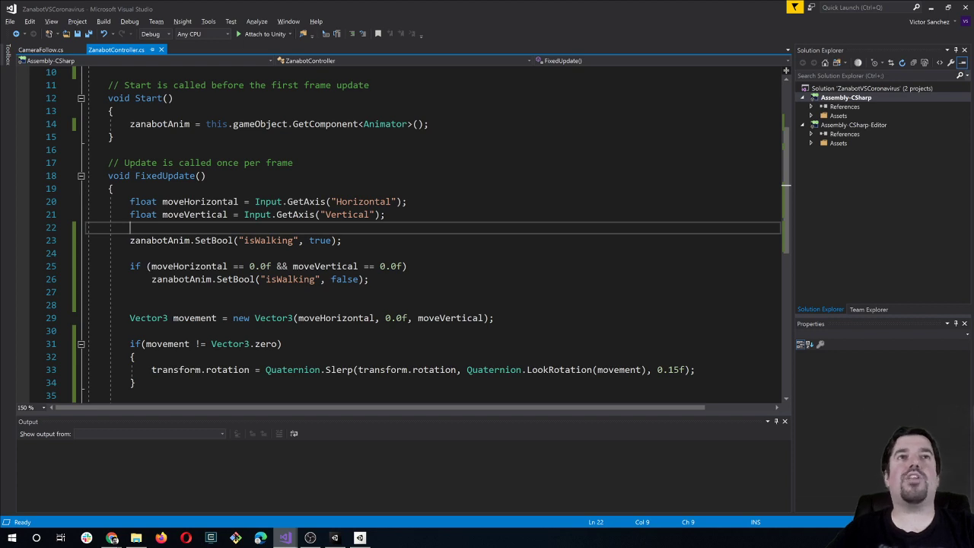
pyautogui.scroll(2, 434, 234)
pyautogui.scroll(-1, 434, 234)
pyautogui.scroll(-1, 434, 234)
pyautogui.scroll(1, 434, 235)
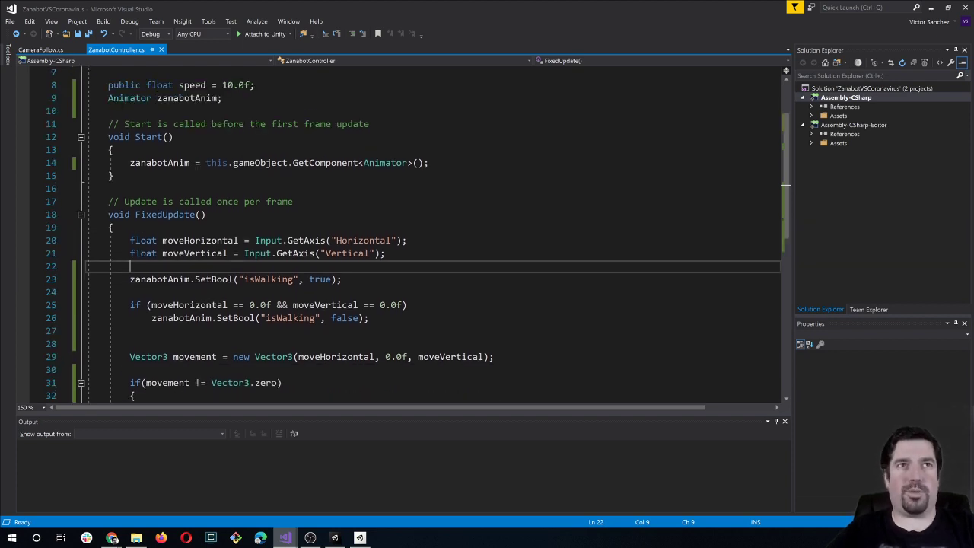
pyautogui.scroll(-1, 297, 305)
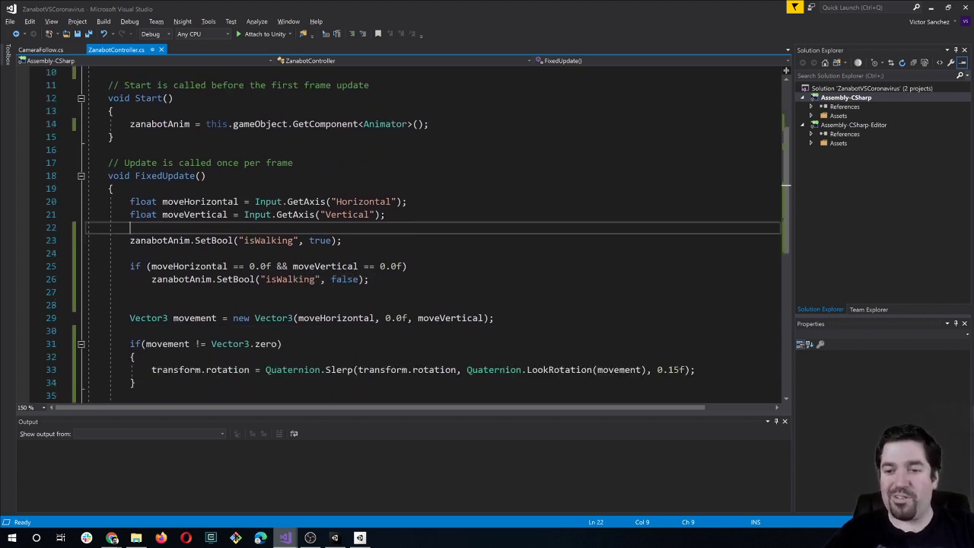
# Step: Write Input.GetKeyDown(KeyCode.Space) using IntelliSense completions
pyautogui.write('INpu')
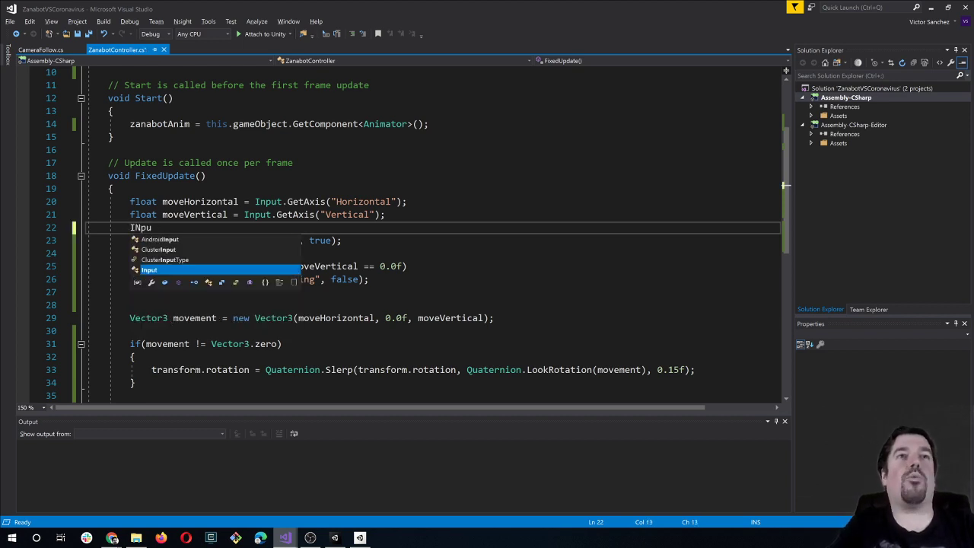
pyautogui.press('BackSpace')
pyautogui.press('BackSpace')
pyautogui.press('BackSpace')
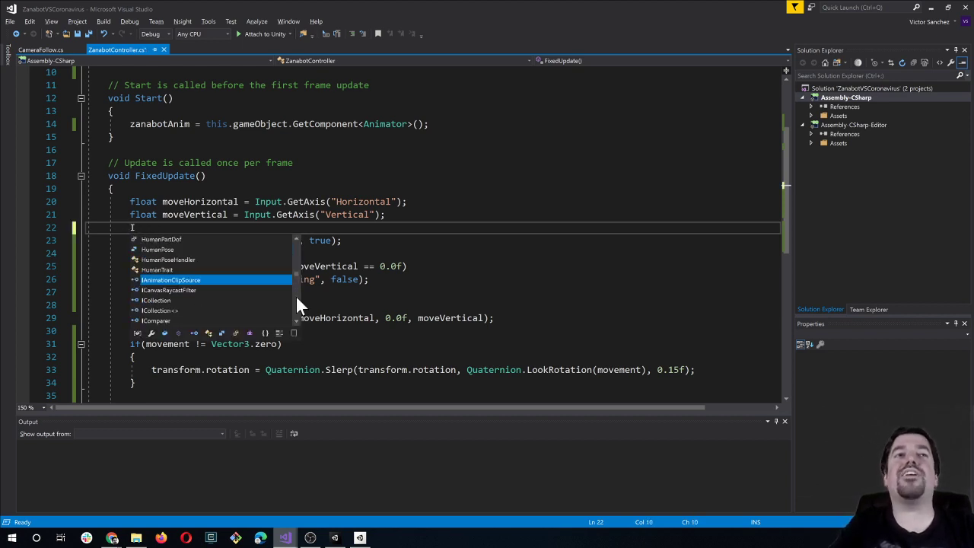
pyautogui.write('nput.')
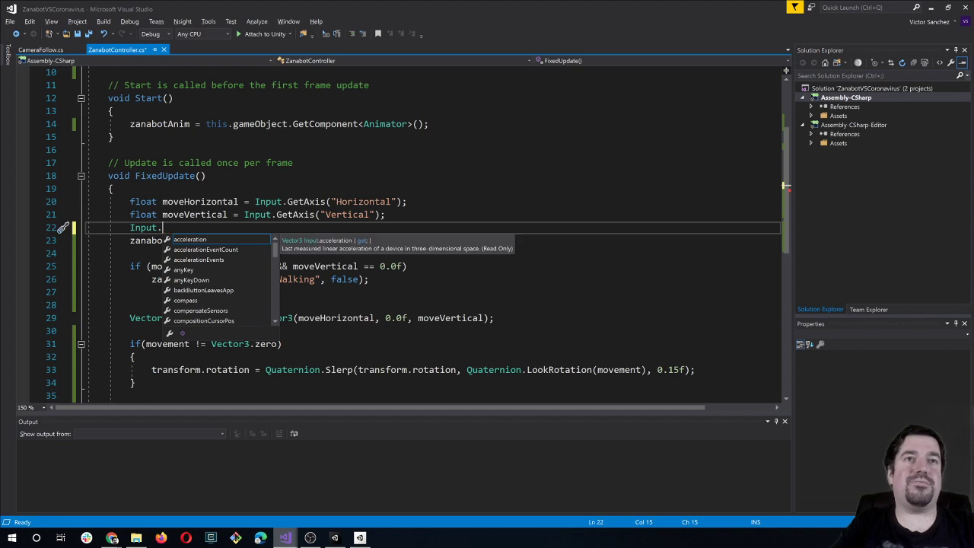
pyautogui.write('get')
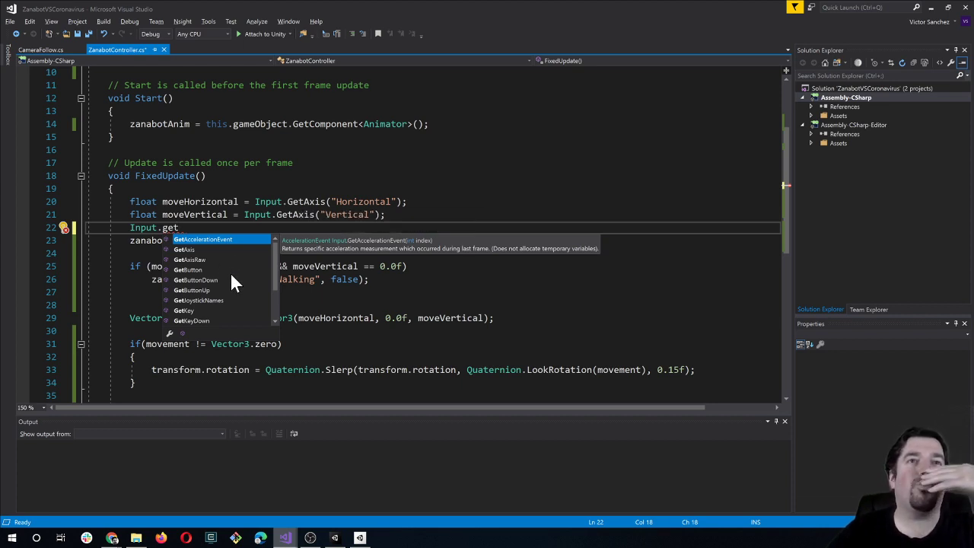
pyautogui.scroll(-1, 237, 272)
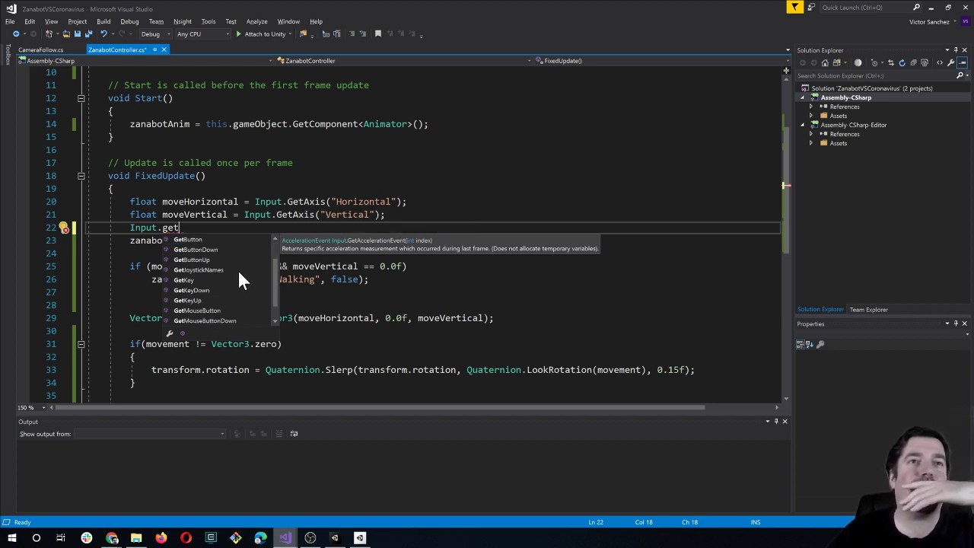
pyautogui.click(203, 291)
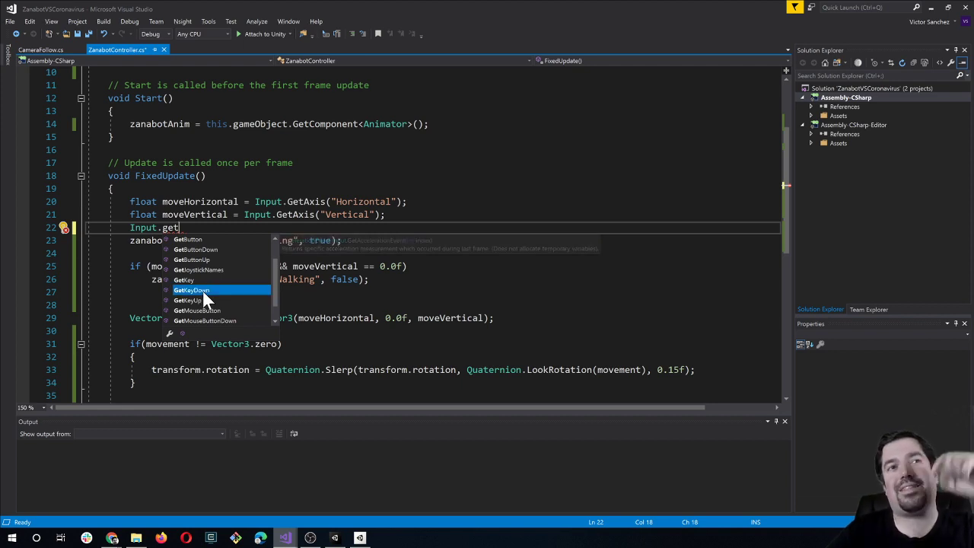
pyautogui.press('Tab')
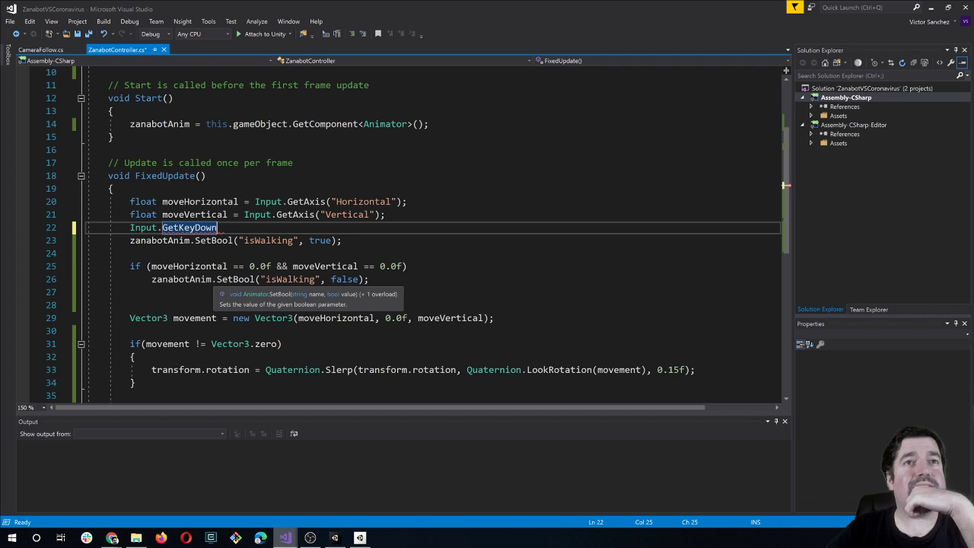
pyautogui.write('(')
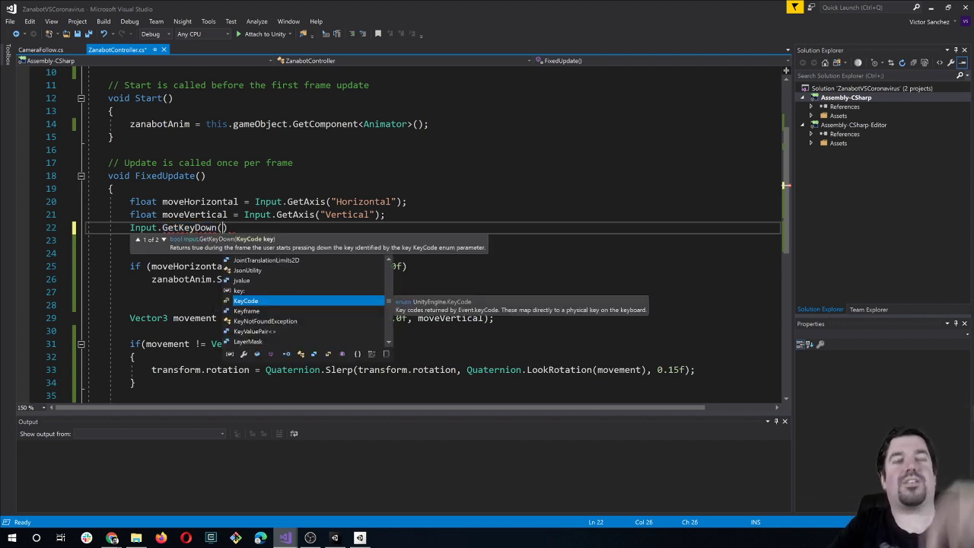
pyautogui.write('KeyCode')
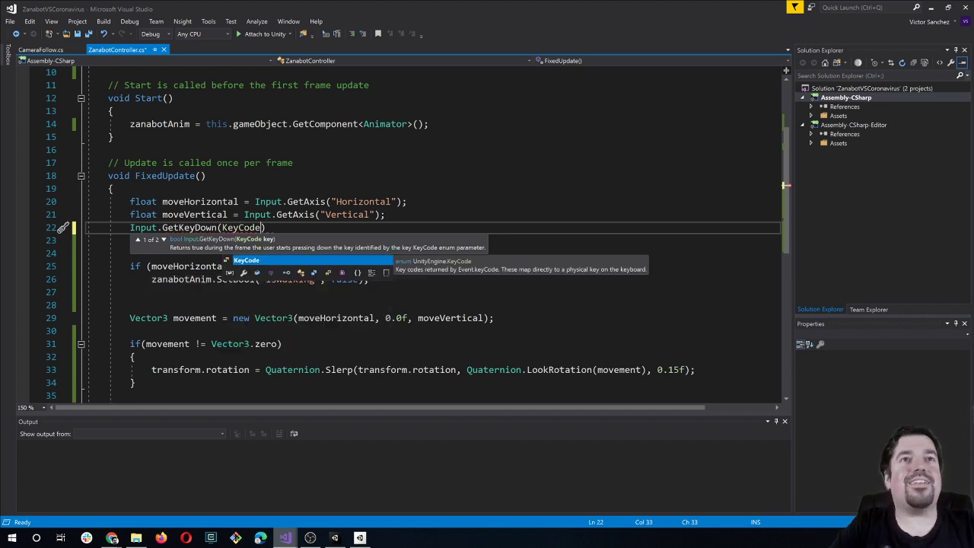
pyautogui.write('.sp')
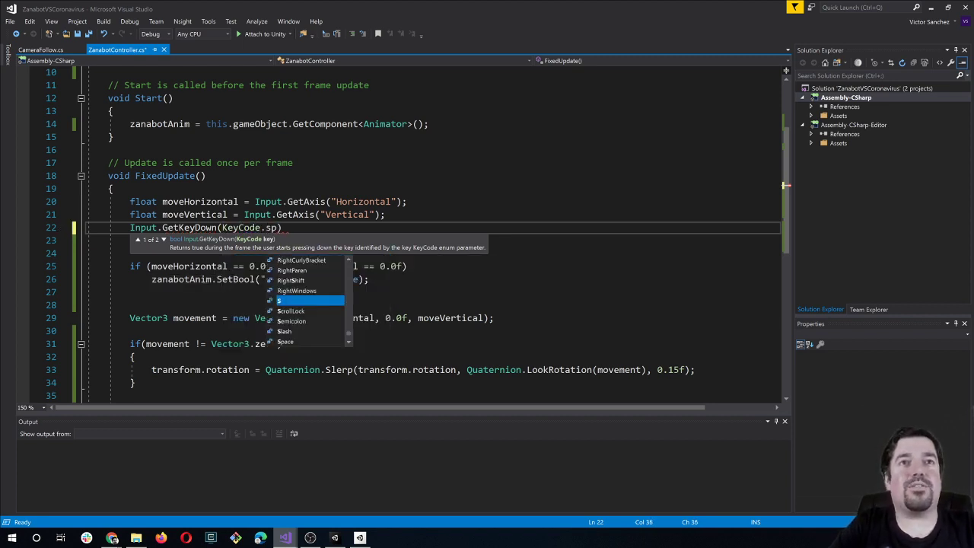
pyautogui.write('a')
pyautogui.press('Tab')
pyautogui.write(')')
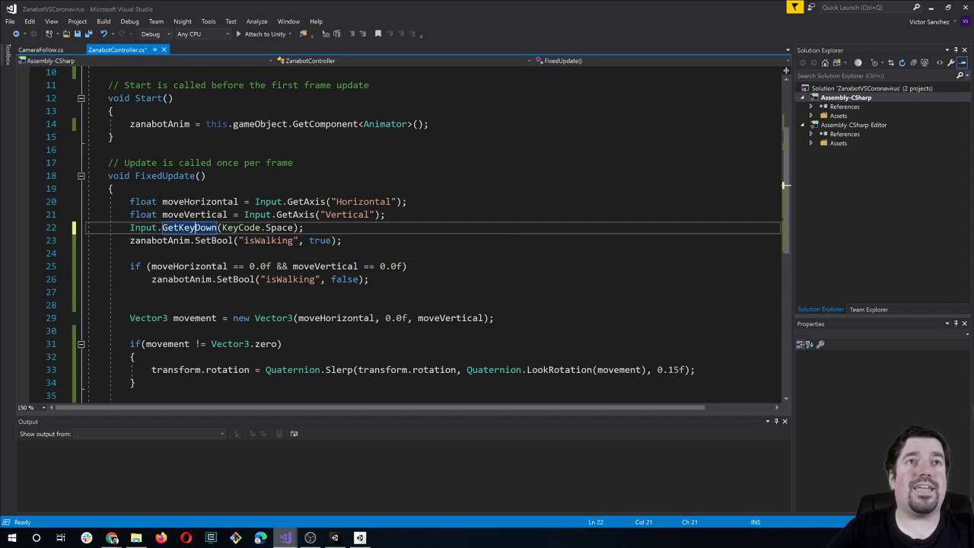
# Step: Insert a blank line above the new key-check line
pyautogui.moveTo(195, 228)
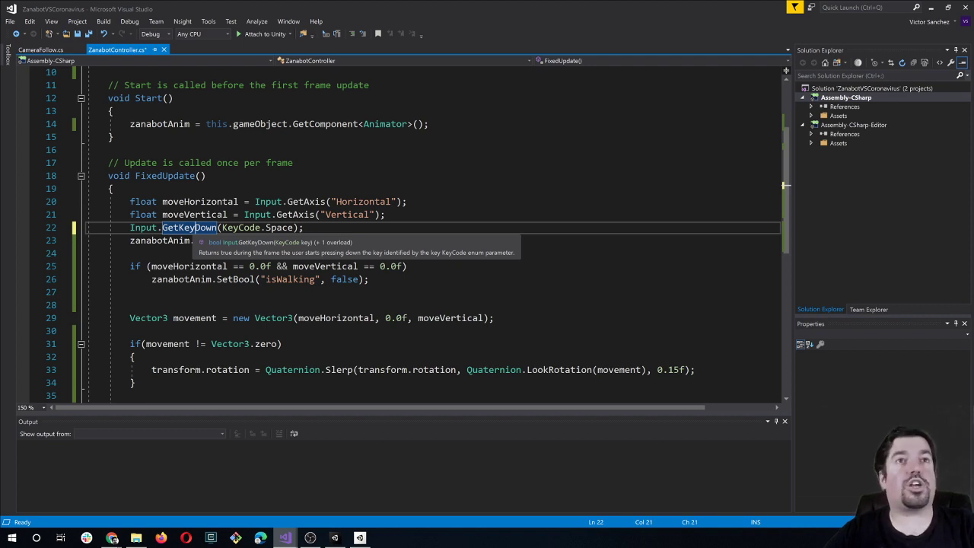
pyautogui.click(130, 228)
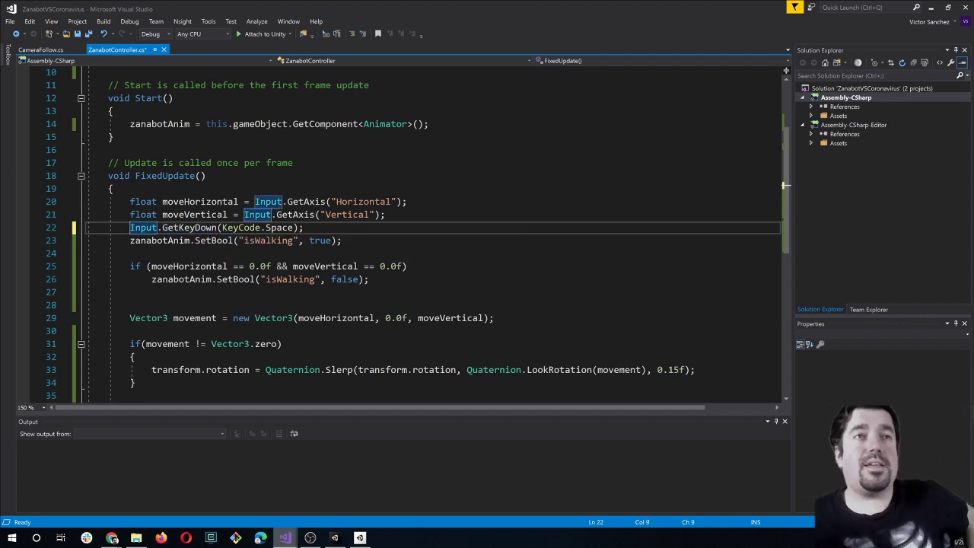
pyautogui.press('Return')
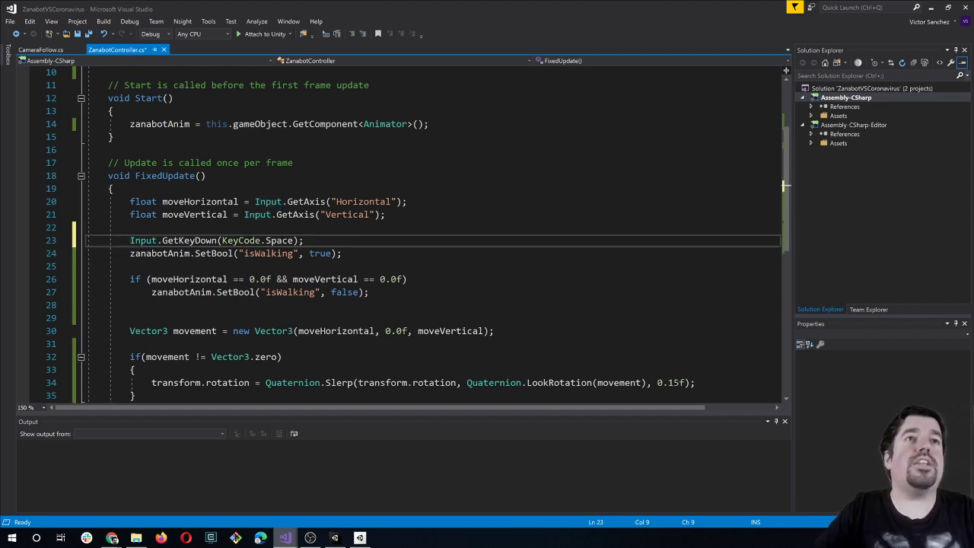
# Step: Turn the Space check into an if block logging "has pulsado espacio" and save ZanabotController.cs
pyautogui.write('if(')
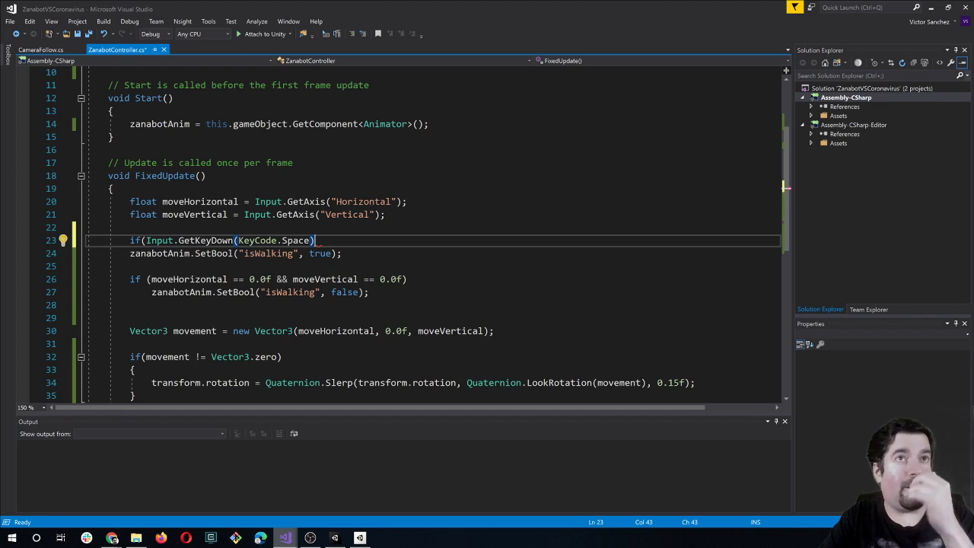
pyautogui.write(')')
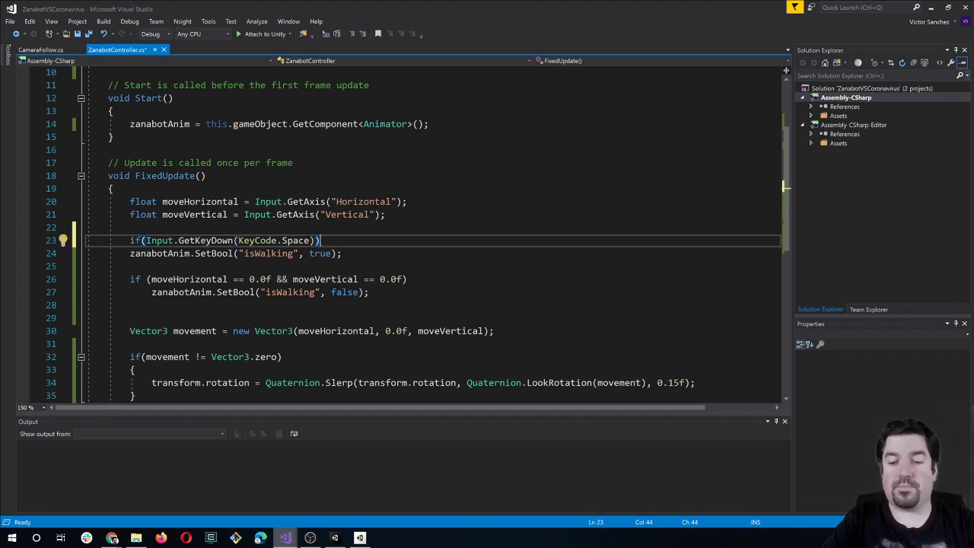
pyautogui.write(' {')
pyautogui.press('Return')
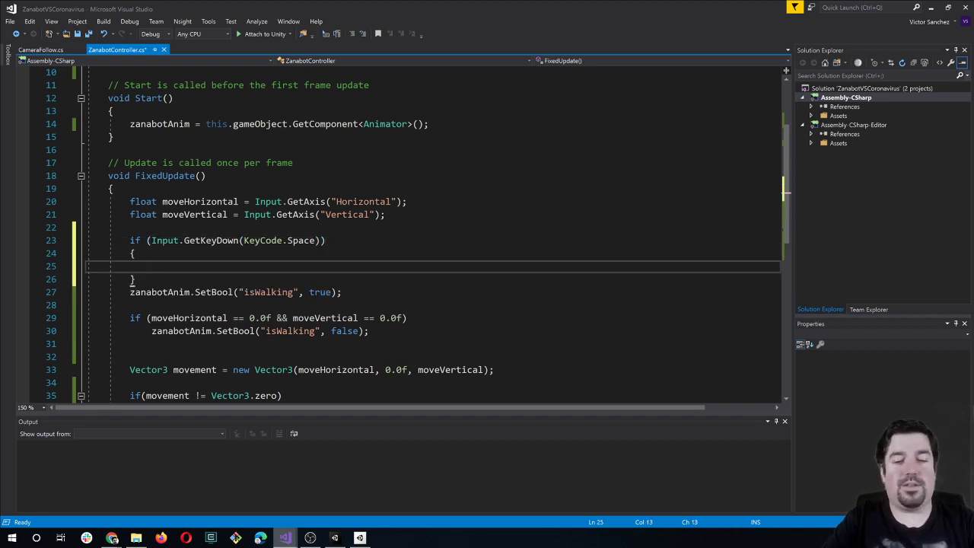
pyautogui.write('Debug')
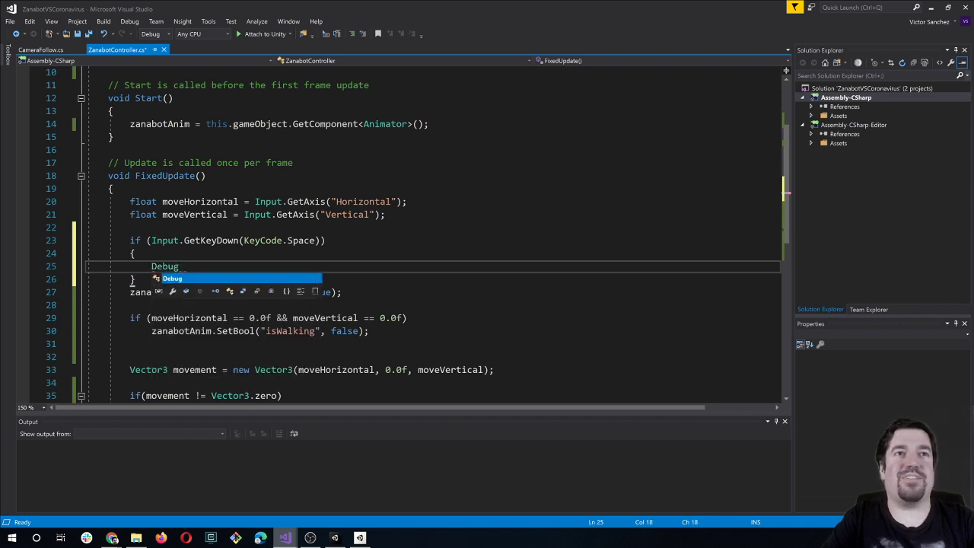
pyautogui.write('.Log')
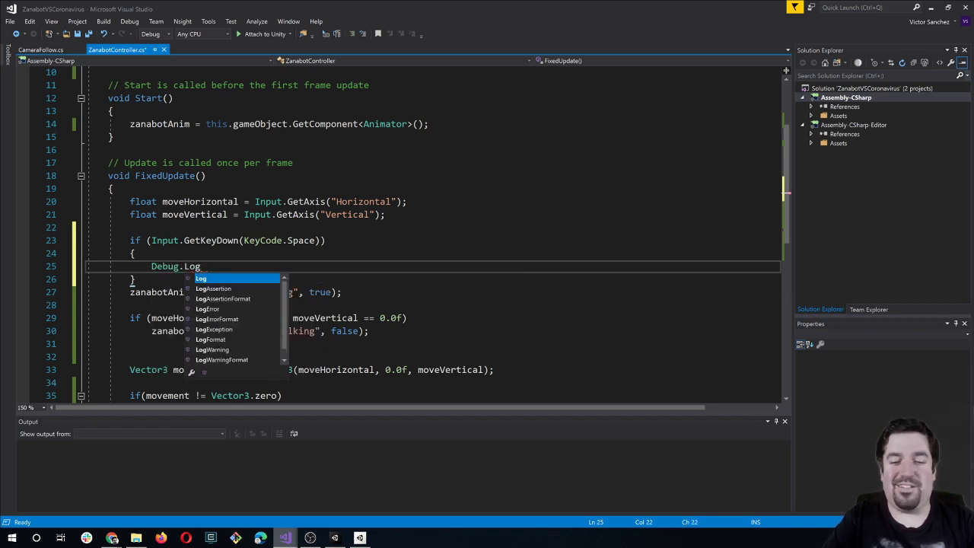
pyautogui.write('("has pulsado espacio')
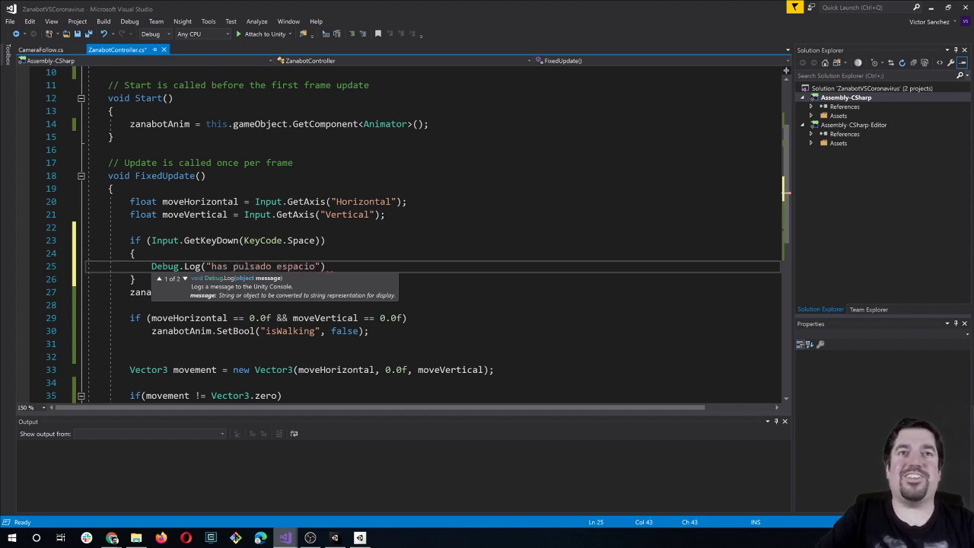
pyautogui.write(';')
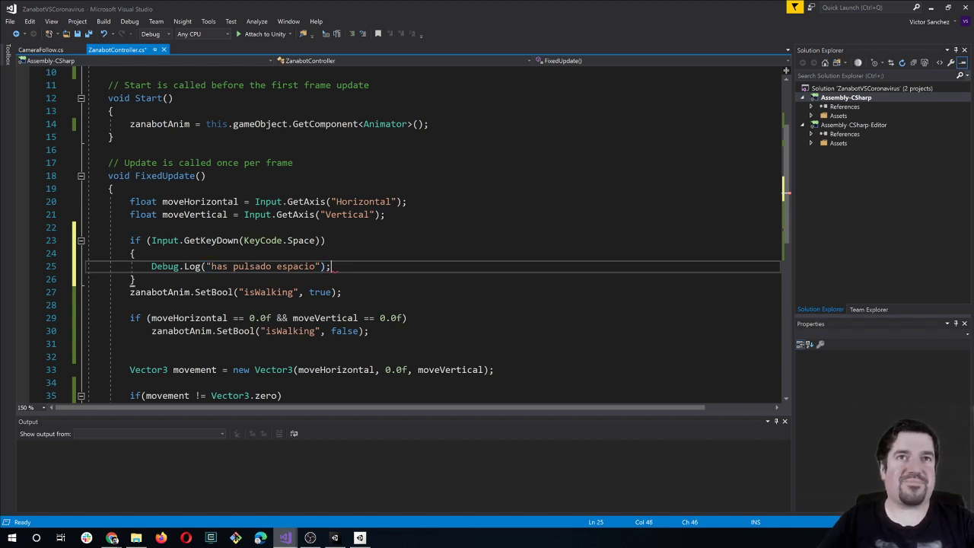
pyautogui.hotkey('ctrl', 's')
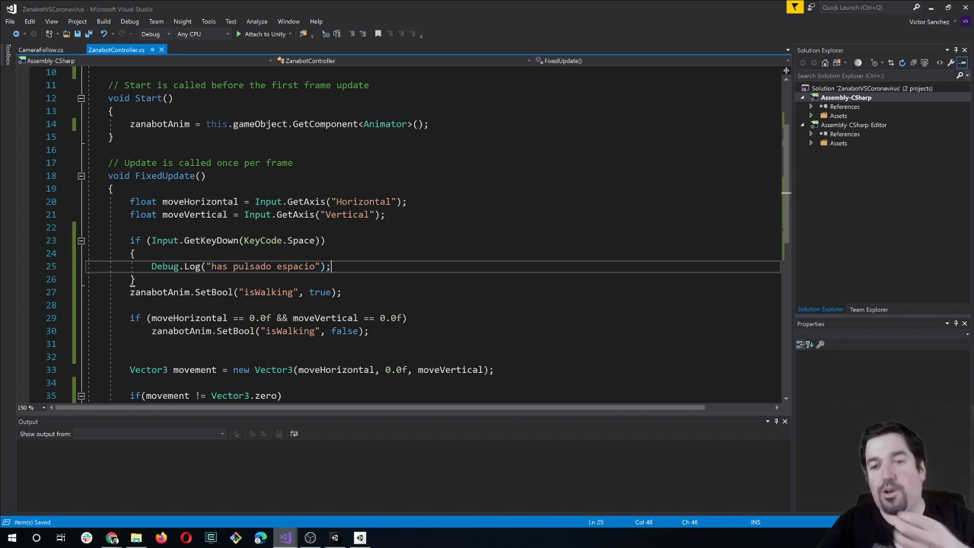
# Step: Back in Unity, start Play mode, walk the robot left and show the Console
pyautogui.hotkey('alt', 'Tab')
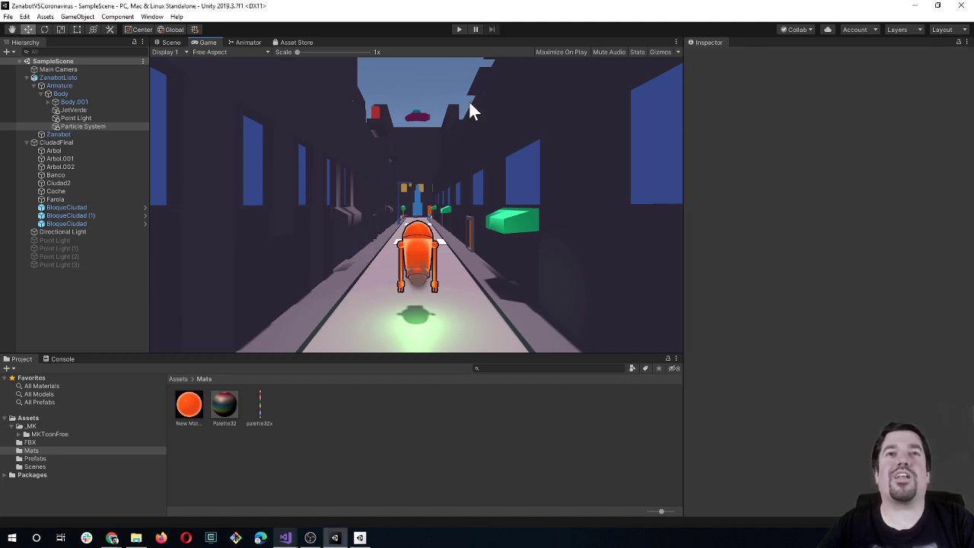
pyautogui.click(460, 31)
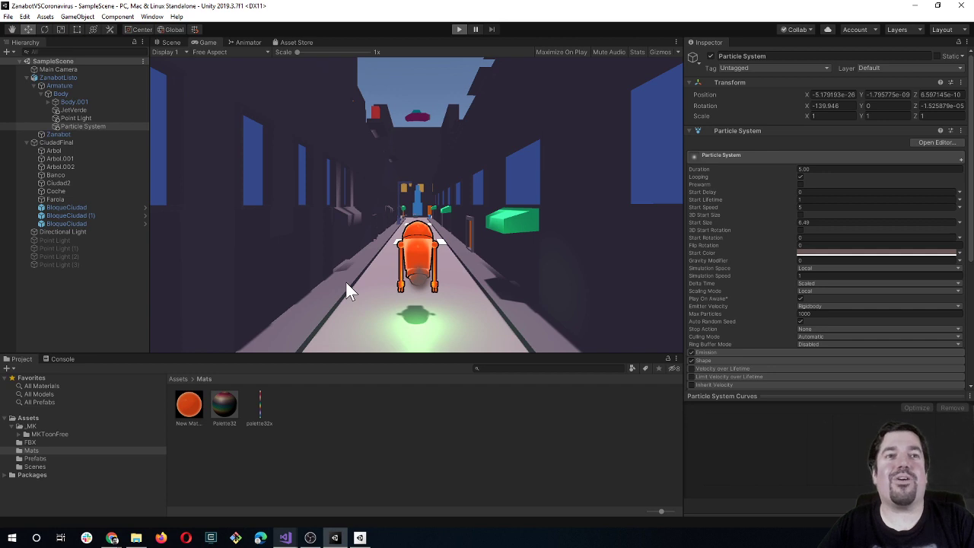
pyautogui.press('Left')
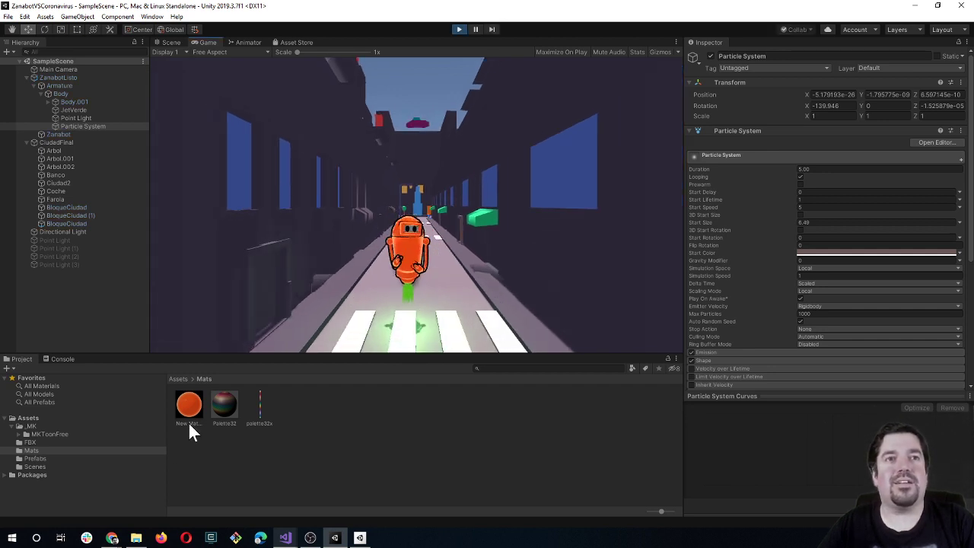
pyautogui.click(63, 359)
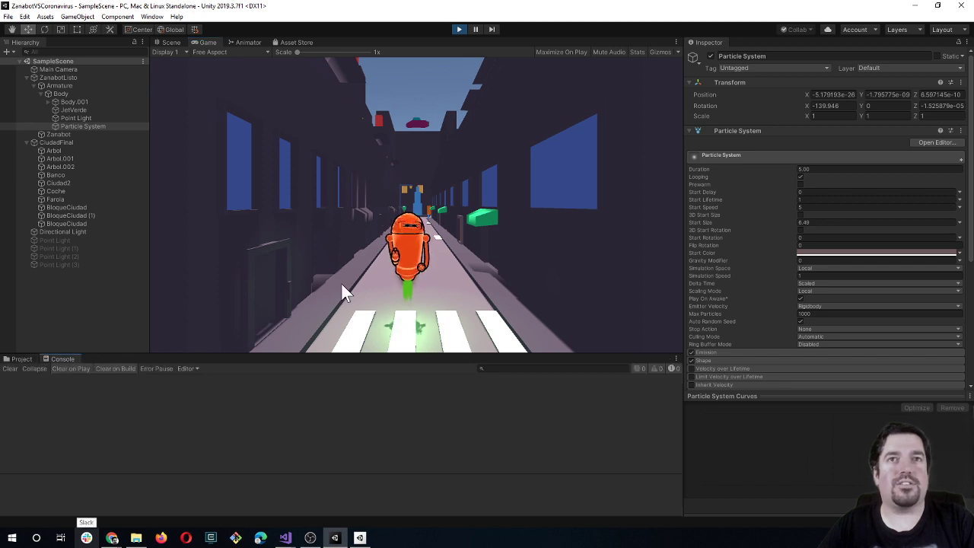
# Step: Press Space five times to log five "has pulsado espacio" messages
pyautogui.press('space')
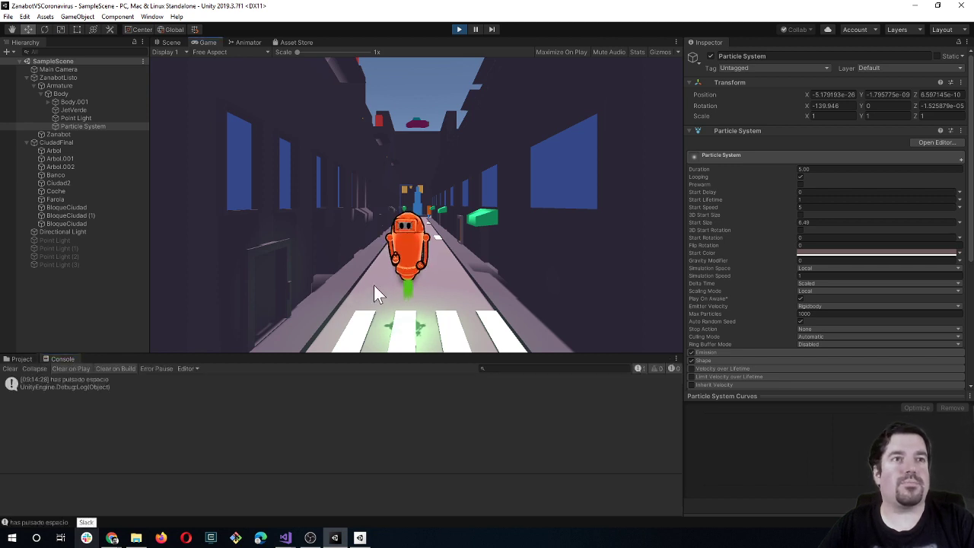
pyautogui.press('space')
pyautogui.press('space')
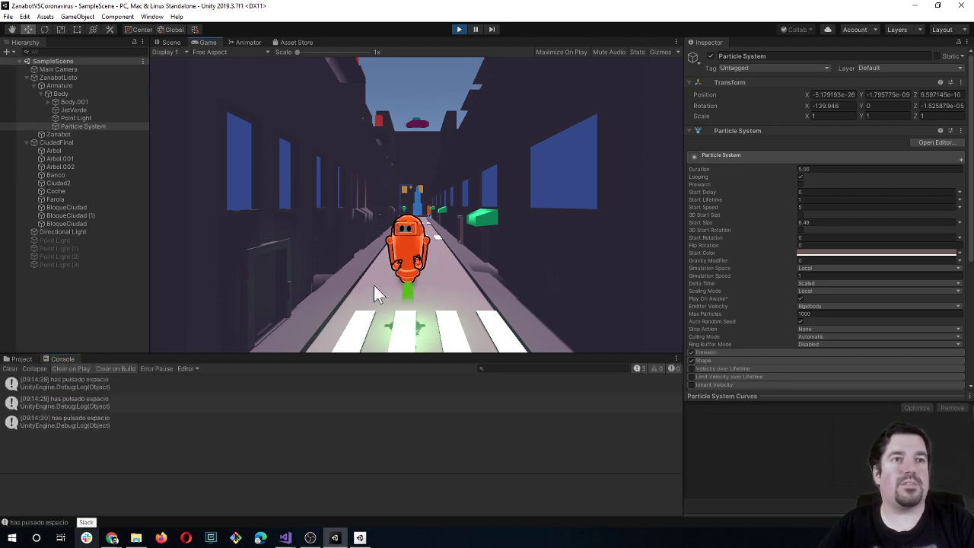
pyautogui.press('space')
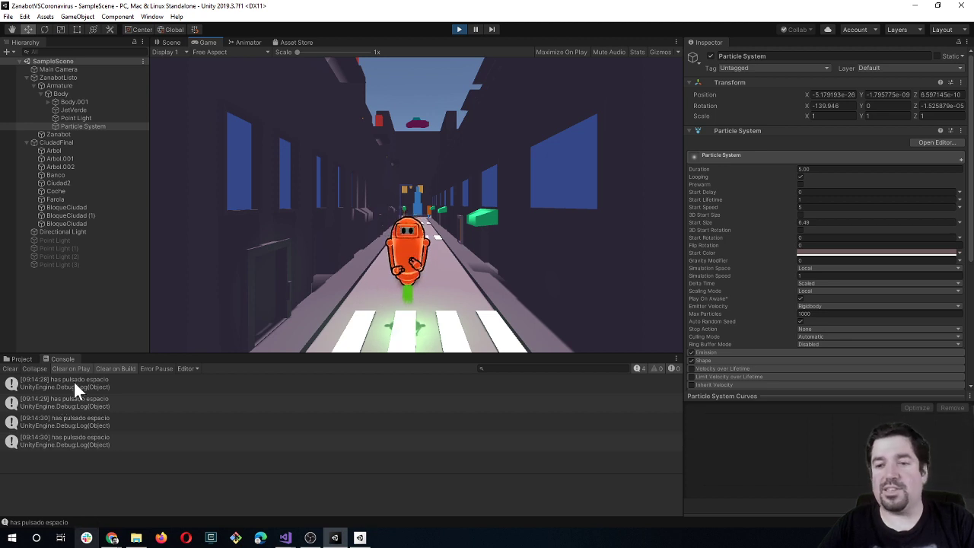
pyautogui.press('space')
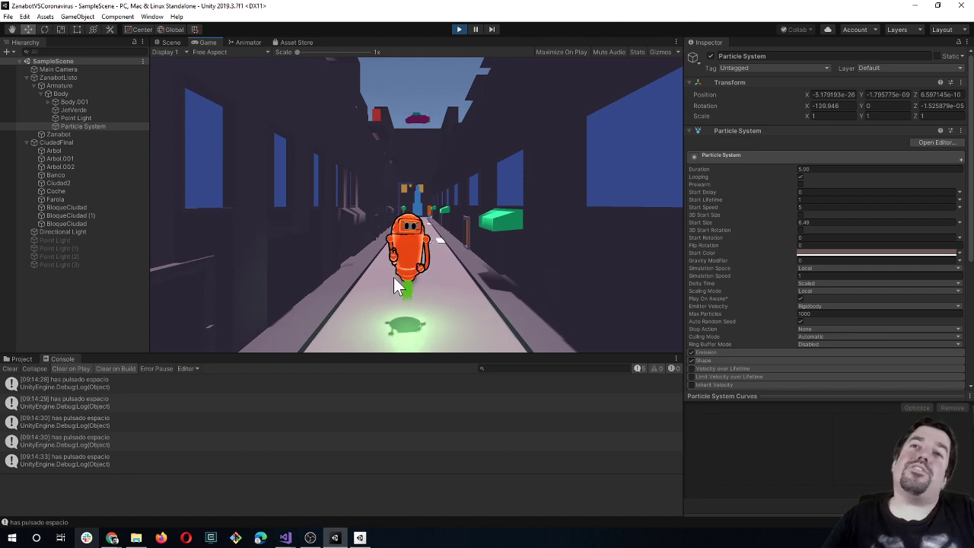
pyautogui.press('space')
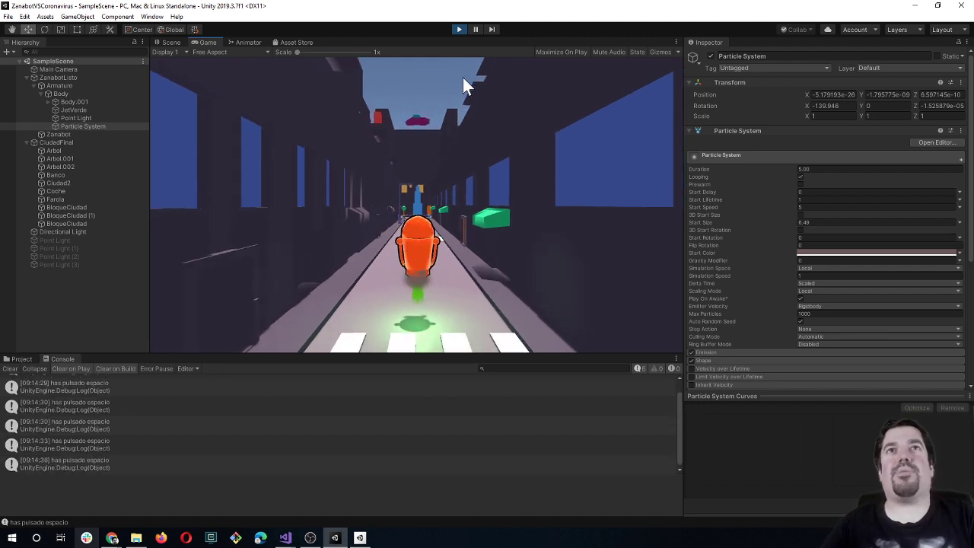
# Step: Stop Play mode, clear the selection and collapse ZanabotListo in the Hierarchy
pyautogui.click(461, 28)
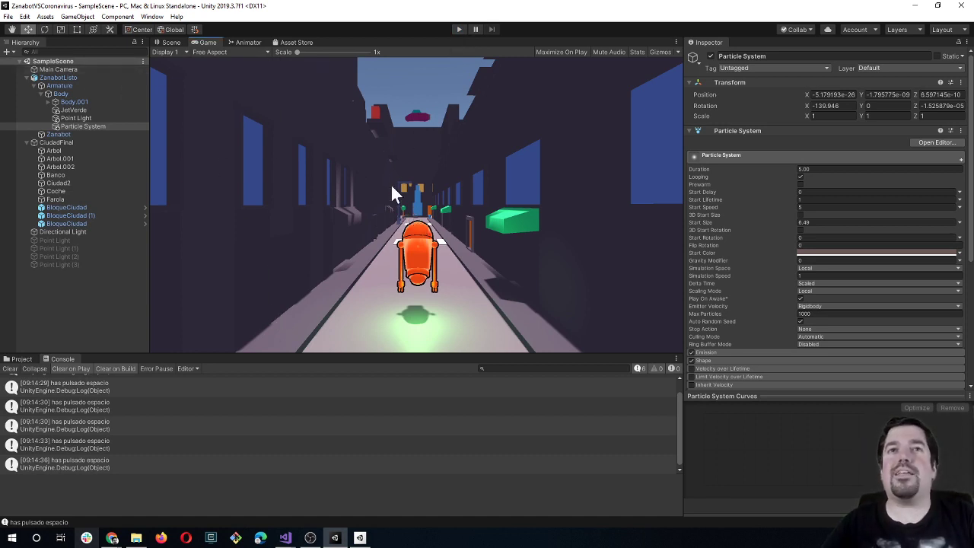
pyautogui.click(87, 306)
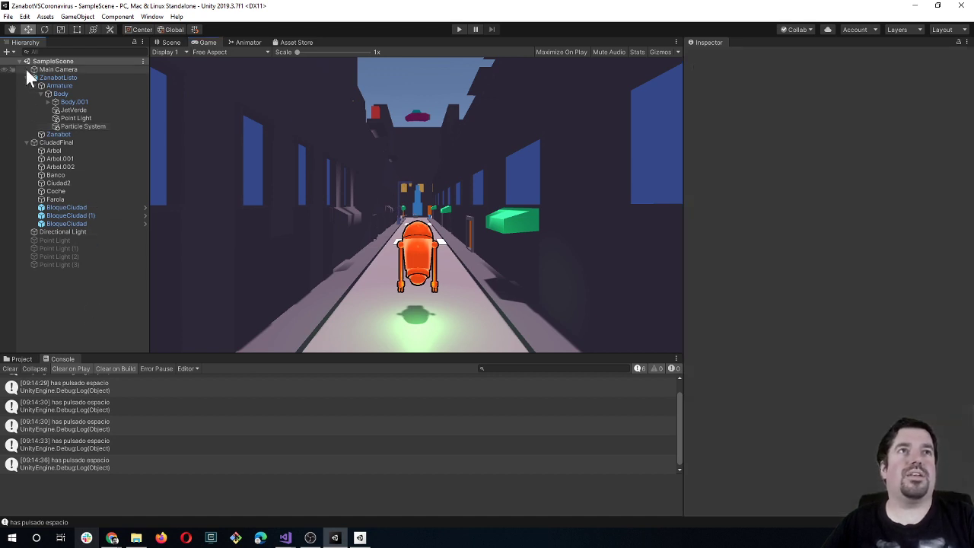
pyautogui.click(27, 78)
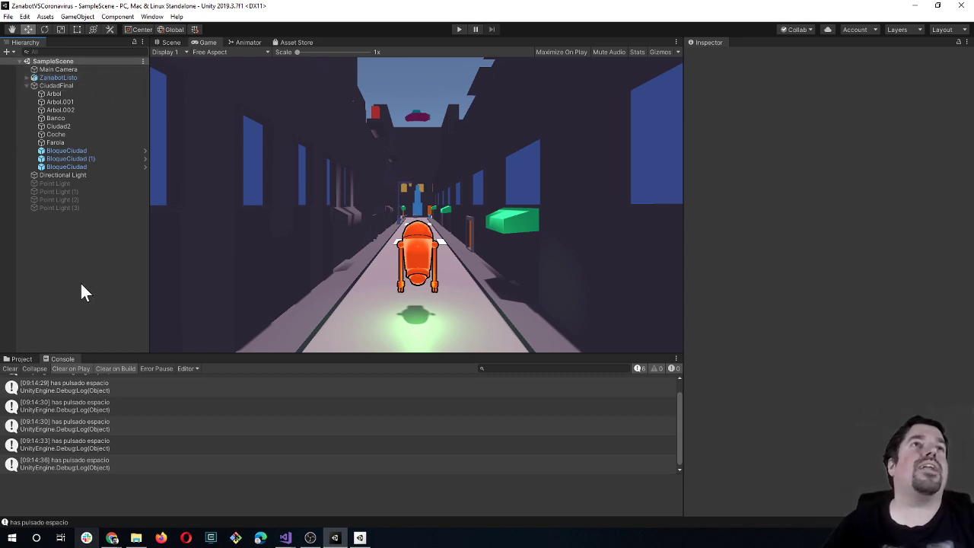
# Step: Add a 3D Object > Sphere to the scene and rename it Bullet
pyautogui.rightClick(86, 242)
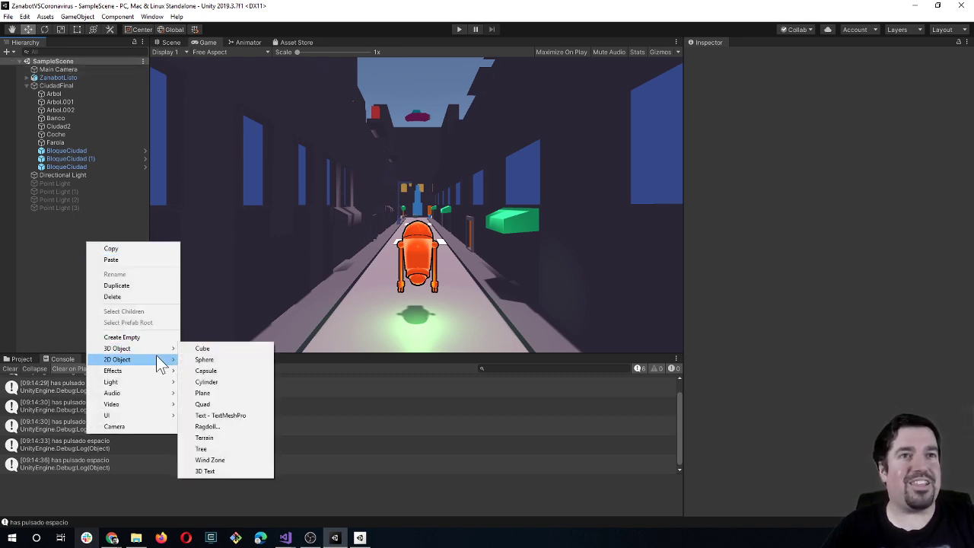
pyautogui.moveTo(142, 360)
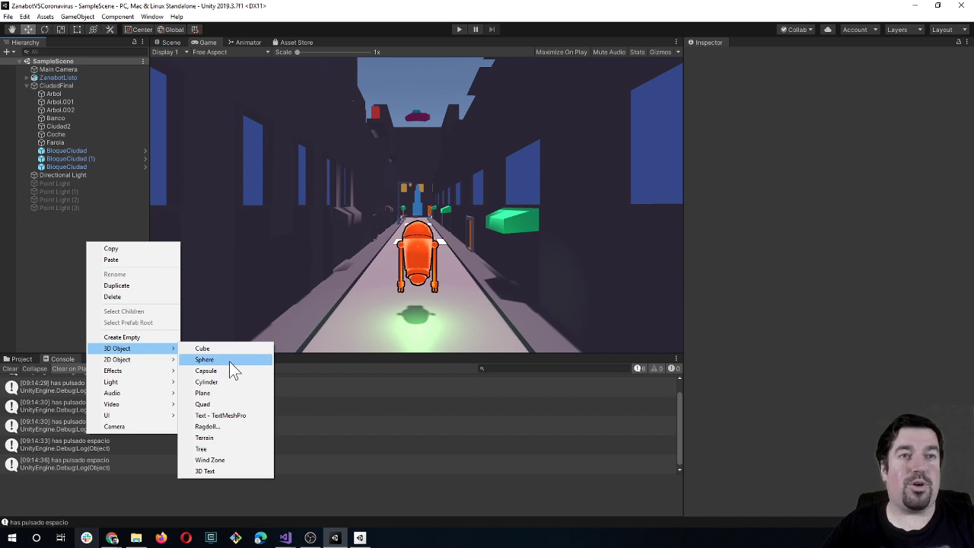
pyautogui.click(229, 361)
pyautogui.click(727, 58)
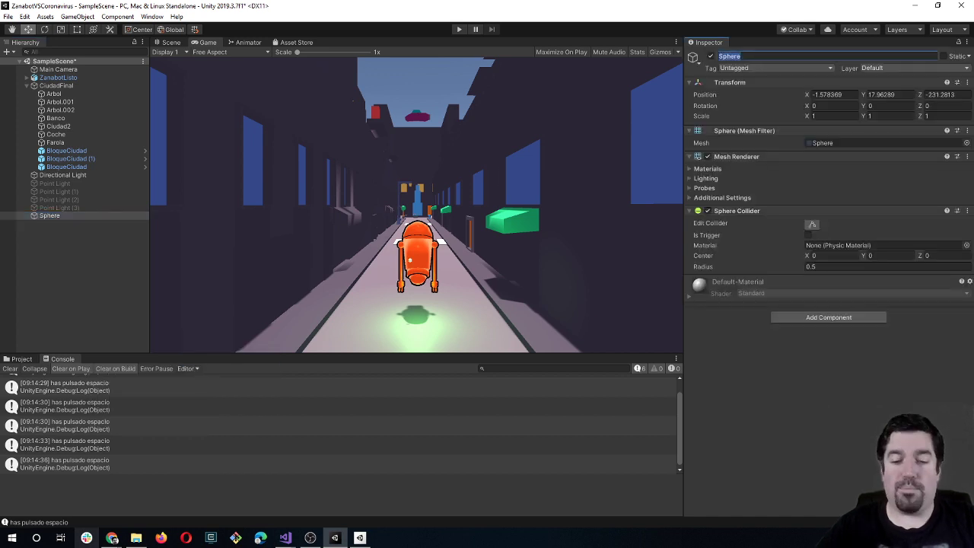
pyautogui.write('Bullet')
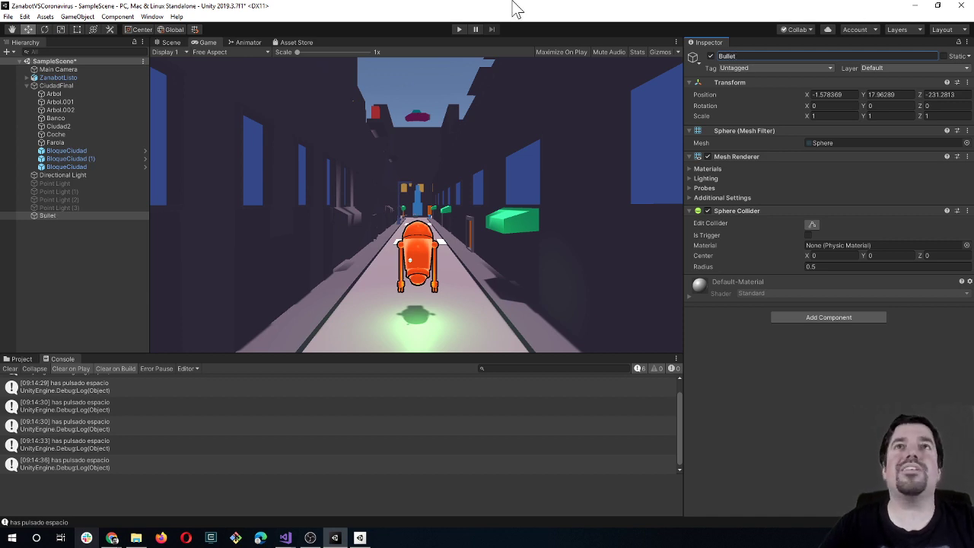
# Step: In the Scene view, drag the Bullet to X 1.6, Z -205 beside the robot
pyautogui.click(169, 42)
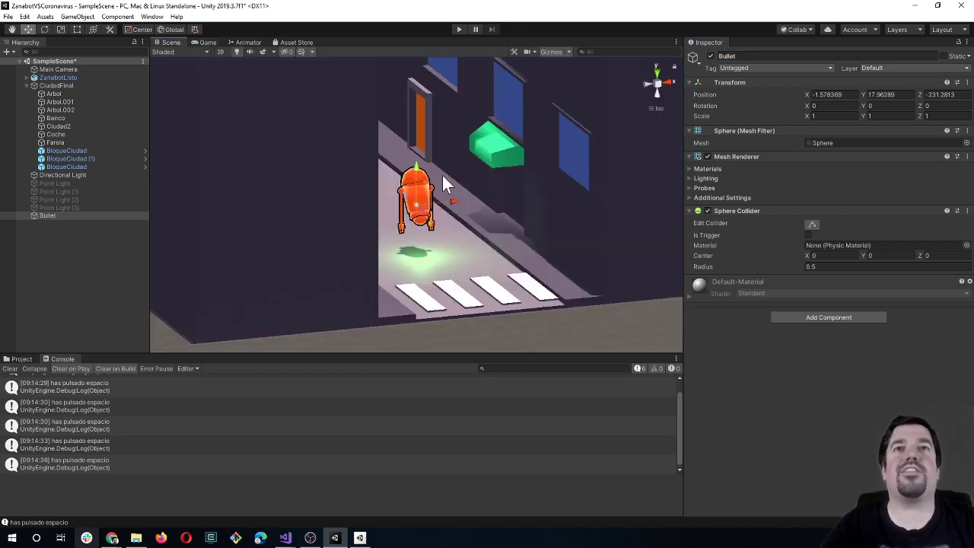
pyautogui.moveTo(513, 218)
pyautogui.keyDown('alt'); pyautogui.mouseDown()
pyautogui.moveTo(441, 241)
pyautogui.moveTo(340, 253)
pyautogui.moveTo(370, 337)
pyautogui.moveTo(491, 163)
pyautogui.moveTo(446, 218)
pyautogui.moveTo(388, 155)
pyautogui.moveTo(395, 221)
pyautogui.mouseUp(); pyautogui.keyUp('alt')
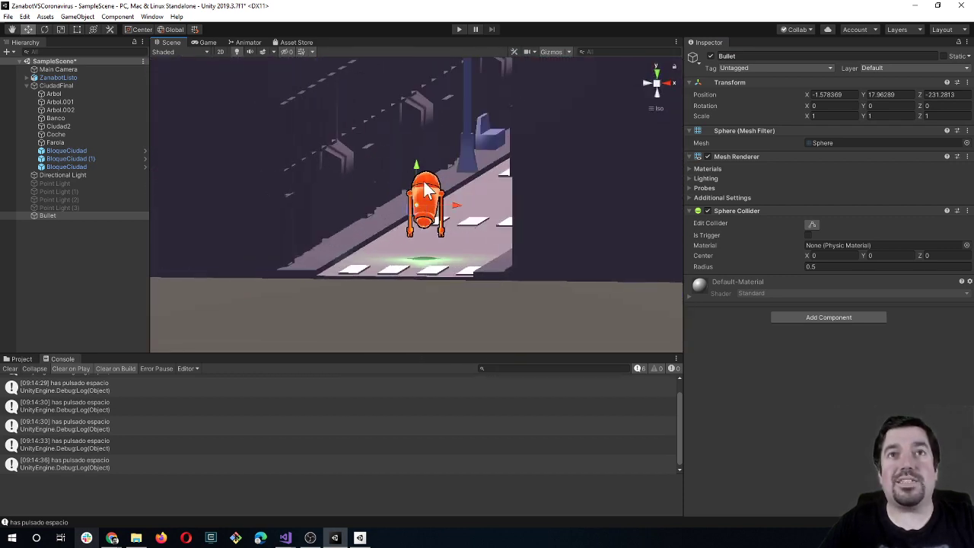
pyautogui.moveTo(430, 190)
pyautogui.keyDown('alt'); pyautogui.mouseDown()
pyautogui.moveTo(423, 198)
pyautogui.moveTo(445, 146)
pyautogui.moveTo(408, 210)
pyautogui.mouseUp(); pyautogui.keyUp('alt')
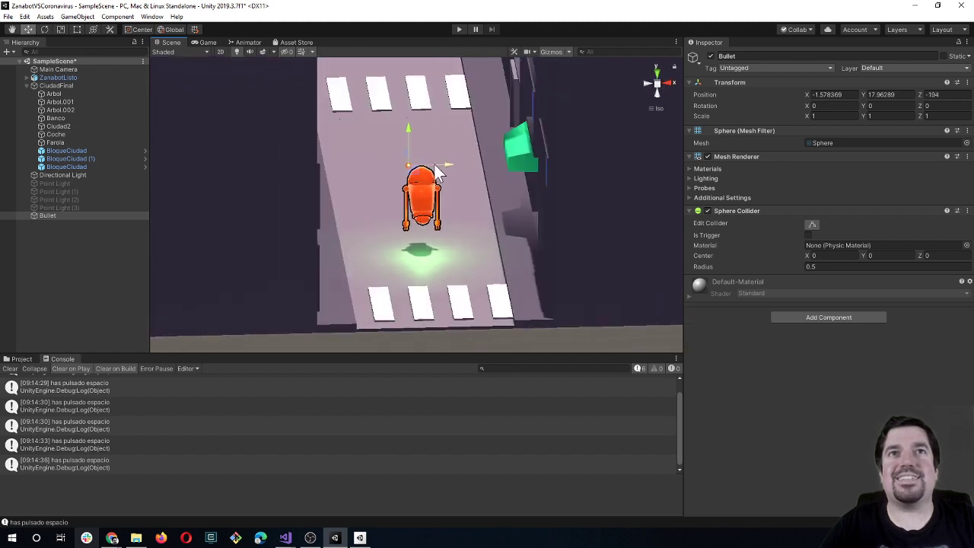
pyautogui.moveTo(451, 164)
pyautogui.mouseDown()
pyautogui.moveTo(464, 253)
pyautogui.moveTo(451, 305)
pyautogui.mouseUp()
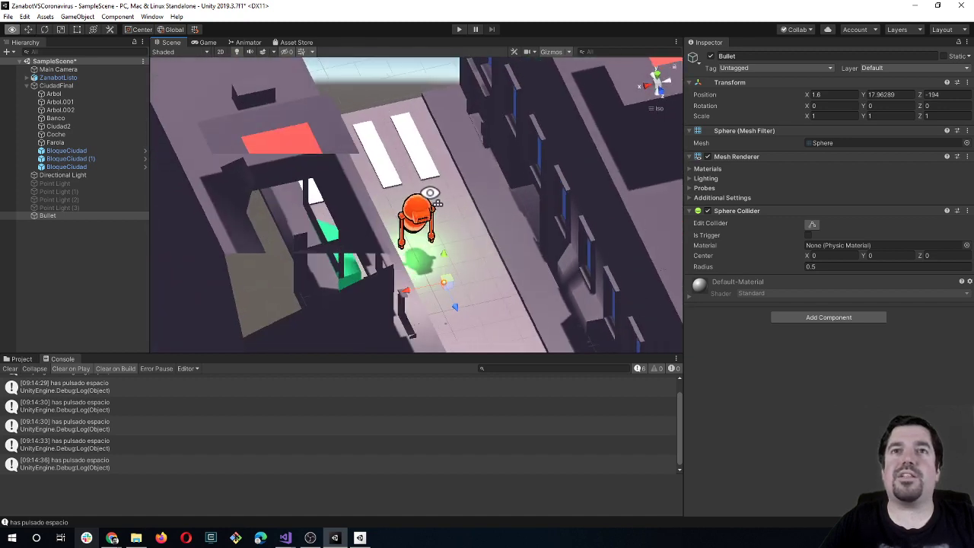
pyautogui.moveTo(444, 270)
pyautogui.keyDown('alt'); pyautogui.mouseDown()
pyautogui.moveTo(388, 128)
pyautogui.moveTo(446, 160)
pyautogui.moveTo(441, 177)
pyautogui.mouseUp(); pyautogui.keyUp('alt')
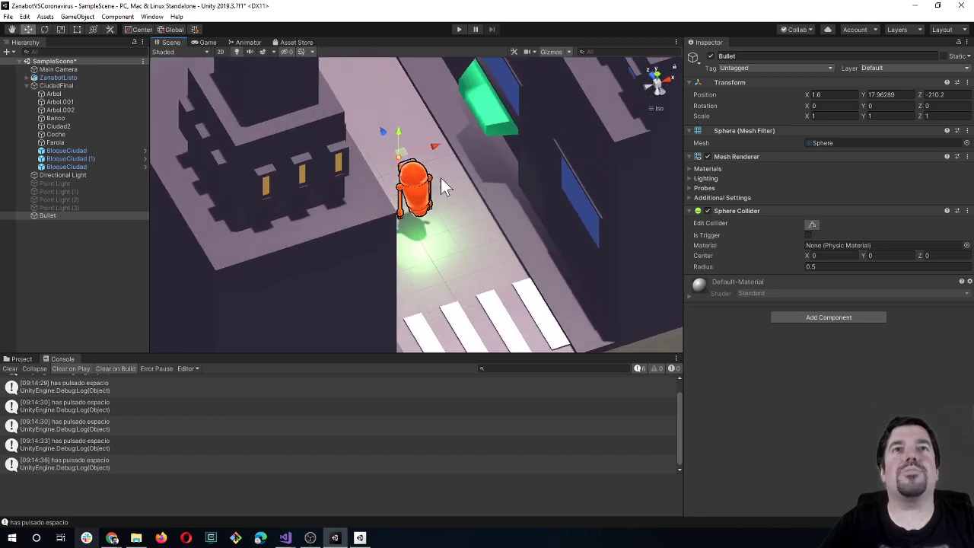
pyautogui.moveTo(385, 142); pyautogui.dragTo(385, 133)
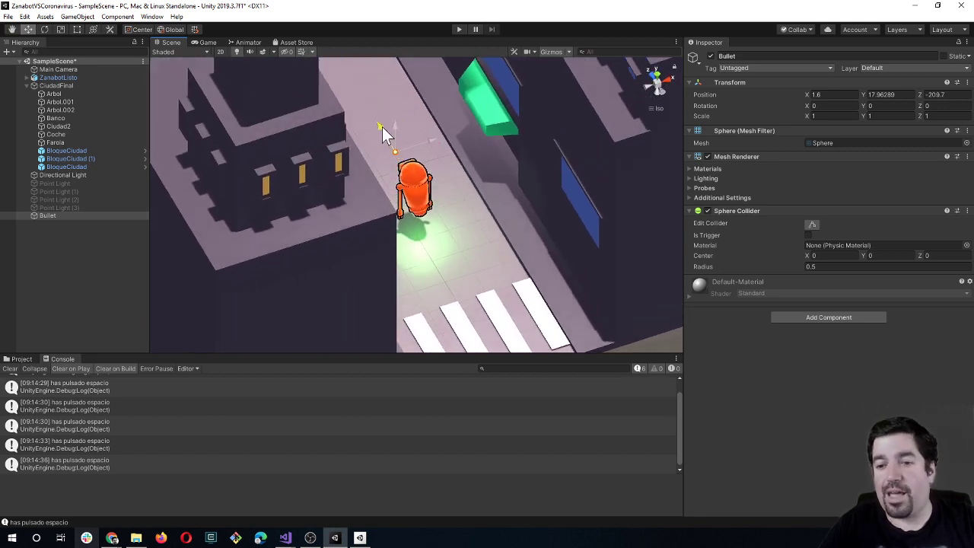
pyautogui.moveTo(359, 79); pyautogui.dragTo(375, 96)
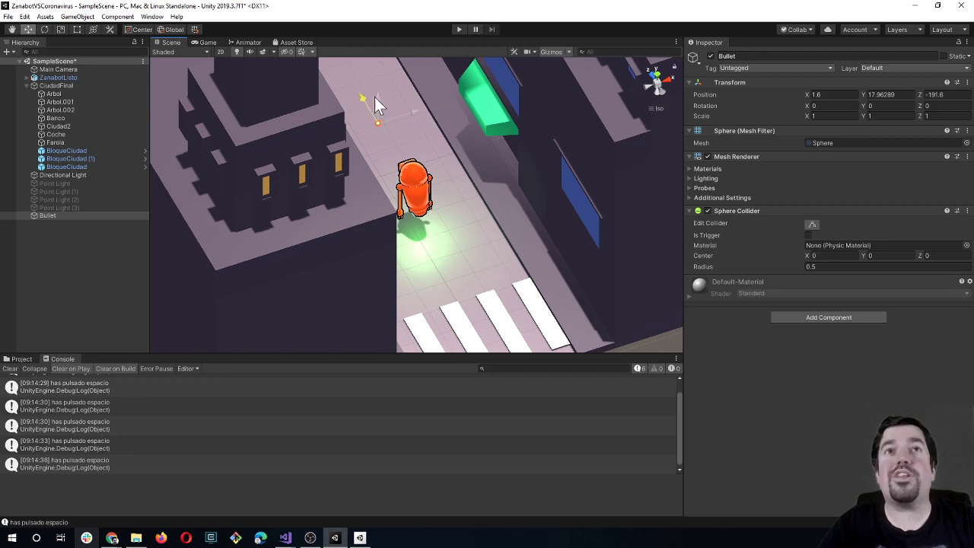
pyautogui.moveTo(442, 244)
pyautogui.keyDown('alt'); pyautogui.mouseDown()
pyautogui.moveTo(329, 190)
pyautogui.moveTo(320, 212)
pyautogui.moveTo(407, 250)
pyautogui.moveTo(391, 256)
pyautogui.moveTo(355, 213)
pyautogui.moveTo(350, 175)
pyautogui.moveTo(321, 218)
pyautogui.moveTo(394, 202)
pyautogui.moveTo(311, 214)
pyautogui.moveTo(327, 233)
pyautogui.moveTo(358, 236)
pyautogui.mouseUp(); pyautogui.keyUp('alt')
# Step: Open the Hierarchy's 3D Object menu and dismiss it without creating anything
pyautogui.click(340, 196)
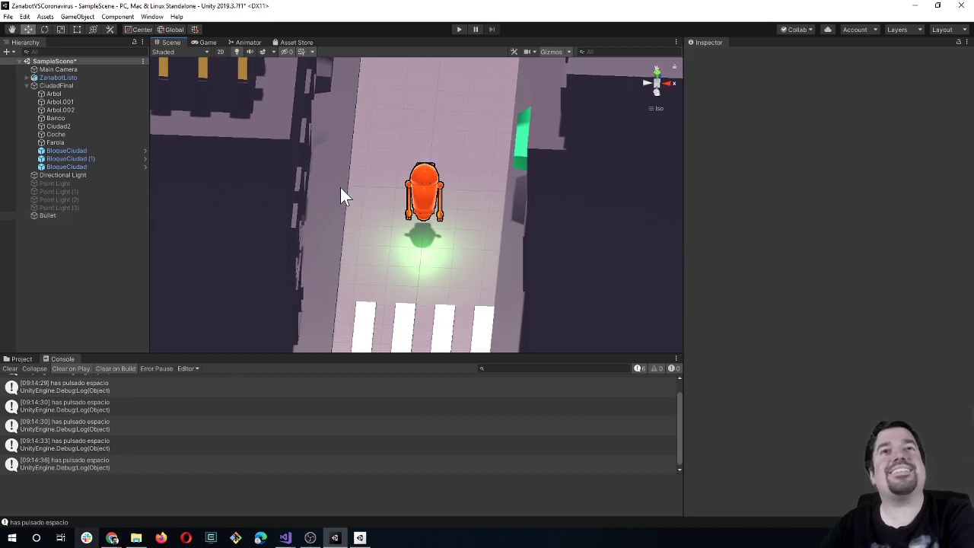
pyautogui.rightClick(61, 228)
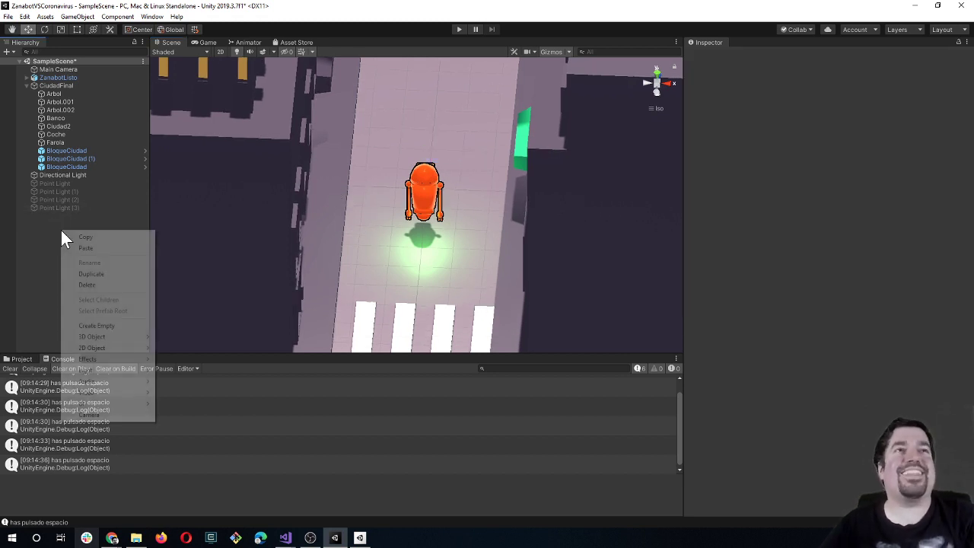
pyautogui.moveTo(124, 337)
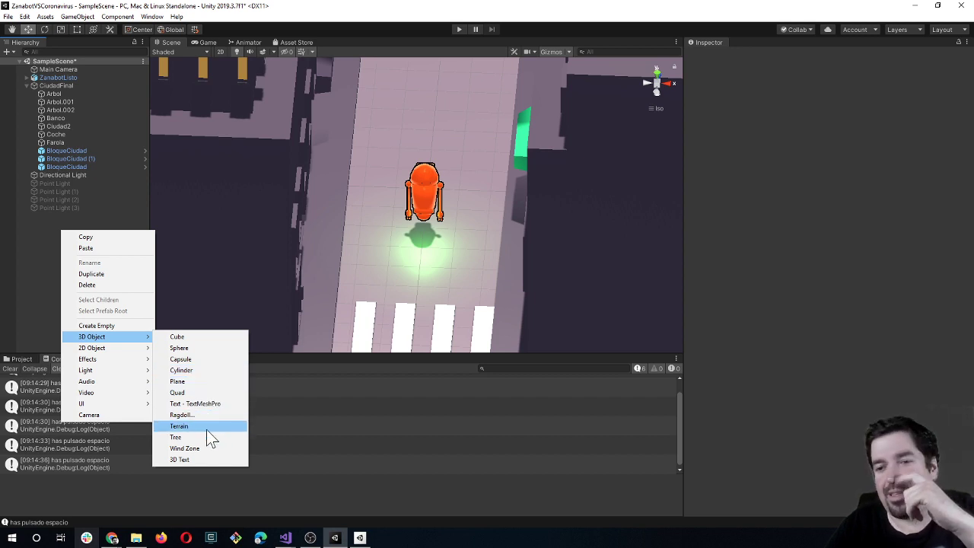
pyautogui.click(240, 497)
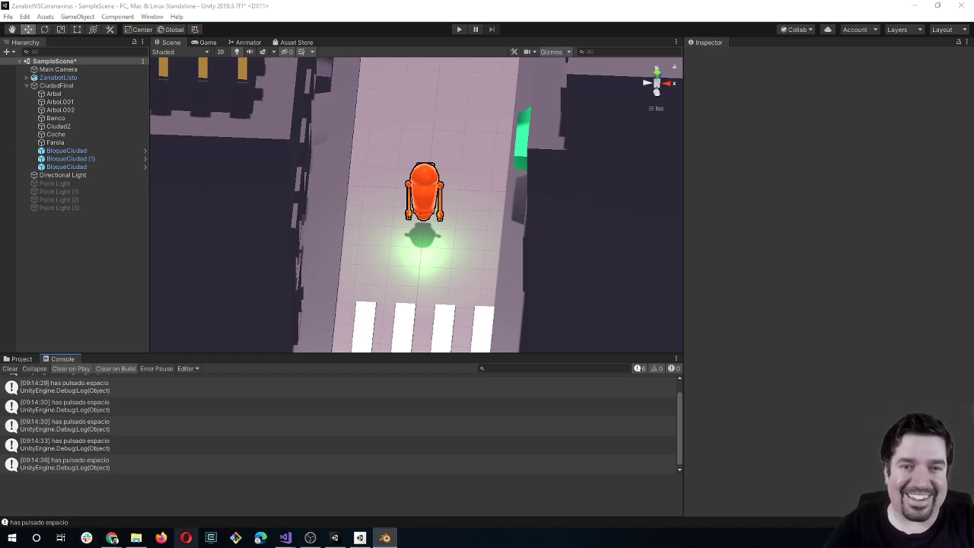
# Step: Add a Mesh > Cone at the world origin of the Blender scene
pyautogui.moveTo(385, 538)
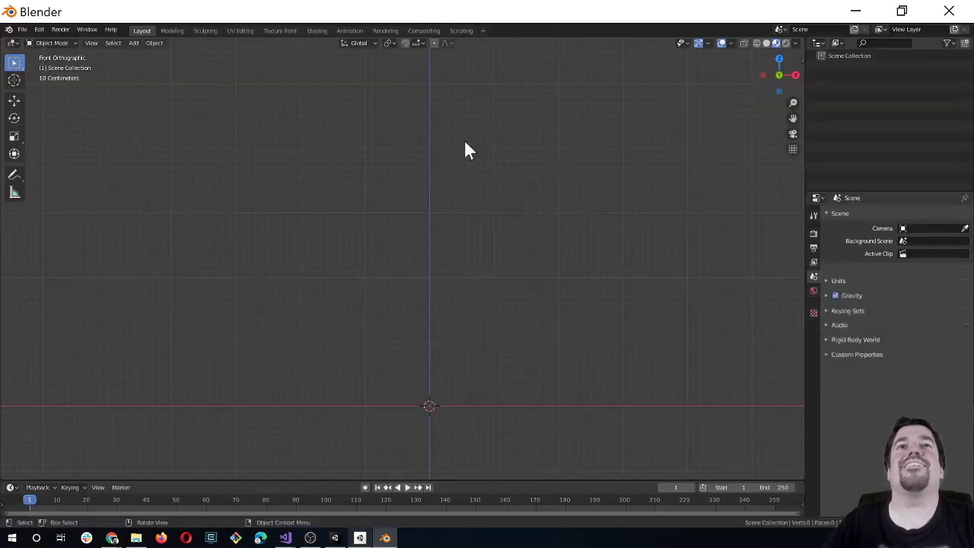
pyautogui.moveTo(530, 259)
pyautogui.mouseDown(button='middle')
pyautogui.moveTo(531, 221)
pyautogui.moveTo(476, 335)
pyautogui.moveTo(487, 307)
pyautogui.mouseUp(button='middle')
pyautogui.hotkey('shift', 'a')
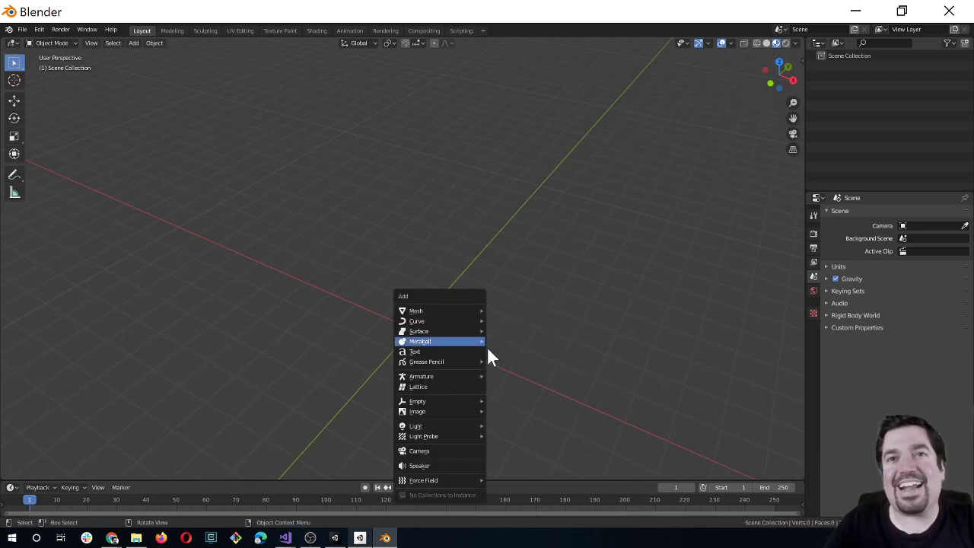
pyautogui.click(531, 382)
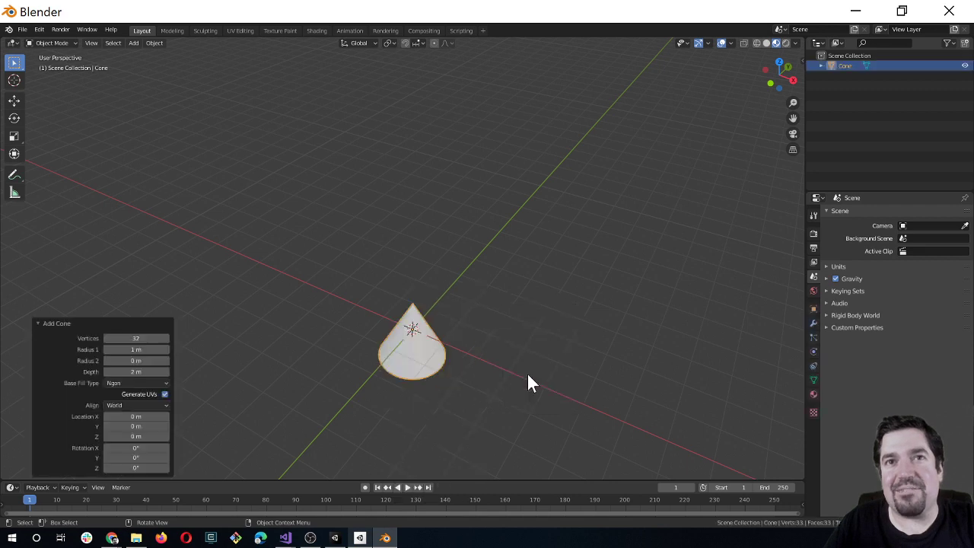
# Step: Inspect the cone in front and right orthographic views
pyautogui.moveTo(455, 417); pyautogui.dragTo(473, 416, button='middle')
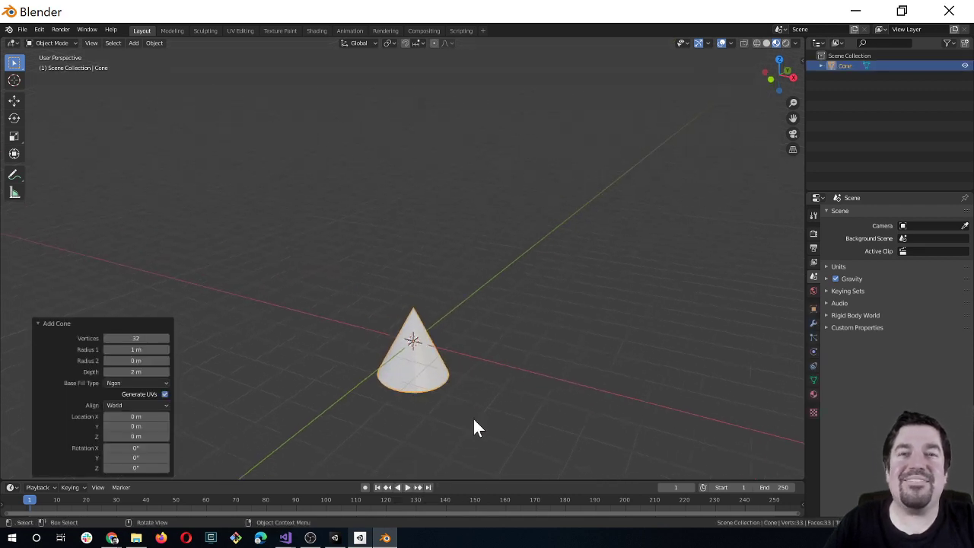
pyautogui.rightClick(473, 418)
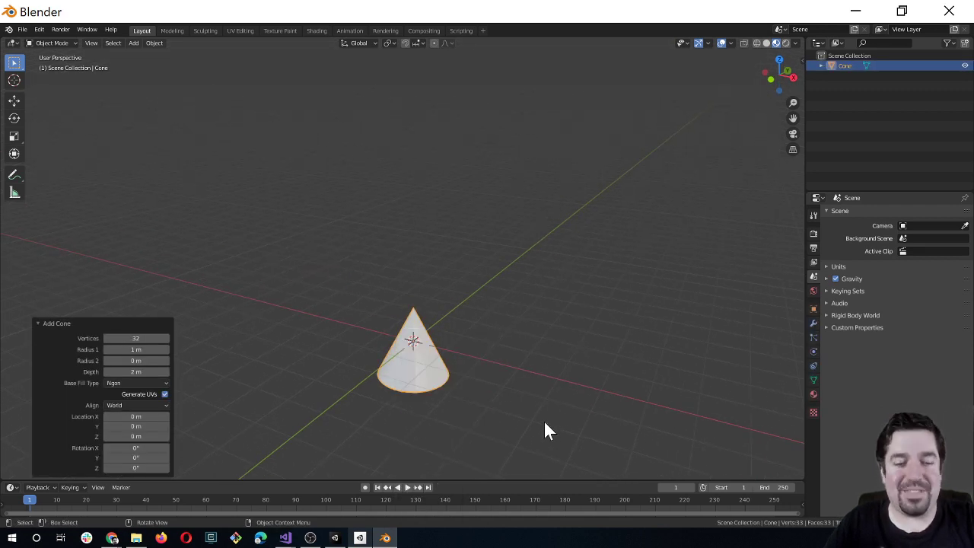
pyautogui.press('KP_1')
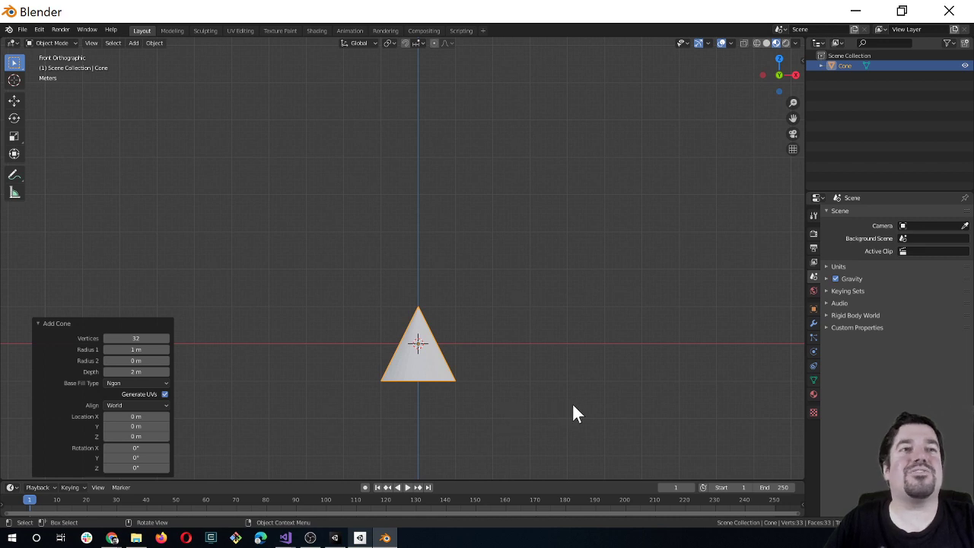
pyautogui.moveTo(573, 405)
pyautogui.mouseDown(button='middle')
pyautogui.moveTo(587, 404)
pyautogui.moveTo(560, 412)
pyautogui.mouseUp(button='middle')
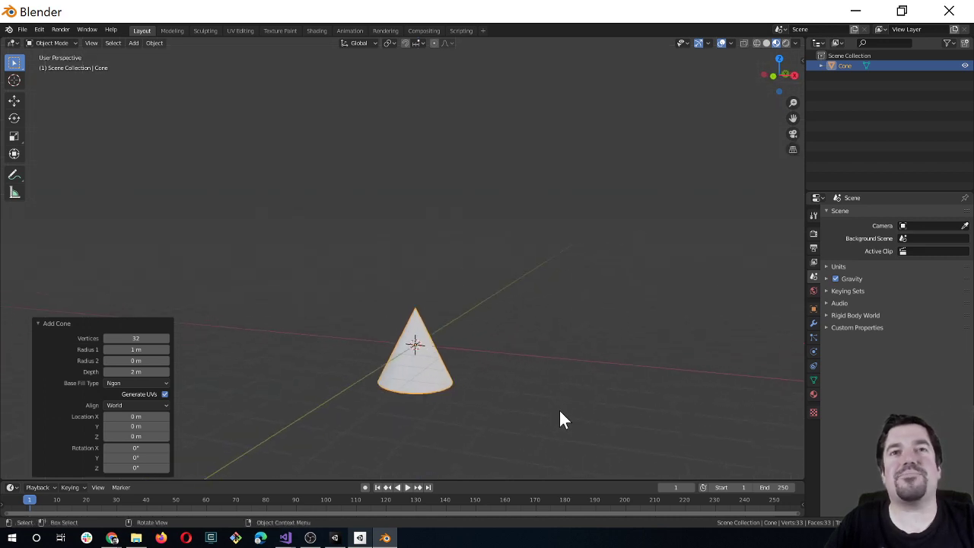
pyautogui.press('KP_1')
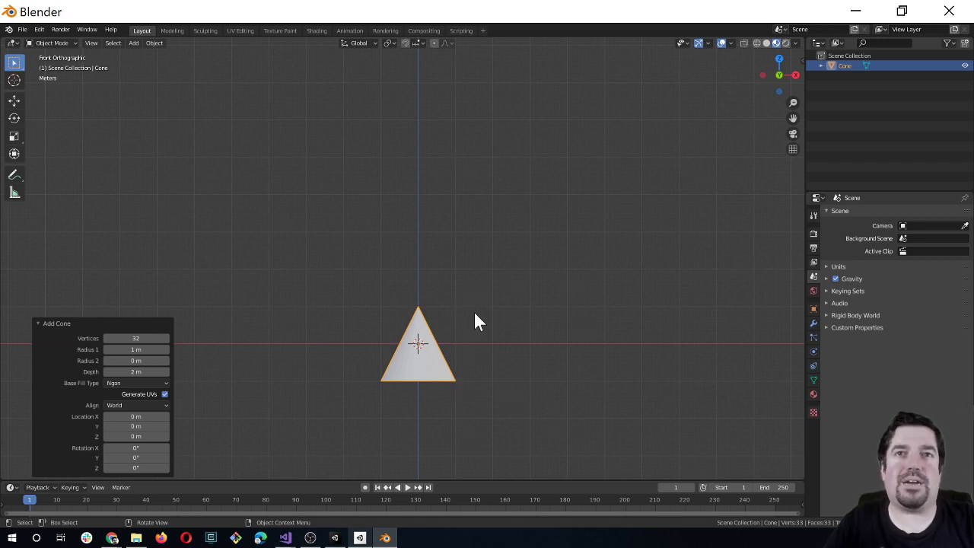
pyautogui.press('KP_3')
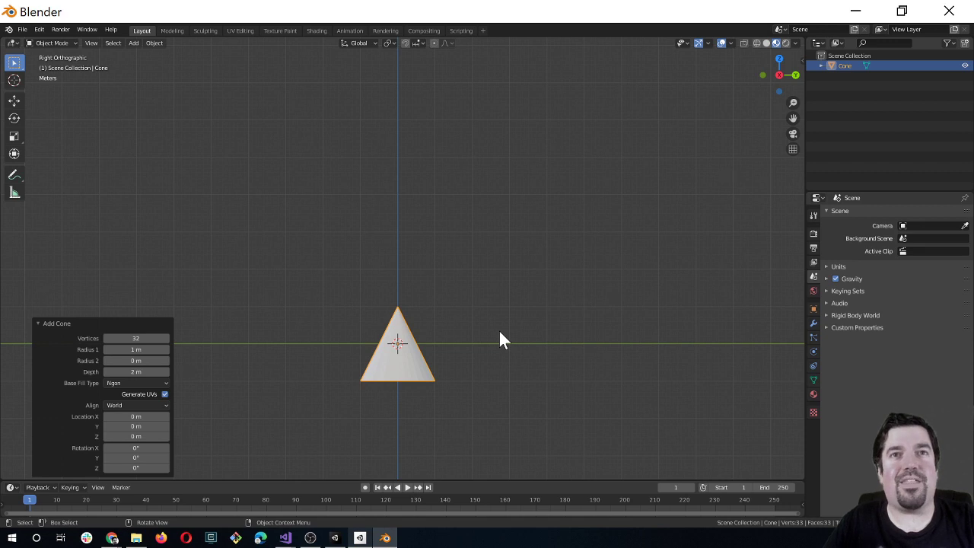
# Step: Rotate the cone 90° about X, show its transform values in the N sidebar, and start moving it
pyautogui.write('rx90')
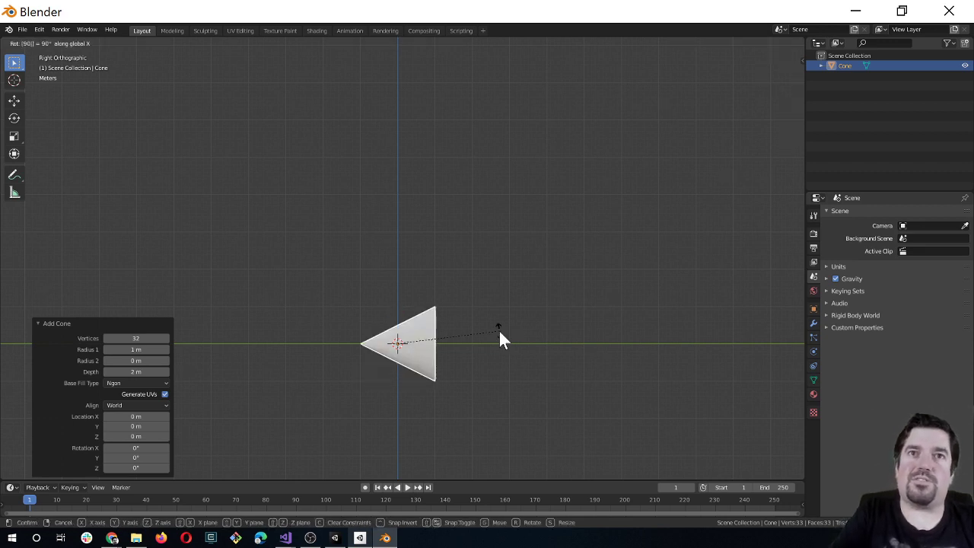
pyautogui.press('Return')
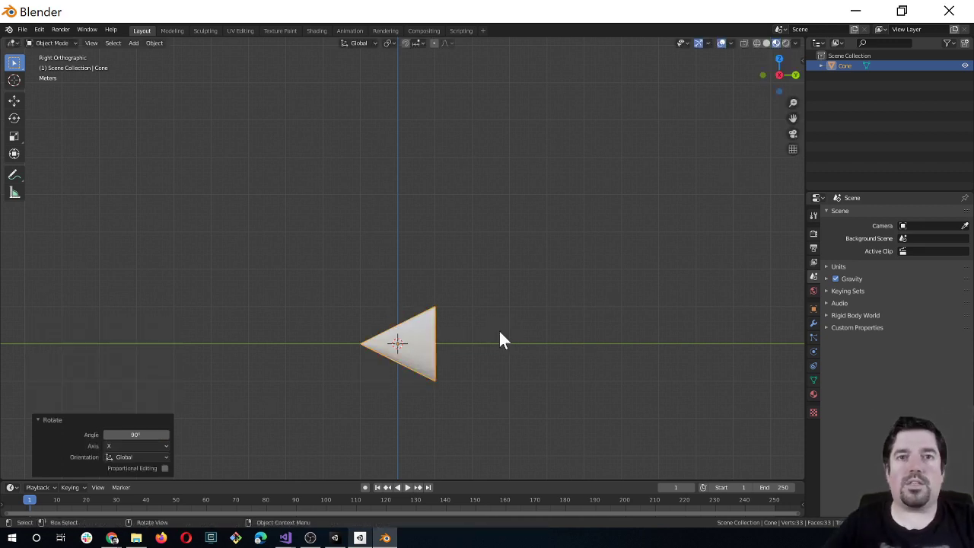
pyautogui.moveTo(383, 324); pyautogui.dragTo(328, 257)
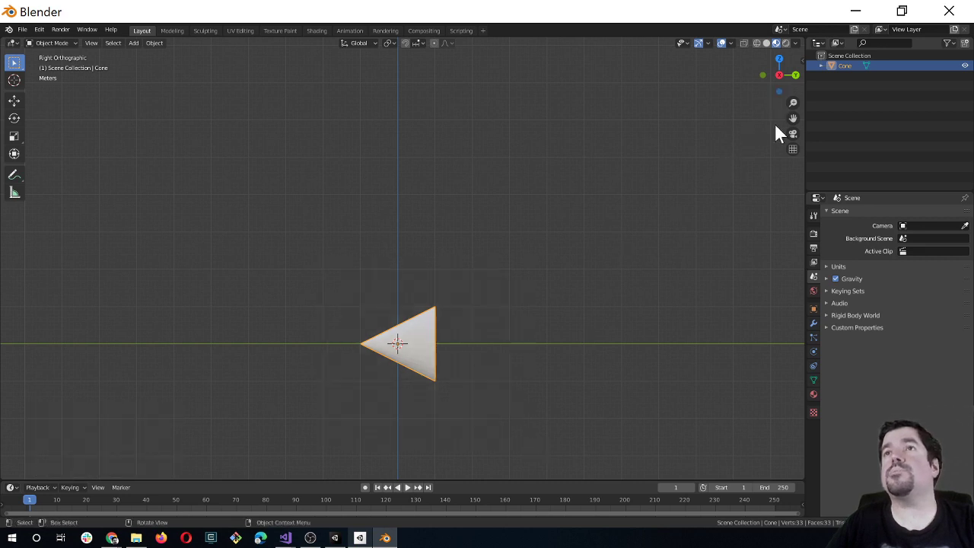
pyautogui.press('n')
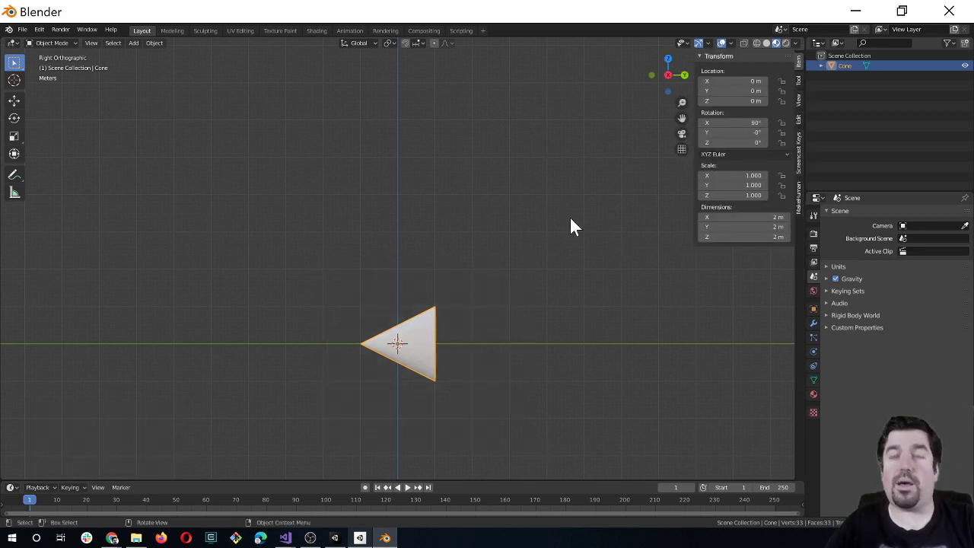
pyautogui.press('g')
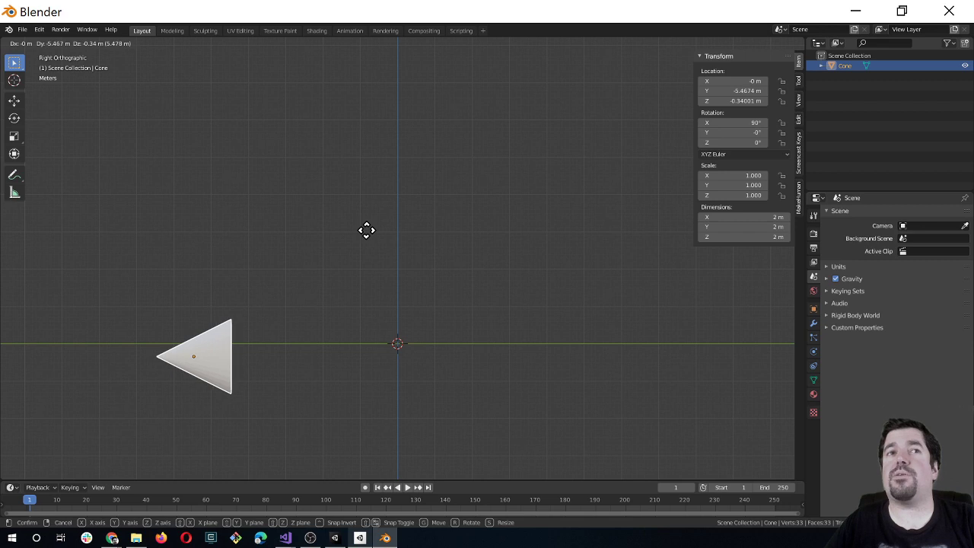
pyautogui.press('Escape')
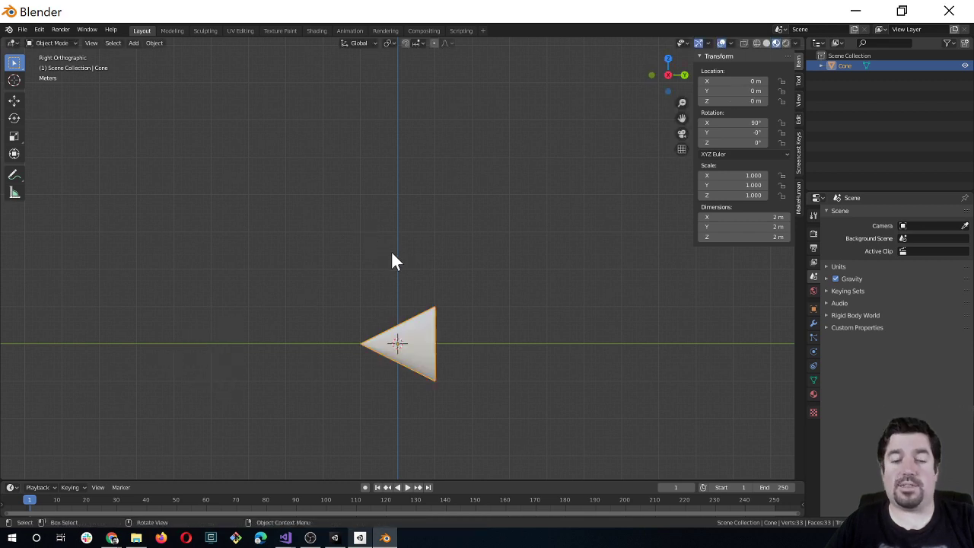
pyautogui.press('g')
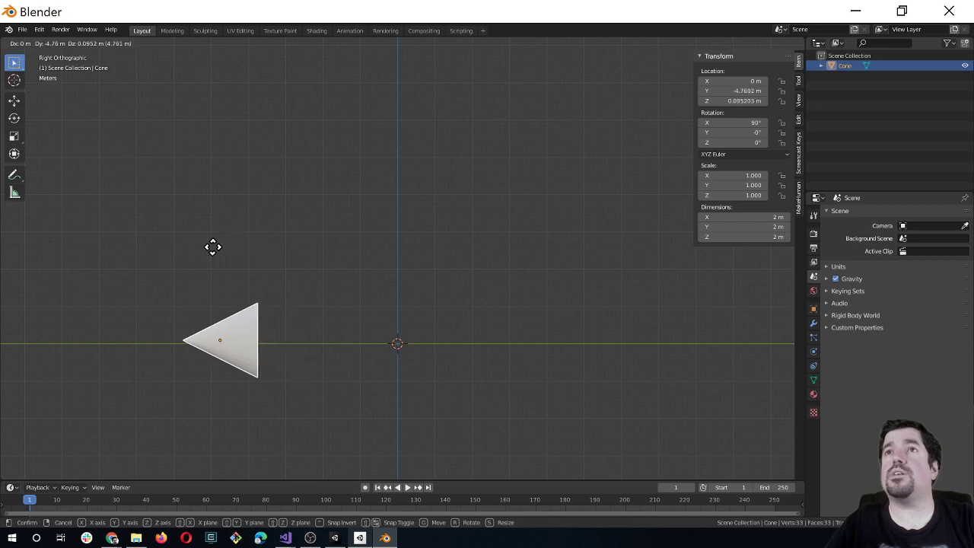
# Step: Cancel the move and flip the cone 180° around X
pyautogui.press('Escape')
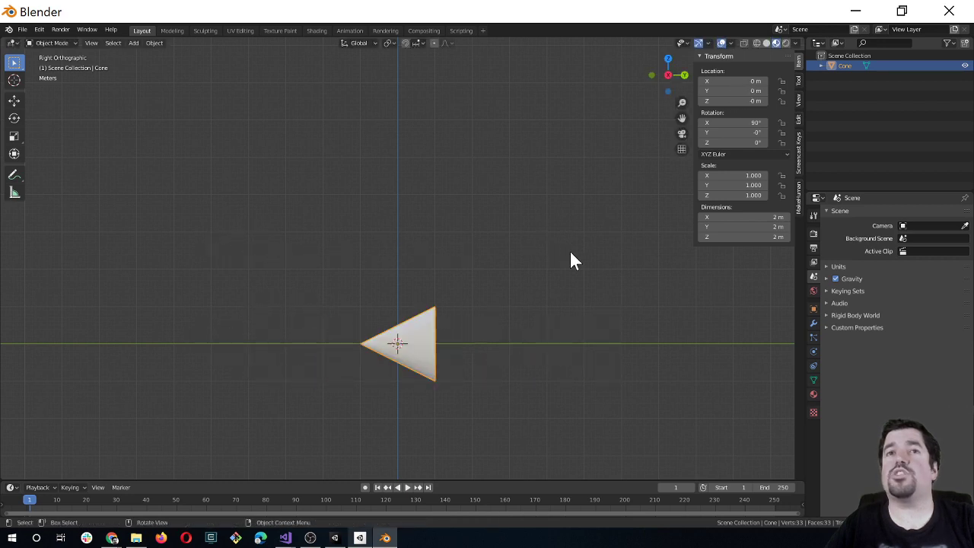
pyautogui.press('r')
pyautogui.press('y')
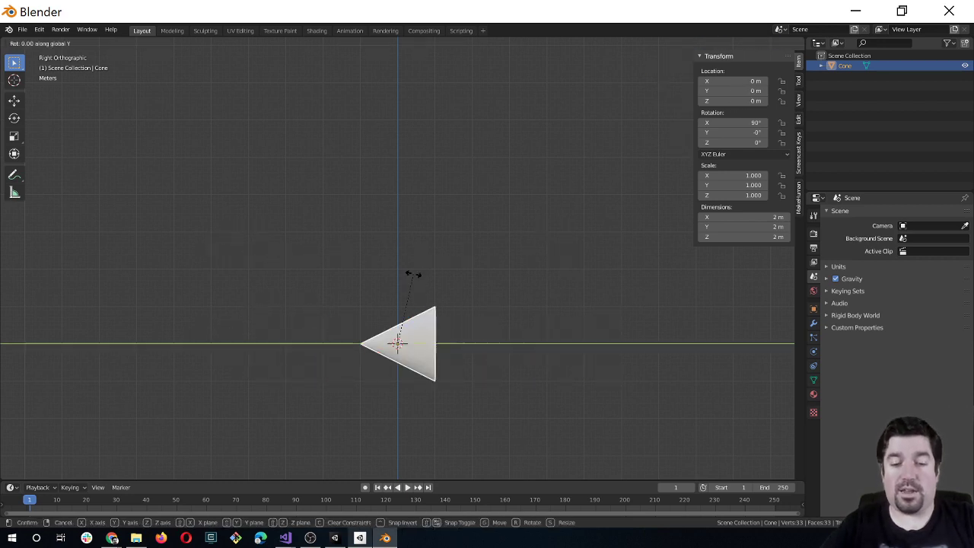
pyautogui.press('1')
pyautogui.press('Escape')
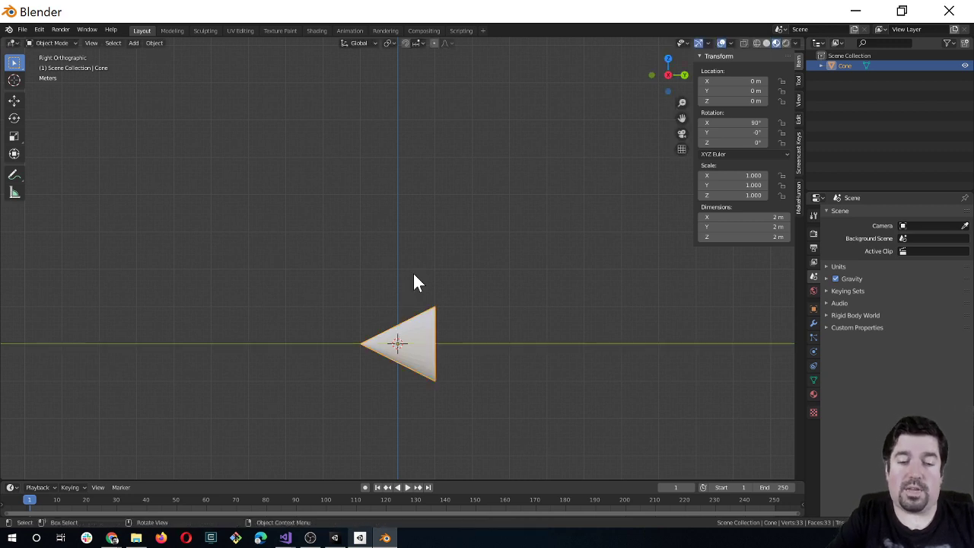
pyautogui.write('ryx180')
pyautogui.press('Return')
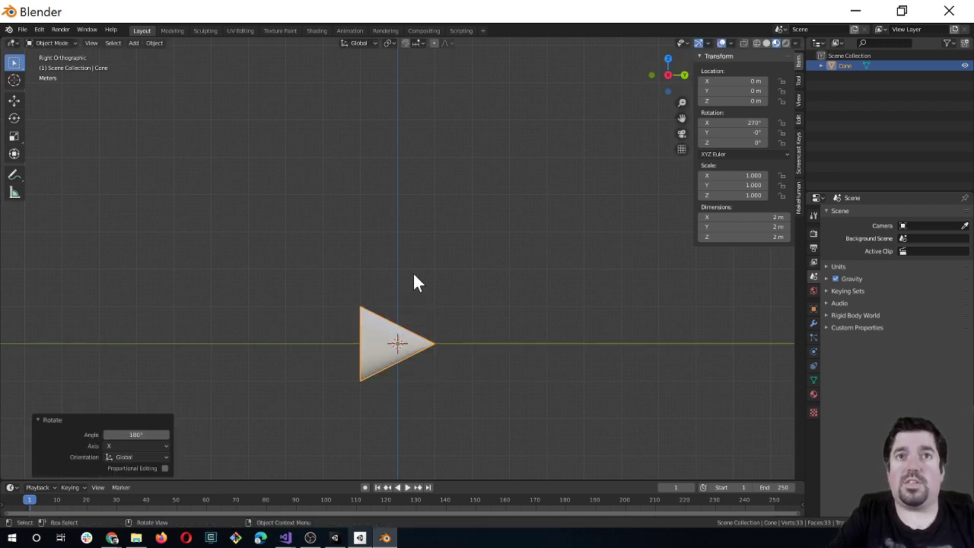
# Step: Stretch the cone along Y to a scale of 2.617
pyautogui.click(303, 363)
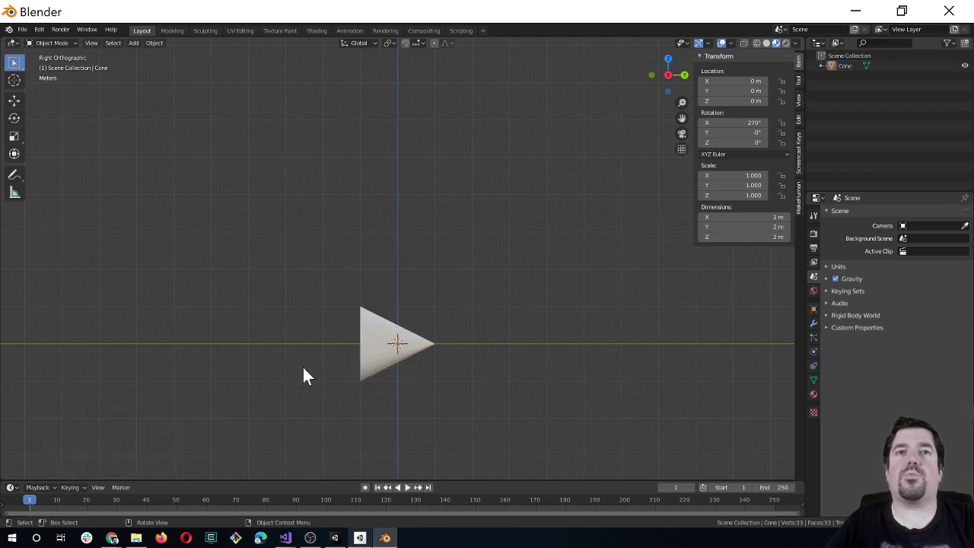
pyautogui.click(414, 348)
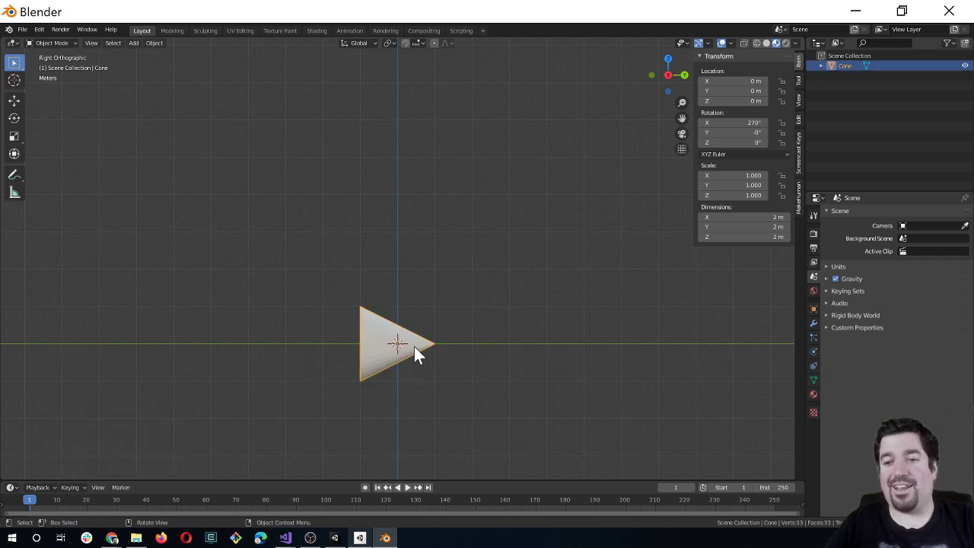
pyautogui.press('s')
pyautogui.press('y')
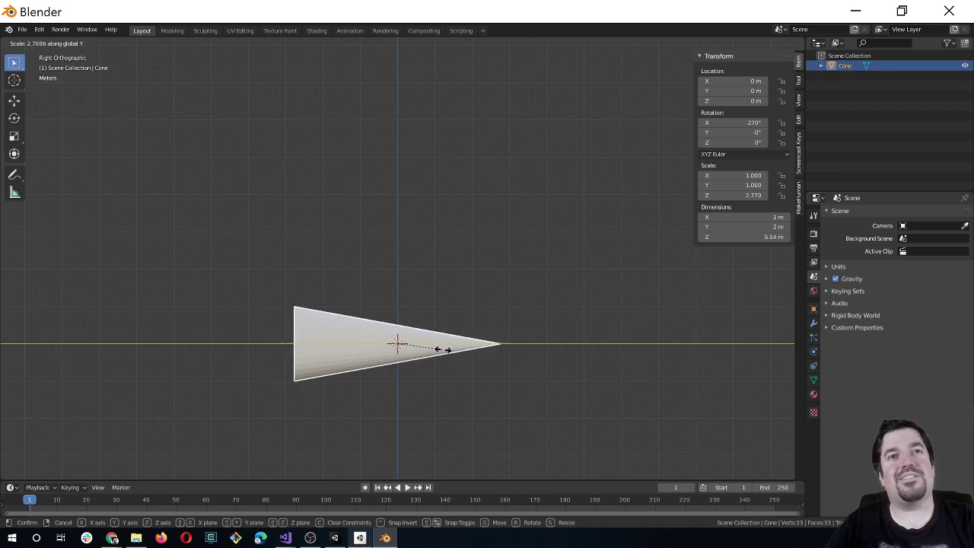
pyautogui.click(439, 348)
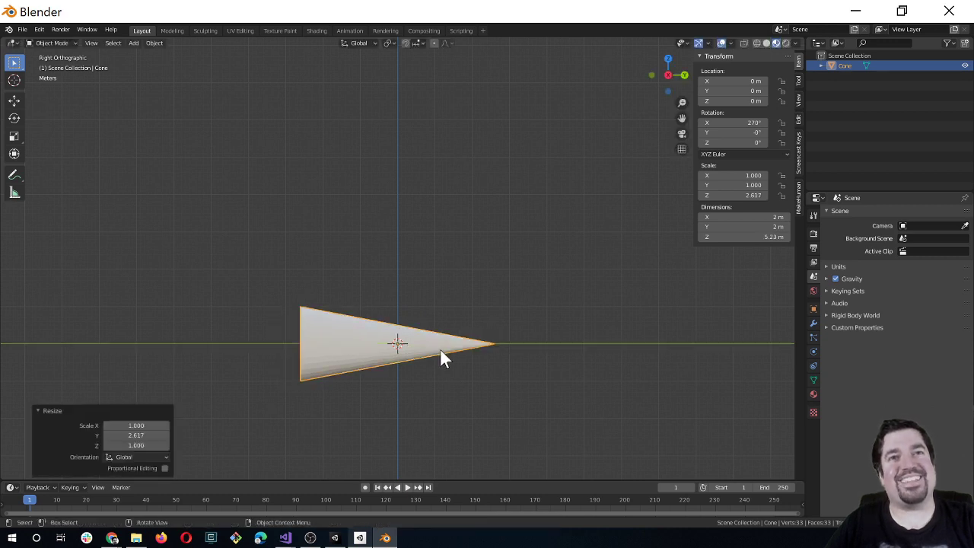
# Step: Box-select the stretched cone and delete it
pyautogui.click(326, 407)
pyautogui.rightClick(327, 404)
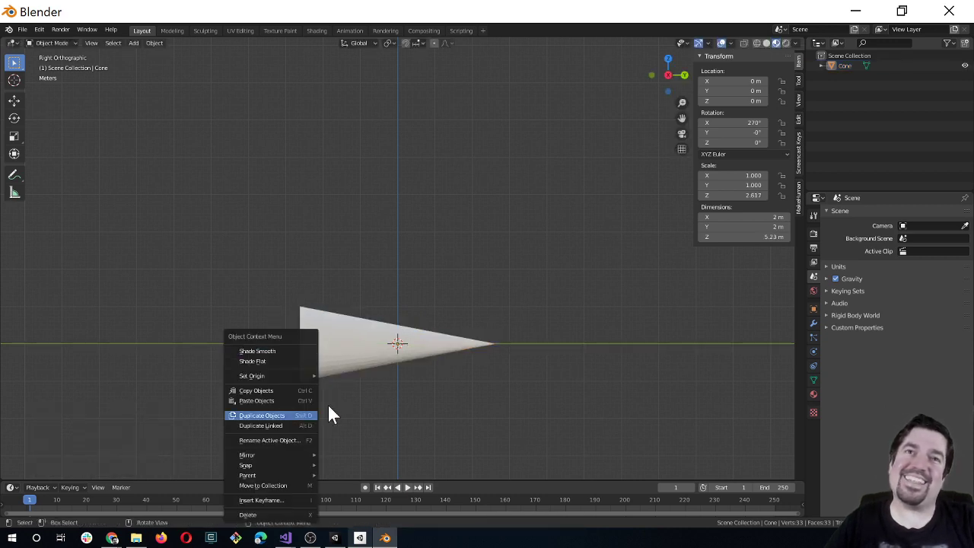
pyautogui.moveTo(364, 415); pyautogui.dragTo(342, 384, button='middle')
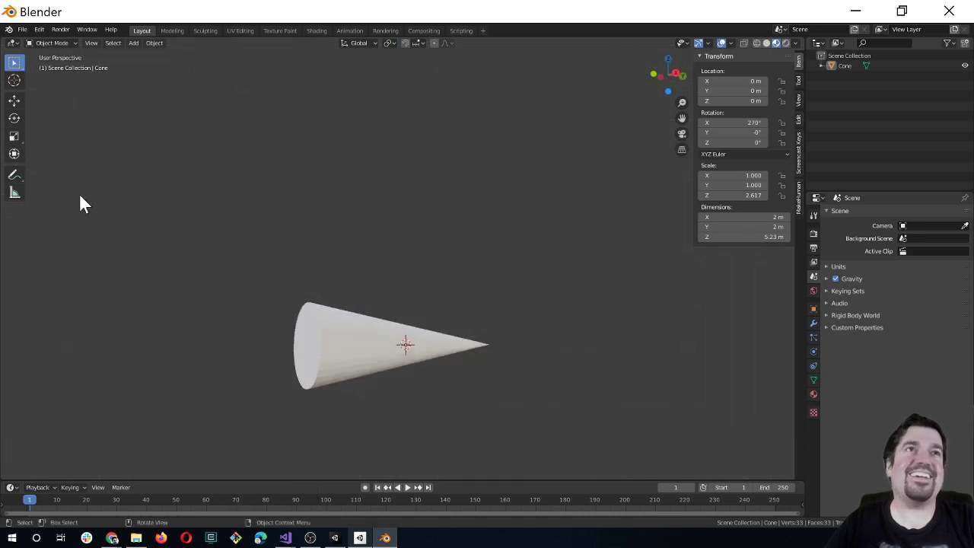
pyautogui.click(344, 333)
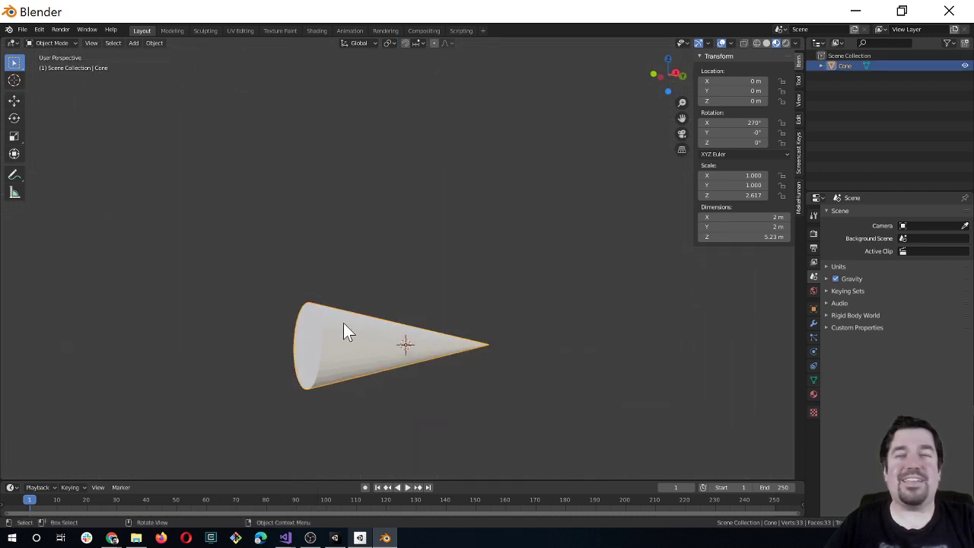
pyautogui.hotkey('alt', 'a')
pyautogui.moveTo(261, 277); pyautogui.dragTo(673, 480)
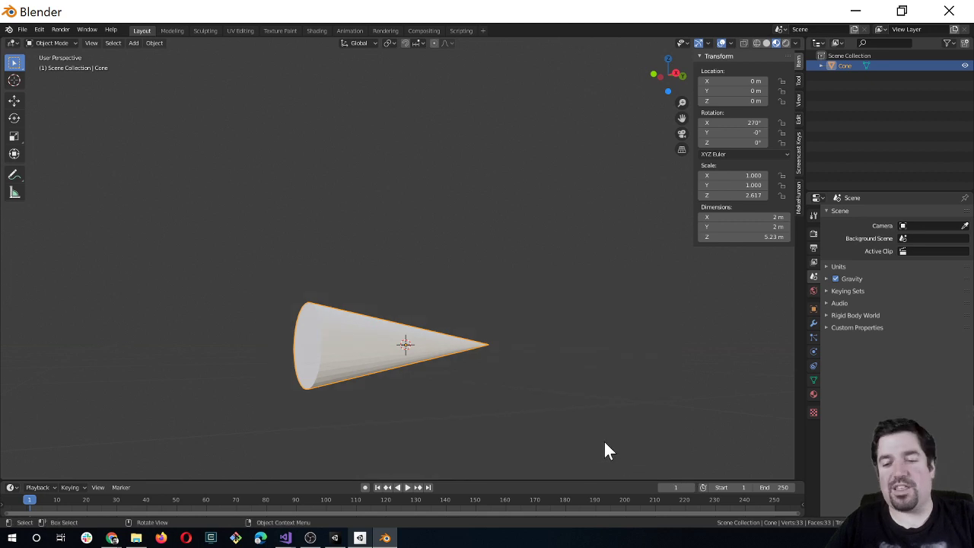
pyautogui.press('Delete')
# Step: Add a new cone and set its Vertices to 8
pyautogui.press('KP_3')
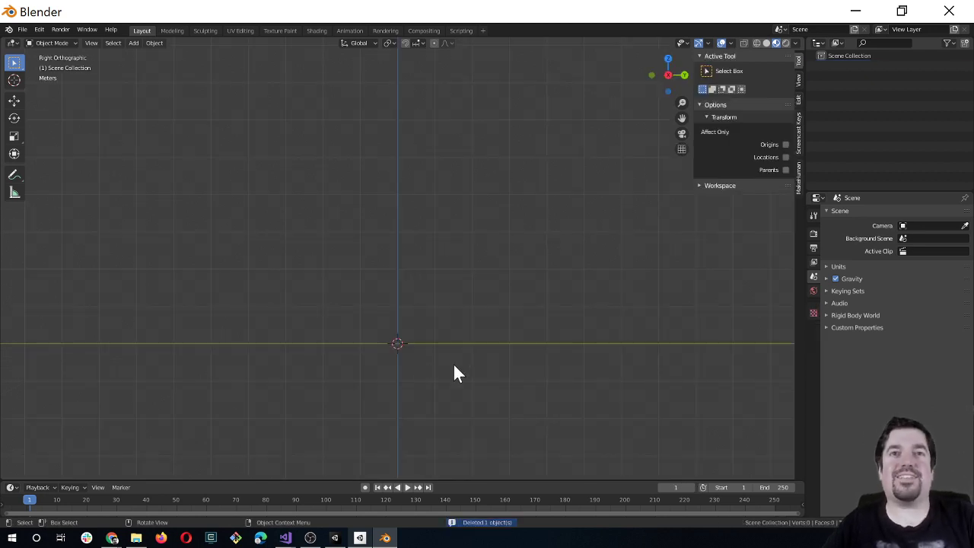
pyautogui.press('KP_1')
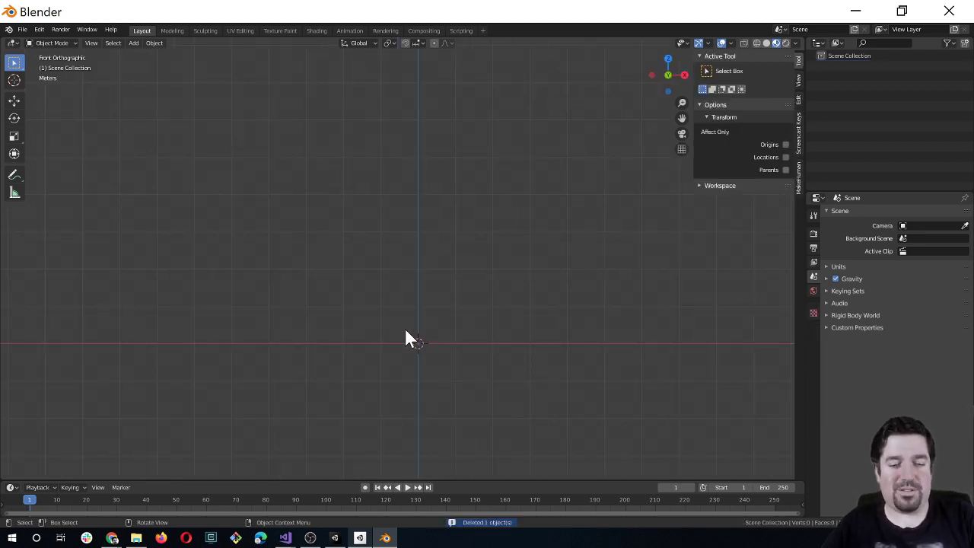
pyautogui.hotkey('shift', 'a')
pyautogui.moveTo(406, 339)
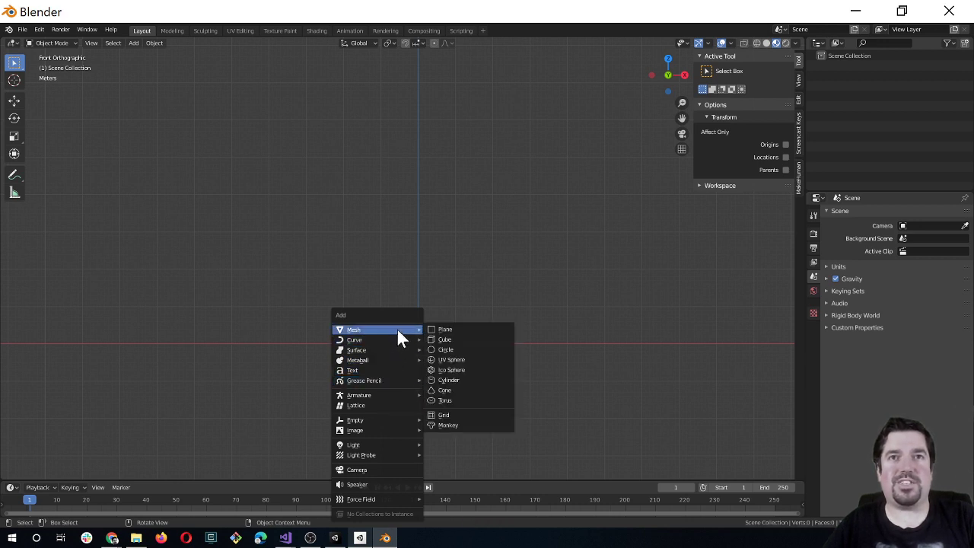
pyautogui.click(461, 392)
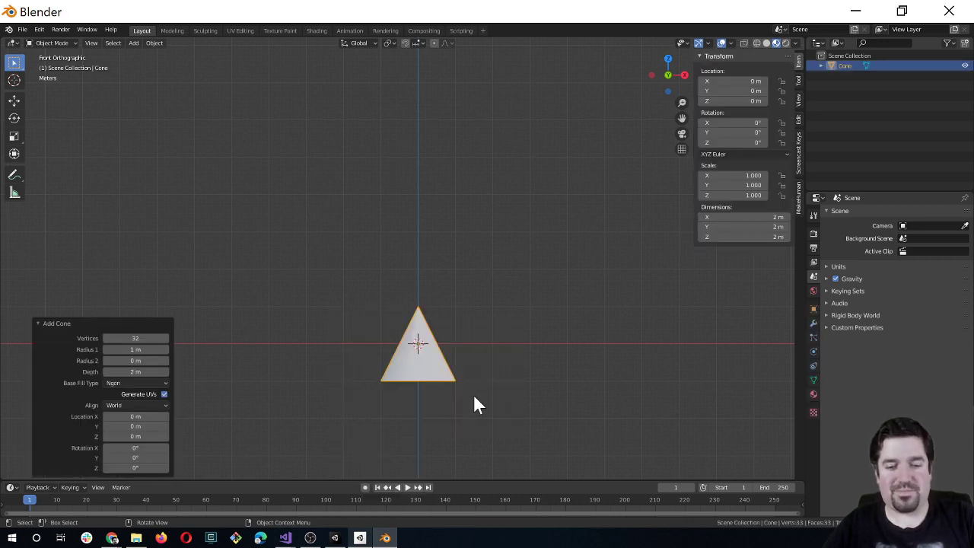
pyautogui.press('s')
pyautogui.press('z')
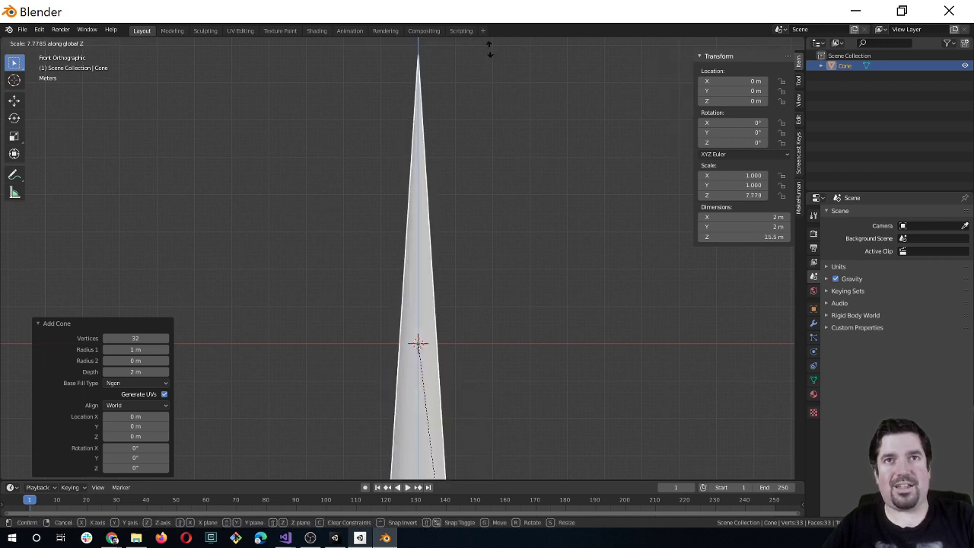
pyautogui.press('Escape')
pyautogui.click(145, 342)
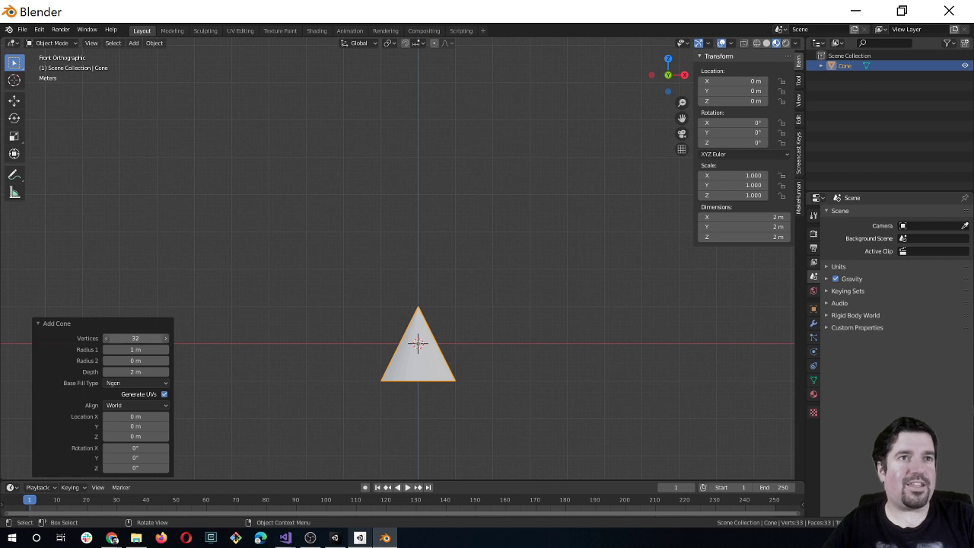
pyautogui.write('8')
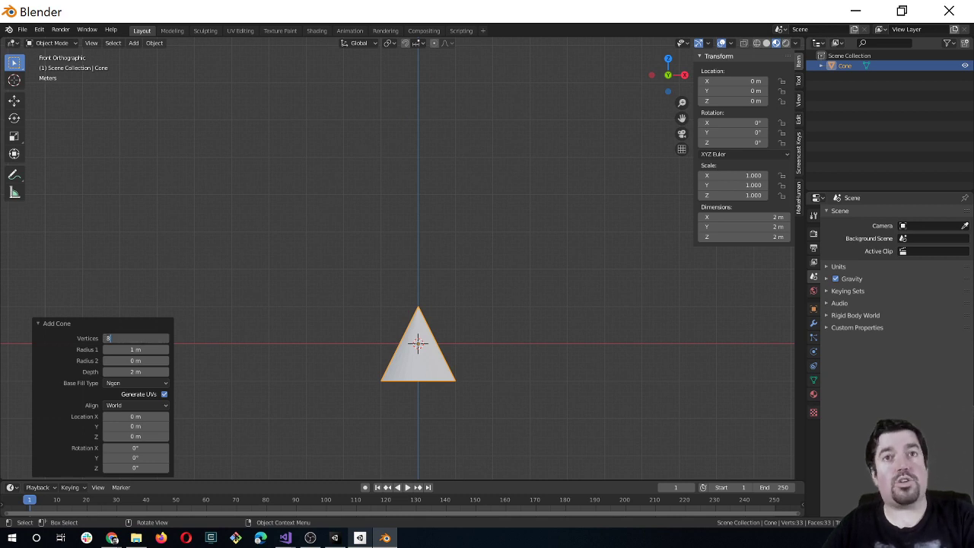
pyautogui.press('Return')
# Step: Orbit around the 8-sided cone, check it from the front, and reselect it
pyautogui.rightClick(452, 412)
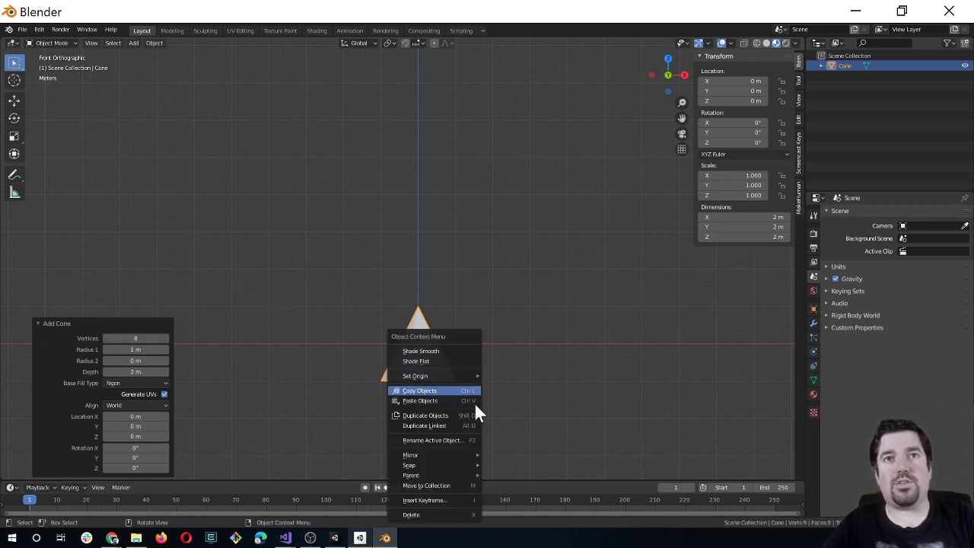
pyautogui.click(554, 421)
pyautogui.moveTo(537, 426); pyautogui.dragTo(465, 429, button='middle')
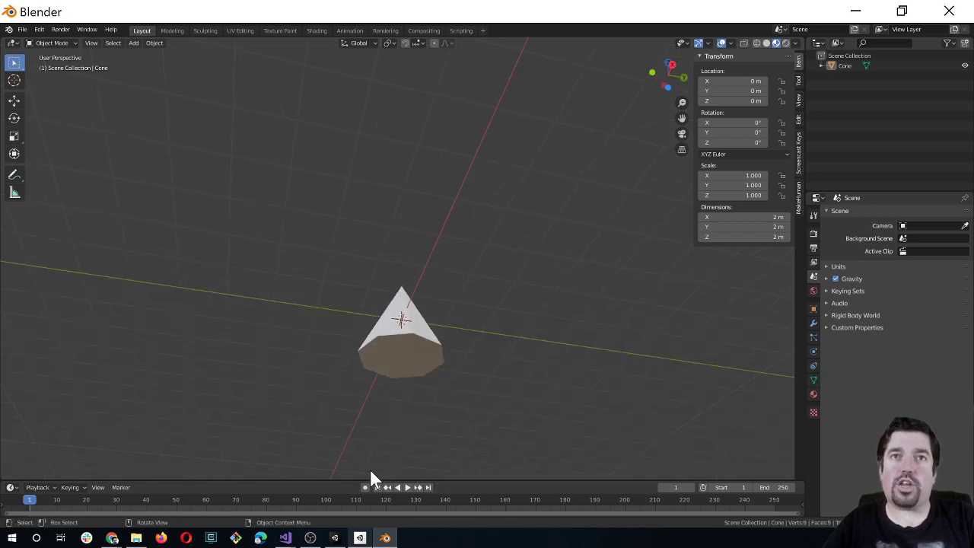
pyautogui.moveTo(492, 360)
pyautogui.mouseDown(button='middle')
pyautogui.moveTo(395, 431)
pyautogui.moveTo(248, 360)
pyautogui.moveTo(415, 437)
pyautogui.moveTo(389, 424)
pyautogui.mouseUp(button='middle')
pyautogui.press('KP_1')
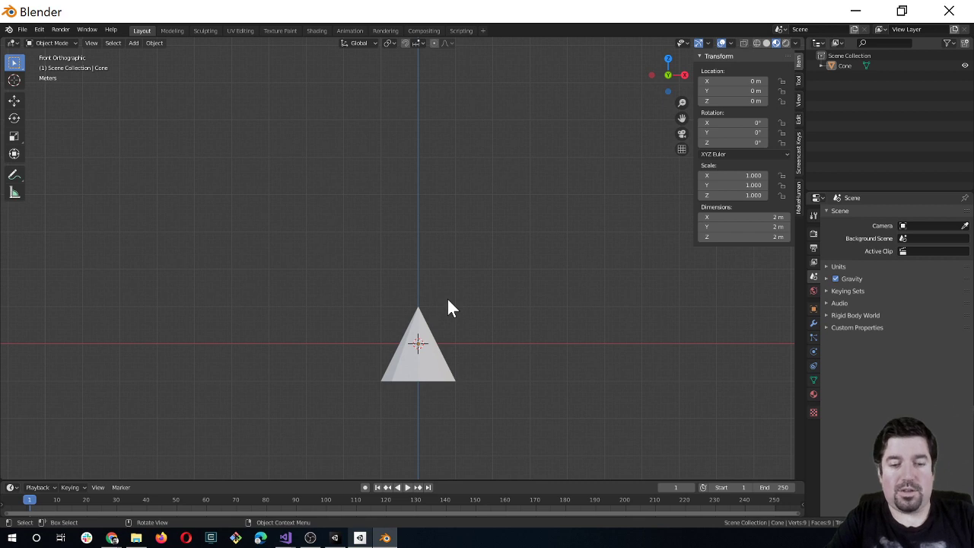
pyautogui.press('x')
pyautogui.press('Escape')
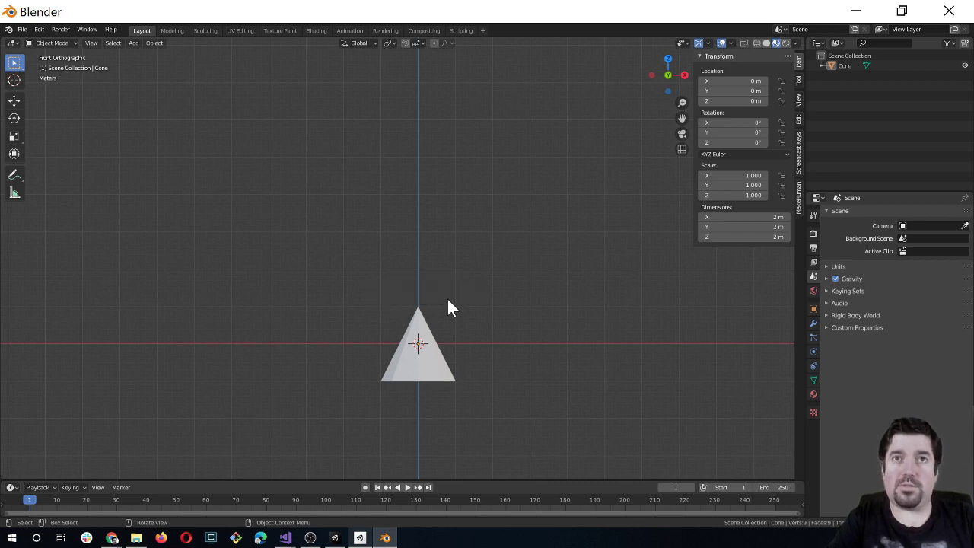
pyautogui.press('x')
pyautogui.press('Escape')
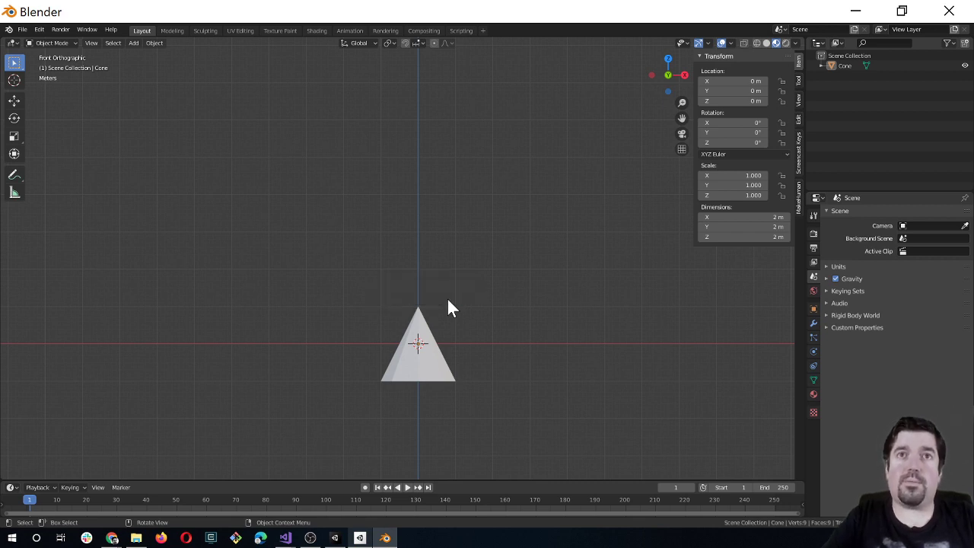
pyautogui.click(428, 377)
# Step: Rotate the cone -90° about X and check it in front and right views
pyautogui.write('r')
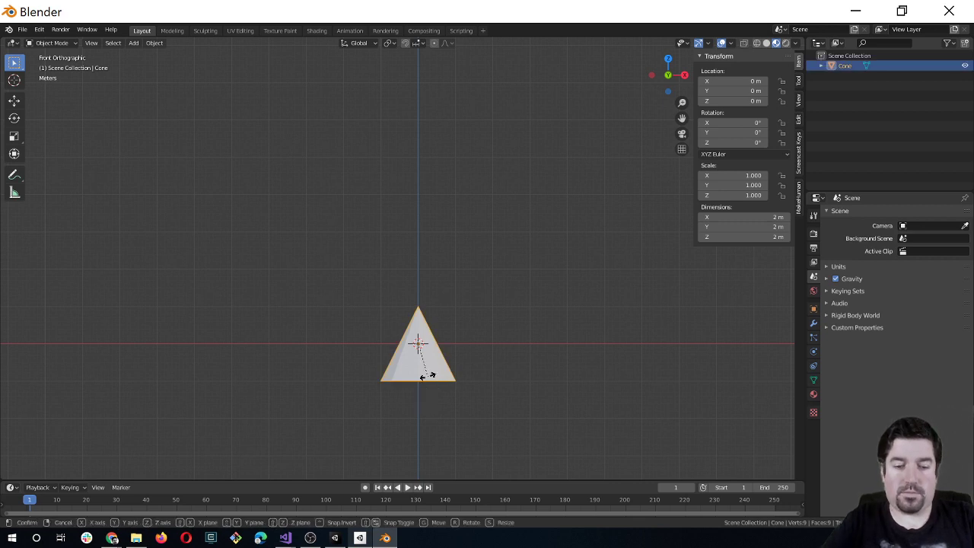
pyautogui.write('x-90')
pyautogui.press('Escape')
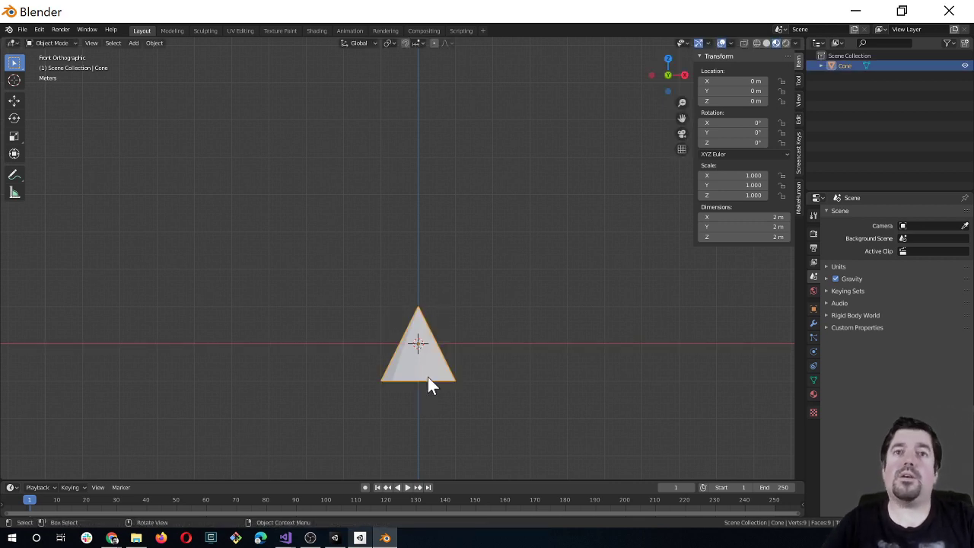
pyautogui.write('rx')
pyautogui.write('-90')
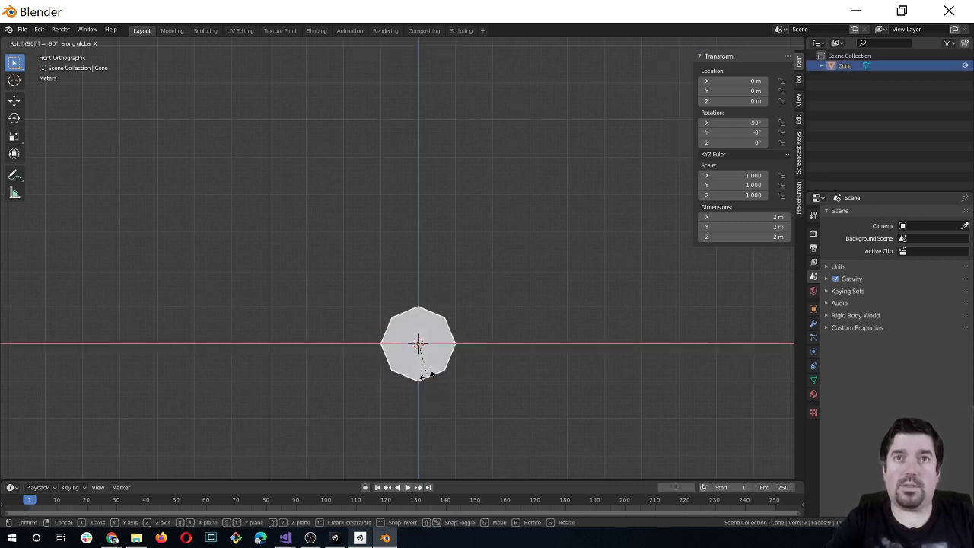
pyautogui.press('Return')
pyautogui.moveTo(428, 377)
pyautogui.mouseDown(button='middle')
pyautogui.moveTo(574, 340)
pyautogui.moveTo(473, 355)
pyautogui.mouseUp(button='middle')
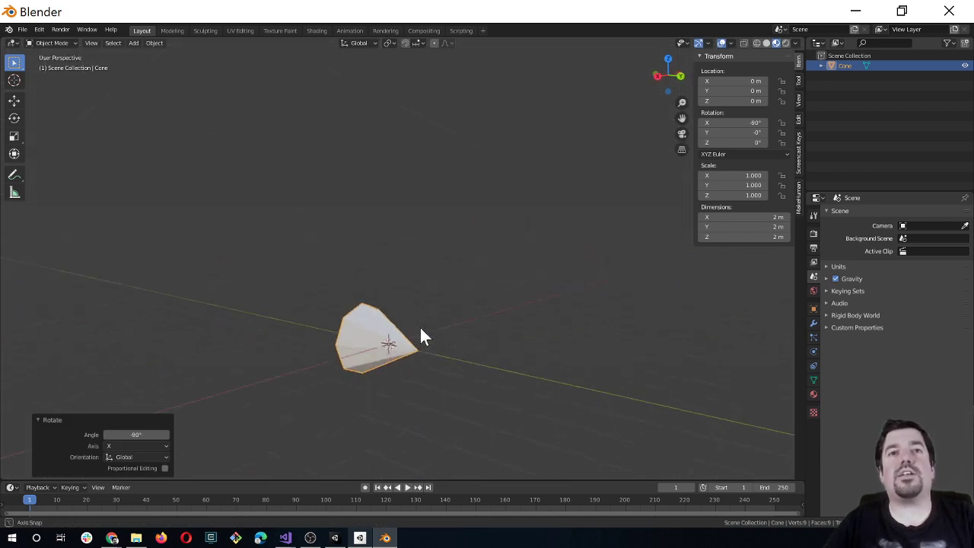
pyautogui.press('KP_1')
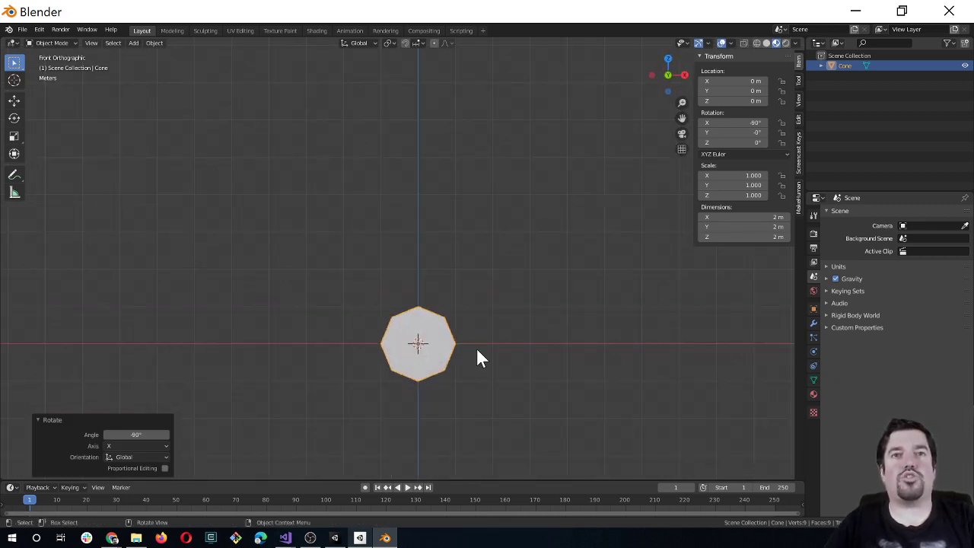
pyautogui.press('KP_3')
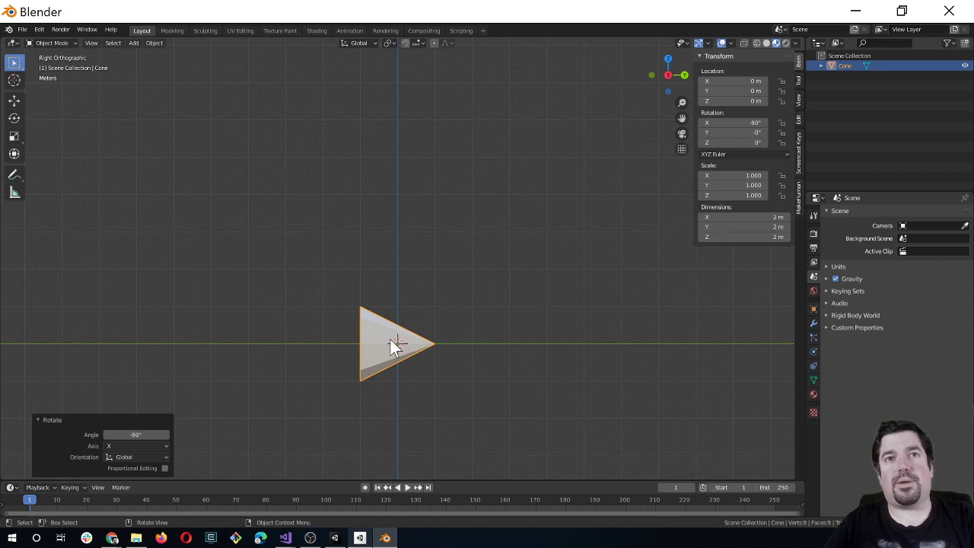
# Step: Stretch the cone along Y to about 4.41 m long
pyautogui.press('g')
pyautogui.press('Escape')
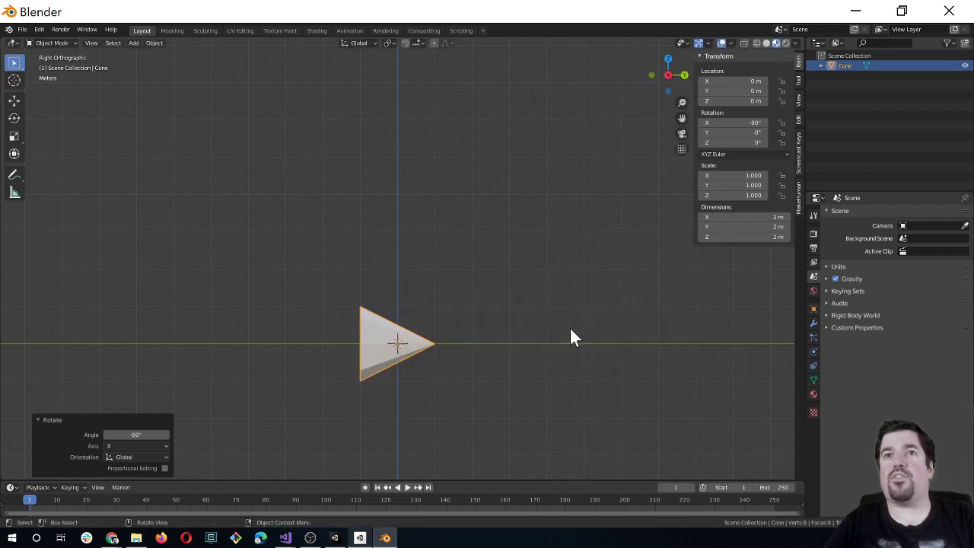
pyautogui.press('s')
pyautogui.press('y')
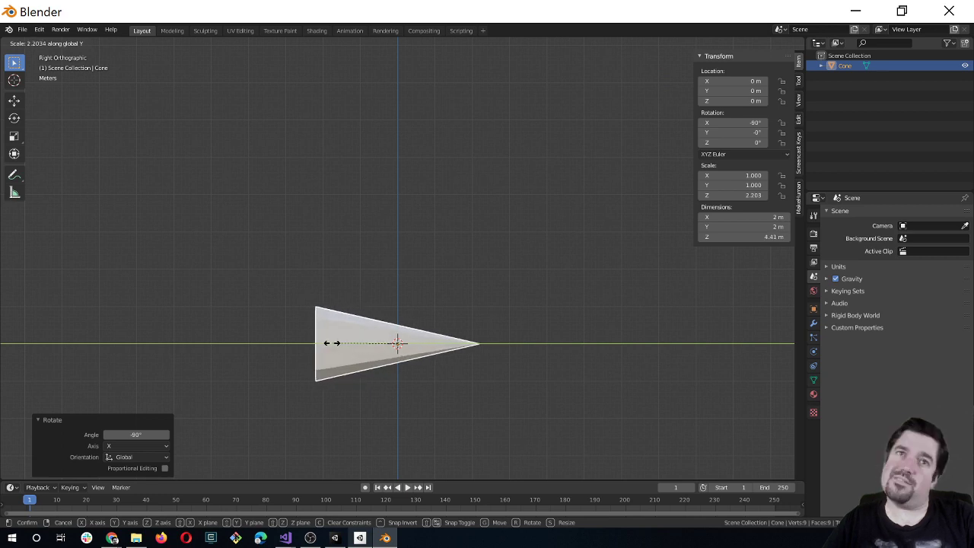
pyautogui.click(331, 342)
# Step: In Edit Mode face select, shrink the cone's base face
pyautogui.rightClick(261, 351)
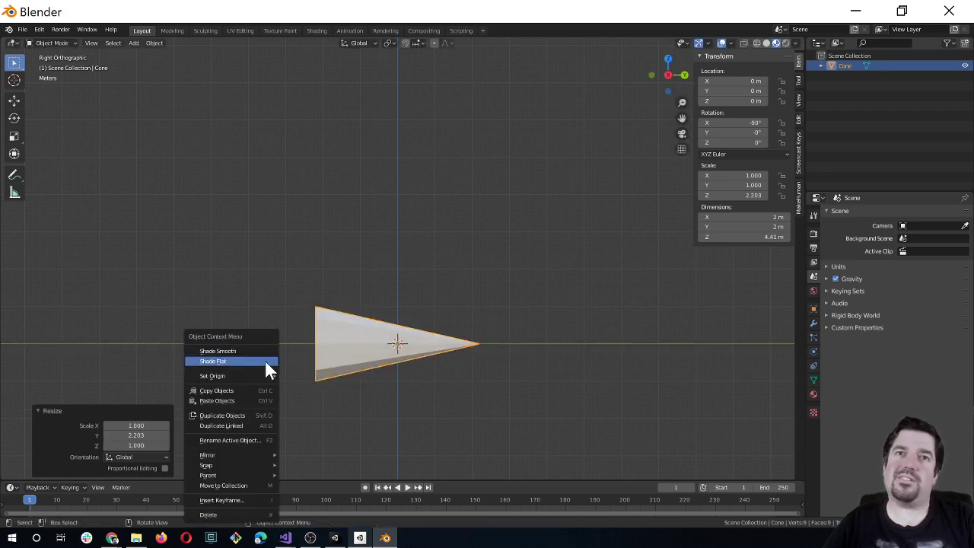
pyautogui.moveTo(265, 316); pyautogui.dragTo(299, 320, button='middle')
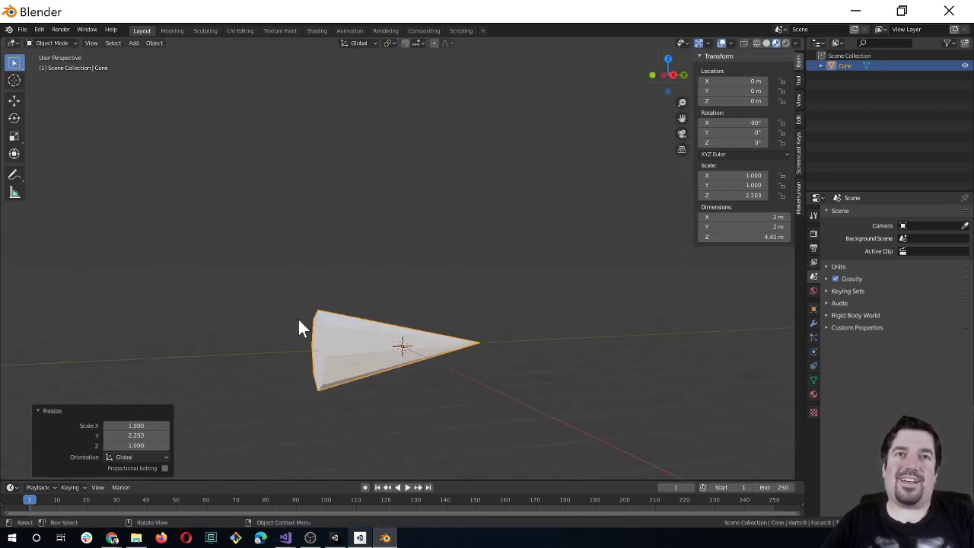
pyautogui.press('Tab')
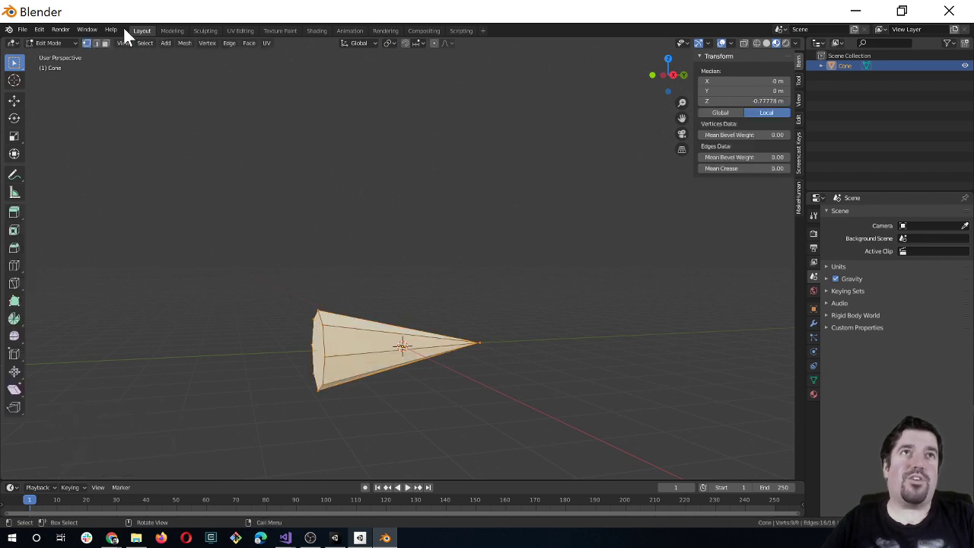
pyautogui.click(105, 43)
pyautogui.click(319, 346)
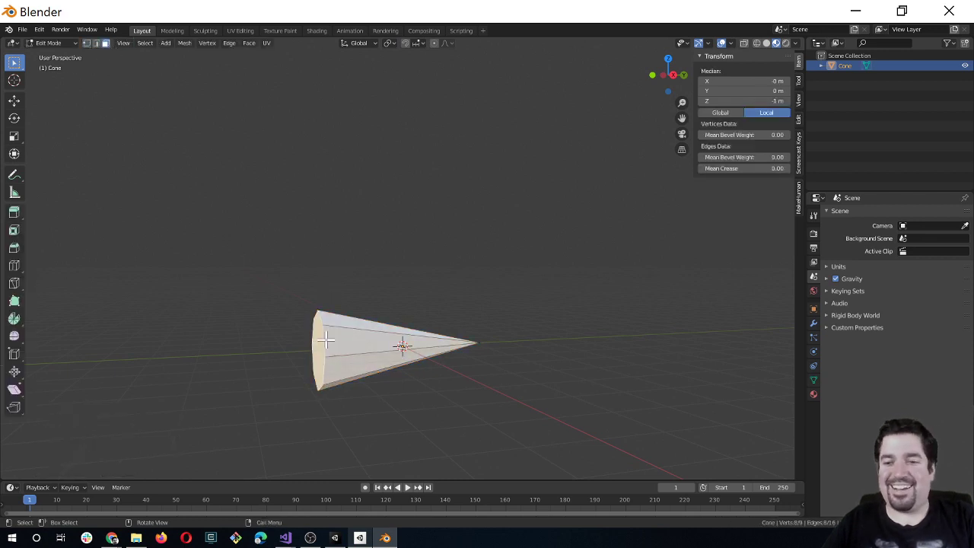
pyautogui.press('s')
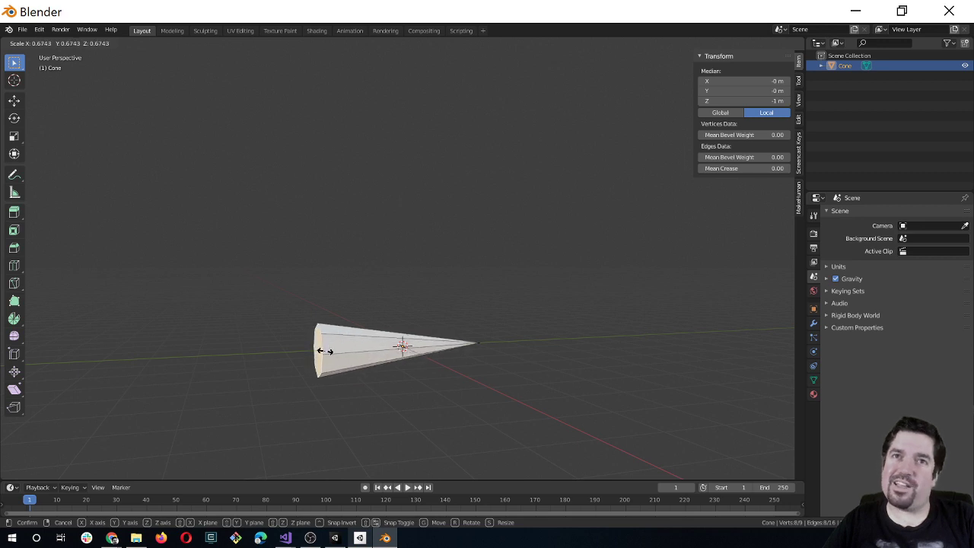
pyautogui.click(321, 349)
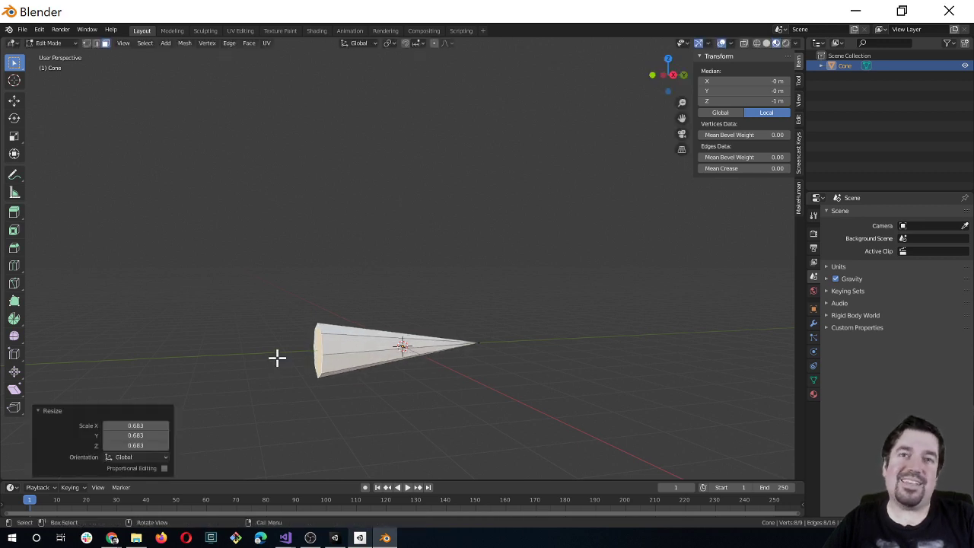
# Step: Extrude the base face three times with scaling into a narrowed neck and flared end
pyautogui.moveTo(276, 356); pyautogui.dragTo(303, 347, button='middle')
pyautogui.press('e')
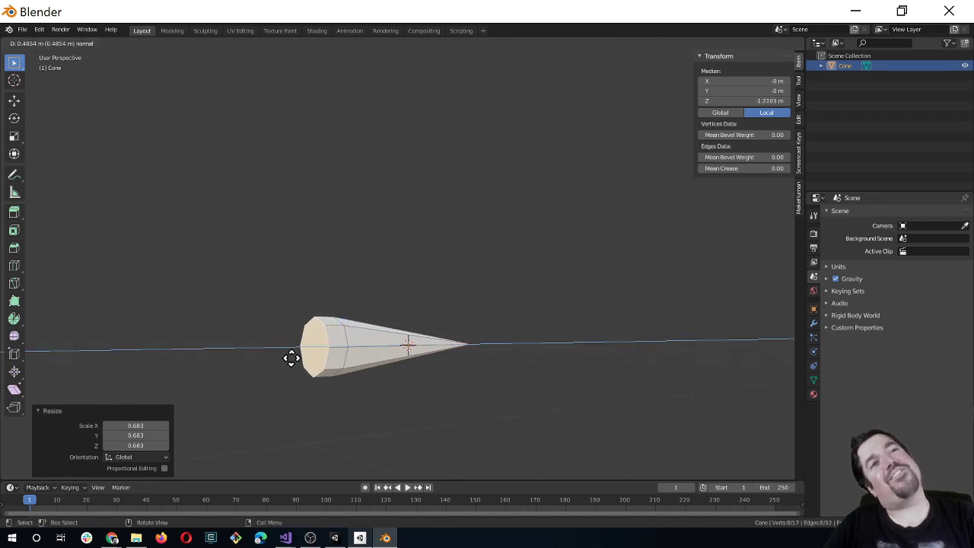
pyautogui.click(285, 357)
pyautogui.press('s')
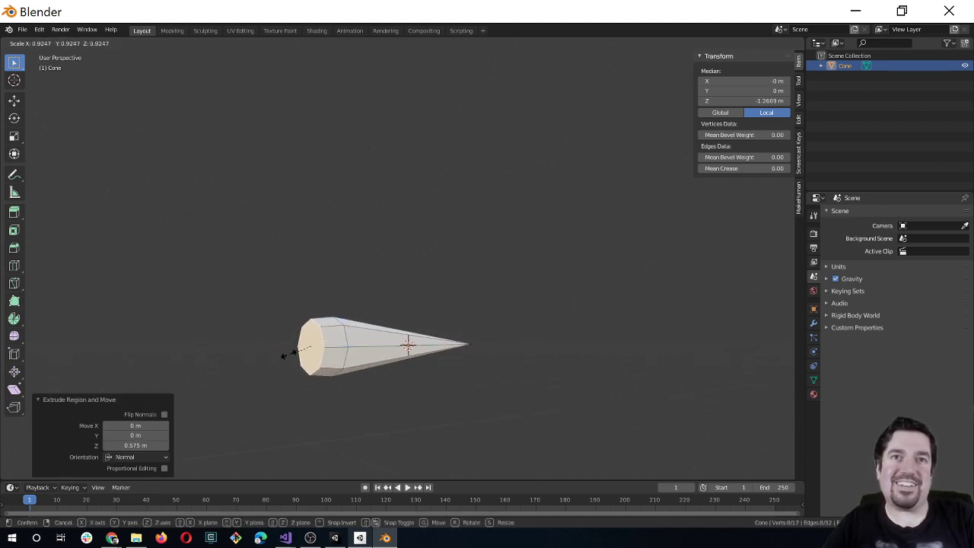
pyautogui.click(292, 348)
pyautogui.press('e')
pyautogui.click(286, 349)
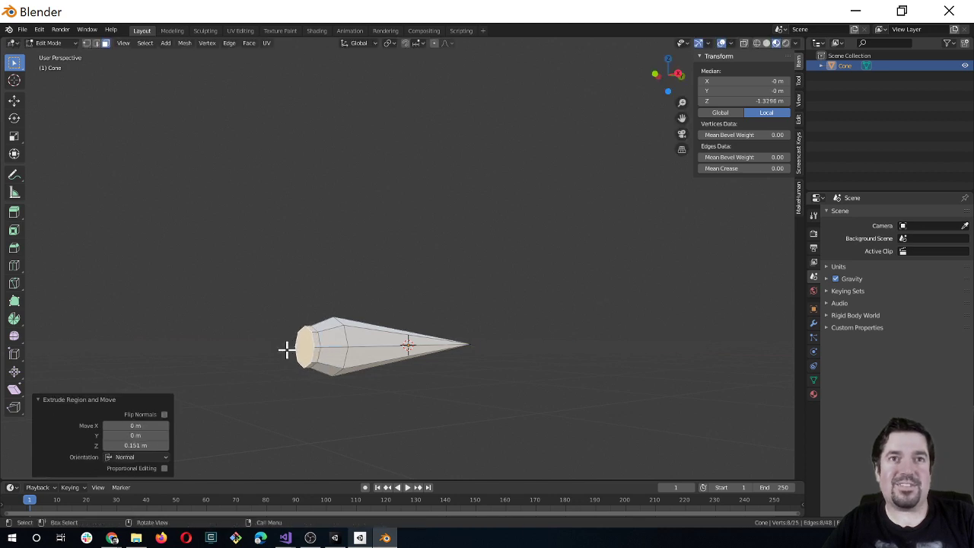
pyautogui.press('e')
pyautogui.click(273, 352)
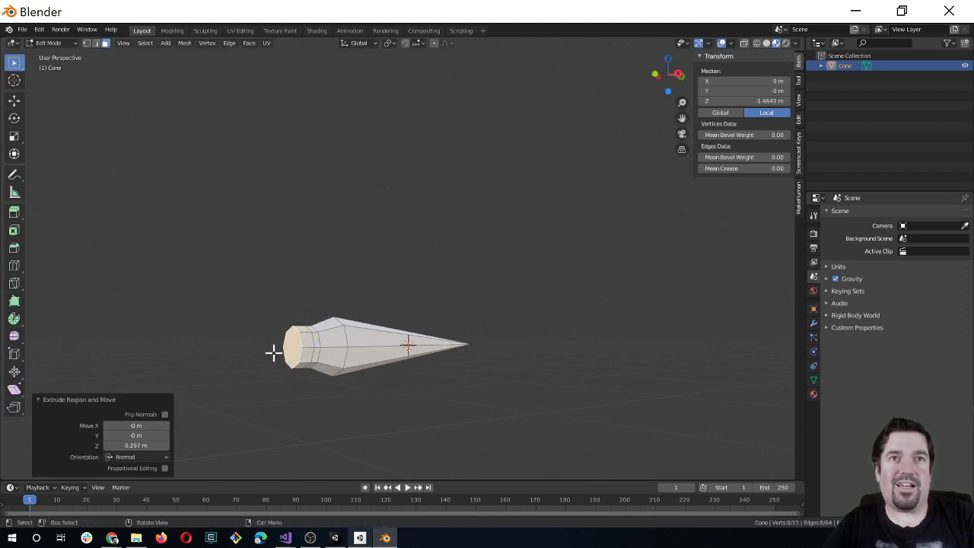
pyautogui.press('s')
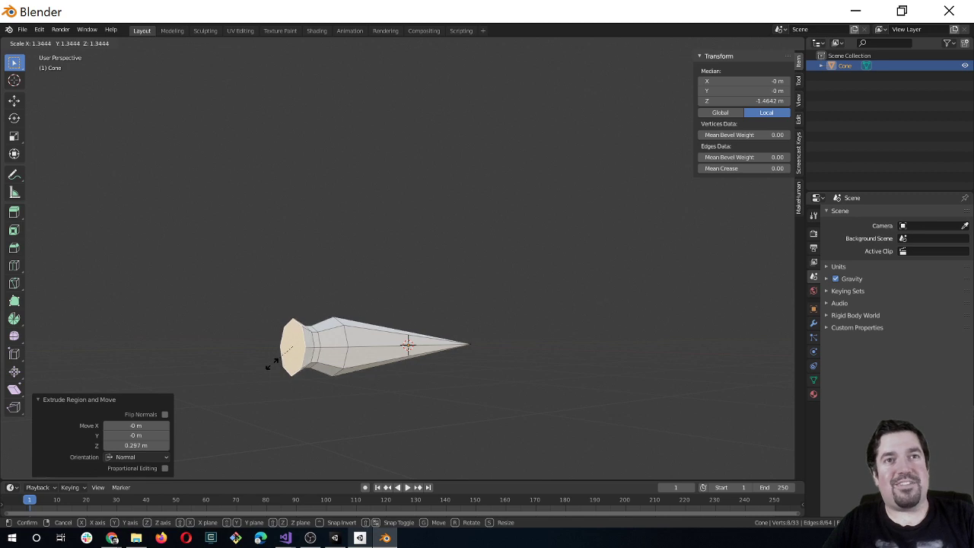
pyautogui.click(273, 364)
# Step: Clear the selection, re-enter Edit Mode and switch the viewport to Wireframe
pyautogui.click(465, 418)
pyautogui.moveTo(464, 417)
pyautogui.mouseDown(button='middle')
pyautogui.moveTo(428, 442)
pyautogui.moveTo(399, 388)
pyautogui.moveTo(301, 349)
pyautogui.moveTo(373, 325)
pyautogui.mouseUp(button='middle')
pyautogui.press('Tab')
pyautogui.scroll(3, 396, 339)
pyautogui.press('Tab')
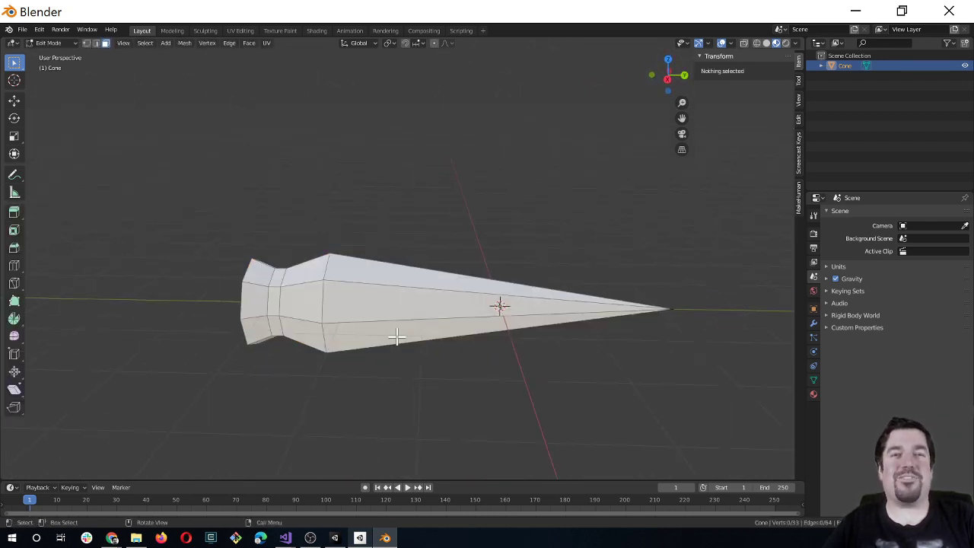
pyautogui.press('z')
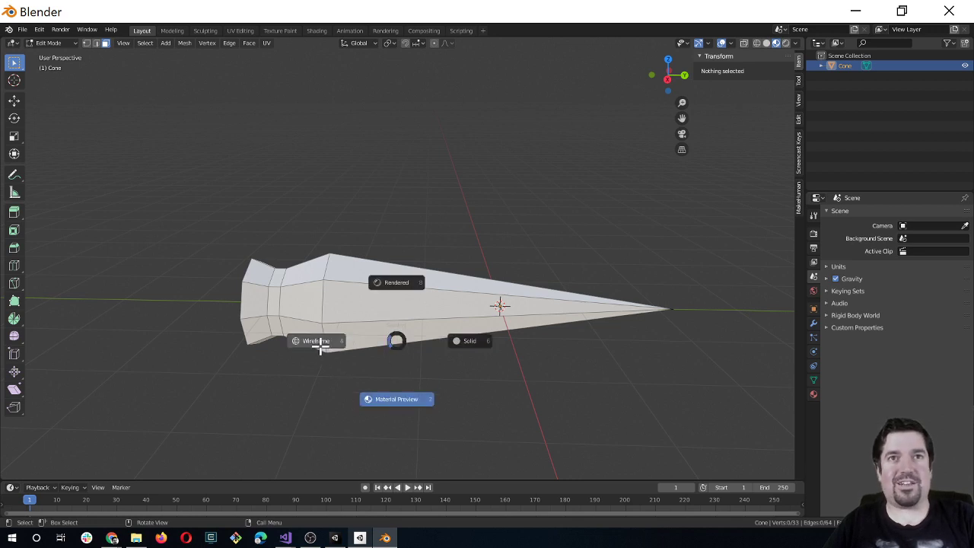
pyautogui.click(319, 342)
# Step: Circle-select the cone's pointed spike section and extend to linked geometry
pyautogui.press('c')
pyautogui.click(413, 272)
pyautogui.press('Escape')
pyautogui.hotkey('ctrl', 'l')
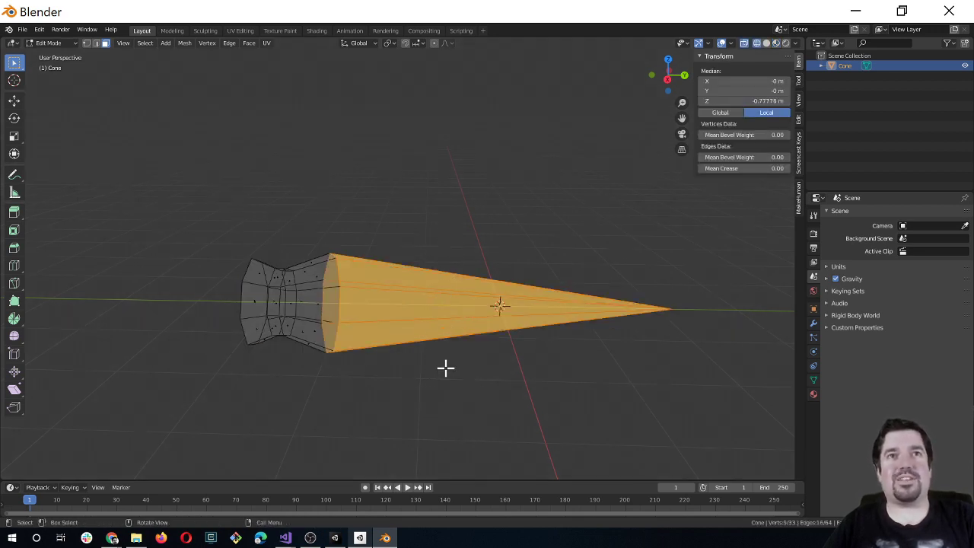
# Step: Switch to the Shading workspace and create a new material for the cone
pyautogui.click(280, 30)
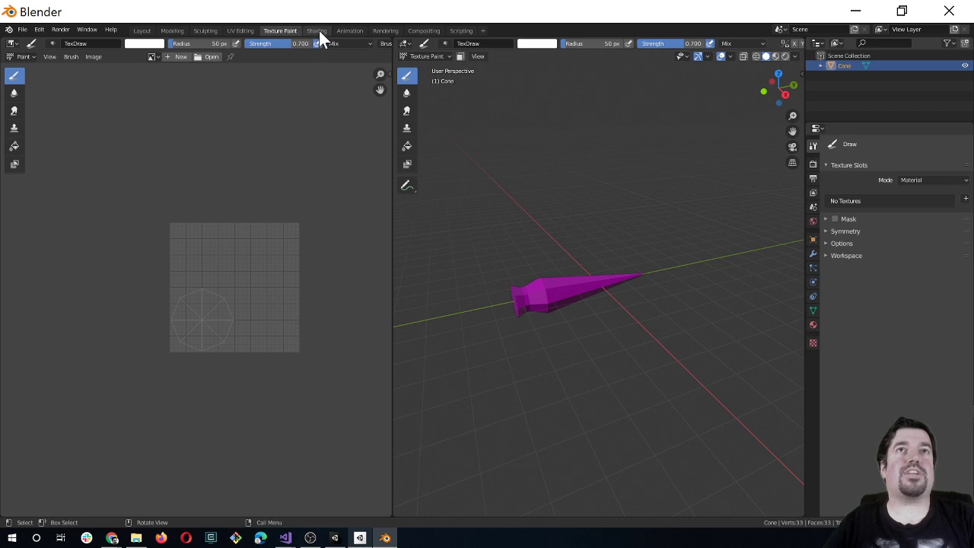
pyautogui.click(319, 30)
pyautogui.click(350, 30)
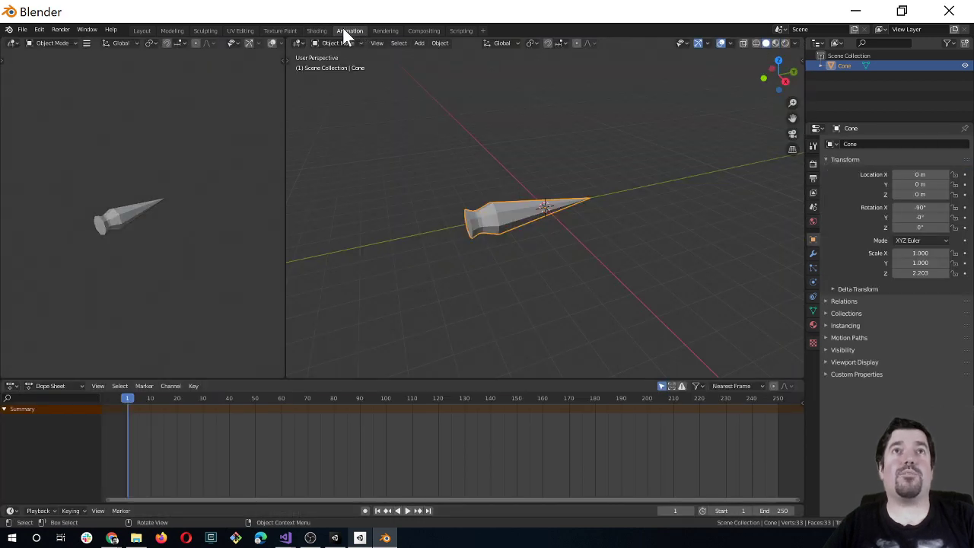
pyautogui.click(320, 30)
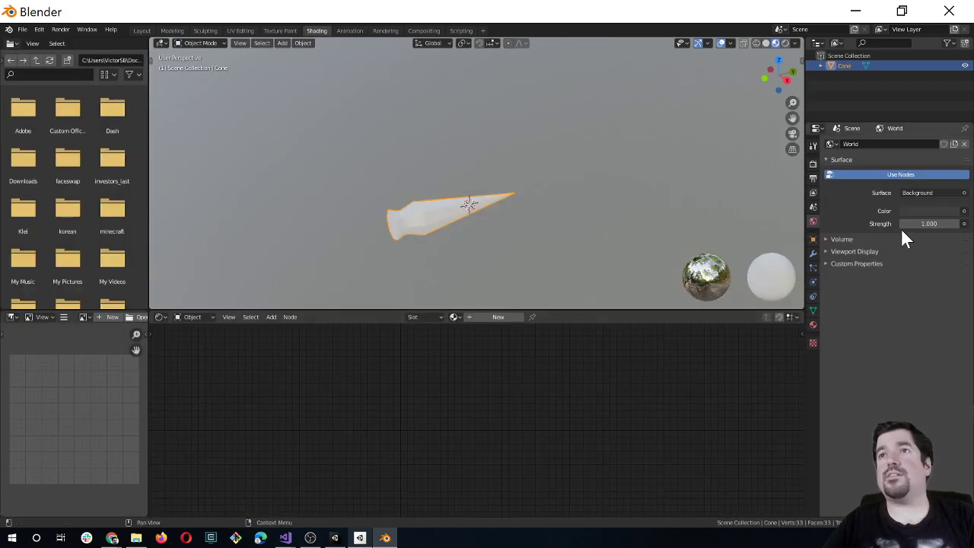
pyautogui.click(813, 324)
pyautogui.click(832, 187)
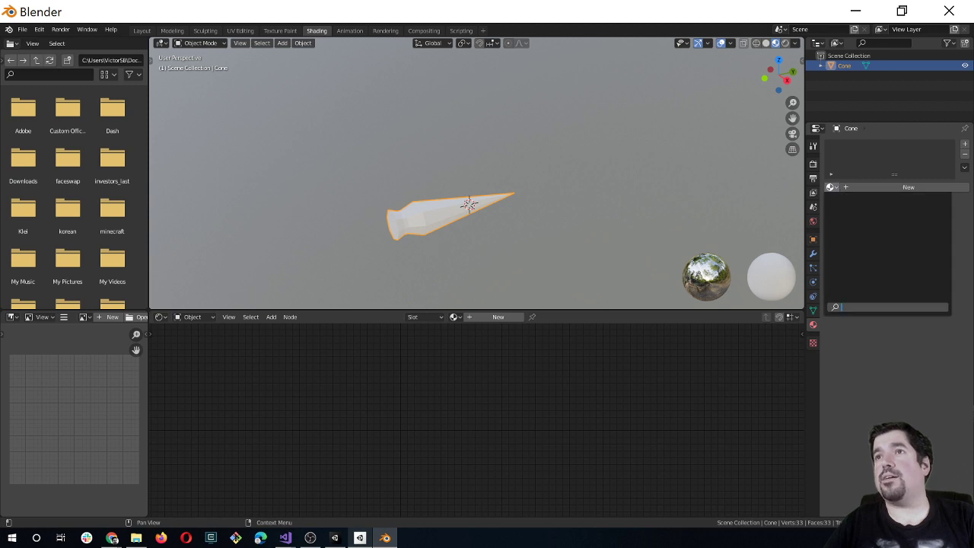
pyautogui.click(873, 187)
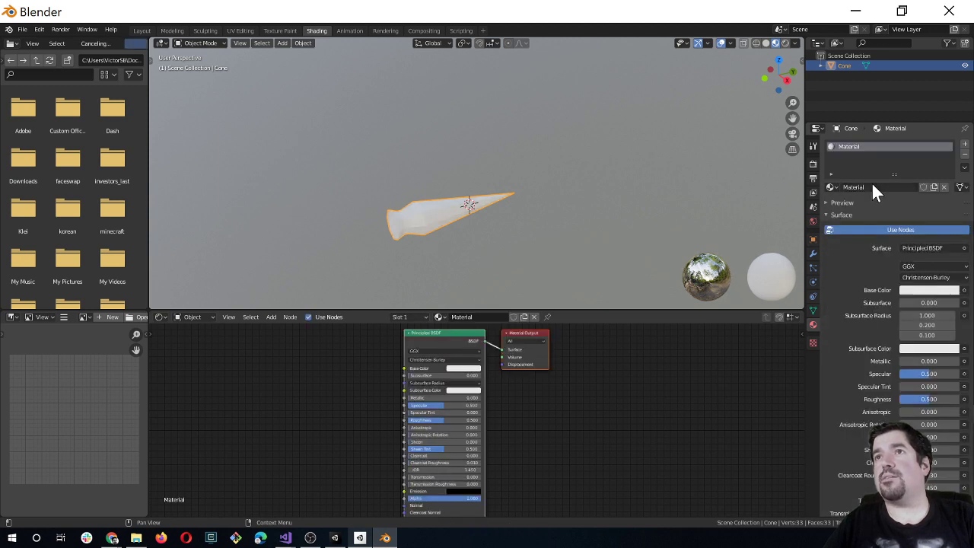
# Step: Add an Image Texture node and link its Color to the Principled BSDF Base Color
pyautogui.rightClick(304, 327)
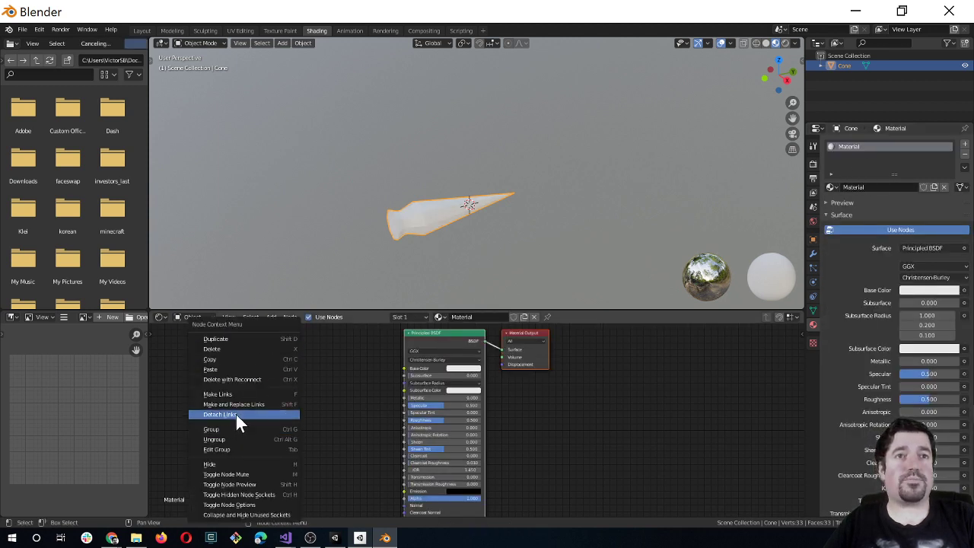
pyautogui.click(242, 300)
pyautogui.click(271, 317)
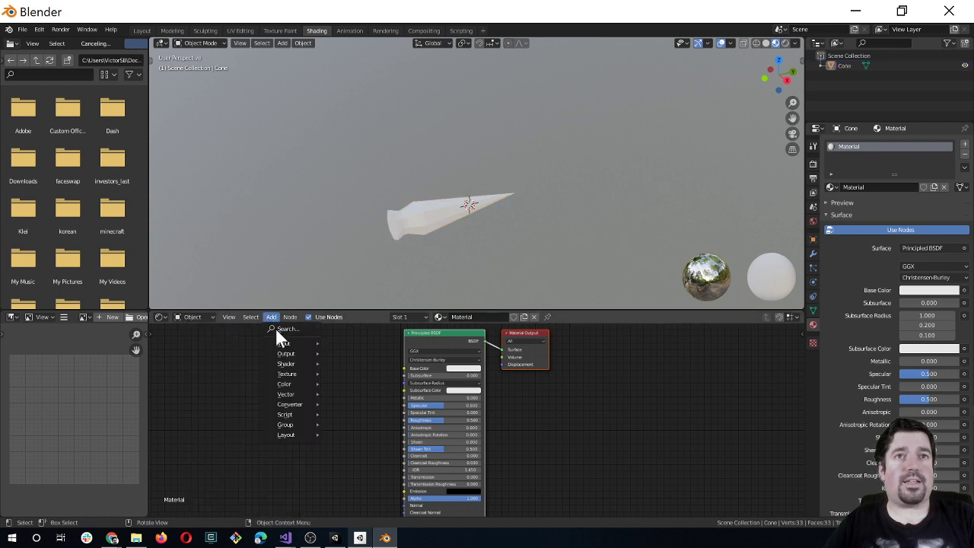
pyautogui.moveTo(300, 372)
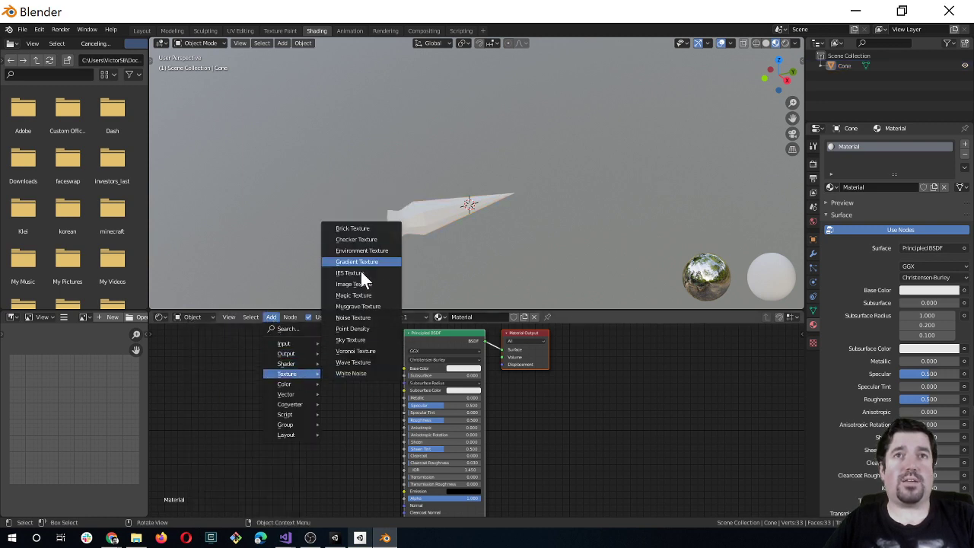
pyautogui.click(354, 284)
pyautogui.click(327, 355)
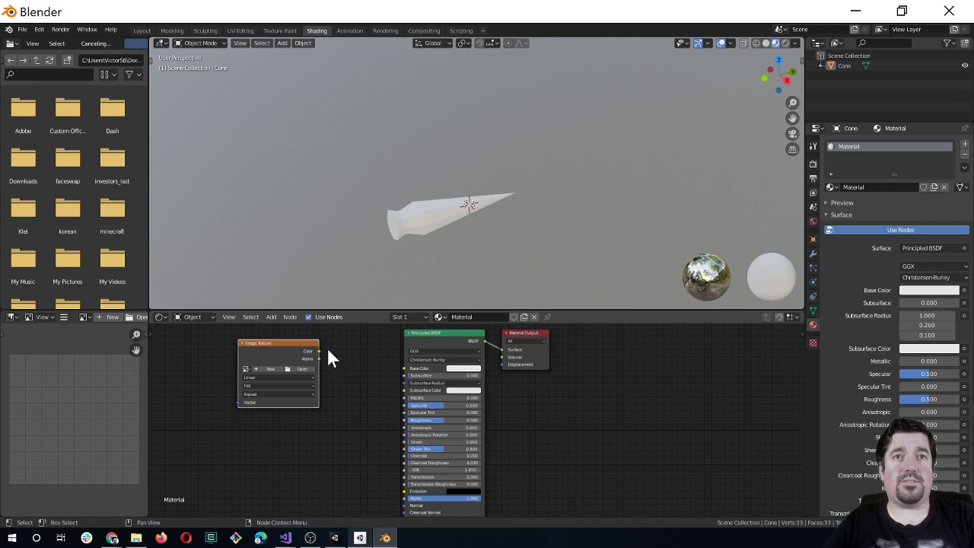
pyautogui.moveTo(320, 351); pyautogui.dragTo(404, 368)
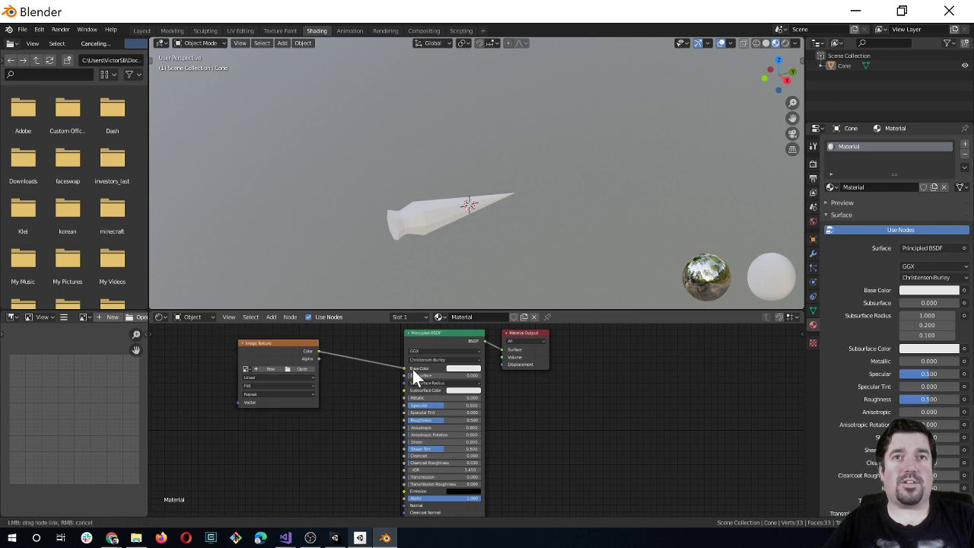
# Step: Load palette32x.png into the Image Texture node and orbit around the palette-coloured cone
pyautogui.click(306, 371)
pyautogui.moveTo(359, 538)
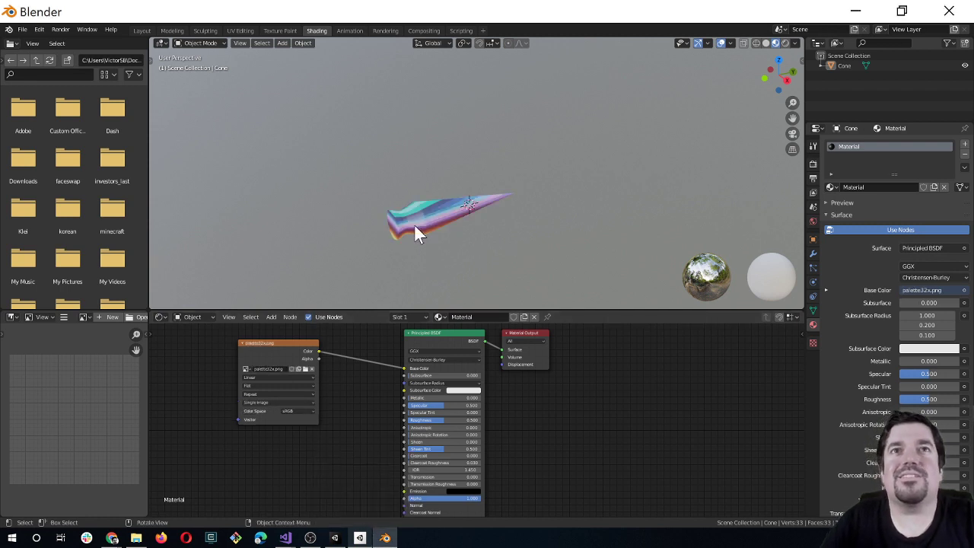
pyautogui.rightClick(412, 226)
pyautogui.moveTo(391, 262); pyautogui.dragTo(467, 246, button='middle')
# Step: Open the UV Editing workspace with a wider 3D view beside the UV editor
pyautogui.click(280, 30)
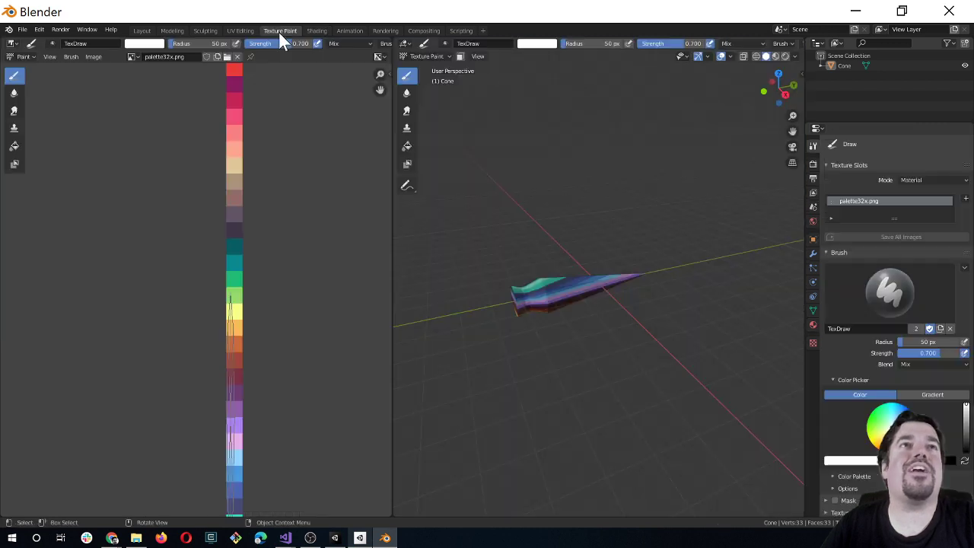
pyautogui.moveTo(391, 222); pyautogui.dragTo(190, 235)
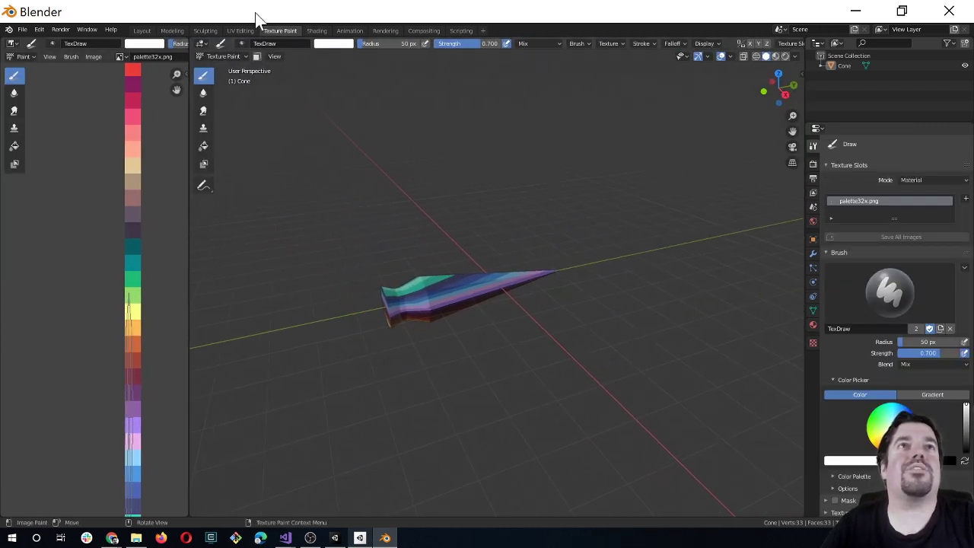
pyautogui.click(237, 30)
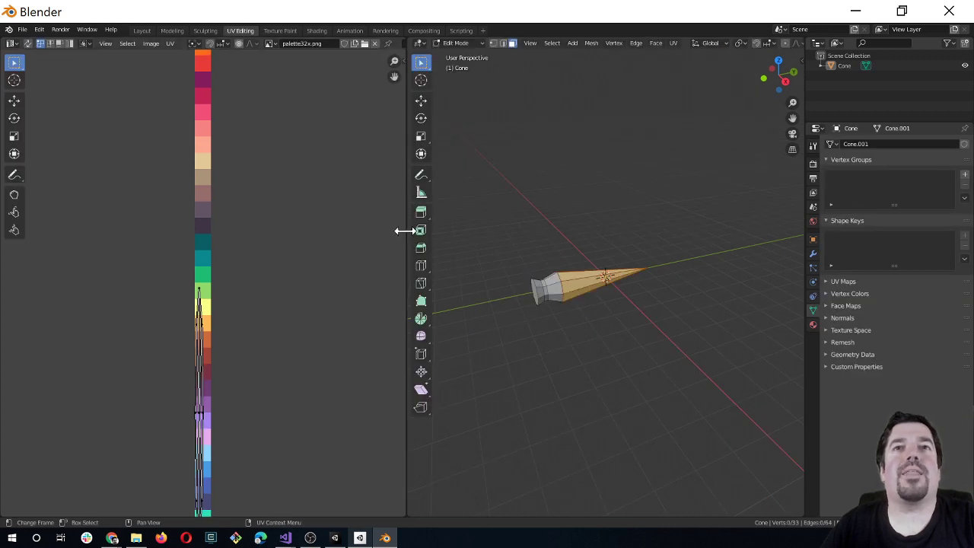
pyautogui.moveTo(404, 230); pyautogui.dragTo(298, 242)
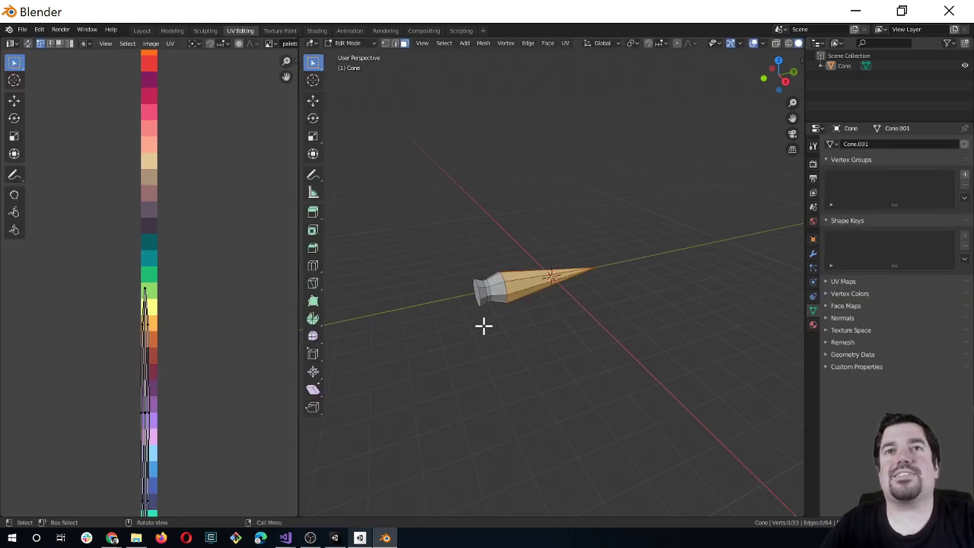
# Step: Select the whole mesh and all UVs, scale the UVs to 0, then deselect
pyautogui.press('a')
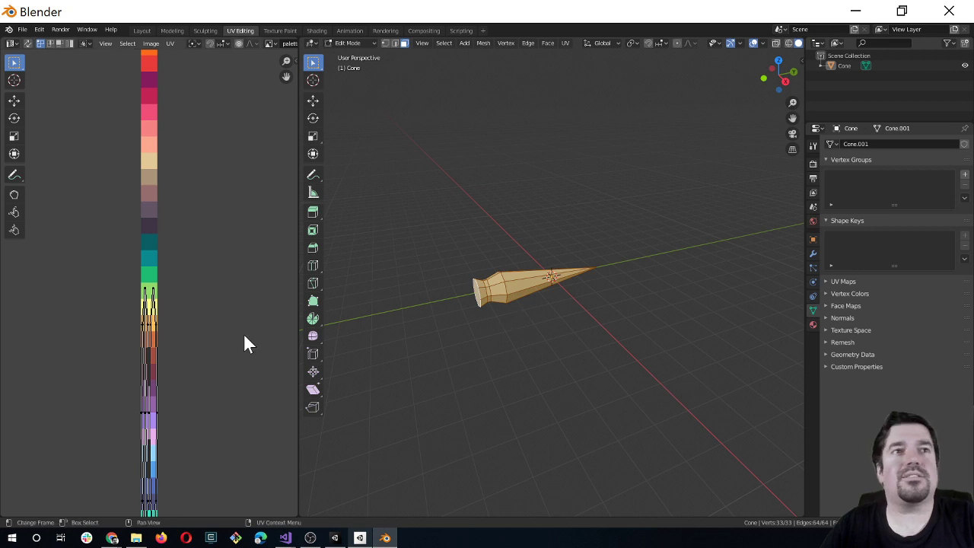
pyautogui.scroll(-3, 229, 331)
pyautogui.press('a')
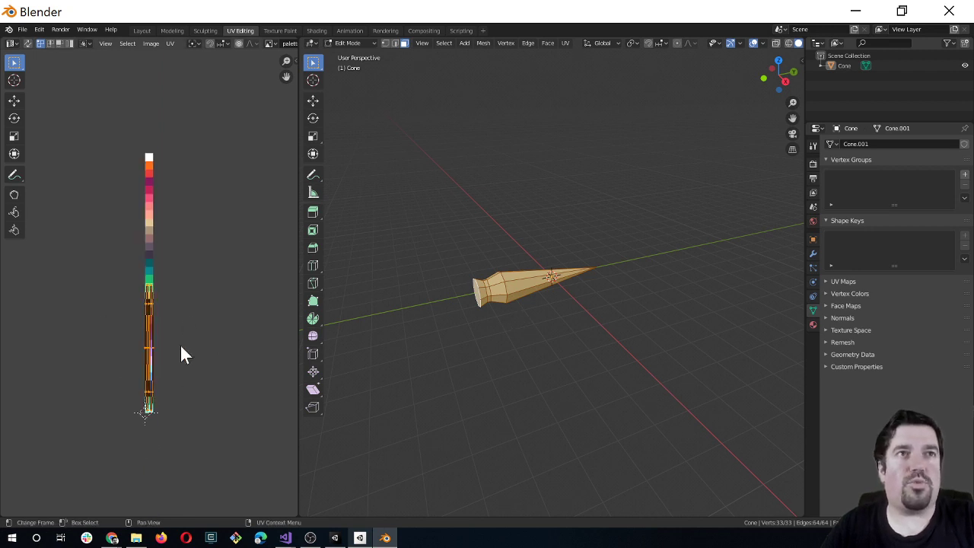
pyautogui.press('s')
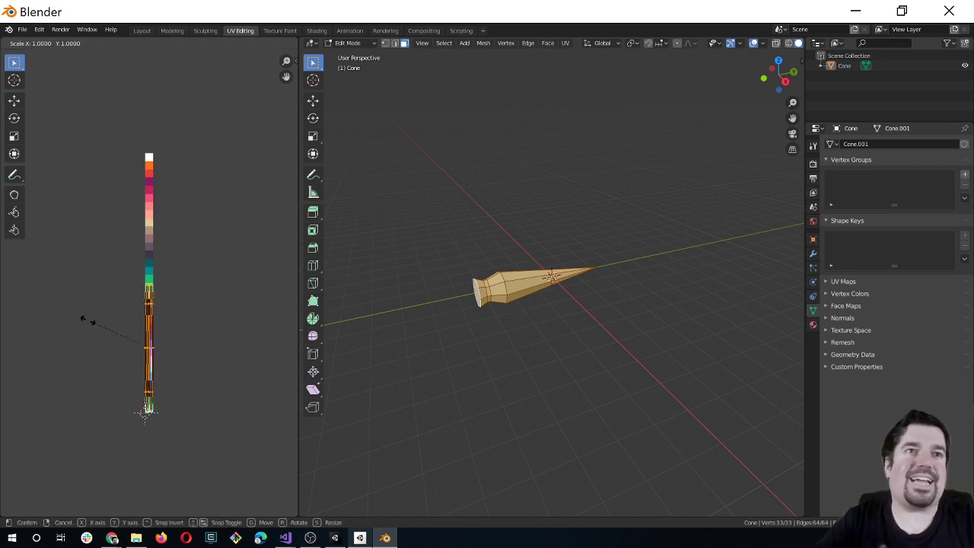
pyautogui.press('0')
pyautogui.press('Return')
pyautogui.press('g')
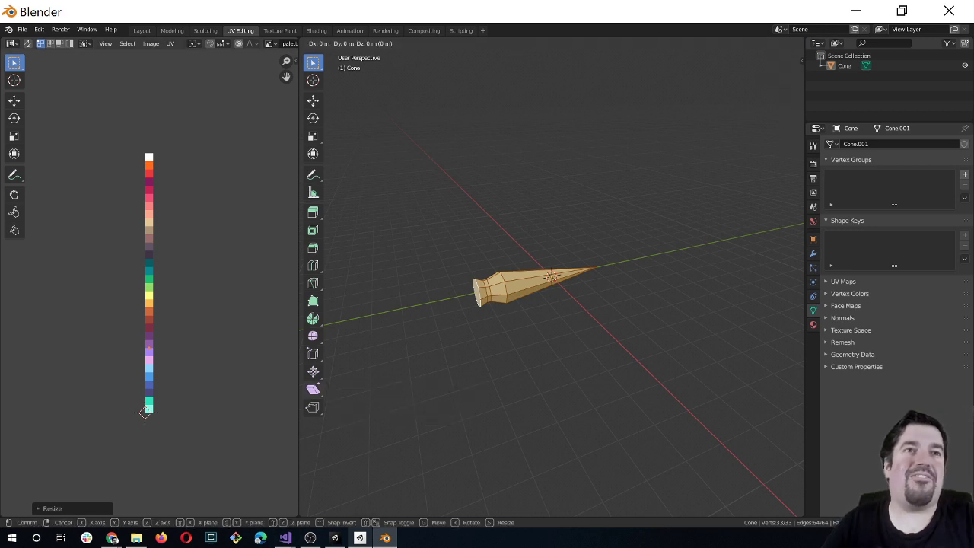
pyautogui.rightClick(391, 358)
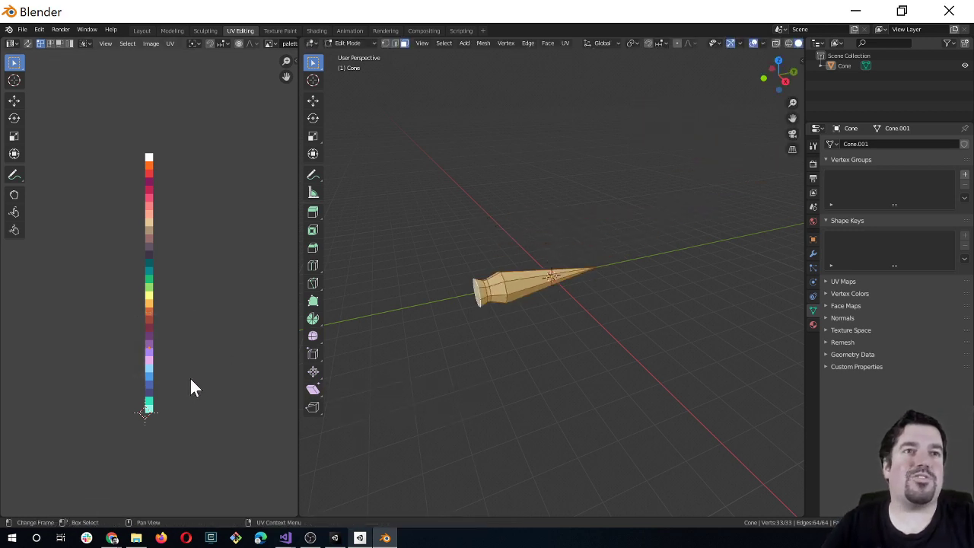
pyautogui.press('g')
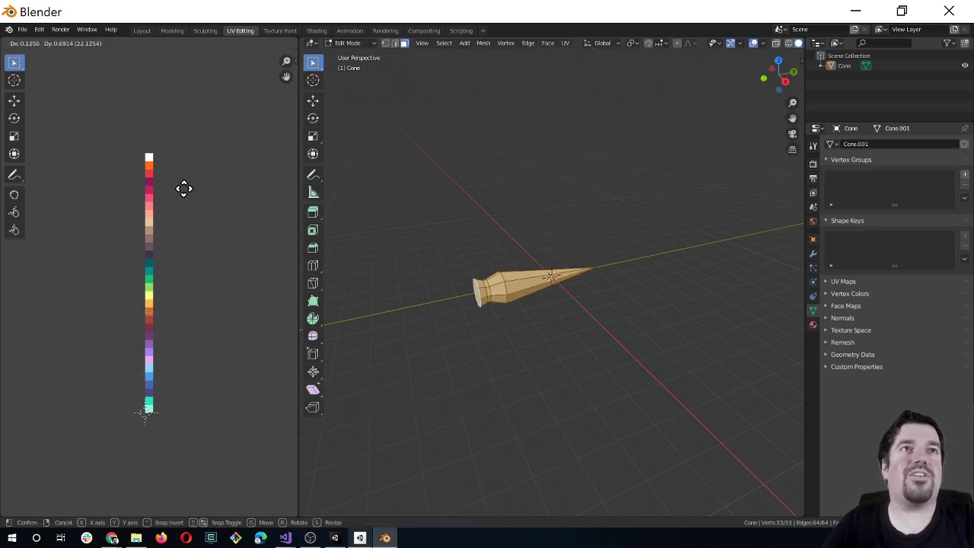
pyautogui.rightClick(185, 189)
pyautogui.click(462, 344)
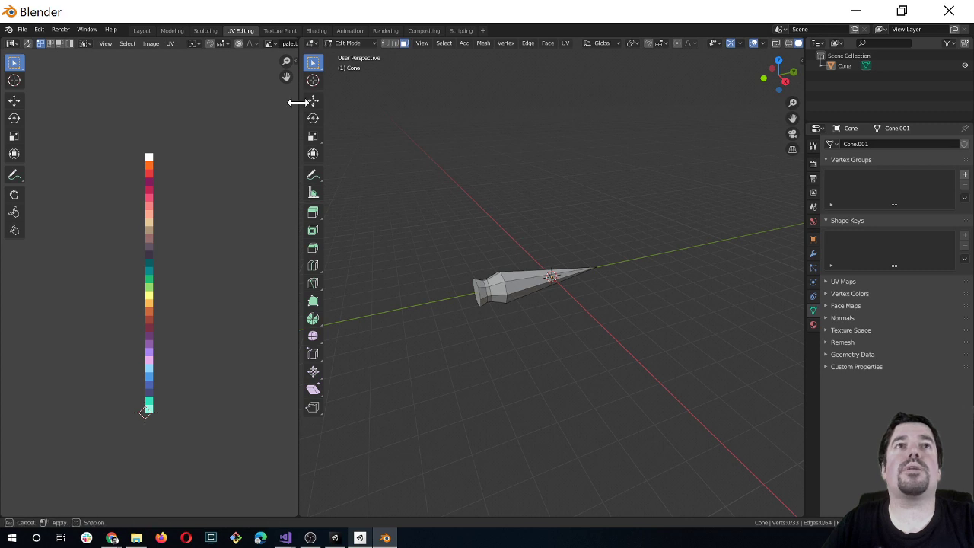
# Step: Set viewport shading to Texture colour with cavity on and ridge strength 2.000
pyautogui.moveTo(298, 103); pyautogui.dragTo(95, 107)
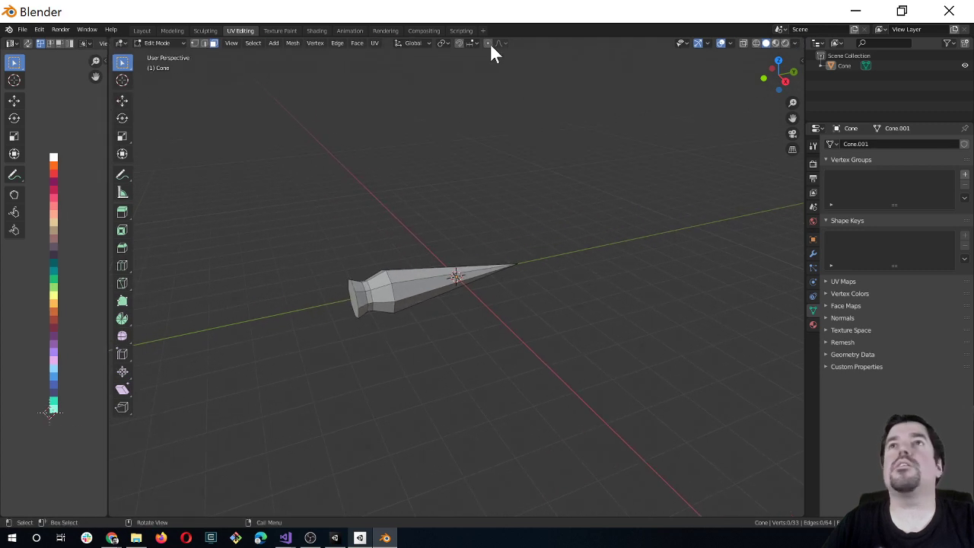
pyautogui.click(793, 43)
pyautogui.click(836, 181)
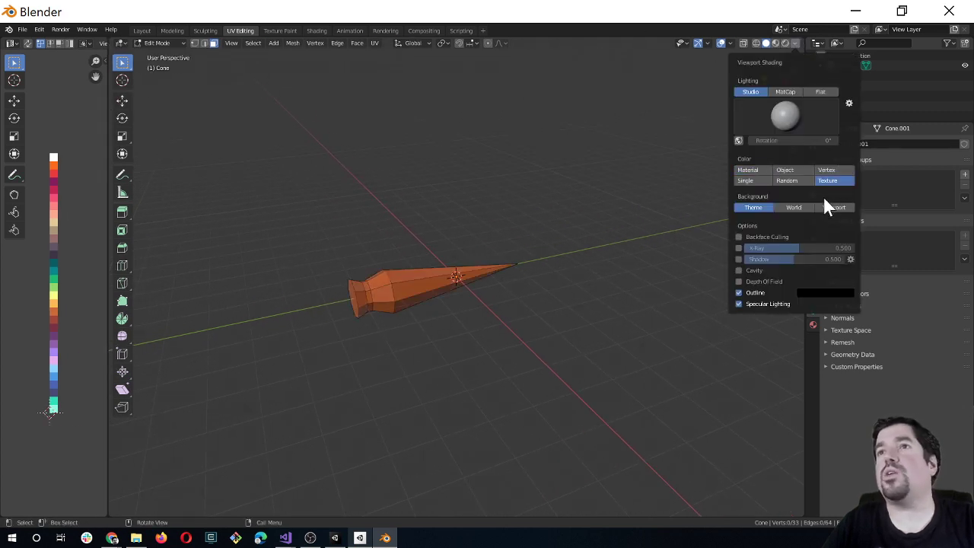
pyautogui.click(740, 271)
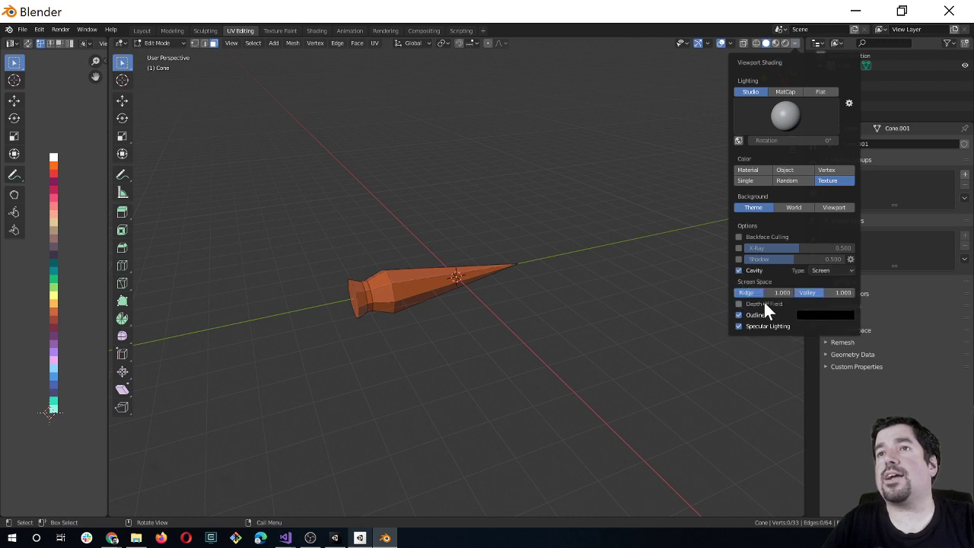
pyautogui.moveTo(772, 296); pyautogui.dragTo(852, 292)
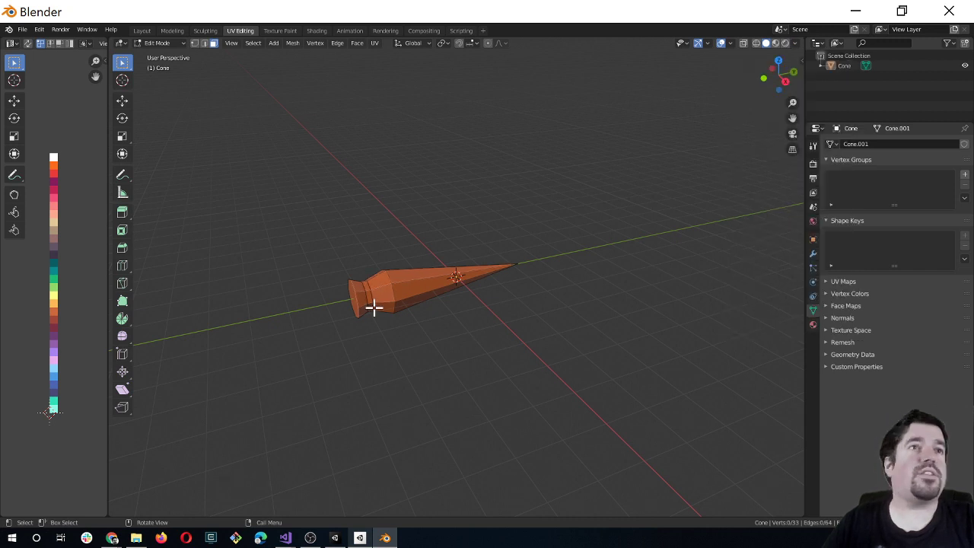
# Step: In right-side wireframe view, circle-select the back-end faces and move their UVs onto green
pyautogui.press('KP_3')
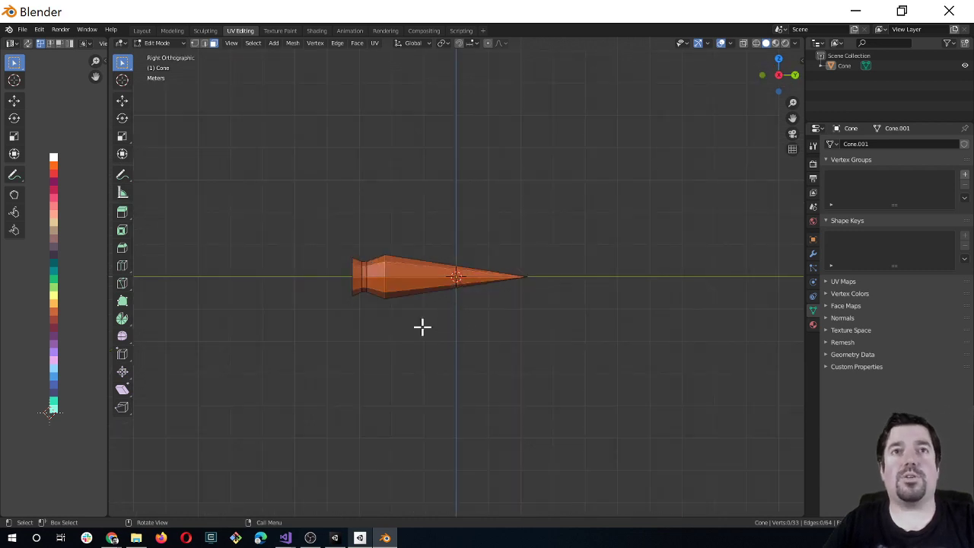
pyautogui.scroll(2, 422, 327)
pyautogui.press('z')
pyautogui.click(314, 327)
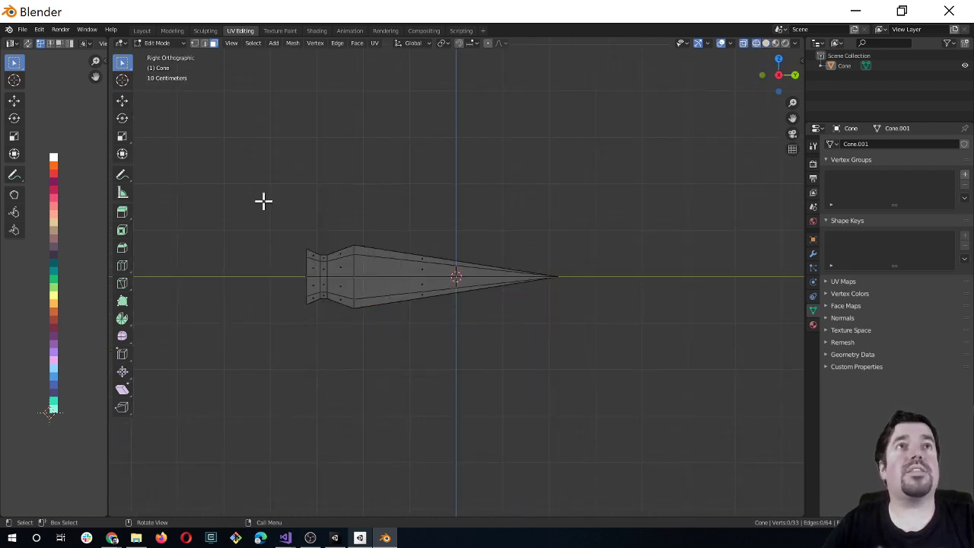
pyautogui.press('c')
pyautogui.moveTo(308, 263); pyautogui.dragTo(330, 284)
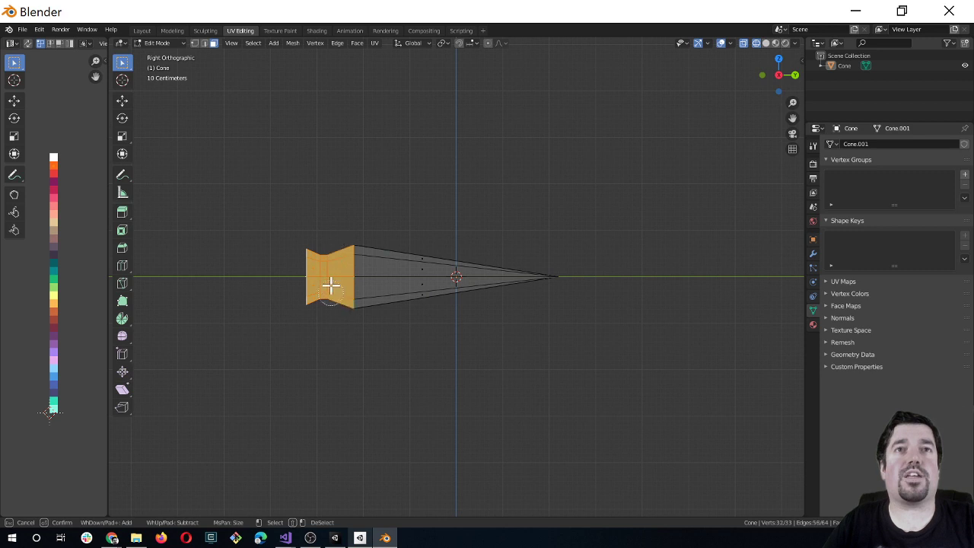
pyautogui.rightClick(330, 311)
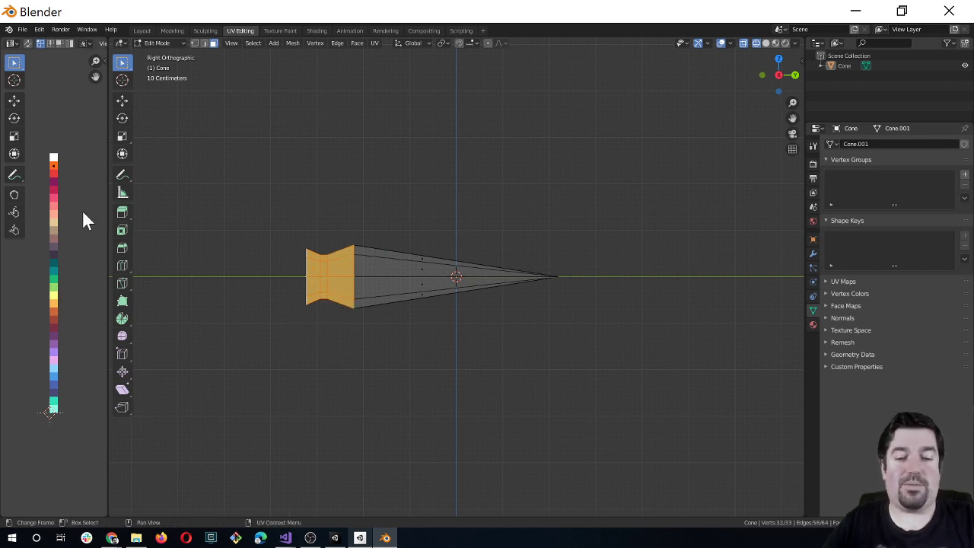
pyautogui.press('g')
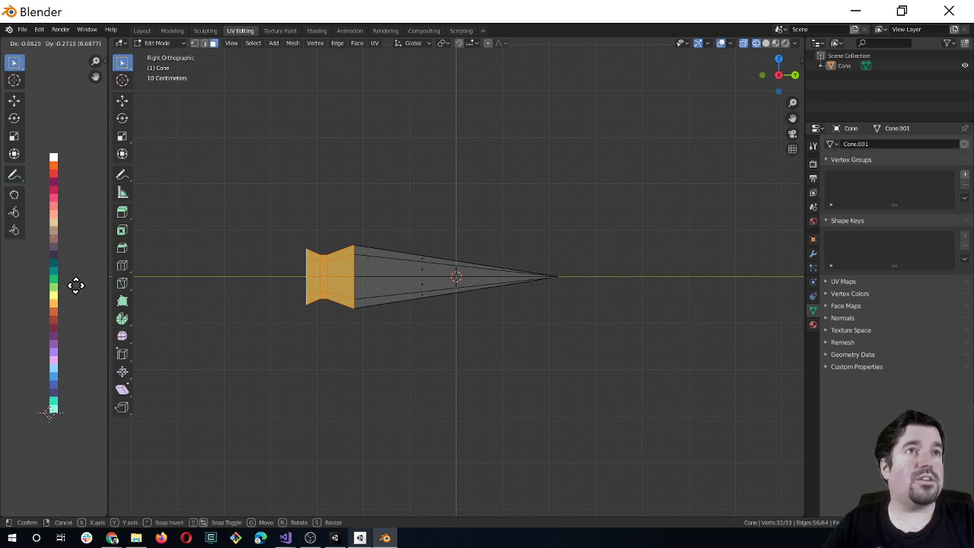
pyautogui.click(78, 327)
pyautogui.click(305, 352)
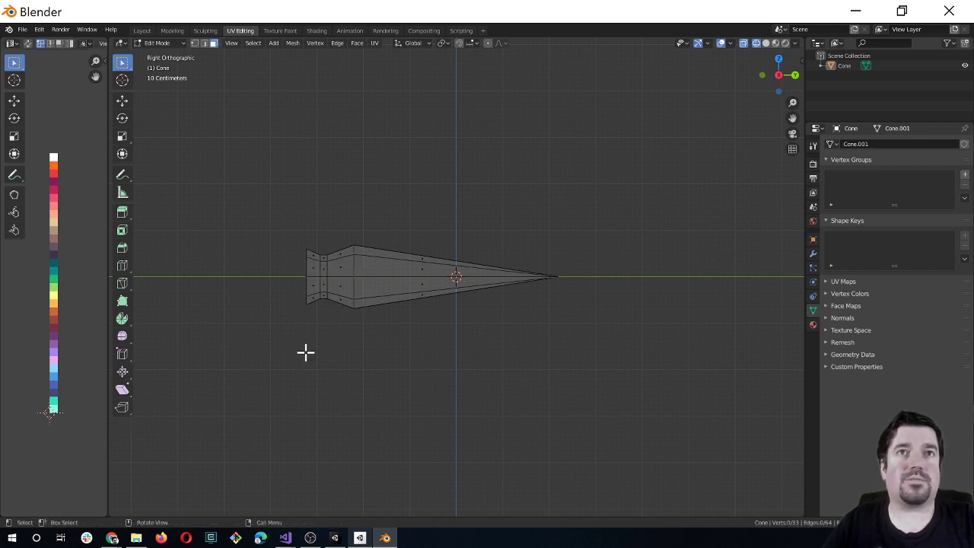
pyautogui.press('Tab')
# Step: Switch the viewport back to Solid shading and orbit around the cone
pyautogui.press('z')
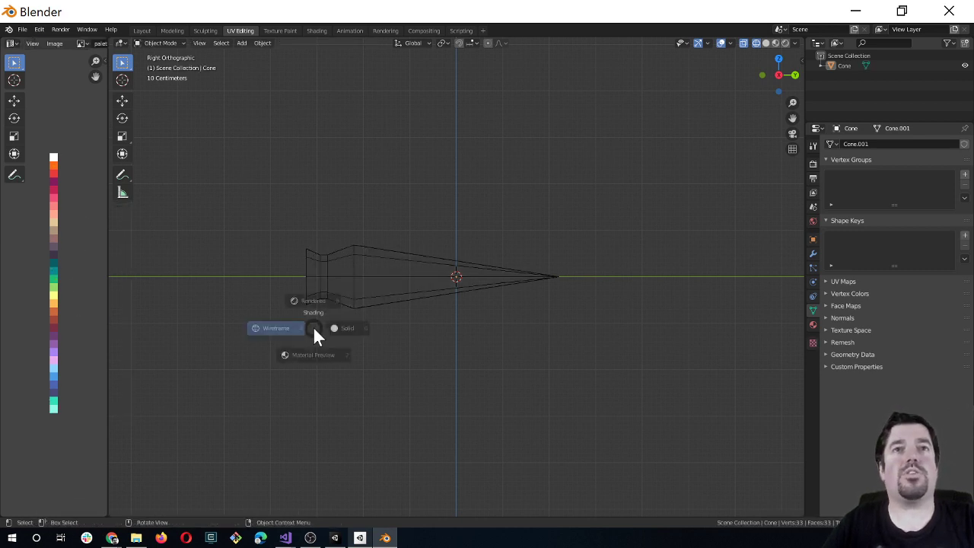
pyautogui.click(366, 329)
pyautogui.moveTo(354, 343)
pyautogui.mouseDown(button='middle')
pyautogui.moveTo(360, 267)
pyautogui.moveTo(267, 352)
pyautogui.mouseUp(button='middle')
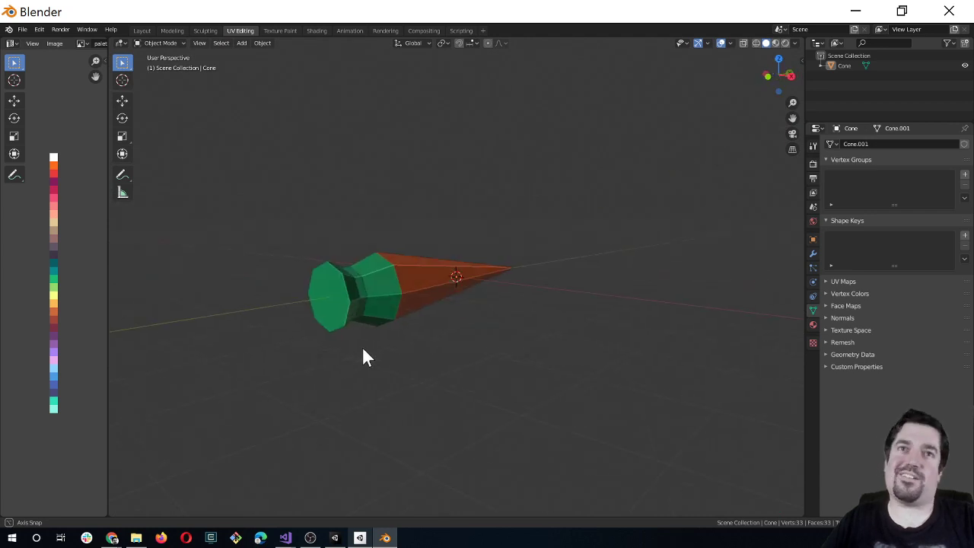
pyautogui.moveTo(266, 351)
pyautogui.mouseDown(button='middle')
pyautogui.moveTo(302, 301)
pyautogui.moveTo(333, 340)
pyautogui.mouseUp(button='middle')
# Step: Select the cone and orbit to show its orange tip and flat green end face
pyautogui.click(304, 296)
pyautogui.click(368, 325)
pyautogui.click(327, 325)
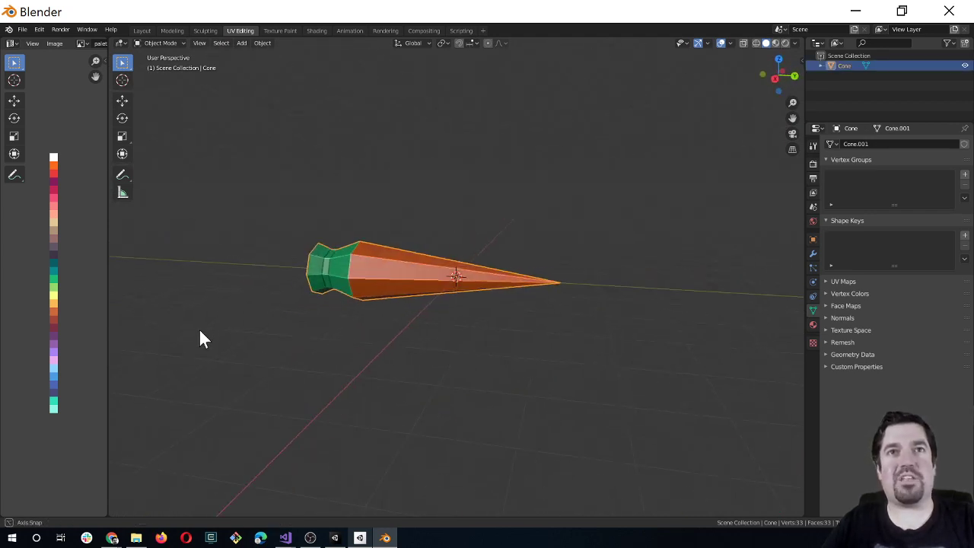
pyautogui.moveTo(332, 340); pyautogui.dragTo(482, 369, button='middle')
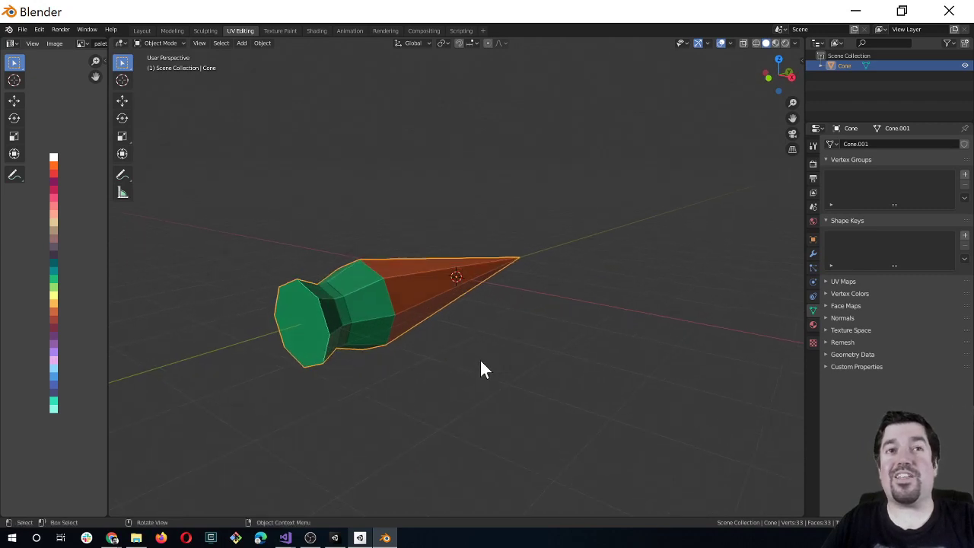
pyautogui.moveTo(328, 325); pyautogui.dragTo(476, 246, button='middle')
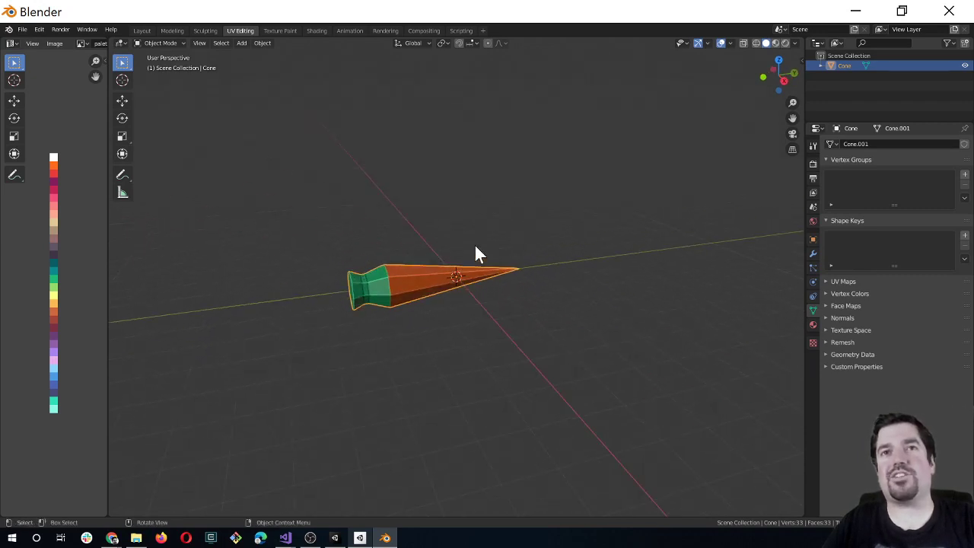
pyautogui.moveTo(422, 308); pyautogui.dragTo(378, 306, button='middle')
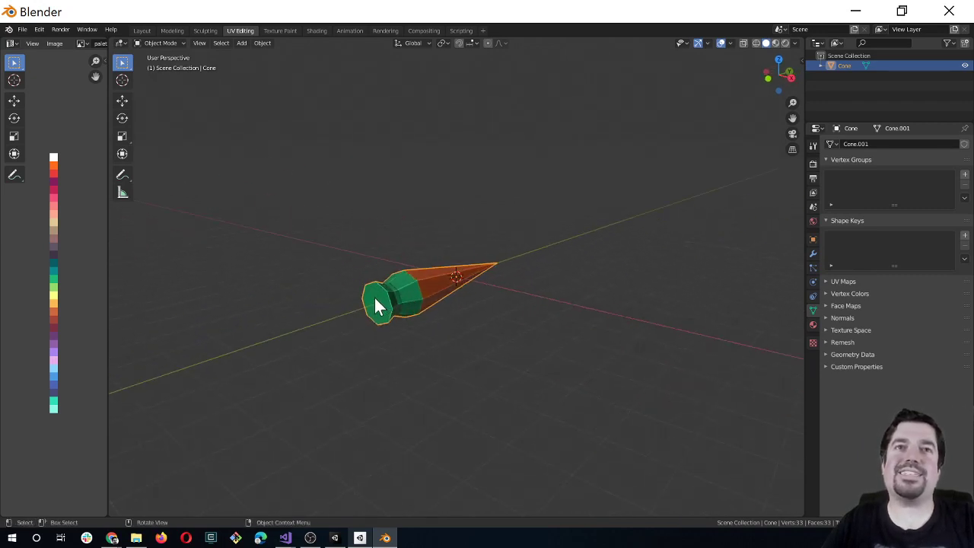
pyautogui.press('Tab')
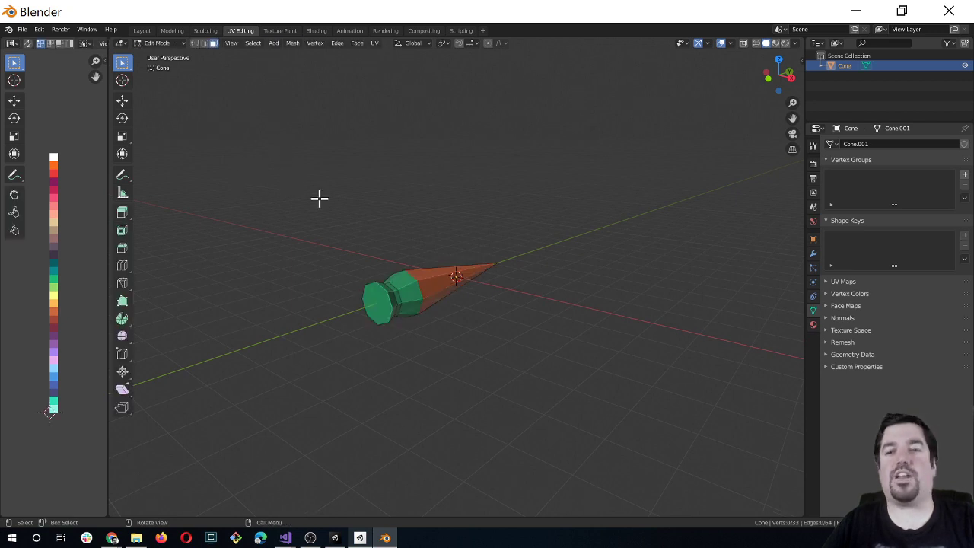
pyautogui.moveTo(520, 338)
pyautogui.mouseDown(button='middle')
pyautogui.moveTo(535, 378)
pyautogui.moveTo(640, 366)
pyautogui.moveTo(543, 328)
pyautogui.moveTo(502, 328)
pyautogui.mouseUp(button='middle')
pyautogui.press('Tab')
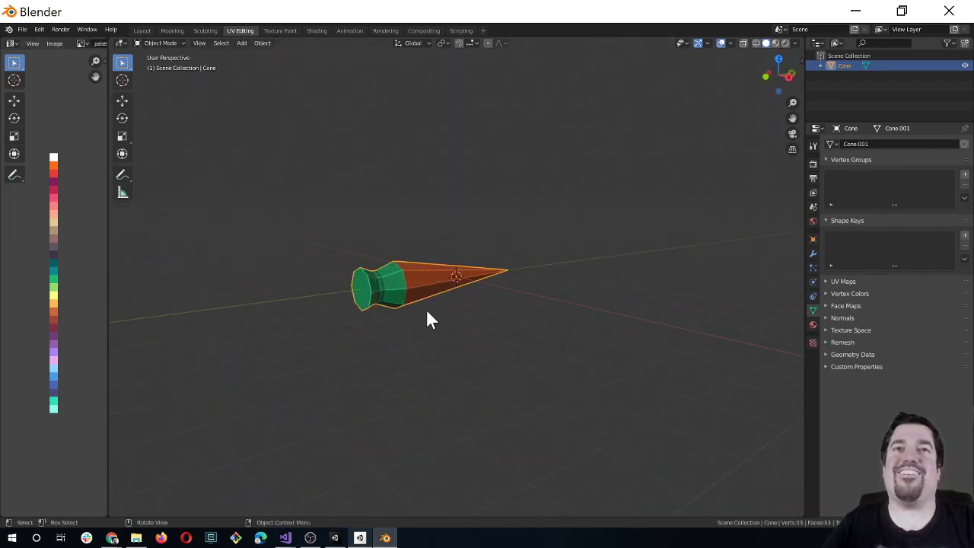
pyautogui.scroll(3, 427, 319)
pyautogui.moveTo(330, 304)
pyautogui.mouseDown(button='middle')
pyautogui.moveTo(450, 297)
pyautogui.moveTo(407, 314)
pyautogui.mouseUp(button='middle')
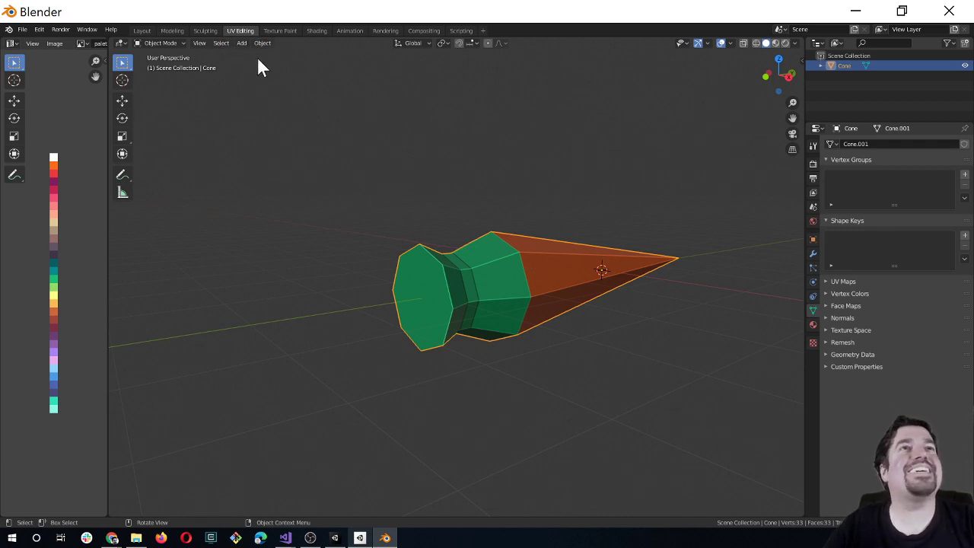
# Step: In Edit Mode, snap the 3D cursor to the centre of the flat green end face
pyautogui.press('Tab')
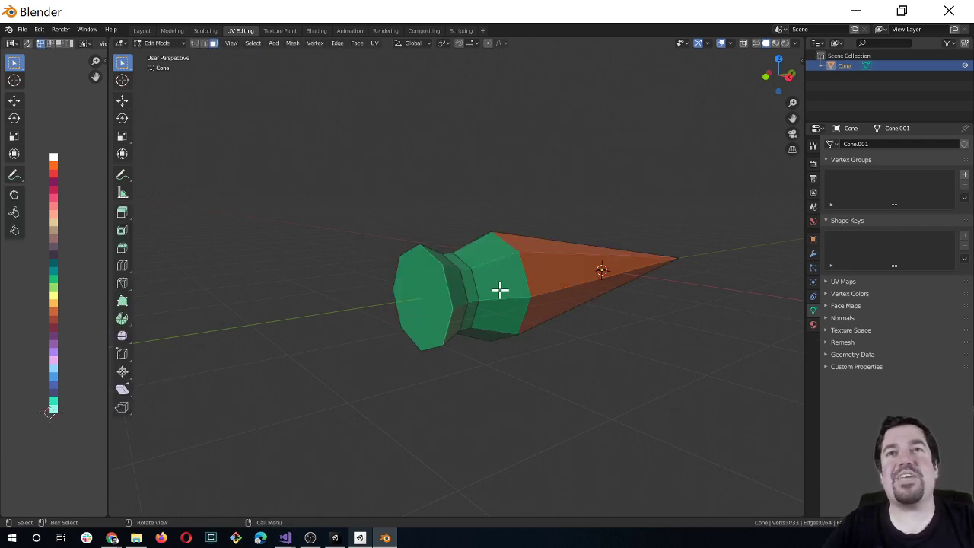
pyautogui.click(415, 291)
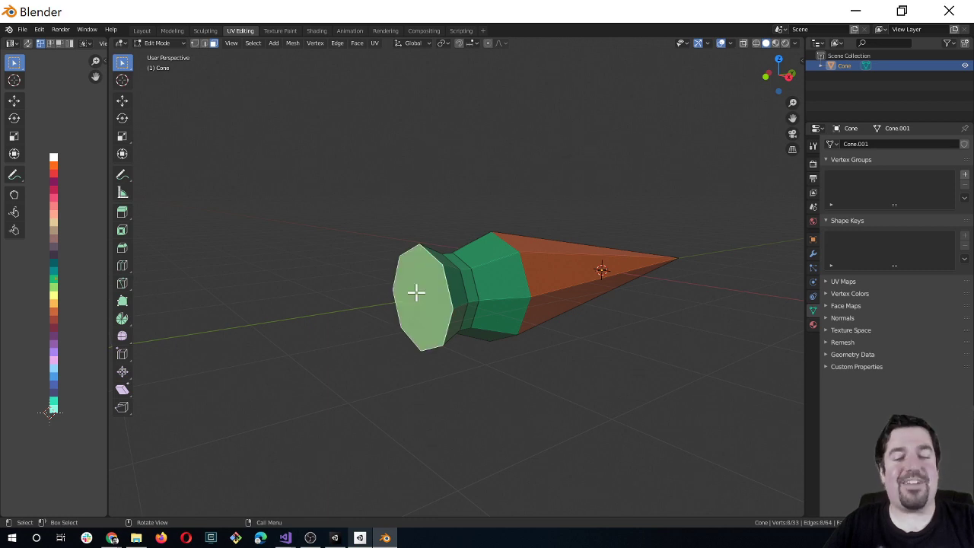
pyautogui.hotkey('shift', 's')
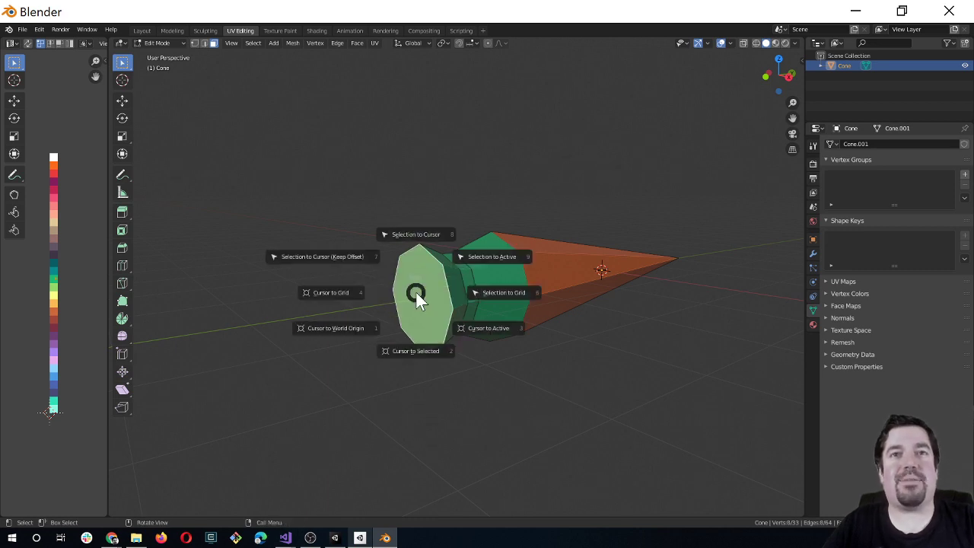
pyautogui.click(412, 348)
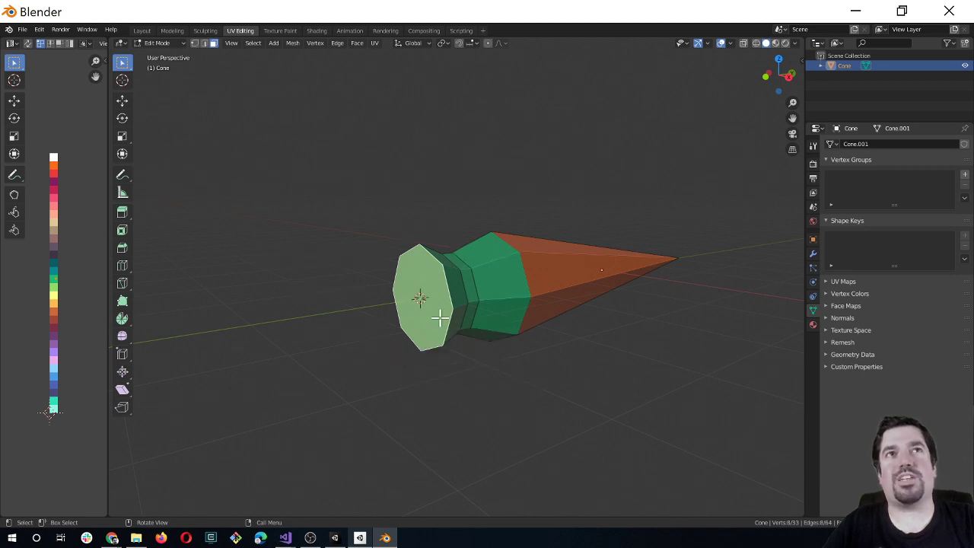
# Step: Set the cone's origin to the 3D cursor in Object Mode, then deselect it
pyautogui.press('Tab')
pyautogui.click(260, 43)
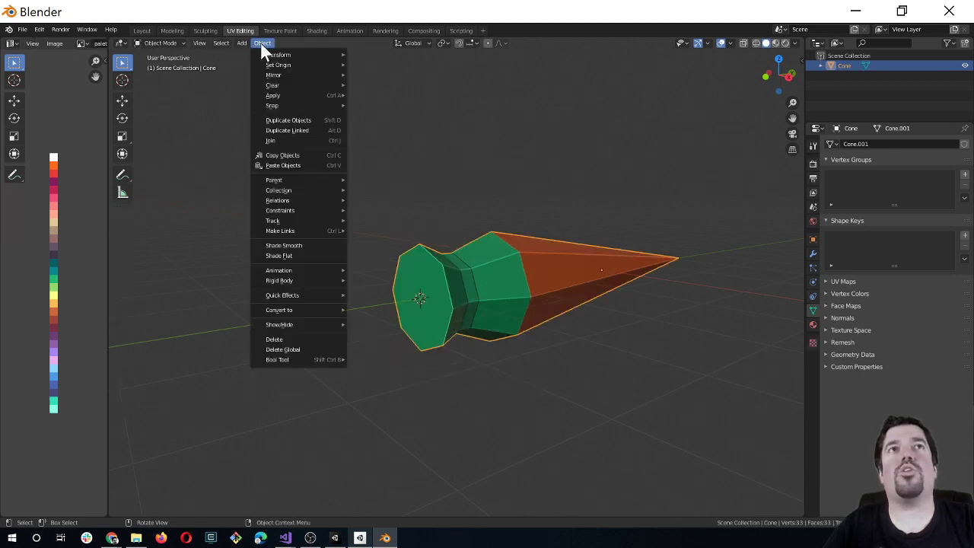
pyautogui.moveTo(283, 57)
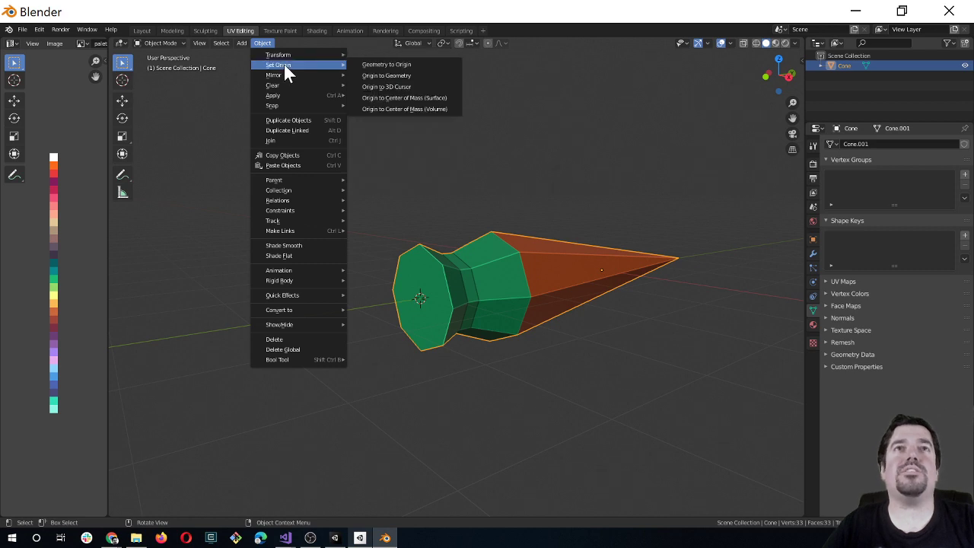
pyautogui.click(380, 82)
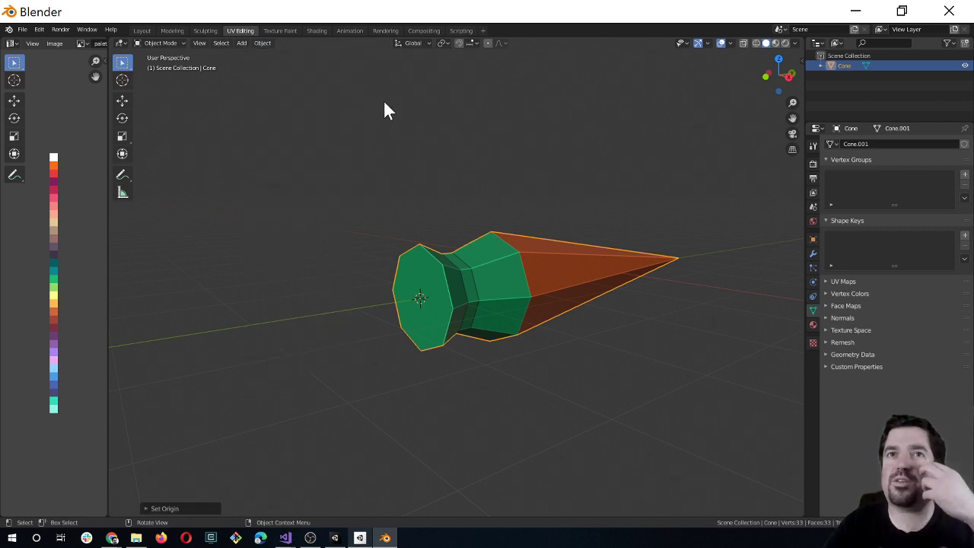
pyautogui.click(390, 363)
pyautogui.moveTo(466, 363)
pyautogui.mouseDown(button='middle')
pyautogui.moveTo(361, 363)
pyautogui.moveTo(404, 363)
pyautogui.moveTo(459, 343)
pyautogui.mouseUp(button='middle')
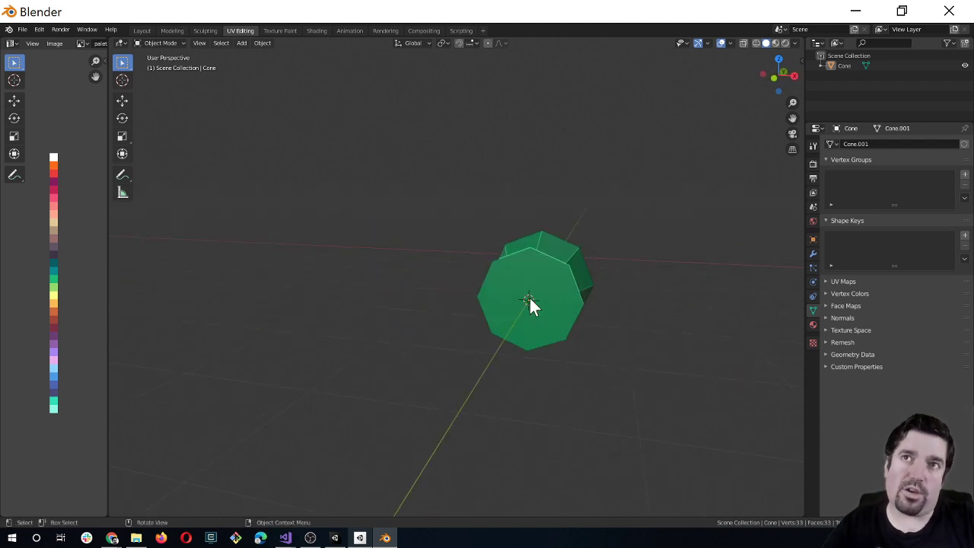
pyautogui.moveTo(704, 350); pyautogui.dragTo(514, 333, button='middle')
# Step: Start exporting the cone as an FBX file
pyautogui.click(22, 29)
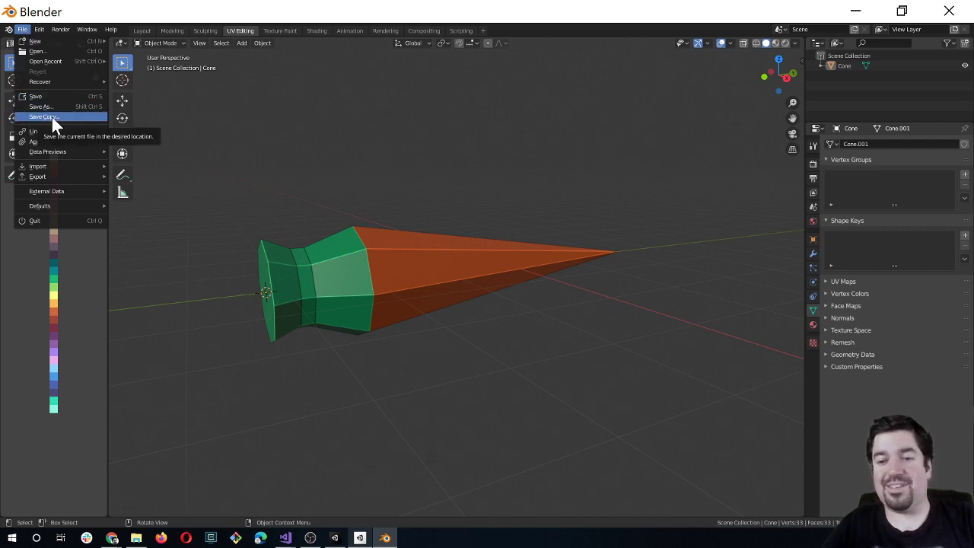
pyautogui.moveTo(66, 176)
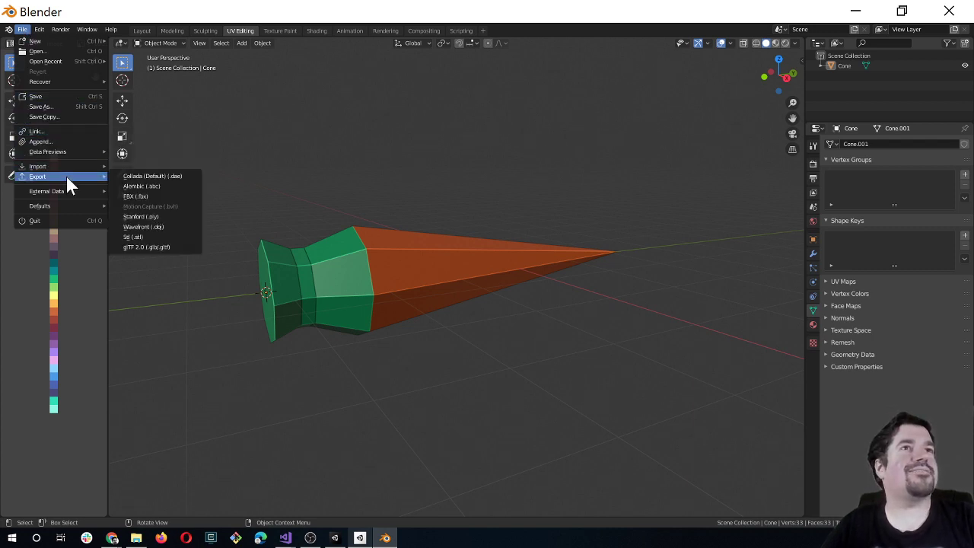
pyautogui.click(135, 196)
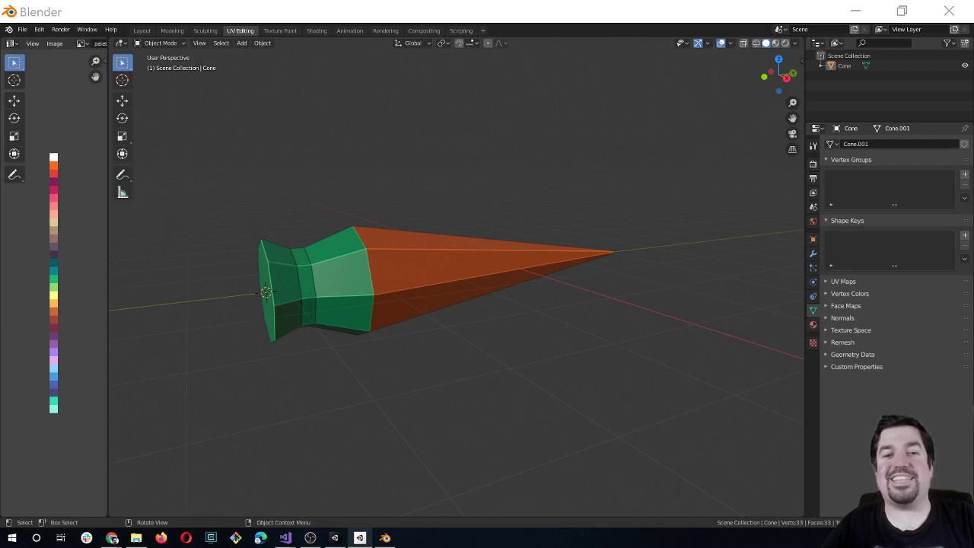
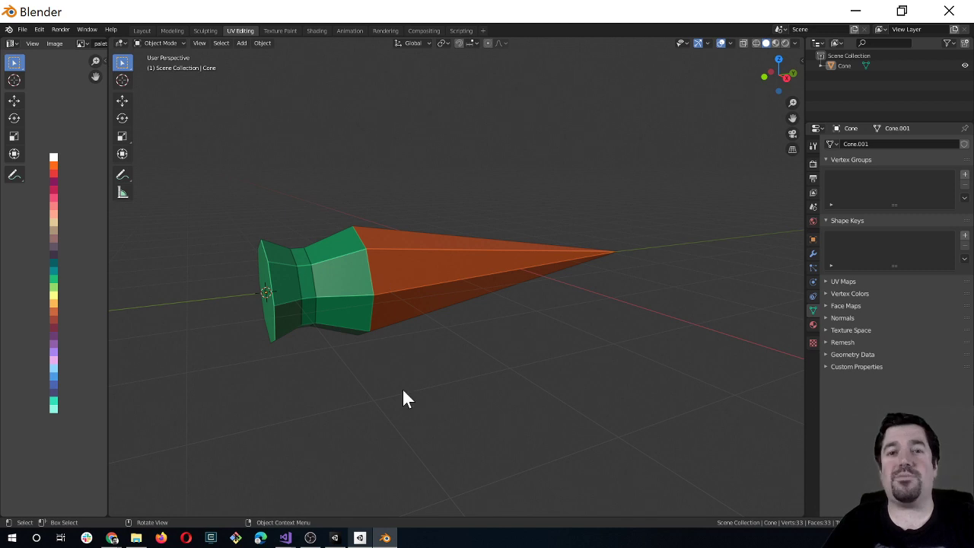
# Step: Deselect the carrot cone in Blender, minimize Blender, and show Unity's project asset files
pyautogui.moveTo(186, 181); pyautogui.dragTo(571, 431)
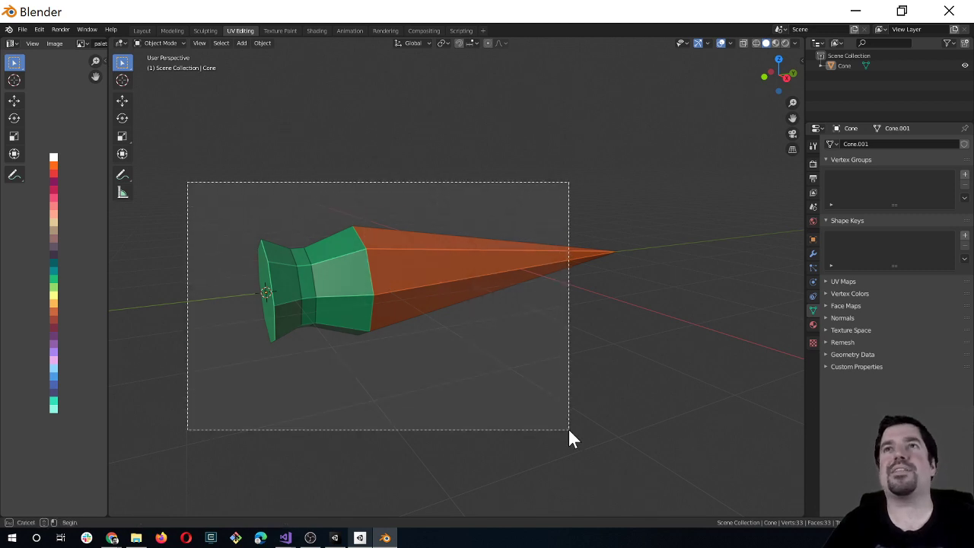
pyautogui.click(572, 376)
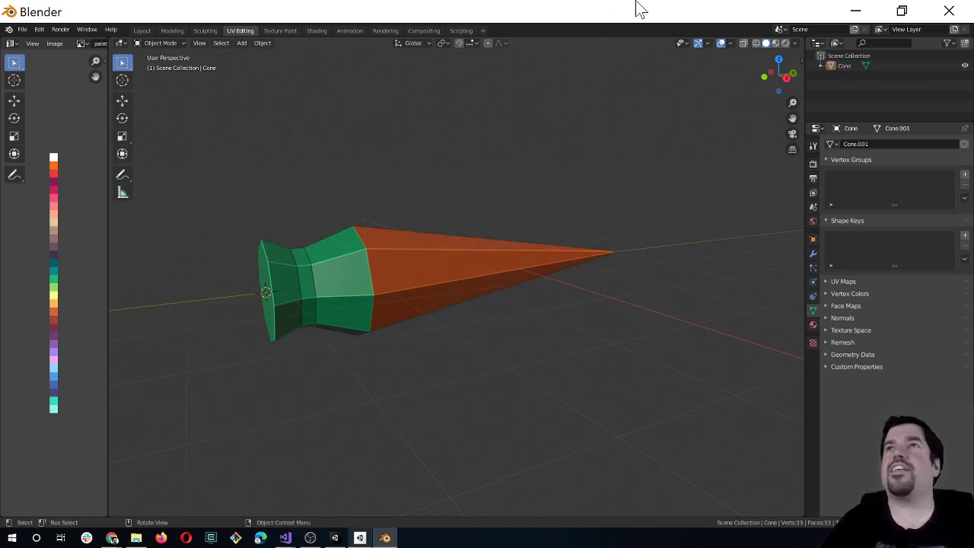
pyautogui.click(856, 11)
pyautogui.click(22, 359)
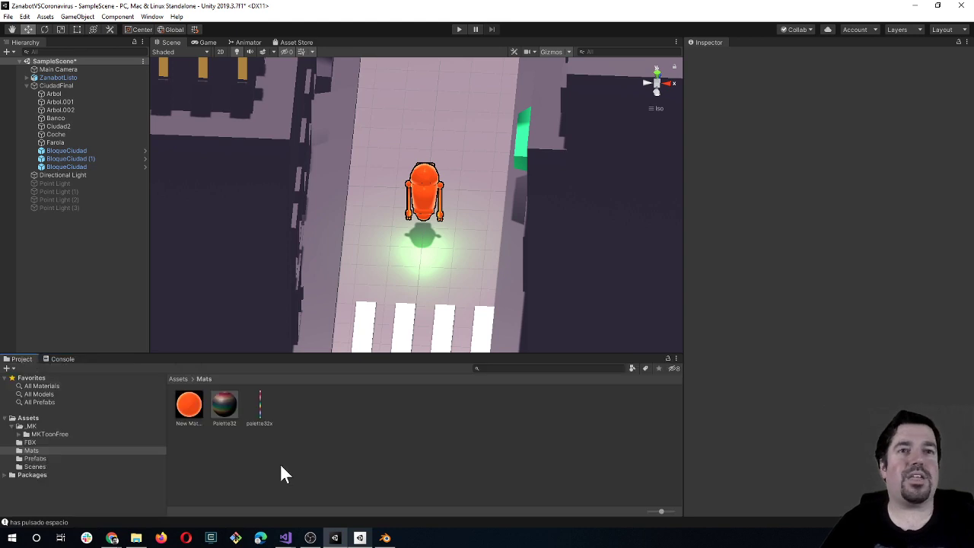
# Step: Import zanabullet.fbx from Desktop/ZanabotMaterials/Exports FBX into the Assets FBX folder
pyautogui.click(182, 379)
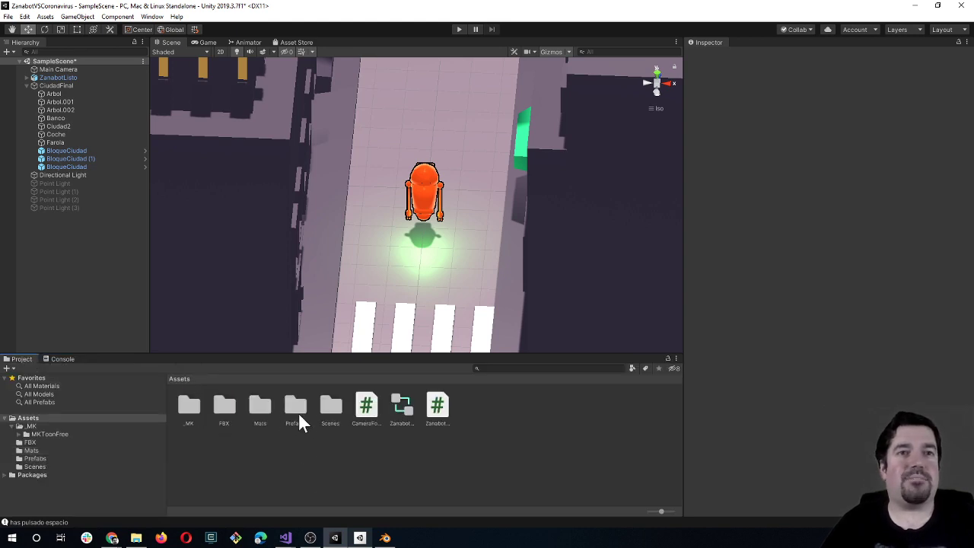
pyautogui.doubleClick(220, 406)
pyautogui.rightClick(325, 462)
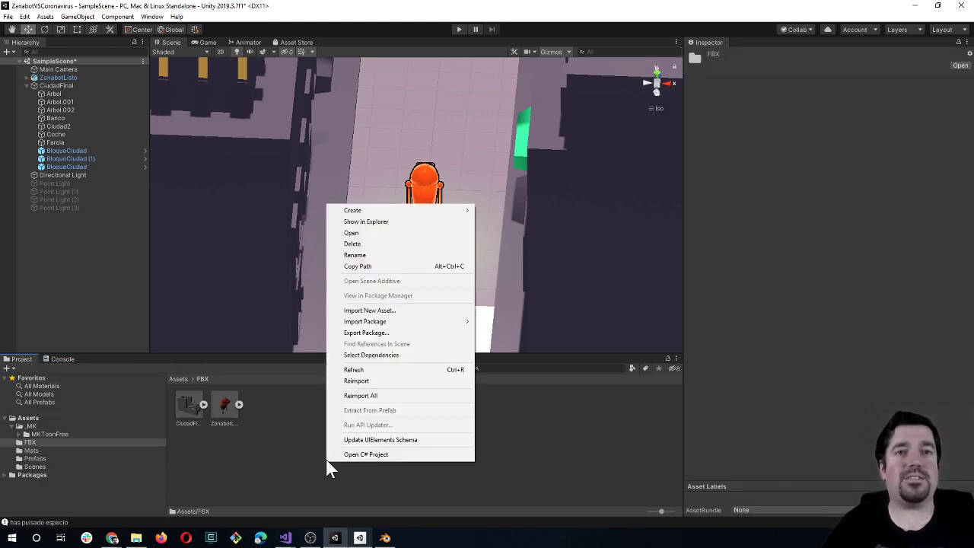
pyautogui.click(412, 312)
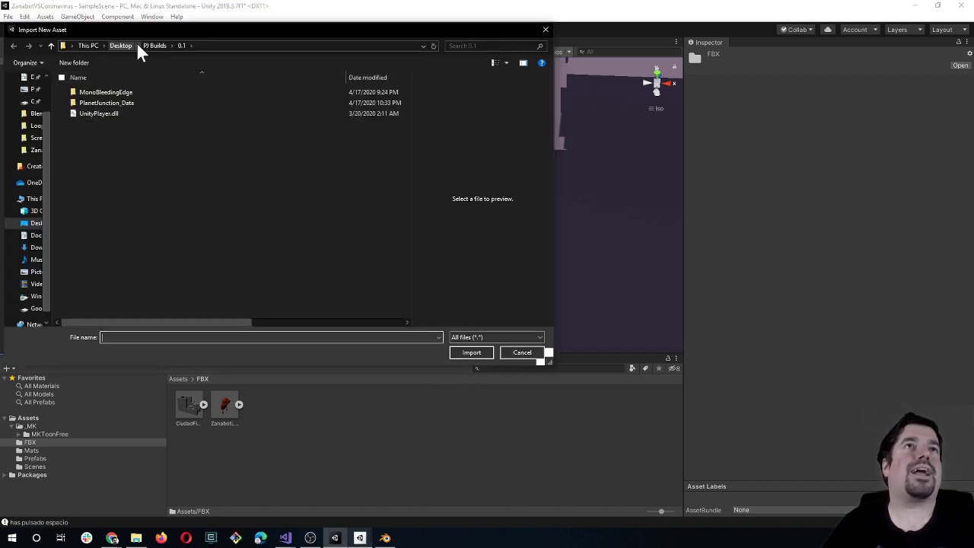
pyautogui.click(122, 46)
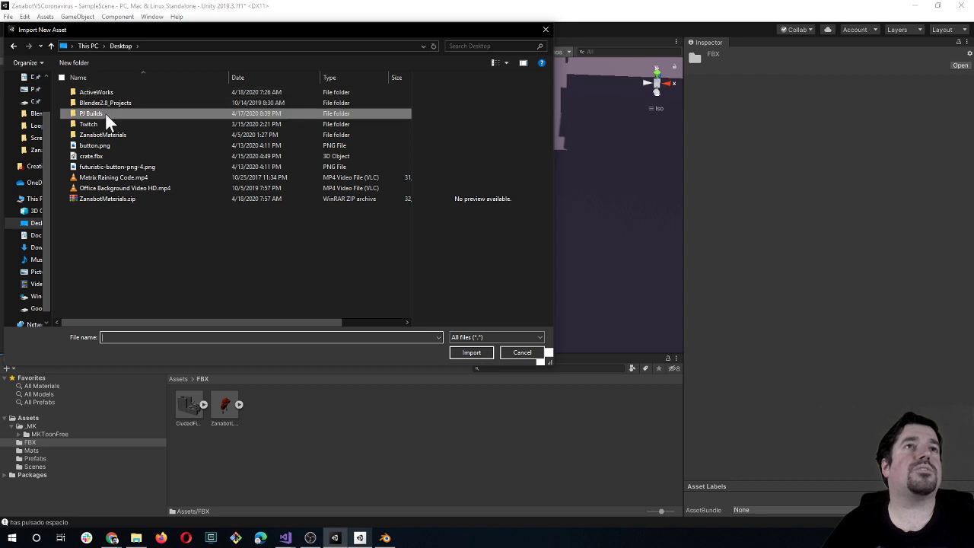
pyautogui.doubleClick(105, 134)
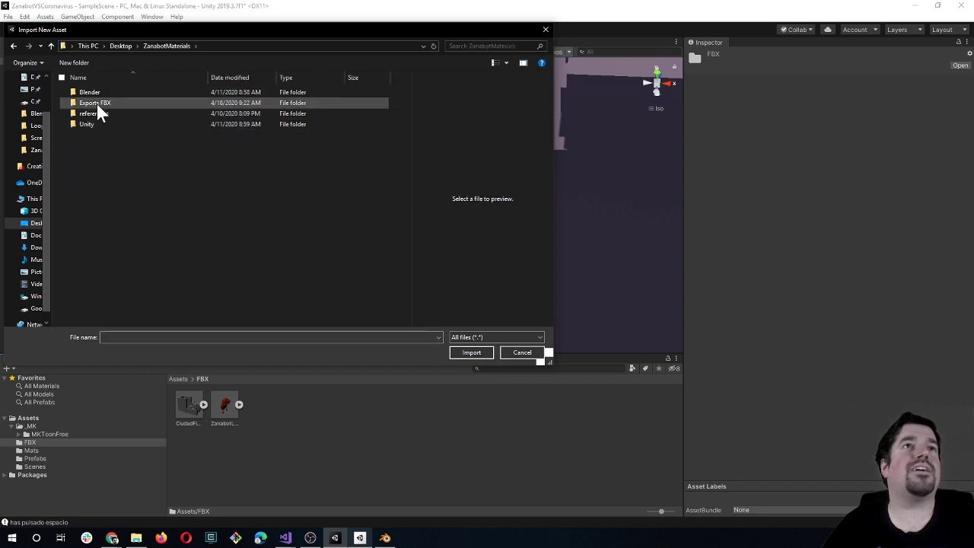
pyautogui.doubleClick(93, 102)
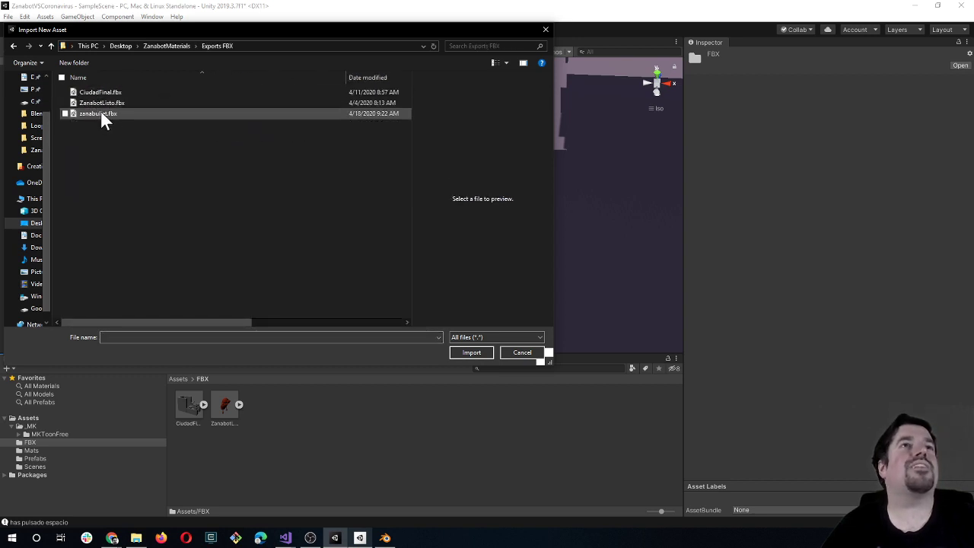
pyautogui.click(99, 113)
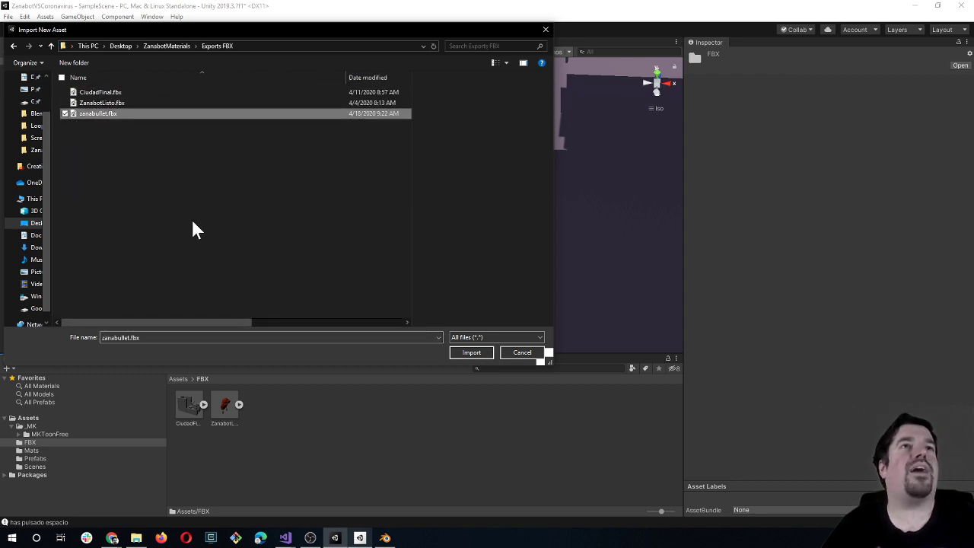
pyautogui.click(475, 353)
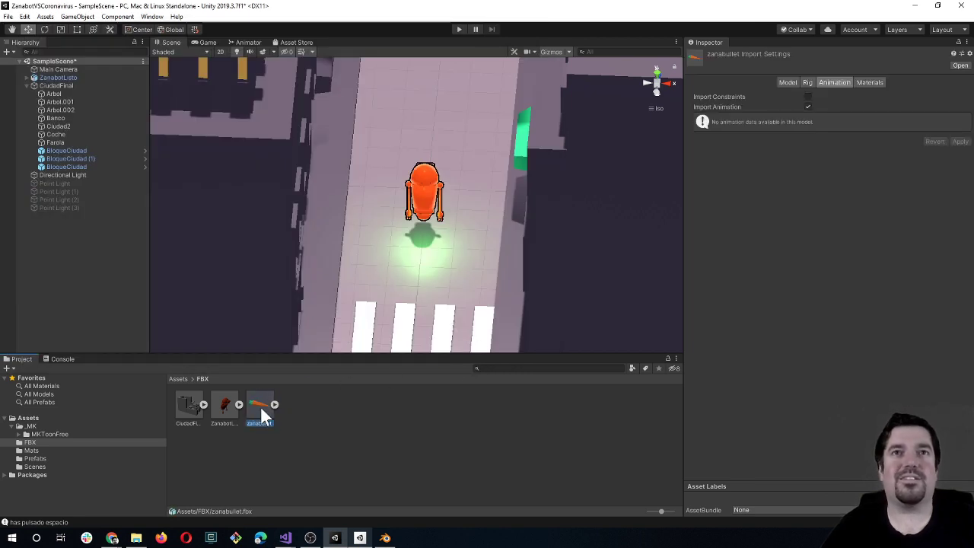
# Step: Drag the zanabullet model into the city scene and frame the view on the carrot
pyautogui.moveTo(260, 417); pyautogui.dragTo(424, 141)
pyautogui.moveTo(428, 217)
pyautogui.keyDown('alt'); pyautogui.mouseDown()
pyautogui.moveTo(467, 201)
pyautogui.moveTo(451, 266)
pyautogui.mouseUp(); pyautogui.keyUp('alt')
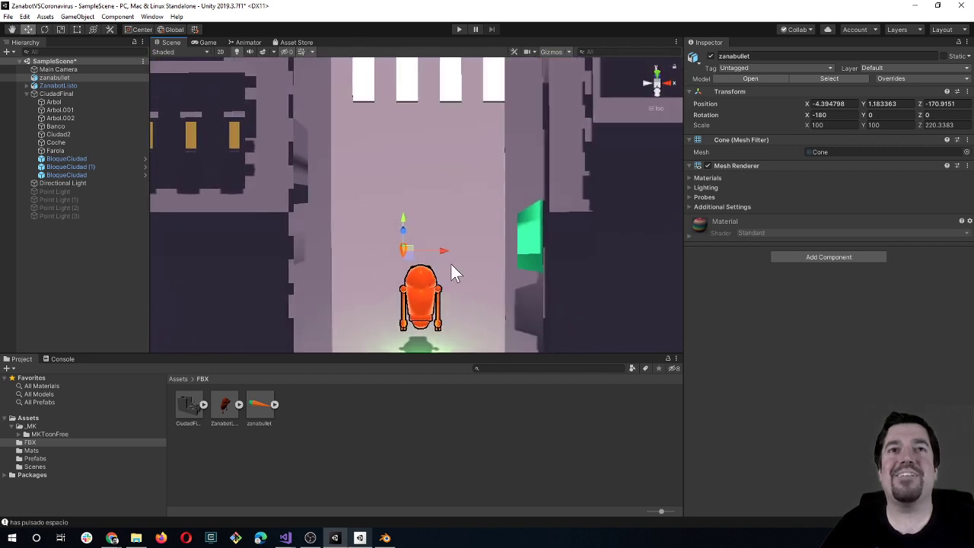
pyautogui.click(451, 272)
pyautogui.scroll(3, 448, 270)
pyautogui.moveTo(477, 300)
pyautogui.keyDown('alt'); pyautogui.mouseDown()
pyautogui.moveTo(371, 343)
pyautogui.moveTo(512, 332)
pyautogui.moveTo(483, 339)
pyautogui.mouseUp(); pyautogui.keyUp('alt')
pyautogui.click(407, 234)
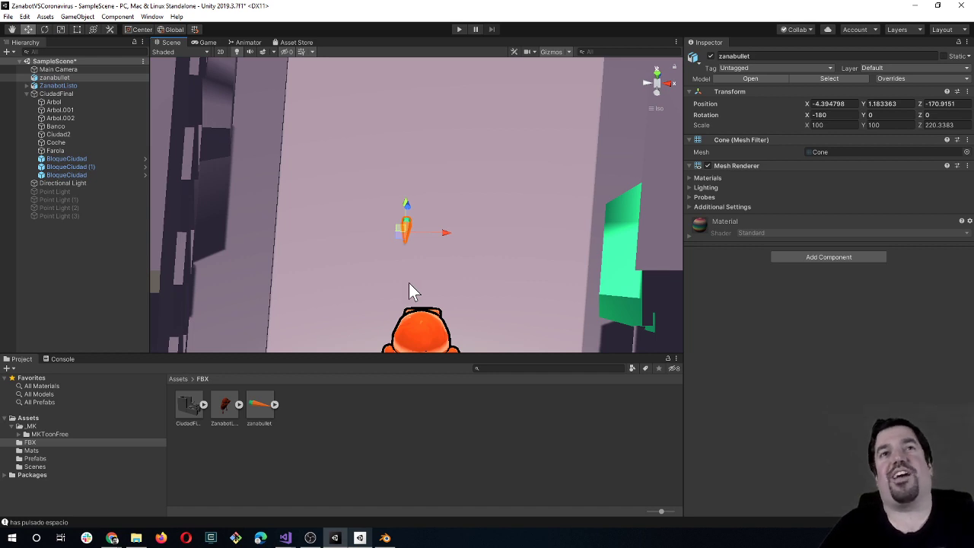
pyautogui.click(408, 262)
pyautogui.click(405, 230)
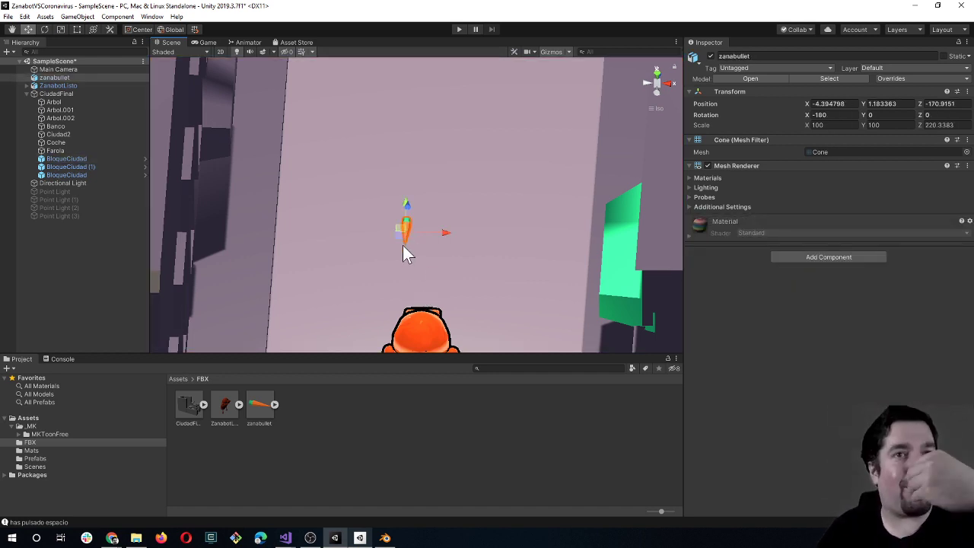
pyautogui.keyDown('alt'); pyautogui.moveTo(384, 255); pyautogui.dragTo(434, 276); pyautogui.keyUp('alt')
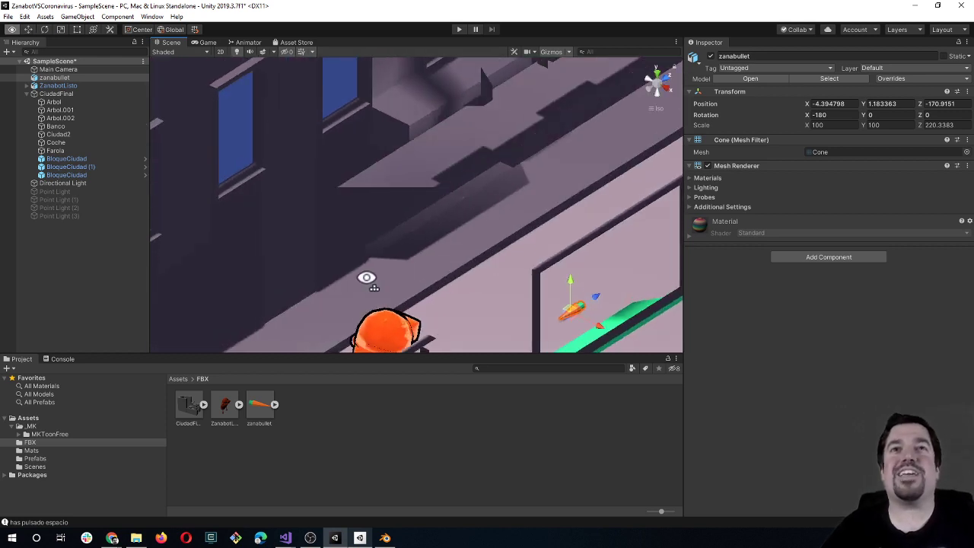
pyautogui.click(477, 259)
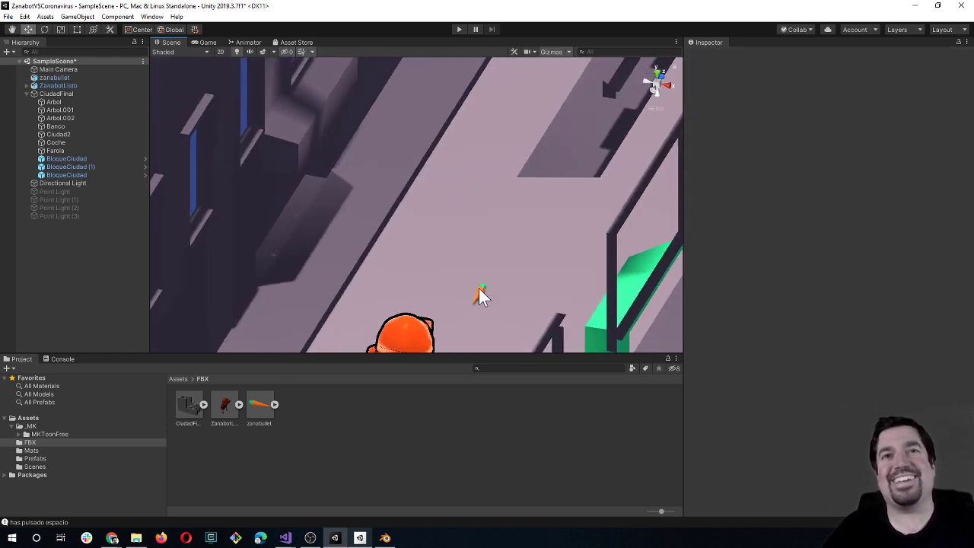
pyautogui.click(478, 291)
pyautogui.press('f')
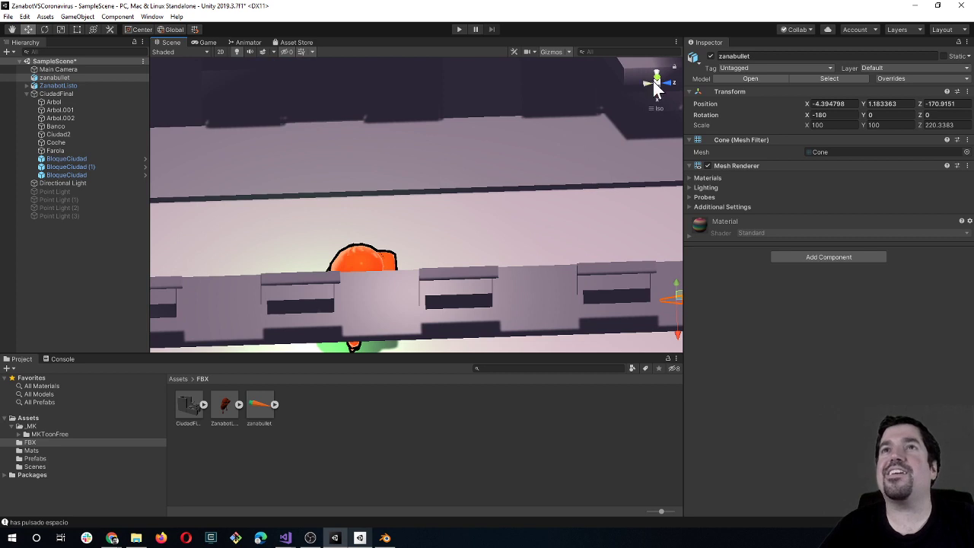
# Step: Check the carrot's spot ahead of the robot (Y 27.8, Z -208.5) from top and side views
pyautogui.click(656, 79)
pyautogui.scroll(-2, 490, 199)
pyautogui.moveTo(490, 199); pyautogui.dragTo(479, 285, button='middle')
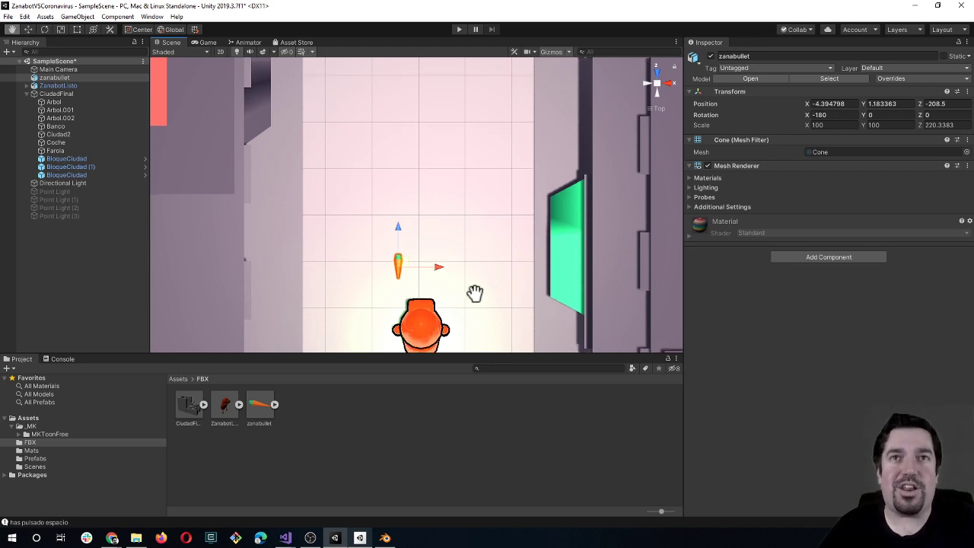
pyautogui.moveTo(474, 294); pyautogui.dragTo(410, 270, button='middle')
pyautogui.keyDown('alt'); pyautogui.moveTo(410, 271); pyautogui.dragTo(537, 89); pyautogui.keyUp('alt')
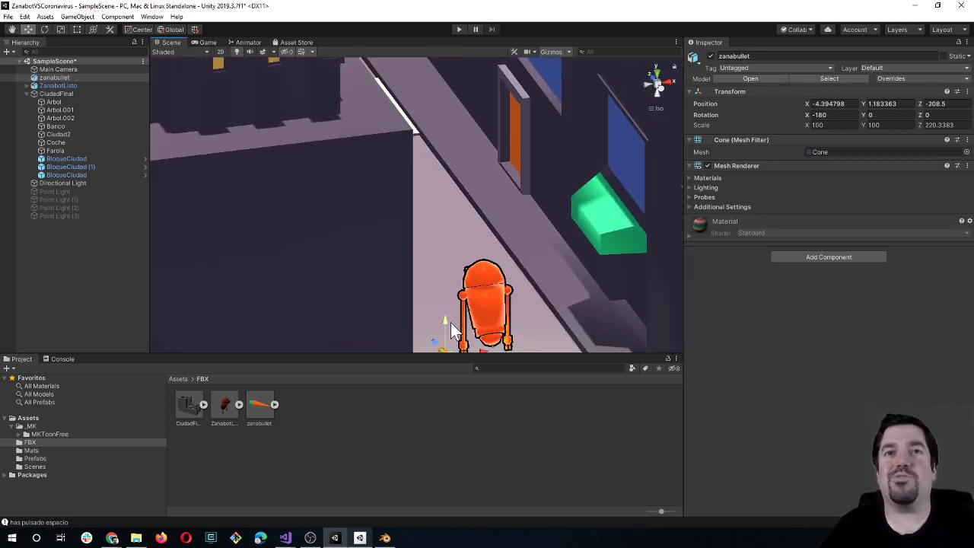
pyautogui.click(646, 90)
pyautogui.scroll(-3, 465, 238)
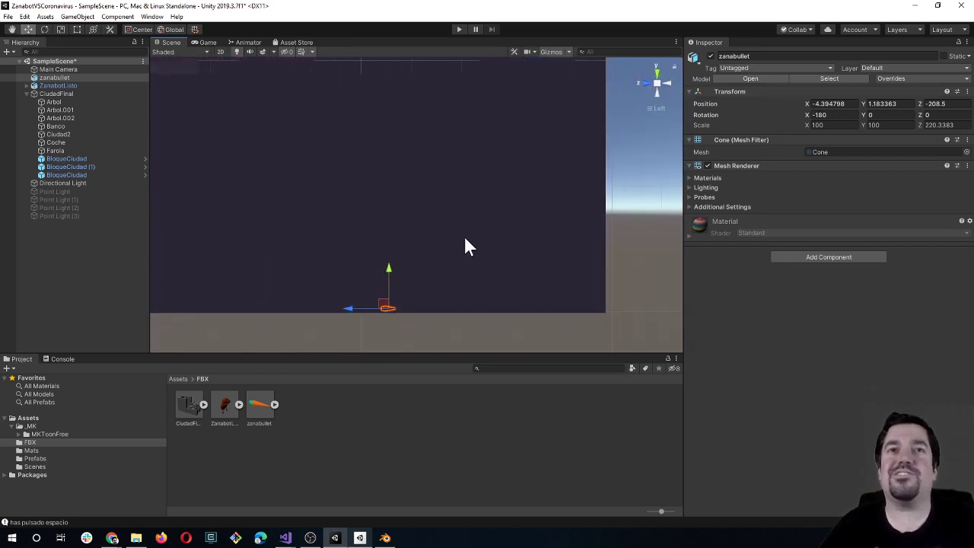
pyautogui.keyDown('alt'); pyautogui.moveTo(551, 239); pyautogui.dragTo(295, 331); pyautogui.keyUp('alt')
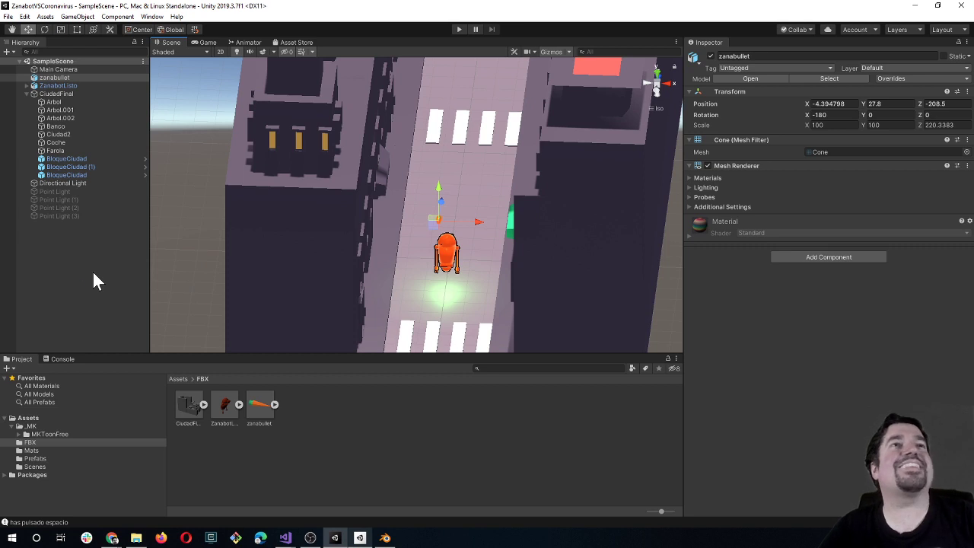
# Step: Add a new script component named ZanabulletFly to the zanabullet object
pyautogui.click(66, 79)
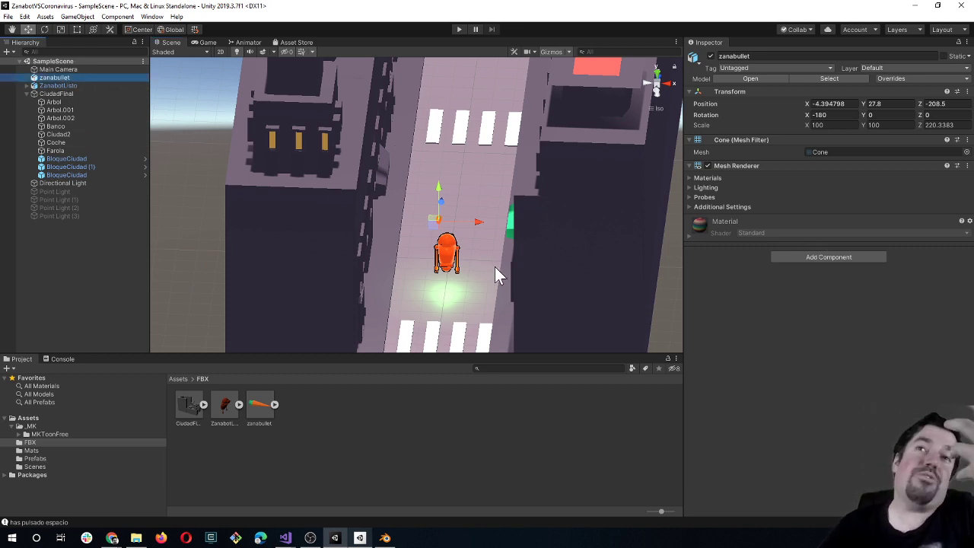
pyautogui.click(807, 258)
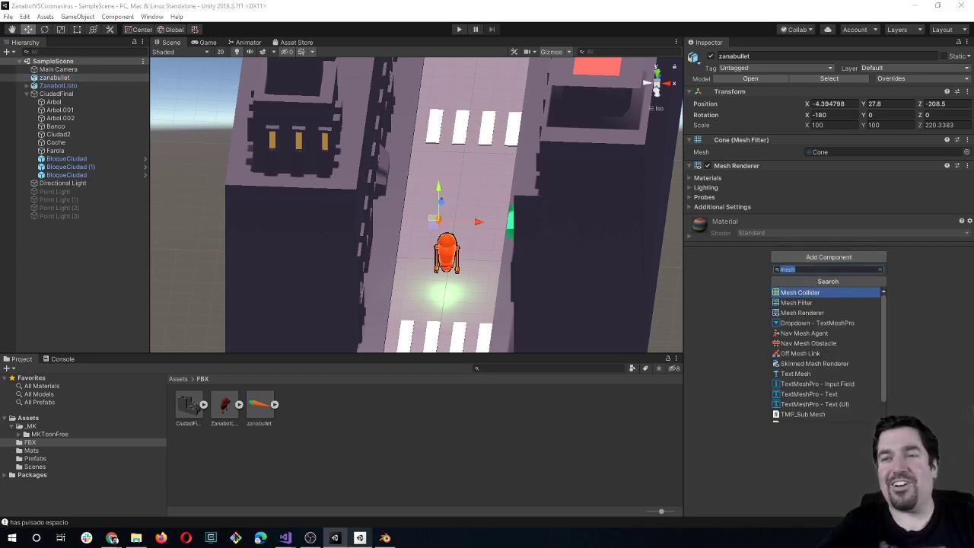
pyautogui.write('scr')
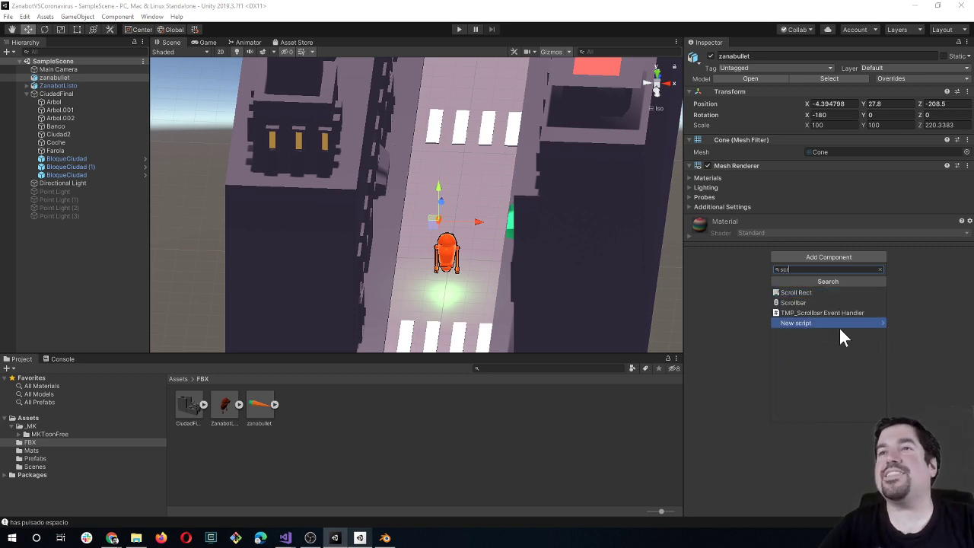
pyautogui.click(821, 323)
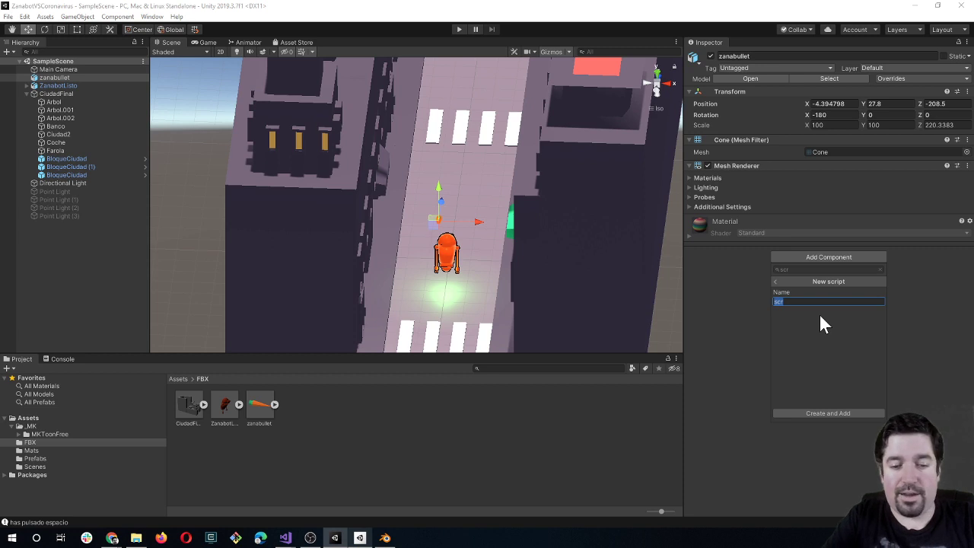
pyautogui.write('Zanab')
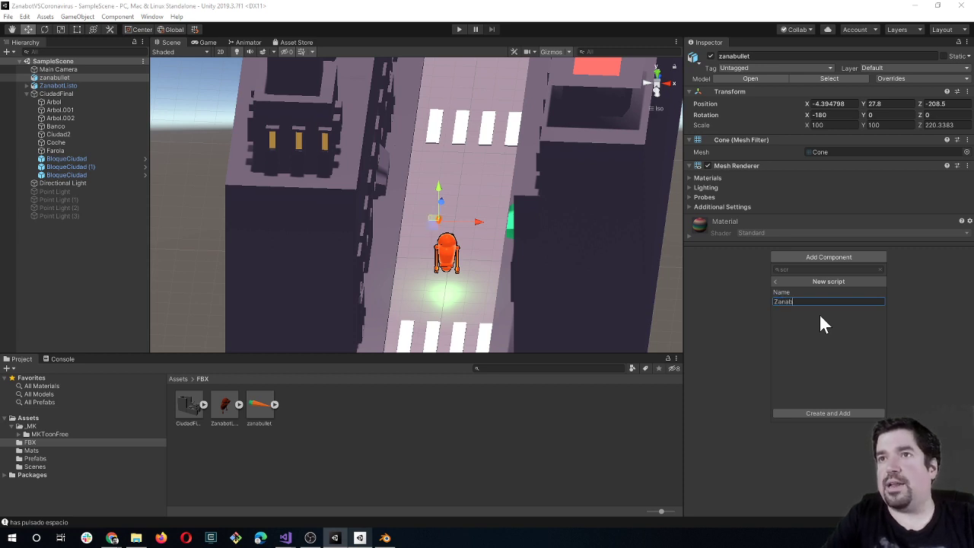
pyautogui.write('ulletFly')
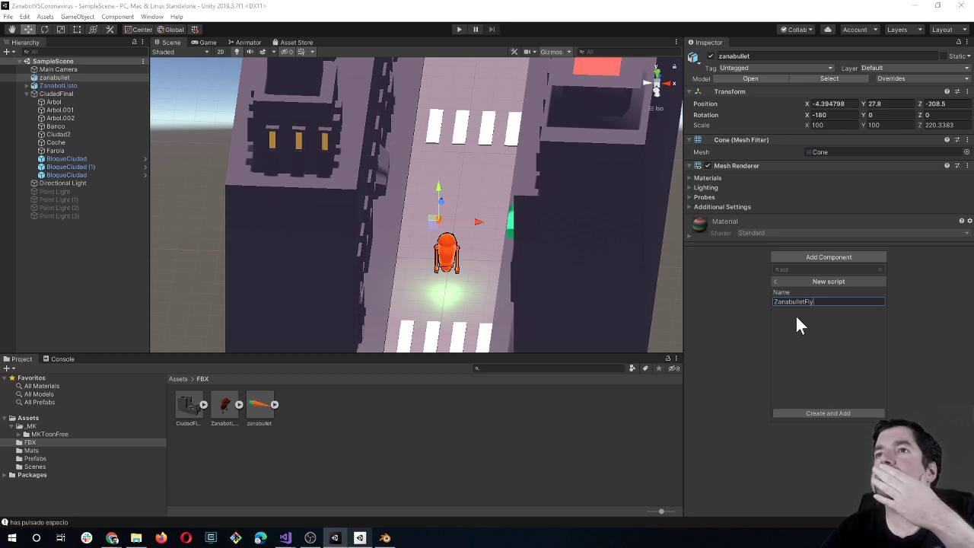
pyautogui.click(831, 411)
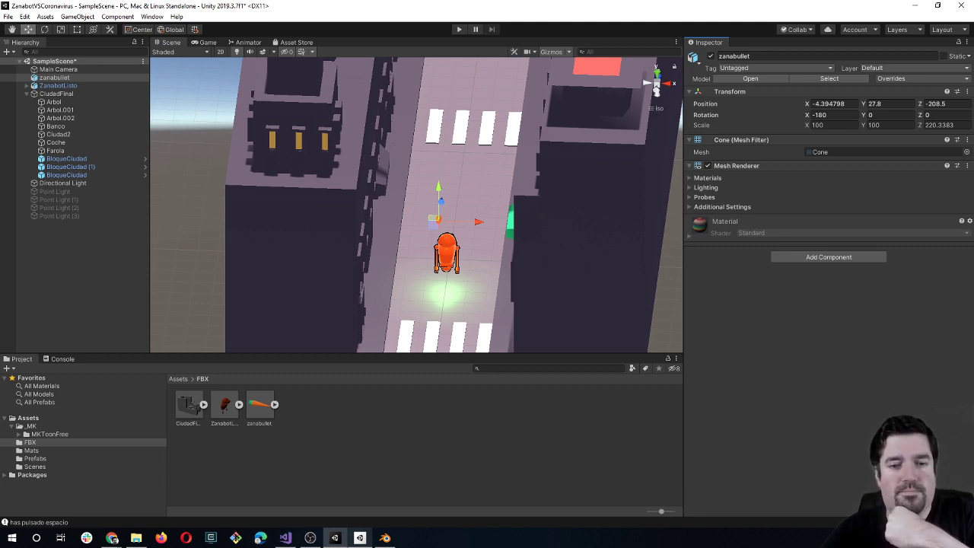
pyautogui.hotkey('alt', 'Tab')
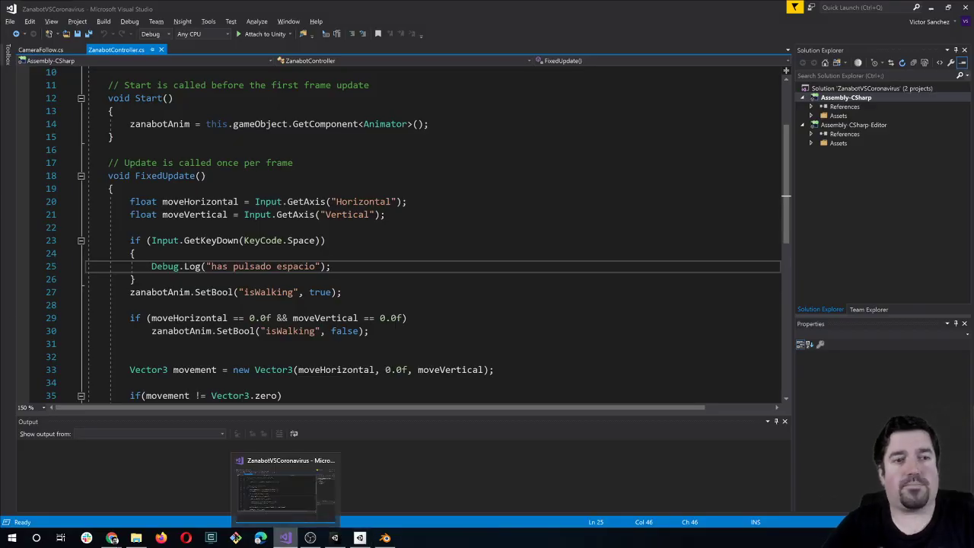
# Step: Open ZanabulletFly.cs in Visual Studio and place the cursor inside its empty Update()
pyautogui.hotkey('alt', 'Tab')
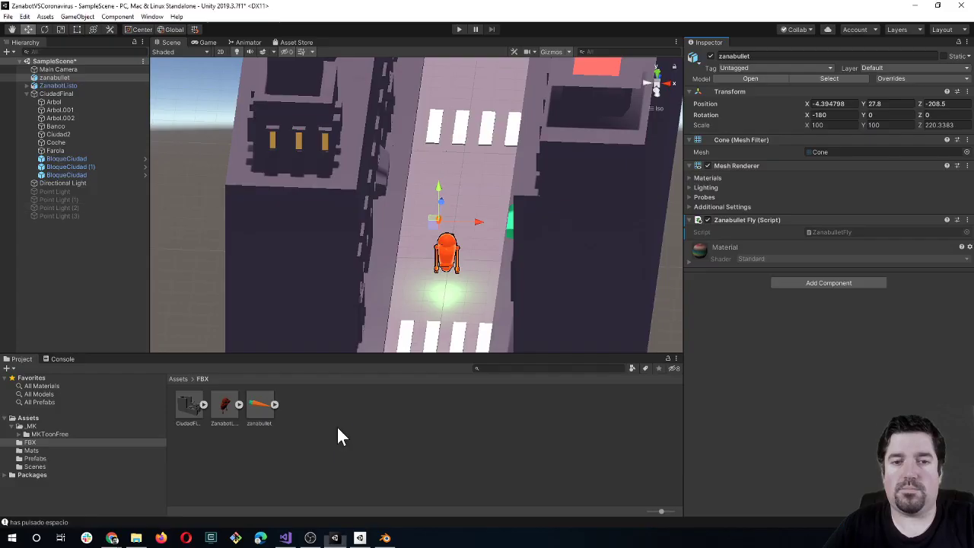
pyautogui.doubleClick(830, 233)
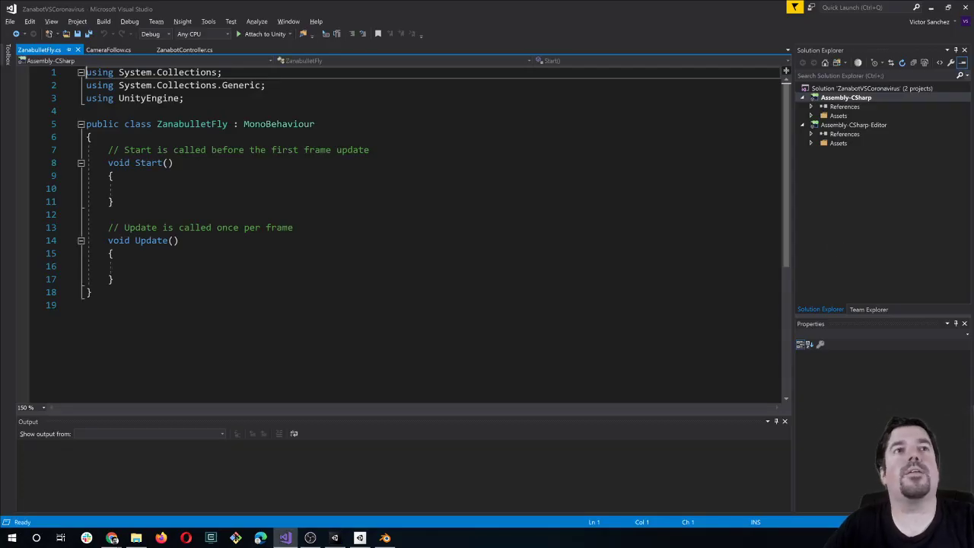
pyautogui.click(110, 266)
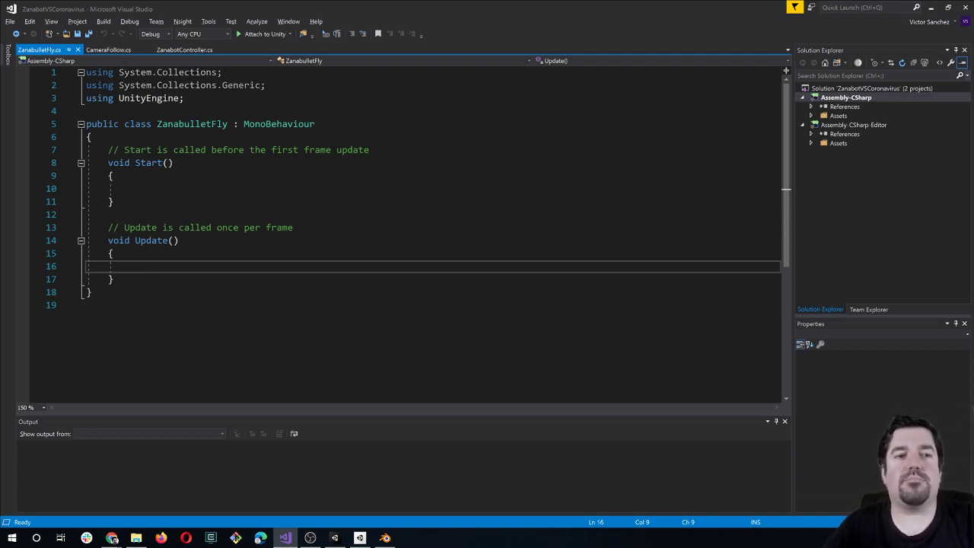
# Step: Copy ZanabotController's transform.Translate(movement * Time.deltaTime * speed, Space.World) line into ZanabulletFly's Update()
pyautogui.click(186, 50)
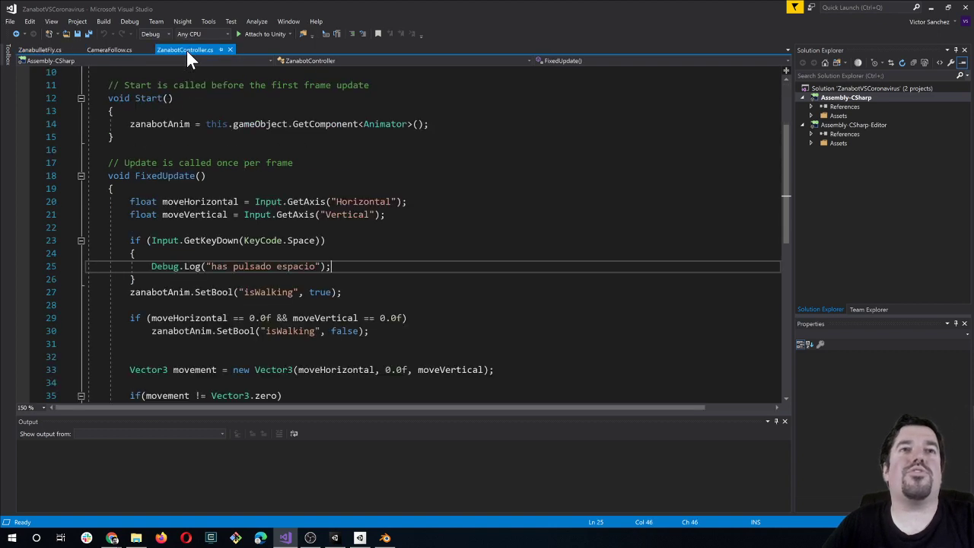
pyautogui.scroll(-3, 426, 228)
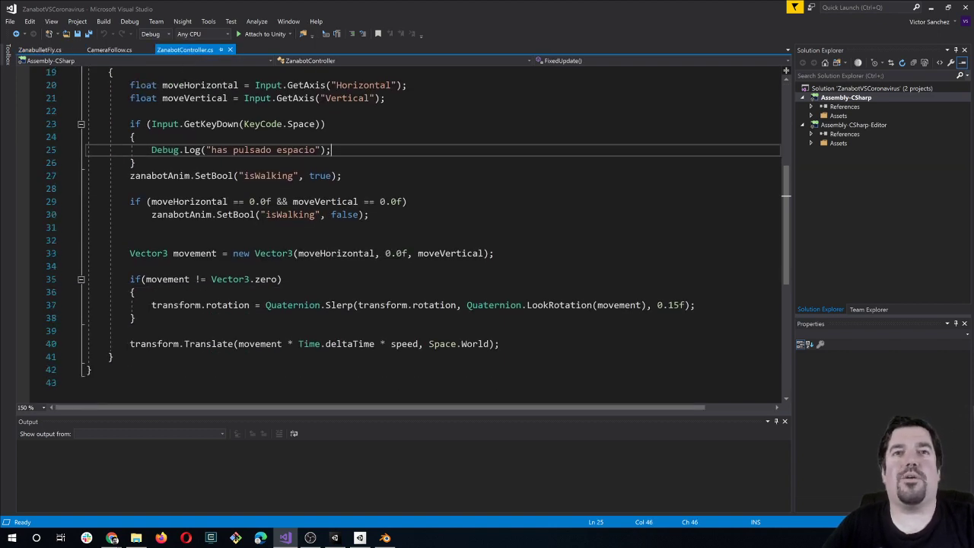
pyautogui.moveTo(126, 344)
pyautogui.mouseDown()
pyautogui.moveTo(113, 357)
pyautogui.moveTo(503, 344)
pyautogui.mouseUp()
pyautogui.hotkey('ctrl', 'c')
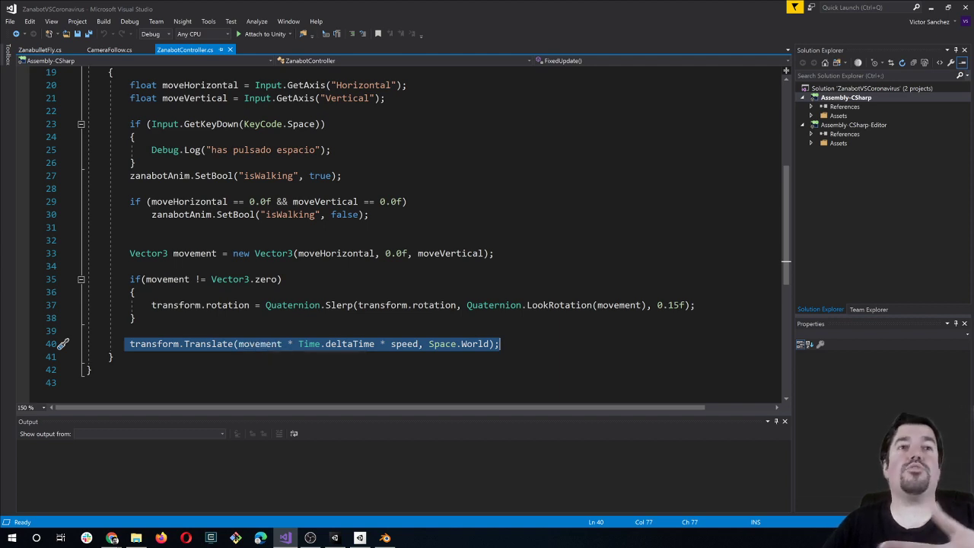
pyautogui.click(59, 46)
pyautogui.hotkey('ctrl', 'v')
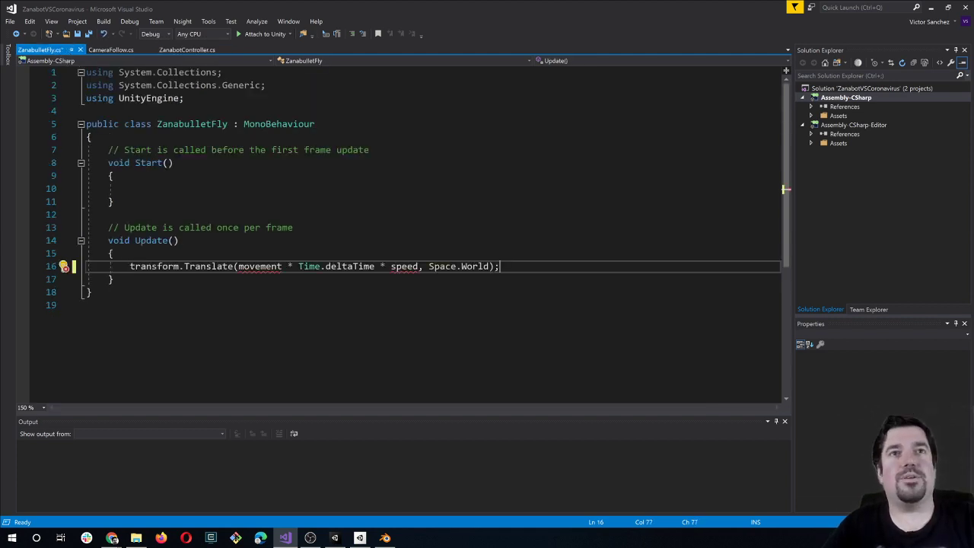
# Step: Declare a public float speed = 10.0f field at the top of ZanabulletFly
pyautogui.click(64, 266)
pyautogui.press('Escape')
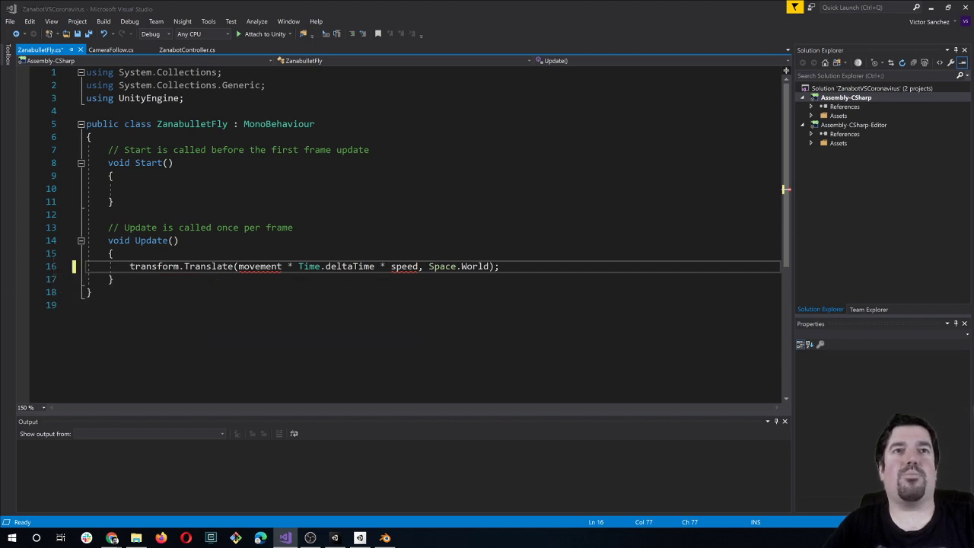
pyautogui.click(93, 137)
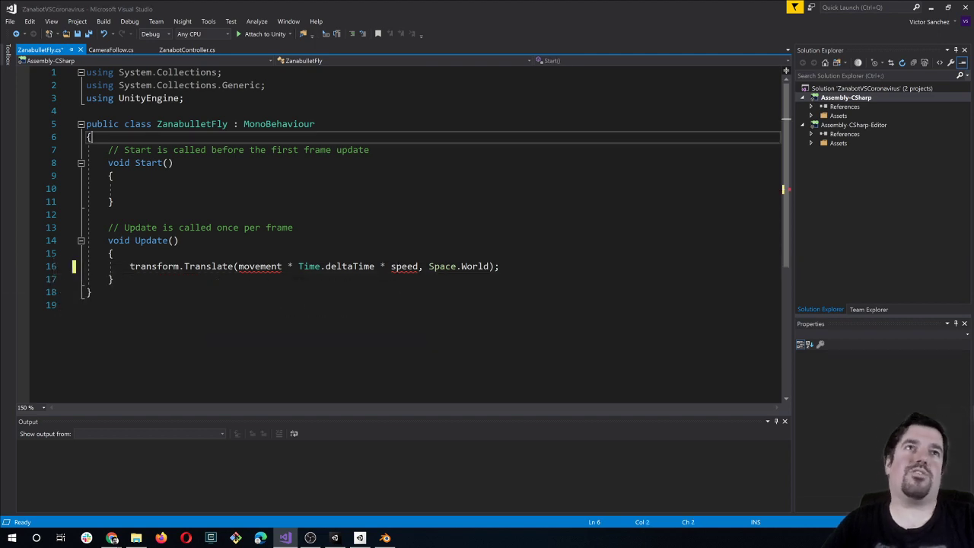
pyautogui.press('Return')
pyautogui.press('Return')
pyautogui.write('p')
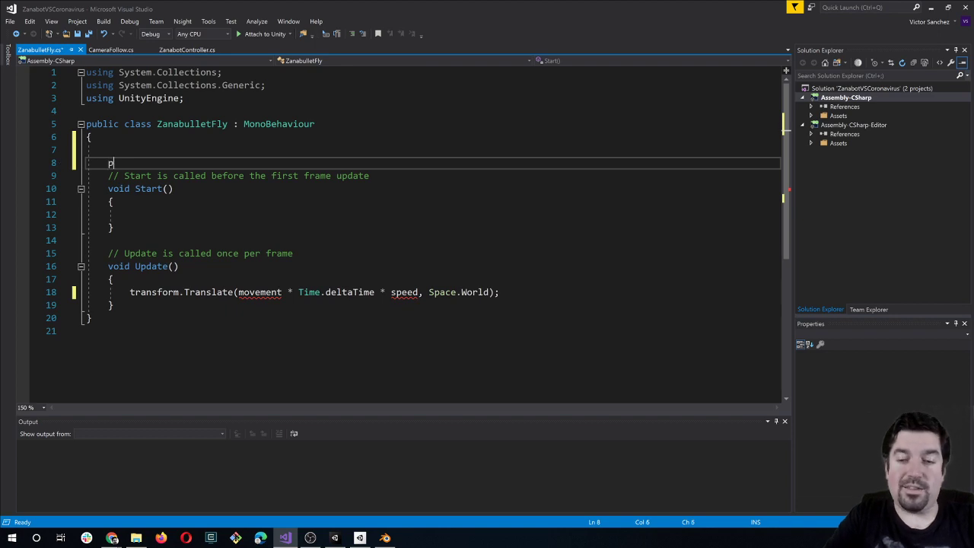
pyautogui.write('ublic f')
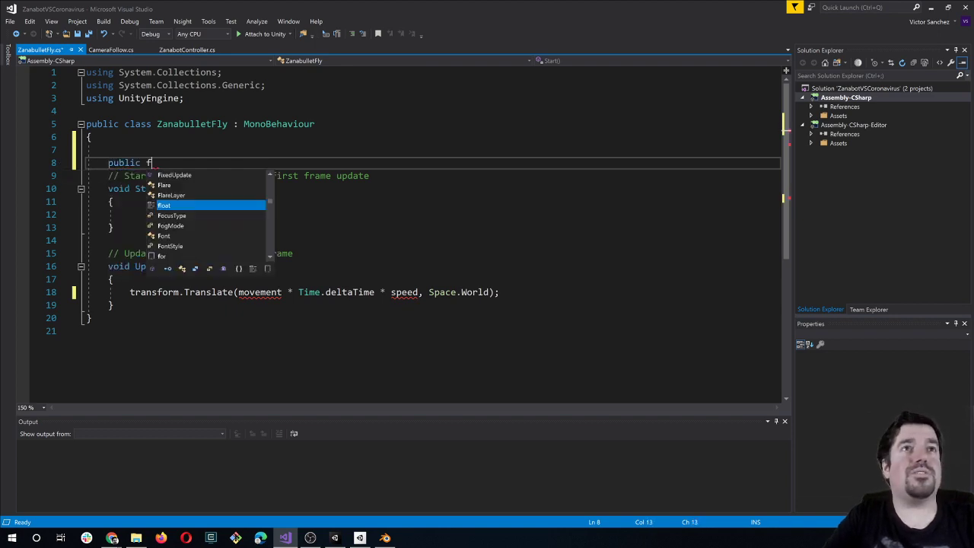
pyautogui.write('loat speed = 10.0f;')
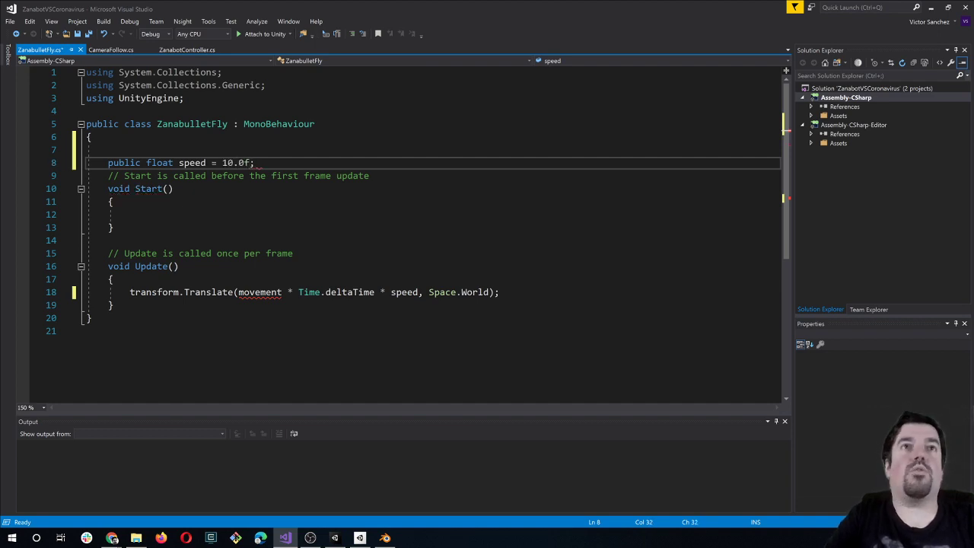
pyautogui.press('Return')
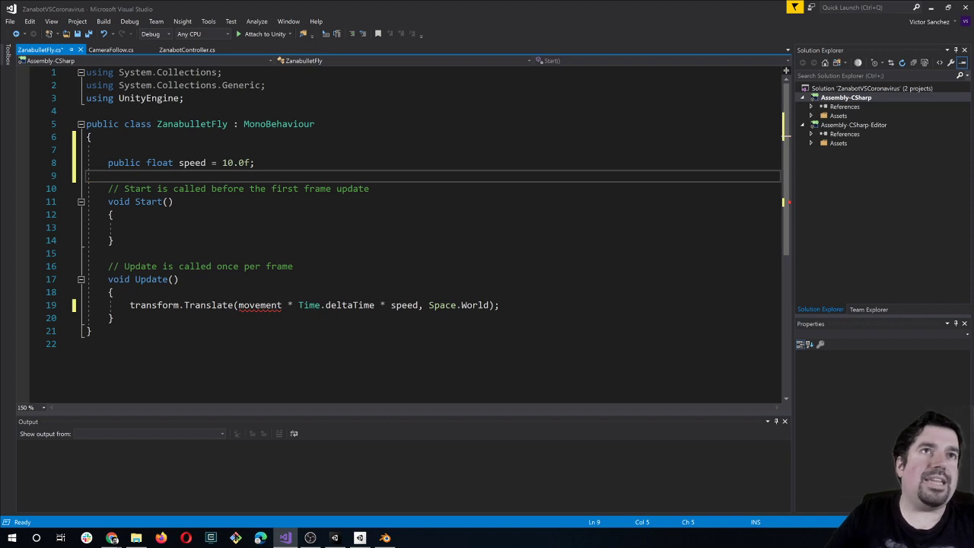
# Step: Write a Vector3 movement line and move it from Update() into Start()
pyautogui.click(113, 292)
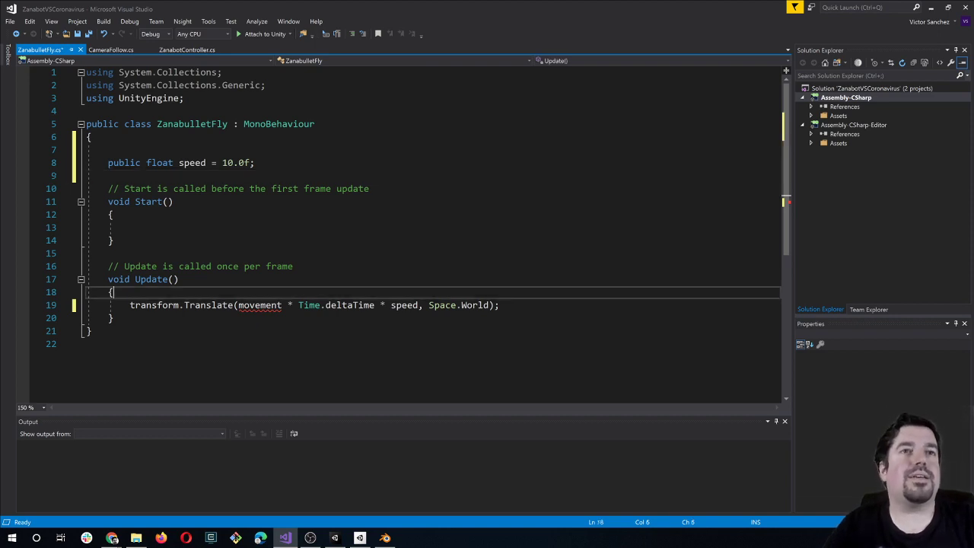
pyautogui.press('Return')
pyautogui.write('Vector2')
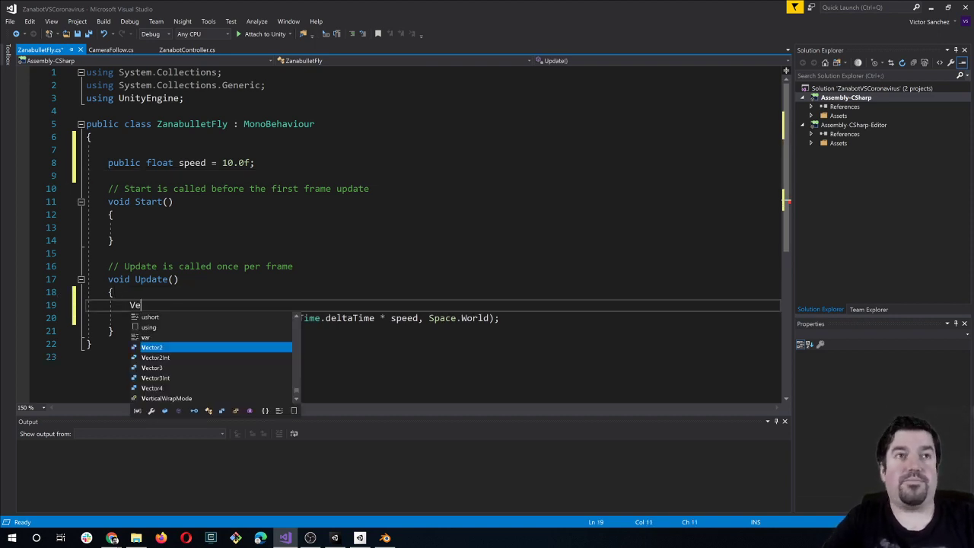
pyautogui.press('BackSpace')
pyautogui.press('BackSpace')
pyautogui.write('3')
pyautogui.press('Escape')
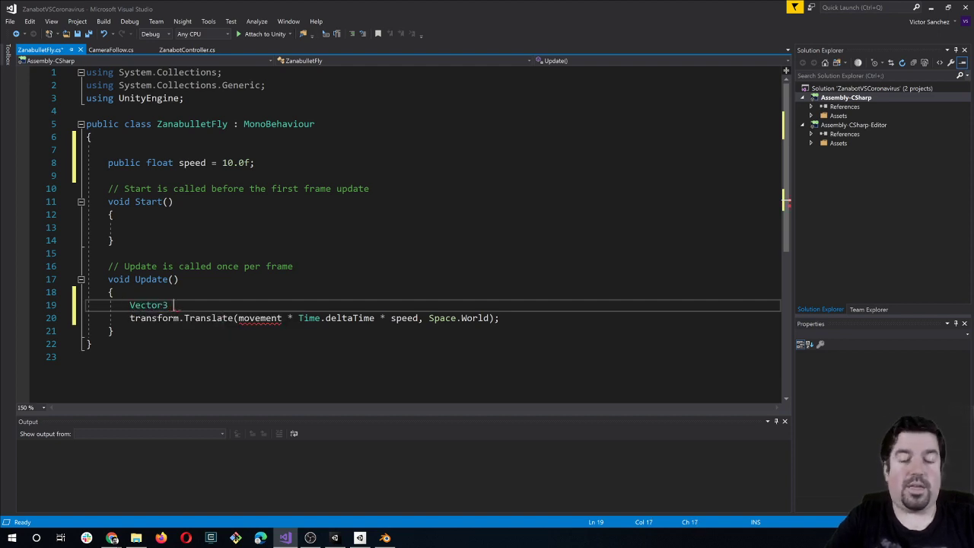
pyautogui.write('movement -')
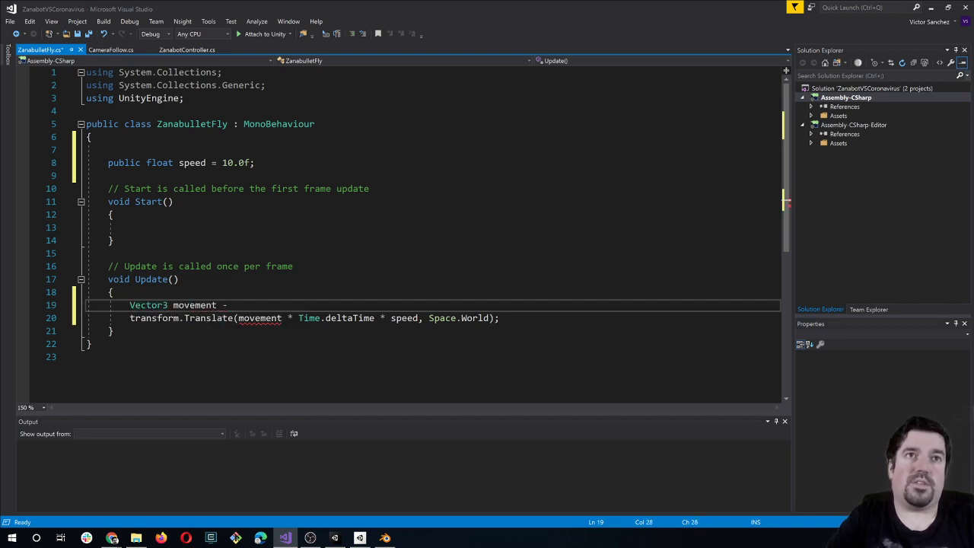
pyautogui.hotkey('shift', 'Home')
pyautogui.hotkey('shift', 'Home')
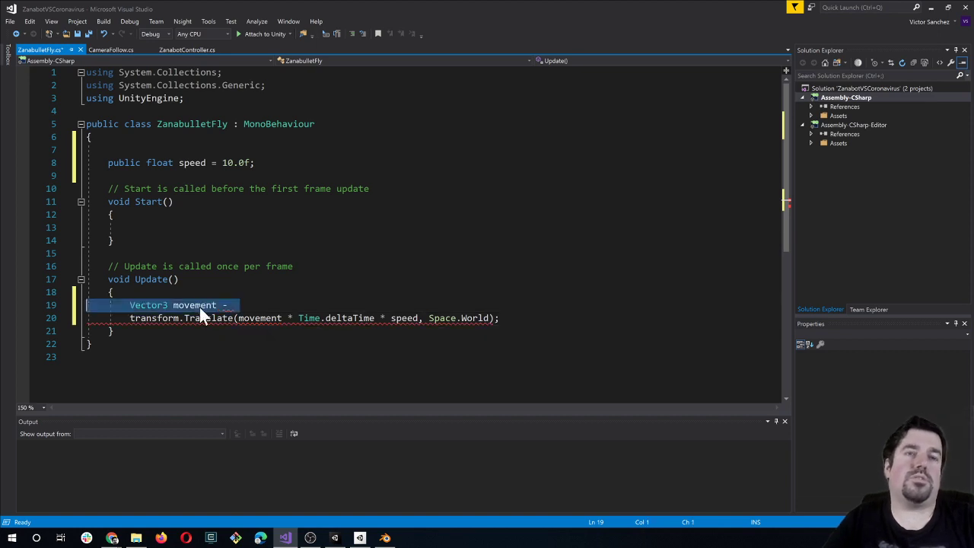
pyautogui.hotkey('ctrl', 'x')
pyautogui.click(130, 227)
pyautogui.hotkey('ctrl', 'v')
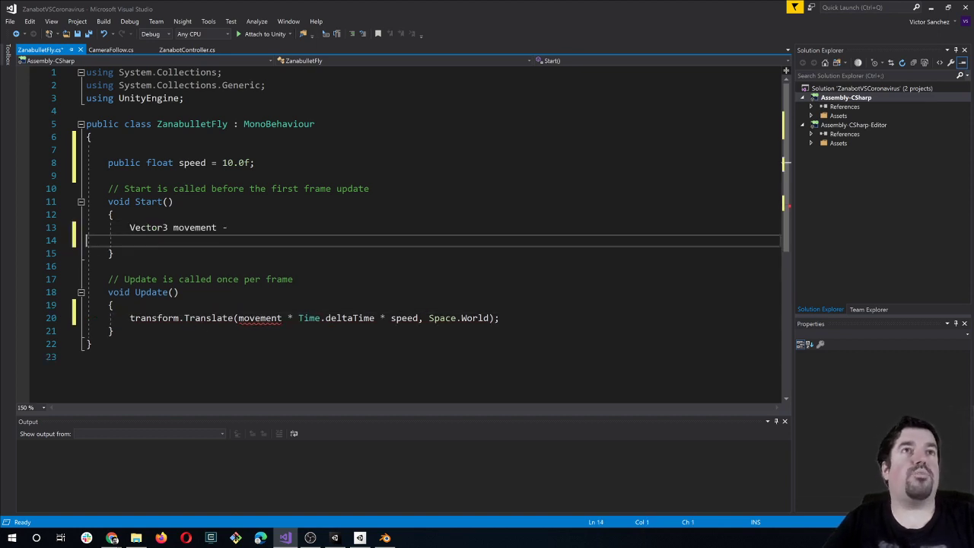
# Step: Make Vector3 movement a class field and set movement = new Vector3(0, 0, 0) in Start()
pyautogui.click(108, 175)
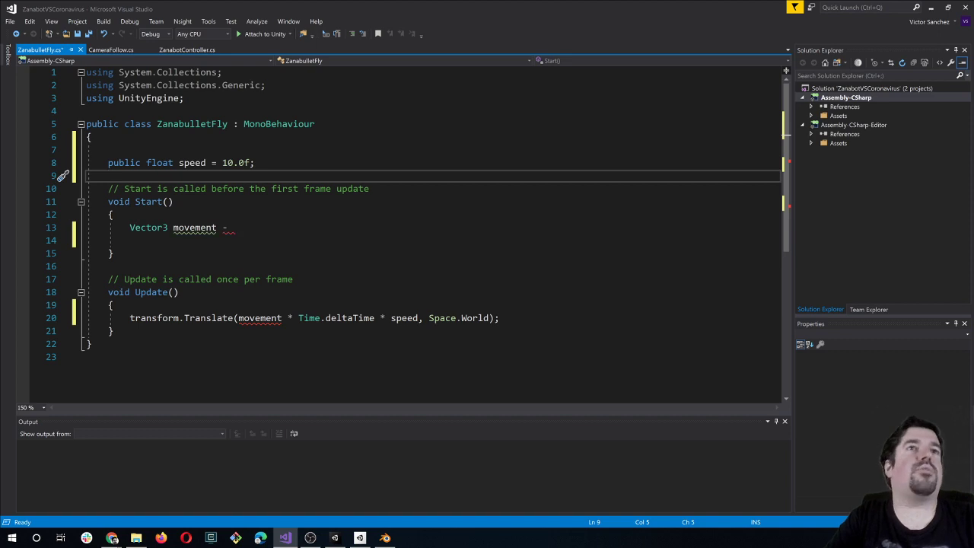
pyautogui.write('Vec')
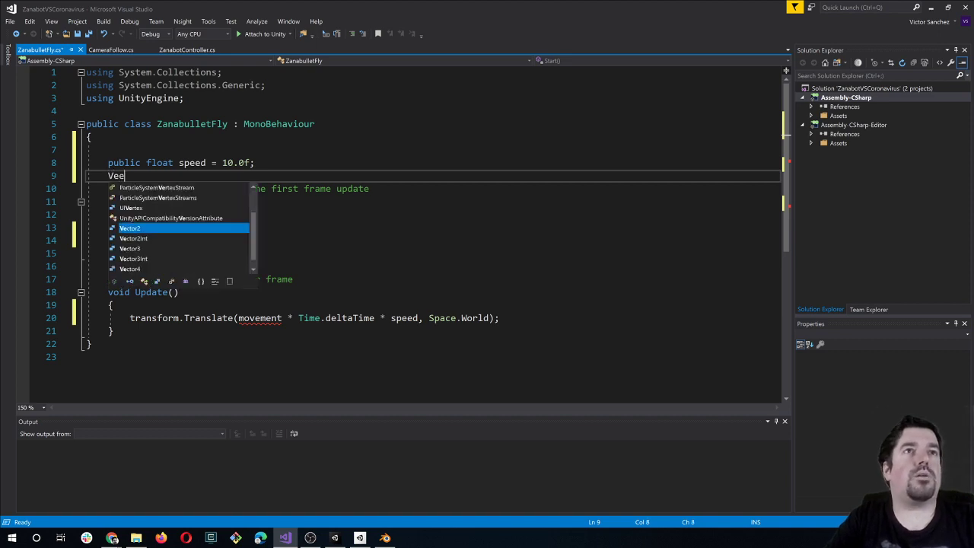
pyautogui.write('tor2 ')
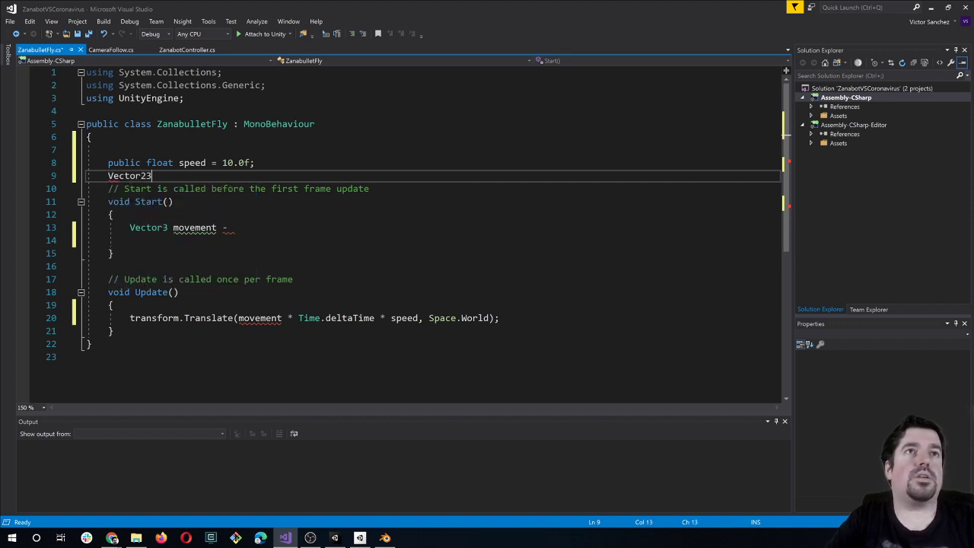
pyautogui.write('ov')
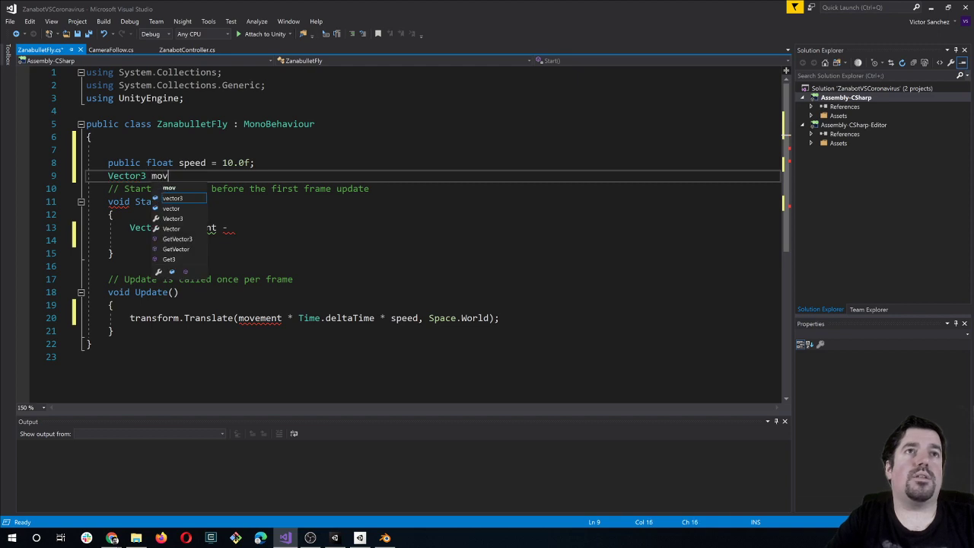
pyautogui.write('ement;')
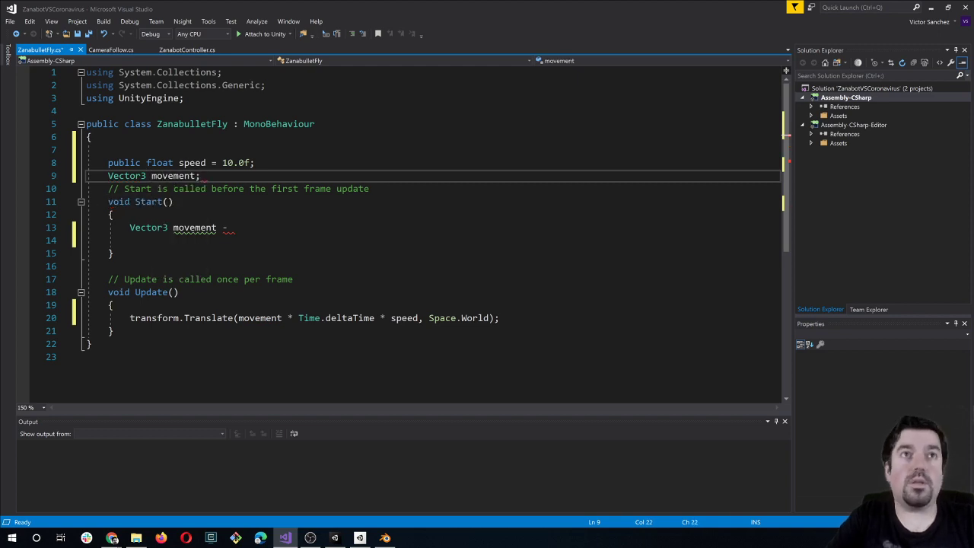
pyautogui.doubleClick(139, 227)
pyautogui.press('Delete')
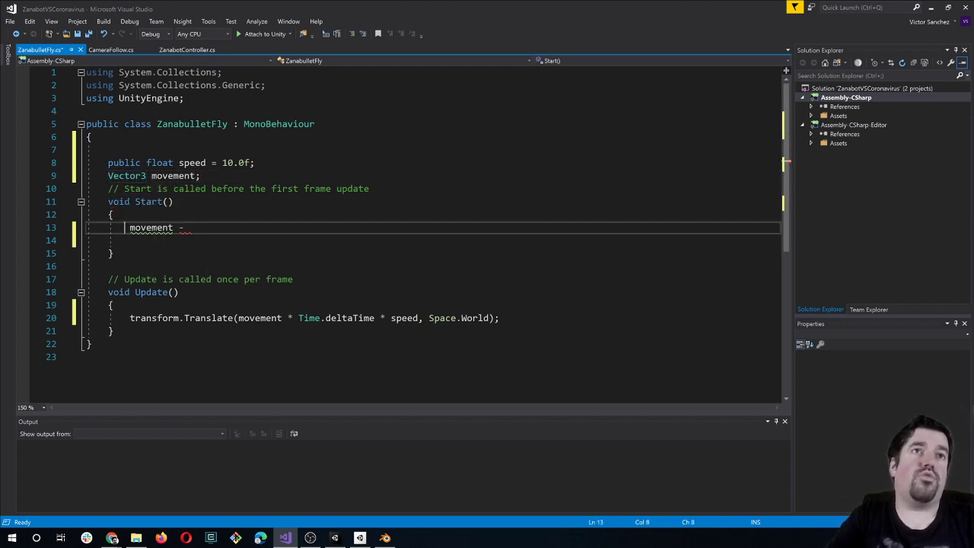
pyautogui.press('Delete')
pyautogui.click(152, 240)
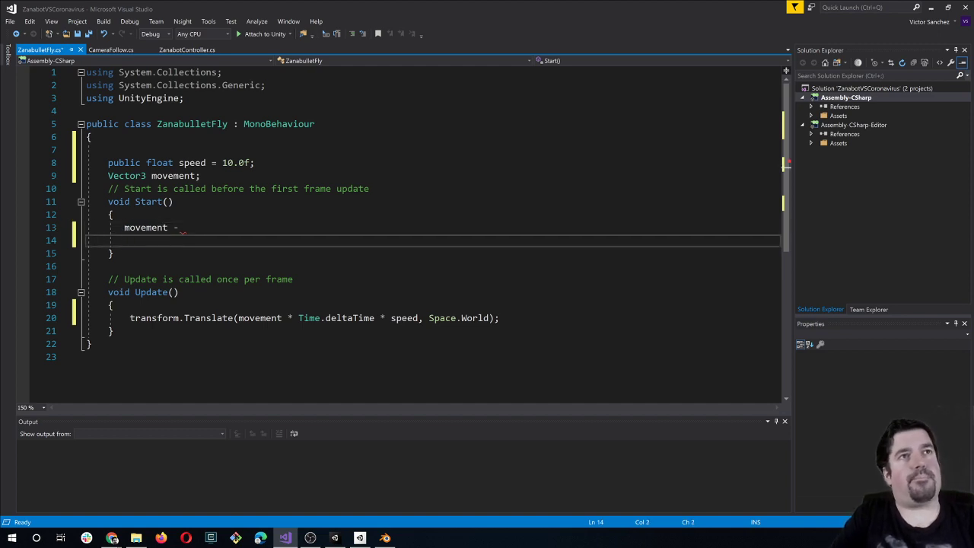
pyautogui.press('BackSpace')
pyautogui.press('BackSpace')
pyautogui.press('BackSpace')
pyautogui.write('= ne')
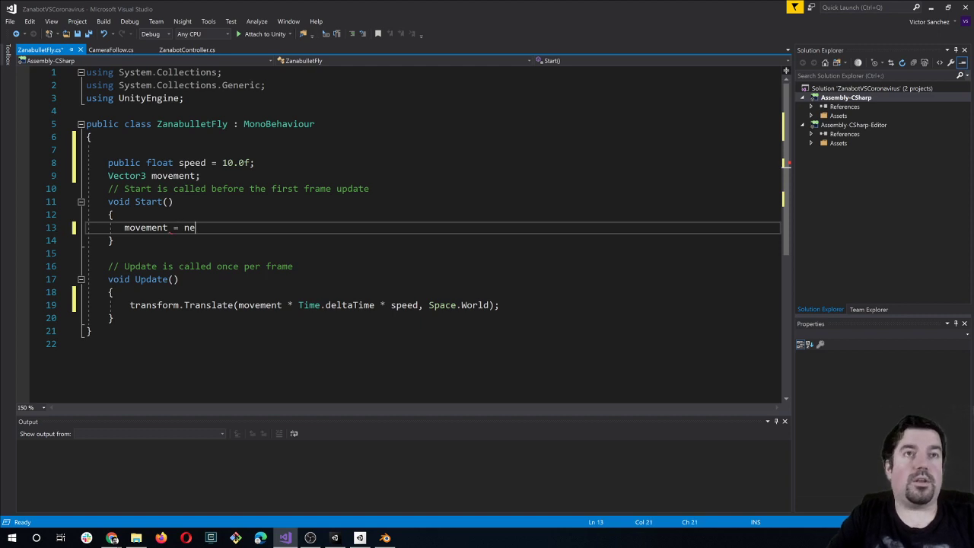
pyautogui.write('w V')
pyautogui.press('Tab')
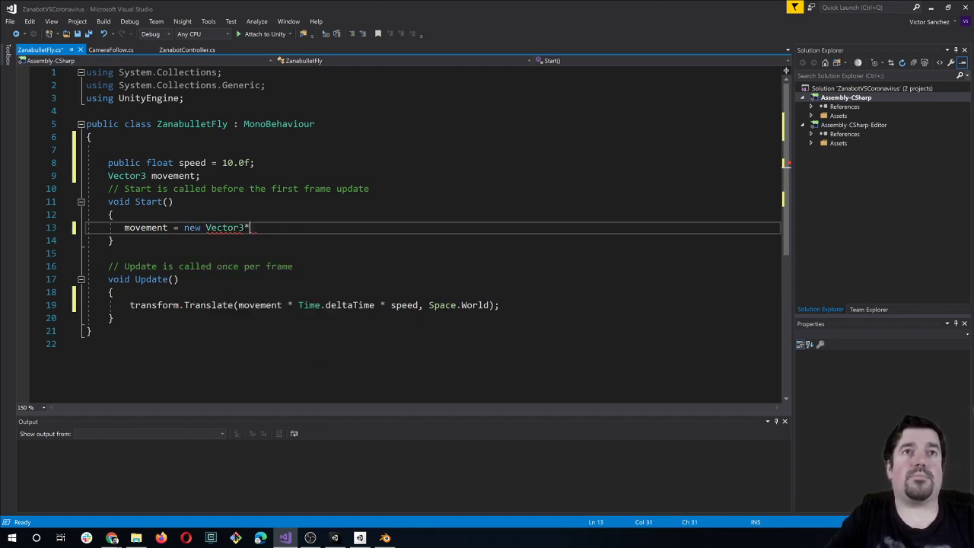
pyautogui.write('0')
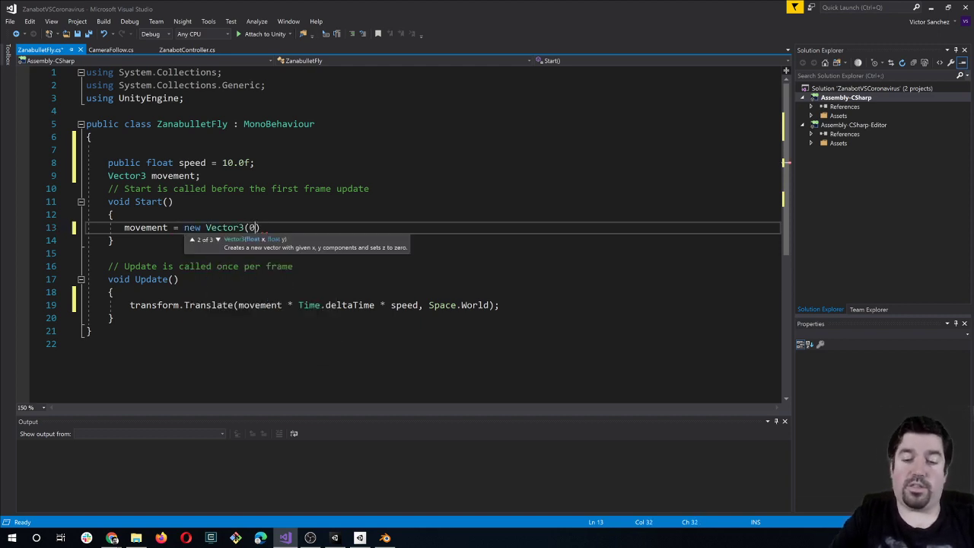
pyautogui.write(', 0, 0)')
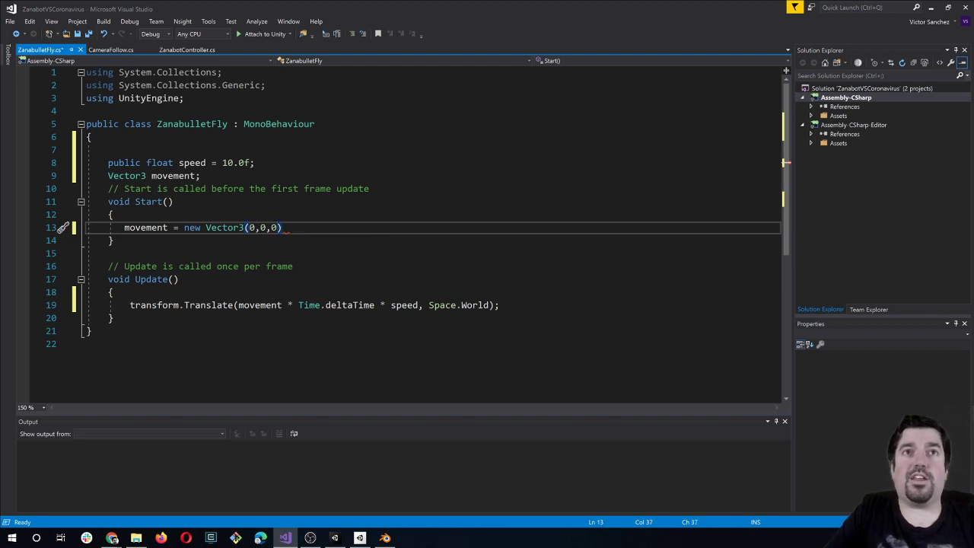
pyautogui.write(';')
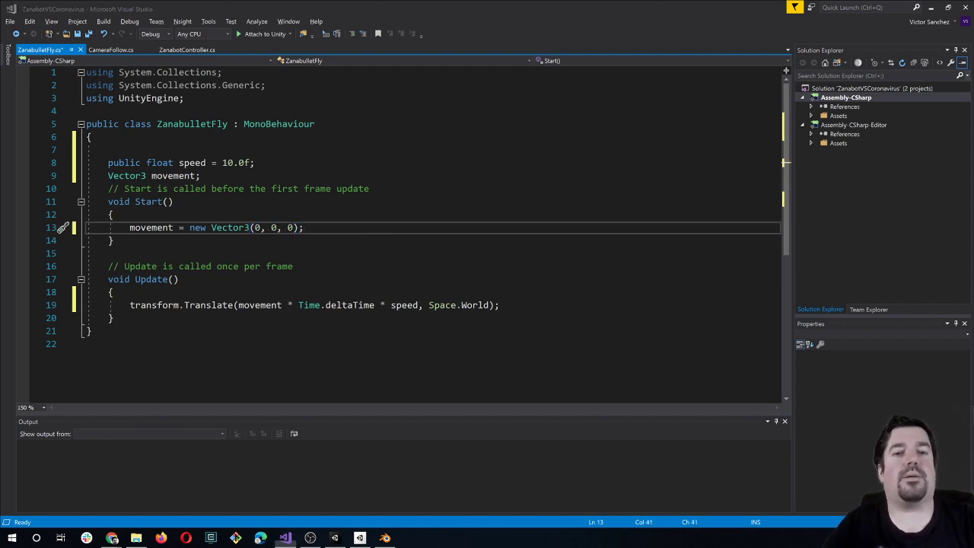
pyautogui.hotkey('alt', 'Tab')
# Step: Move the zanabullet forward along Z to -204.4 in the Scene view
pyautogui.keyDown('alt'); pyautogui.moveTo(542, 285); pyautogui.dragTo(440, 331); pyautogui.keyUp('alt')
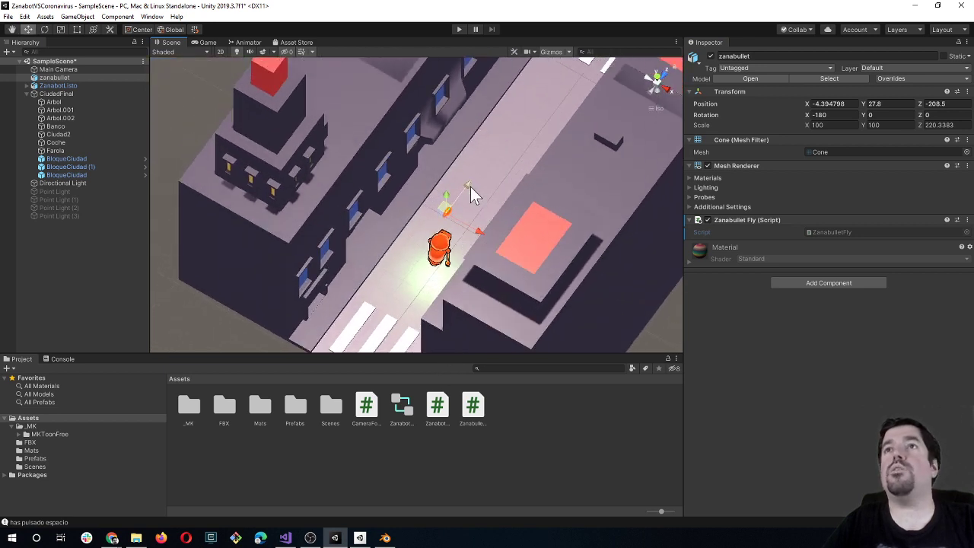
pyautogui.moveTo(470, 187); pyautogui.dragTo(476, 182)
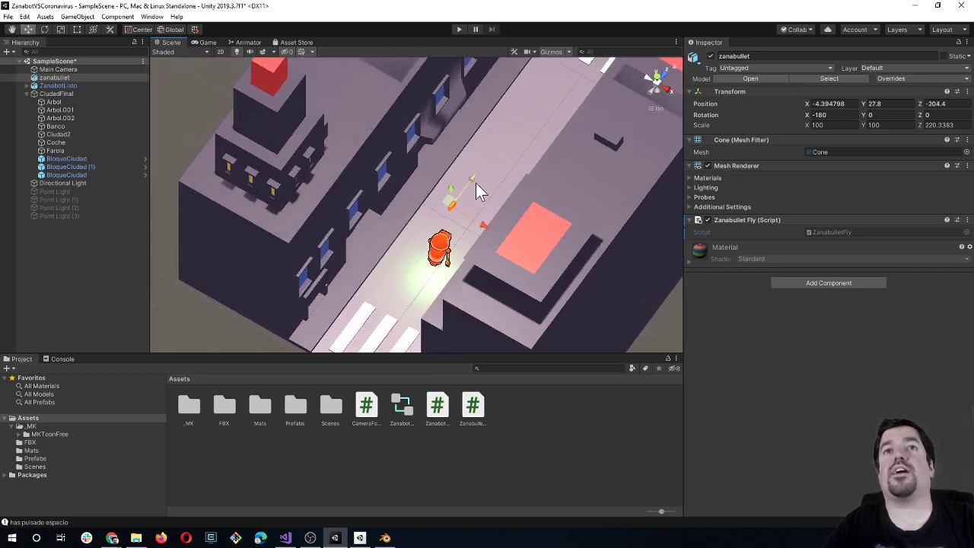
pyautogui.hotkey('alt', 'Tab')
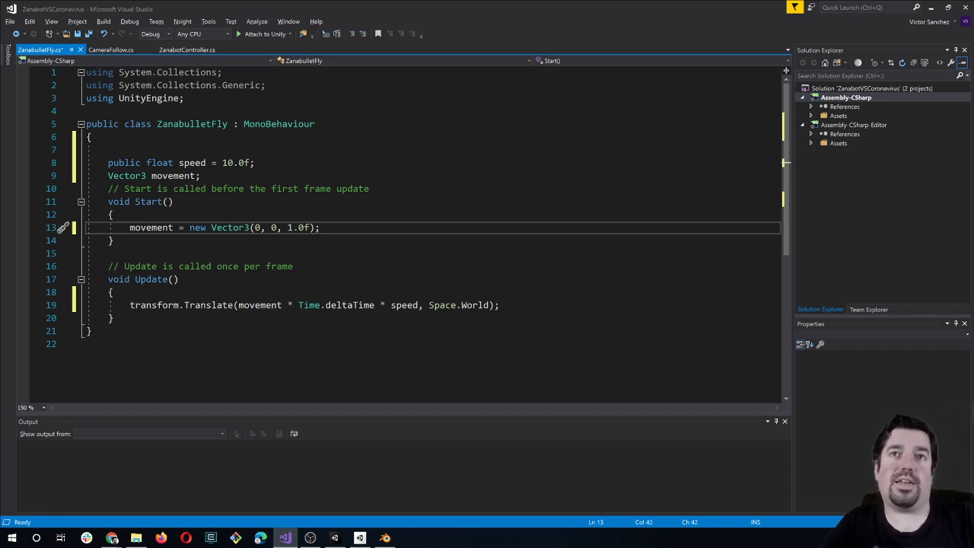
# Step: Save ZanabulletFly.cs so Unity picks up the Speed field set to 10
pyautogui.click(91, 331)
pyautogui.hotkey('ctrl', 's')
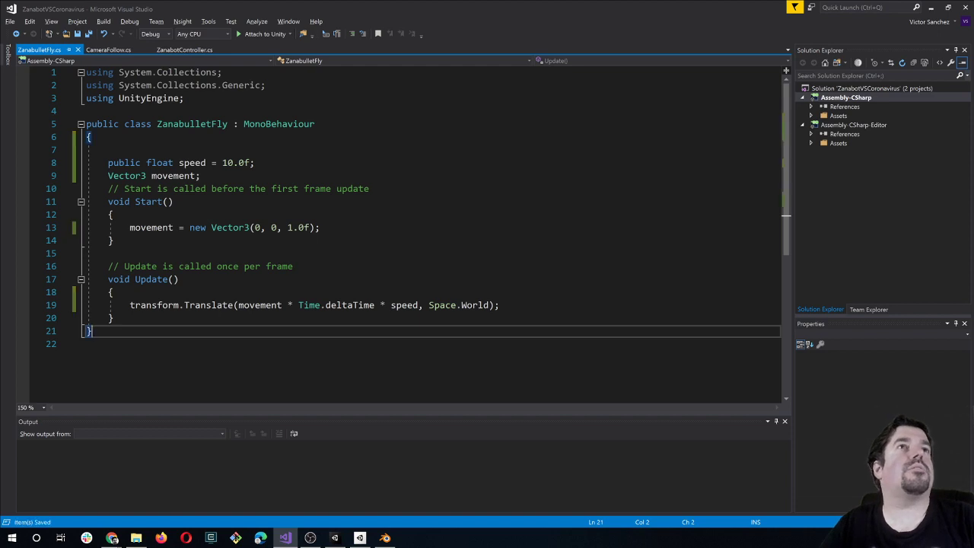
pyautogui.hotkey('alt', 'Tab')
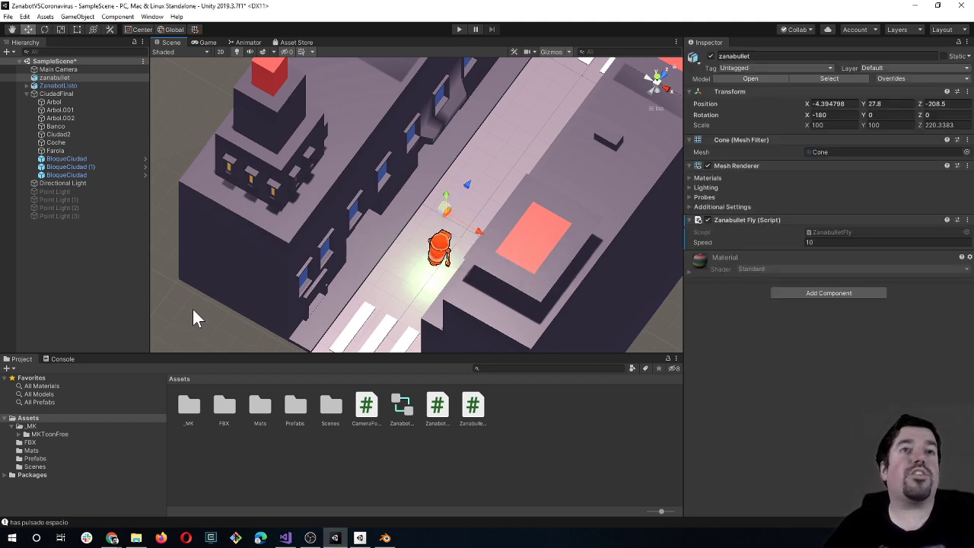
# Step: From a top-down view, play-test the scene to watch the carrot fly along Z, then stop
pyautogui.moveTo(203, 314)
pyautogui.keyDown('alt'); pyautogui.mouseDown()
pyautogui.moveTo(231, 291)
pyautogui.moveTo(330, 264)
pyautogui.mouseUp(); pyautogui.keyUp('alt')
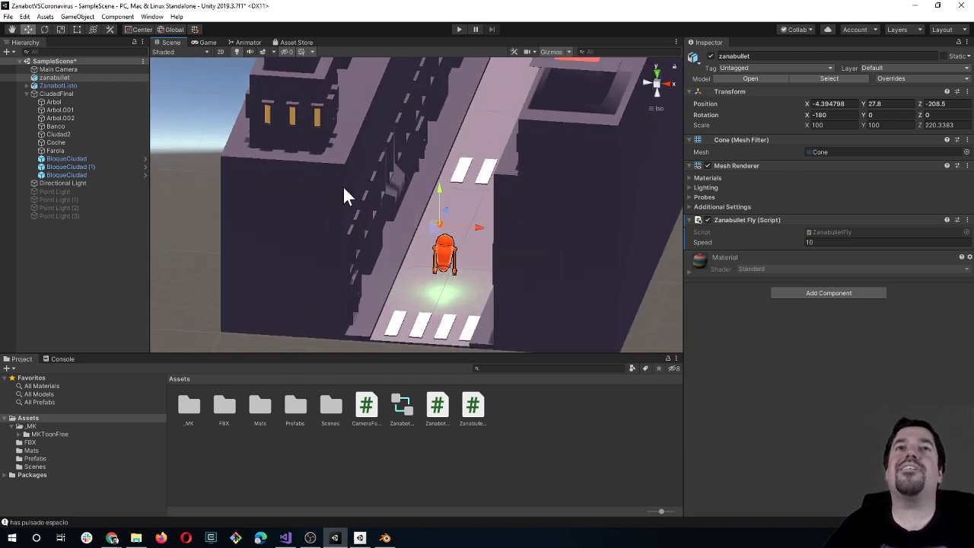
pyautogui.click(656, 74)
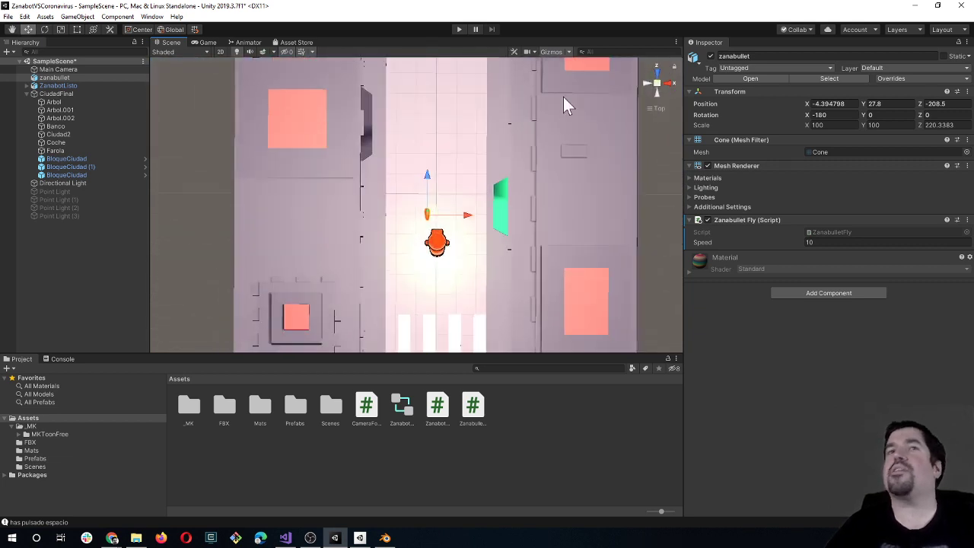
pyautogui.moveTo(404, 274); pyautogui.dragTo(396, 296, button='middle')
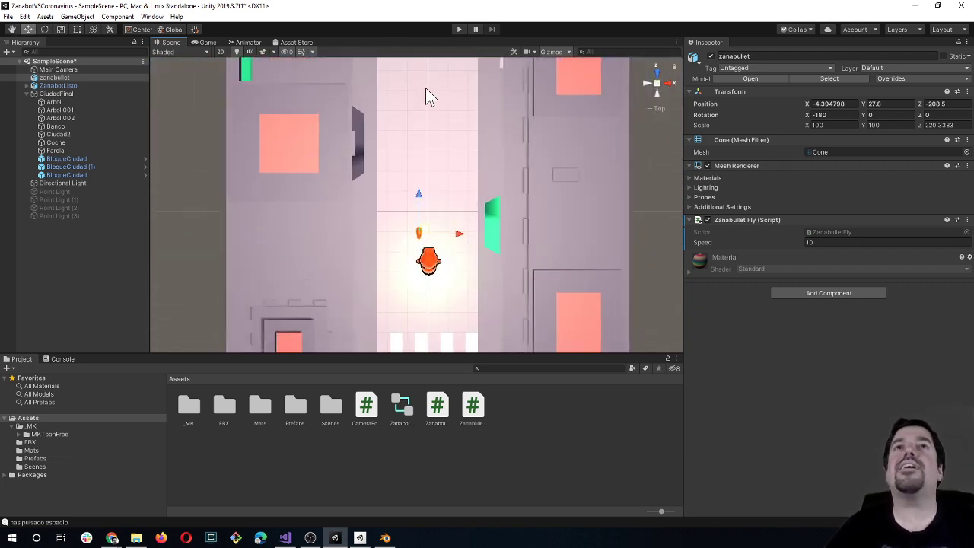
pyautogui.click(460, 29)
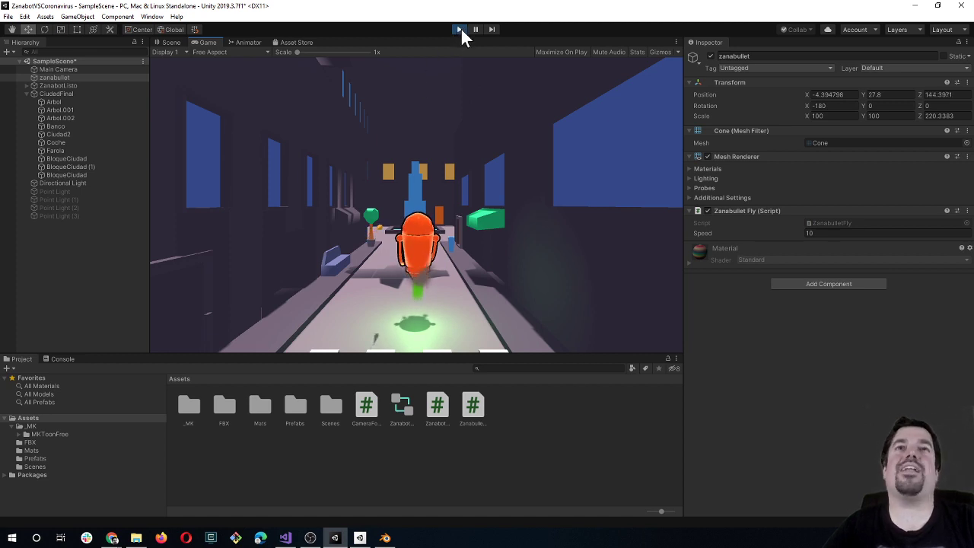
pyautogui.click(460, 29)
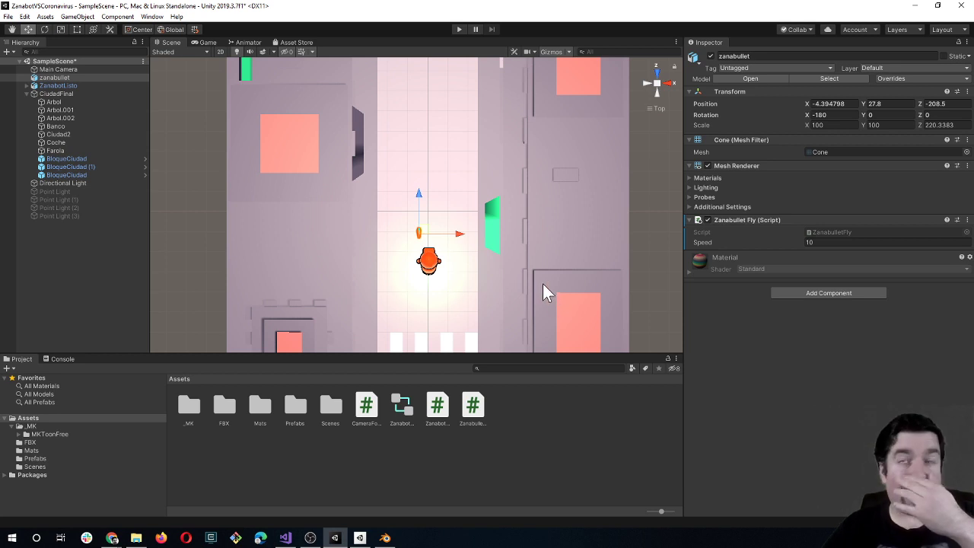
# Step: Add a Box Collider to the zanabullet by searching 'box' in Add Component
pyautogui.click(800, 291)
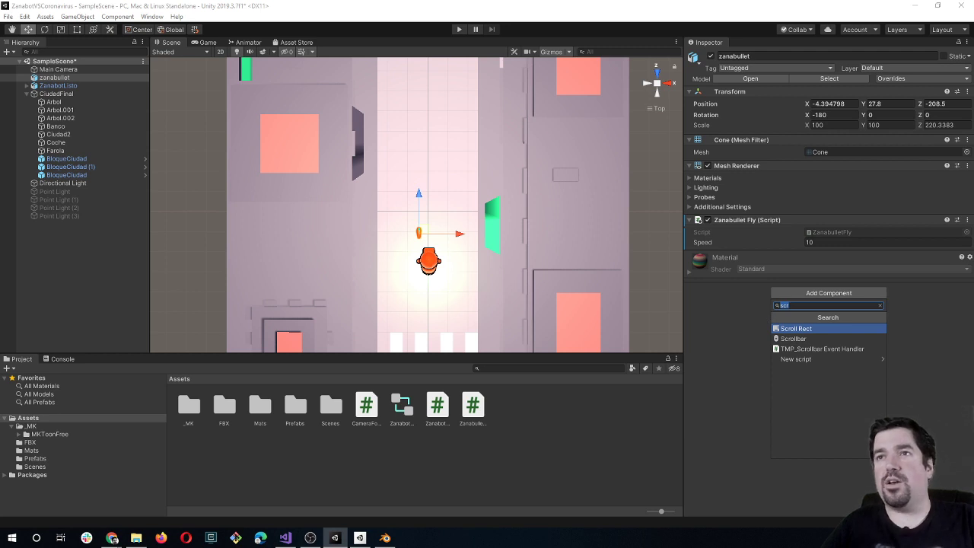
pyautogui.write('box')
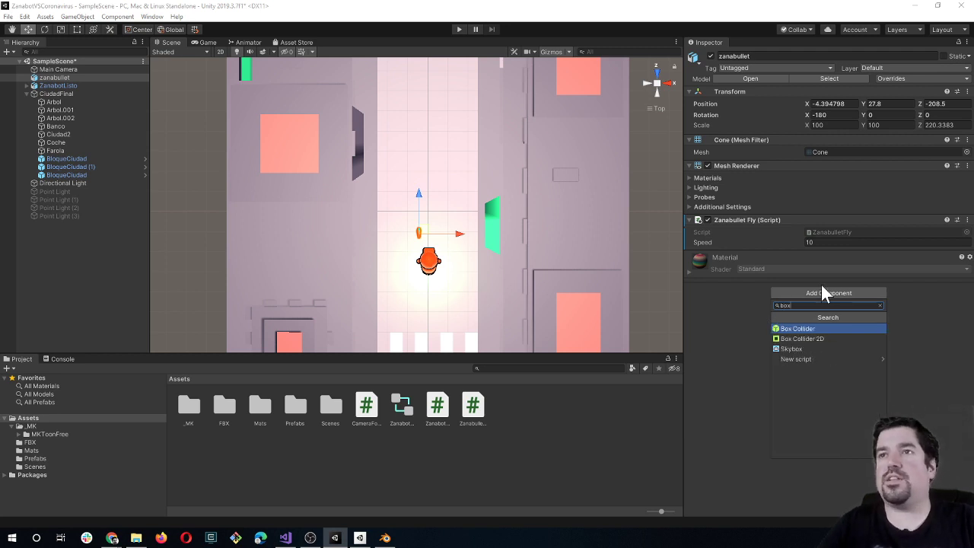
pyautogui.click(799, 329)
# Step: Zoom in on the carrot bullet and bring up the component list again to add a Rigidbody
pyautogui.scroll(2, 440, 227)
pyautogui.scroll(2, 449, 251)
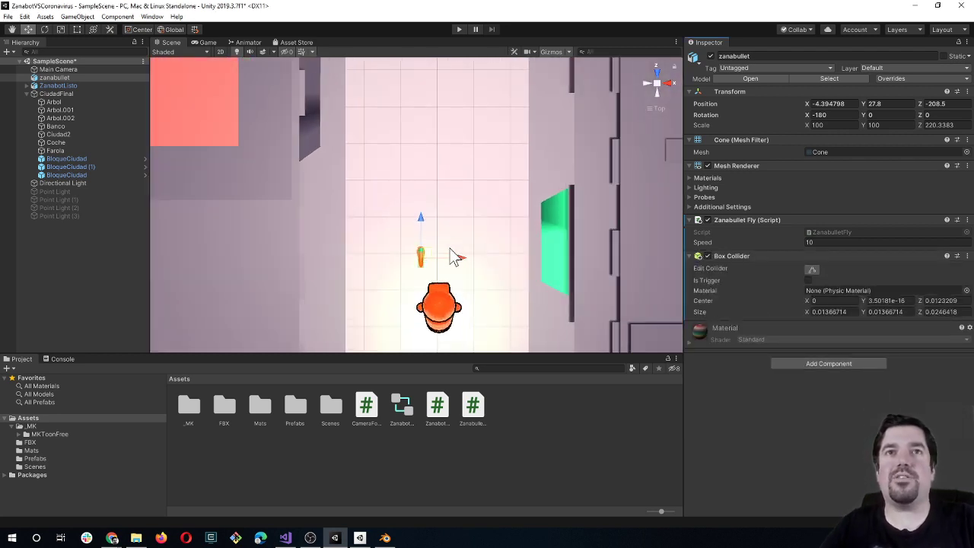
pyautogui.scroll(2, 441, 240)
pyautogui.moveTo(435, 230)
pyautogui.mouseDown(button='middle')
pyautogui.moveTo(446, 257)
pyautogui.moveTo(419, 210)
pyautogui.mouseUp(button='middle')
pyautogui.scroll(2, 418, 216)
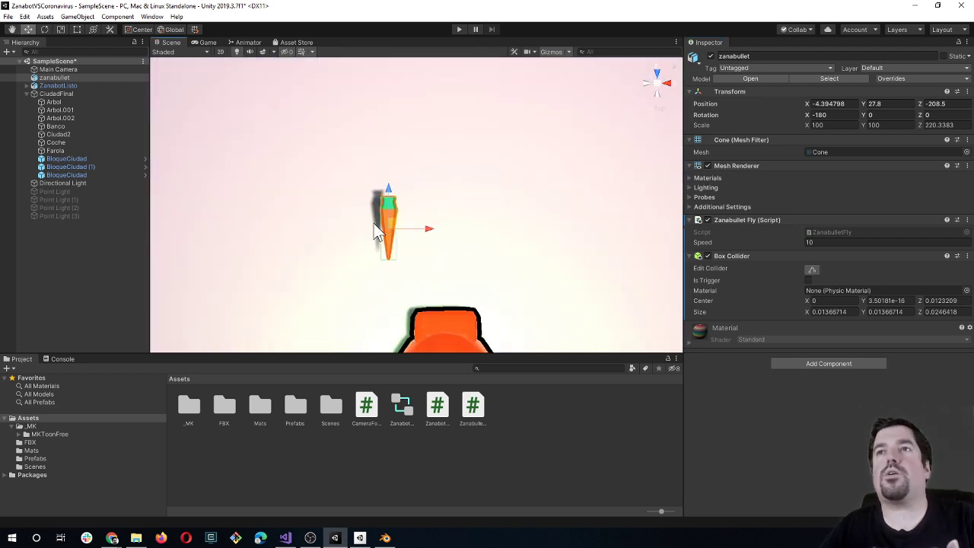
pyautogui.click(830, 364)
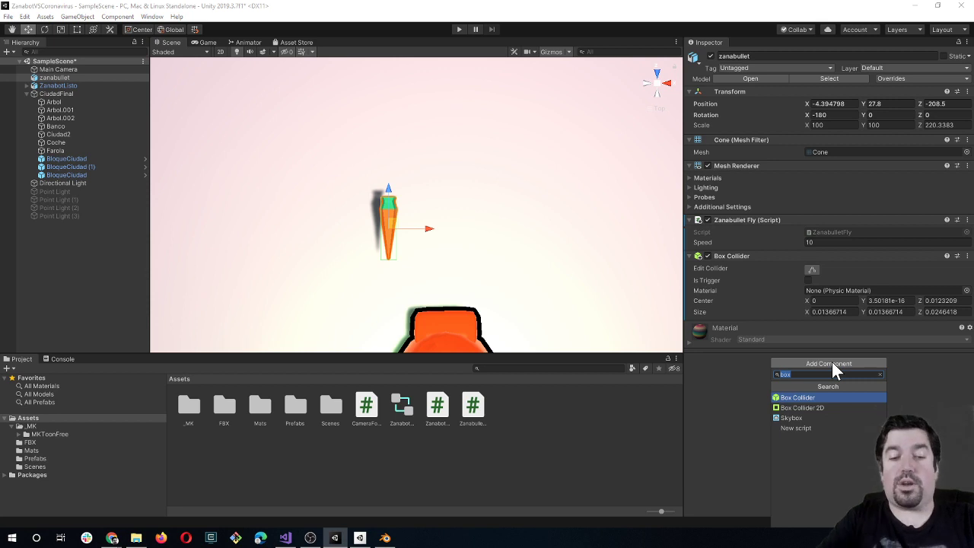
pyautogui.press('Escape')
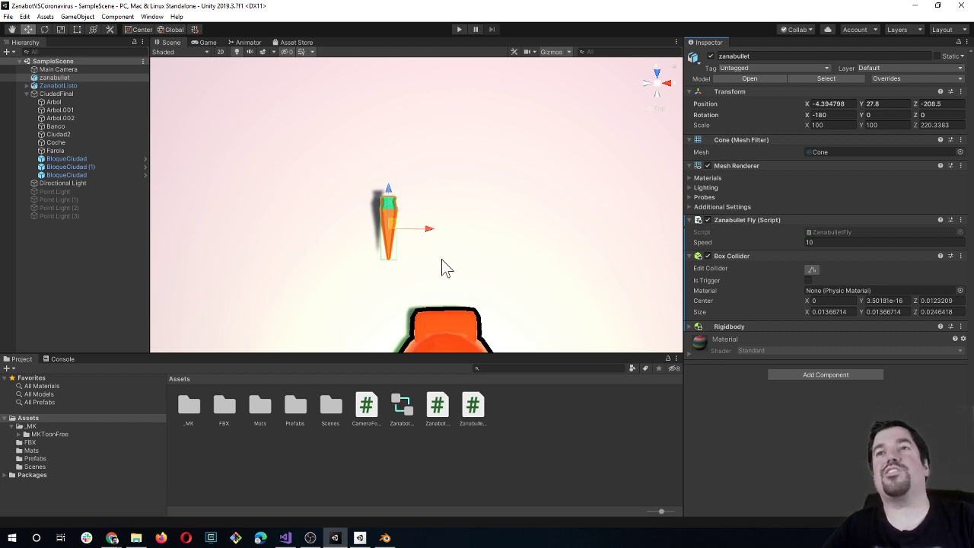
pyautogui.keyDown('alt'); pyautogui.moveTo(485, 311); pyautogui.dragTo(388, 219); pyautogui.keyUp('alt')
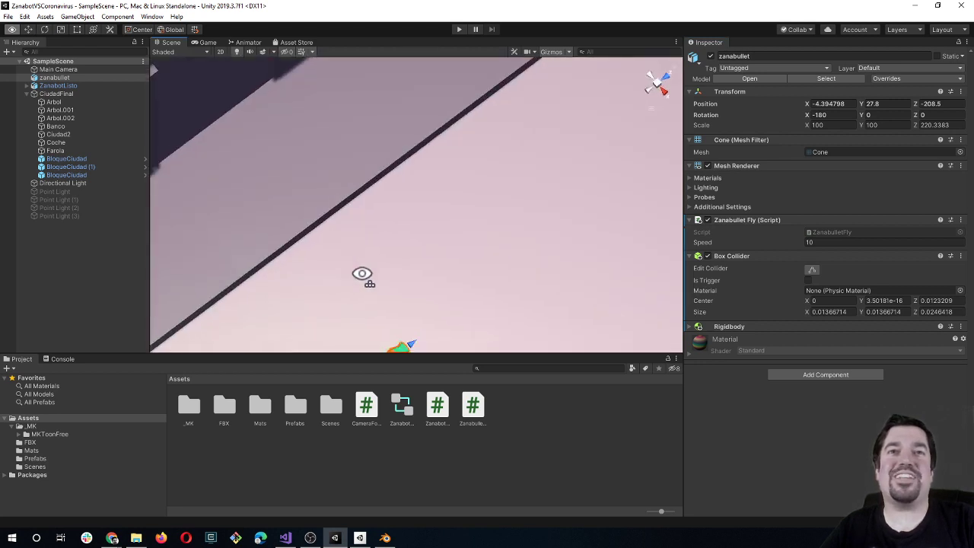
pyautogui.press('f')
pyautogui.press('w')
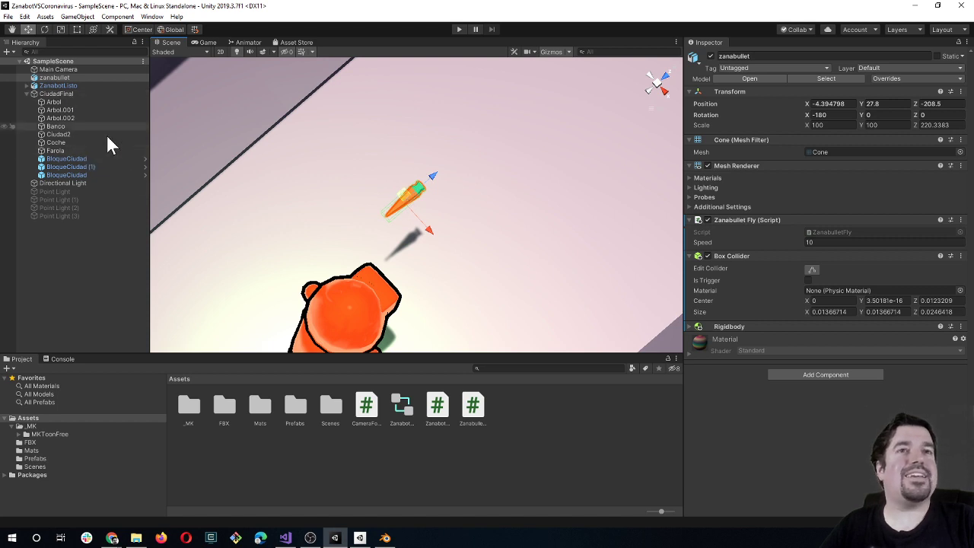
pyautogui.keyDown('alt'); pyautogui.moveTo(388, 220); pyautogui.dragTo(411, 230); pyautogui.keyUp('alt')
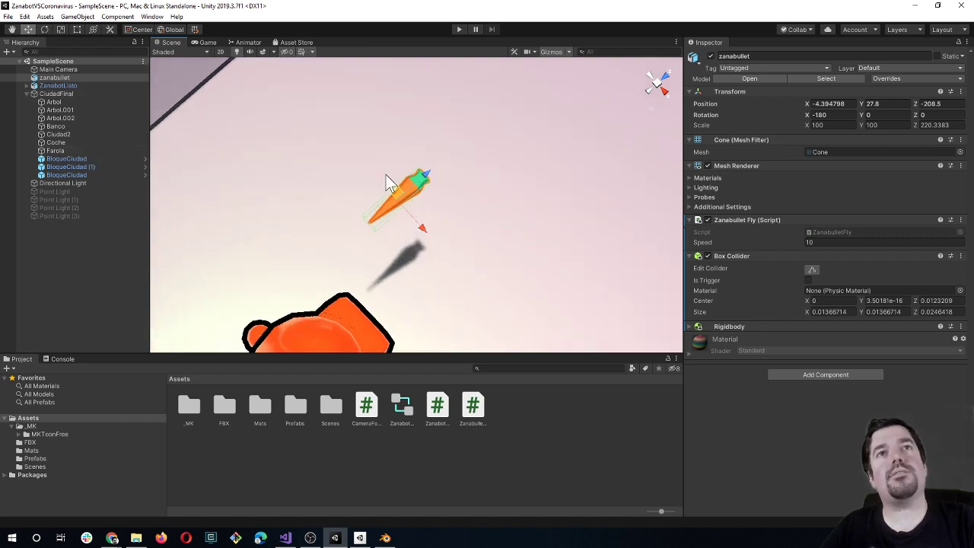
pyautogui.keyDown('alt'); pyautogui.moveTo(426, 189); pyautogui.dragTo(426, 193); pyautogui.keyUp('alt')
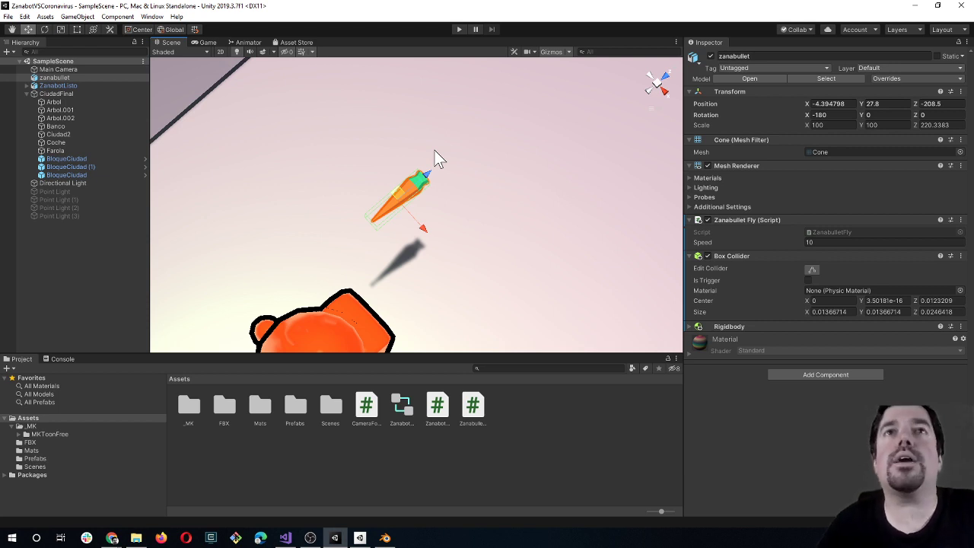
# Step: Add a Trail Renderer component to the zanabullet via a 'trail' search
pyautogui.click(820, 373)
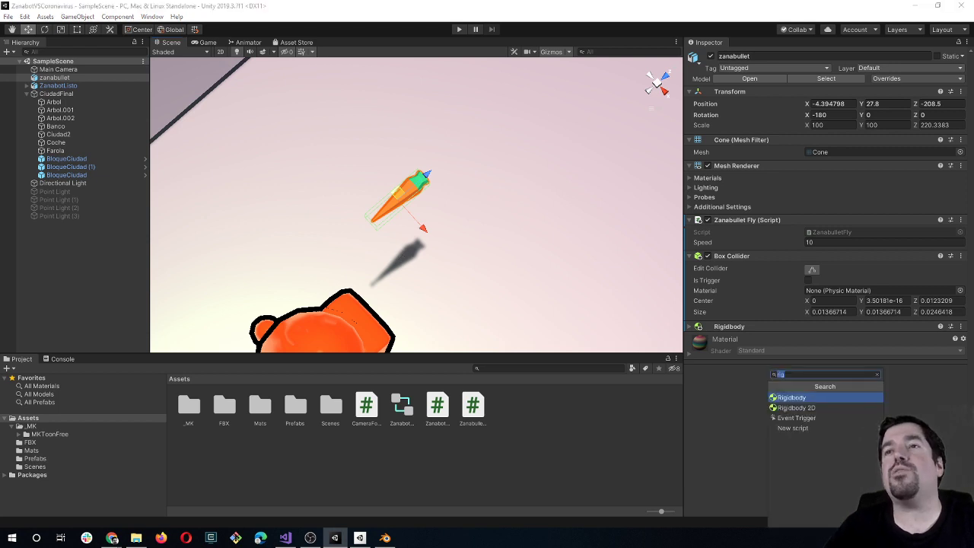
pyautogui.write('trail')
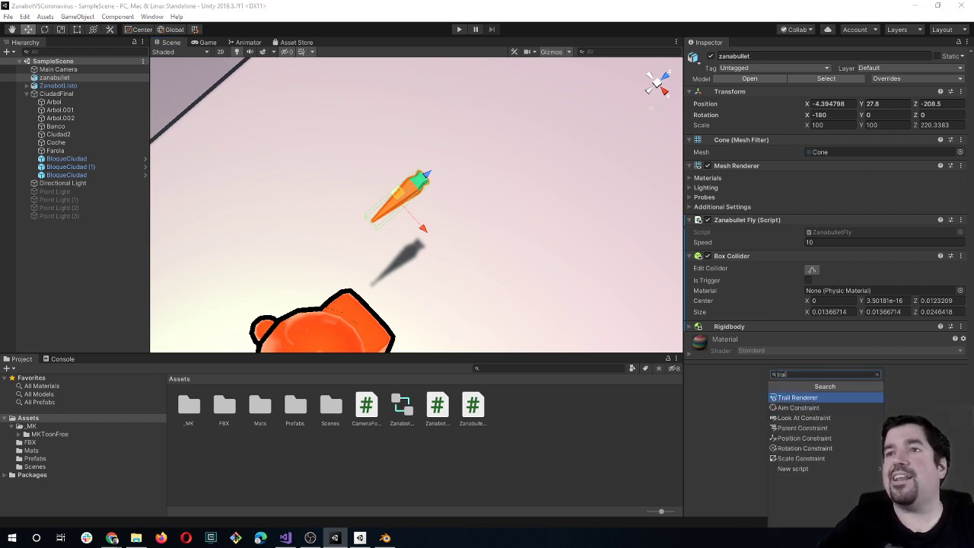
pyautogui.click(798, 396)
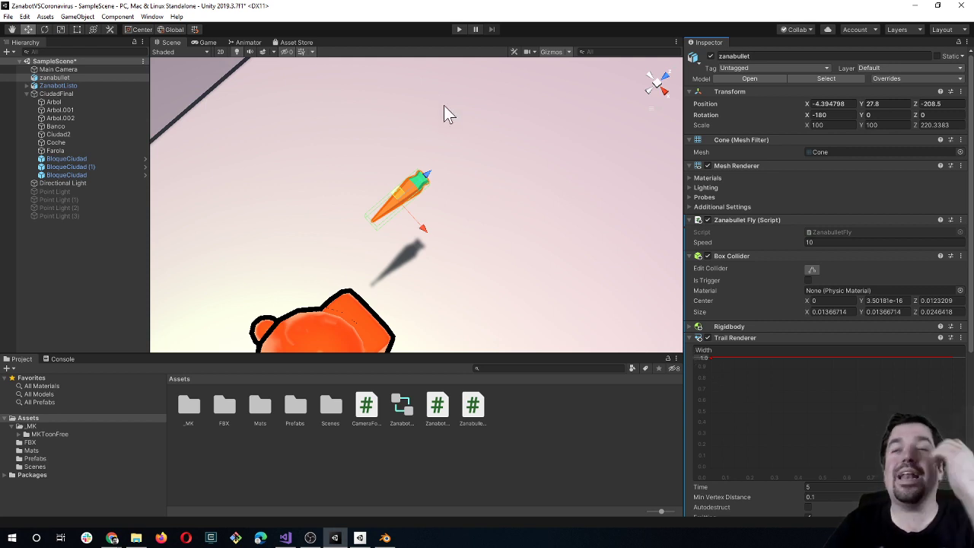
# Step: Eyedrop the carrot's orange into the trail's colour gradient, then start a play test
pyautogui.scroll(-3, 723, 318)
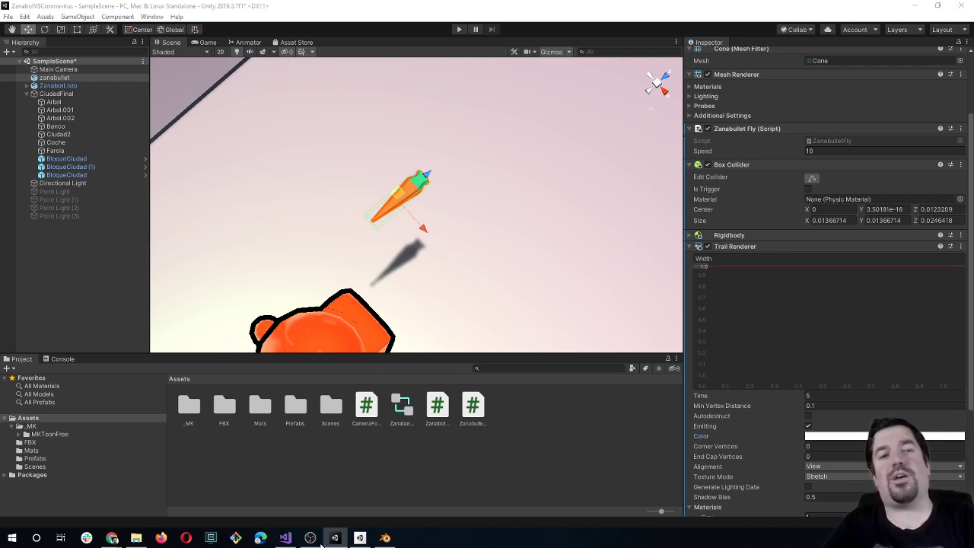
pyautogui.moveTo(310, 538)
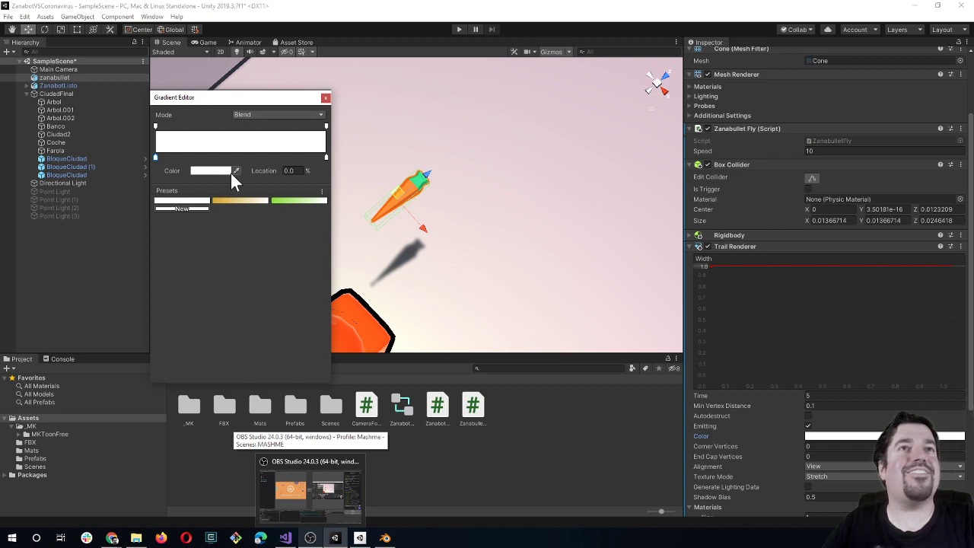
pyautogui.click(236, 169)
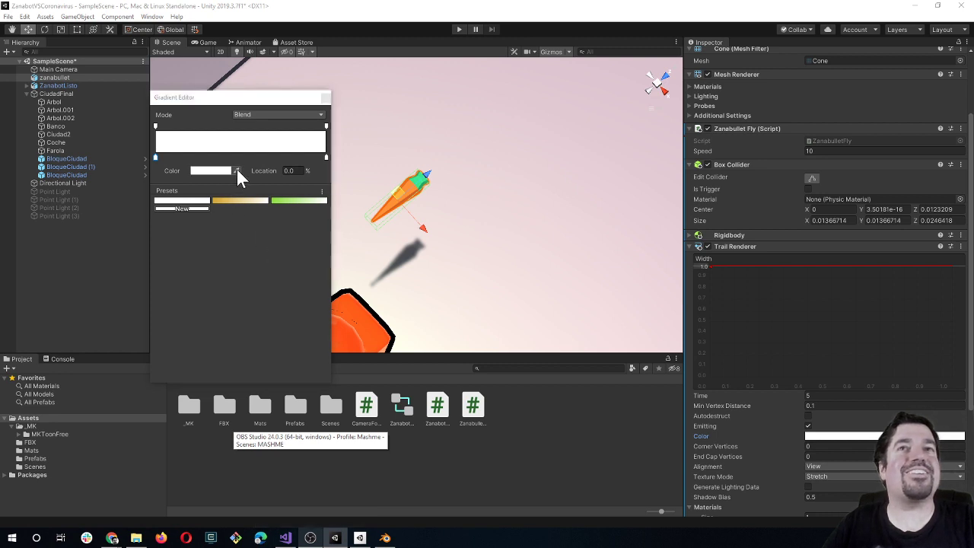
pyautogui.click(408, 202)
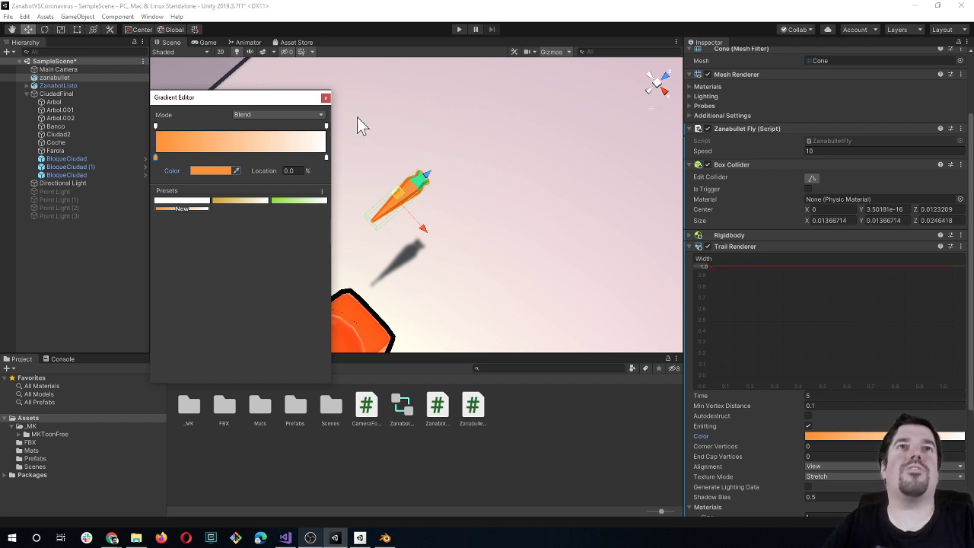
pyautogui.click(325, 99)
pyautogui.click(457, 30)
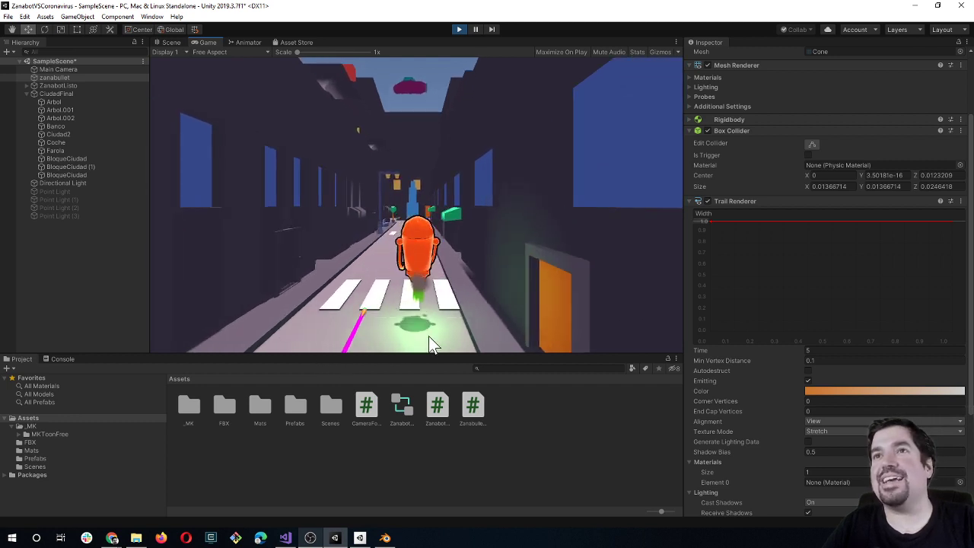
# Step: Adjust the trail width during play, narrowing to about 0.45 then widening to about 0.55
pyautogui.scroll(-2, 795, 304)
pyautogui.scroll(-2, 791, 327)
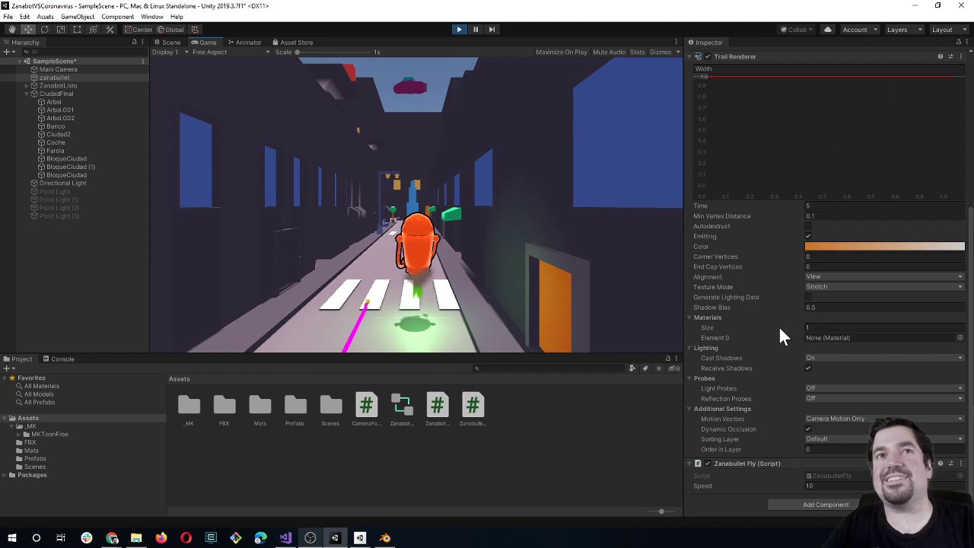
pyautogui.scroll(5, 779, 325)
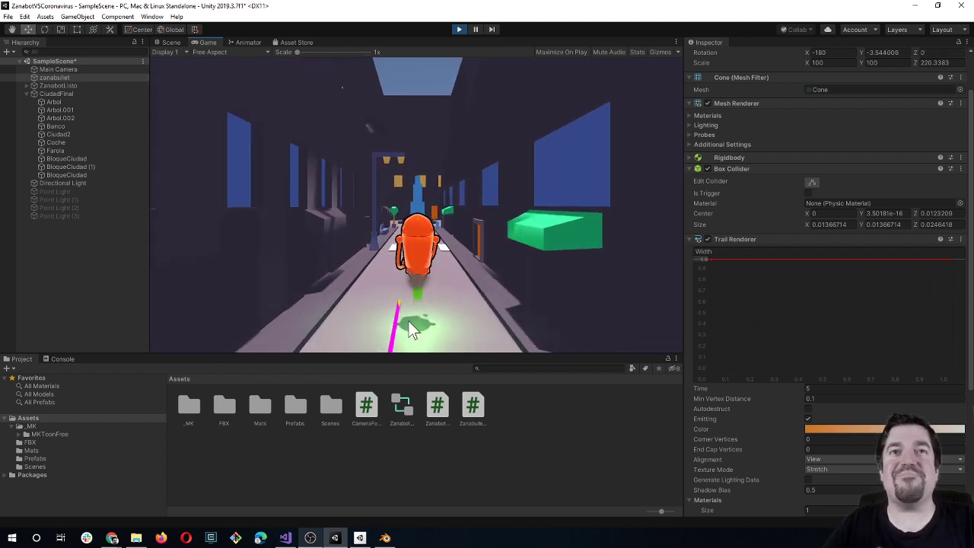
pyautogui.scroll(-5, 796, 415)
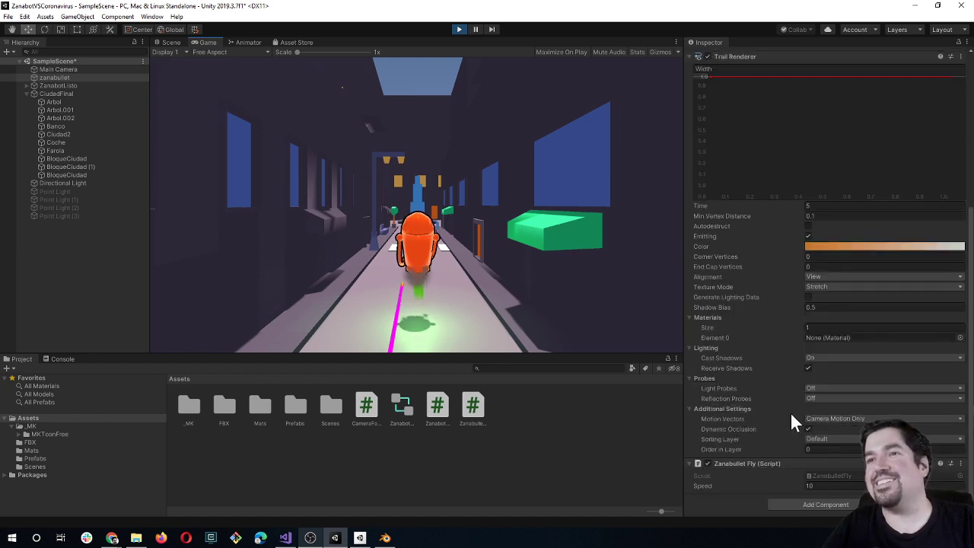
pyautogui.scroll(6, 788, 411)
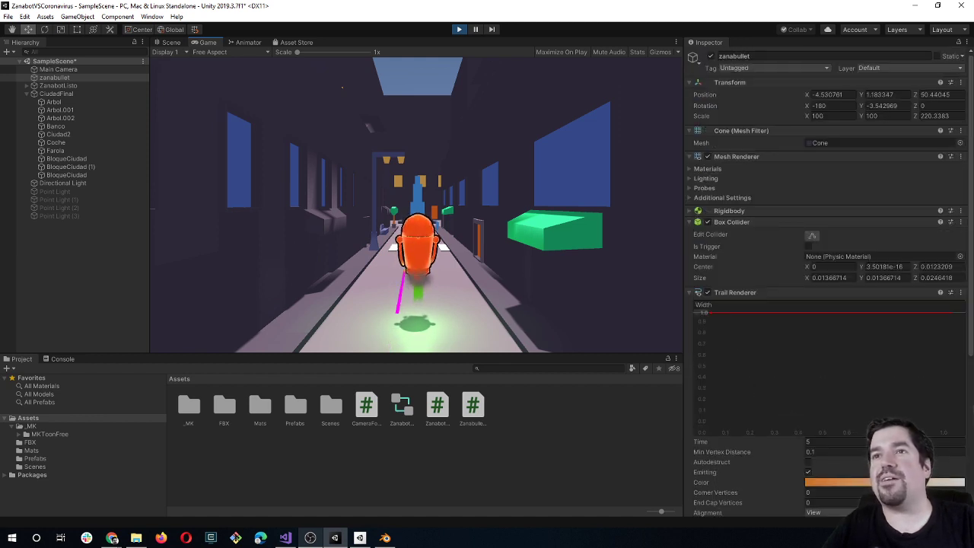
pyautogui.moveTo(709, 311)
pyautogui.mouseDown()
pyautogui.moveTo(718, 373)
pyautogui.moveTo(730, 353)
pyautogui.moveTo(732, 377)
pyautogui.mouseUp()
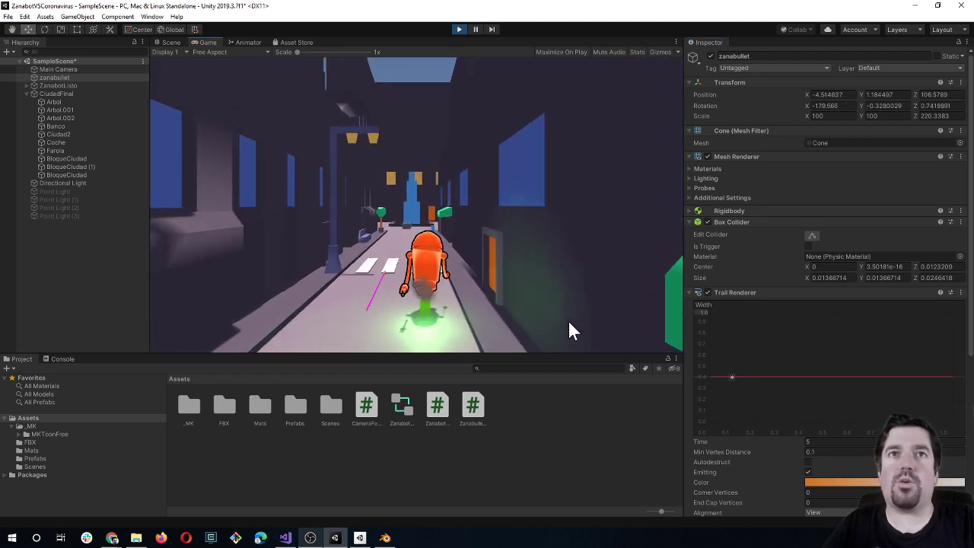
pyautogui.moveTo(732, 377); pyautogui.dragTo(732, 363)
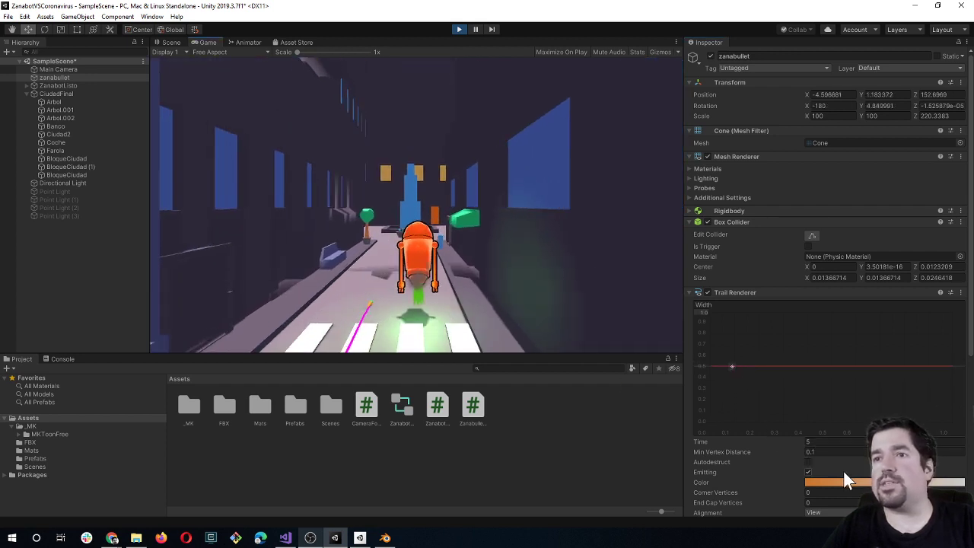
# Step: Toggle the trail's Emitting option and enable Autodestruct
pyautogui.click(808, 472)
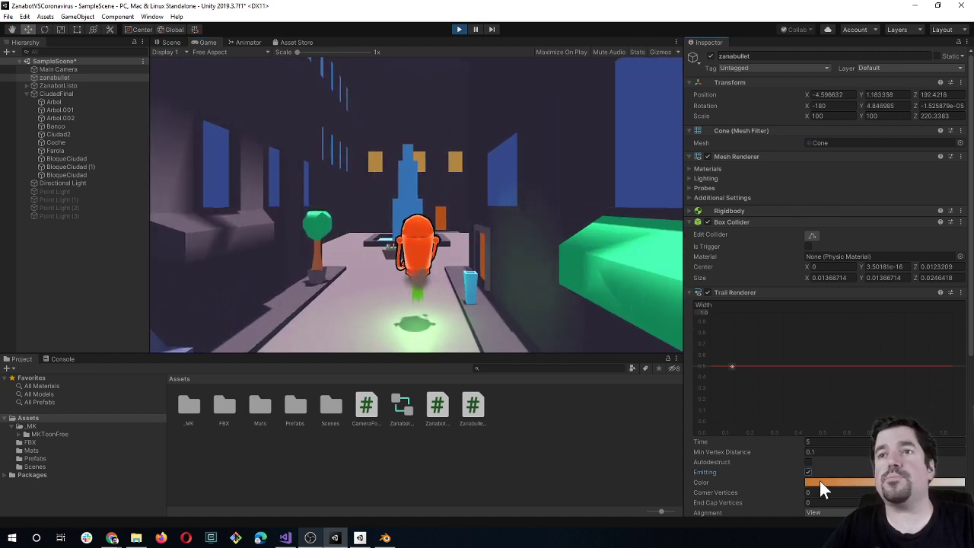
pyautogui.click(808, 462)
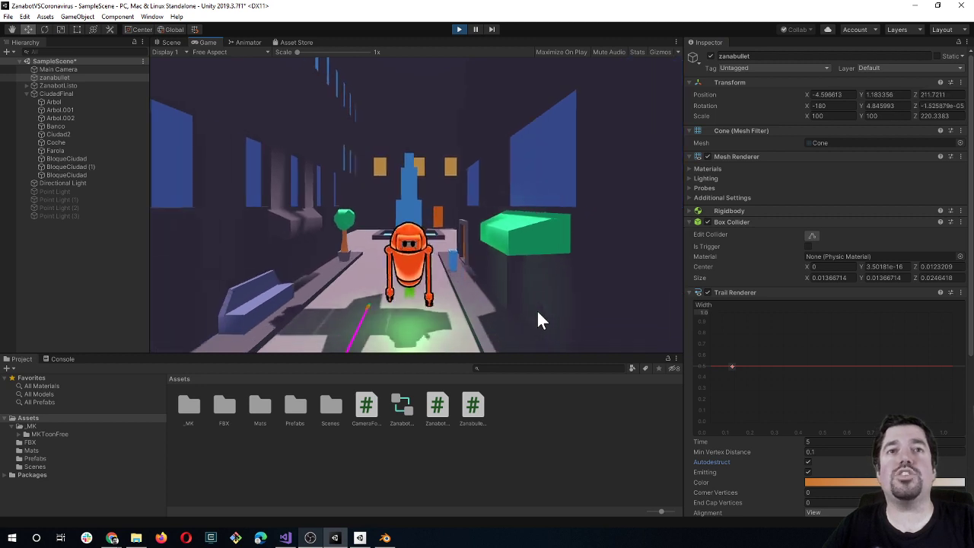
pyautogui.click(809, 472)
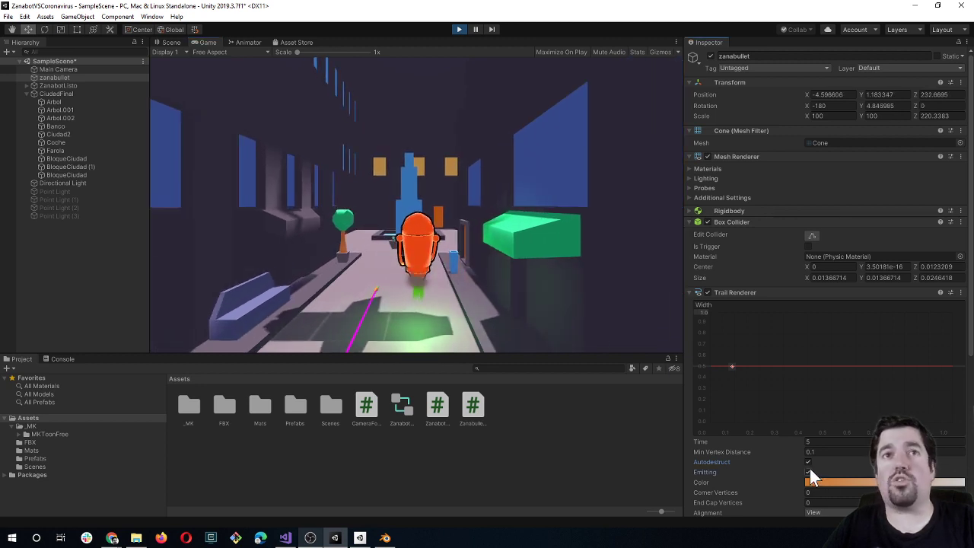
# Step: Switch the trail colour gradient to Fixed mode and pick a slightly deeper orange
pyautogui.click(823, 482)
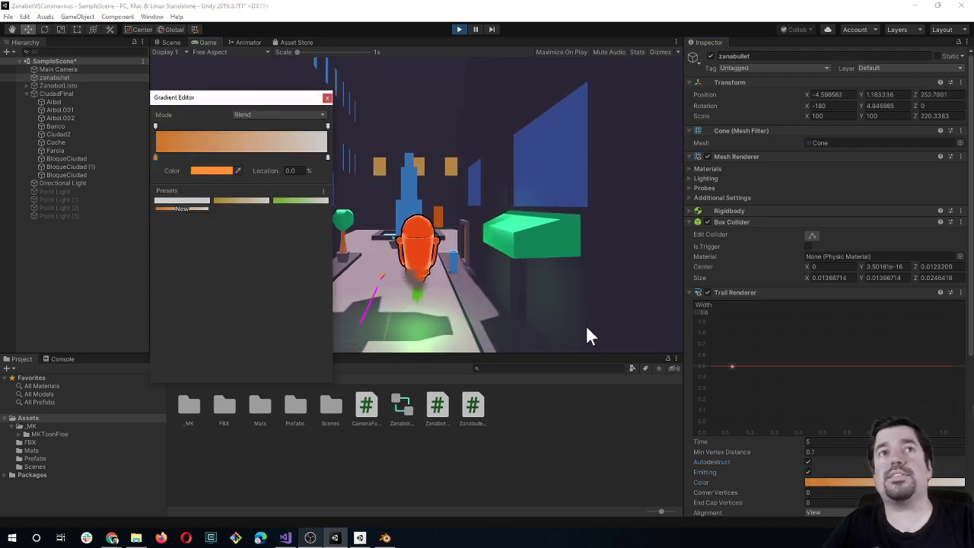
pyautogui.click(262, 116)
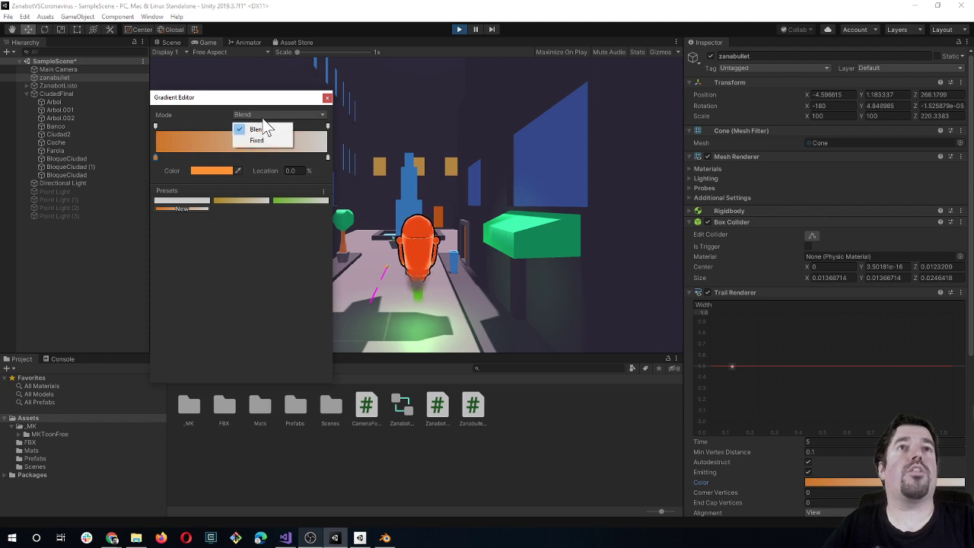
pyautogui.click(258, 136)
pyautogui.click(215, 170)
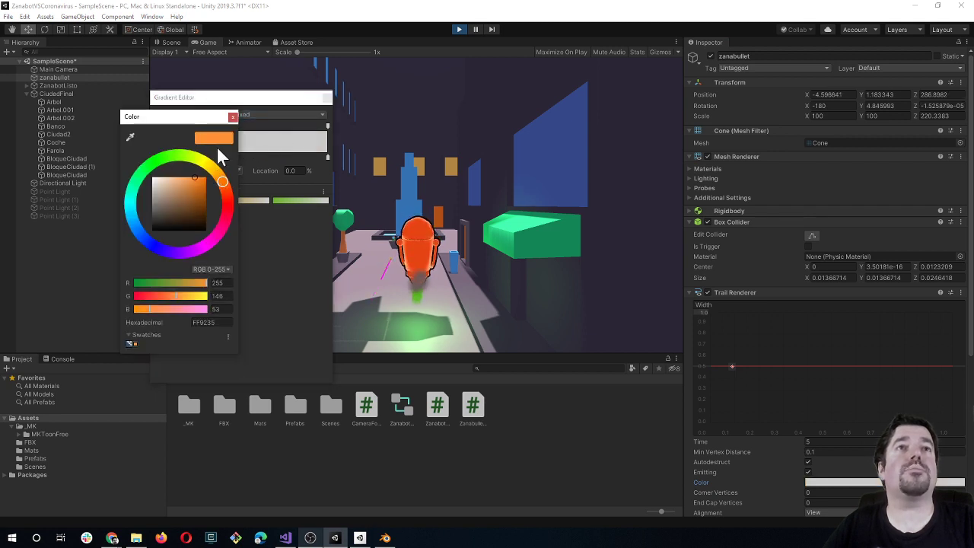
pyautogui.click(197, 180)
pyautogui.click(247, 172)
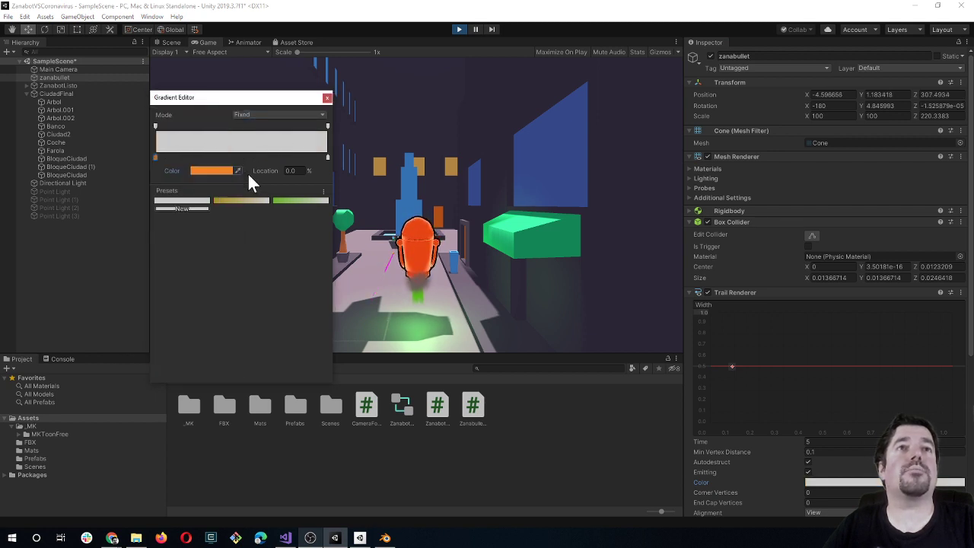
# Step: Delete the gradient's white end colour key and close the Gradient Editor
pyautogui.click(259, 169)
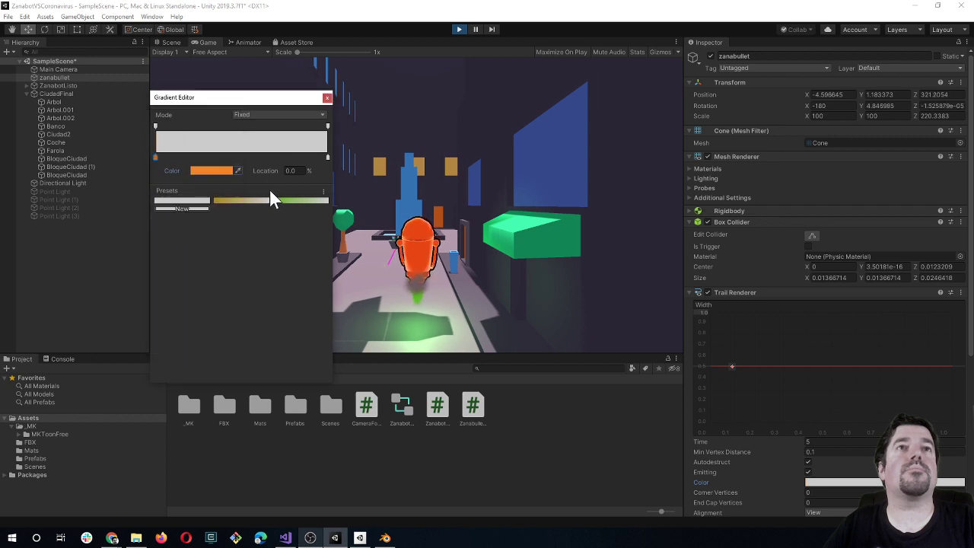
pyautogui.click(328, 126)
pyautogui.click(328, 156)
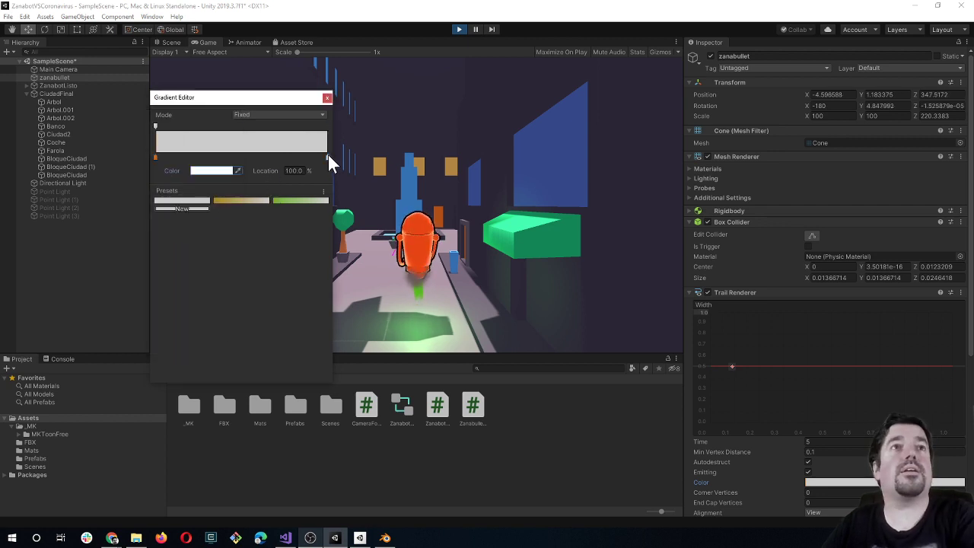
pyautogui.press('Delete')
pyautogui.click(326, 99)
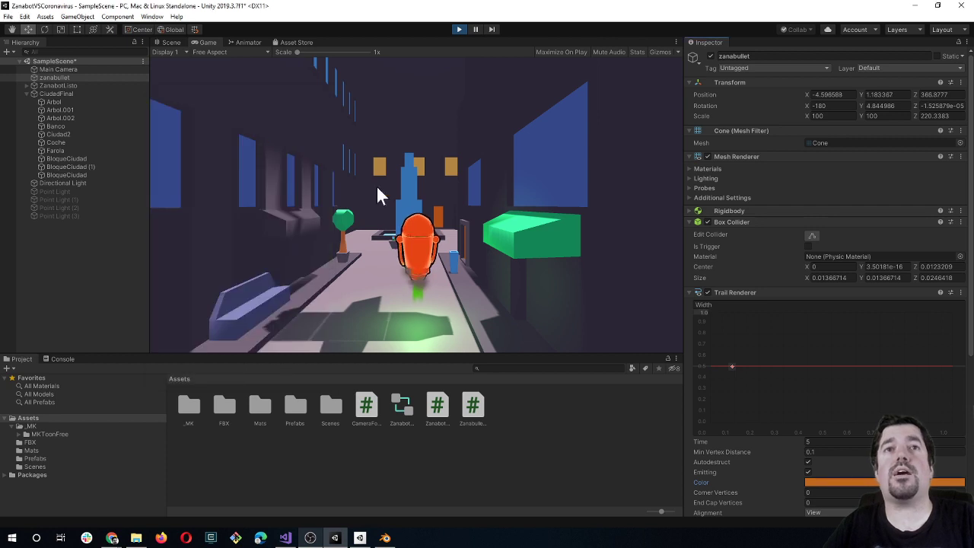
# Step: Restart the play test to check the solid orange trail
pyautogui.click(458, 29)
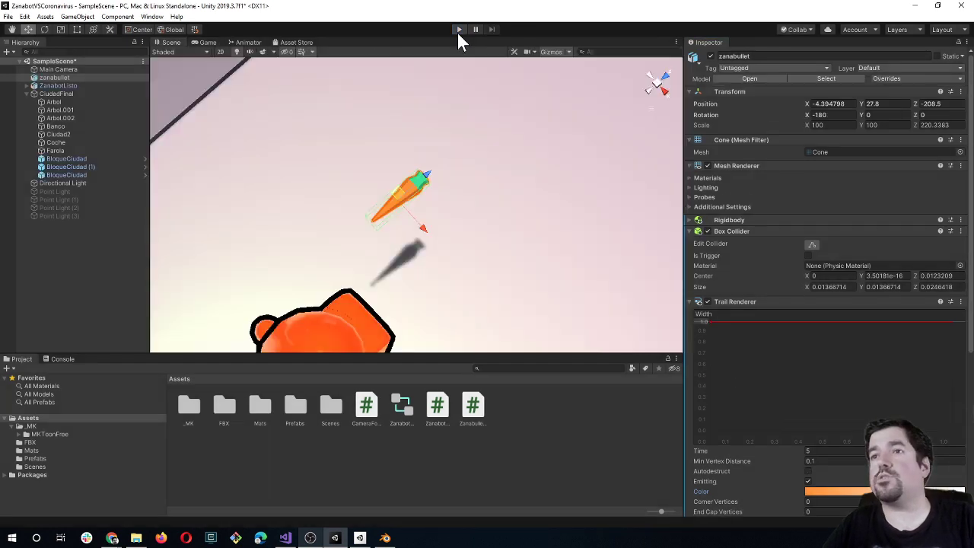
pyautogui.click(459, 29)
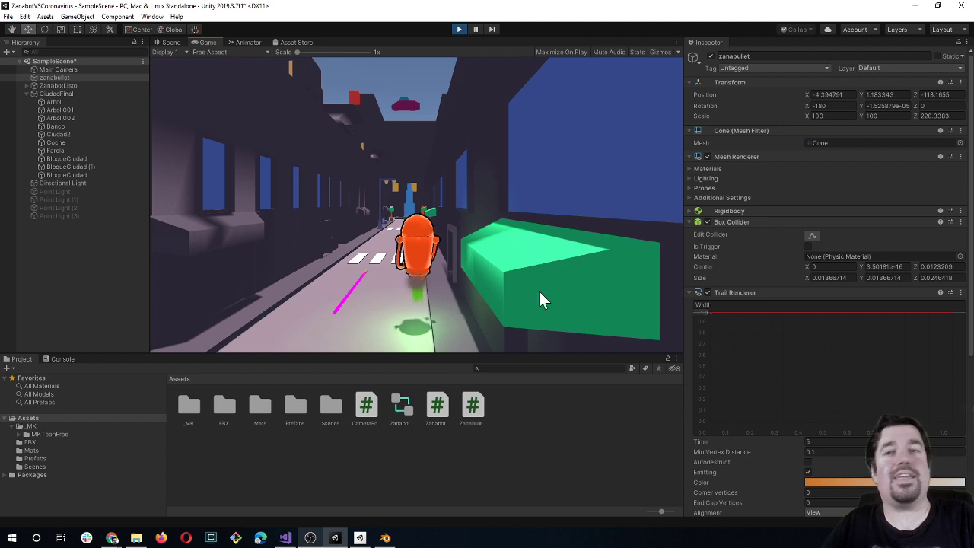
pyautogui.scroll(-3, 834, 387)
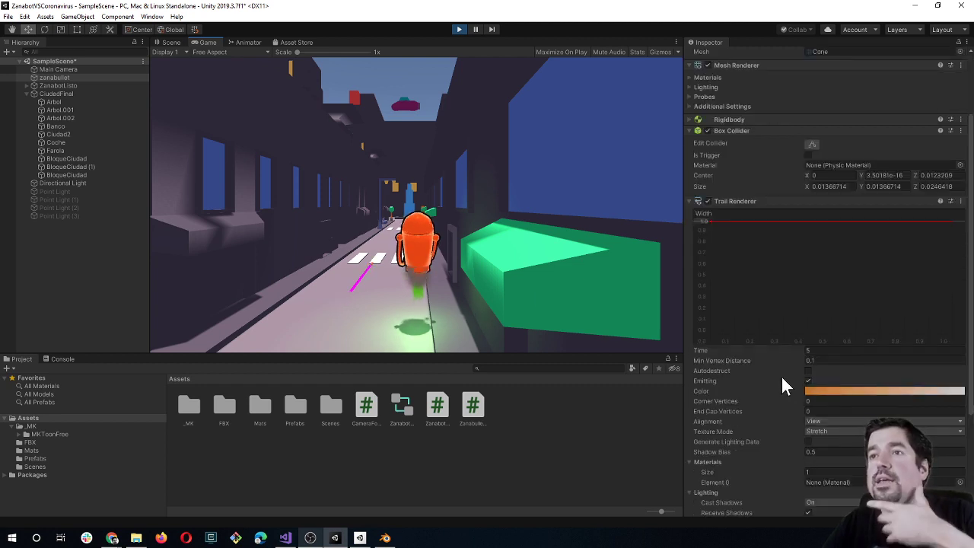
pyautogui.scroll(-3, 782, 384)
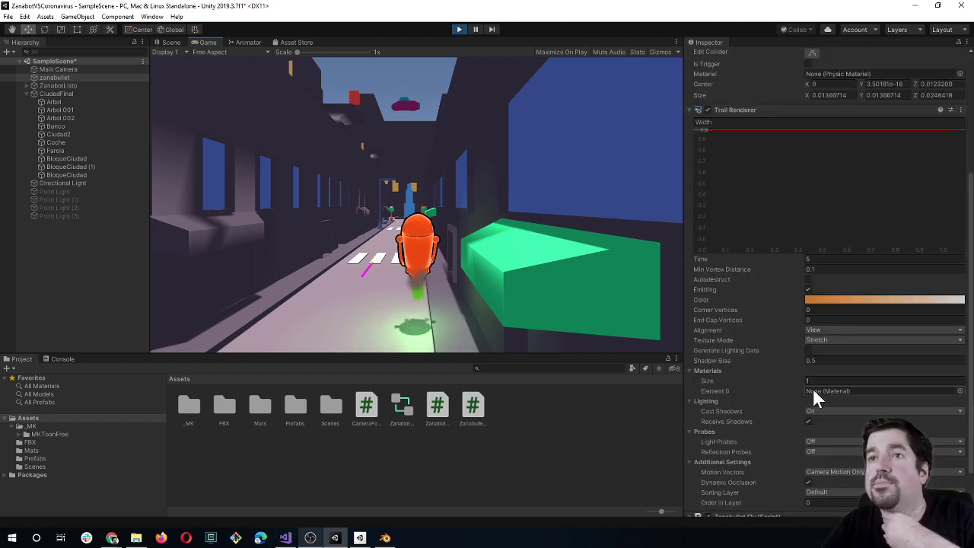
# Step: Set the Trail Renderer material count to 0, then back to 1 for one empty slot
pyautogui.click(808, 380)
pyautogui.write('0')
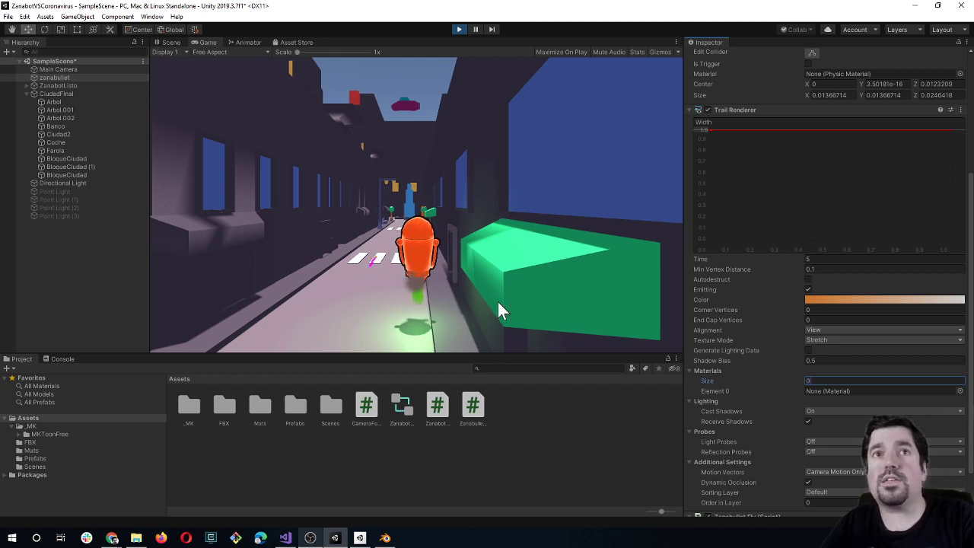
pyautogui.click(444, 308)
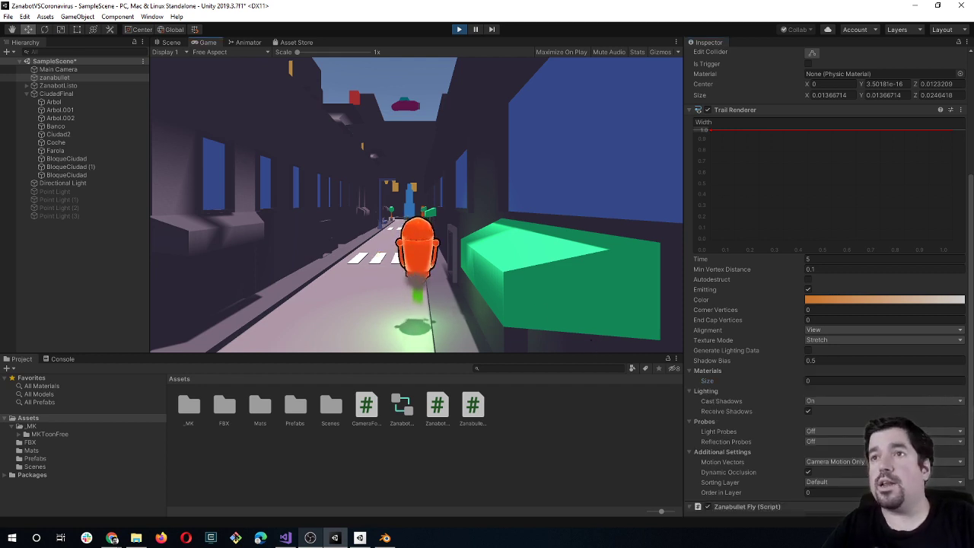
pyautogui.click(824, 382)
pyautogui.write('1')
pyautogui.press('Return')
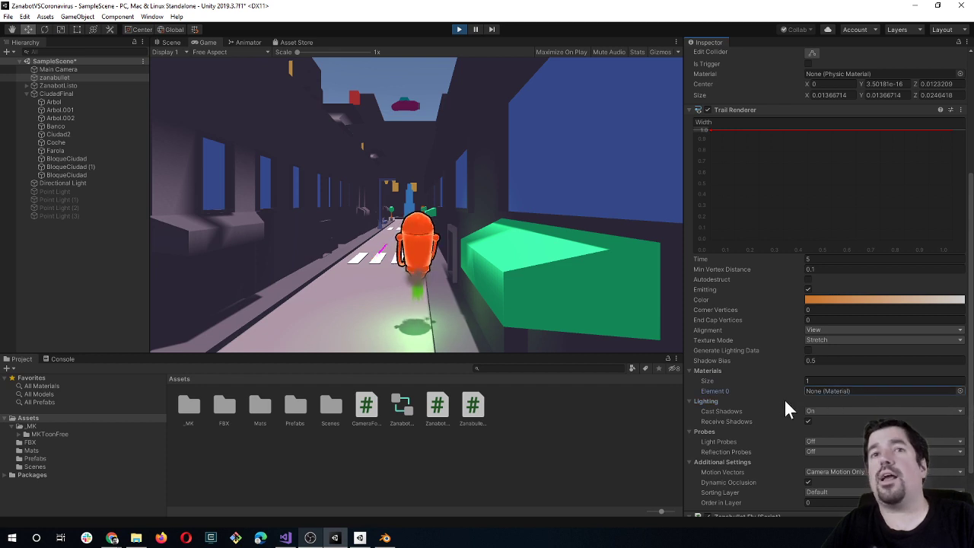
# Step: Drag New Material from the Mats folder into the zanabullet trail's Element 0 slot
pyautogui.doubleClick(261, 406)
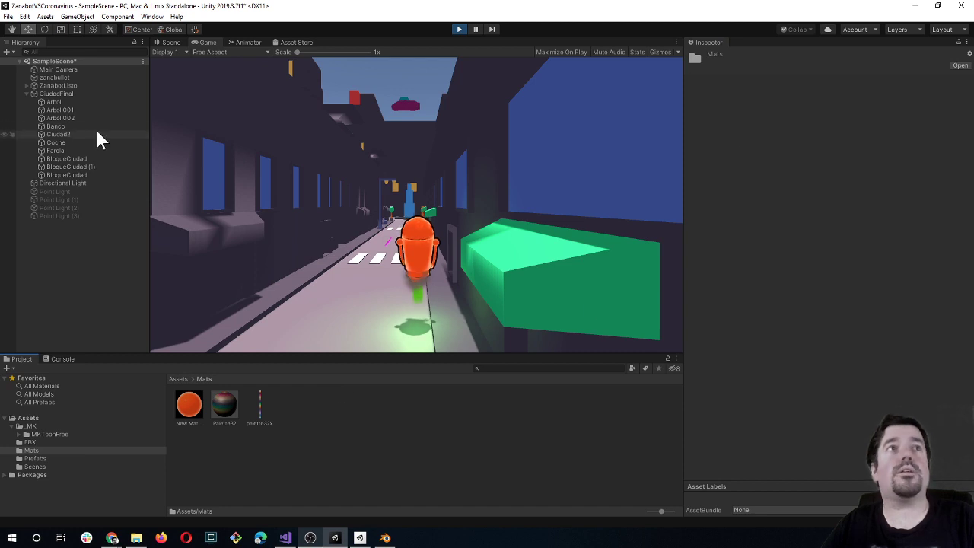
pyautogui.click(53, 78)
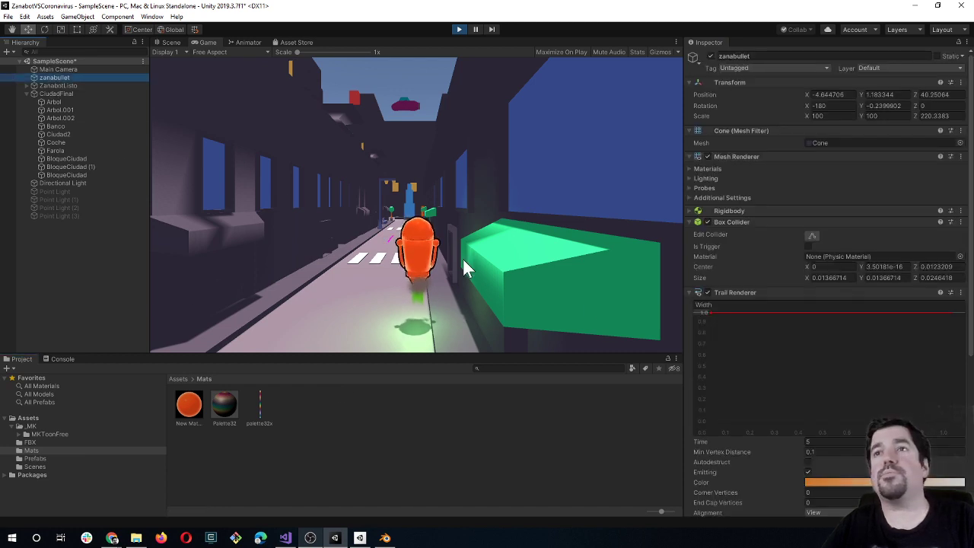
pyautogui.scroll(-2, 718, 404)
pyautogui.scroll(-2, 846, 428)
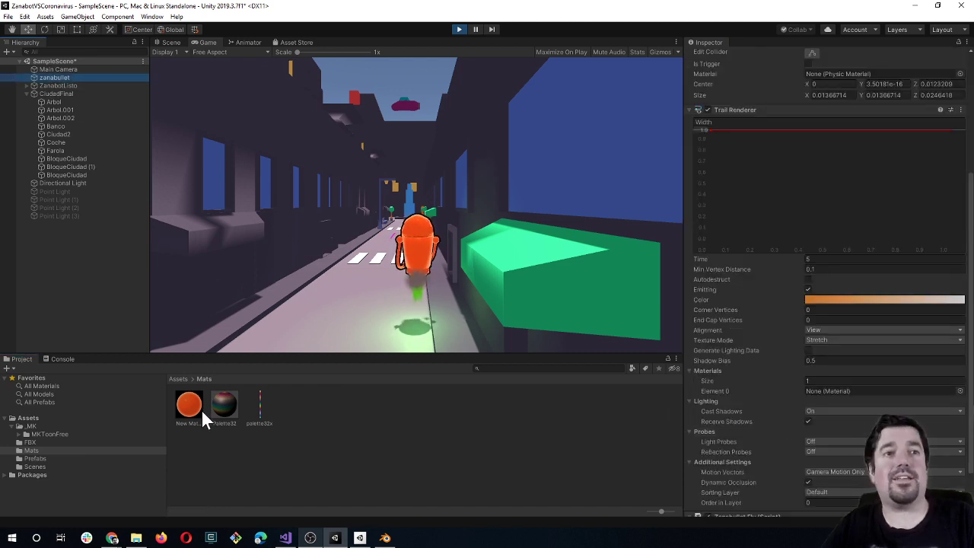
pyautogui.moveTo(201, 409); pyautogui.dragTo(835, 392)
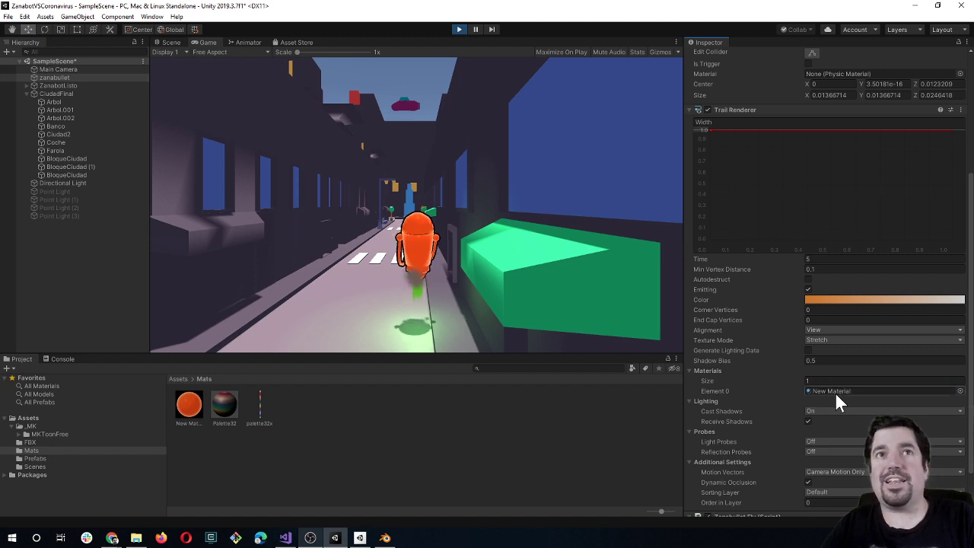
# Step: Rename New Material to ZanaorioCartoon
pyautogui.rightClick(189, 404)
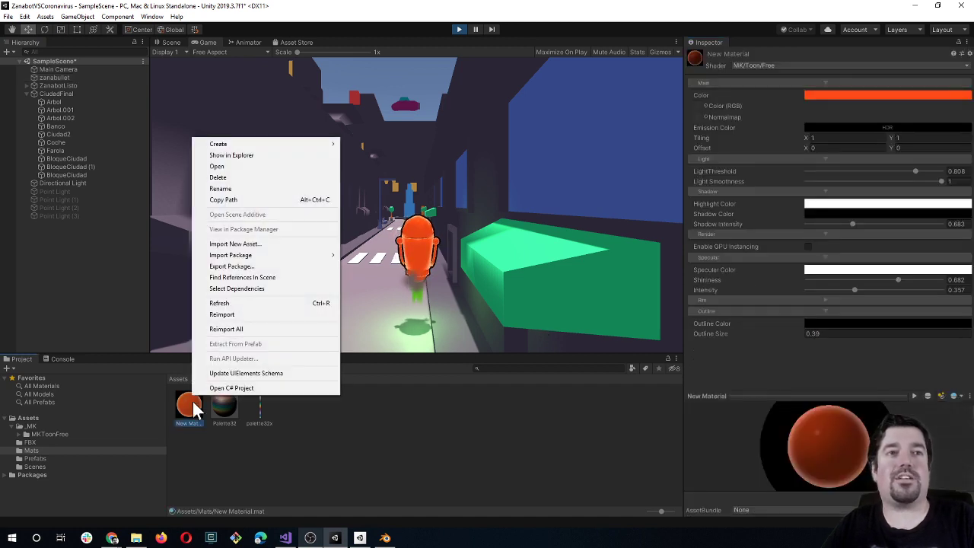
pyautogui.click(233, 190)
pyautogui.write('nahoria')
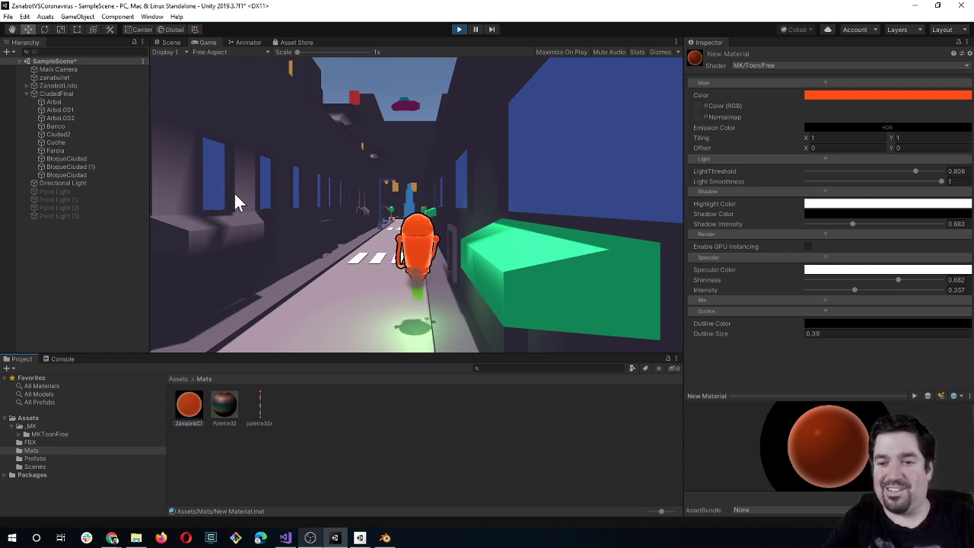
pyautogui.write('Cartoon')
pyautogui.press('Return')
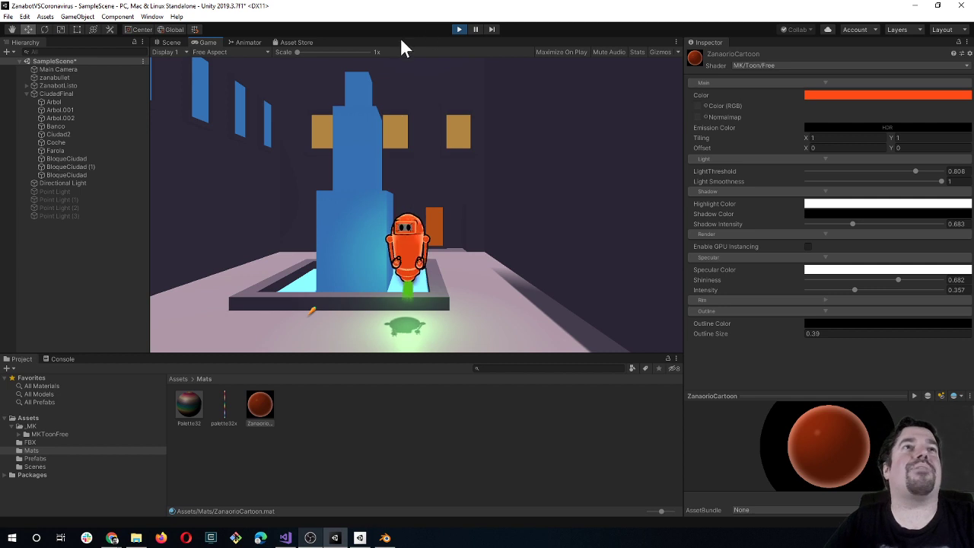
# Step: Save, stop the play test, and select the zanabullet with the carrot in view
pyautogui.hotkey('ctrl', 's')
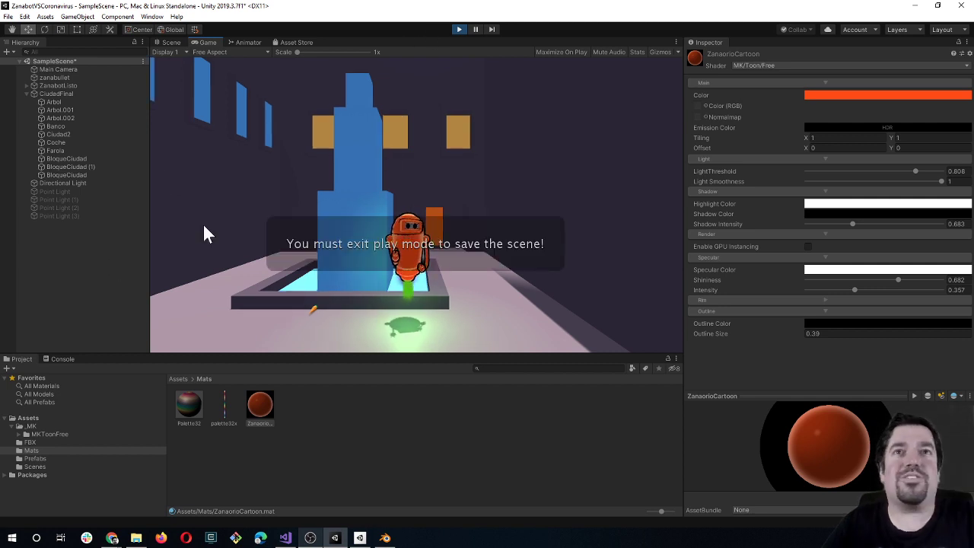
pyautogui.click(458, 29)
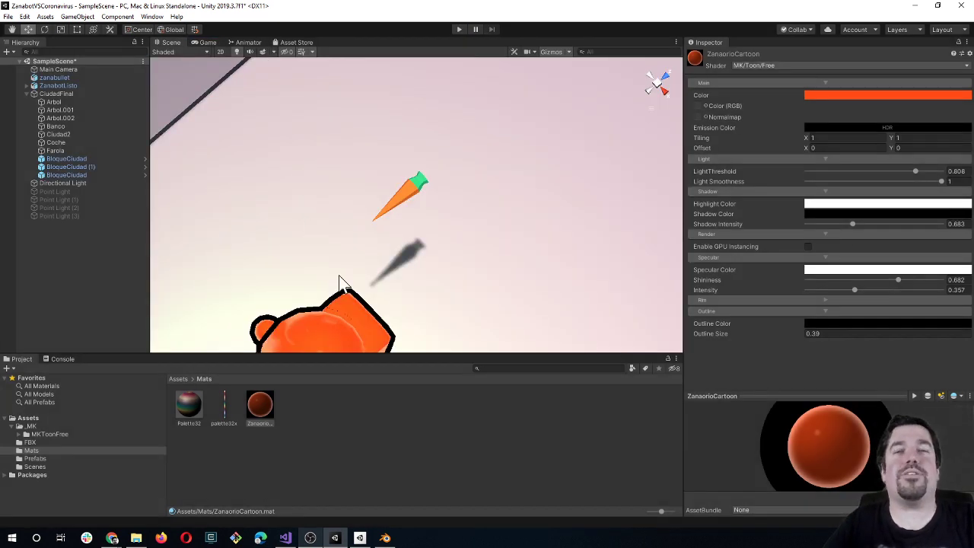
pyautogui.moveTo(342, 282)
pyautogui.mouseDown(button='right')
pyautogui.moveTo(328, 271)
pyautogui.moveTo(331, 286)
pyautogui.mouseUp(button='right')
pyautogui.moveTo(331, 285); pyautogui.dragTo(372, 153, button='middle')
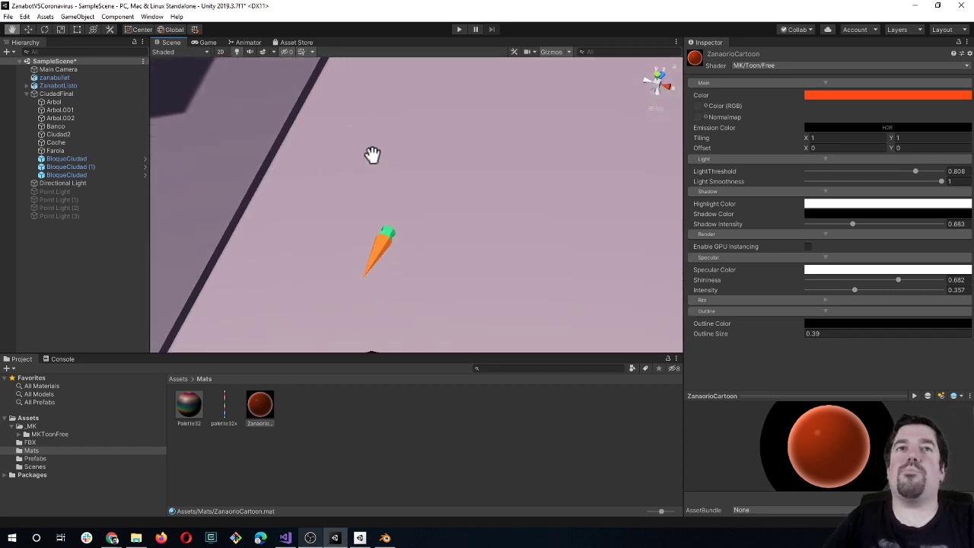
pyautogui.click(68, 76)
pyautogui.moveTo(472, 313)
pyautogui.mouseDown(button='right')
pyautogui.moveTo(481, 278)
pyautogui.moveTo(487, 311)
pyautogui.mouseUp(button='right')
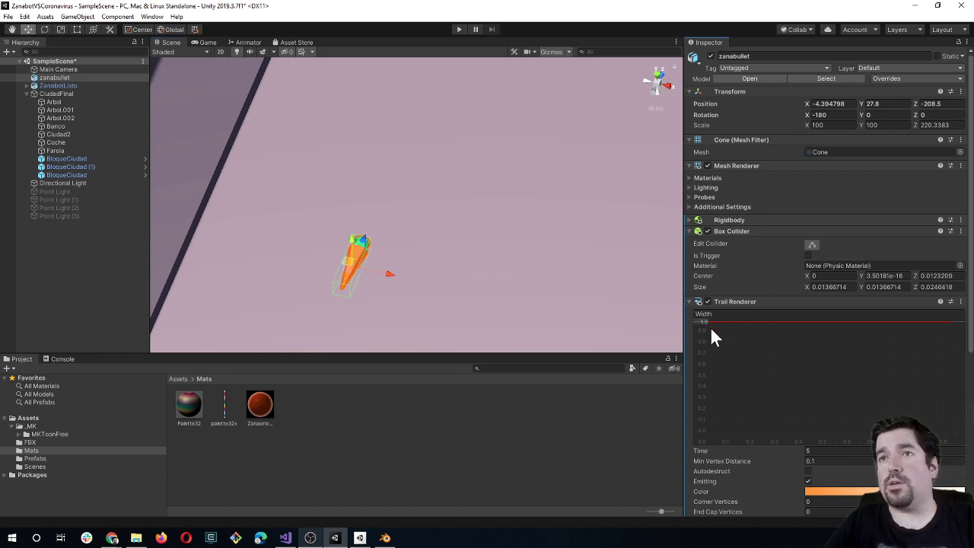
# Step: Set the trail width to about 0.5, assign ZanaorioCartoon as its material, and collapse components
pyautogui.moveTo(710, 320); pyautogui.dragTo(712, 375)
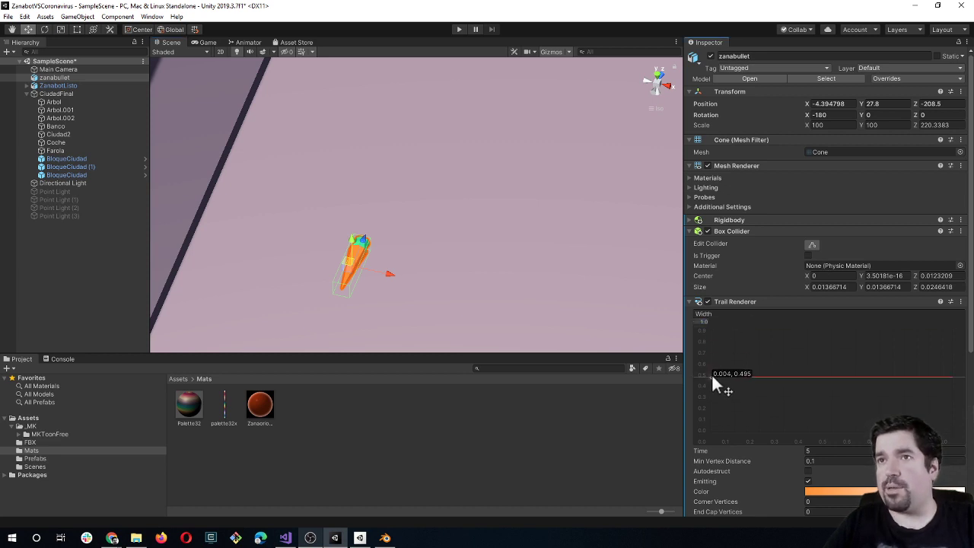
pyautogui.scroll(-5, 841, 430)
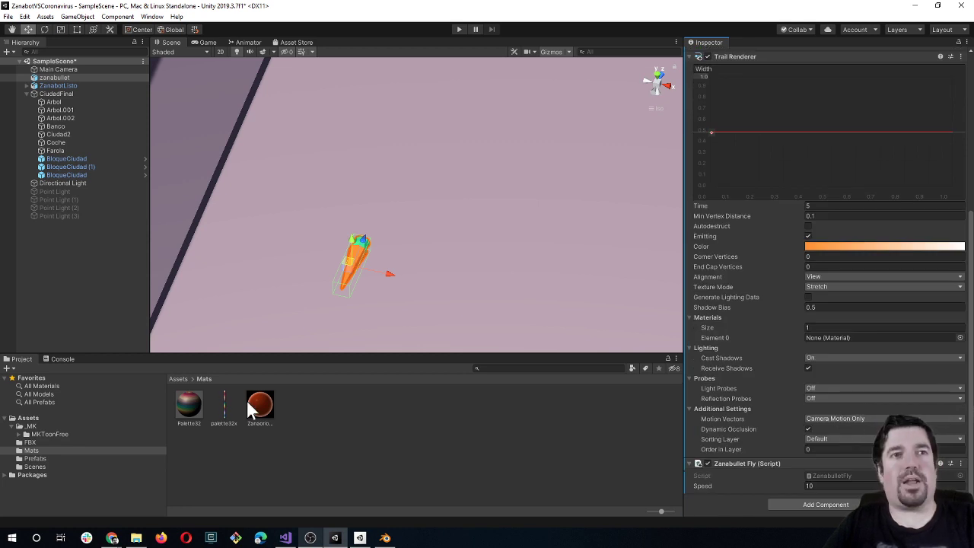
pyautogui.moveTo(259, 406); pyautogui.dragTo(845, 338)
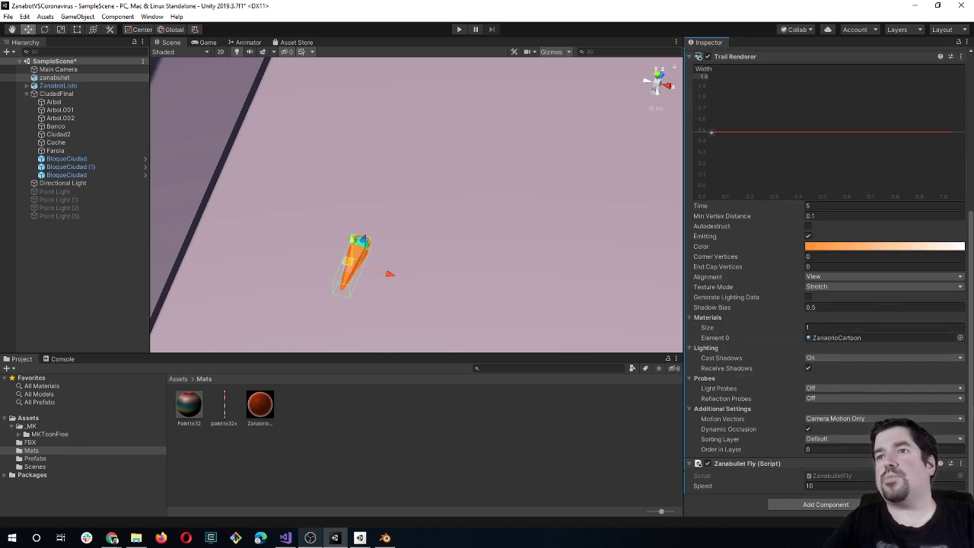
pyautogui.scroll(5, 813, 289)
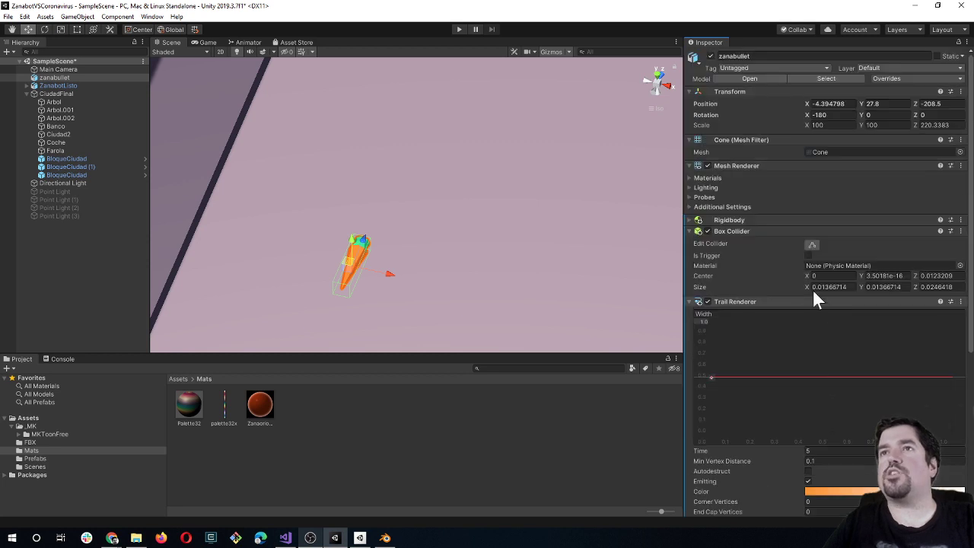
pyautogui.click(688, 230)
pyautogui.click(689, 241)
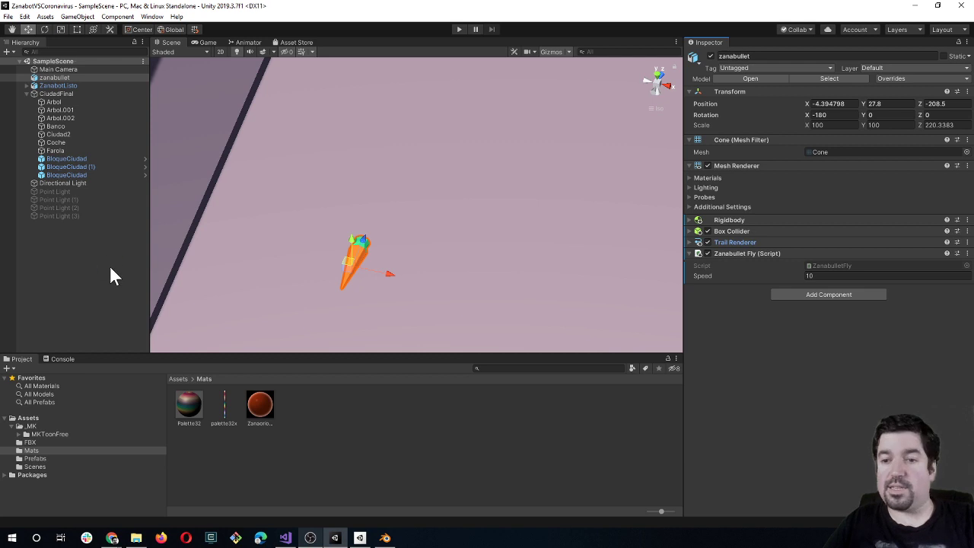
# Step: Test-run the game with bullet Speed at about 17, 47 and 65.1, then stop play
pyautogui.click(459, 29)
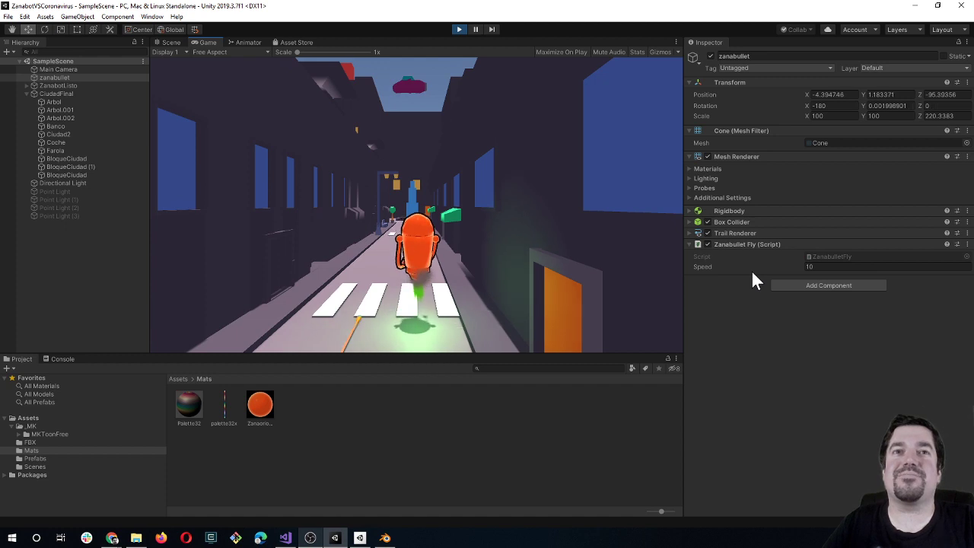
pyautogui.moveTo(770, 269)
pyautogui.mouseDown()
pyautogui.moveTo(803, 266)
pyautogui.moveTo(793, 267)
pyautogui.mouseUp()
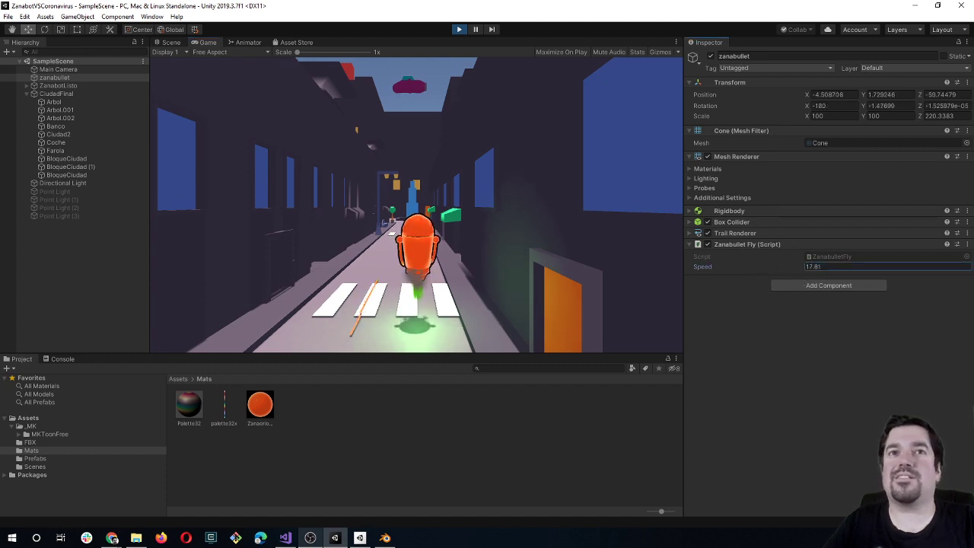
pyautogui.moveTo(793, 270); pyautogui.dragTo(777, 272)
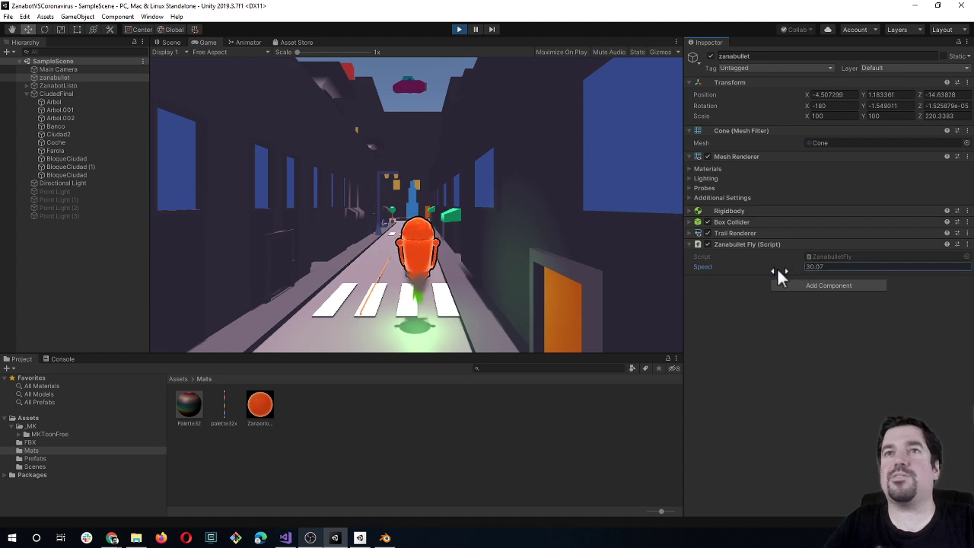
pyautogui.write('65.1')
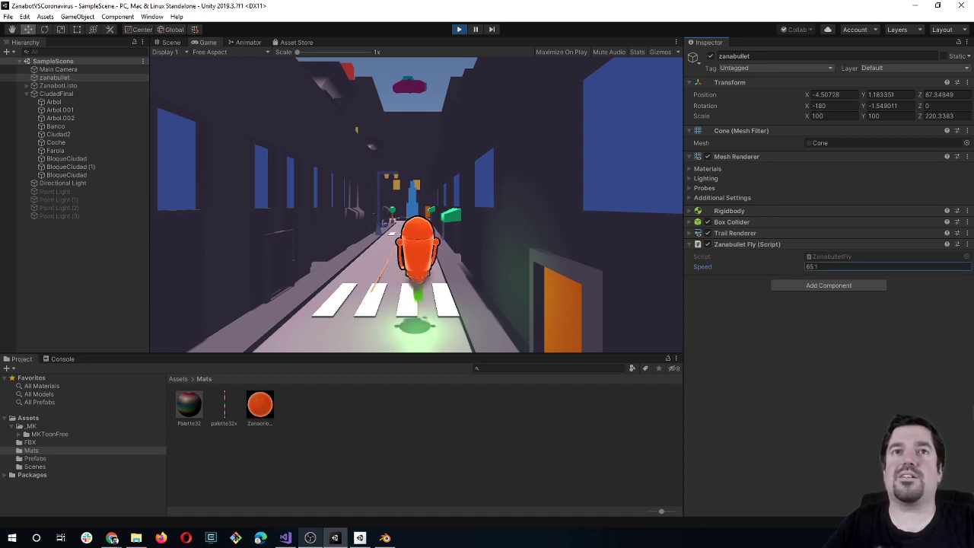
pyautogui.click(614, 245)
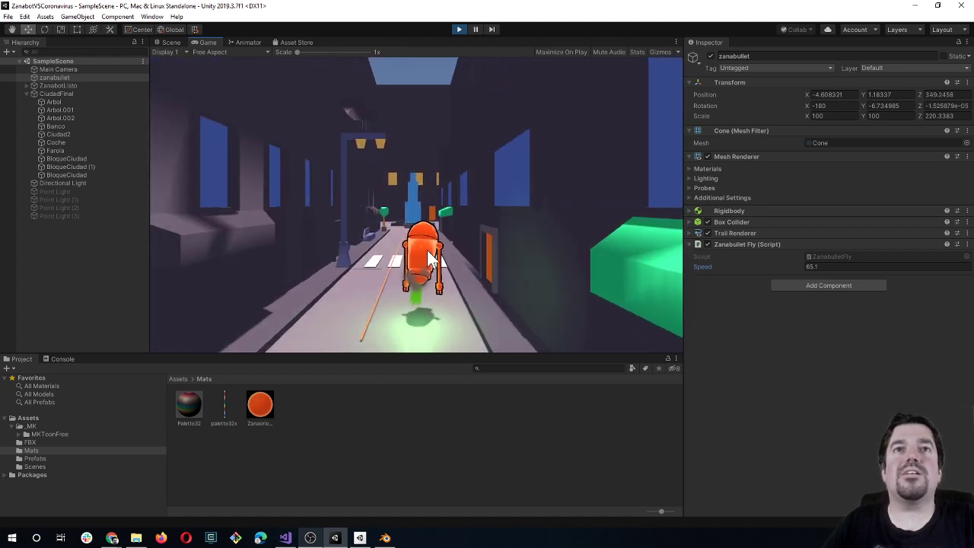
pyautogui.click(765, 267)
pyautogui.write('1')
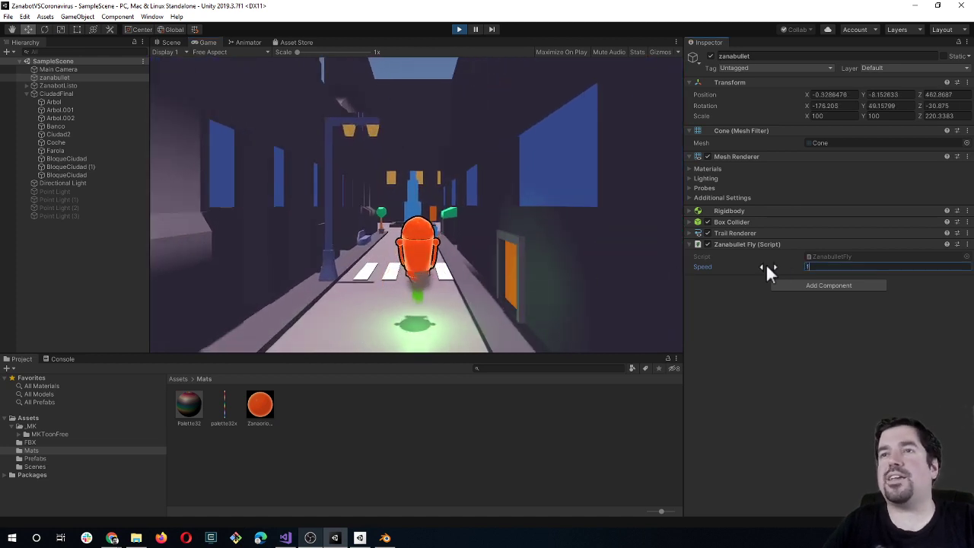
pyautogui.click(459, 29)
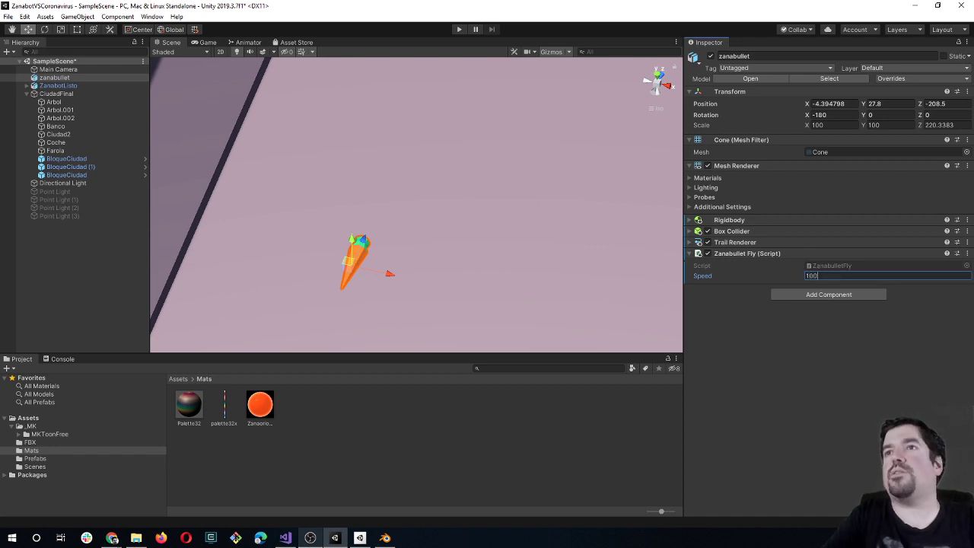
# Step: Commit Speed 100 and orbit the Scene view to show the carrot beside the orange robot
pyautogui.click(796, 419)
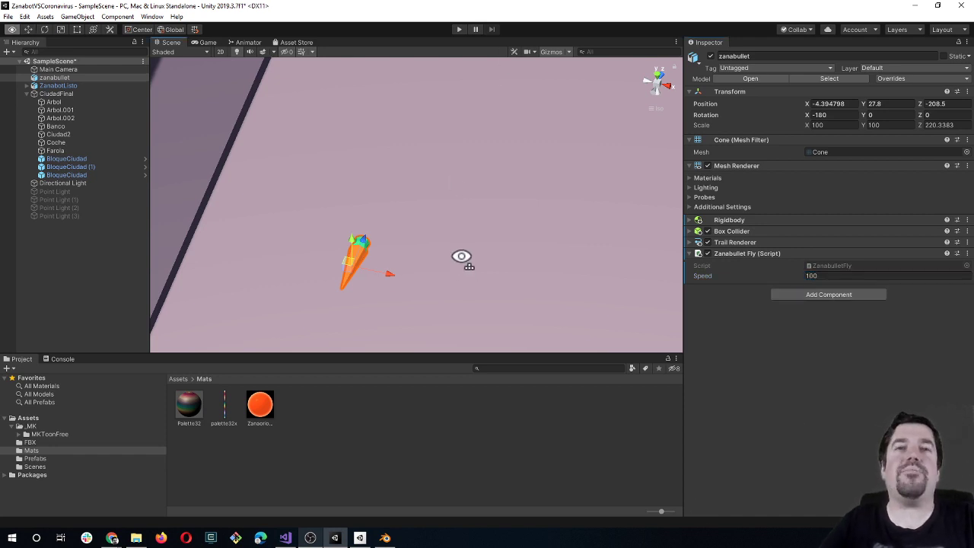
pyautogui.moveTo(462, 257)
pyautogui.mouseDown(button='right')
pyautogui.moveTo(523, 224)
pyautogui.moveTo(401, 230)
pyautogui.mouseUp(button='right')
pyautogui.scroll(-5, 401, 229)
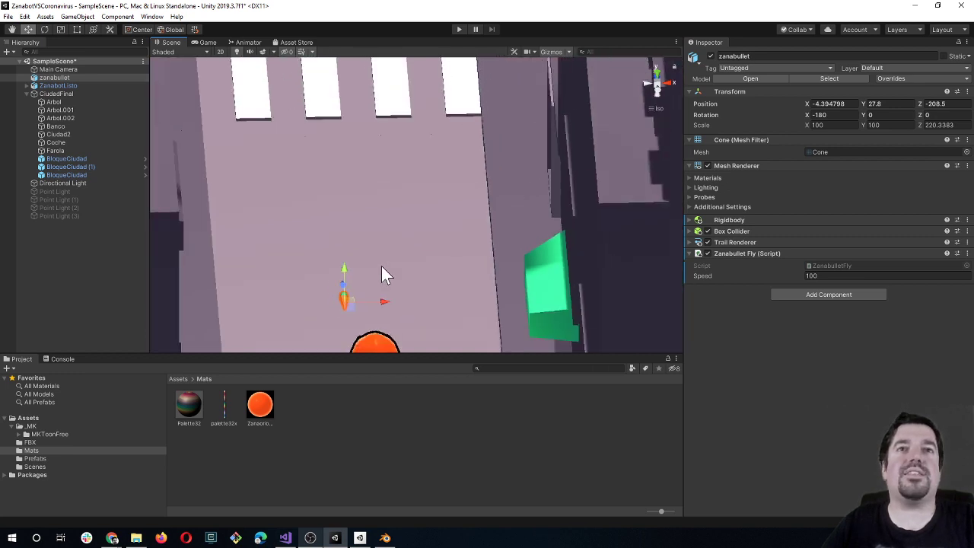
pyautogui.moveTo(381, 266); pyautogui.dragTo(366, 157, button='middle')
pyautogui.moveTo(366, 158)
pyautogui.mouseDown(button='right')
pyautogui.moveTo(425, 235)
pyautogui.moveTo(436, 296)
pyautogui.moveTo(478, 277)
pyautogui.mouseUp(button='right')
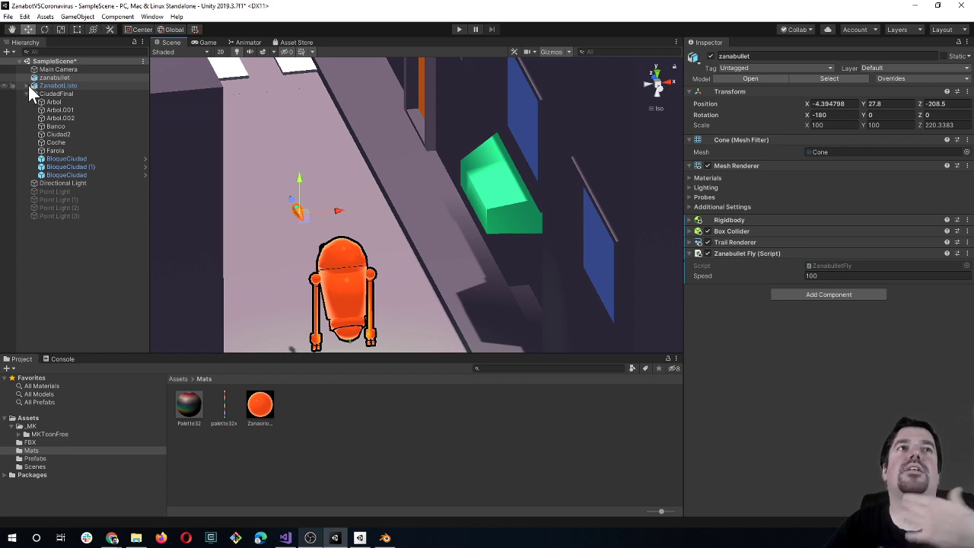
# Step: Expand ZanabotListo through Body.001 and Arm1.R–Arm6.R, then select the Hand.R bone
pyautogui.click(53, 87)
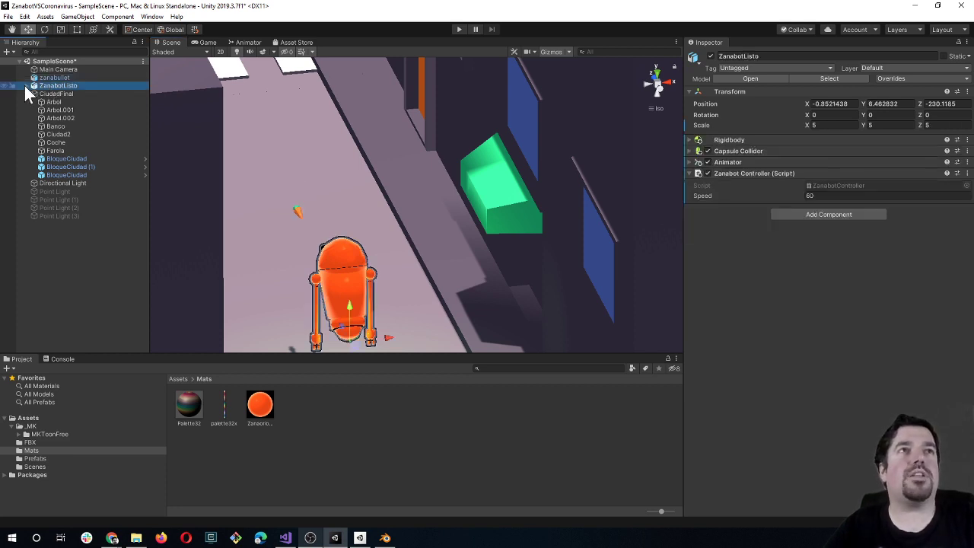
pyautogui.click(28, 85)
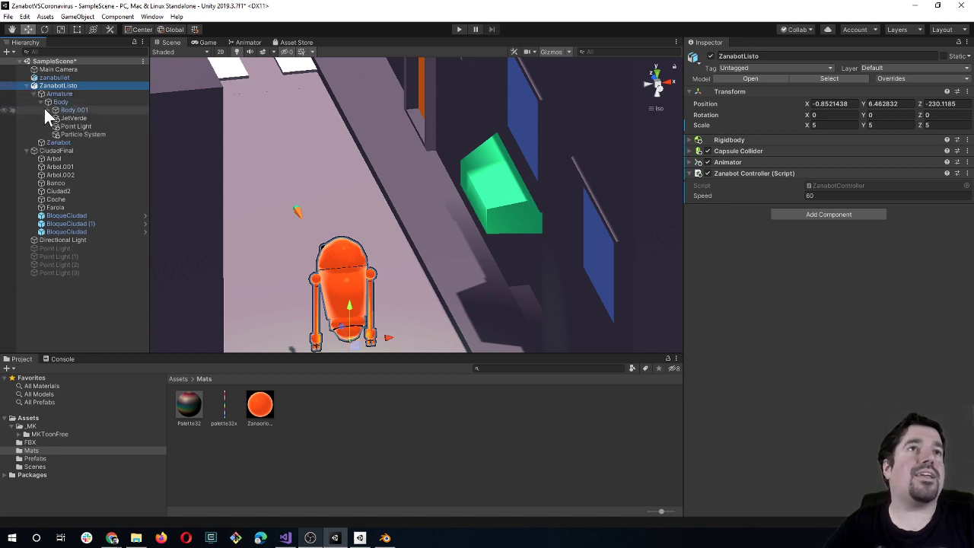
pyautogui.click(48, 110)
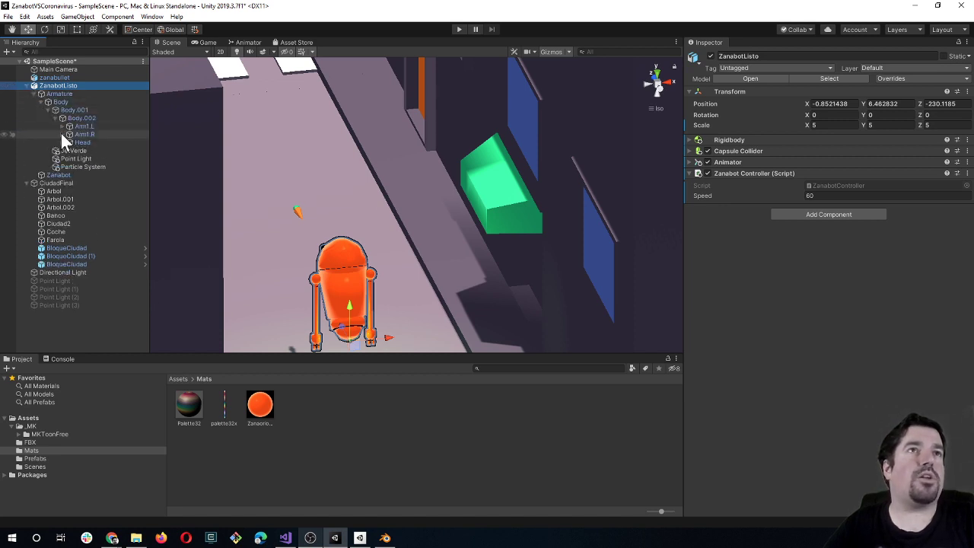
pyautogui.click(62, 134)
pyautogui.click(69, 143)
pyautogui.click(76, 150)
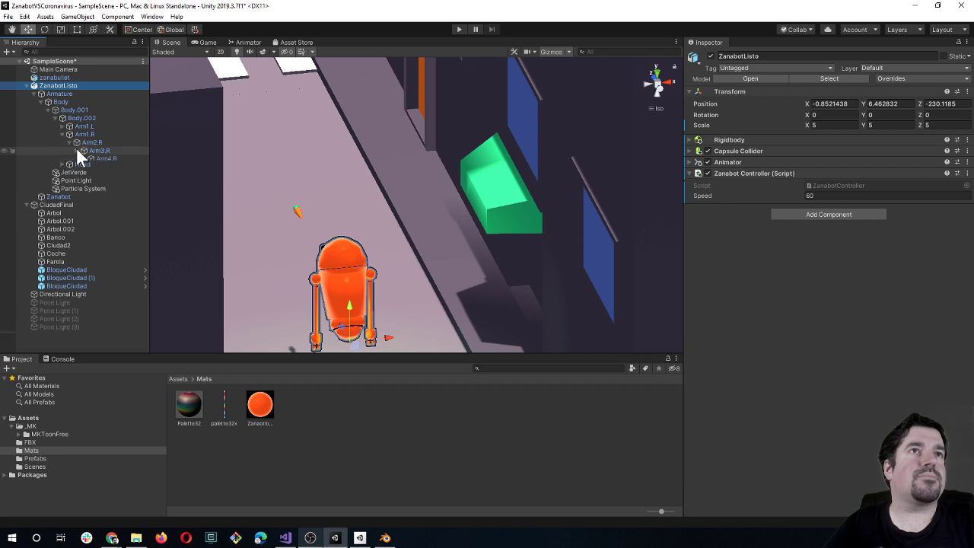
pyautogui.click(84, 158)
pyautogui.click(90, 166)
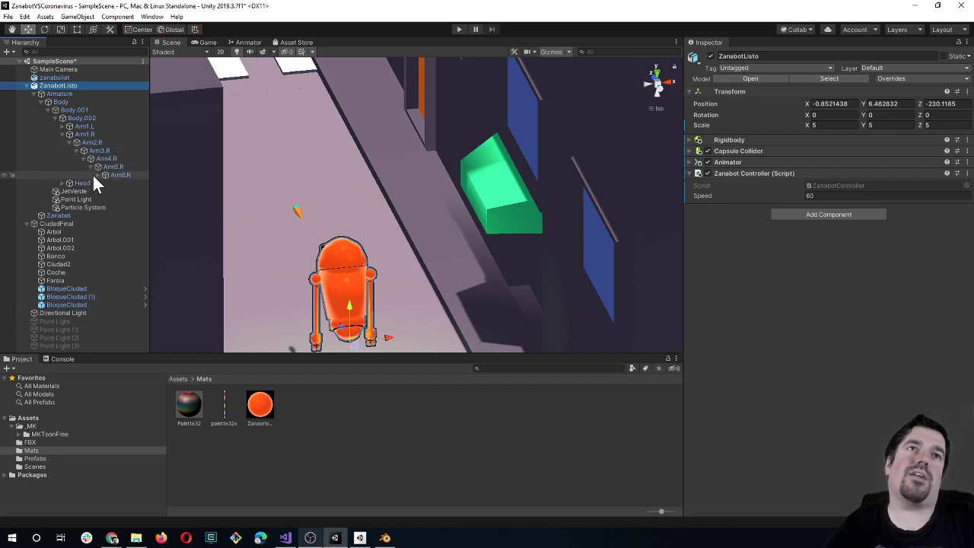
pyautogui.click(98, 175)
pyautogui.click(115, 183)
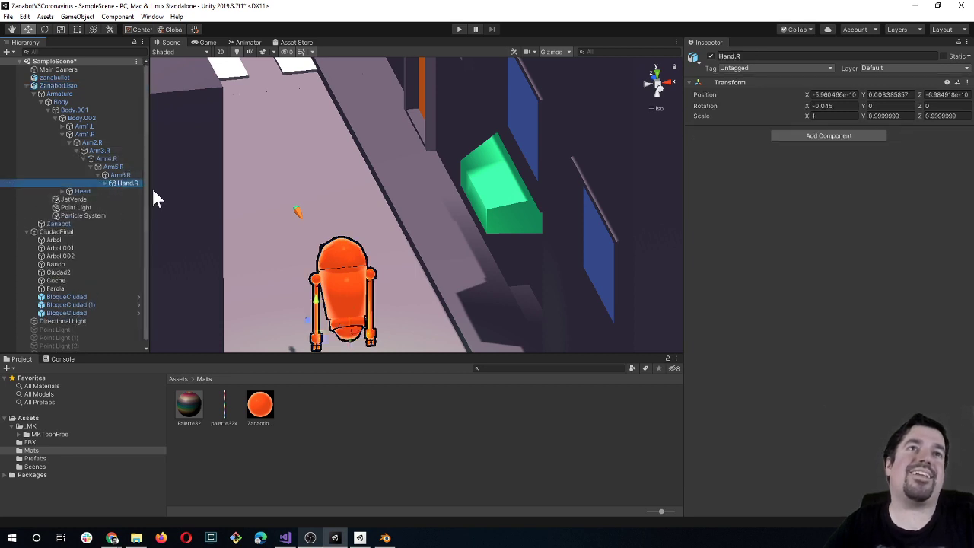
pyautogui.moveTo(151, 190); pyautogui.dragTo(159, 192)
# Step: Create an empty BulletOrigin child under Hand.R and frame it at the robot's right hand
pyautogui.rightClick(134, 182)
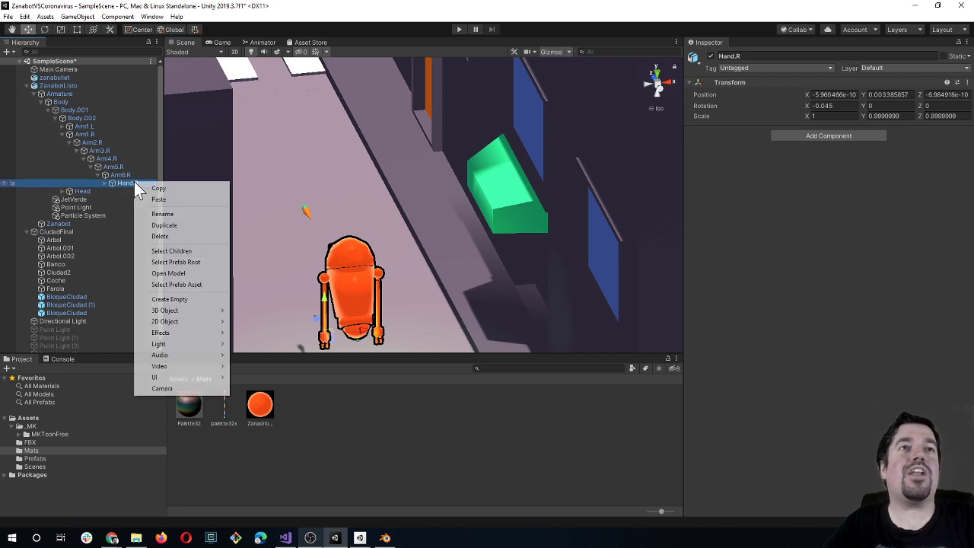
pyautogui.click(190, 300)
pyautogui.write('BulletOrigin')
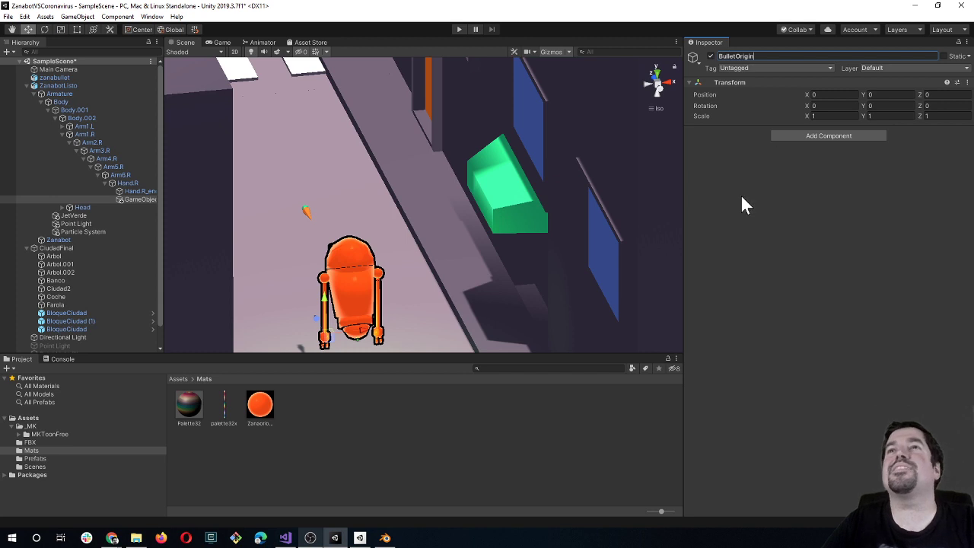
pyautogui.moveTo(161, 206); pyautogui.dragTo(209, 209)
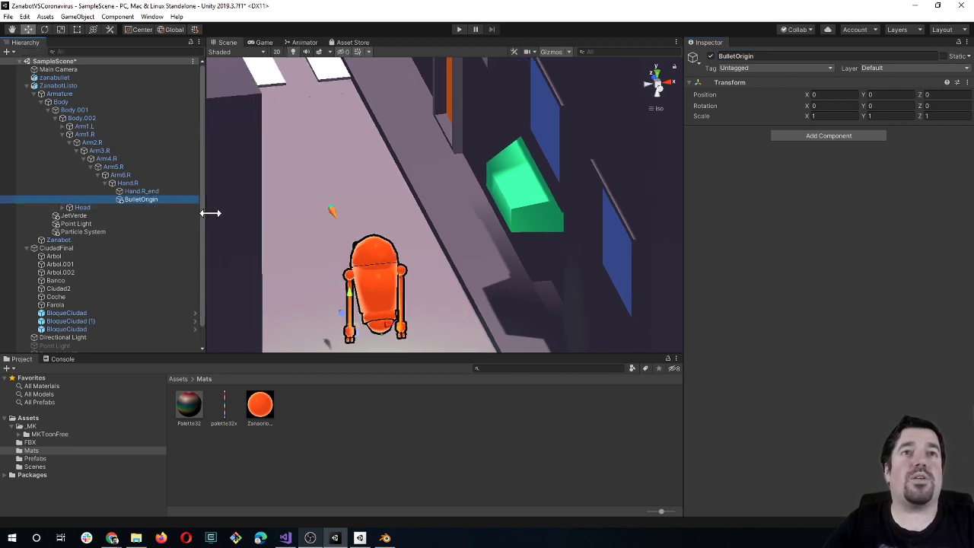
pyautogui.doubleClick(157, 201)
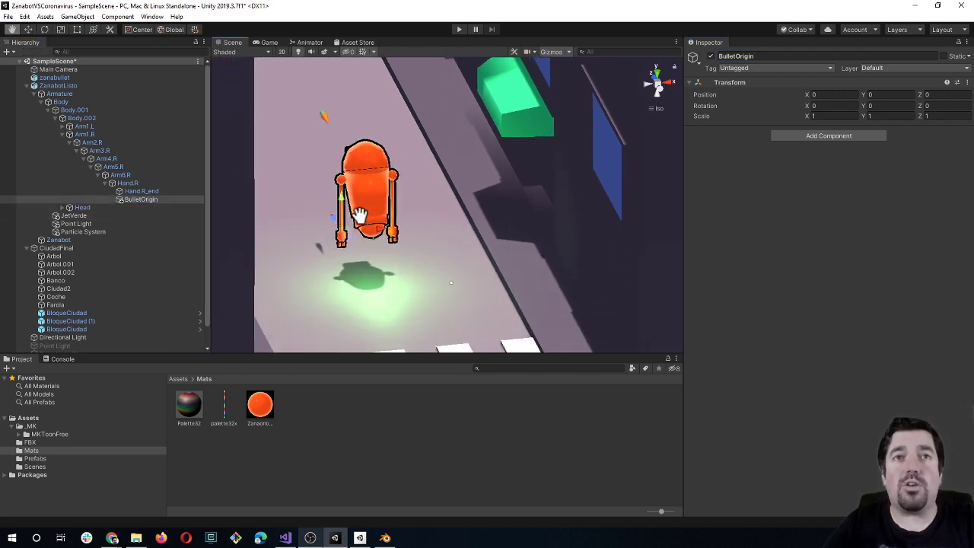
pyautogui.moveTo(350, 229); pyautogui.dragTo(327, 194, button='middle')
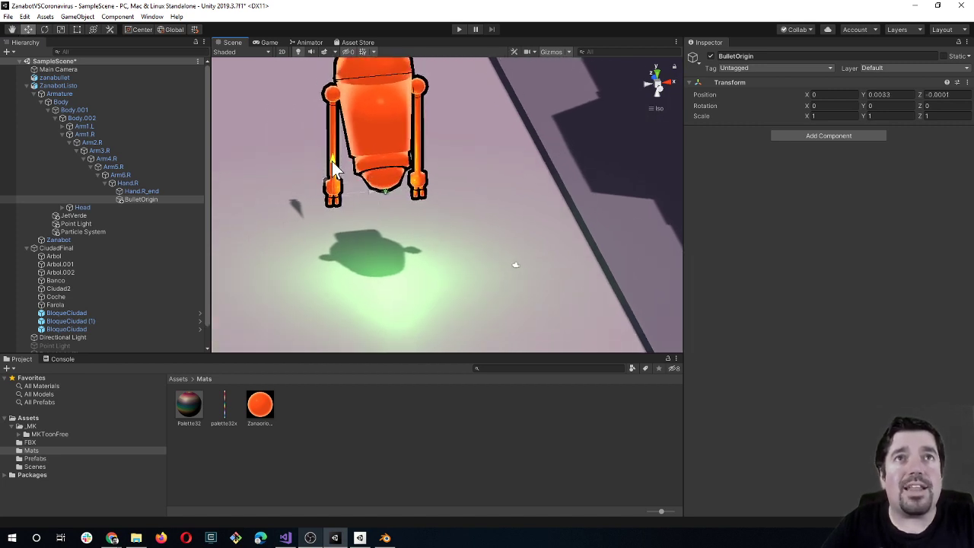
pyautogui.click(142, 200)
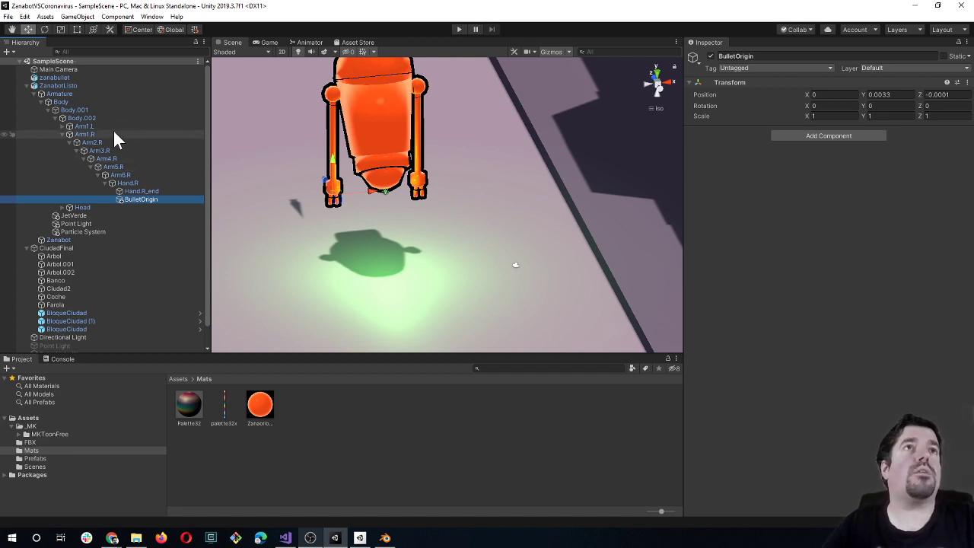
pyautogui.scroll(-3, 307, 181)
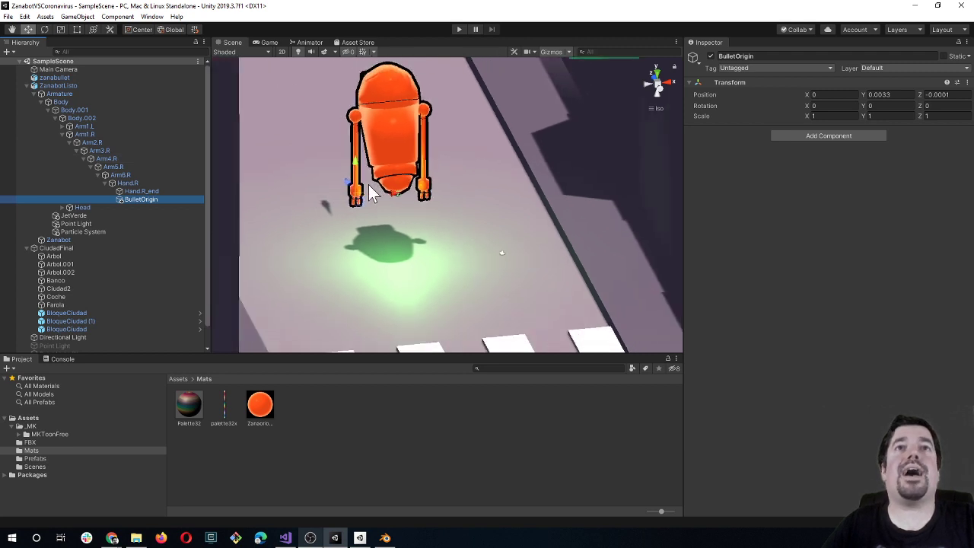
pyautogui.keyDown('alt'); pyautogui.moveTo(436, 184); pyautogui.dragTo(316, 336); pyautogui.keyUp('alt')
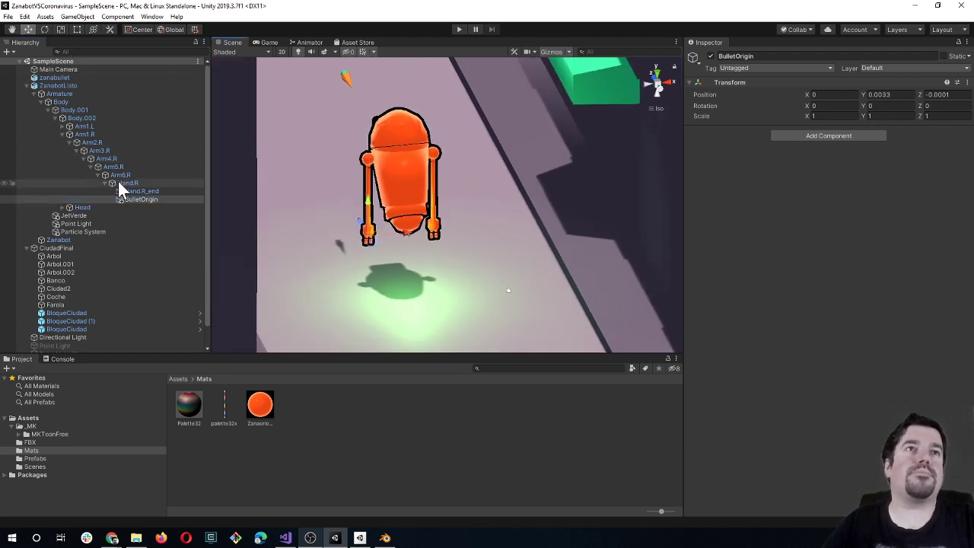
pyautogui.click(181, 380)
# Step: Turn zanabullet into an original prefab in the Assets/Prefabs folder
pyautogui.doubleClick(295, 417)
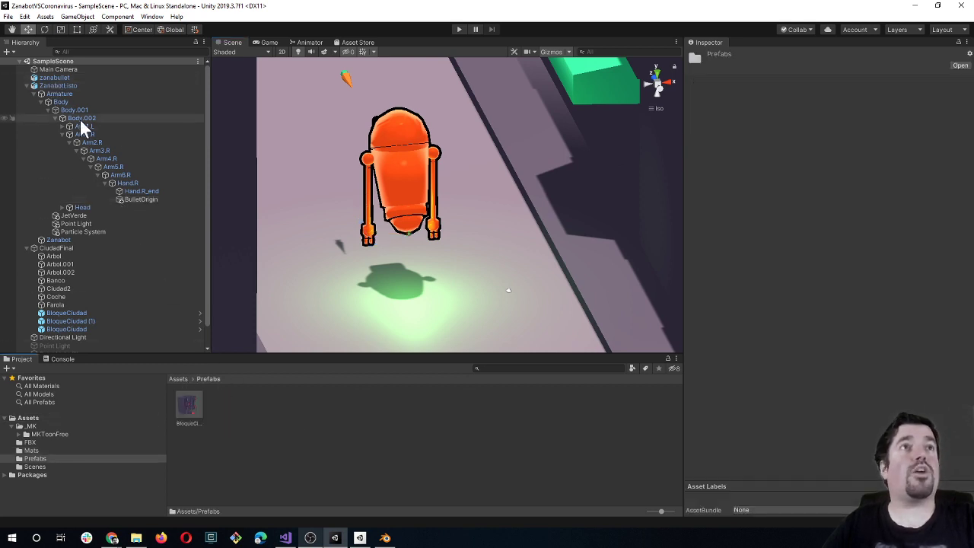
pyautogui.click(52, 79)
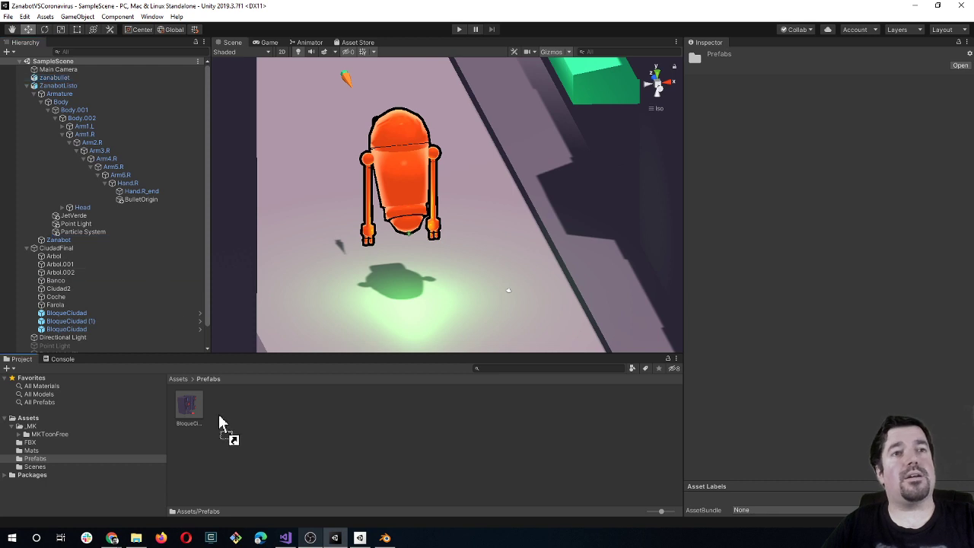
pyautogui.moveTo(139, 262); pyautogui.dragTo(224, 424)
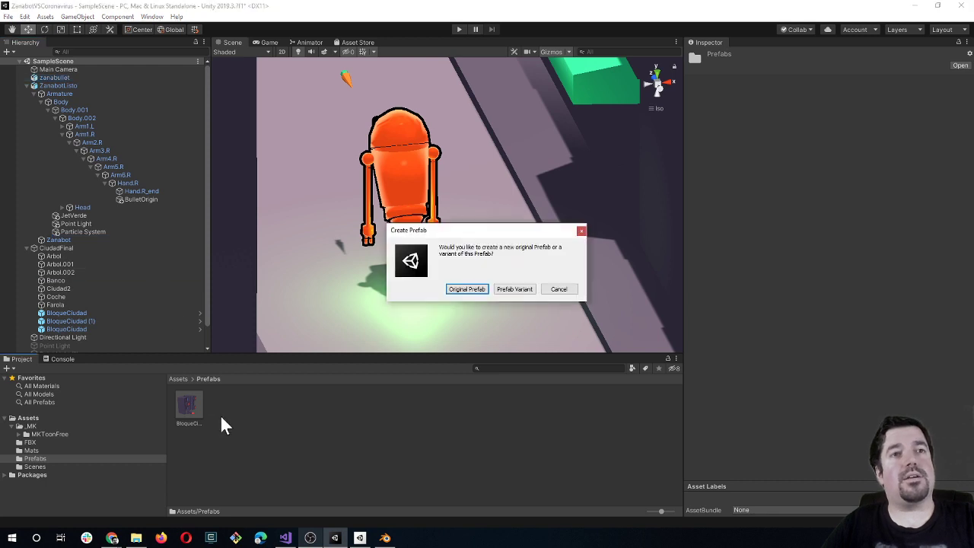
pyautogui.click(476, 290)
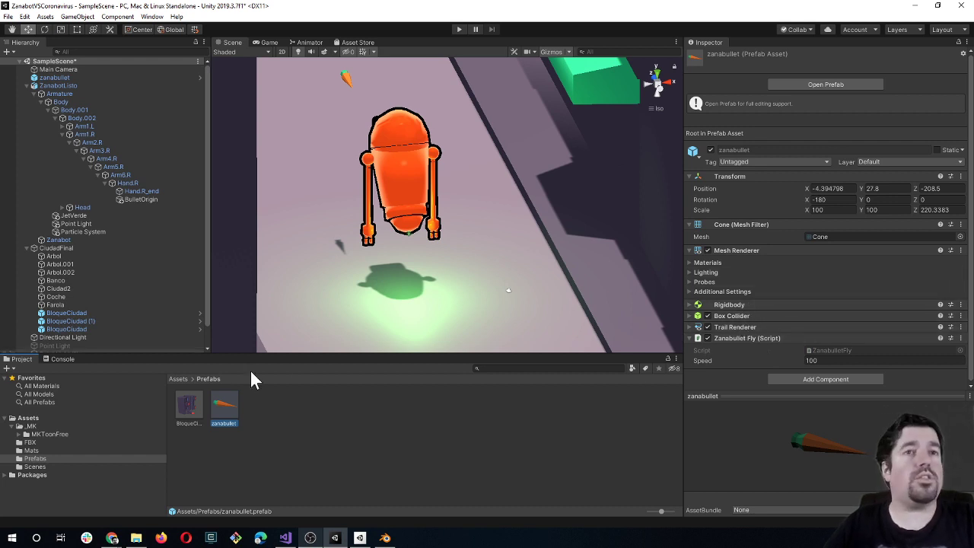
pyautogui.click(277, 426)
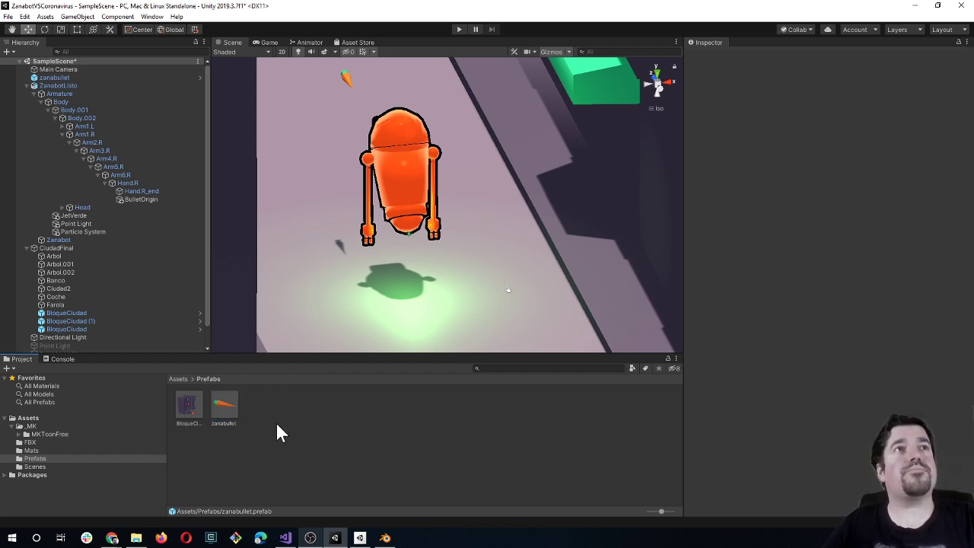
# Step: Delete the zanabullet copy from the scene and save the scene
pyautogui.click(67, 78)
pyautogui.press('Delete')
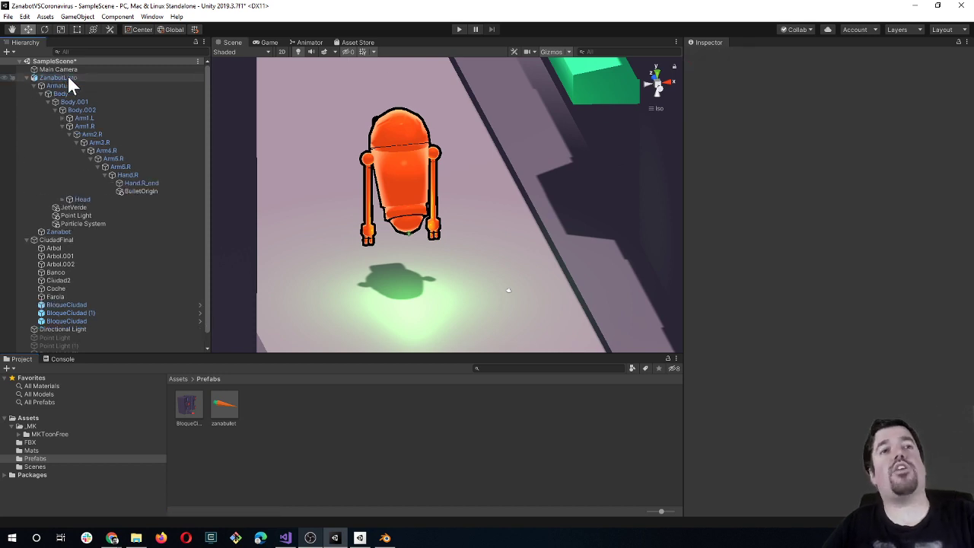
pyautogui.click(225, 403)
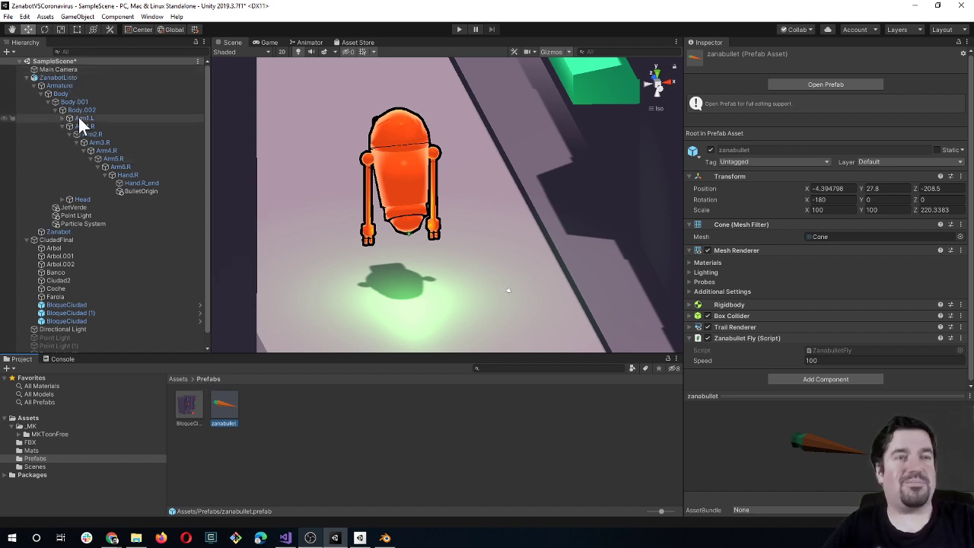
pyautogui.hotkey('ctrl', 's')
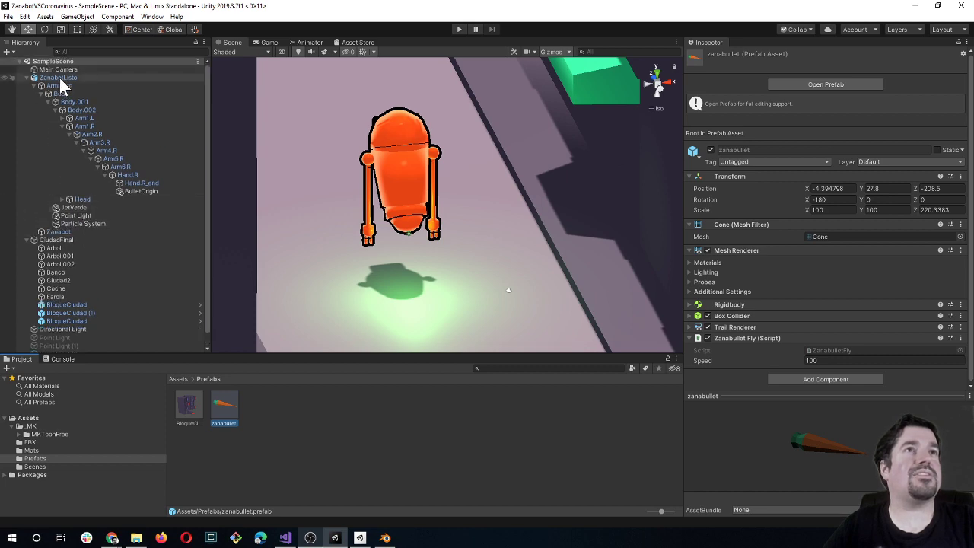
pyautogui.click(59, 77)
# Step: In ZanabotController.cs, begin an Instantiate call on a new line below Debug.Log in the Space-key block
pyautogui.hotkey('alt', 'Tab')
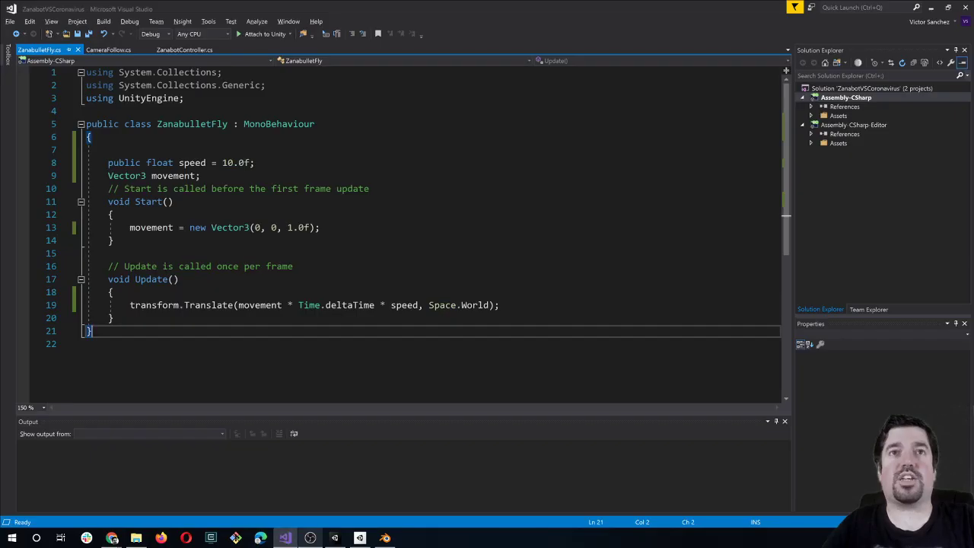
pyautogui.click(190, 49)
pyautogui.click(229, 272)
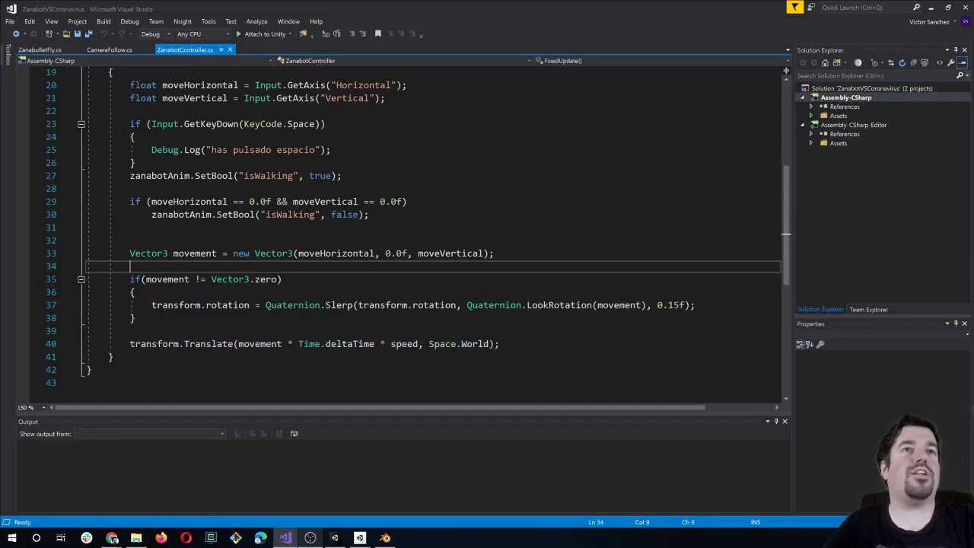
pyautogui.scroll(1, 228, 272)
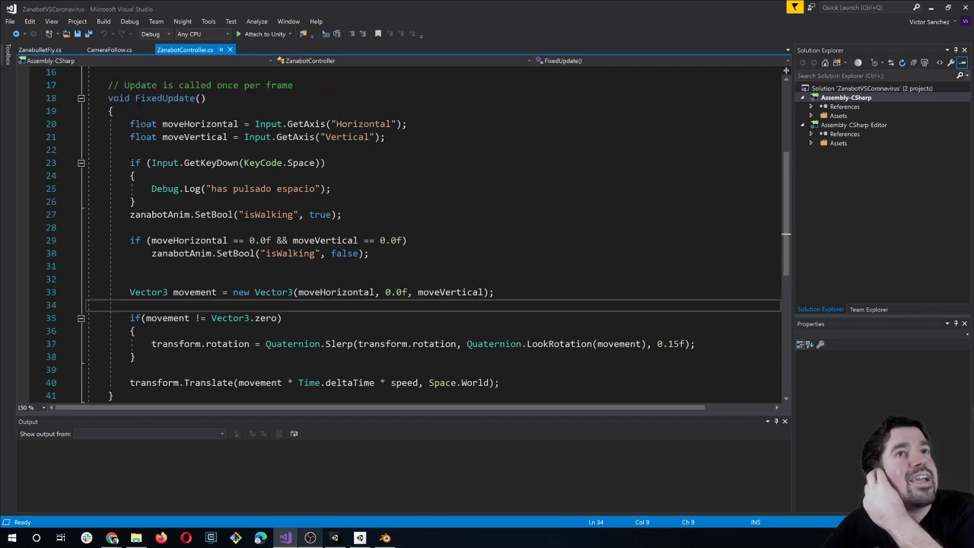
pyautogui.scroll(2, 426, 229)
pyautogui.click(331, 267)
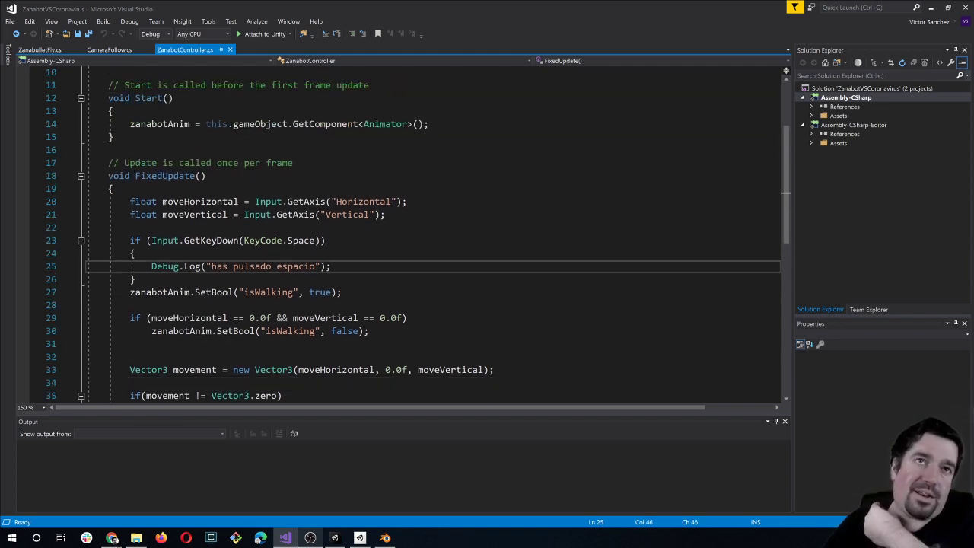
pyautogui.press('Return')
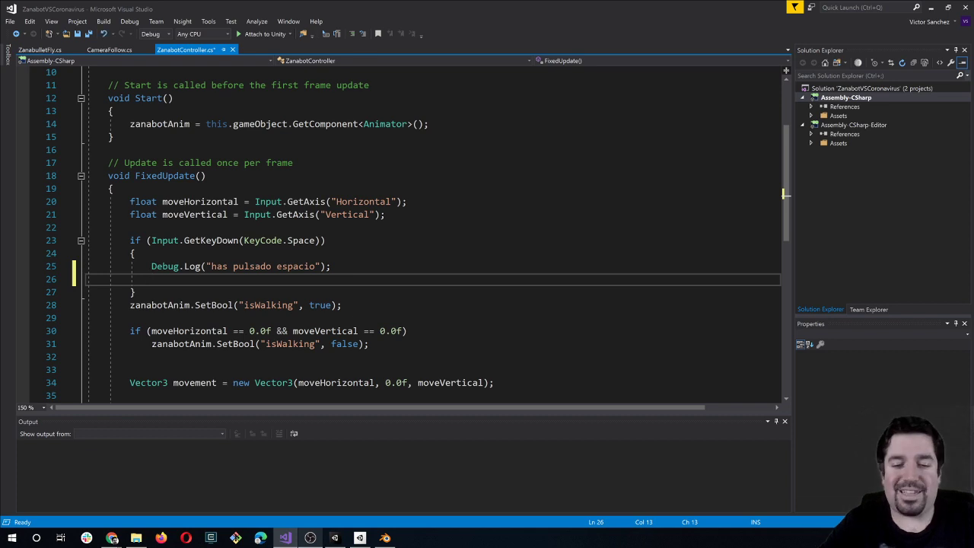
pyautogui.write('Insta')
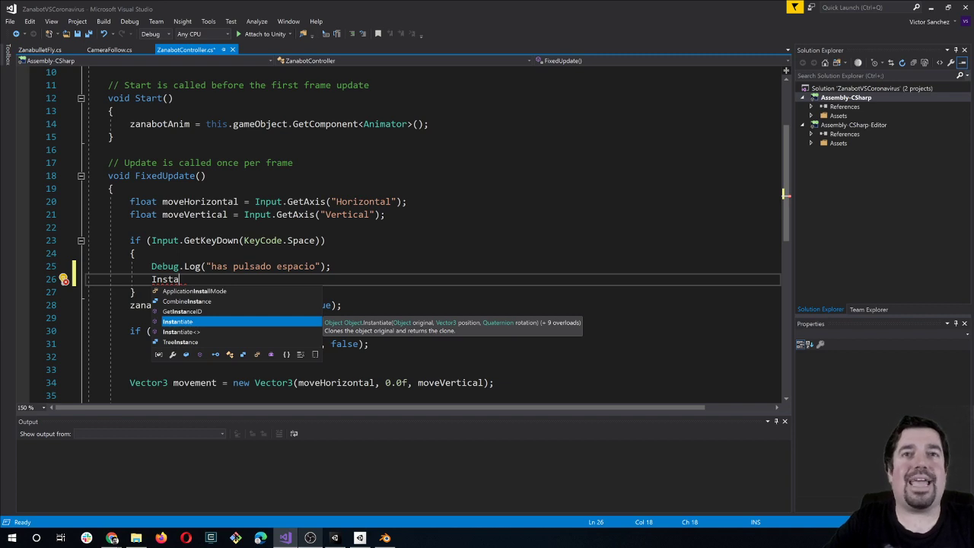
pyautogui.press('Tab')
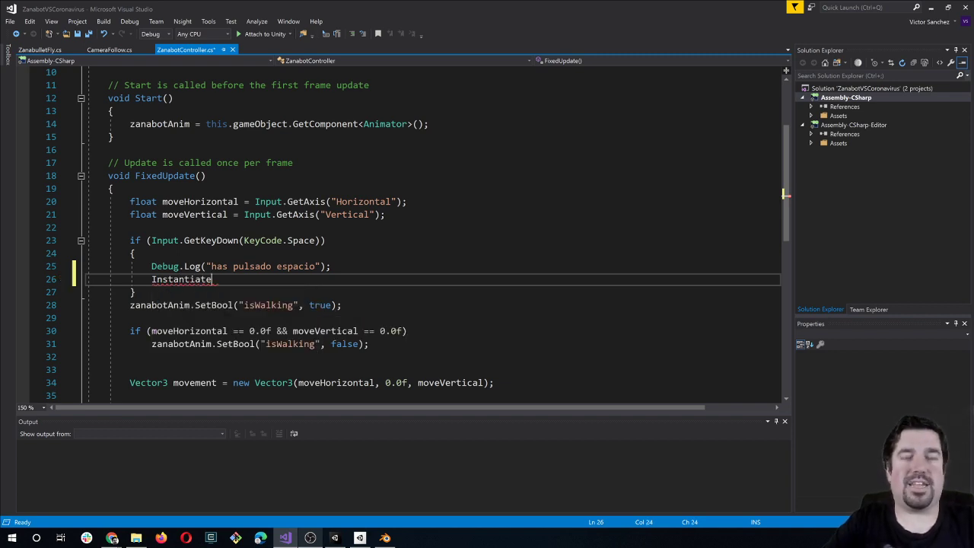
pyautogui.scroll(3, 434, 229)
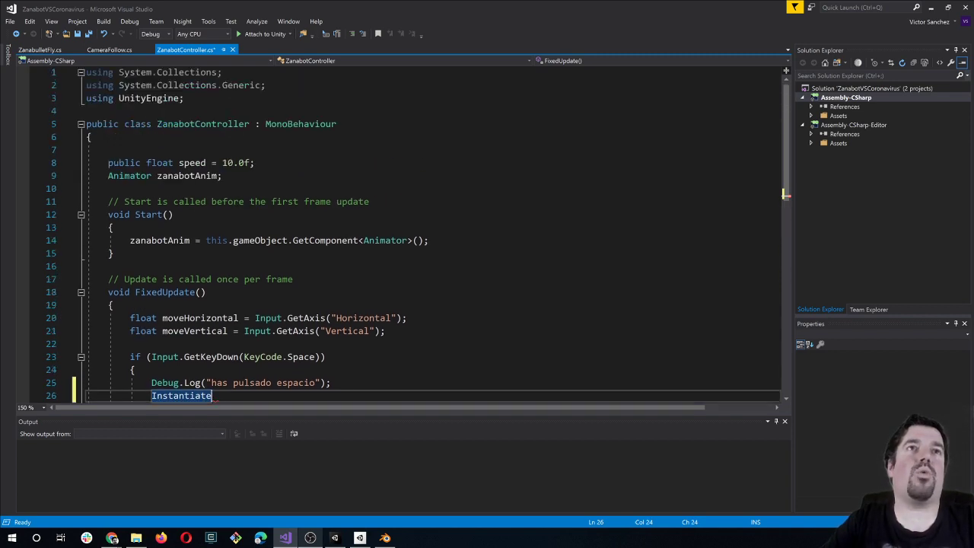
# Step: Add a 'public GameObject ammo;' field after the zanabotAnim declaration
pyautogui.click(222, 176)
pyautogui.press('Return')
pyautogui.write('publ')
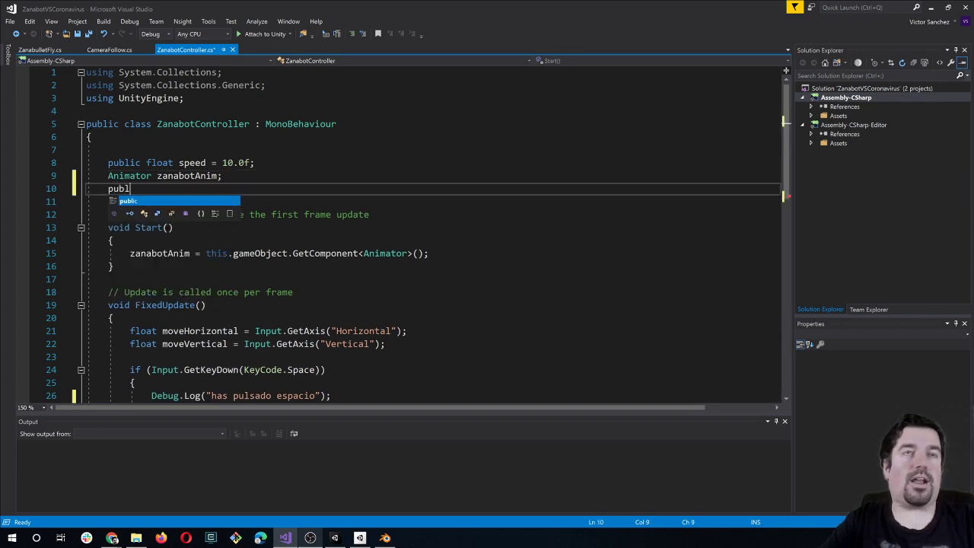
pyautogui.write('ic GameO')
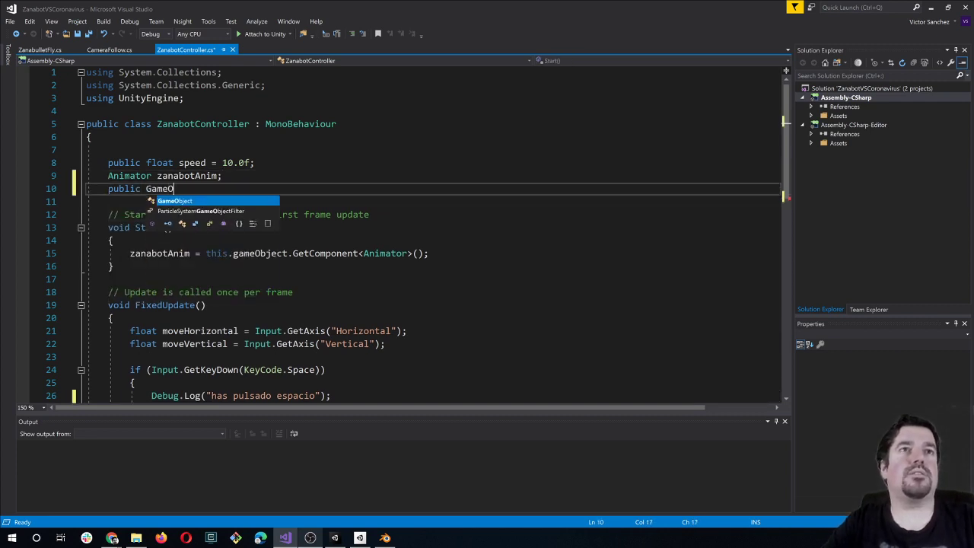
pyautogui.write('bject')
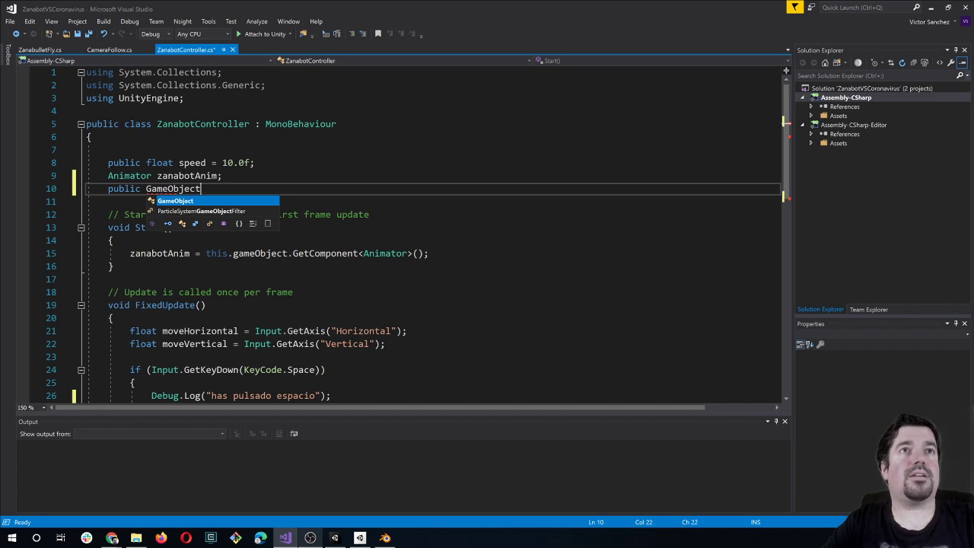
pyautogui.write(' ammo')
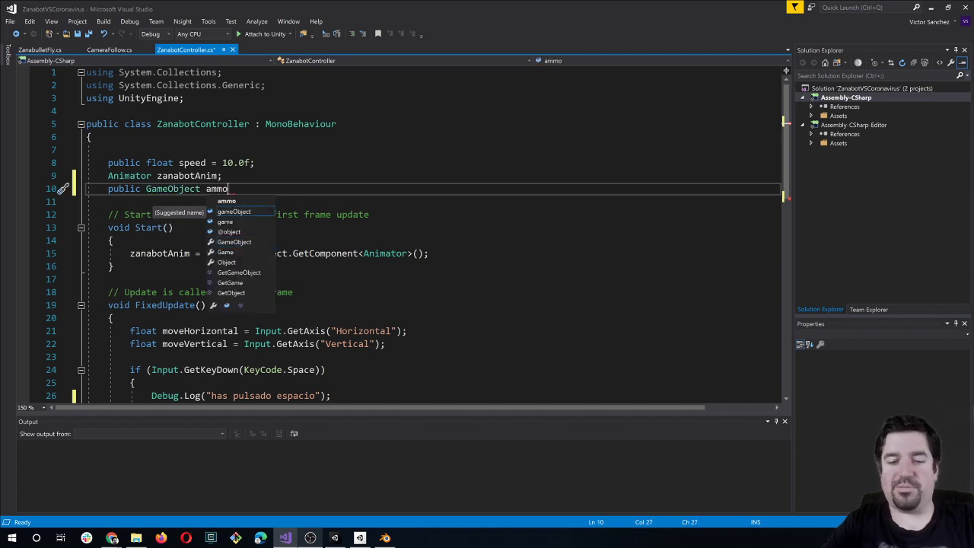
pyautogui.write(';')
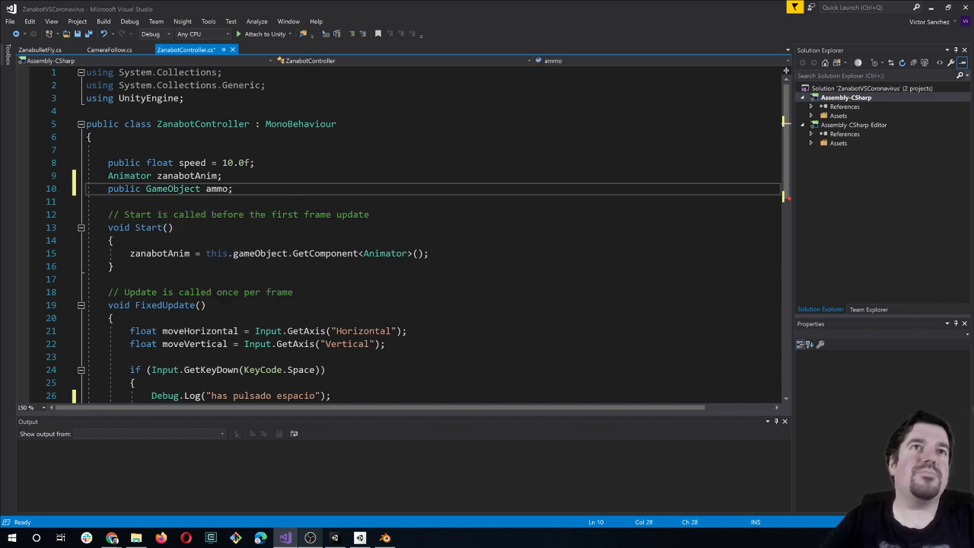
# Step: Complete line 27 as Instantiate(ammo, bulletOrigin.position, Quaternion.identity);
pyautogui.scroll(-1, 190, 187)
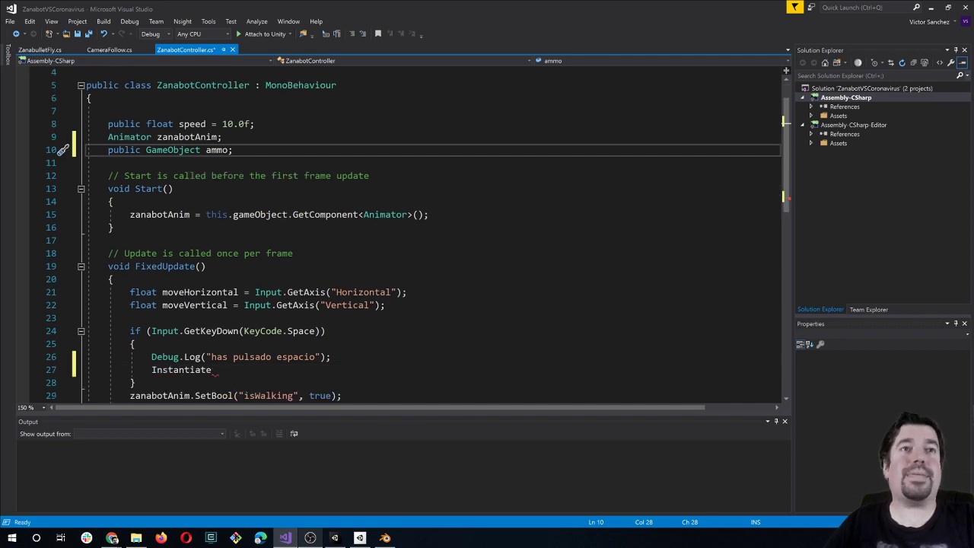
pyautogui.click(212, 370)
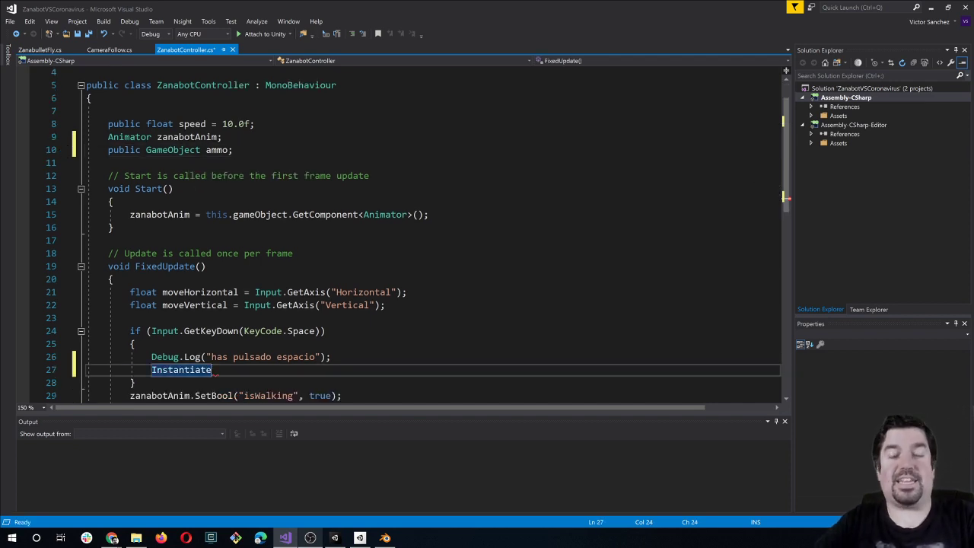
pyautogui.write('(a')
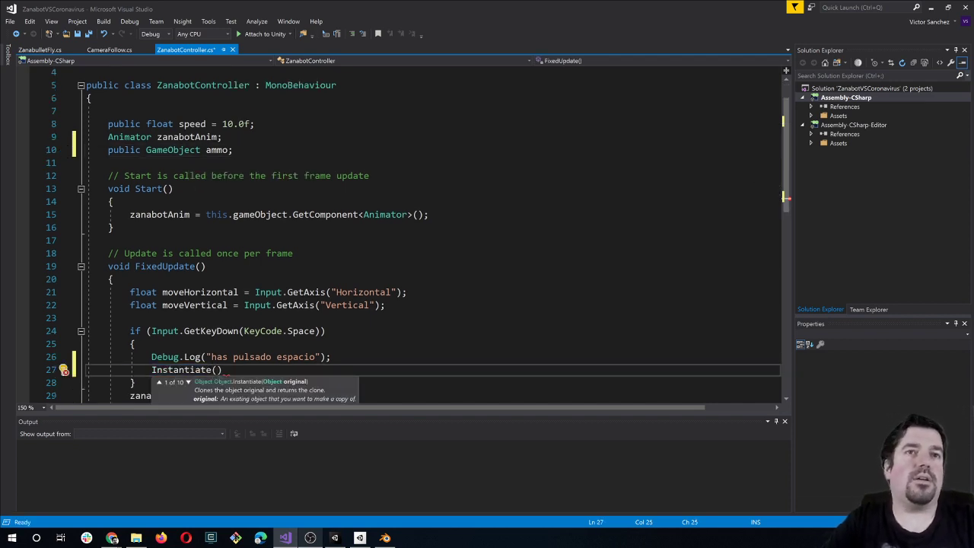
pyautogui.write('mmo')
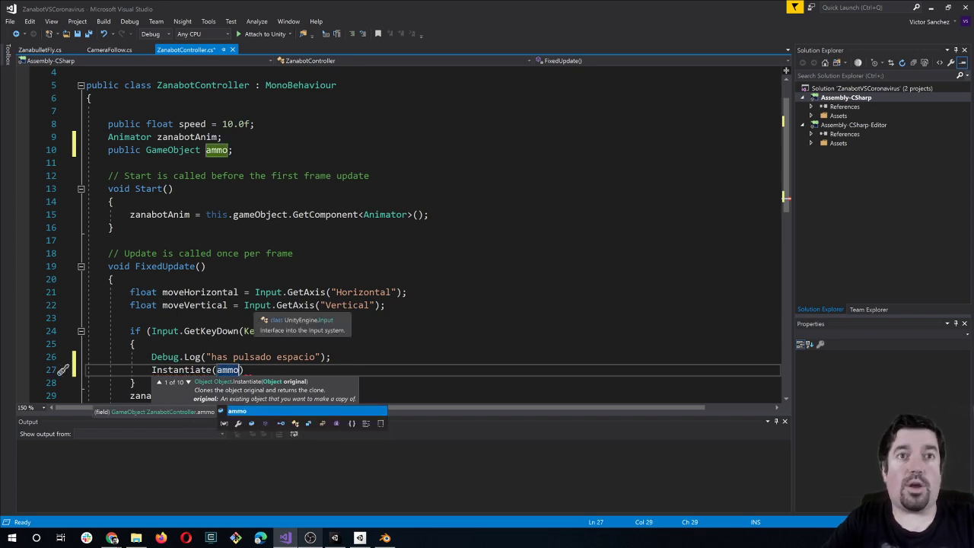
pyautogui.write(',')
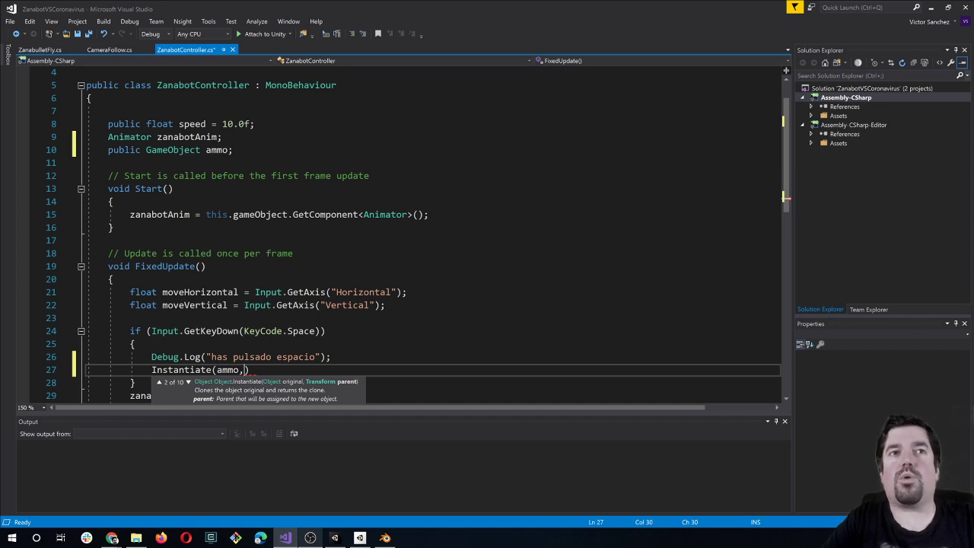
pyautogui.write('tran')
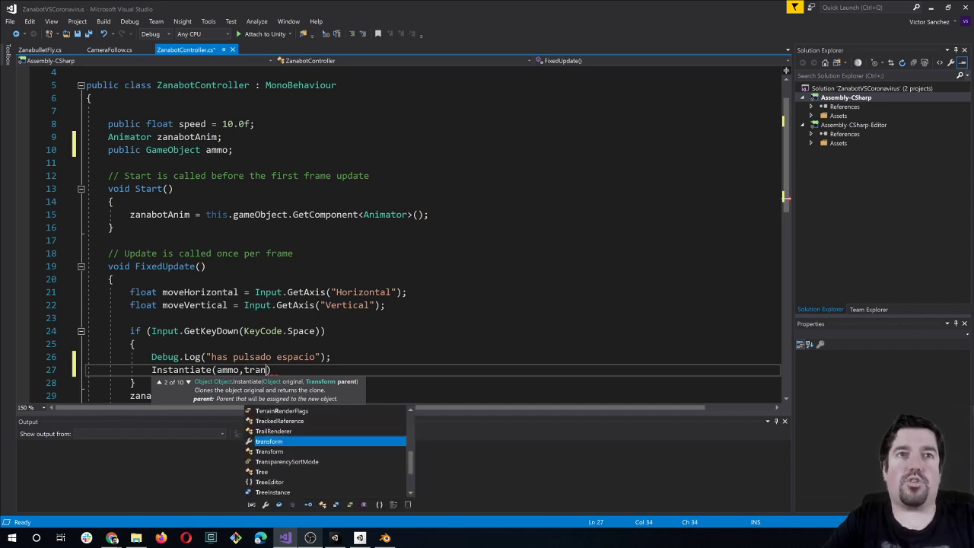
pyautogui.write('s')
pyautogui.press('BackSpace')
pyautogui.press('BackSpace')
pyautogui.press('BackSpace')
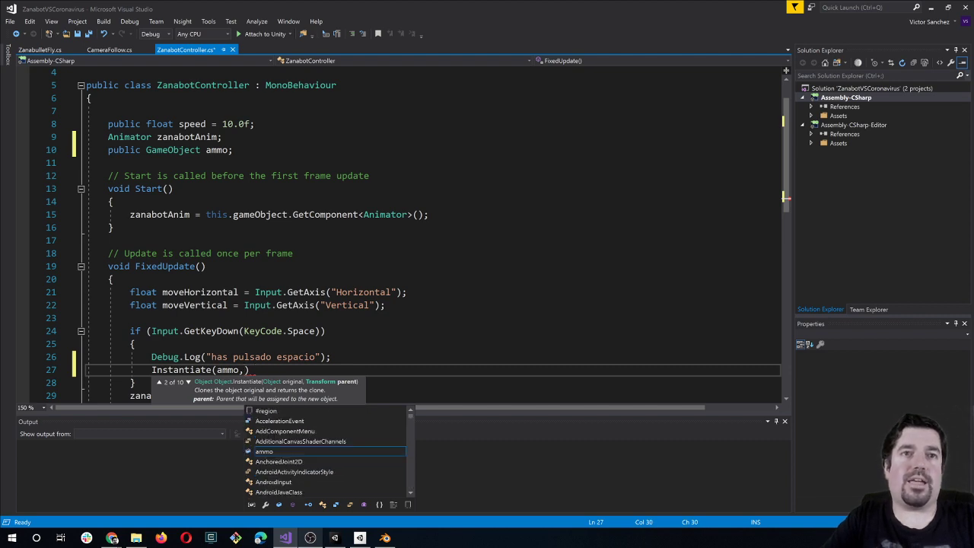
pyautogui.write('ori')
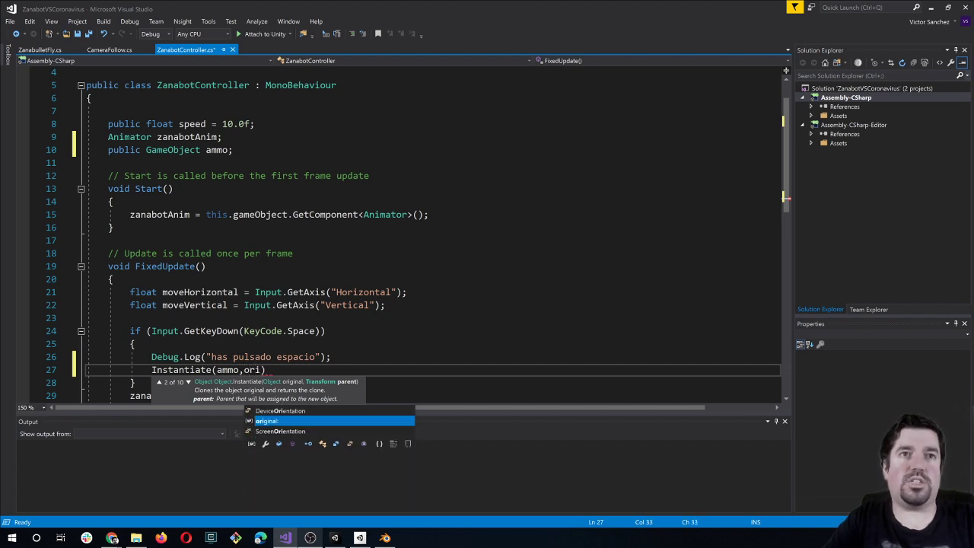
pyautogui.write('g')
pyautogui.press('BackSpace')
pyautogui.press('BackSpace')
pyautogui.press('BackSpace')
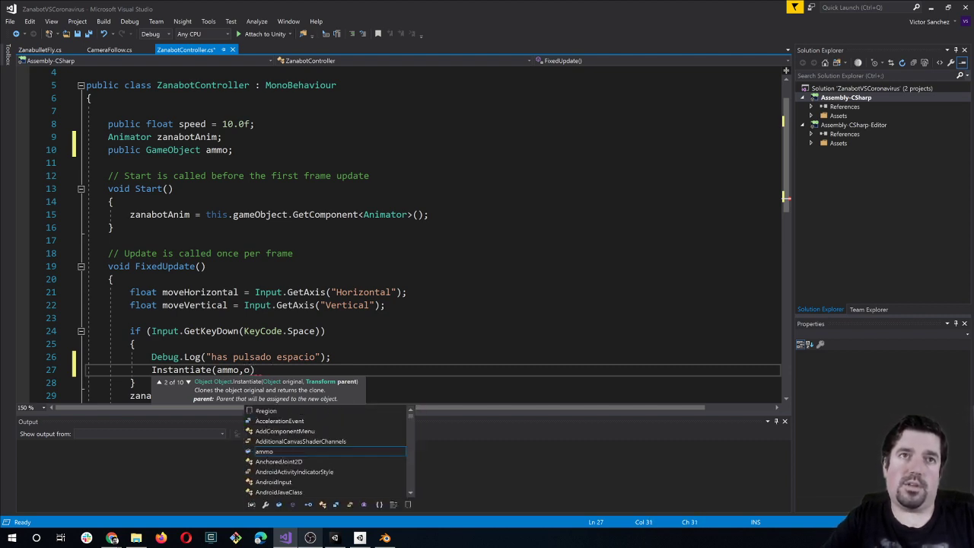
pyautogui.write('rig')
pyautogui.press('BackSpace')
pyautogui.press('BackSpace')
pyautogui.press('BackSpace')
pyautogui.write('b')
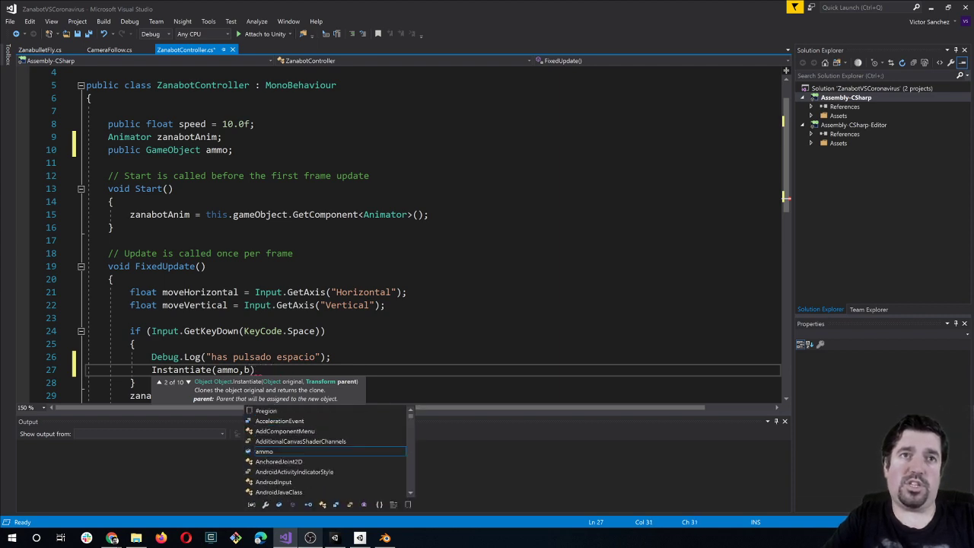
pyautogui.write('ulletOrigin')
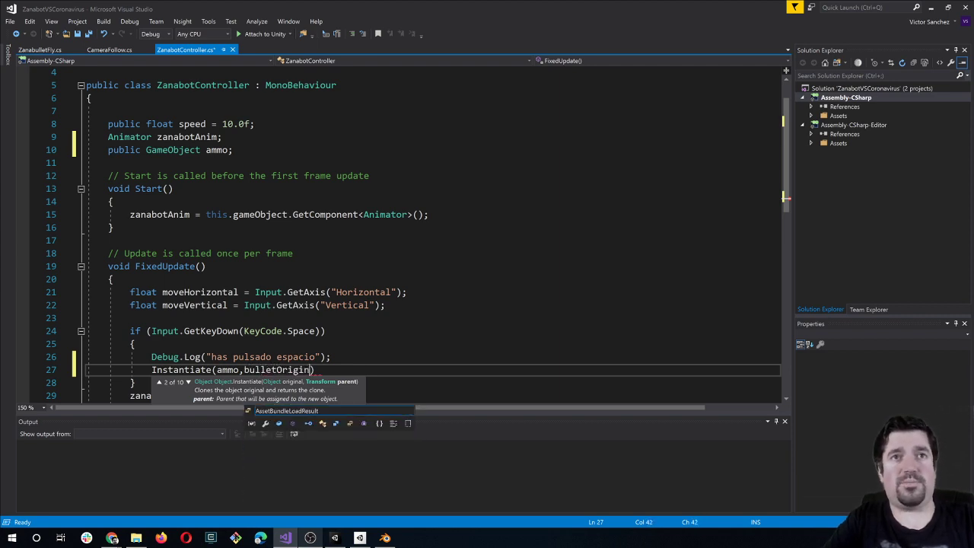
pyautogui.press('Escape')
pyautogui.write('.position')
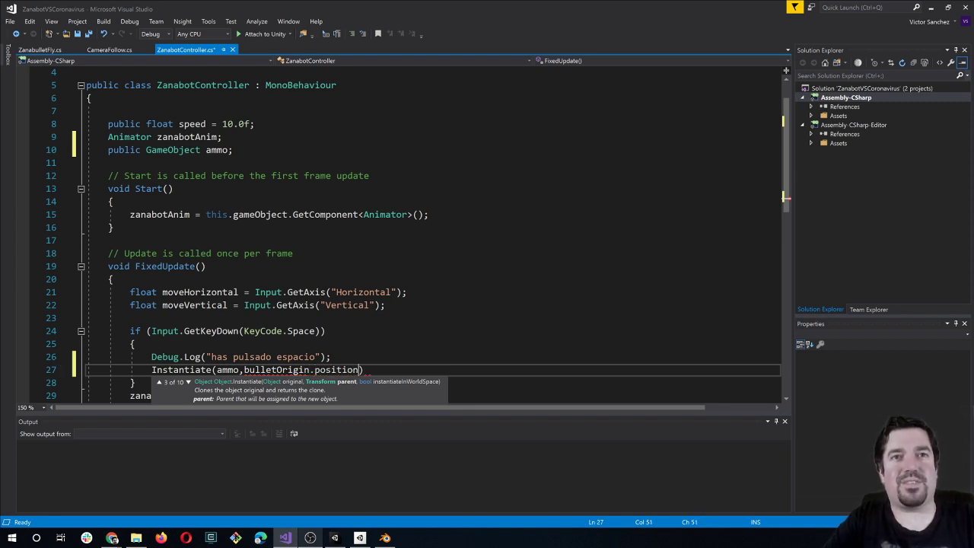
pyautogui.write(', ')
pyautogui.write('uat')
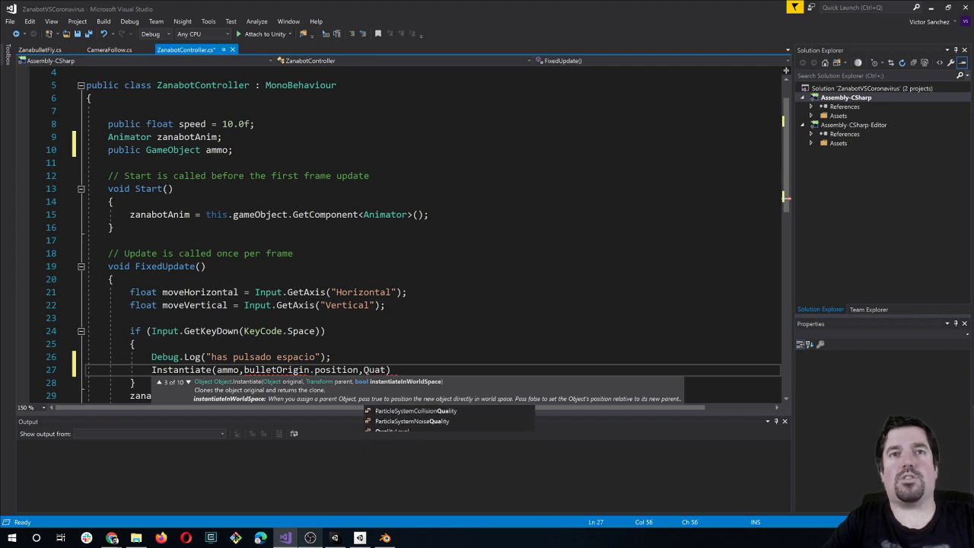
pyautogui.write('ernion.id')
pyautogui.press('Tab')
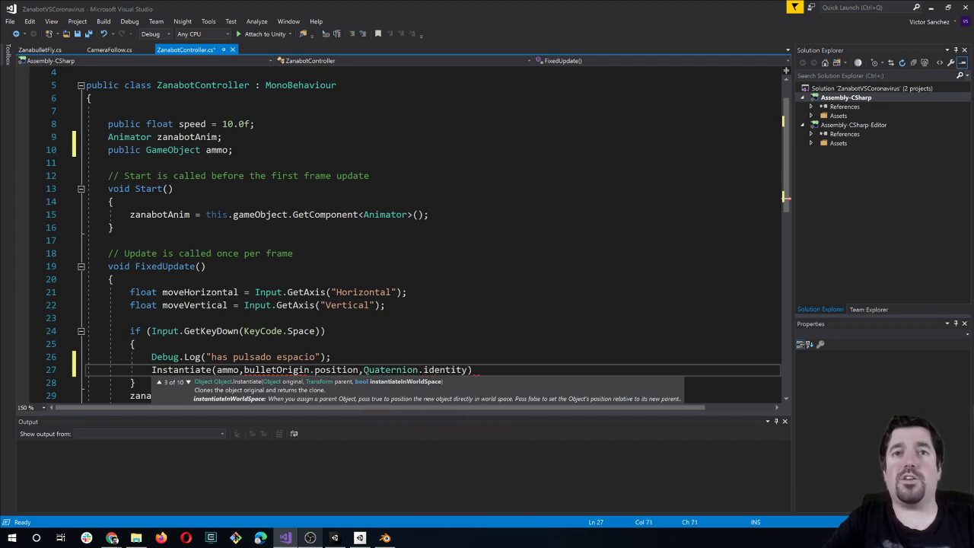
pyautogui.write(');')
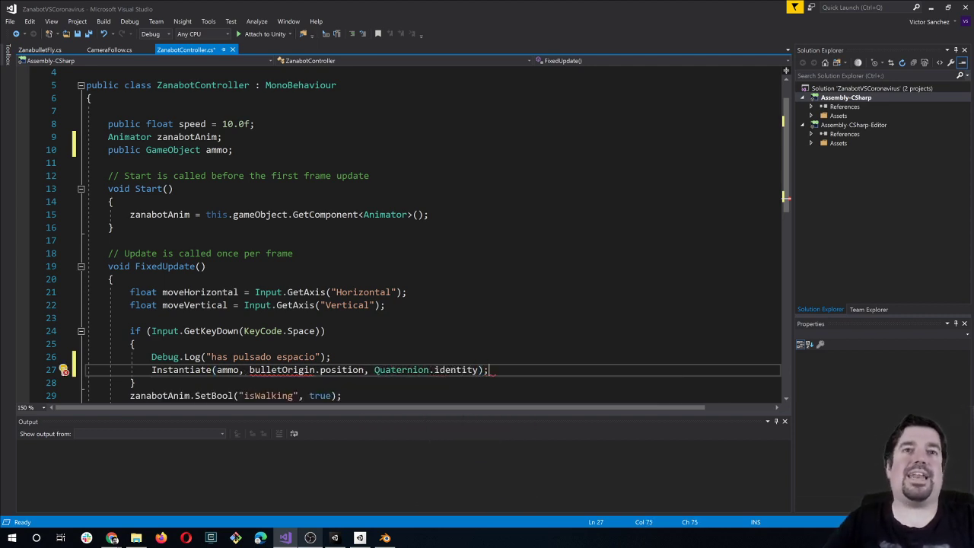
pyautogui.scroll(-1, 418, 233)
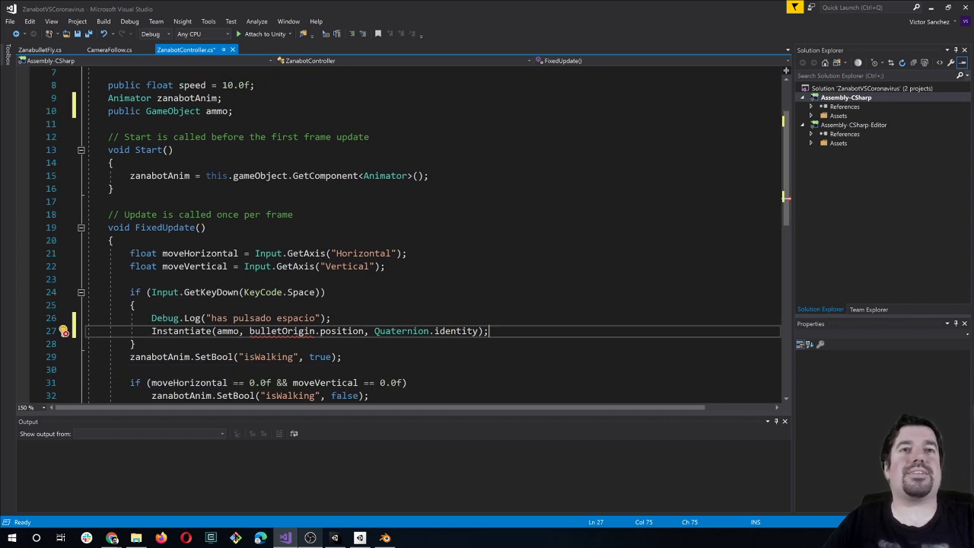
# Step: Declare a 'public Transform bulletOrigin;' field below the ammo field
pyautogui.scroll(1, 418, 234)
pyautogui.click(109, 162)
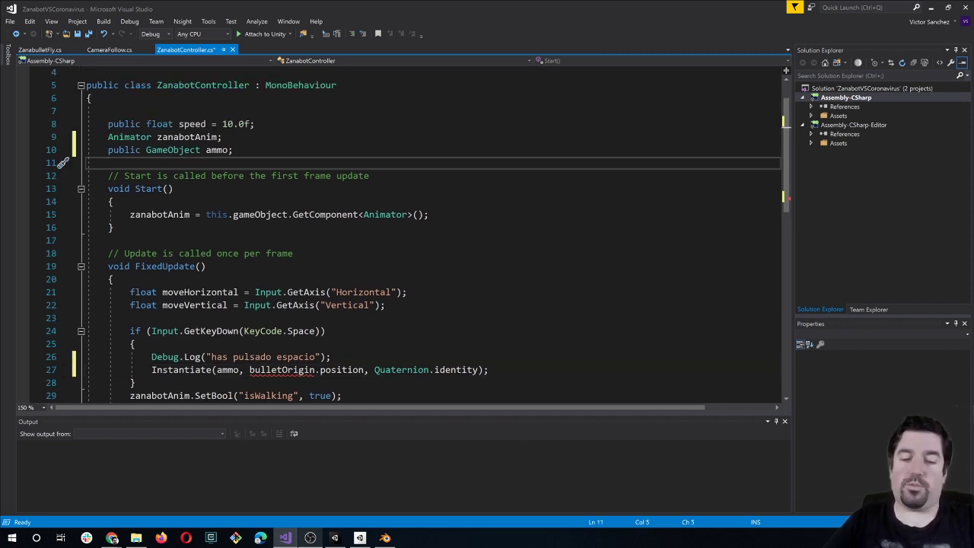
pyautogui.write('public')
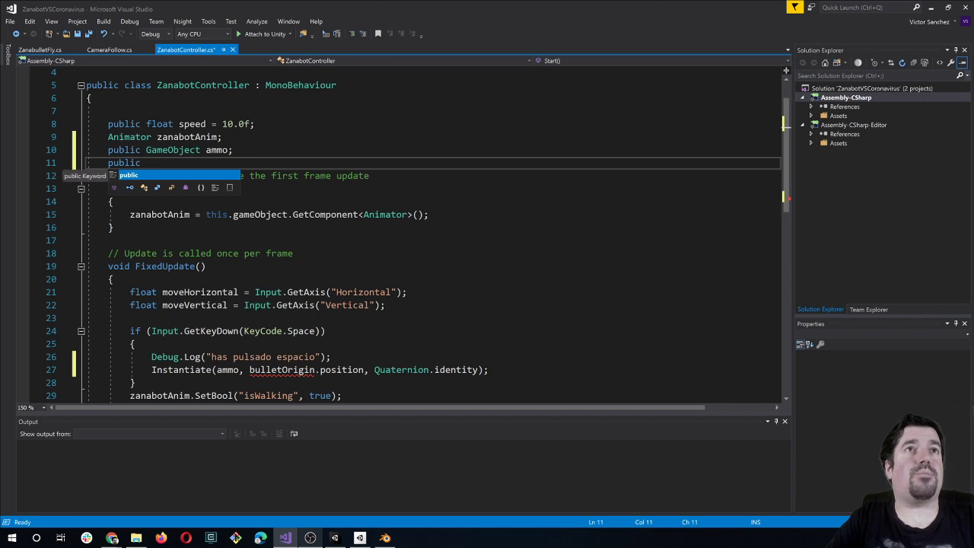
pyautogui.write(' Tran')
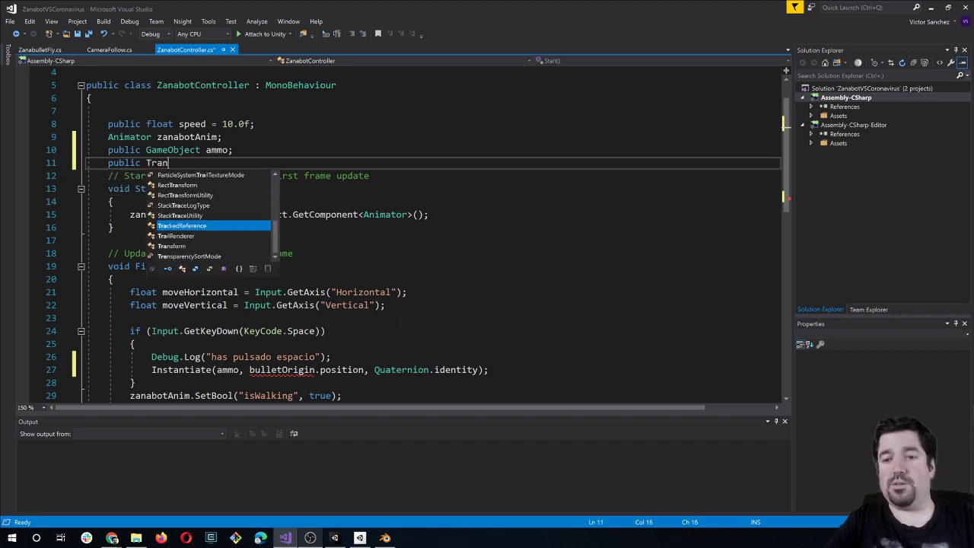
pyautogui.write('sor')
pyautogui.press('BackSpace')
pyautogui.write('form')
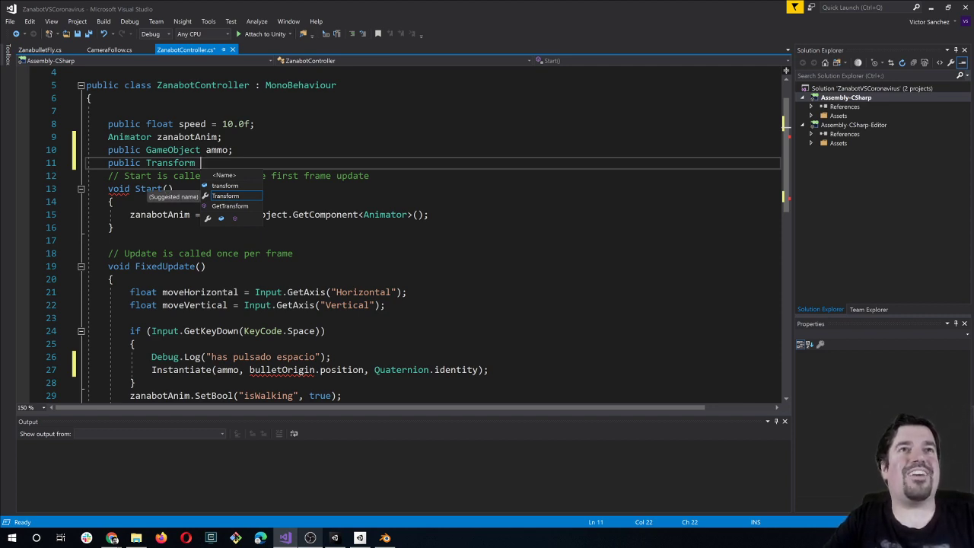
pyautogui.write(' bulletOrigi')
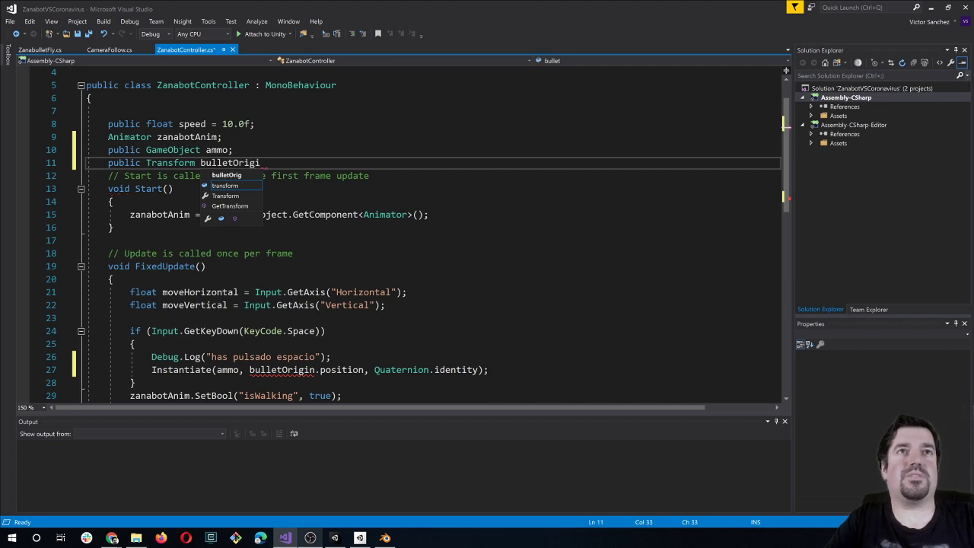
pyautogui.write('n;')
pyautogui.press('Return')
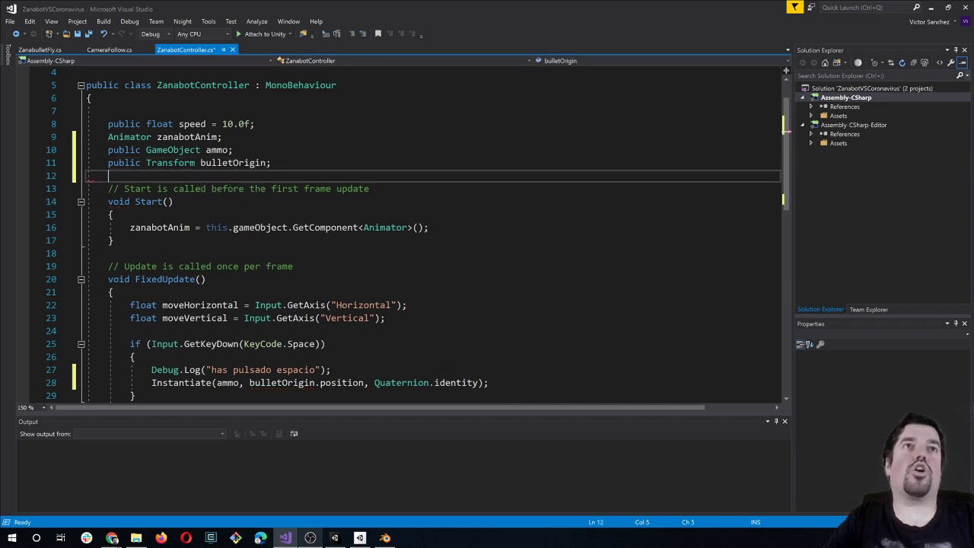
# Step: Check the Instantiate arguments and save ZanabotController.cs
pyautogui.scroll(-1, 434, 228)
pyautogui.click(226, 344)
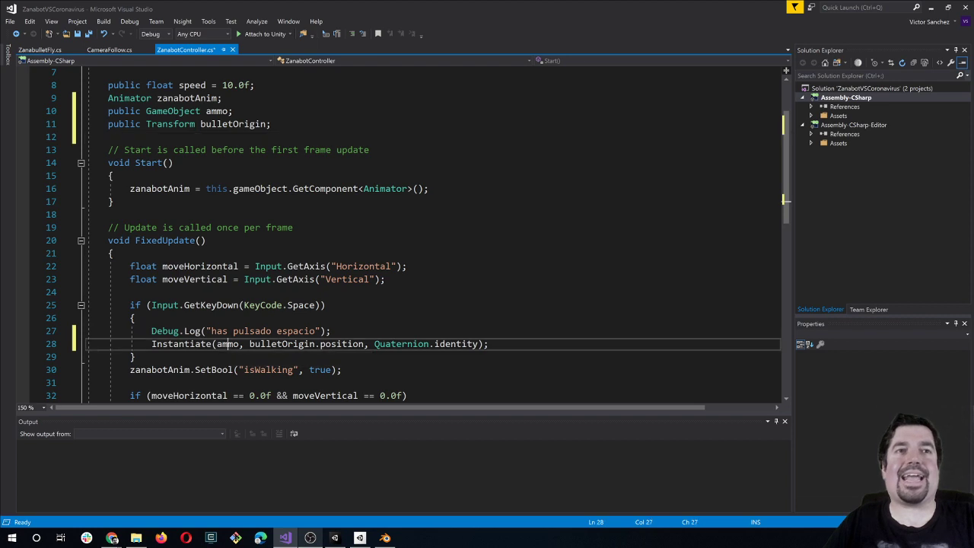
pyautogui.moveTo(250, 343); pyautogui.dragTo(446, 344)
pyautogui.click(137, 318)
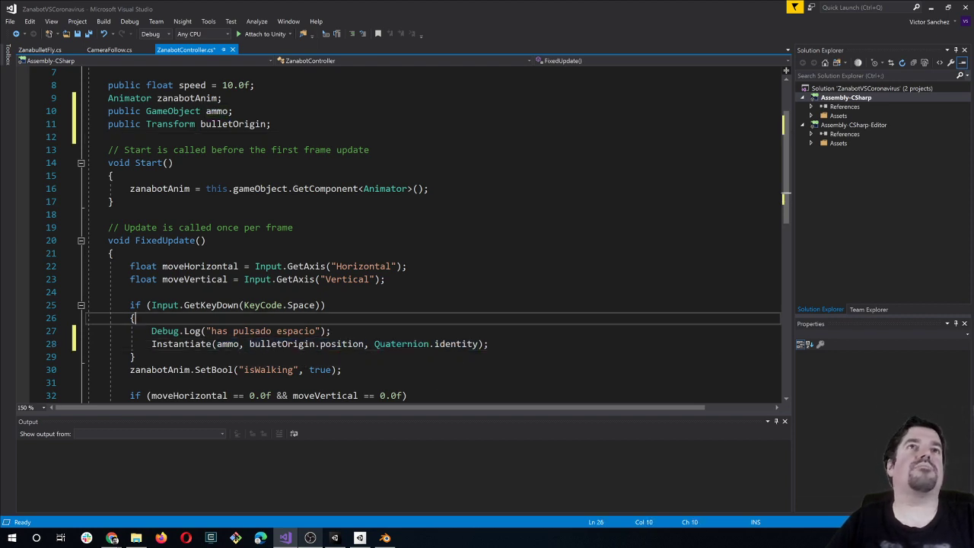
pyautogui.hotkey('ctrl', 's')
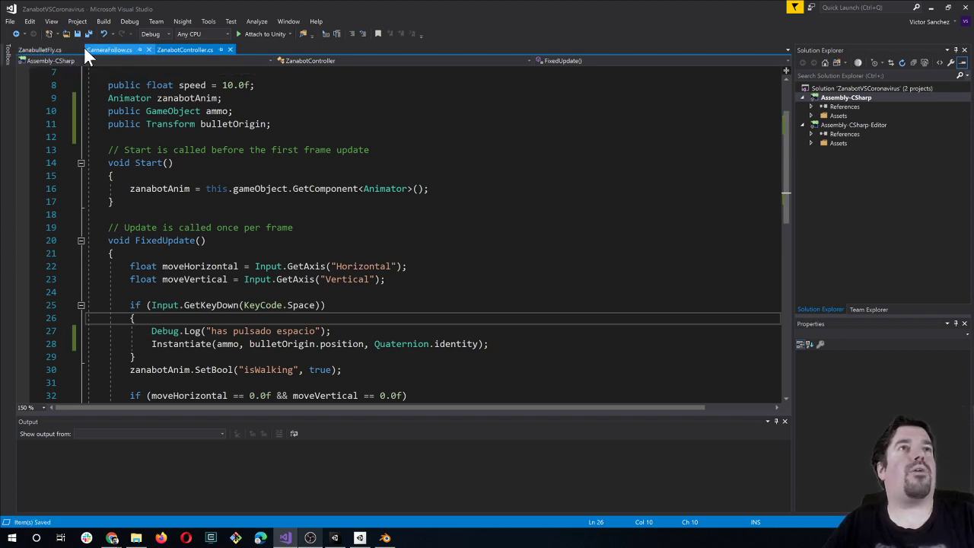
pyautogui.hotkey('alt', 'Tab')
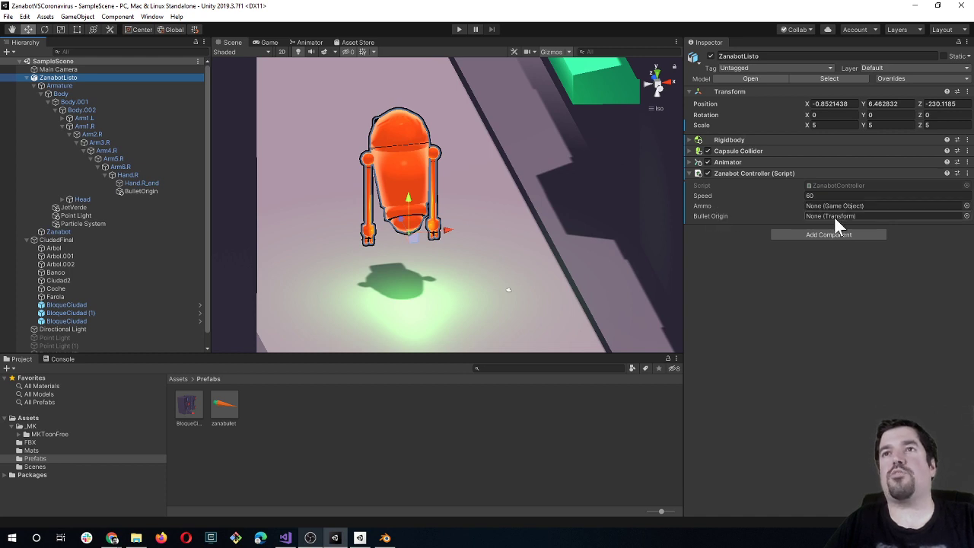
# Step: Assign zanabullet as Ammo and BulletOrigin as Bullet Origin, then start play mode
pyautogui.moveTo(227, 411); pyautogui.dragTo(829, 207)
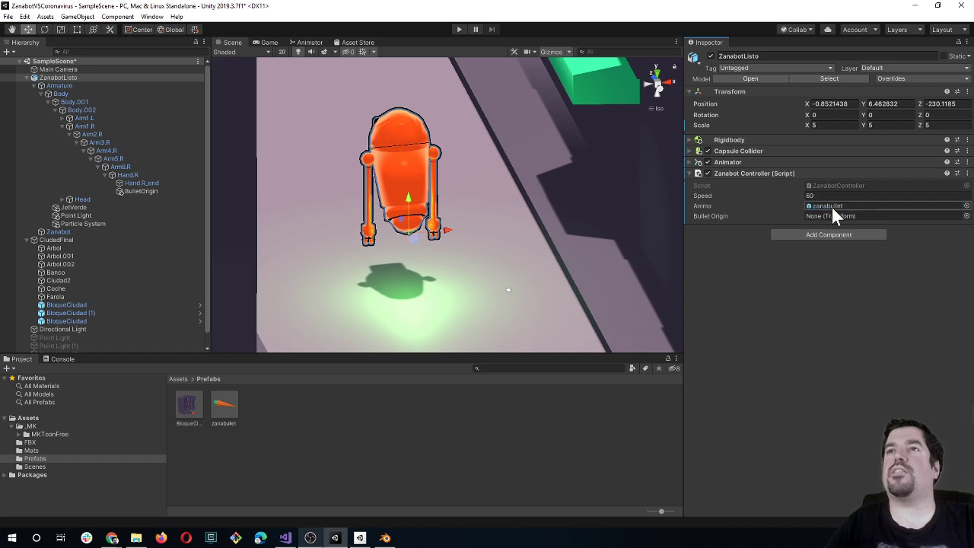
pyautogui.moveTo(155, 189); pyautogui.dragTo(840, 218)
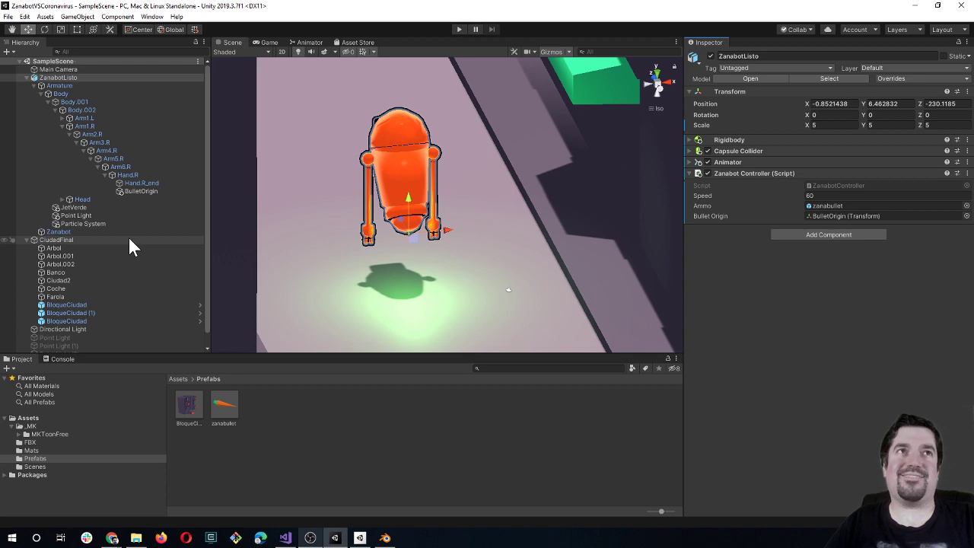
pyautogui.click(463, 29)
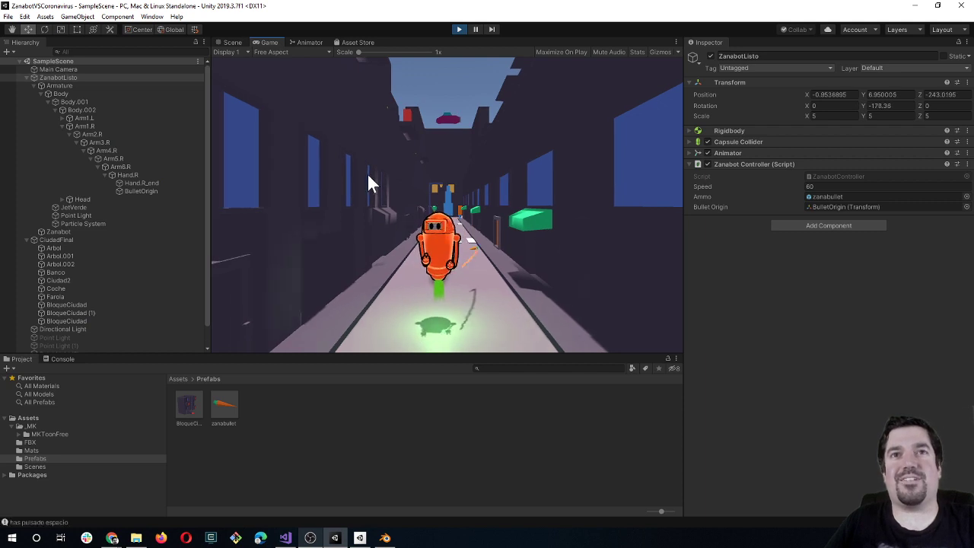
# Step: Drive Zanabot around the city street with WASD and arrow keys, firing carrot bullets with Space
pyautogui.press('space')
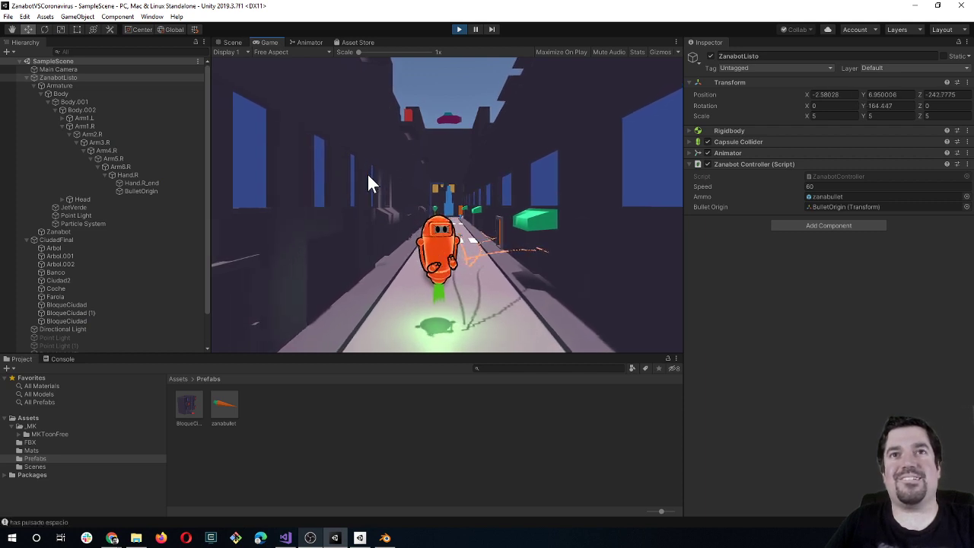
pyautogui.press('Left')
pyautogui.press('Right')
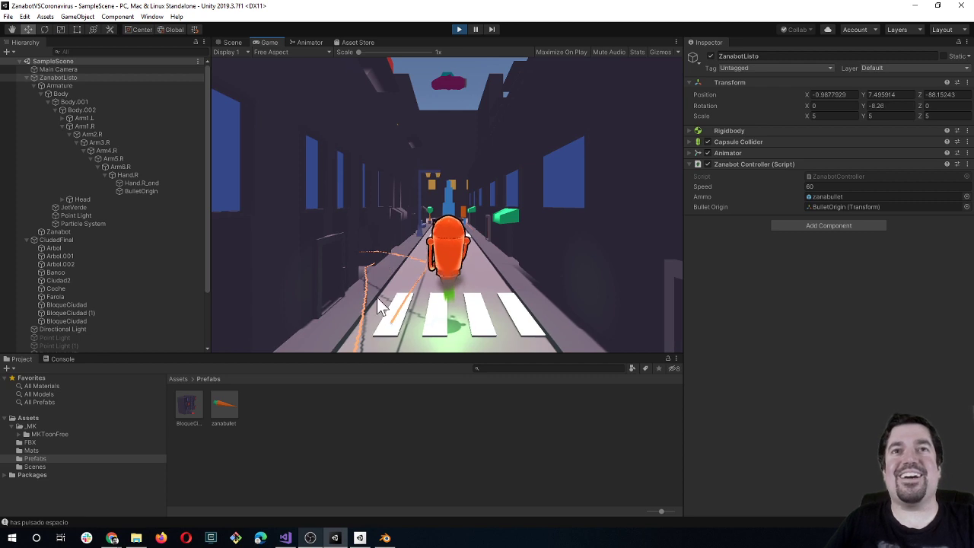
pyautogui.press('s')
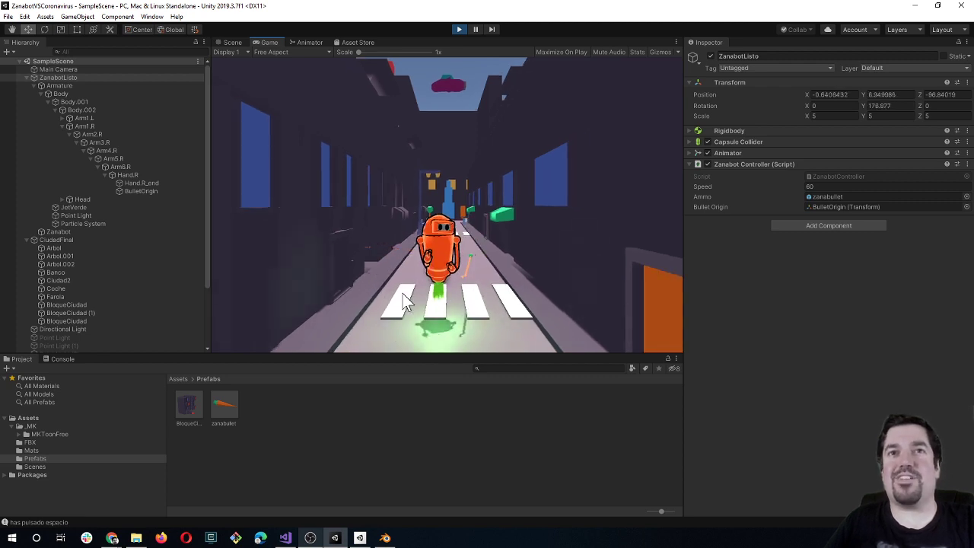
pyautogui.press('s')
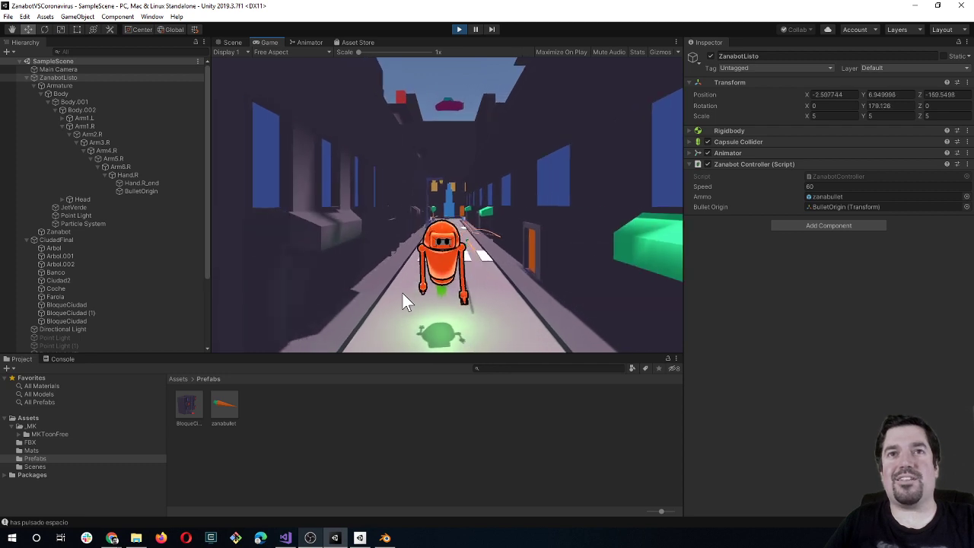
pyautogui.press('w')
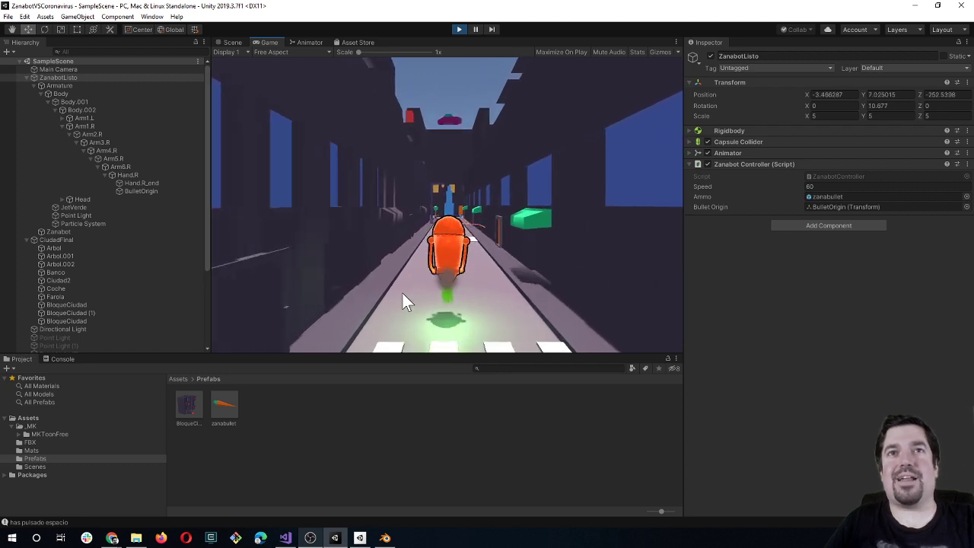
pyautogui.press('space')
pyautogui.press('space')
pyautogui.press('space')
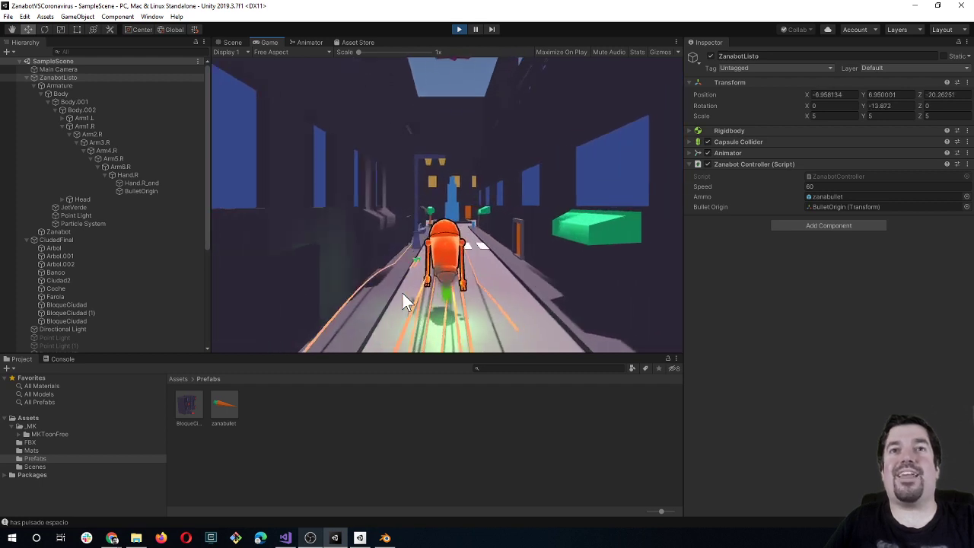
pyautogui.press('space')
pyautogui.press('space')
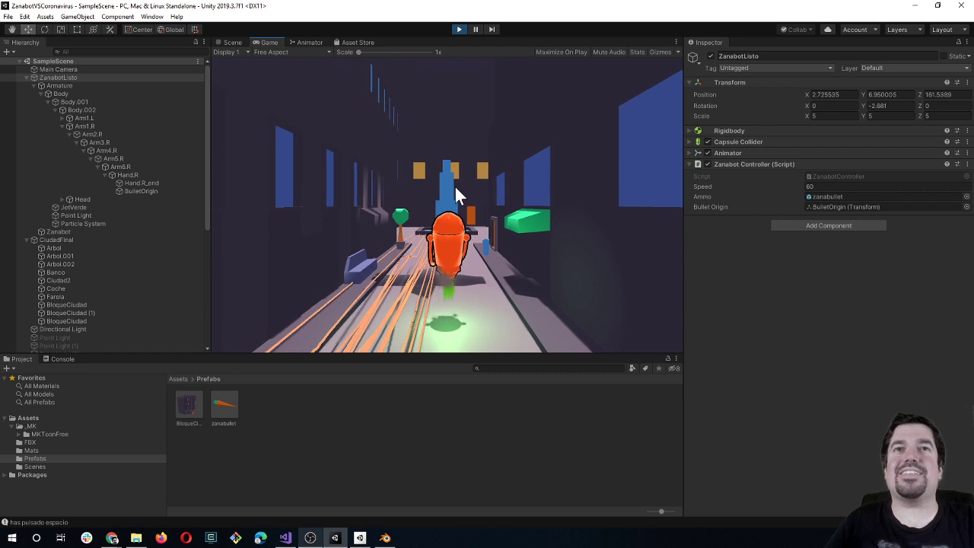
pyautogui.press('d')
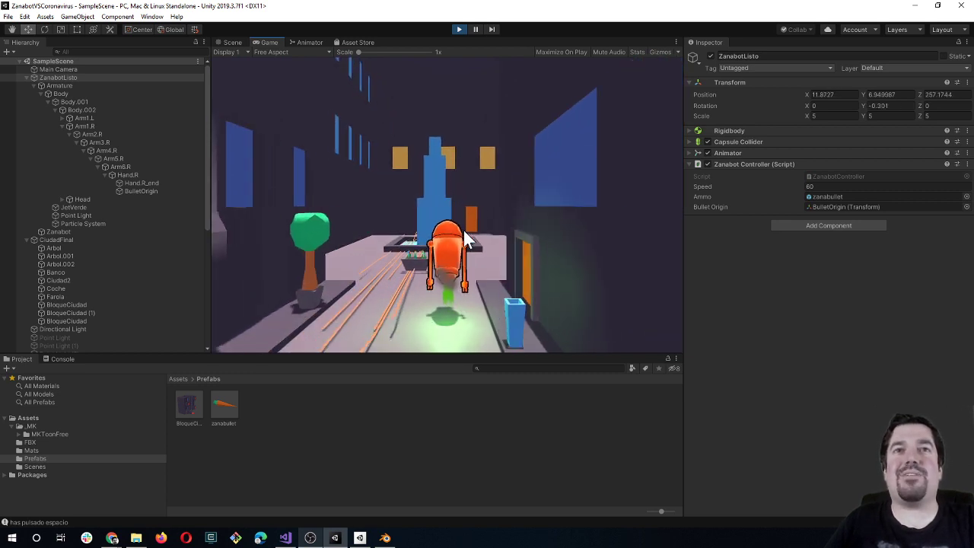
pyautogui.press('a')
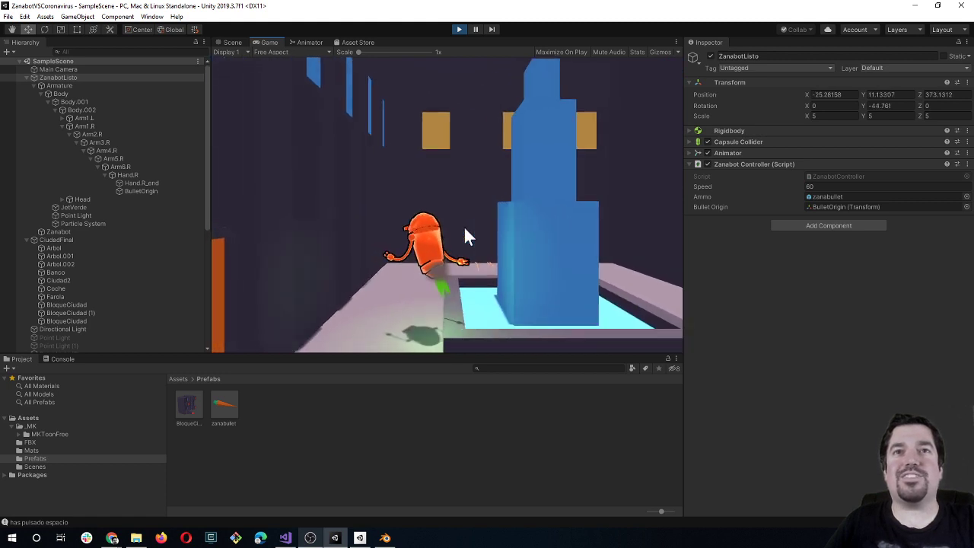
pyautogui.press('a')
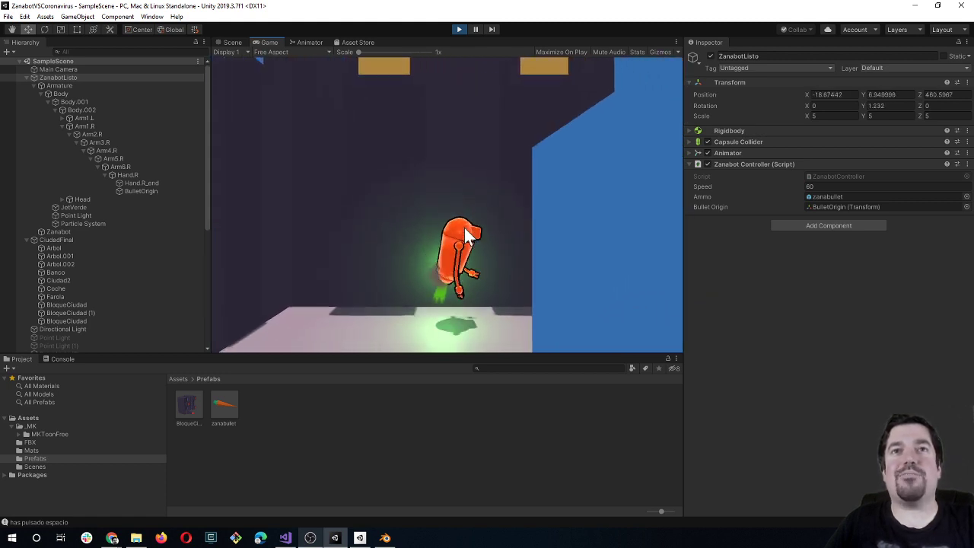
pyautogui.press('a')
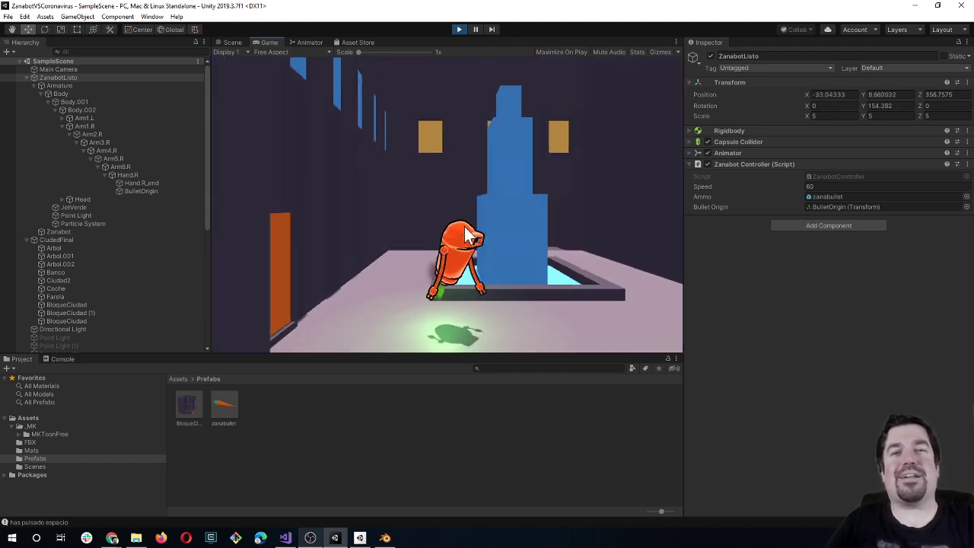
pyautogui.press('s')
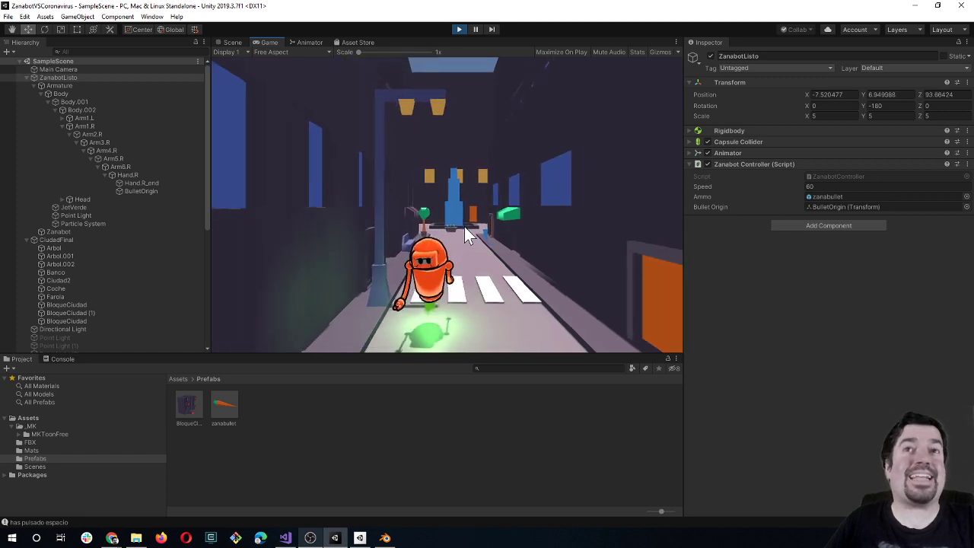
pyautogui.press('w')
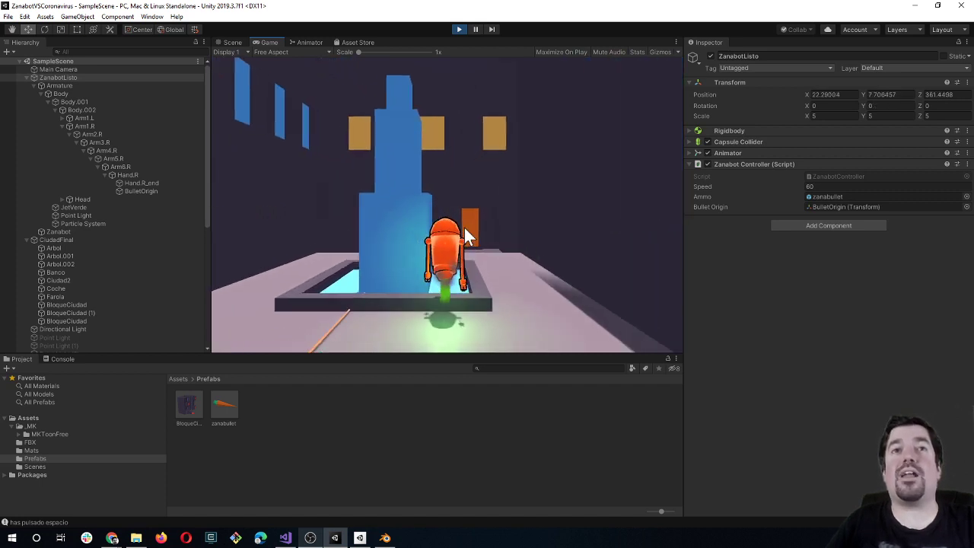
pyautogui.press('d')
pyautogui.press('d')
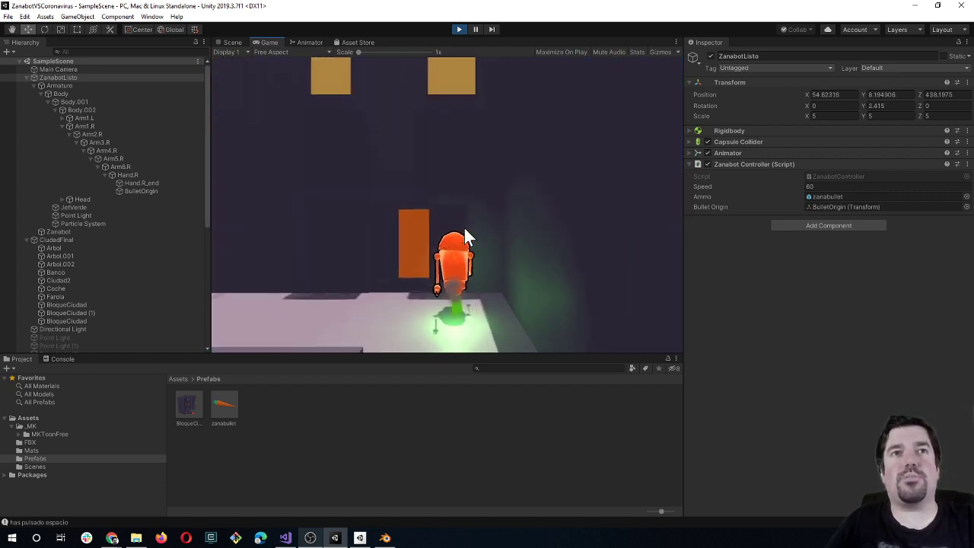
pyautogui.press('d')
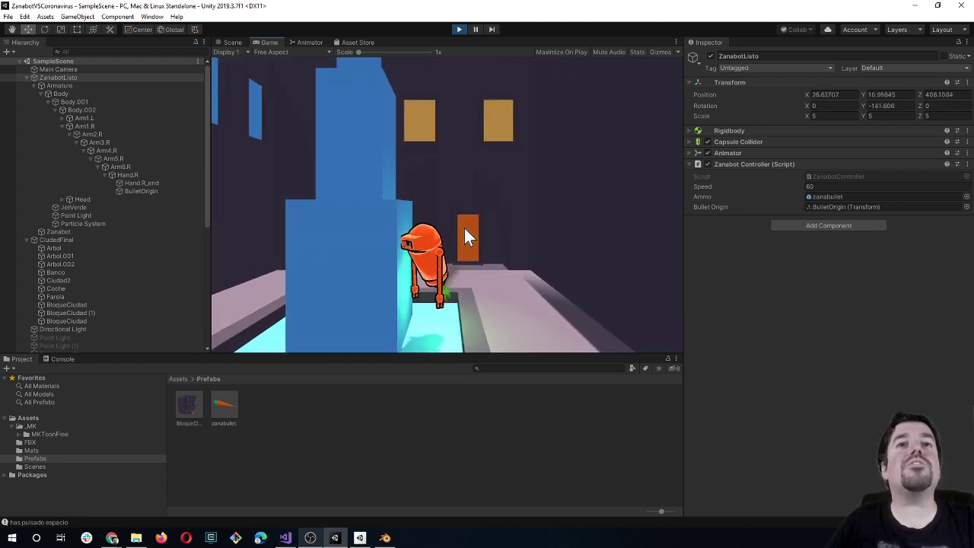
pyautogui.press('d')
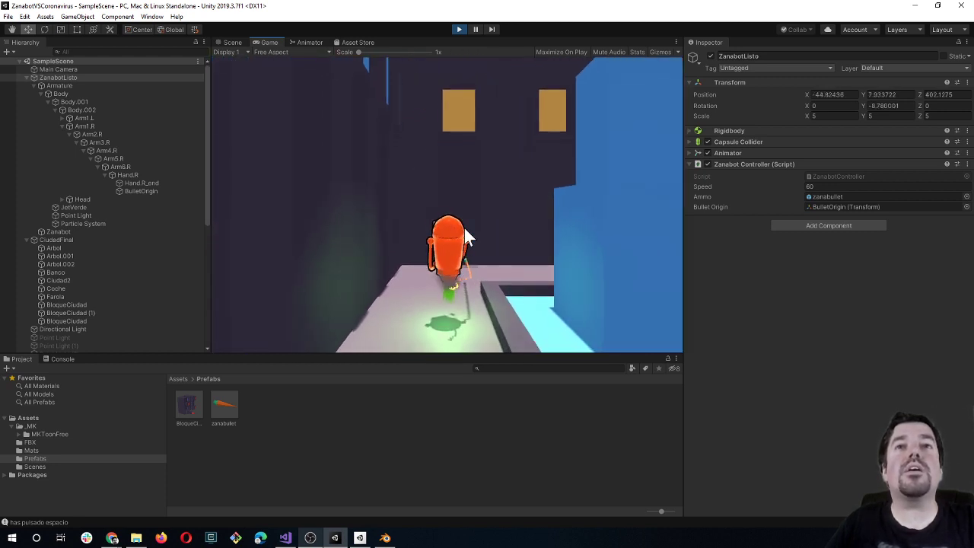
pyautogui.press('a')
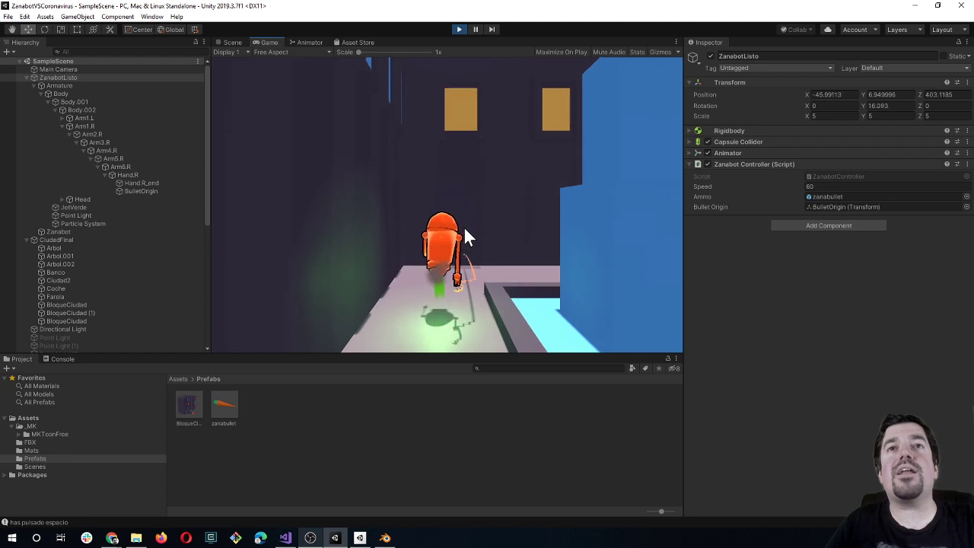
pyautogui.press('w')
pyautogui.press('space')
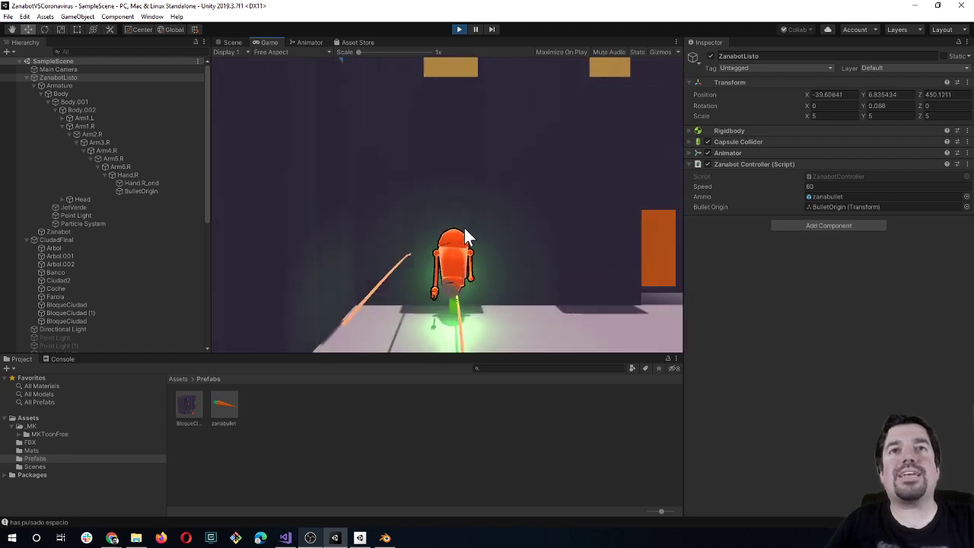
pyautogui.press('d')
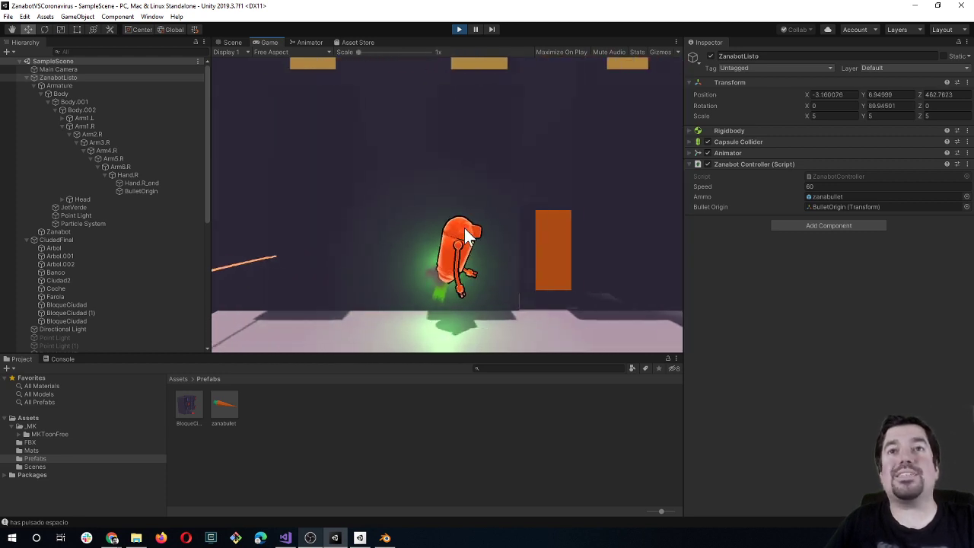
pyautogui.press('d')
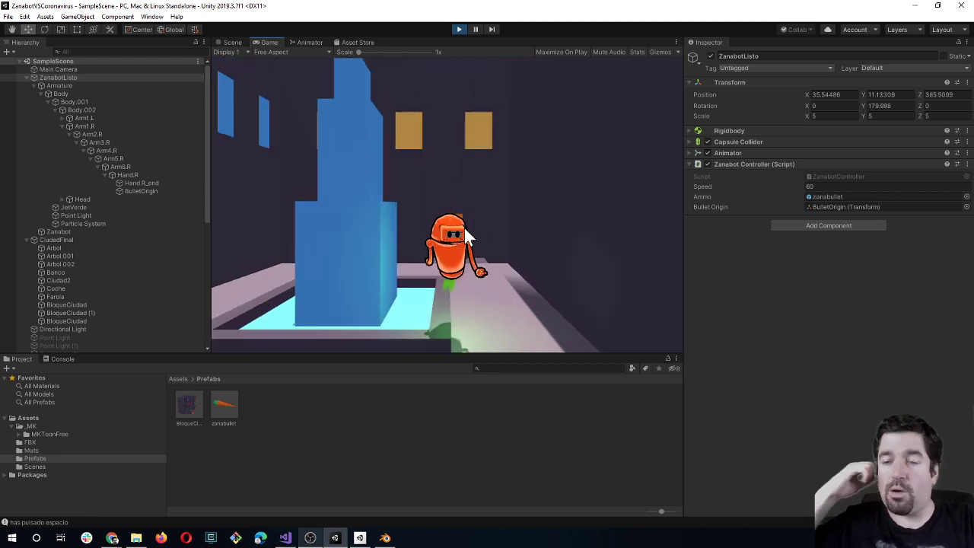
pyautogui.press('w')
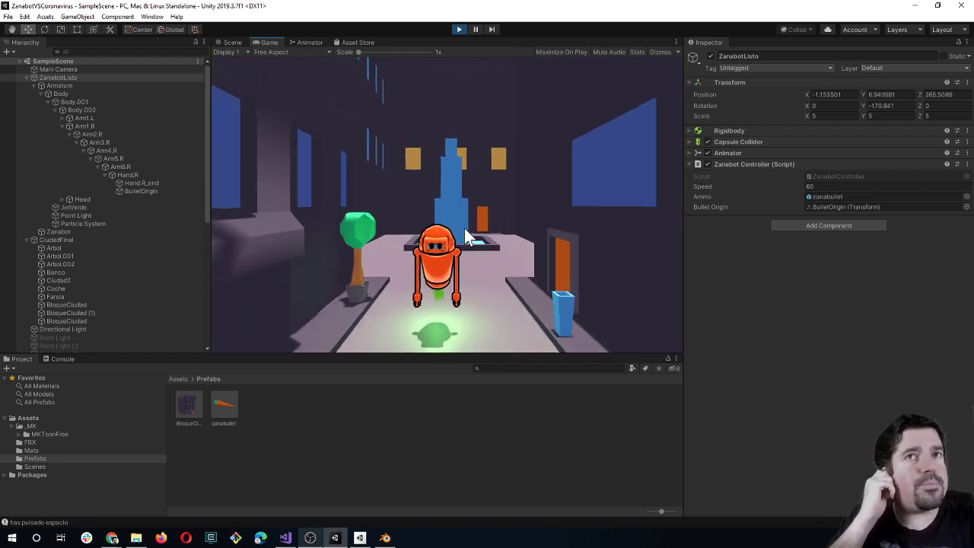
pyautogui.press('w')
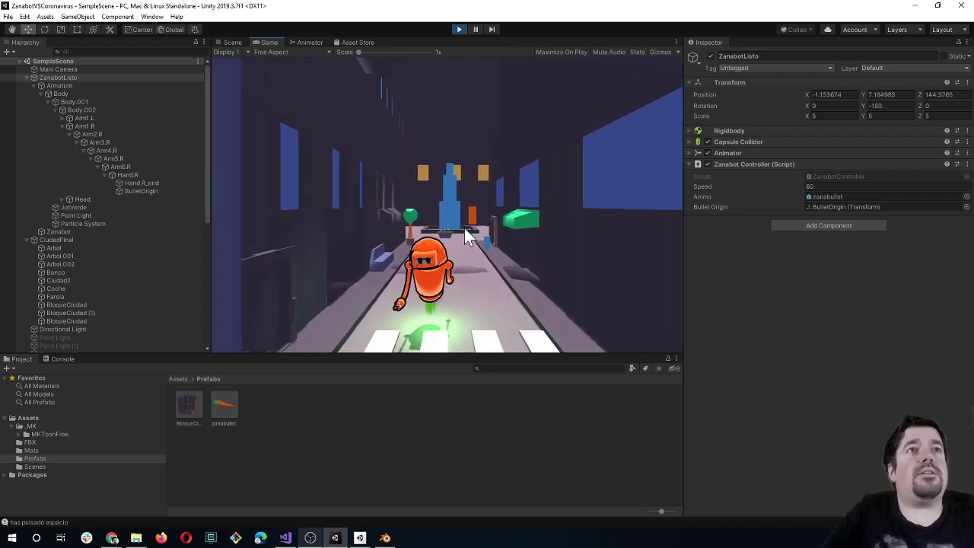
pyautogui.press('w')
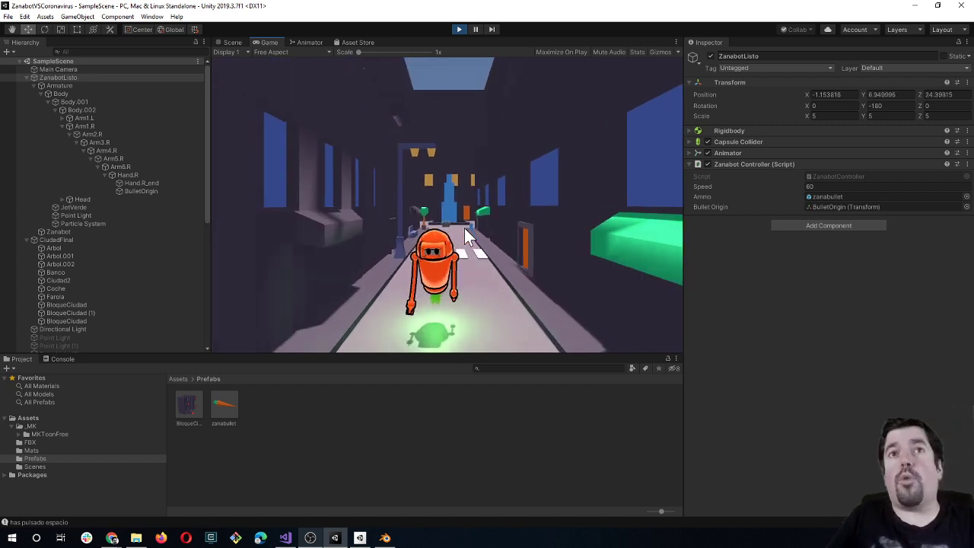
pyautogui.press('s')
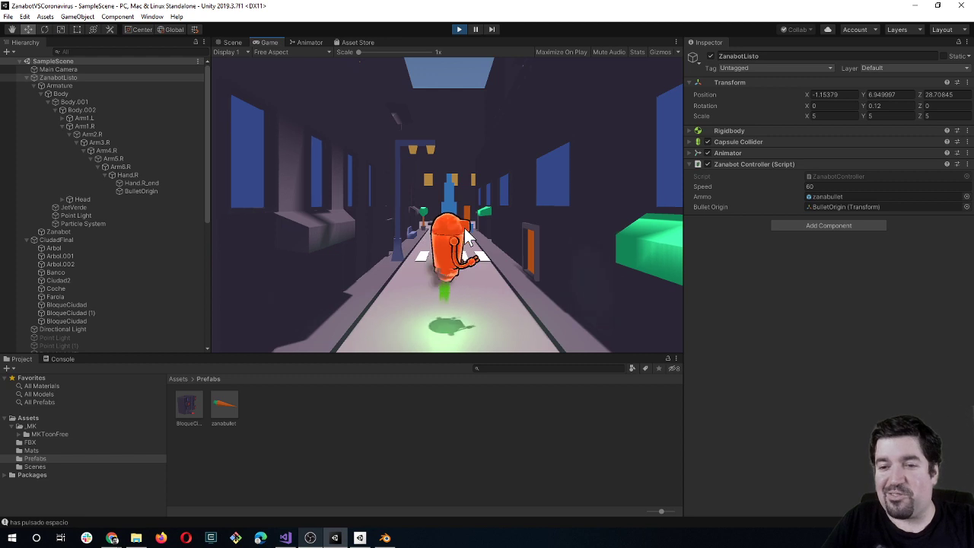
pyautogui.press('w')
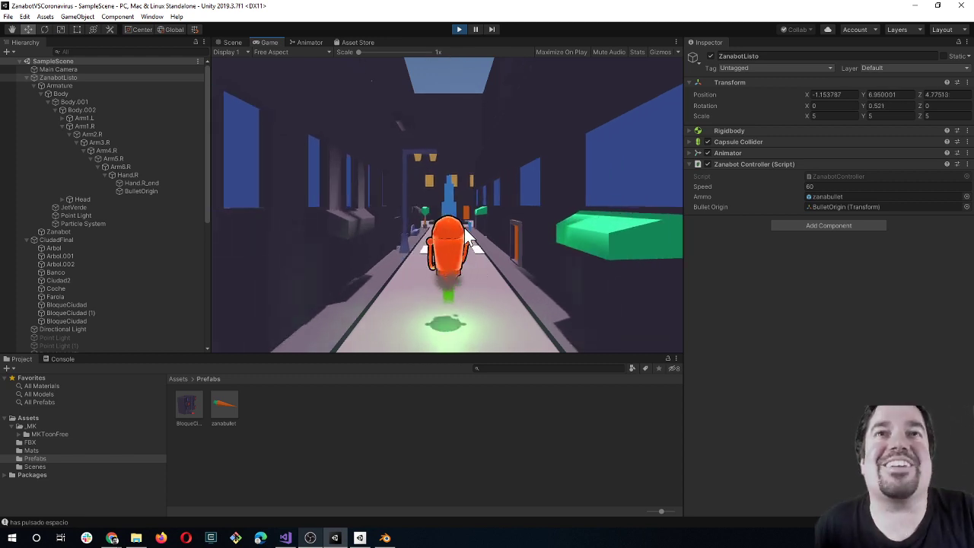
pyautogui.press('w')
pyautogui.press('a')
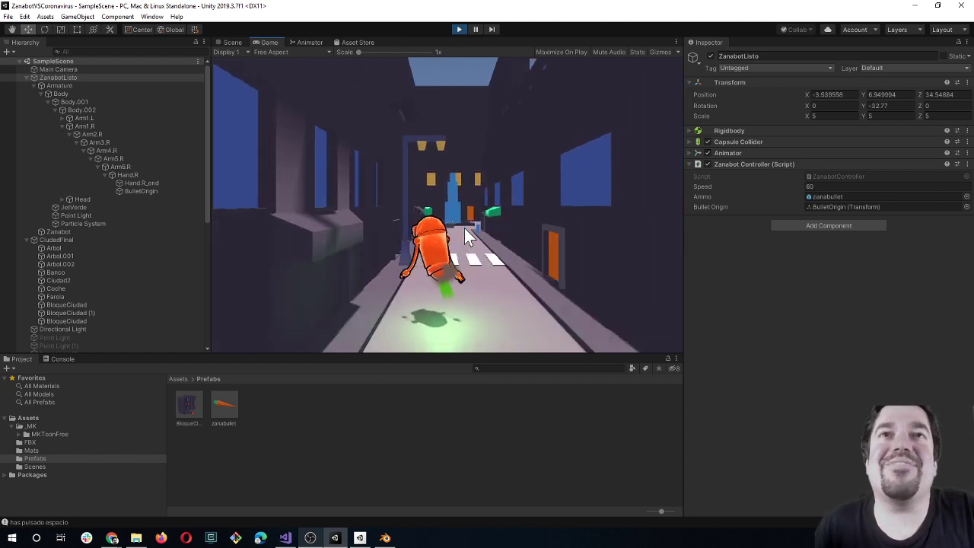
pyautogui.press('d')
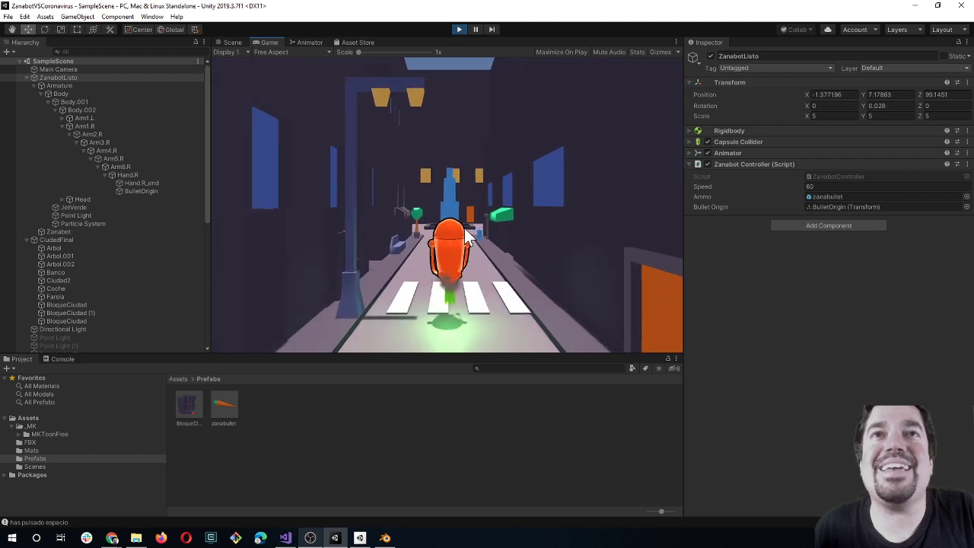
pyautogui.press('s')
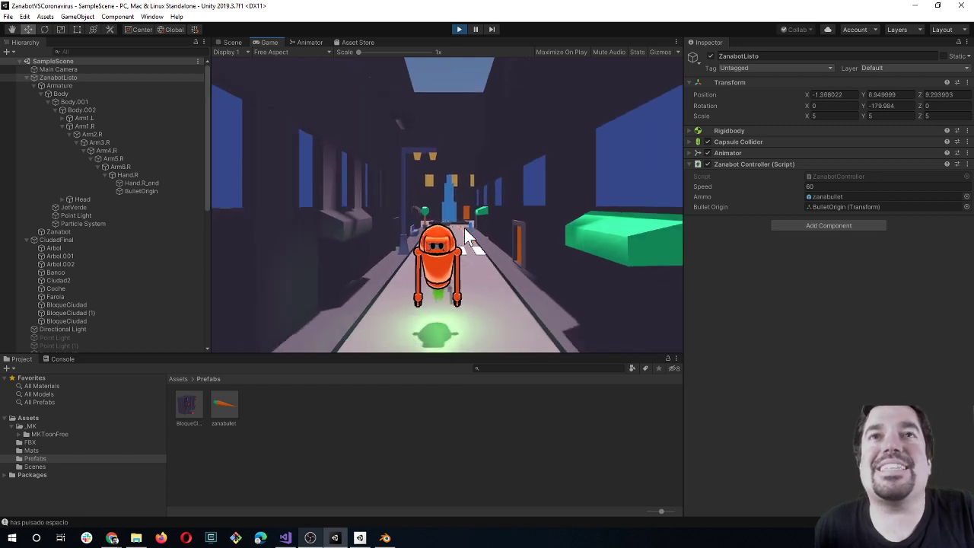
pyautogui.press('a')
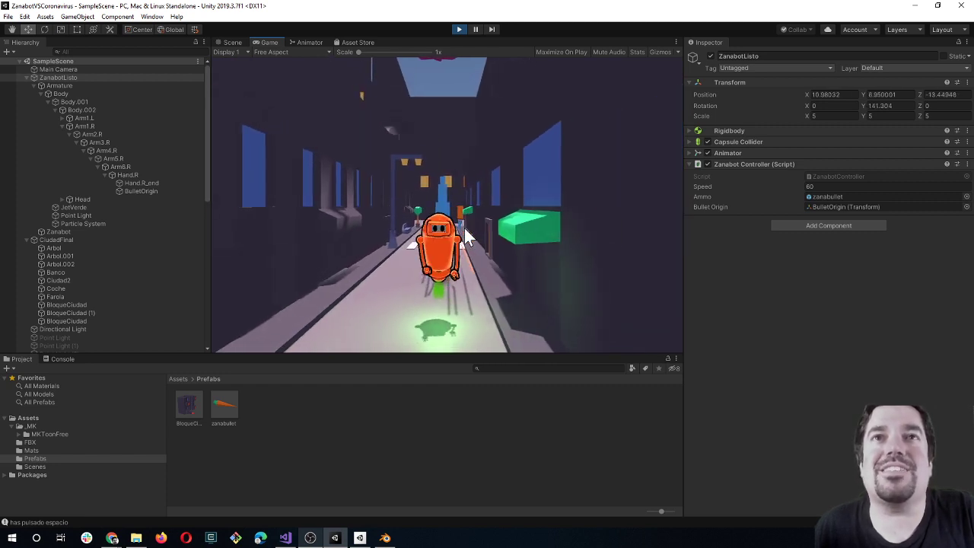
pyautogui.press('a')
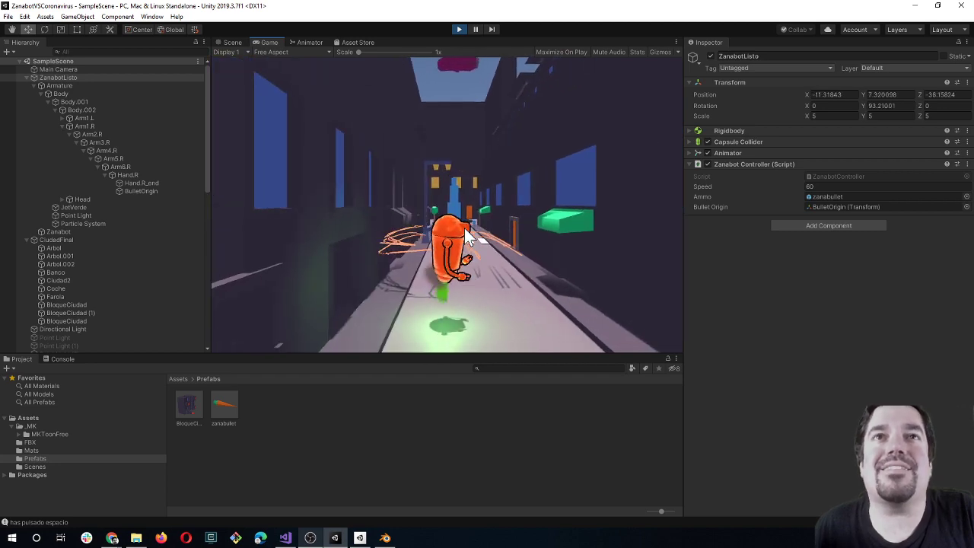
pyautogui.press('w')
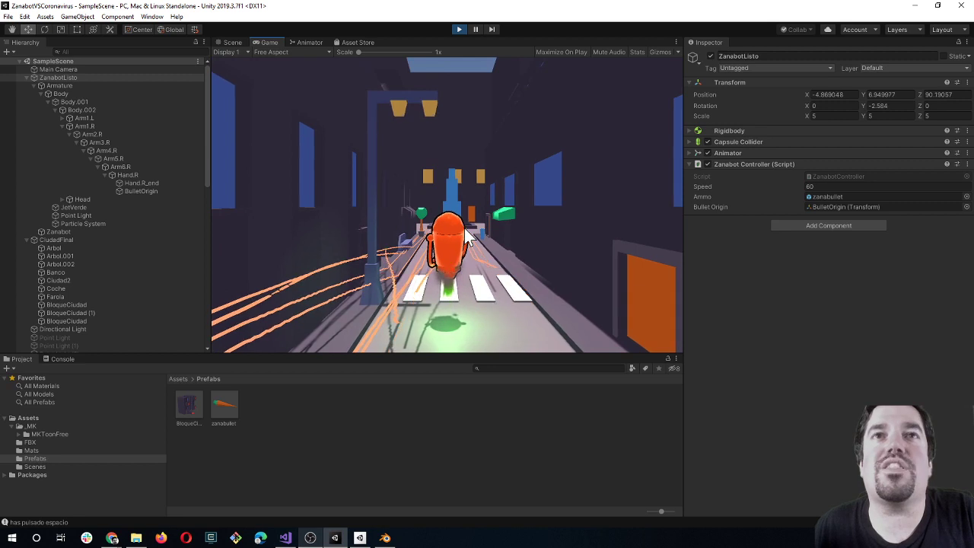
pyautogui.press('d')
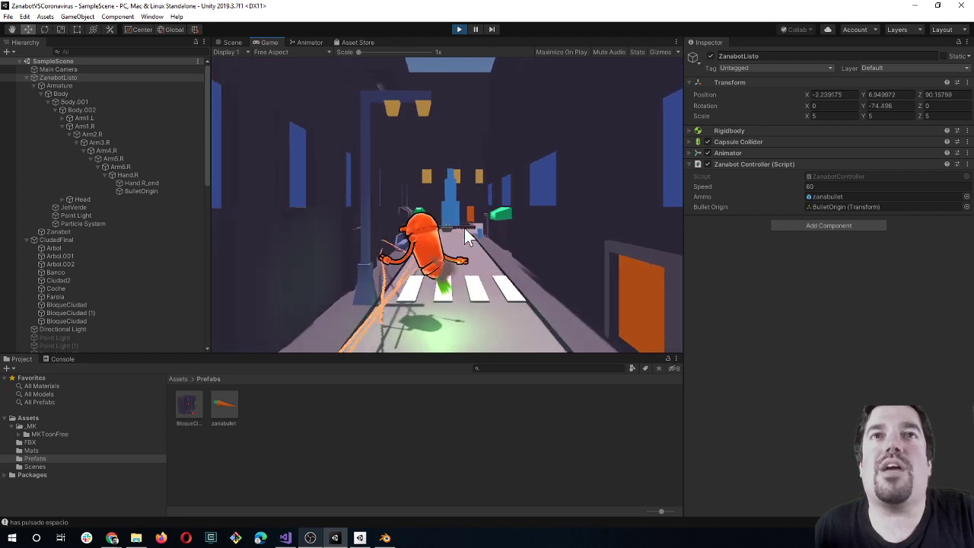
pyautogui.press('w')
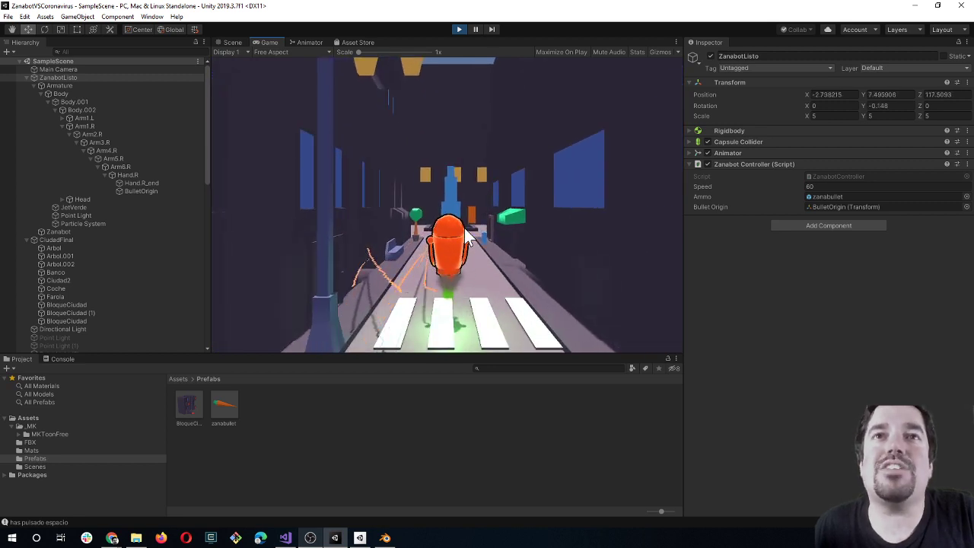
pyautogui.press('d')
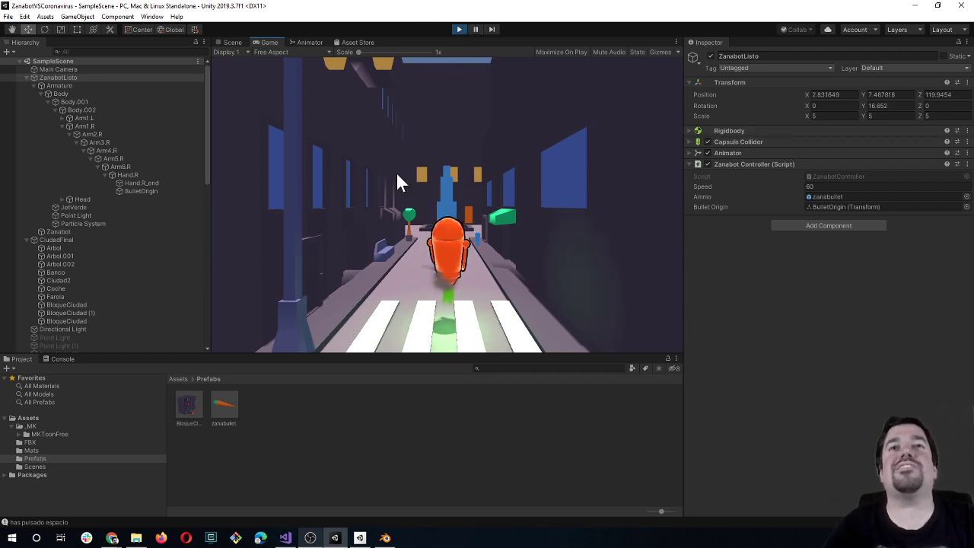
pyautogui.press('a')
pyautogui.click(414, 209)
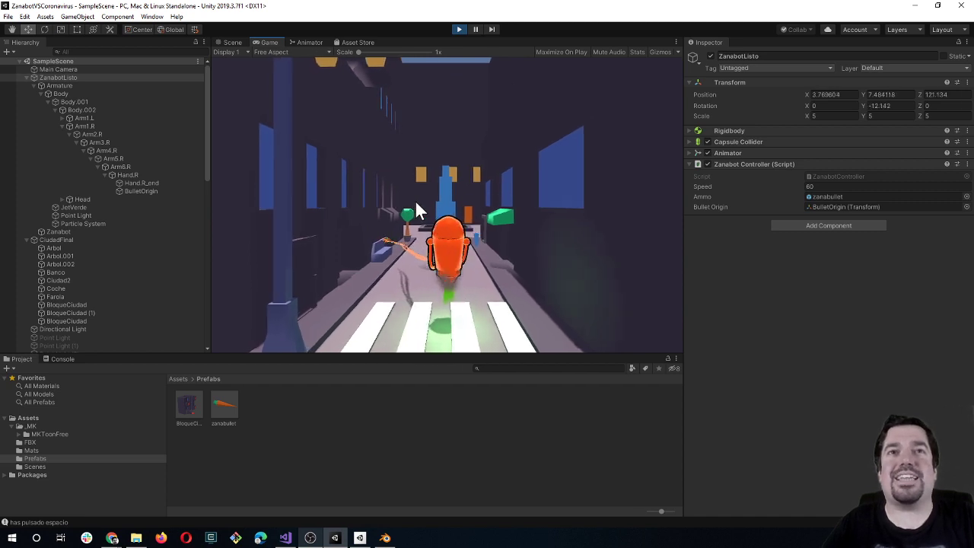
pyautogui.press('a')
pyautogui.click(419, 213)
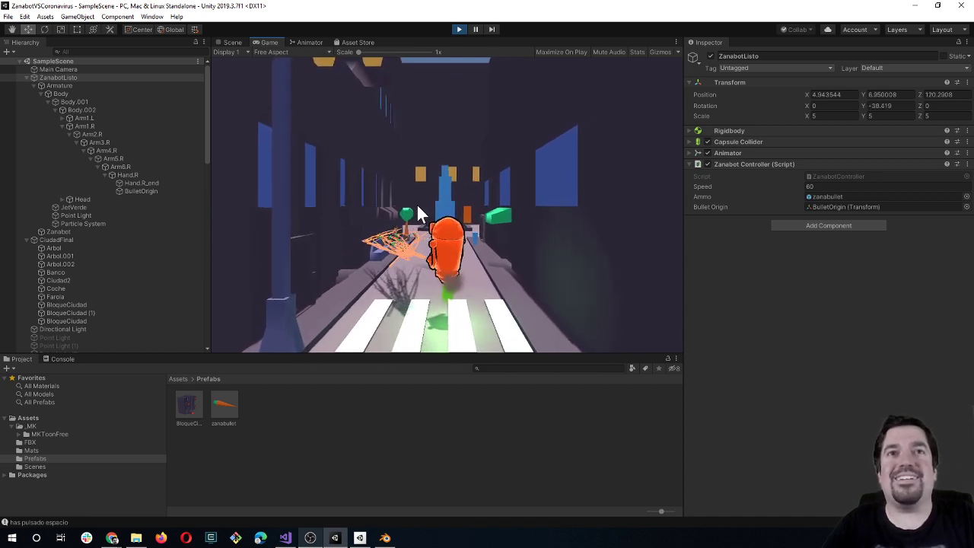
# Step: Stop the play test and open the zanabullet prefab in prefab editing mode
pyautogui.click(225, 407)
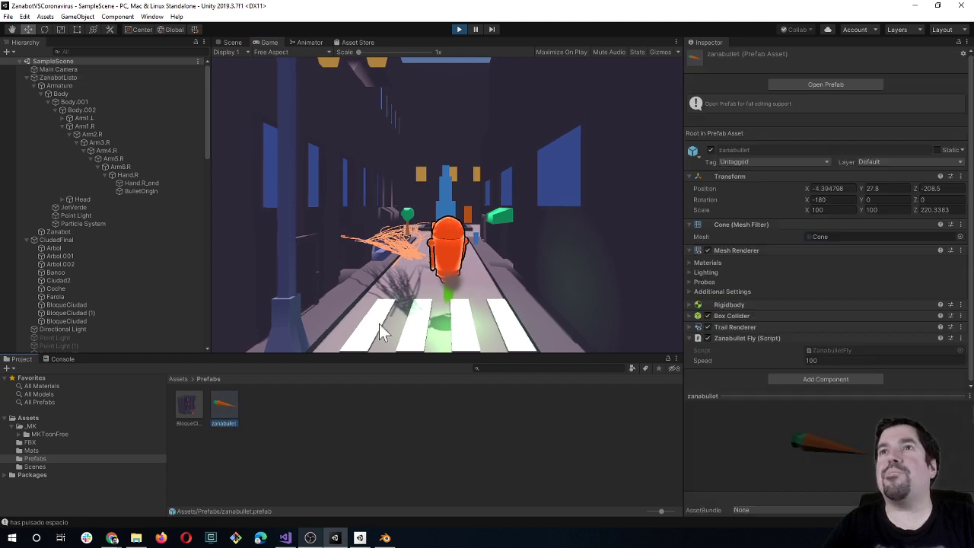
pyautogui.click(459, 29)
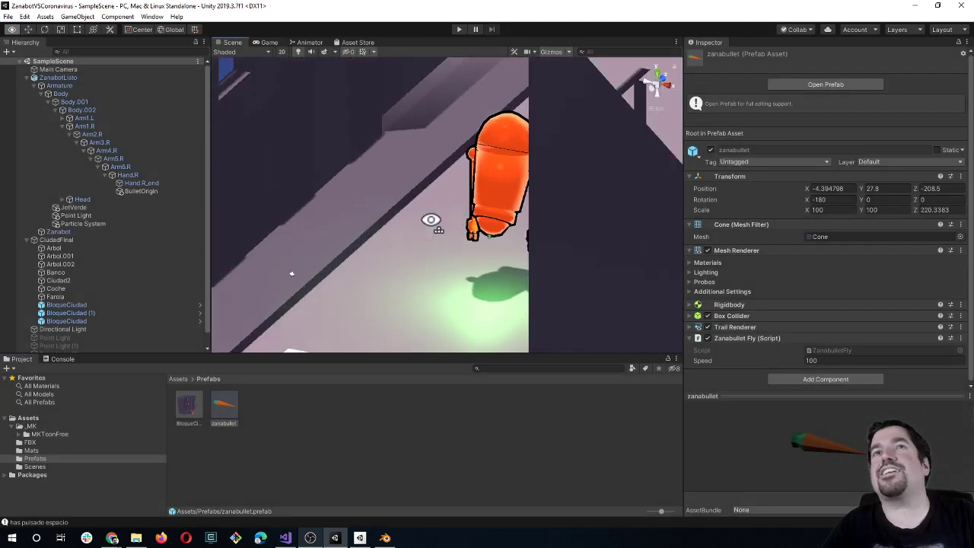
pyautogui.keyDown('alt'); pyautogui.moveTo(549, 234); pyautogui.dragTo(483, 209); pyautogui.keyUp('alt')
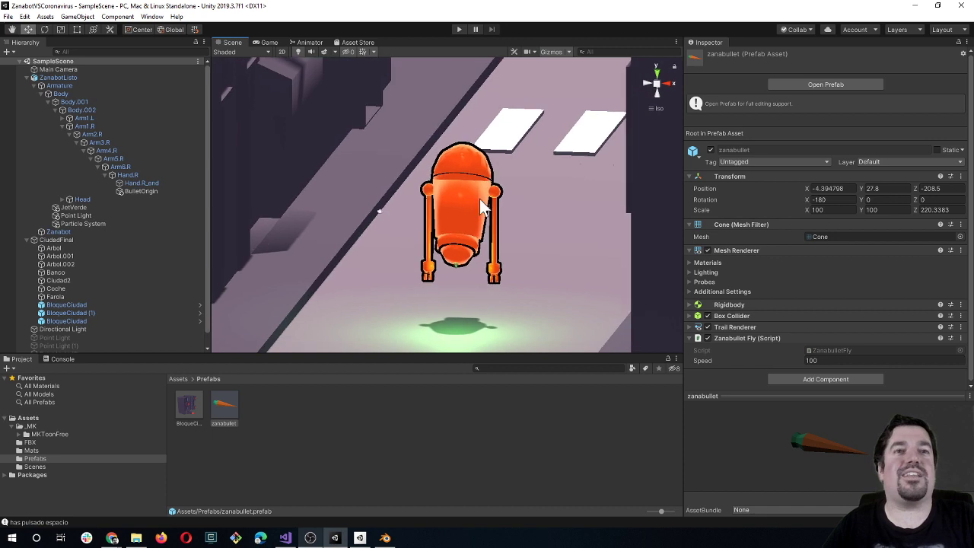
pyautogui.doubleClick(224, 411)
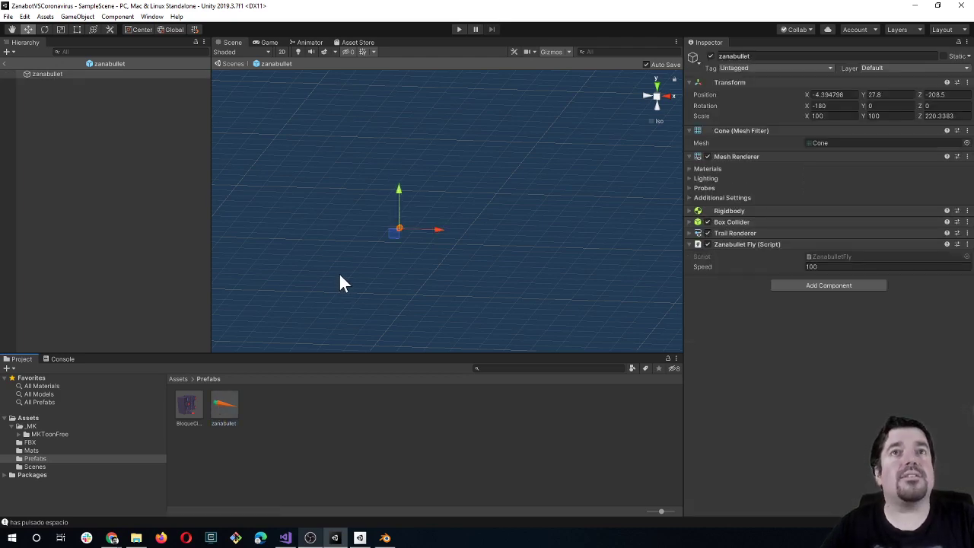
# Step: In Top view, scale the carrot from 100, 100, 220.3383 to 310.37, 310.37, 683.8641
pyautogui.scroll(5, 333, 277)
pyautogui.moveTo(330, 279)
pyautogui.mouseDown(button='middle')
pyautogui.moveTo(439, 208)
pyautogui.moveTo(435, 220)
pyautogui.mouseUp(button='middle')
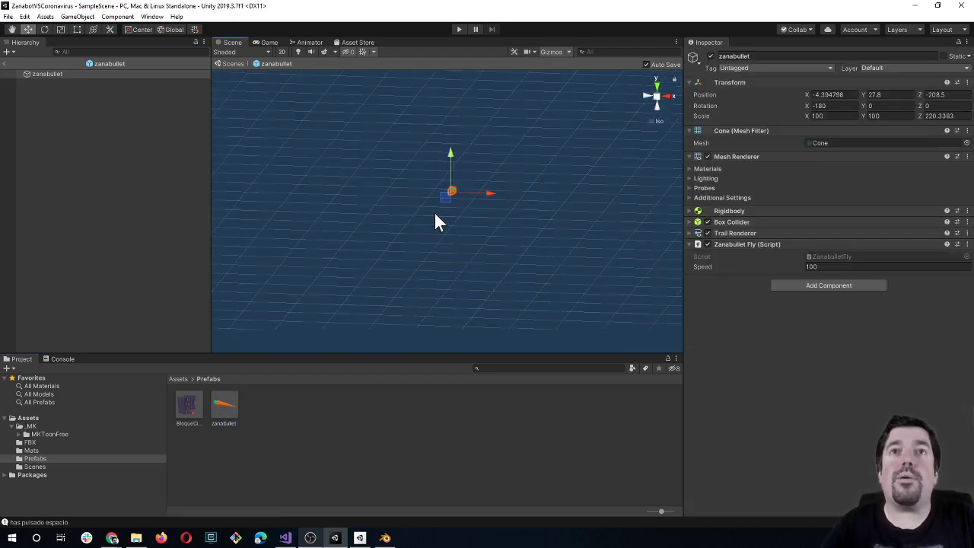
pyautogui.moveTo(434, 220)
pyautogui.keyDown('alt'); pyautogui.mouseDown()
pyautogui.moveTo(548, 241)
pyautogui.moveTo(409, 262)
pyautogui.mouseUp(); pyautogui.keyUp('alt')
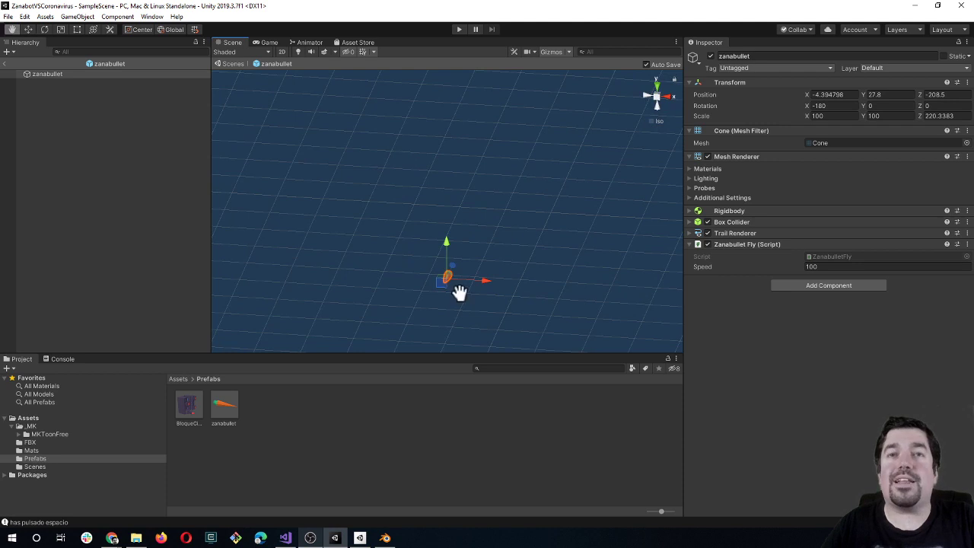
pyautogui.moveTo(460, 292); pyautogui.dragTo(445, 291, button='middle')
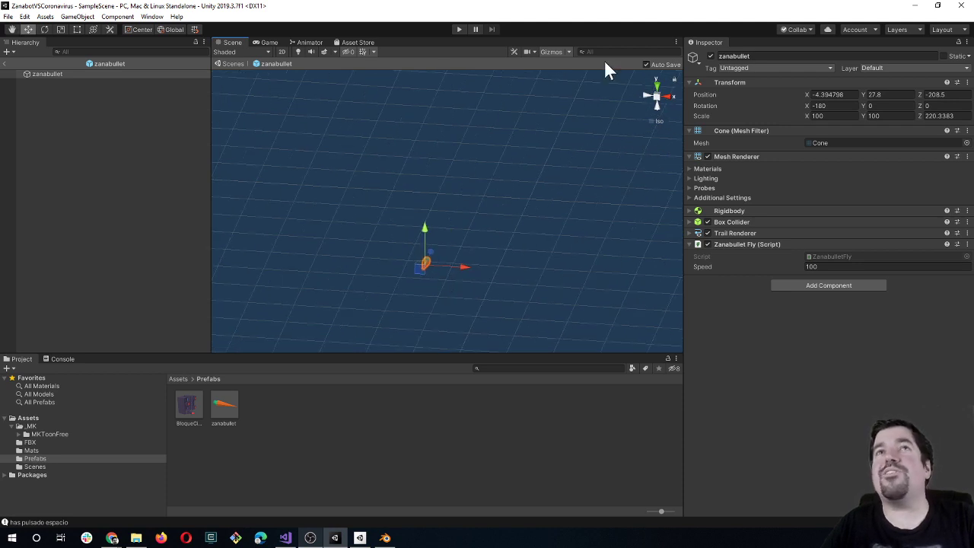
pyautogui.click(60, 29)
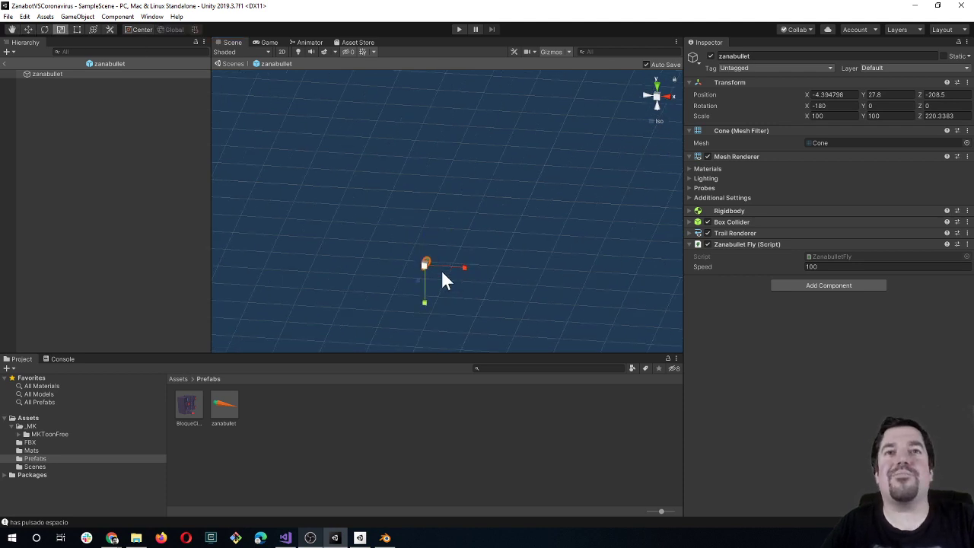
pyautogui.scroll(-3, 427, 279)
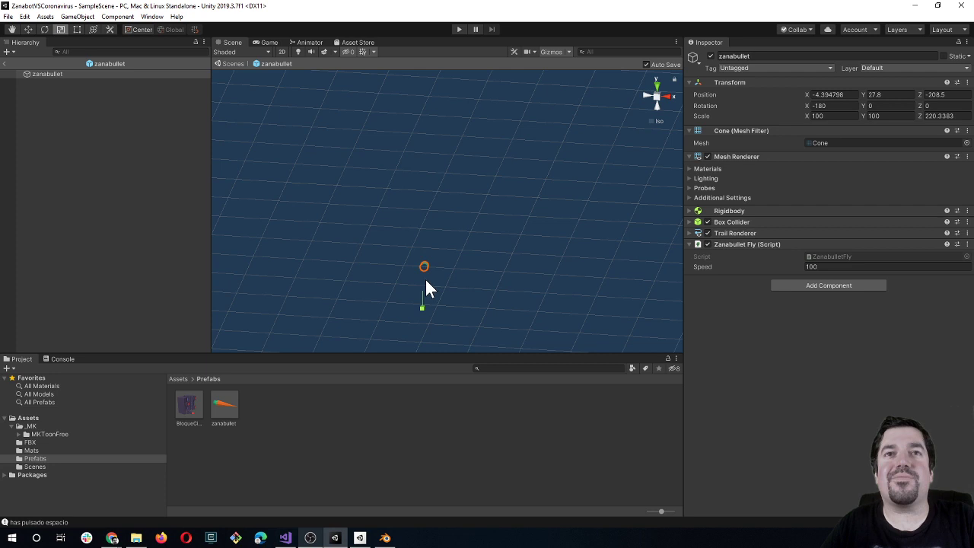
pyautogui.click(656, 86)
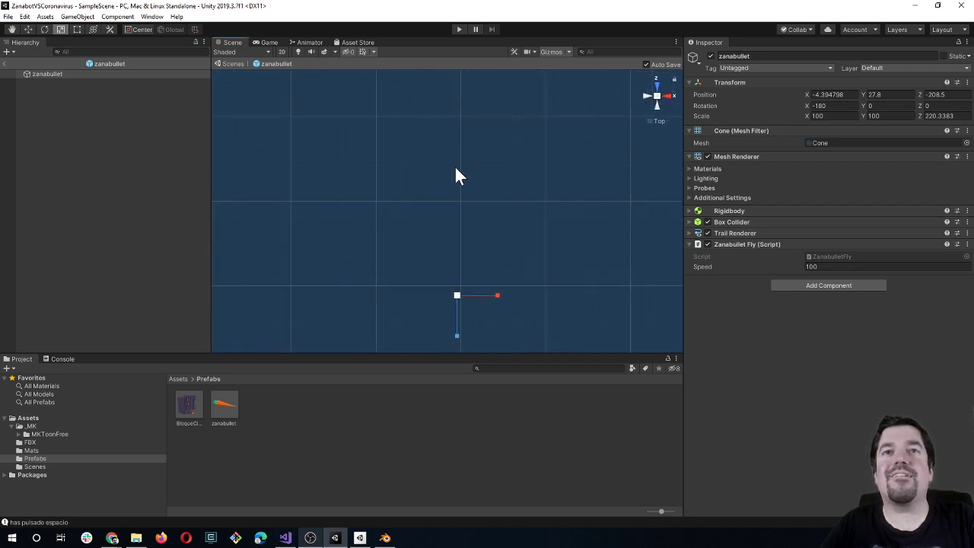
pyautogui.moveTo(446, 338); pyautogui.dragTo(390, 262, button='middle')
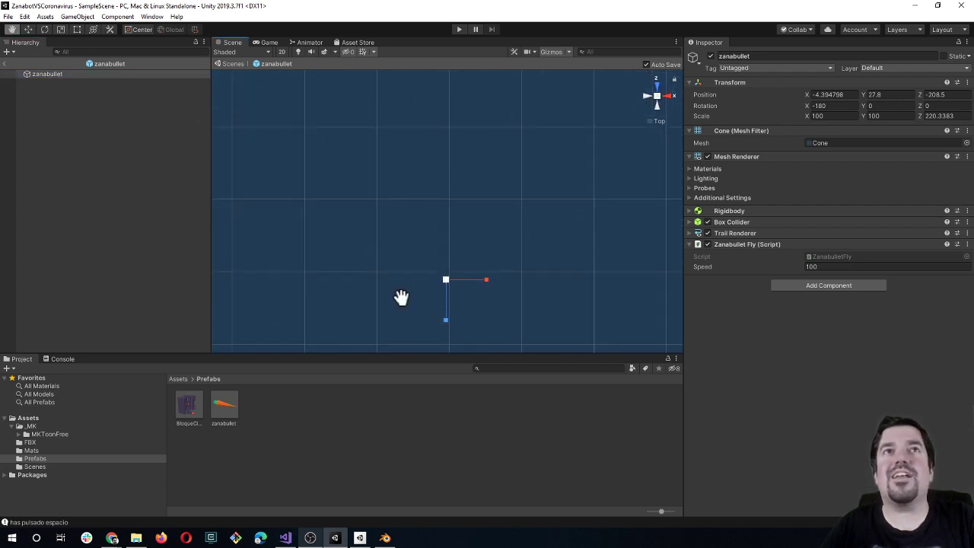
pyautogui.scroll(5, 390, 262)
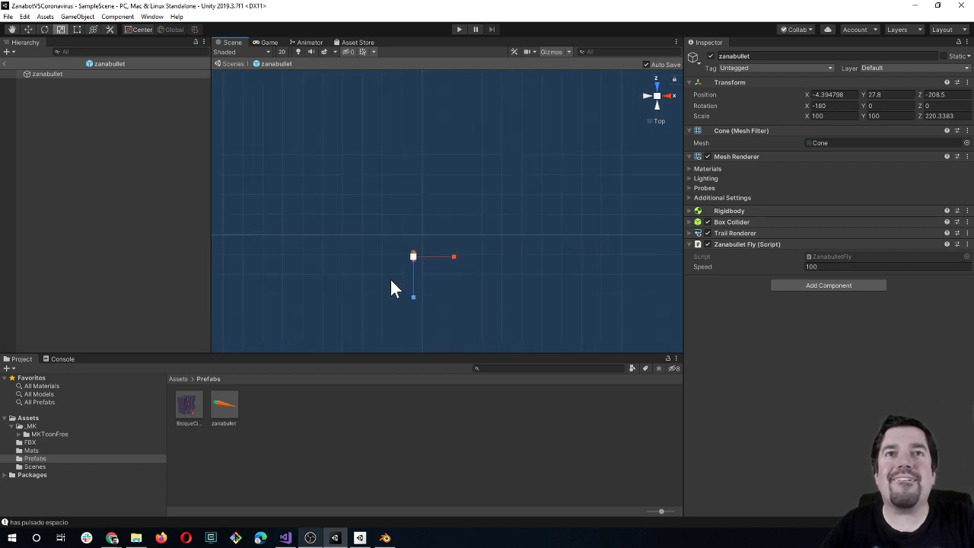
pyautogui.scroll(5, 379, 254)
pyautogui.moveTo(379, 255); pyautogui.dragTo(415, 240, button='middle')
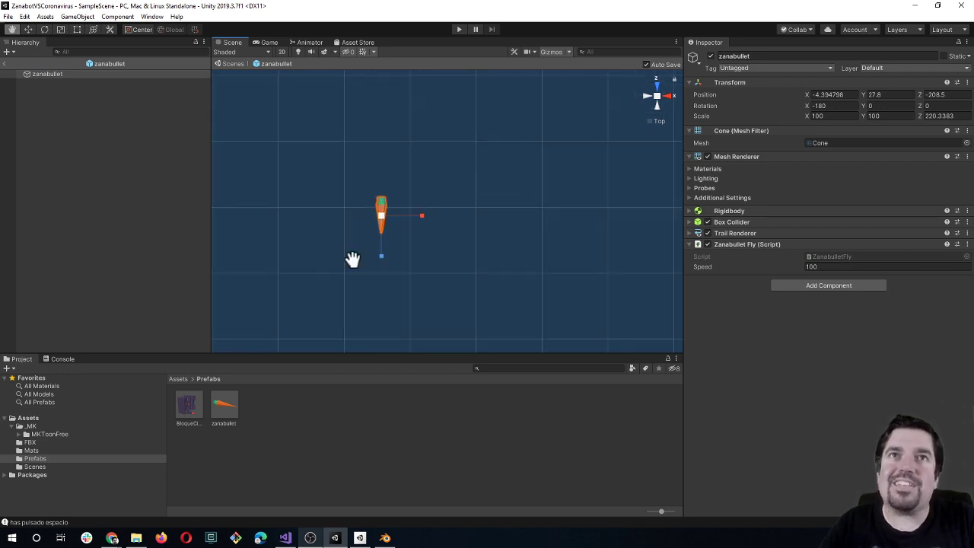
pyautogui.moveTo(436, 213); pyautogui.dragTo(489, 245)
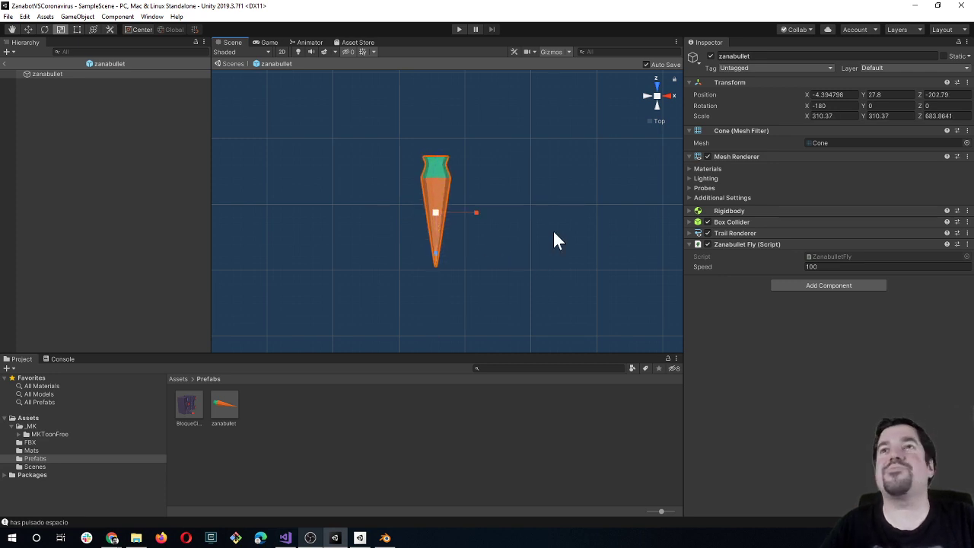
# Step: Turn off Use Gravity on the zanabullet Rigidbody, freeze rotation X, Y, Z, and rerun the game
pyautogui.click(692, 212)
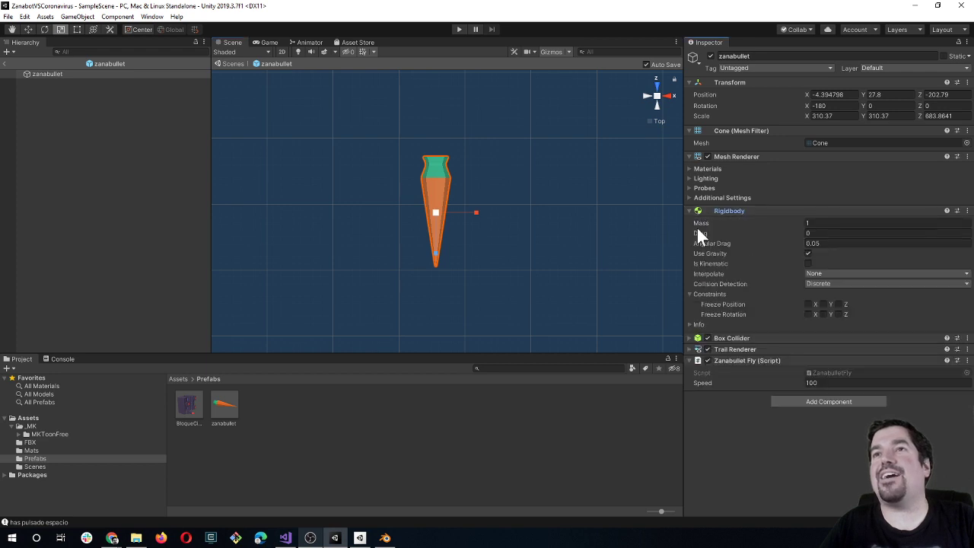
pyautogui.click(808, 254)
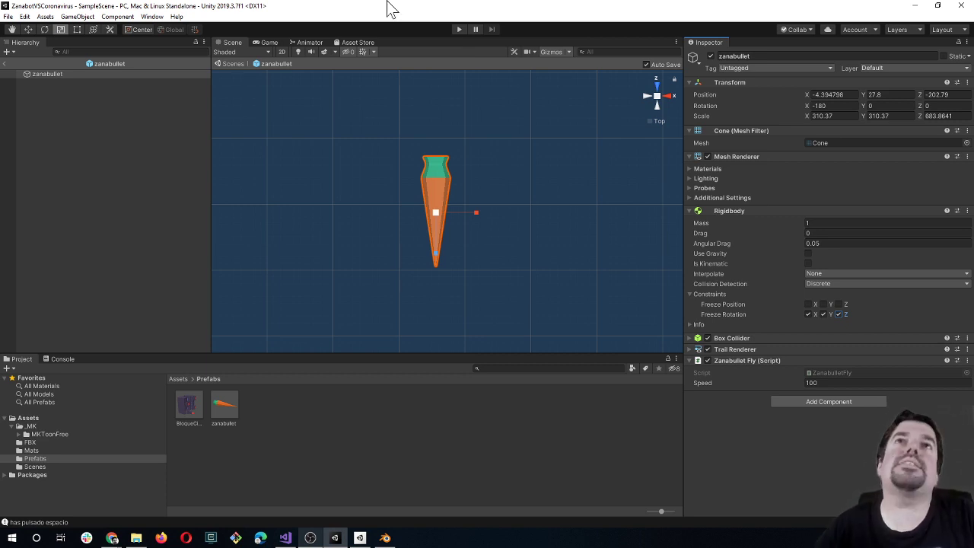
pyautogui.click(458, 29)
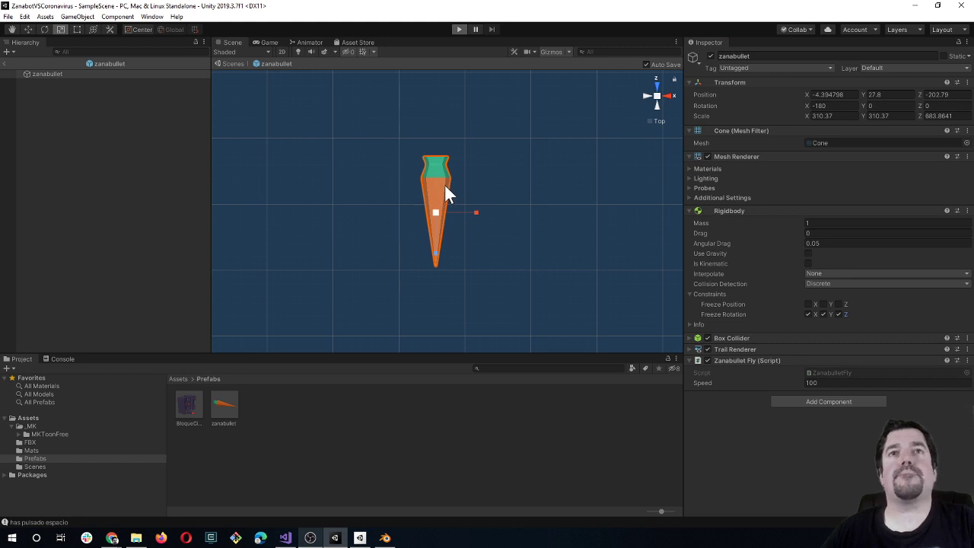
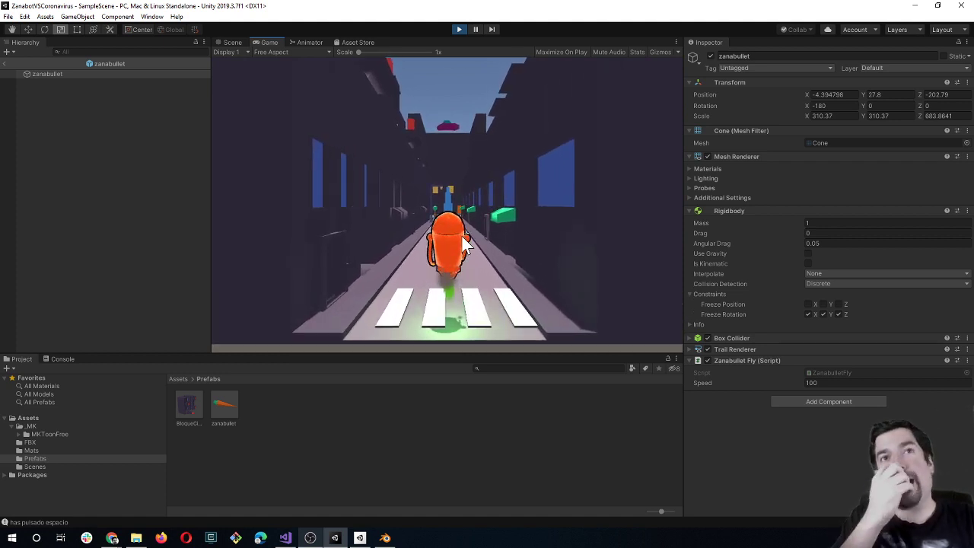
# Step: Leave the bullet prefab, collapse the robot and city hierarchy branches, stop the game, and switch to Visual Studio
pyautogui.click(5, 63)
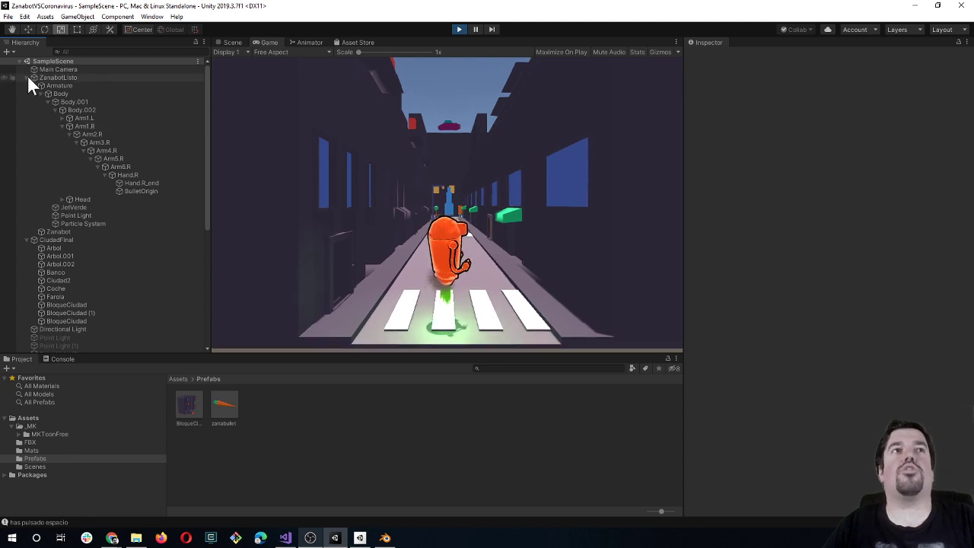
pyautogui.click(27, 77)
pyautogui.click(27, 86)
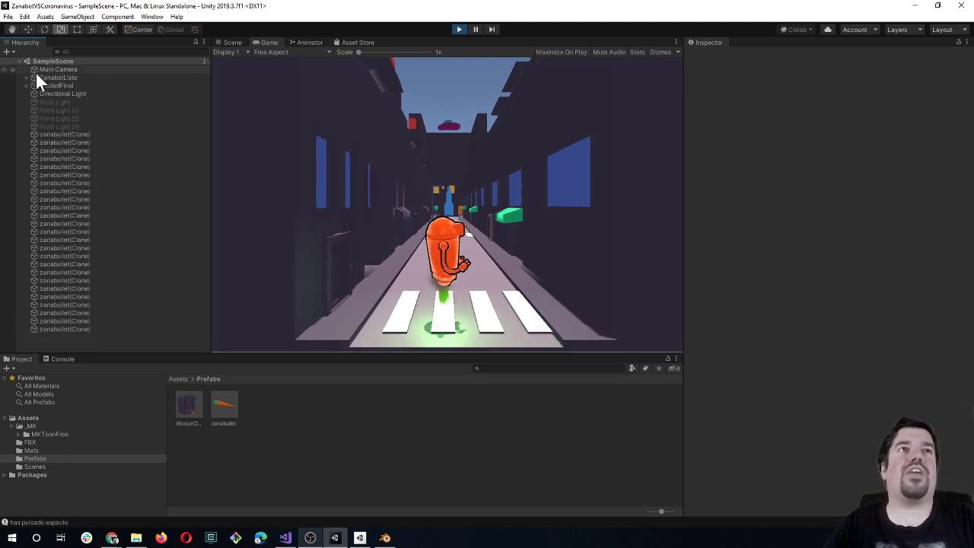
pyautogui.hotkey('ctrl', 's')
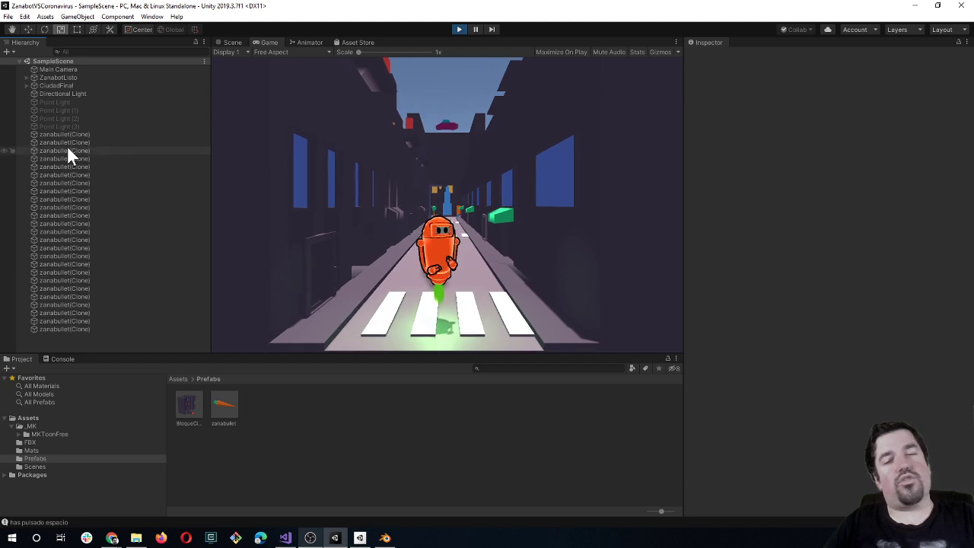
pyautogui.click(459, 29)
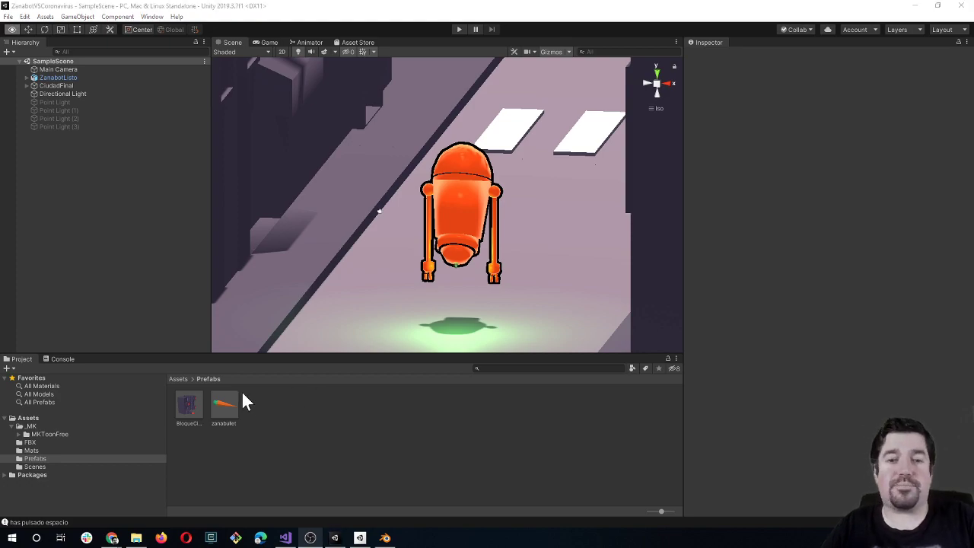
pyautogui.hotkey('alt', 'Tab')
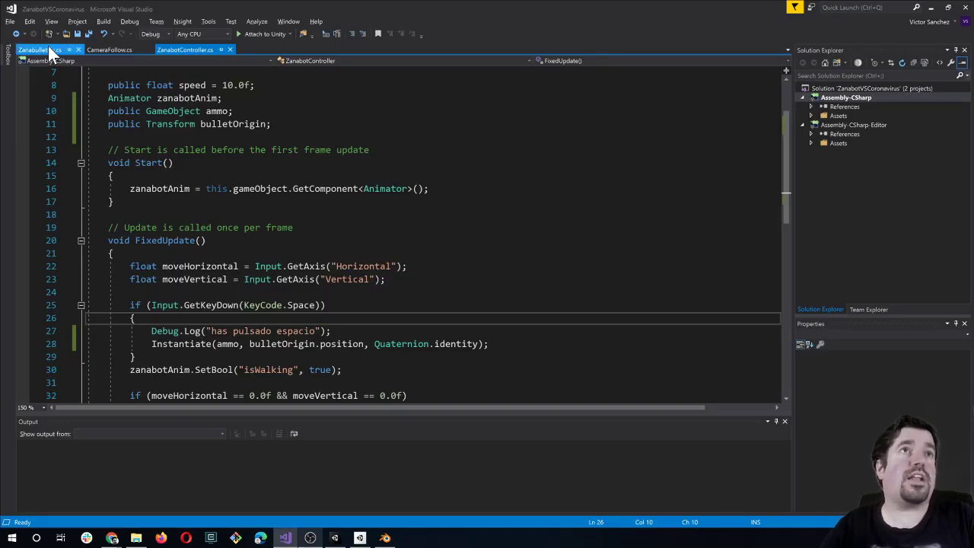
# Step: In ZanabulletFly.cs, add a void DestroyBullet() method declaration after Update
pyautogui.click(47, 49)
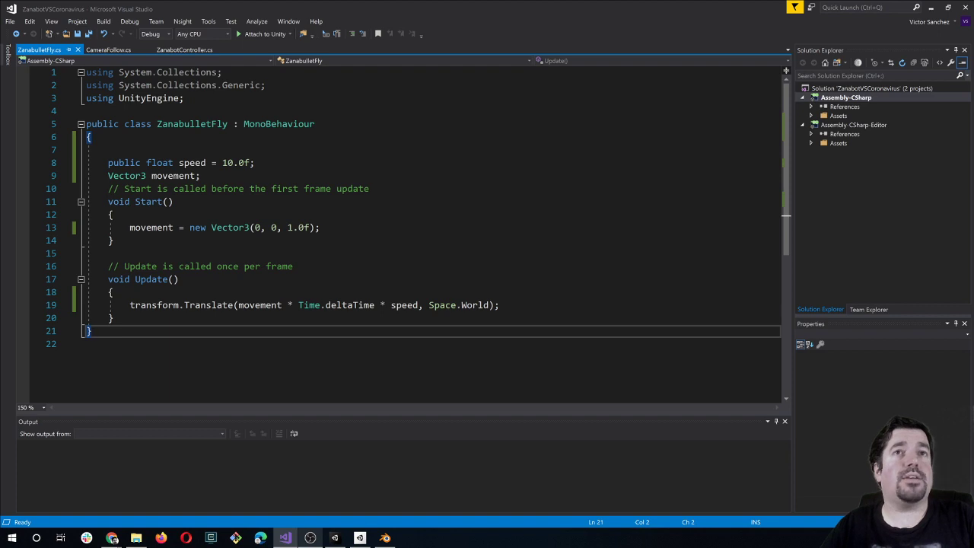
pyautogui.click(319, 227)
pyautogui.click(113, 318)
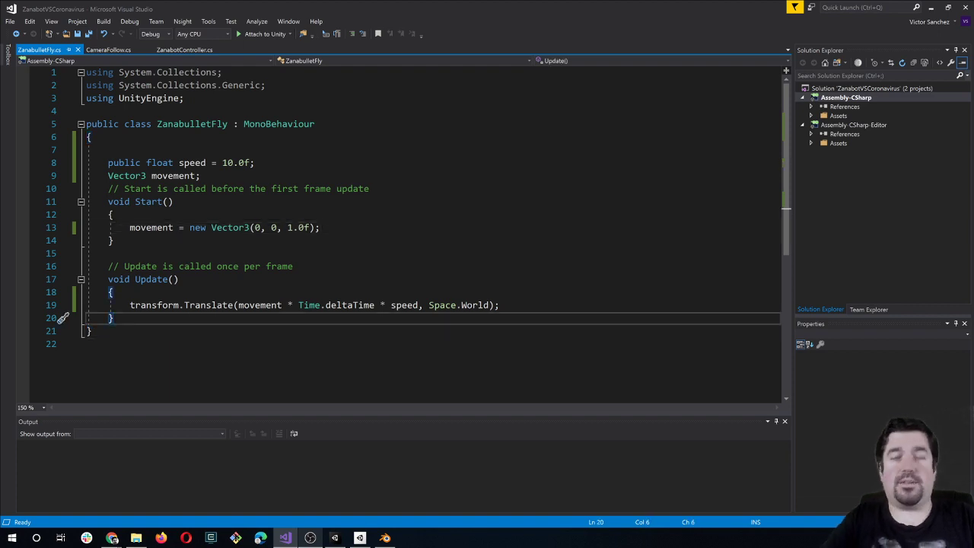
pyautogui.press('Return')
pyautogui.press('Return')
pyautogui.write('void D')
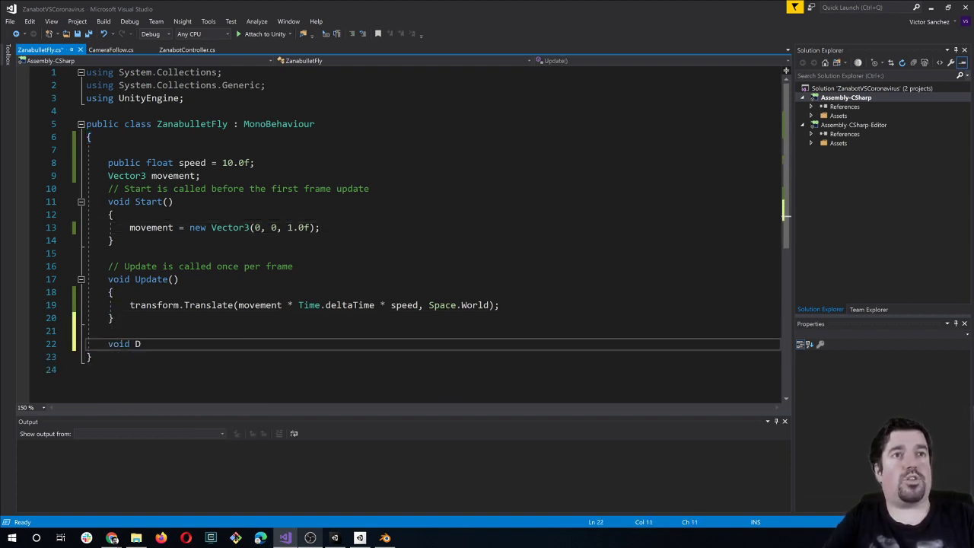
pyautogui.write('estroyBullet')
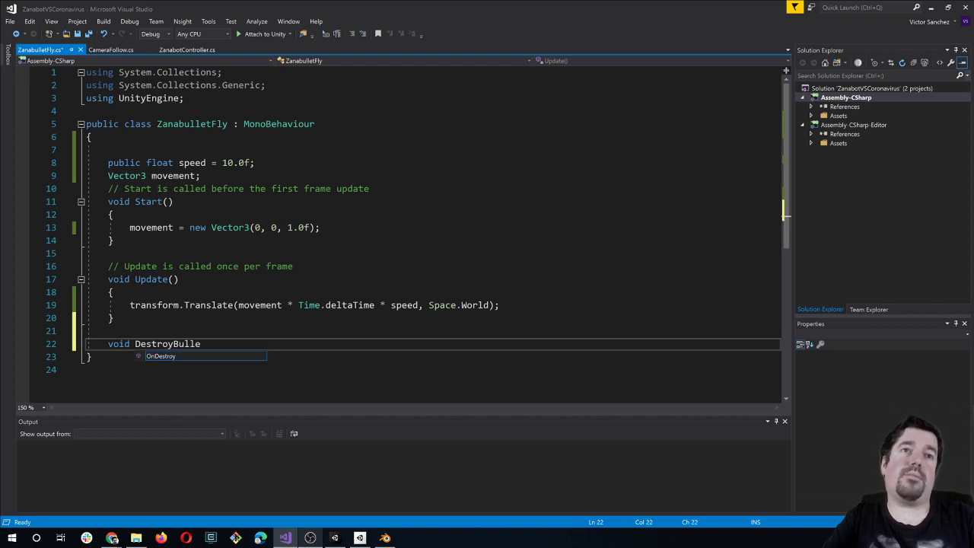
pyautogui.write('()')
pyautogui.click(87, 369)
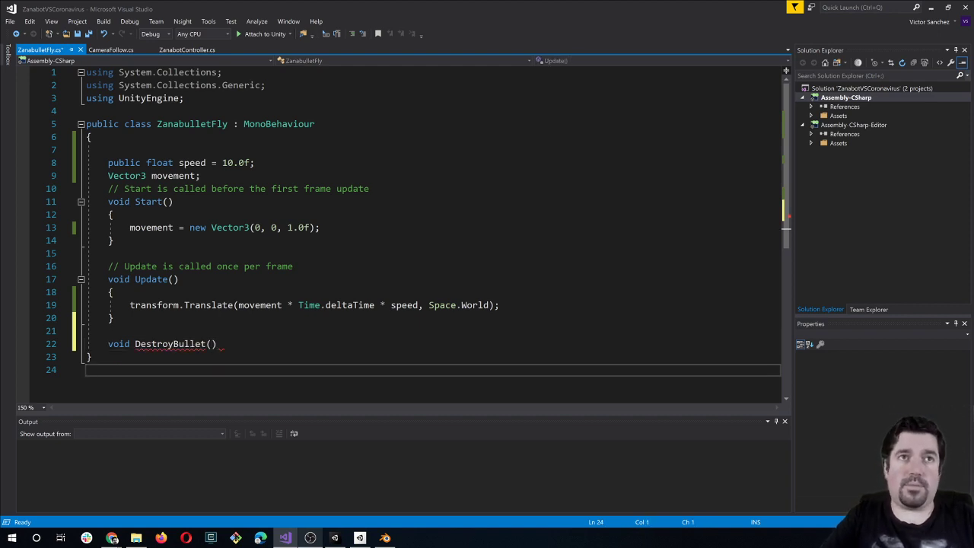
pyautogui.click(217, 344)
# Step: Give DestroyBullet a body calling Destroy(this.gameObject) and save the script
pyautogui.write('{')
pyautogui.press('Return')
pyautogui.write('this')
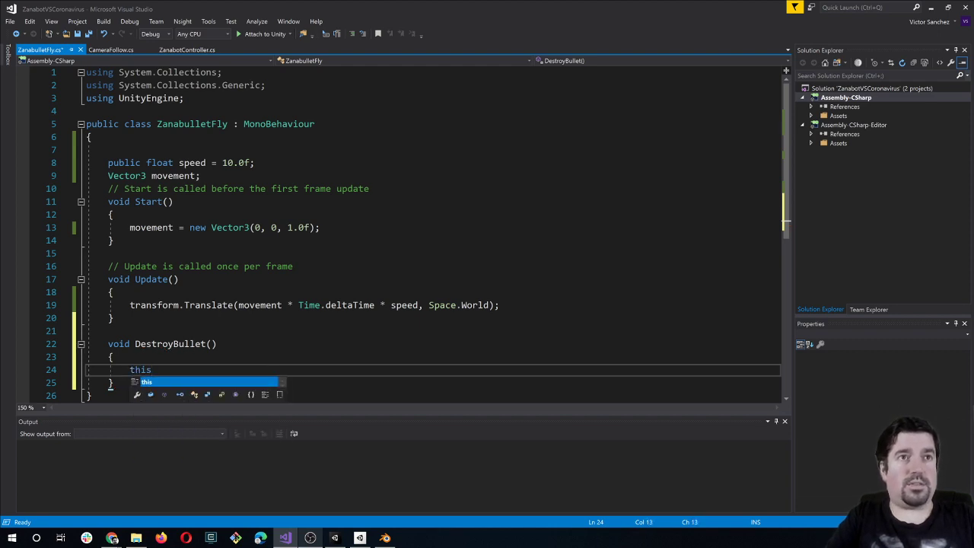
pyautogui.press('BackSpace')
pyautogui.write('Destro')
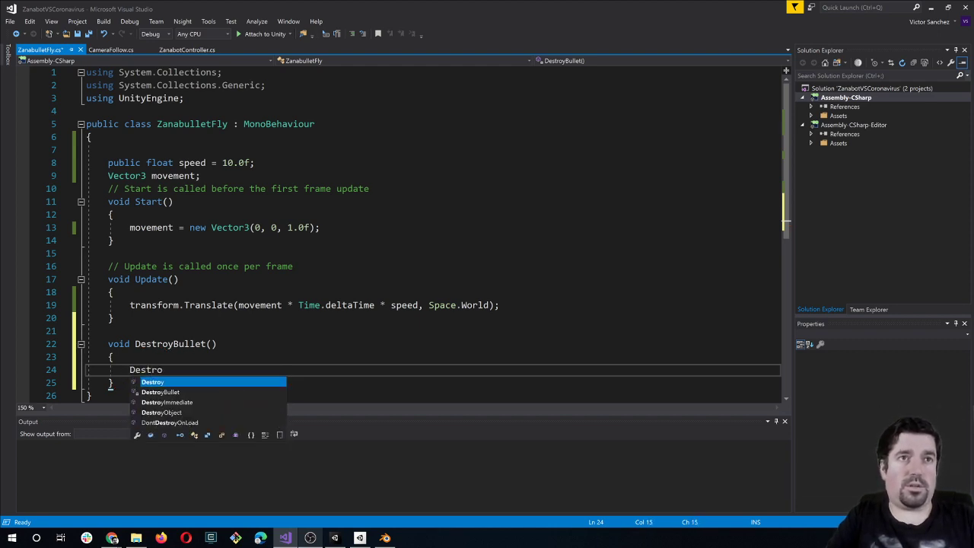
pyautogui.write('y(this.g')
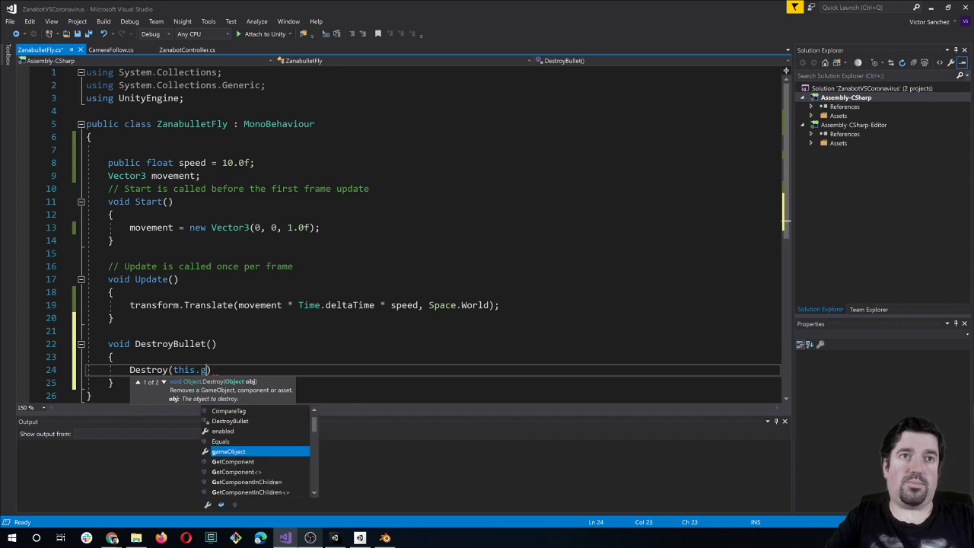
pyautogui.press('Tab')
pyautogui.write(')')
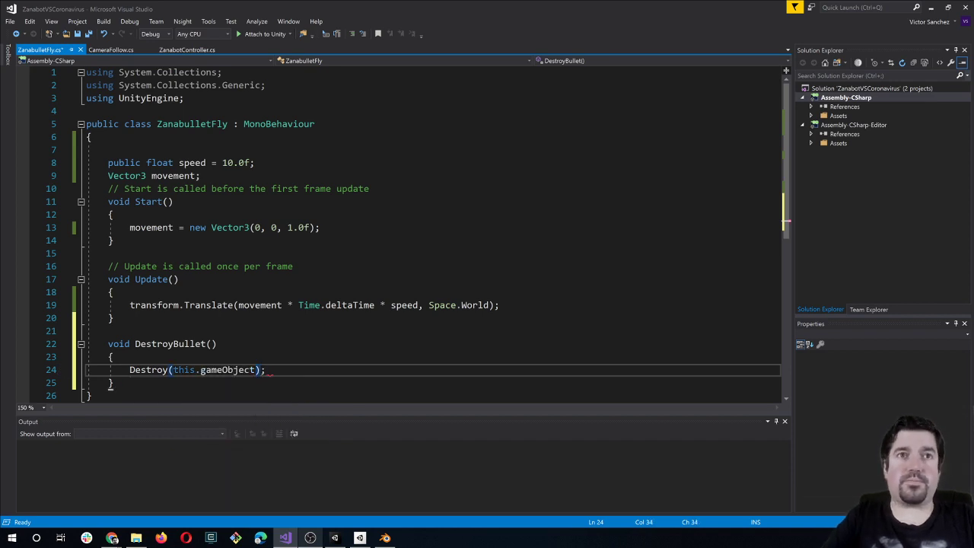
pyautogui.hotkey('ctrl', 's')
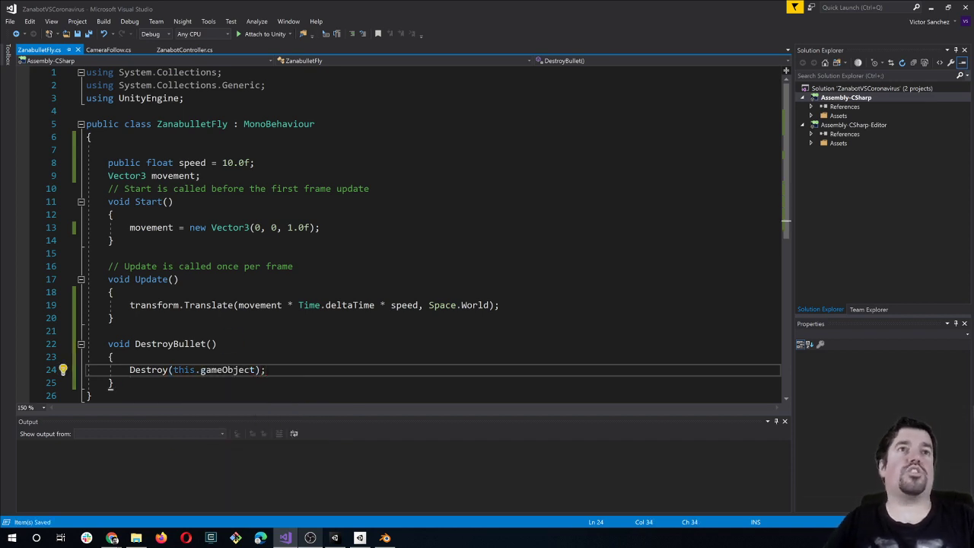
# Step: Add Invoke("DestroyBullet", timeToDie); to Start() below the bullet's movement line
pyautogui.click(370, 189)
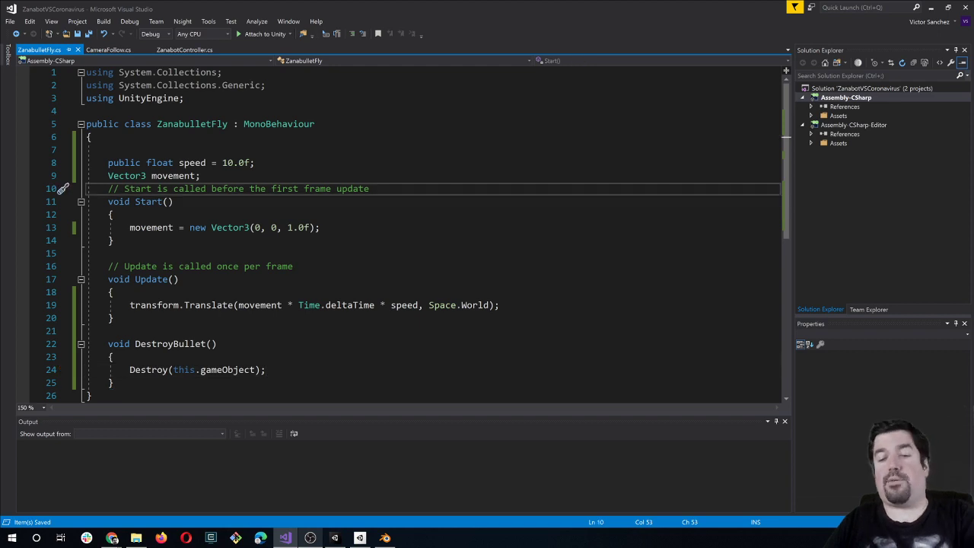
pyautogui.press('Return')
pyautogui.click(322, 240)
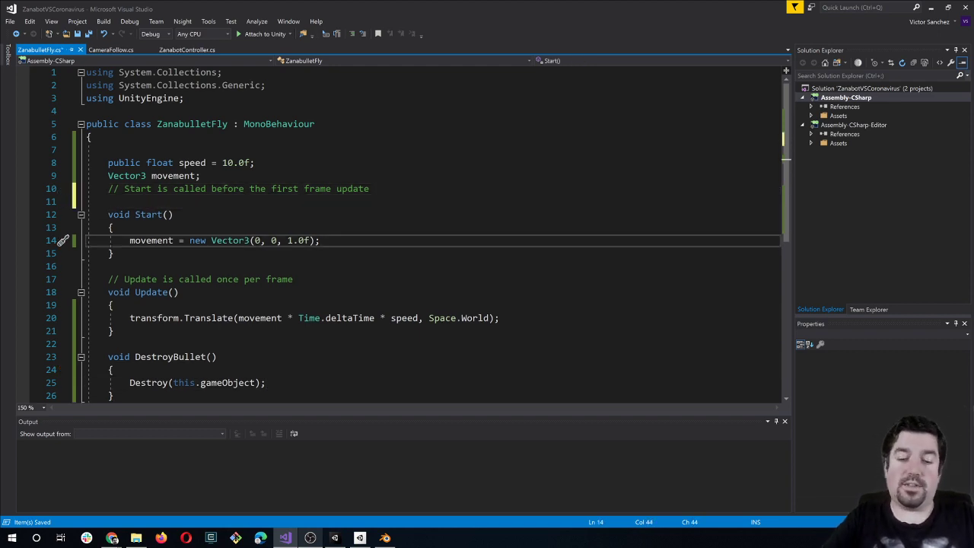
pyautogui.press('Return')
pyautogui.write('Invo')
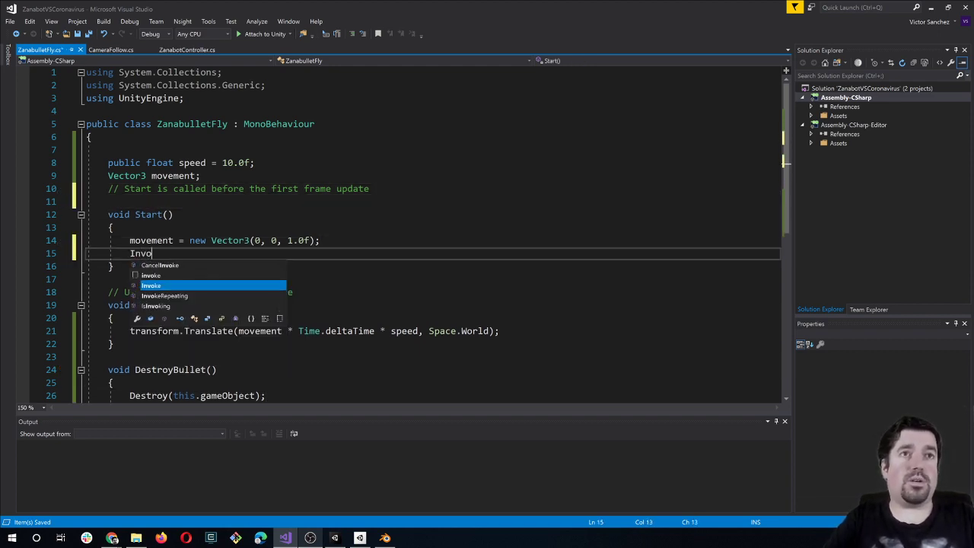
pyautogui.press('Tab')
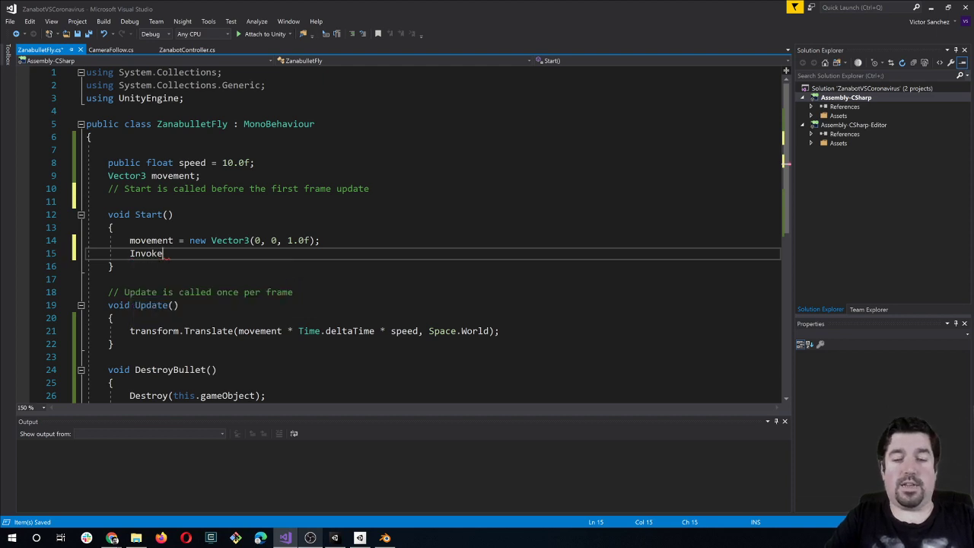
pyautogui.write('("DestroyBullet')
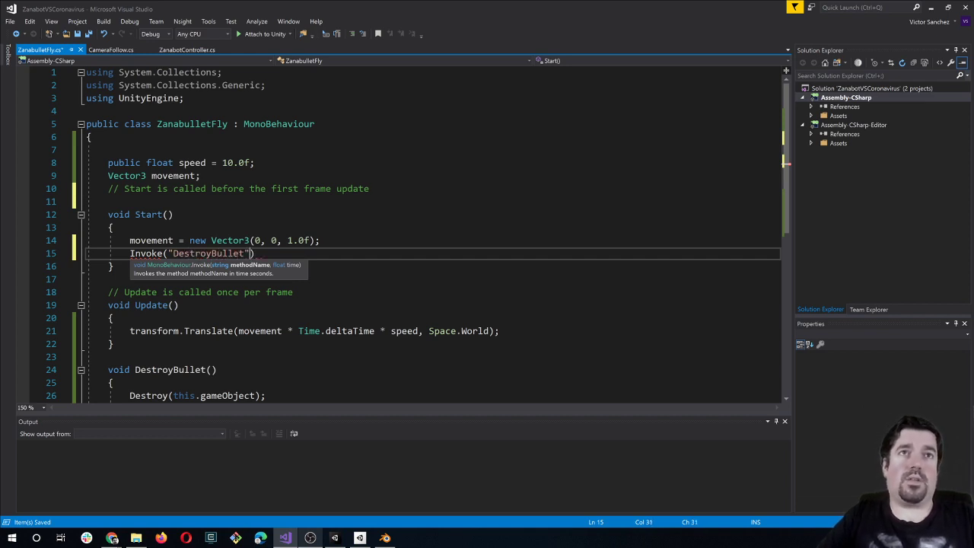
pyautogui.write(')')
pyautogui.write(',')
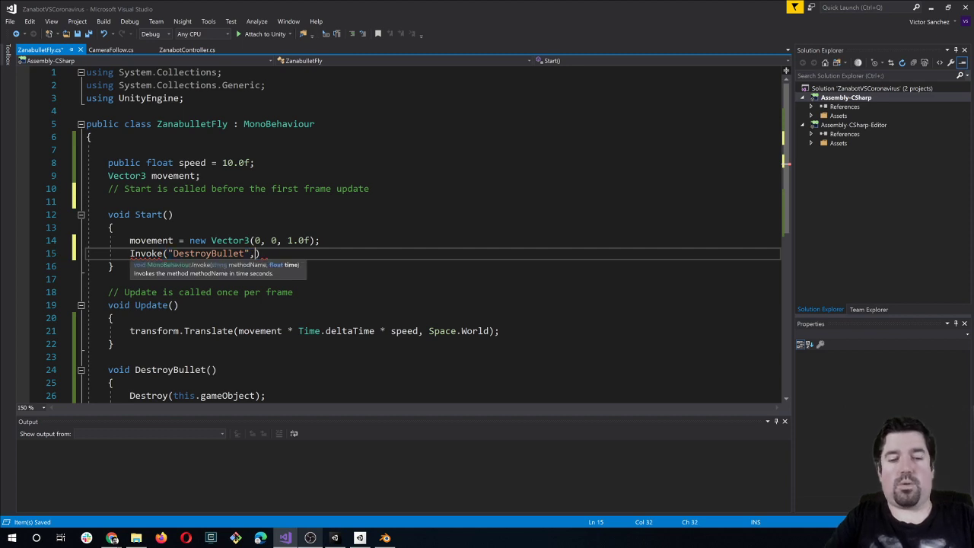
pyautogui.write('.f')
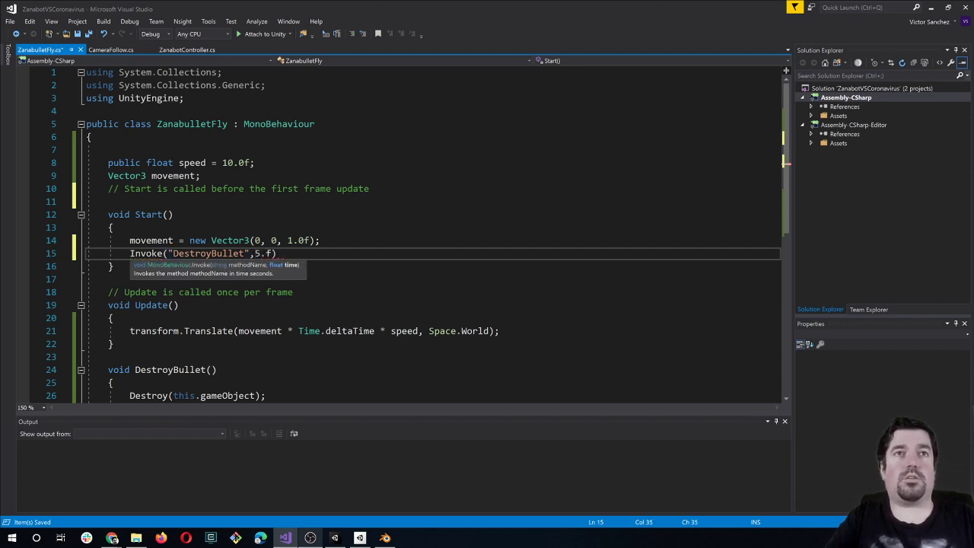
pyautogui.press('BackSpace')
pyautogui.press('BackSpace')
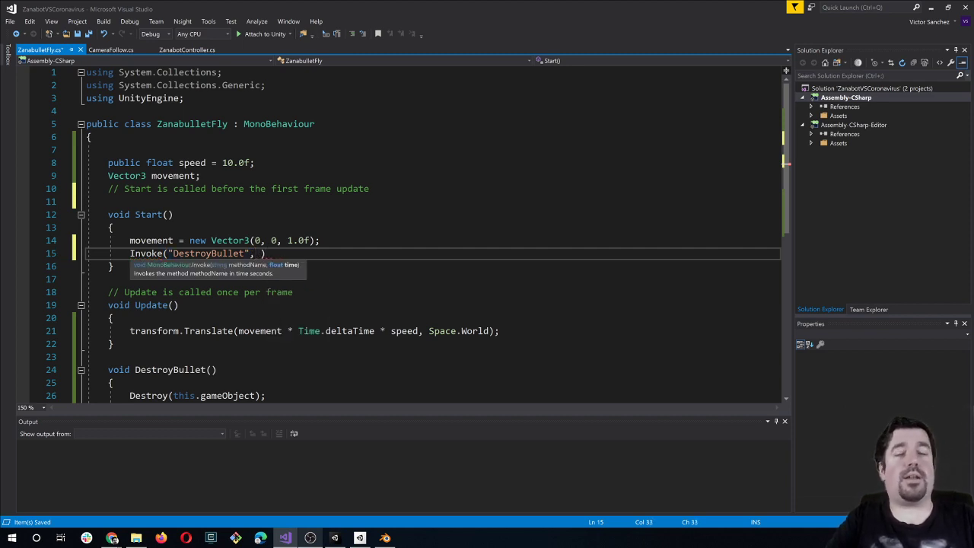
pyautogui.write('timeToDie')
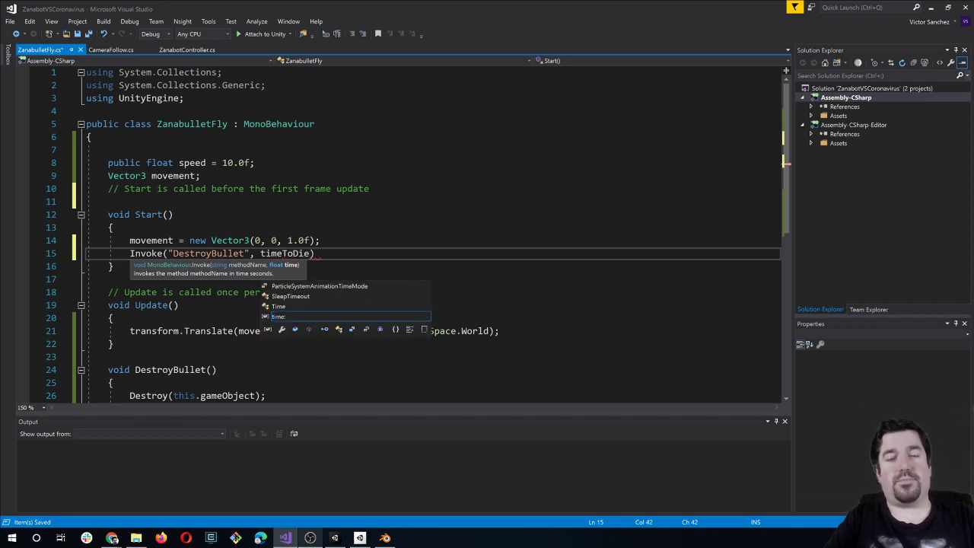
pyautogui.write(');')
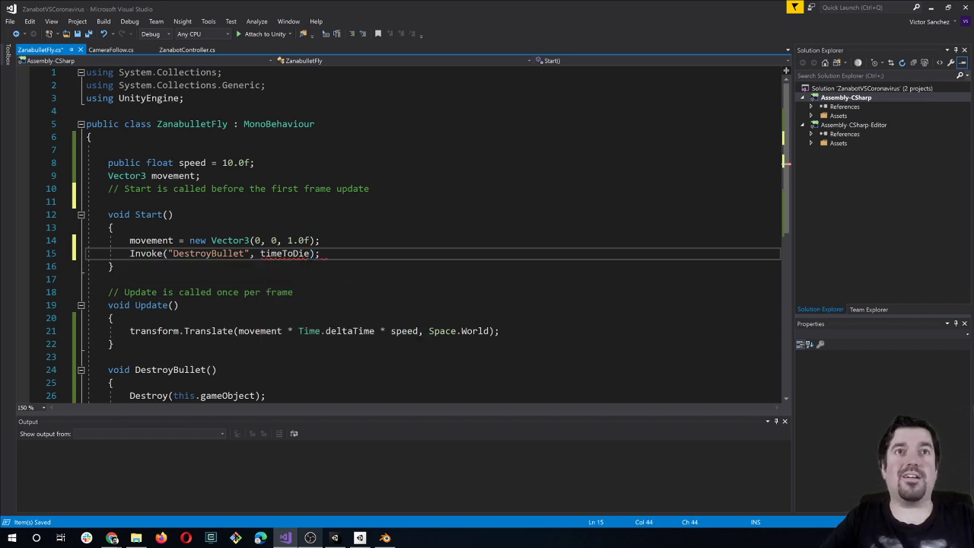
# Step: Declare public float timeToDie = 3.0f below speed and save the bullet script
pyautogui.click(254, 162)
pyautogui.press('Return')
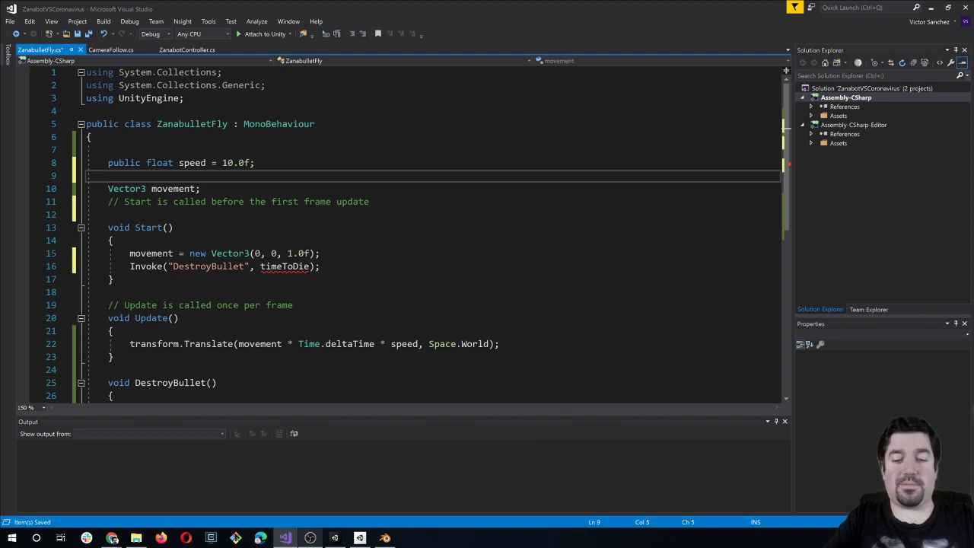
pyautogui.write('publicF')
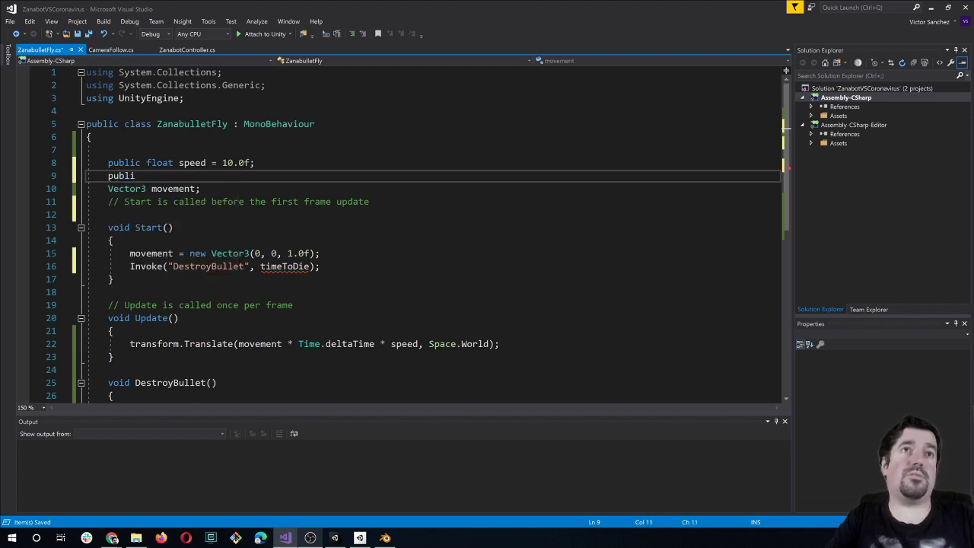
pyautogui.press('BackSpace')
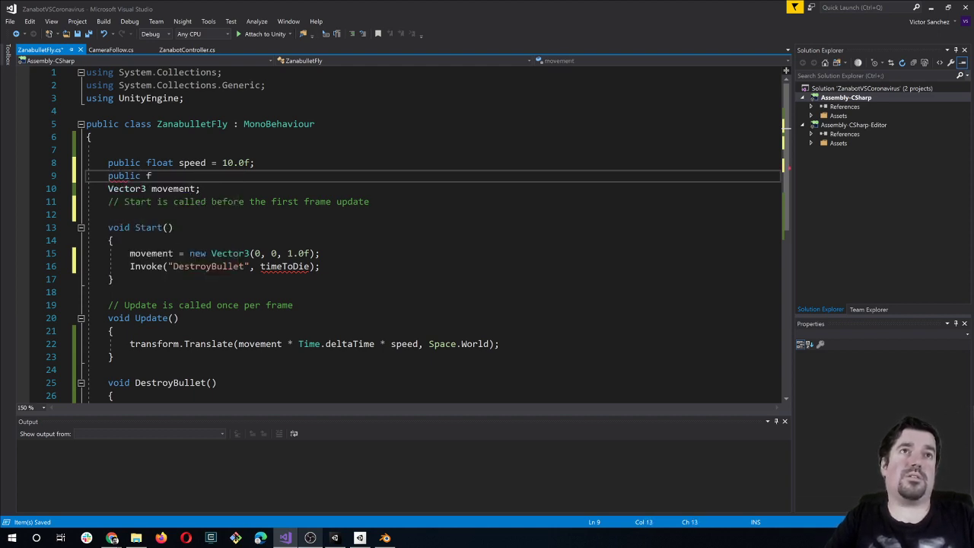
pyautogui.write('loat timeT')
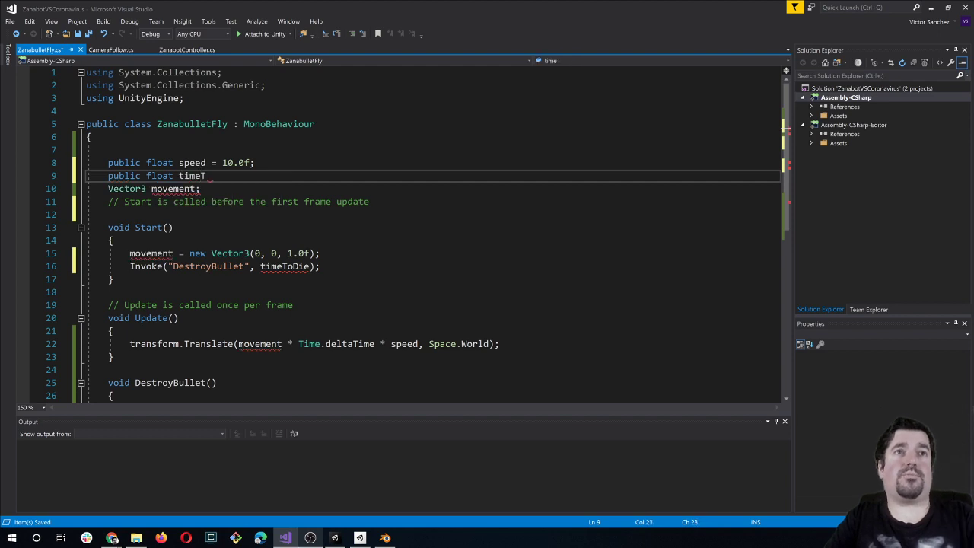
pyautogui.write('od')
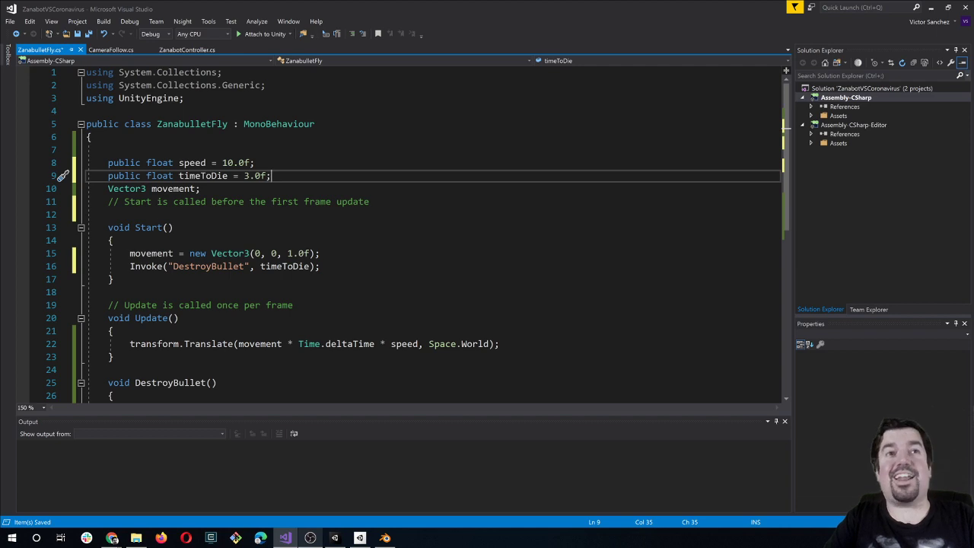
pyautogui.press('Return')
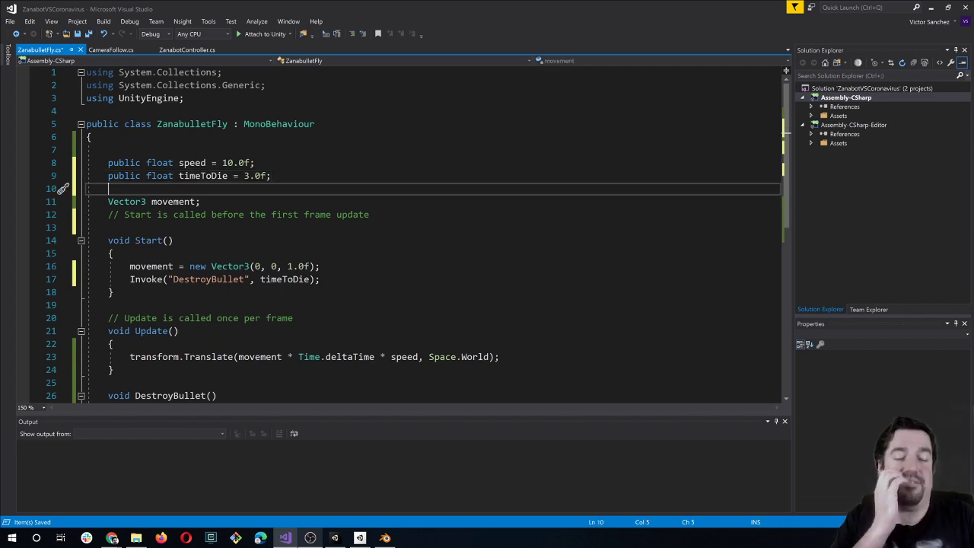
pyautogui.hotkey('ctrl', 's')
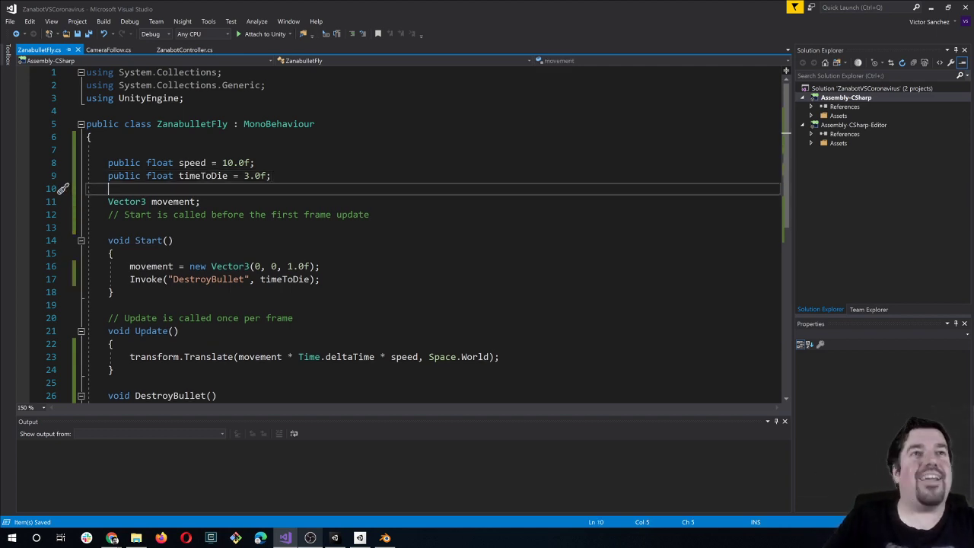
# Step: Review the finished bullet script, then return to the Unity editor
pyautogui.scroll(-1, 434, 228)
pyautogui.scroll(-1, 434, 228)
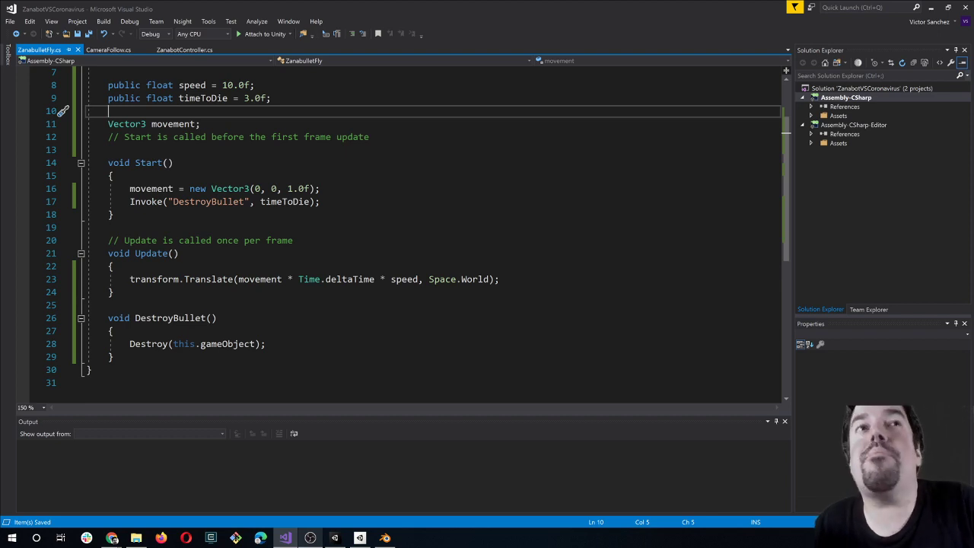
pyautogui.scroll(1, 434, 228)
pyautogui.scroll(-1, 433, 228)
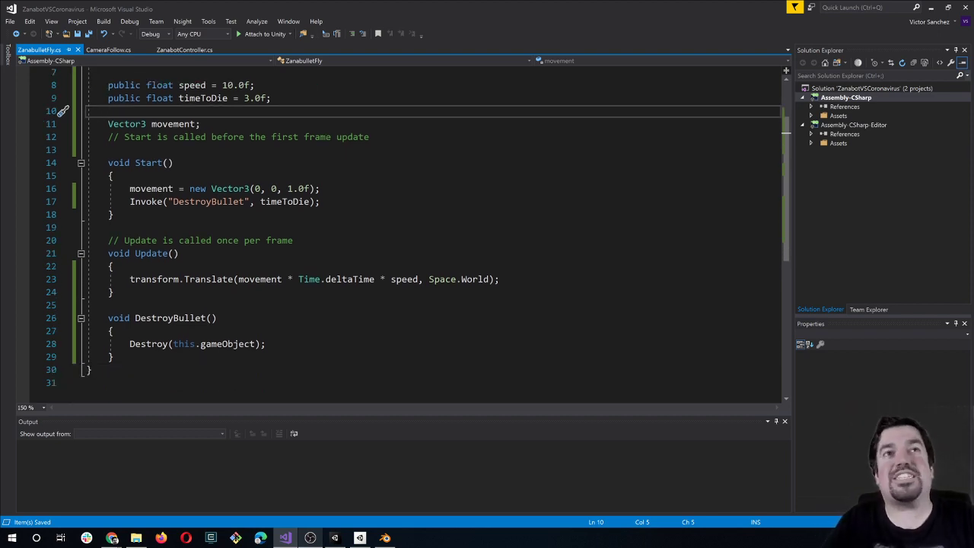
pyautogui.scroll(1, 434, 228)
pyautogui.scroll(-1, 434, 228)
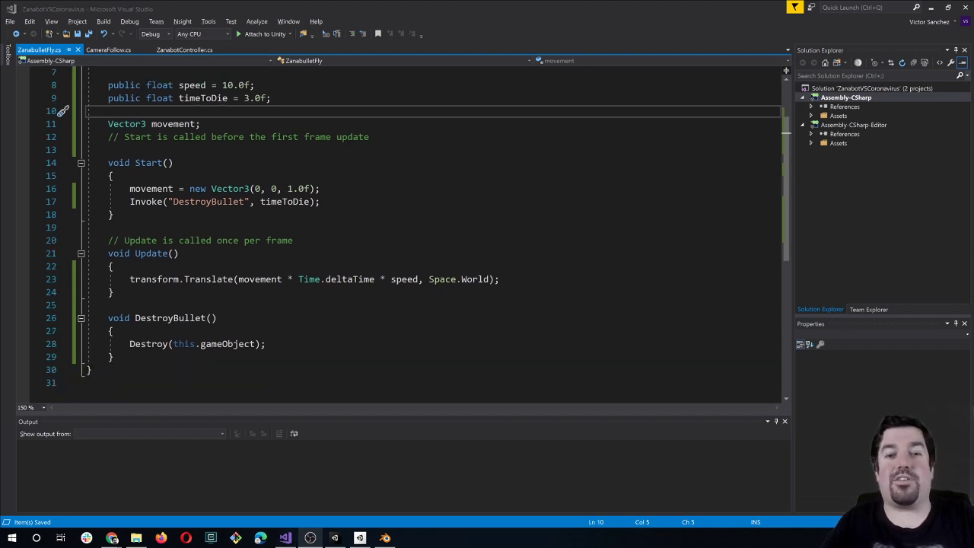
pyautogui.hotkey('alt', 'Tab')
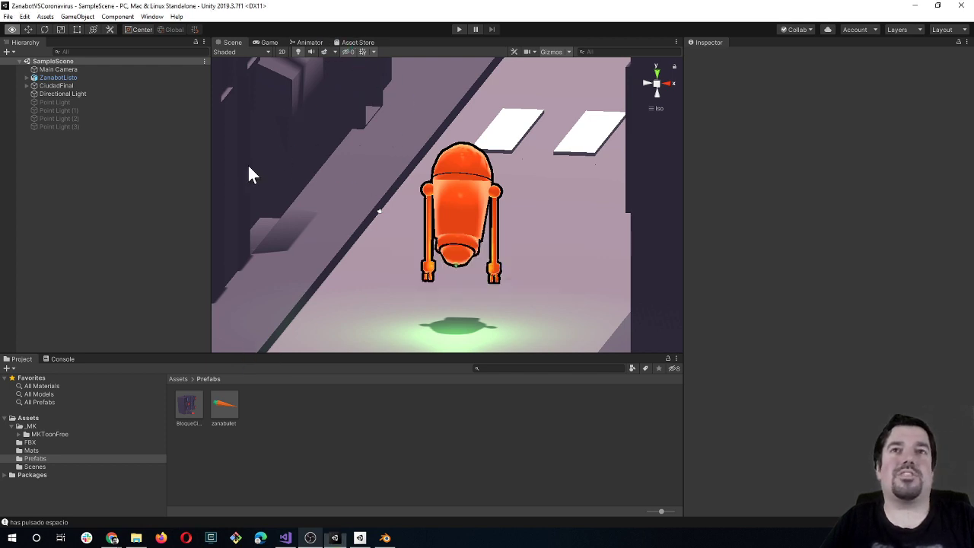
# Step: Select the zanabullet prefab and confirm its Zanabullet Fly script shows Speed 100 and Time To Die 3
pyautogui.click(218, 409)
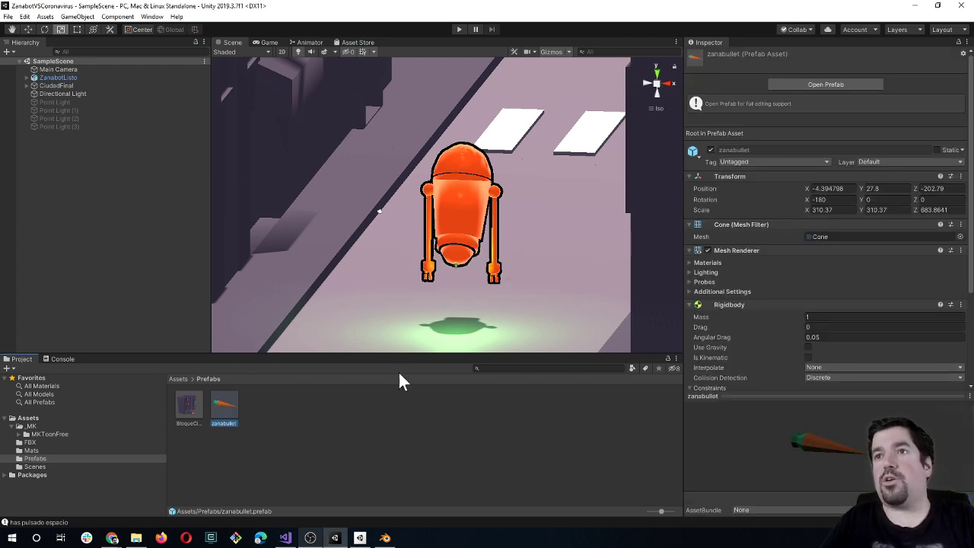
pyautogui.click(690, 304)
pyautogui.scroll(-1, 748, 335)
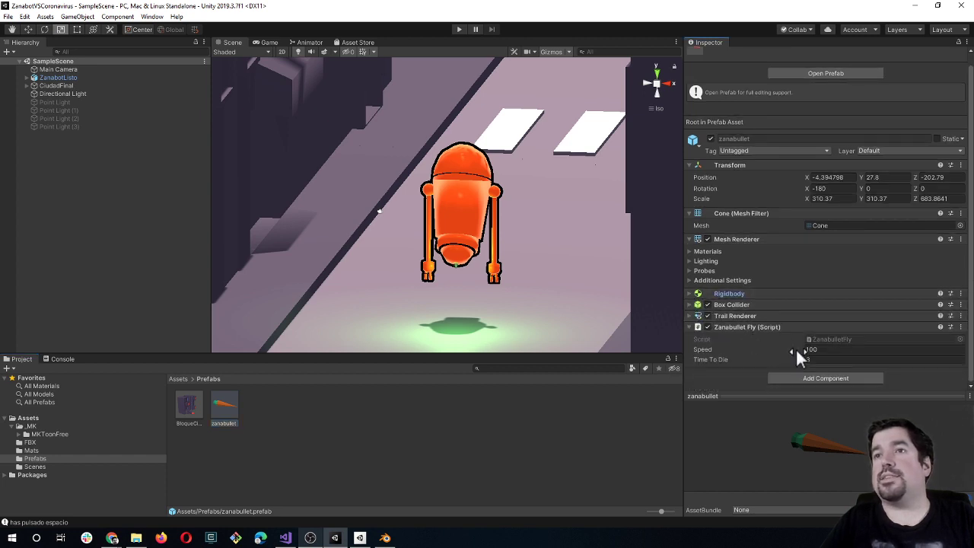
pyautogui.click(811, 359)
pyautogui.click(381, 362)
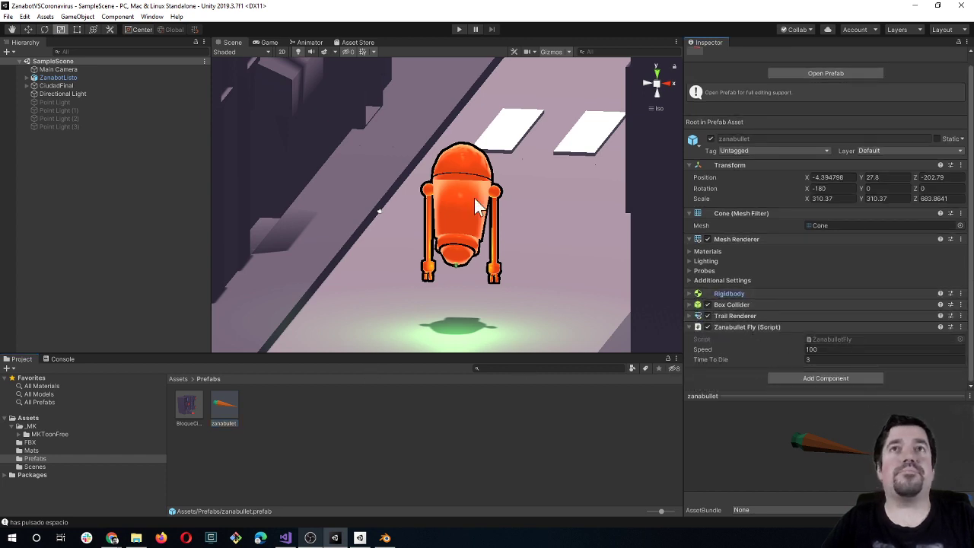
pyautogui.click(313, 42)
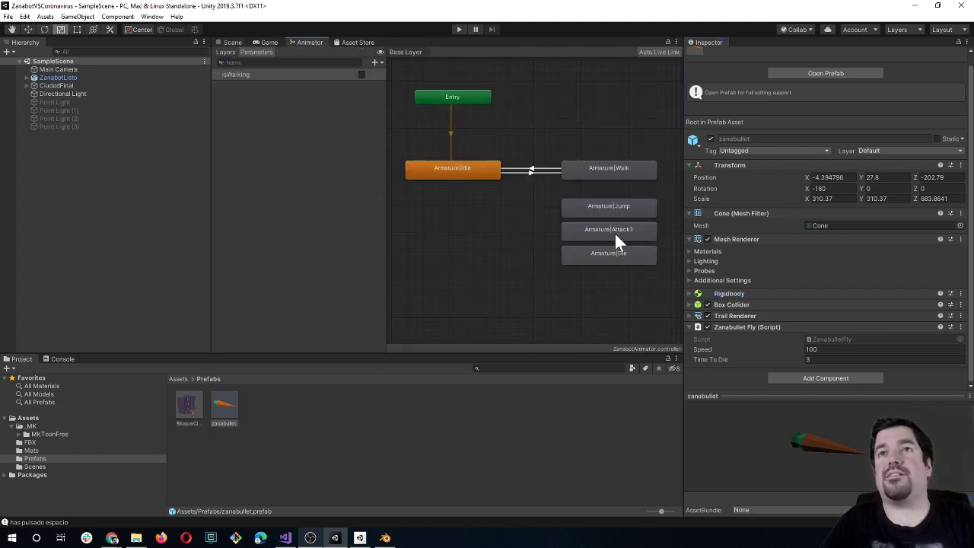
# Step: Rearrange the Animator graph with Armature|Attack1 beneath Armature|Idle and Armature|Jump beside it, then return to Scene
pyautogui.moveTo(623, 203); pyautogui.dragTo(480, 243)
pyautogui.moveTo(638, 235); pyautogui.dragTo(520, 217)
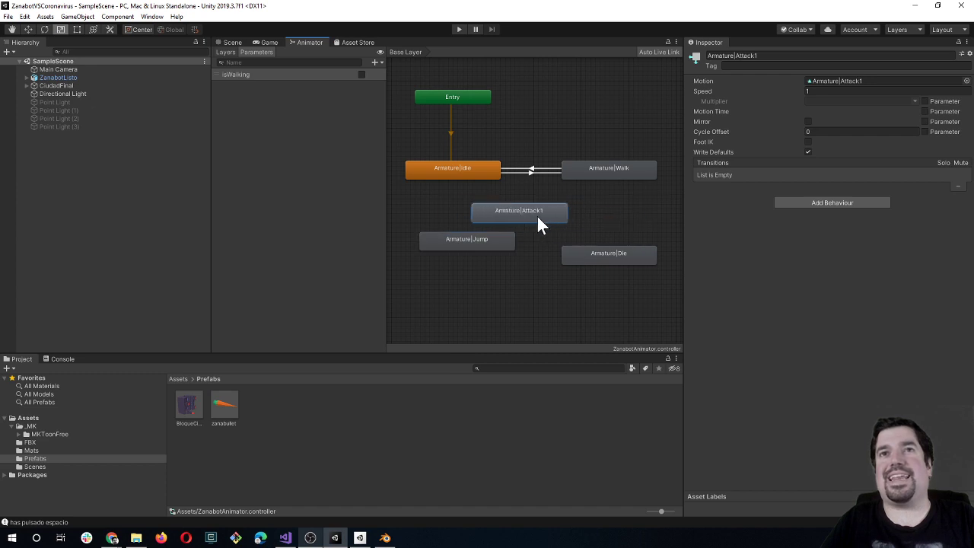
pyautogui.moveTo(484, 244); pyautogui.dragTo(645, 219)
pyautogui.moveTo(506, 221); pyautogui.dragTo(469, 225)
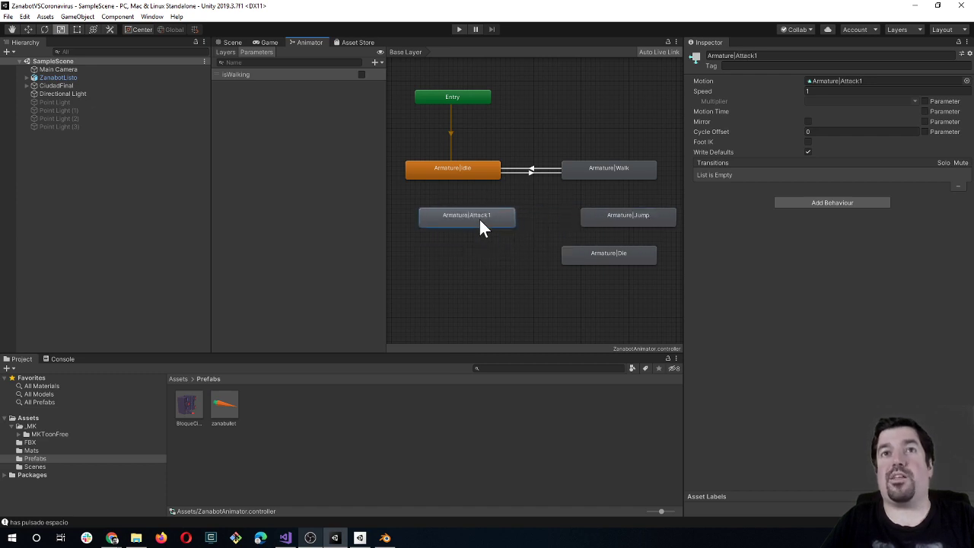
pyautogui.moveTo(621, 212)
pyautogui.mouseDown()
pyautogui.moveTo(601, 222)
pyautogui.moveTo(602, 213)
pyautogui.mouseUp()
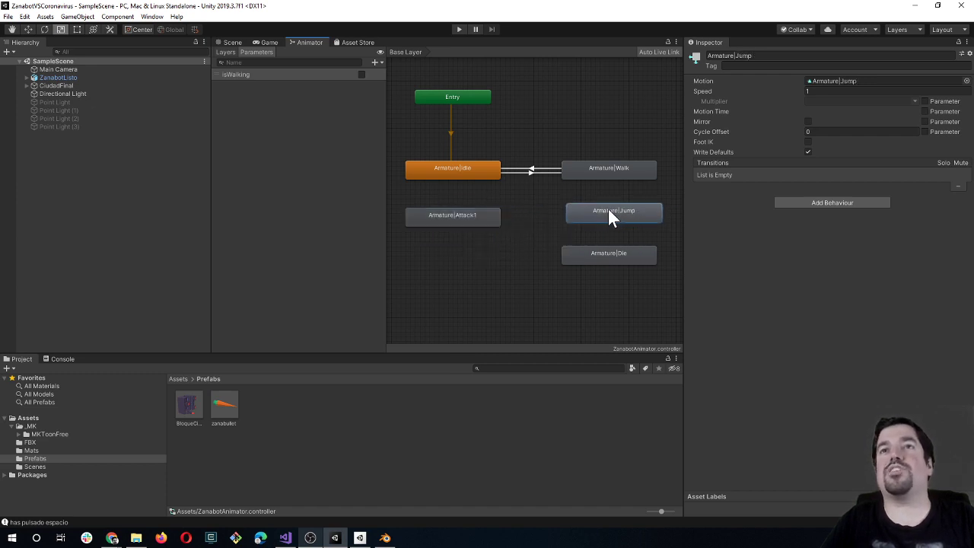
pyautogui.click(478, 216)
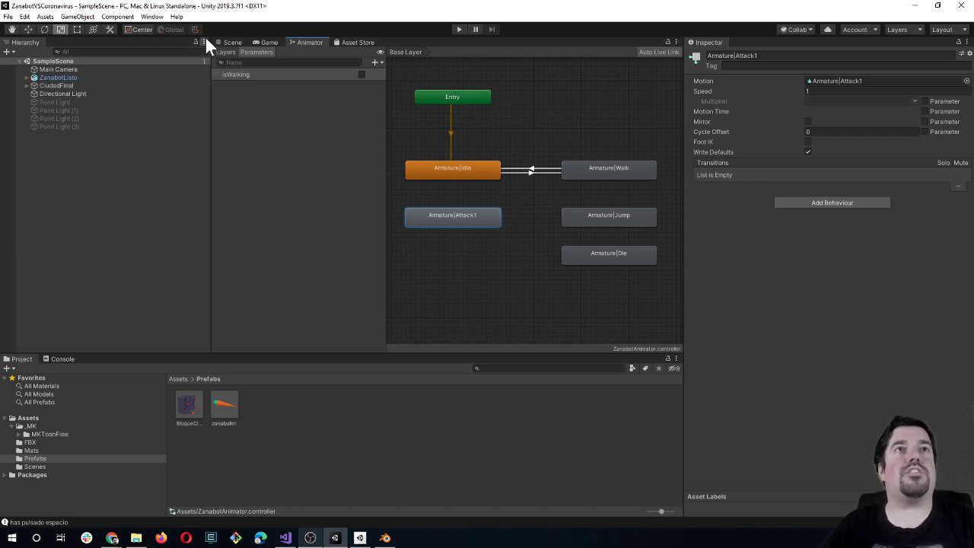
pyautogui.click(230, 42)
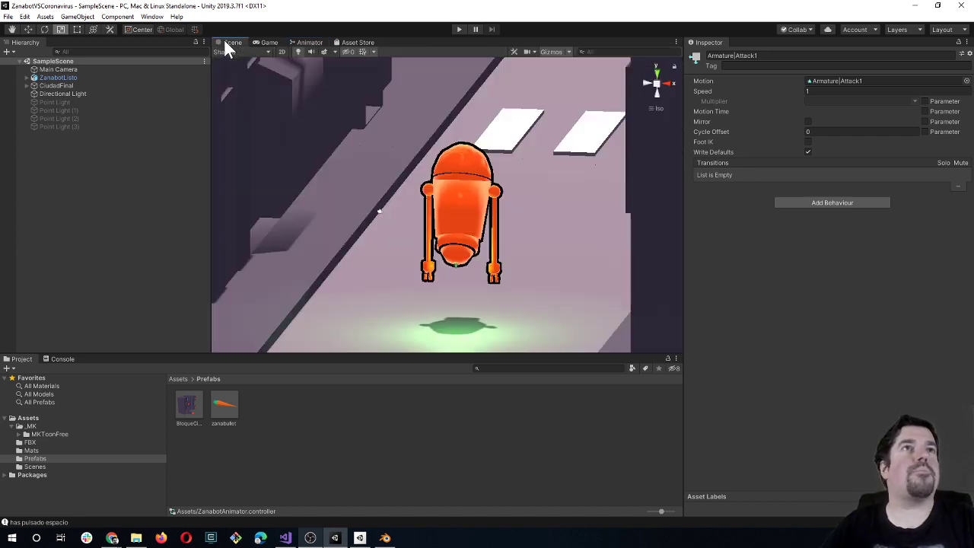
# Step: Start play mode and fire bullets with Space, watching each zanabullet clone vanish from the Hierarchy
pyautogui.click(457, 29)
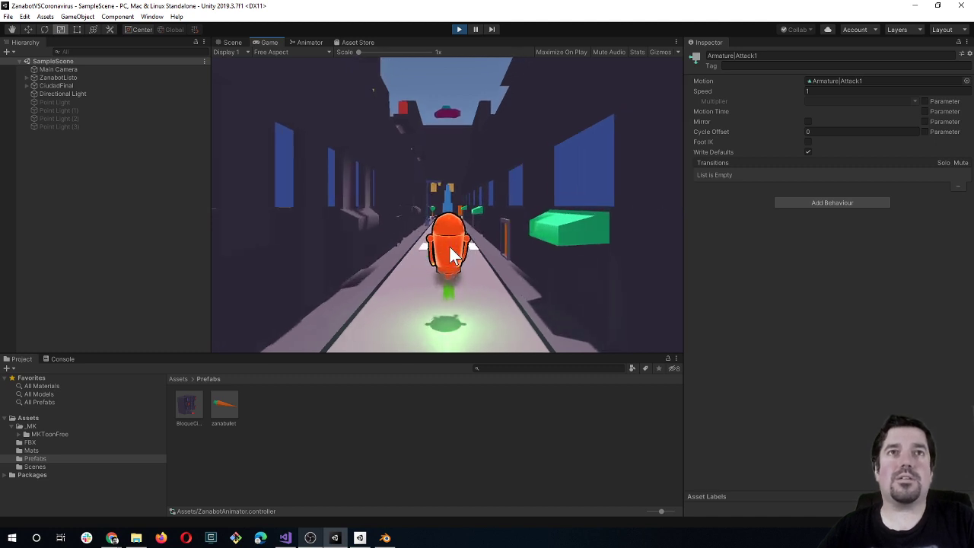
pyautogui.press('space')
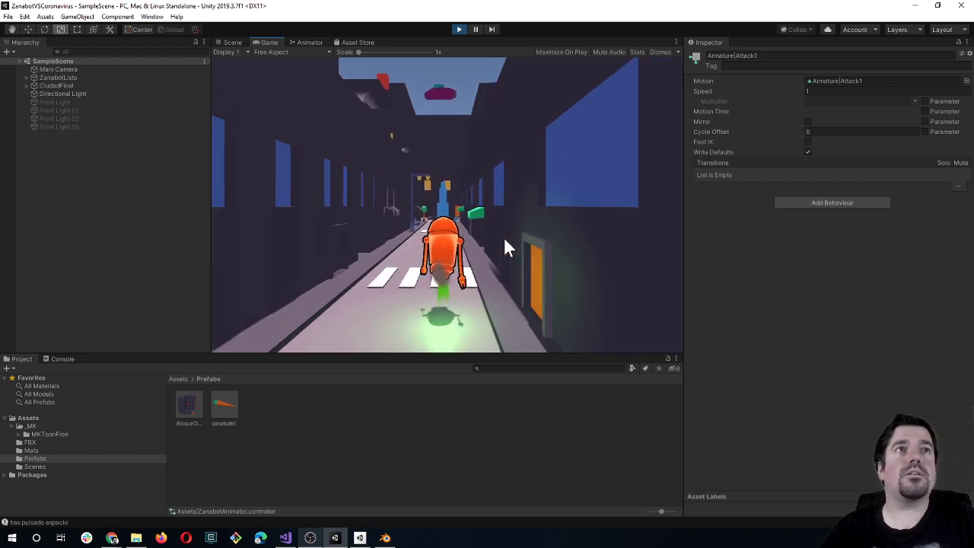
pyautogui.press('space')
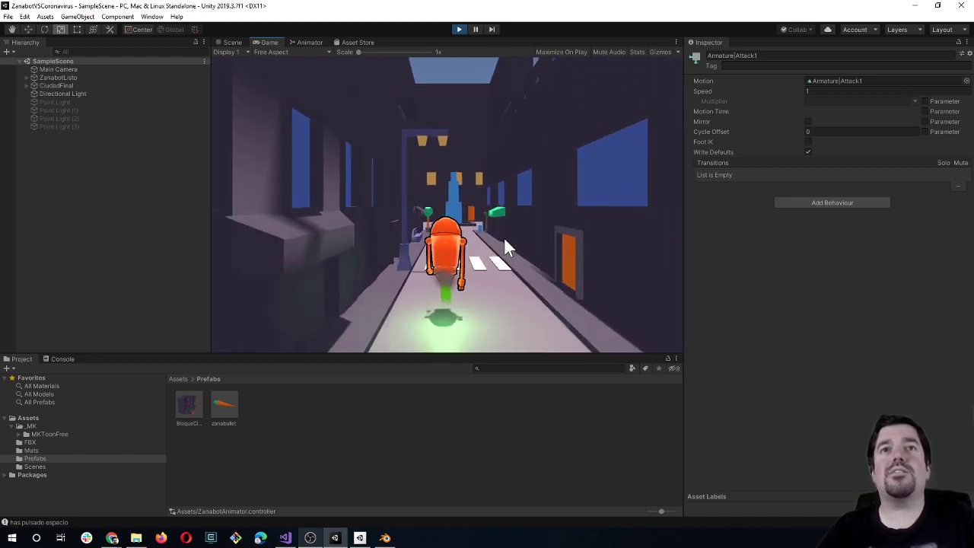
pyautogui.press('space')
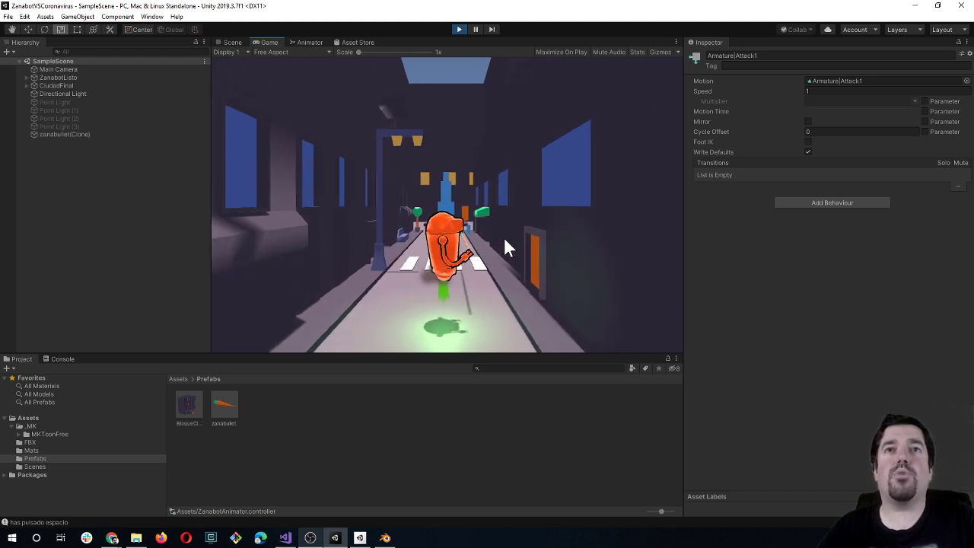
pyautogui.press('space')
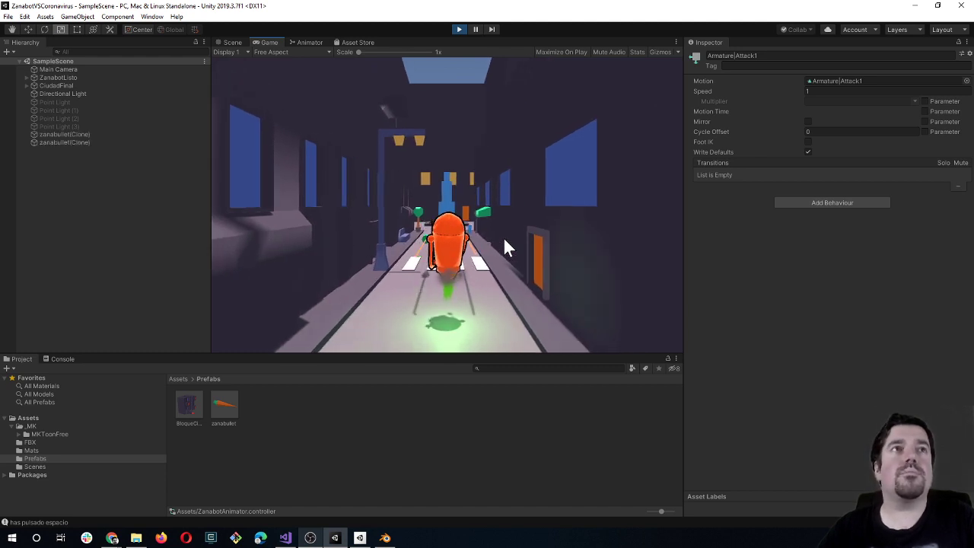
pyautogui.press('space')
pyautogui.press('space')
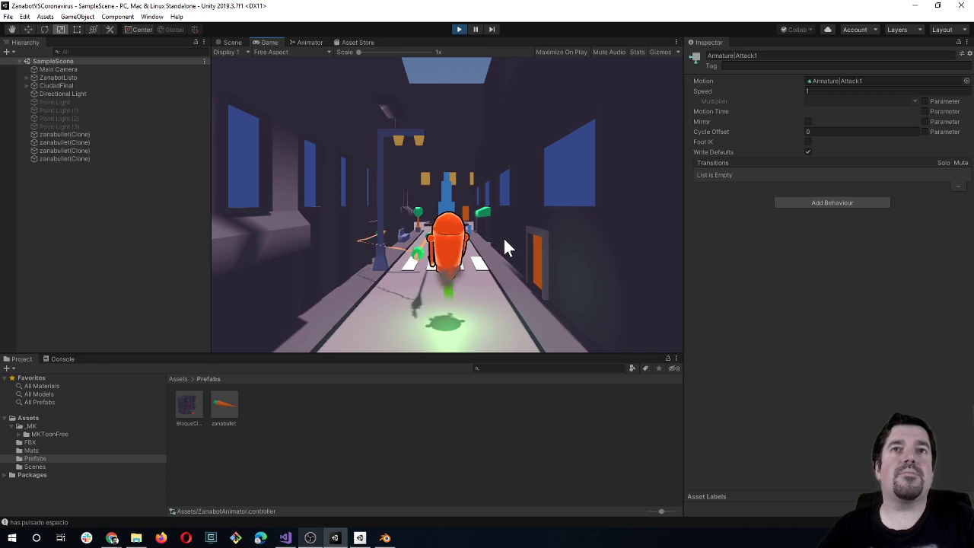
pyautogui.press('space')
pyautogui.press('space')
pyautogui.press('space')
pyautogui.press('space')
pyautogui.press('space')
pyautogui.press('space')
pyautogui.press('space')
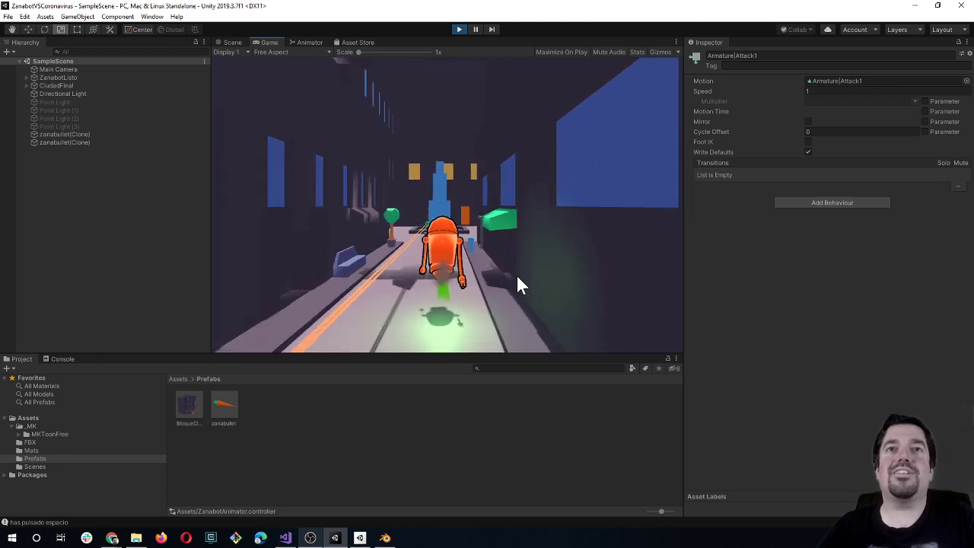
pyautogui.press('space')
pyautogui.press('space')
pyautogui.press('space')
pyautogui.press('space')
pyautogui.press('space')
pyautogui.press('space')
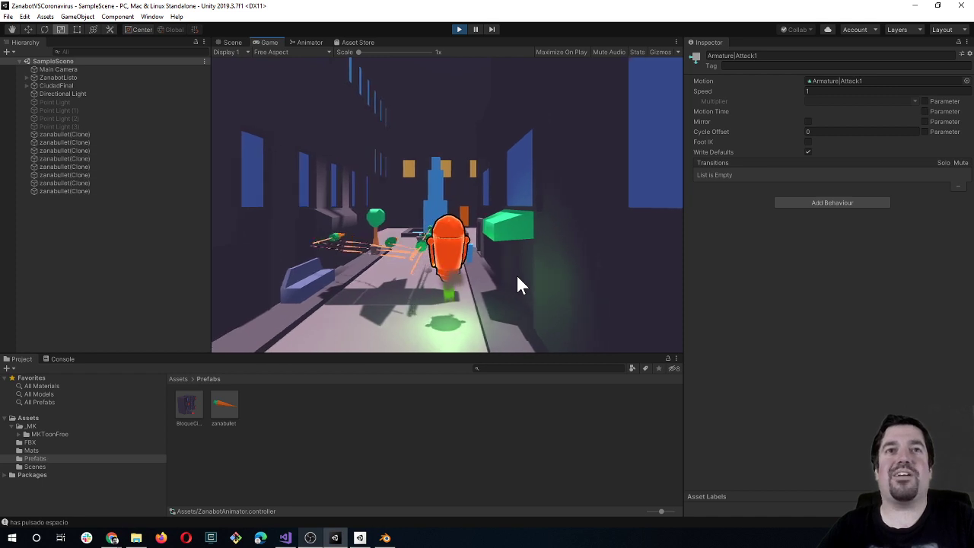
pyautogui.press('space')
pyautogui.press('space')
pyautogui.press('space')
pyautogui.press('space')
pyautogui.press('space')
pyautogui.press('space')
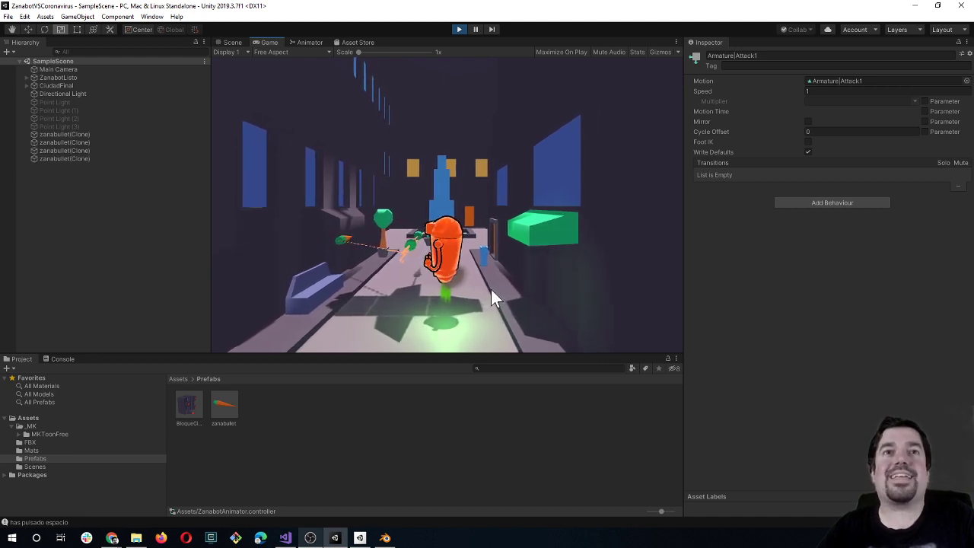
pyautogui.press('space')
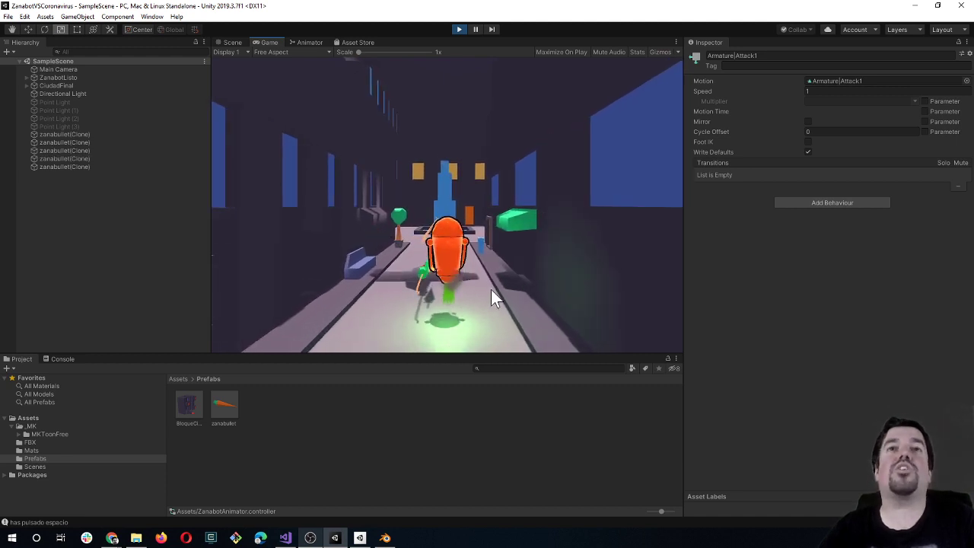
pyautogui.press('space')
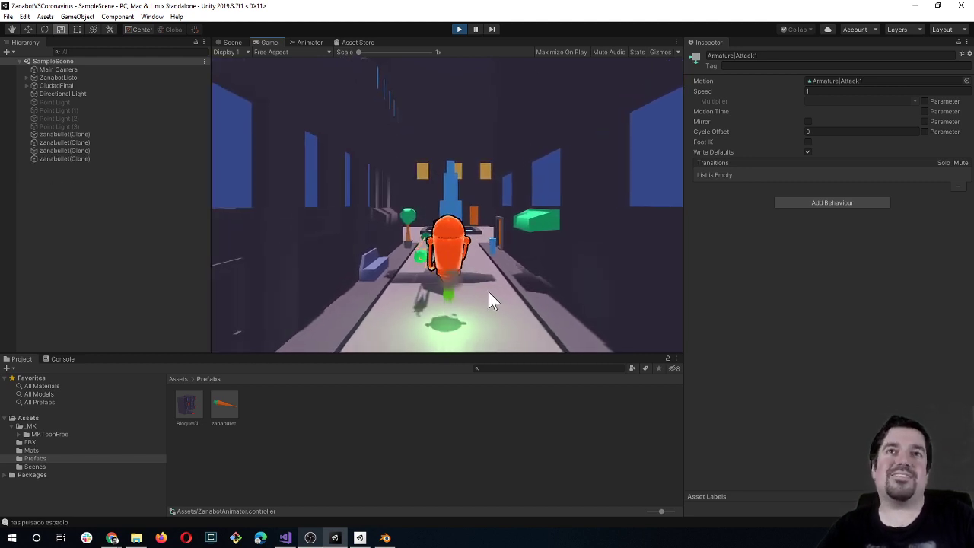
pyautogui.press('space')
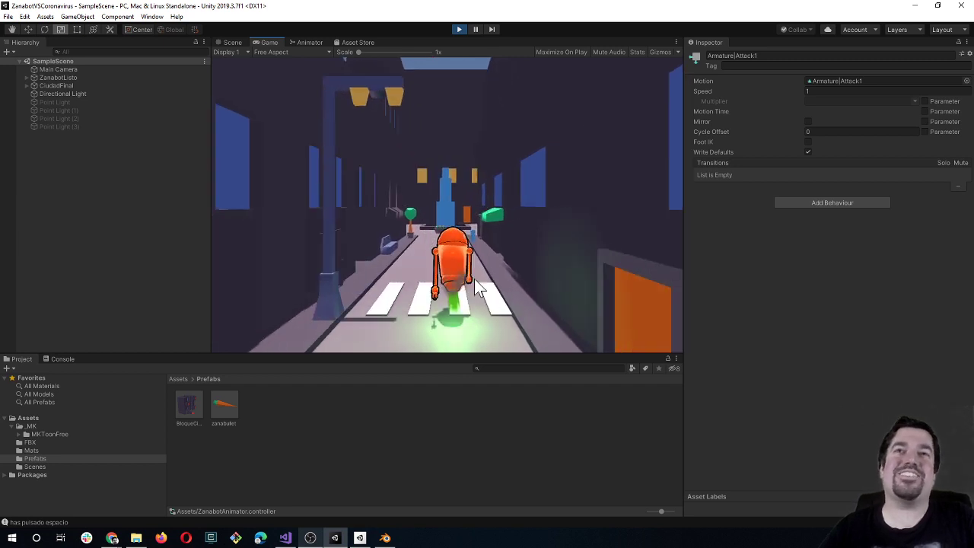
# Step: Keep firing bullets while running the robot down the street with W, watching clones expire
pyautogui.press('space')
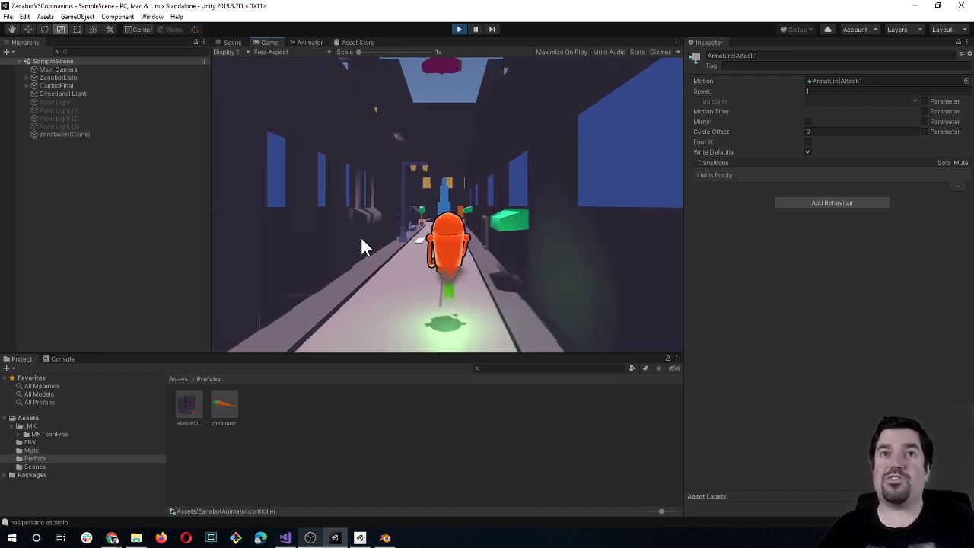
pyautogui.press('space')
pyautogui.press('space')
pyautogui.press('space')
pyautogui.press('space')
pyautogui.press('space')
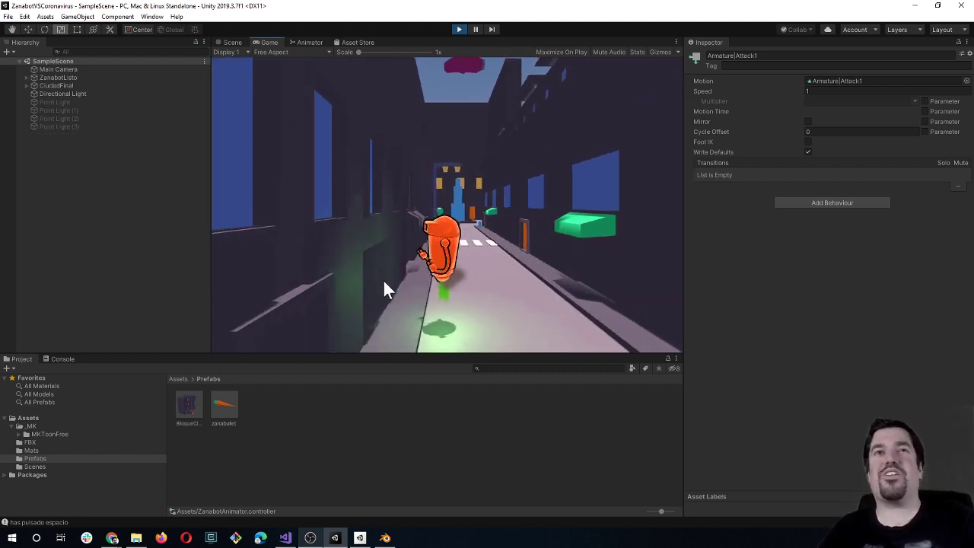
pyautogui.press('space')
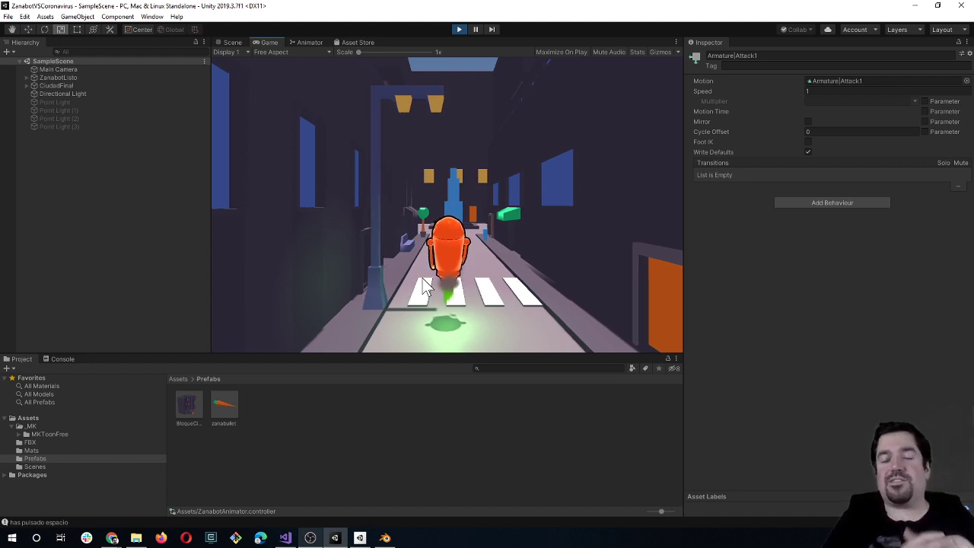
pyautogui.press('w')
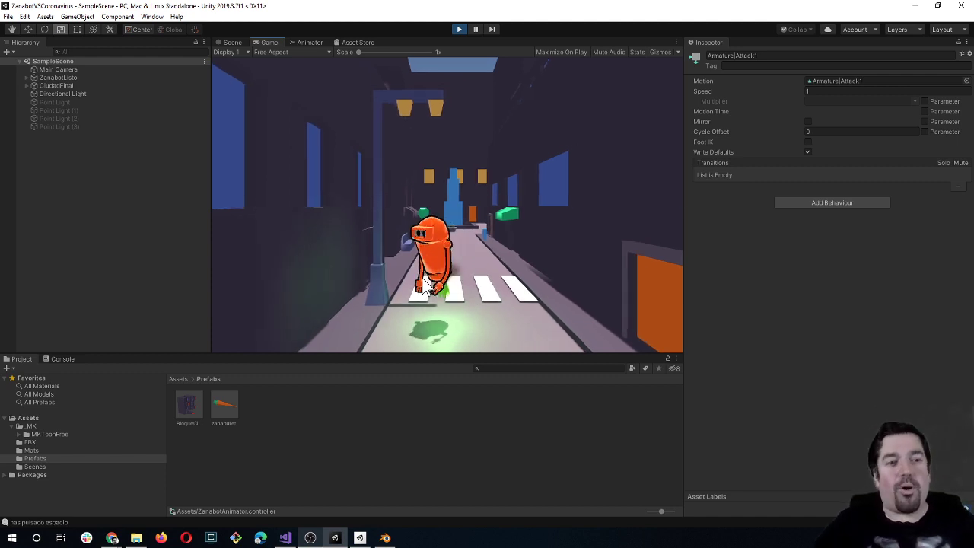
pyautogui.press('space')
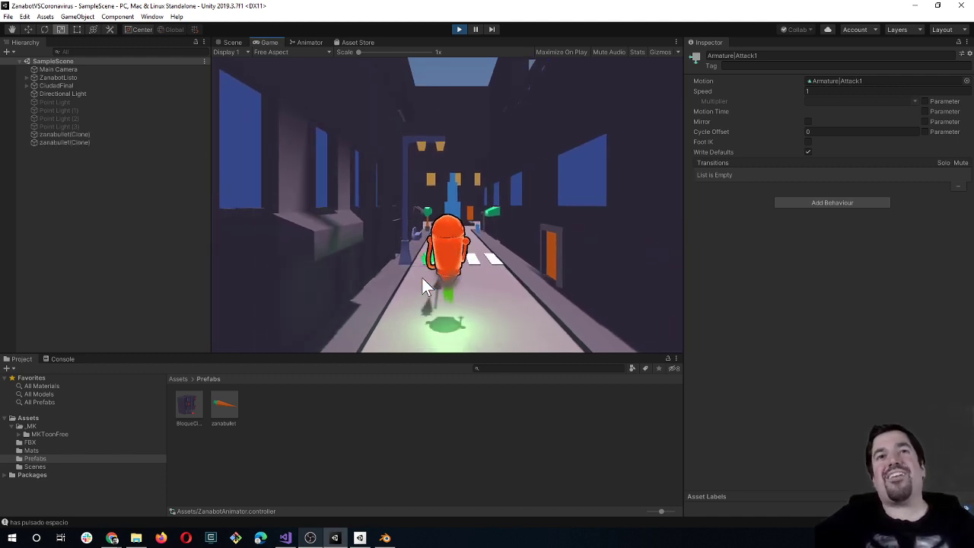